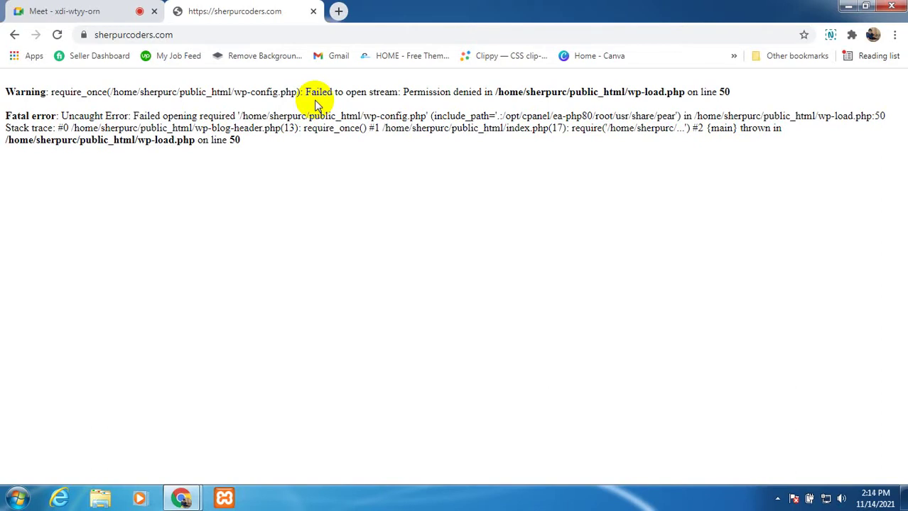
Step: Reload the fatal-error page, then go to sherpurcoders.com:2083 for the cPanel login
click(201, 32)
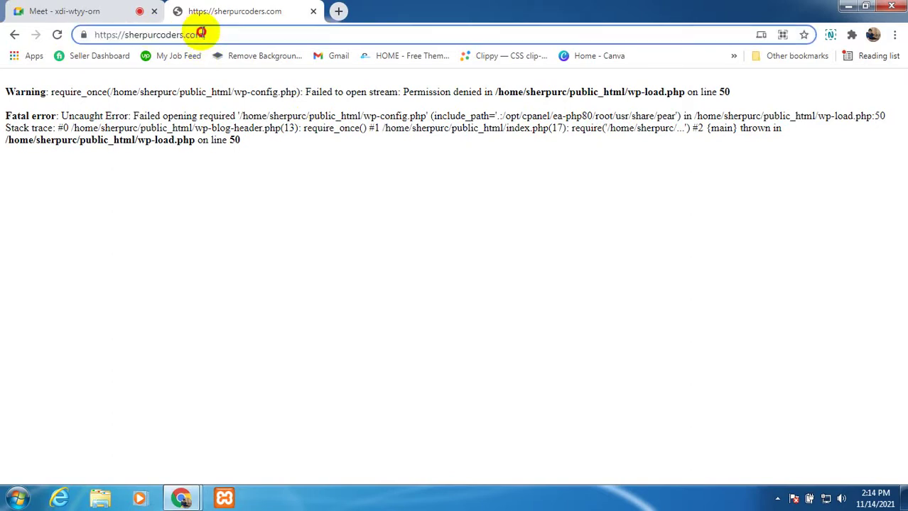
click(107, 217)
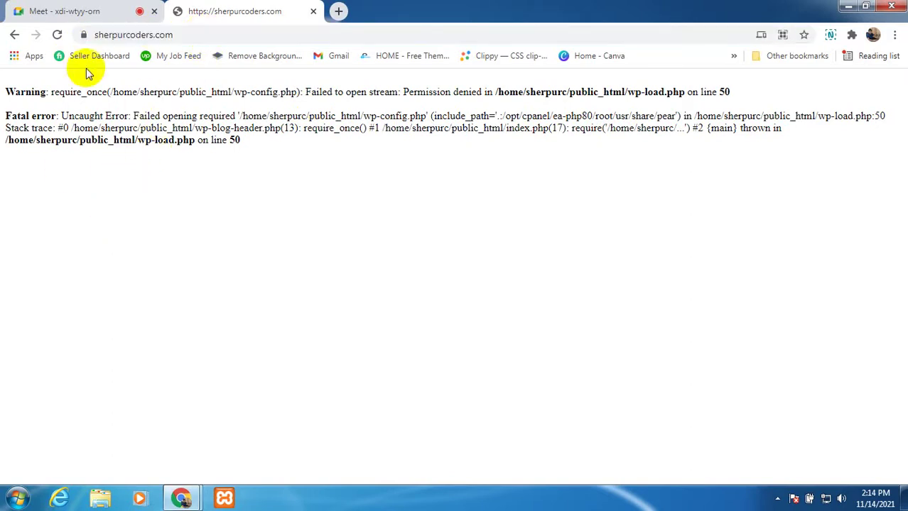
click(58, 35)
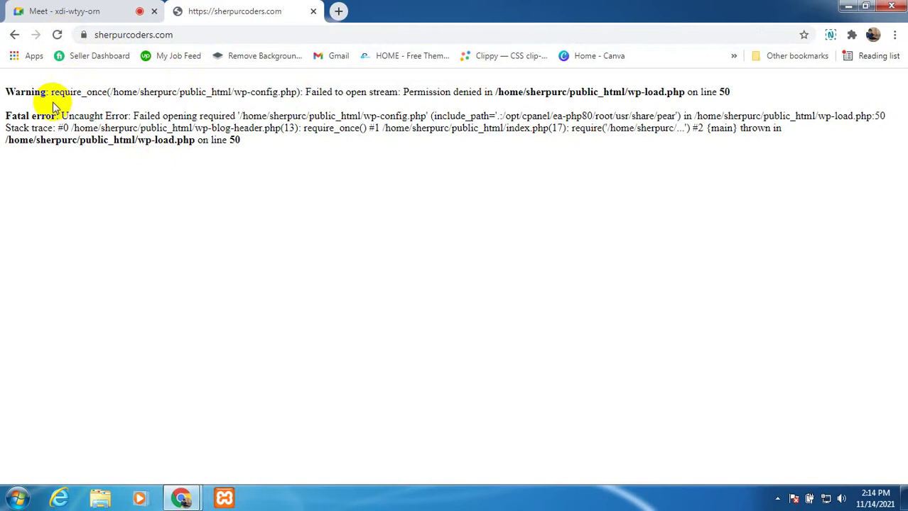
click(193, 33)
click(196, 33)
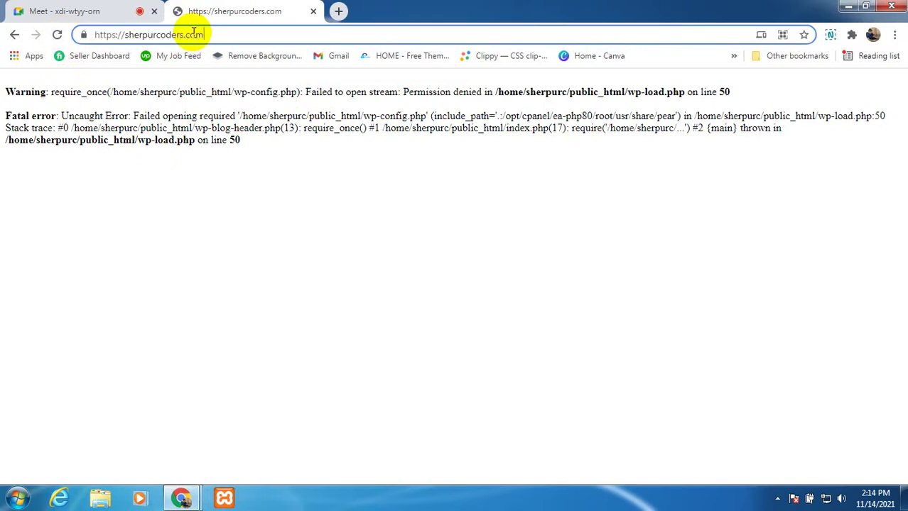
text(:)
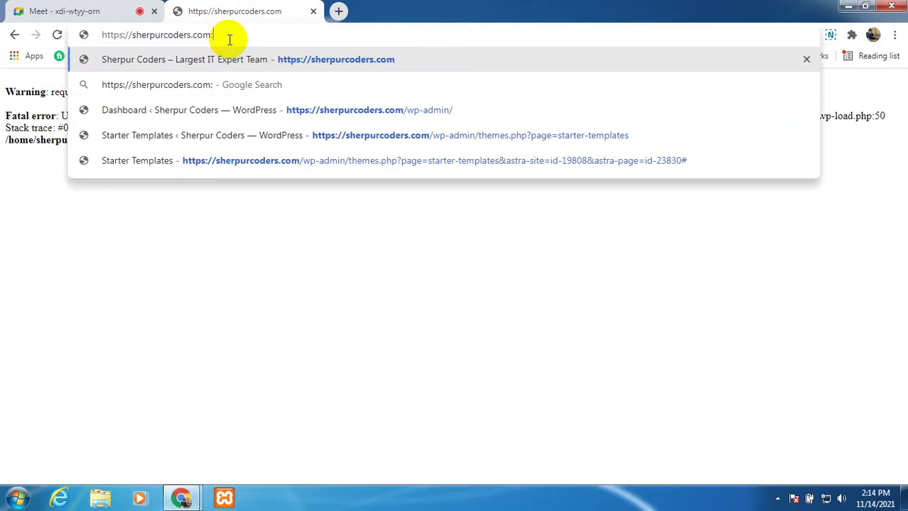
text(2)
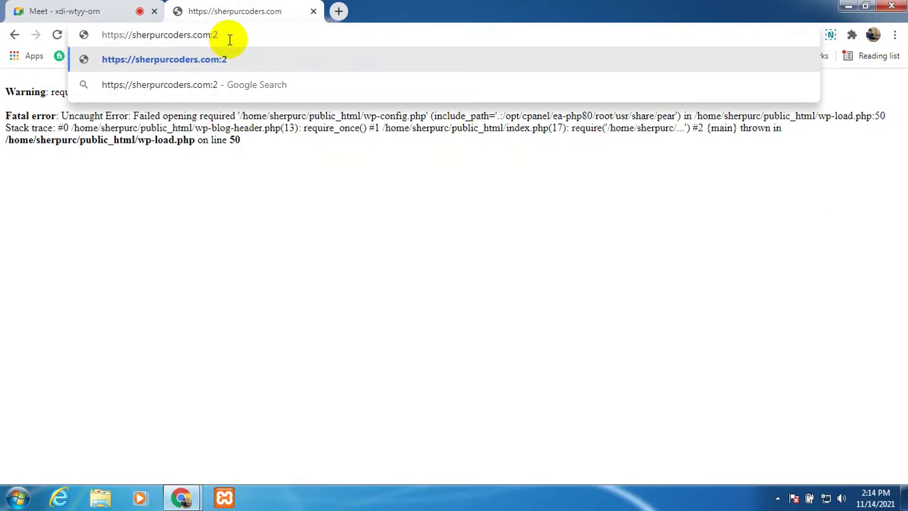
text(083)
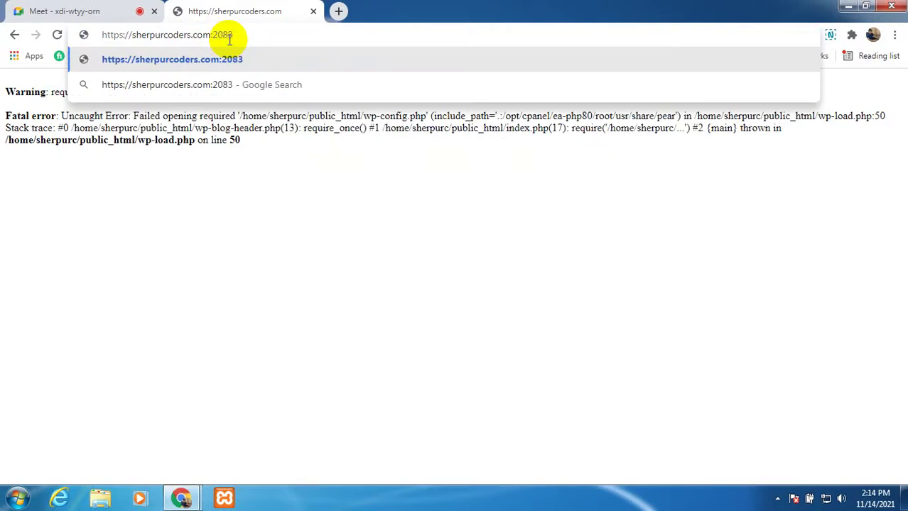
key(Return)
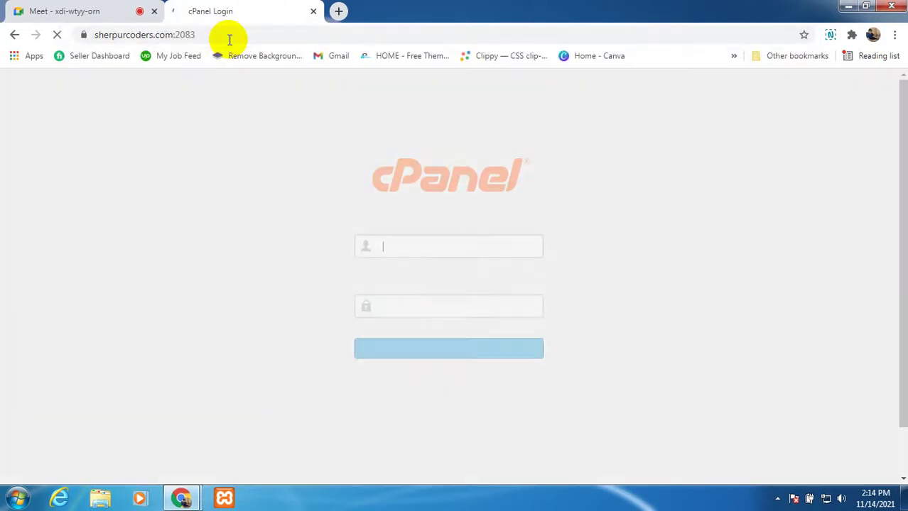
Step: Log into cPanel using the saved username and password suggestion
click(452, 250)
click(443, 287)
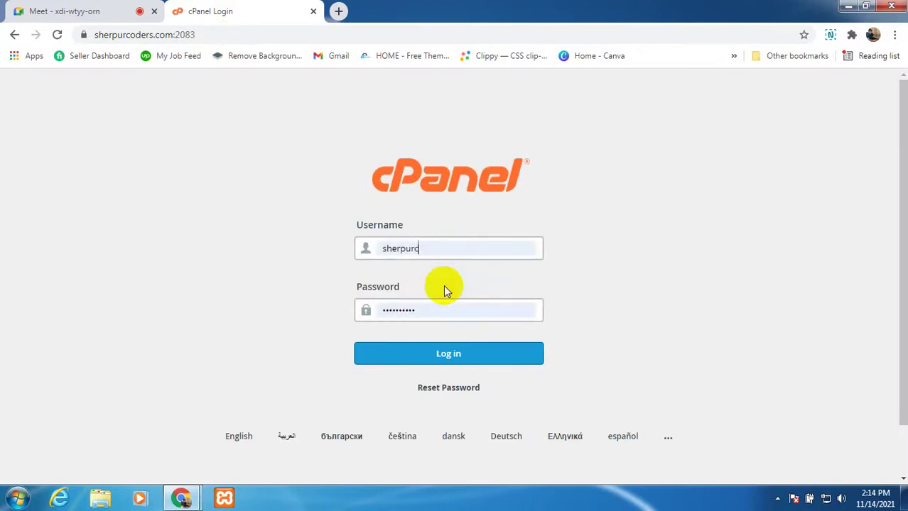
click(441, 353)
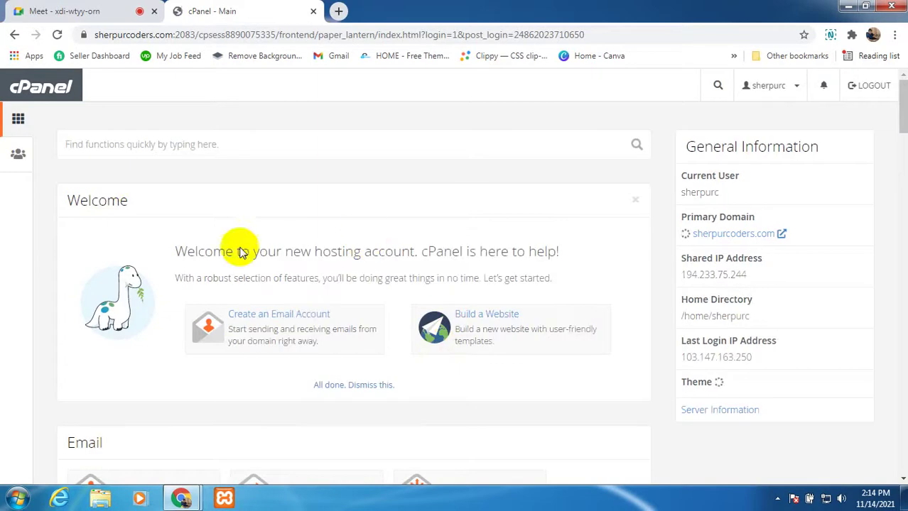
Step: Scroll through the cPanel dashboard, then switch to the Google Meet call
scroll(314, 264, down, 5)
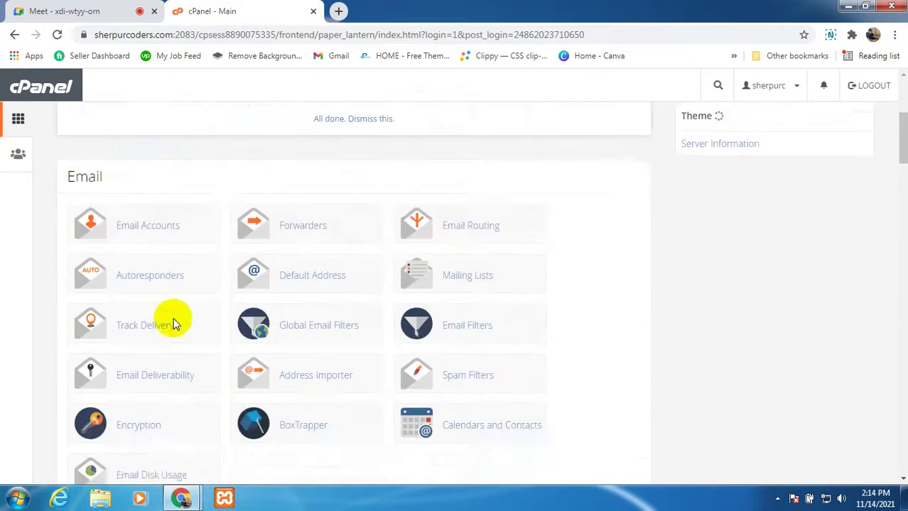
scroll(137, 344, down, 8)
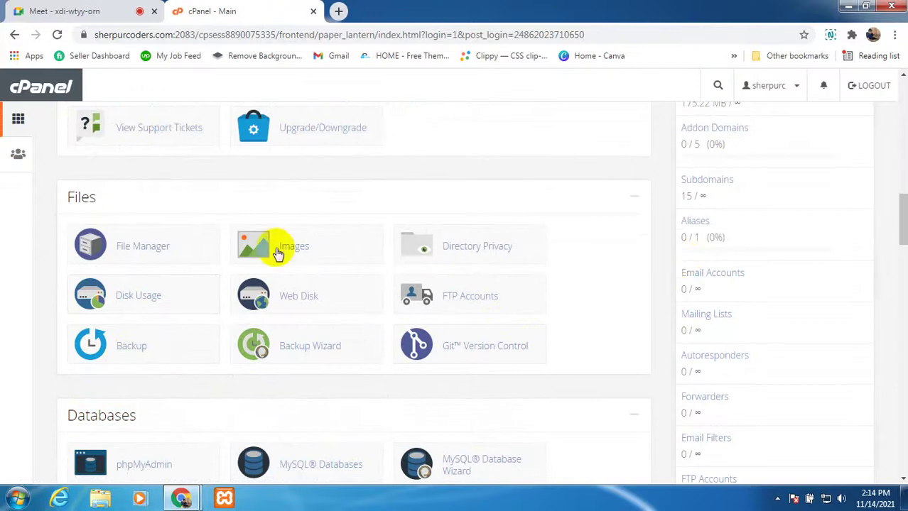
scroll(214, 273, up, 5)
scroll(209, 263, up, 5)
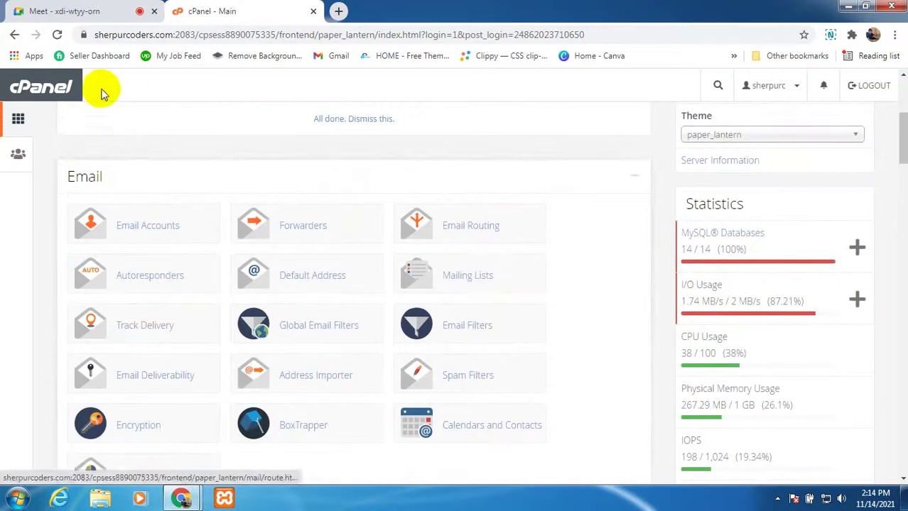
click(91, 12)
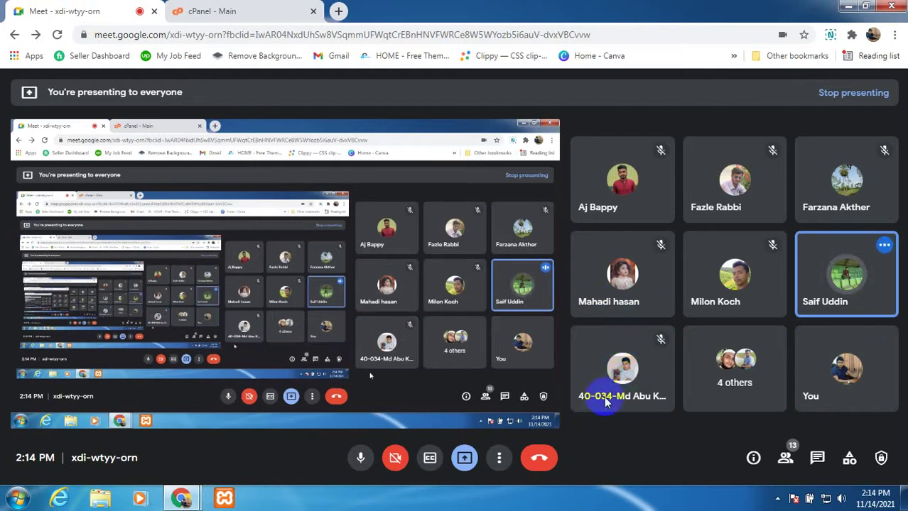
Step: Return from the Google Meet call to the cPanel - Main dashboard tab
click(250, 10)
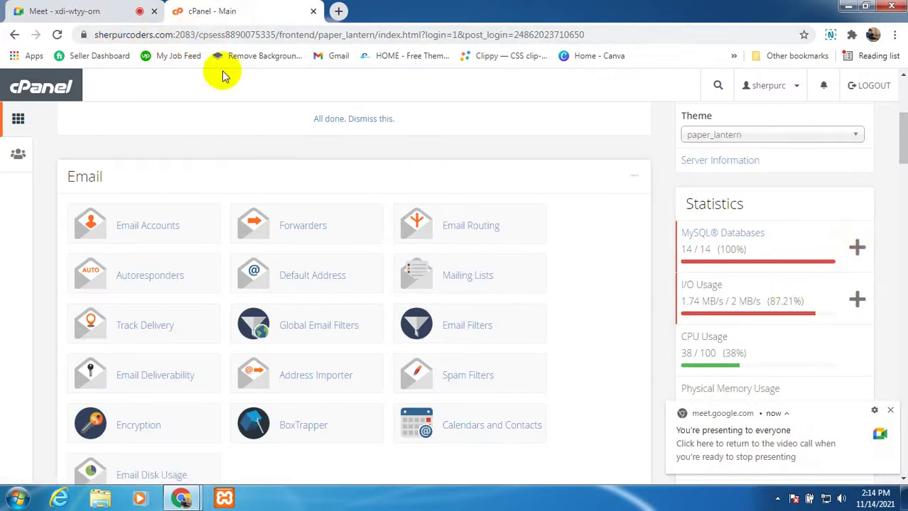
Step: Dismiss the screen-sharing notice and launch File Manager from the Files section
scroll(186, 348, down, 4)
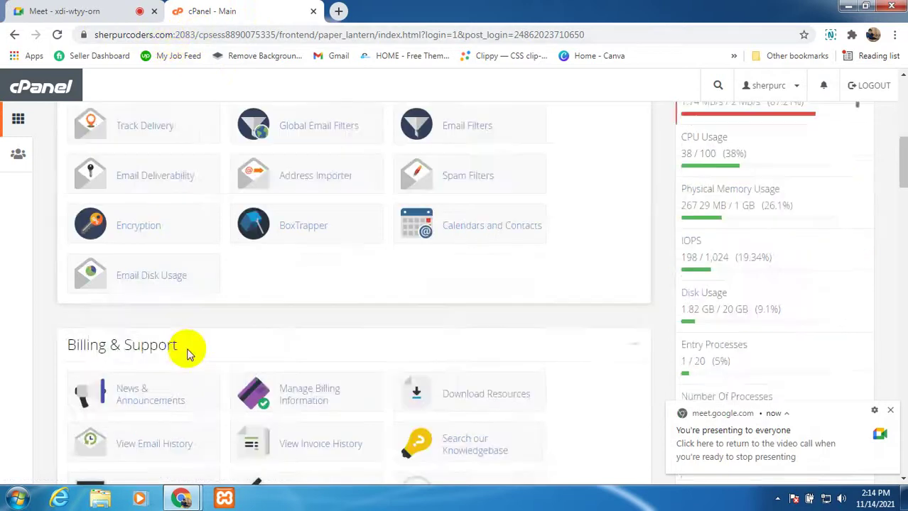
scroll(254, 454, down, 15)
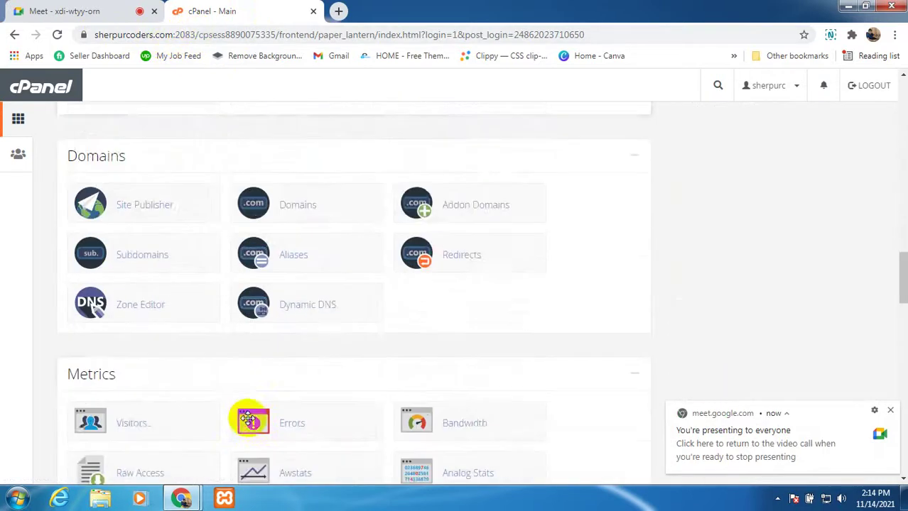
click(892, 412)
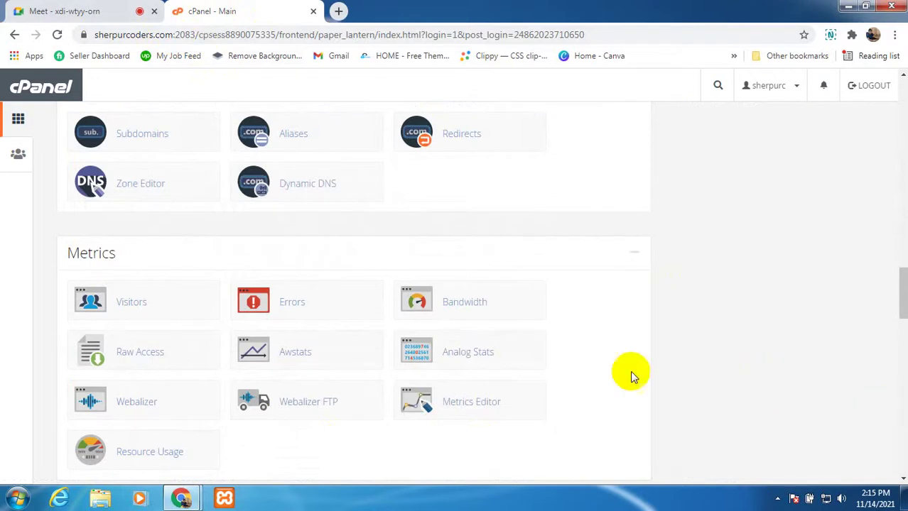
scroll(25, 428, down, 5)
scroll(186, 433, down, 6)
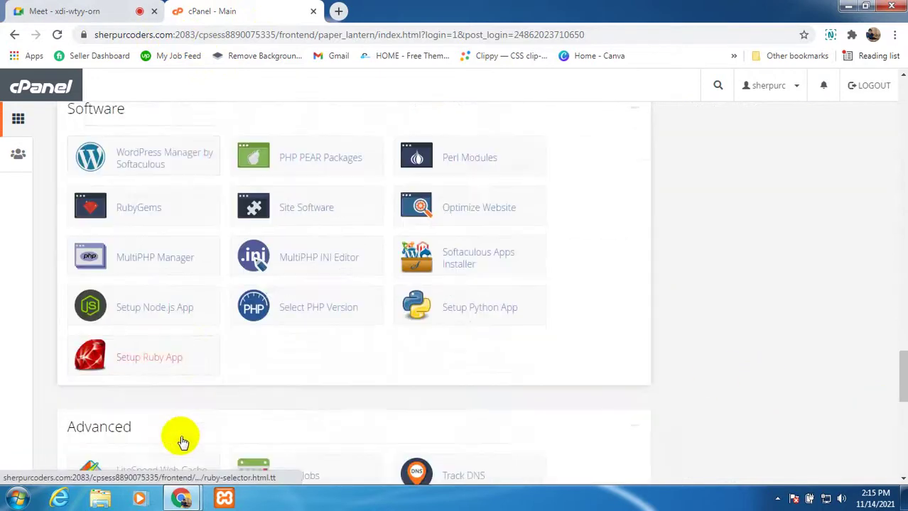
scroll(242, 348, up, 5)
scroll(117, 298, up, 12)
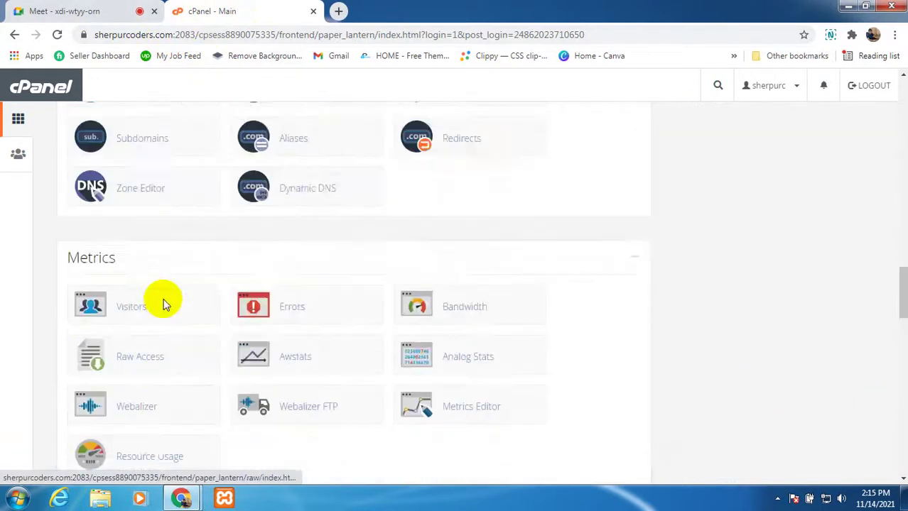
scroll(163, 304, up, 5)
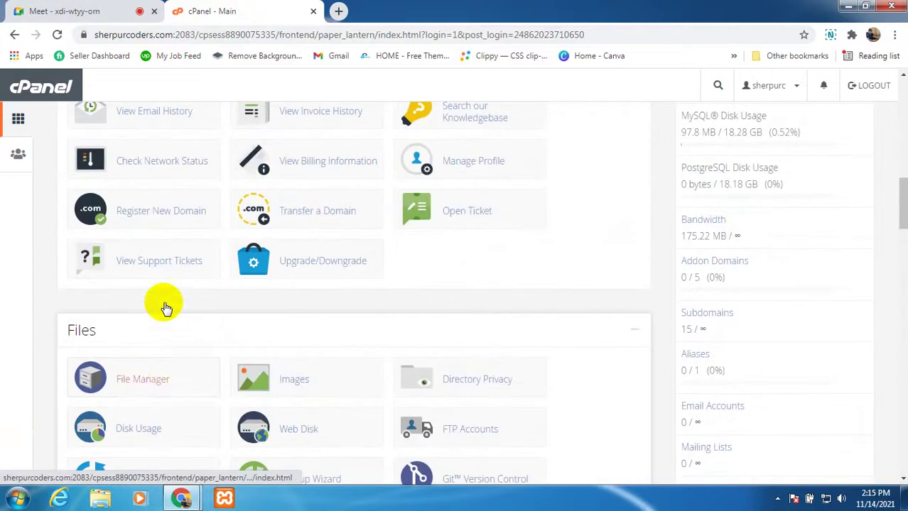
click(133, 382)
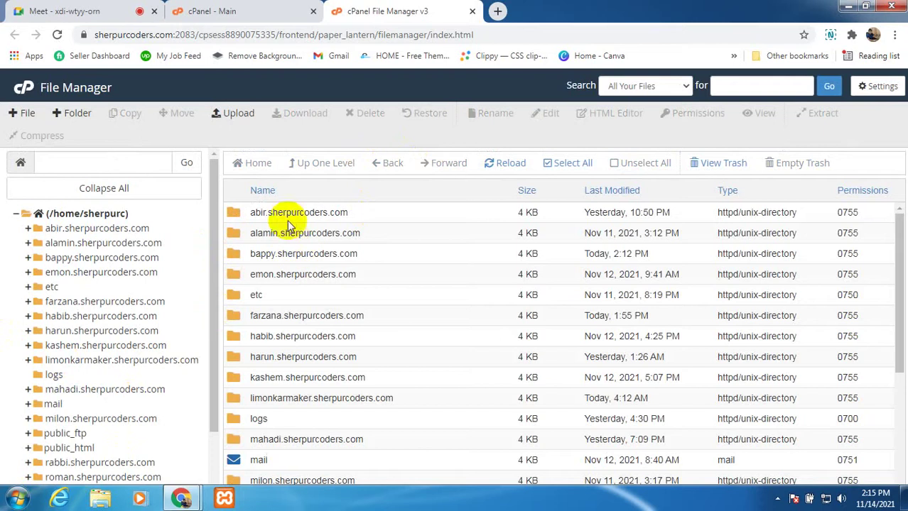
Step: Show public_html's WordPress files and select wp-config.php, which has 0000 permissions
scroll(196, 362, down, 2)
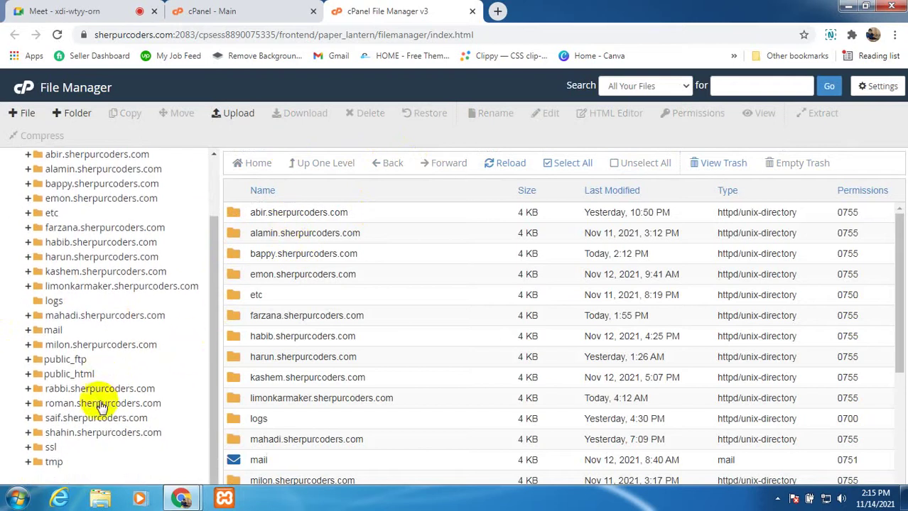
click(85, 374)
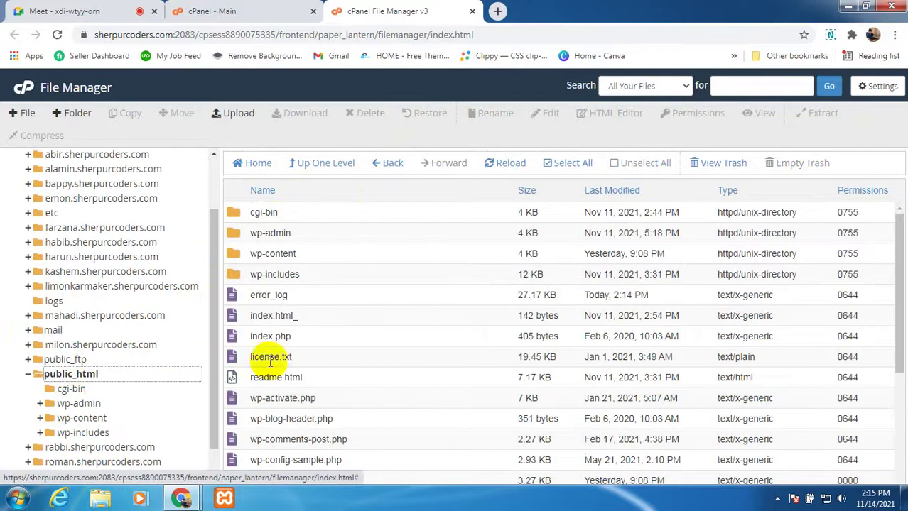
scroll(295, 409, down, 3)
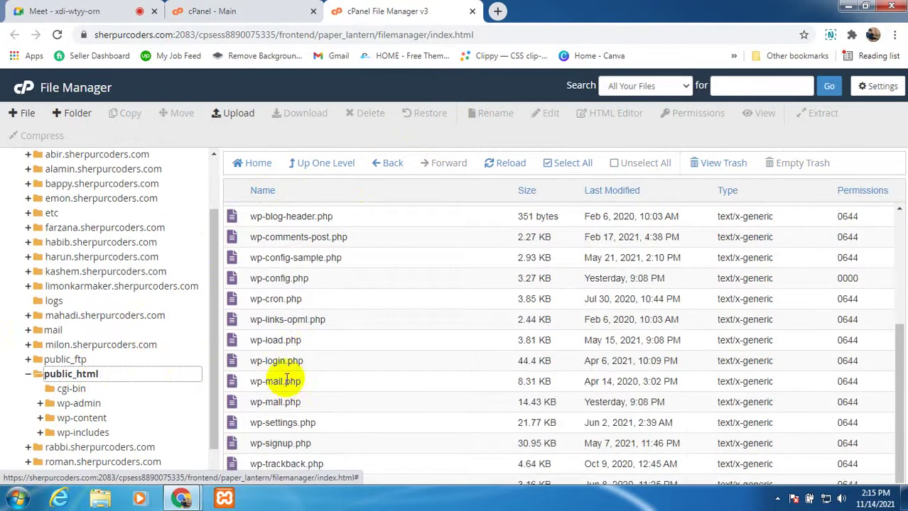
scroll(295, 383, up, 2)
scroll(298, 392, up, 1)
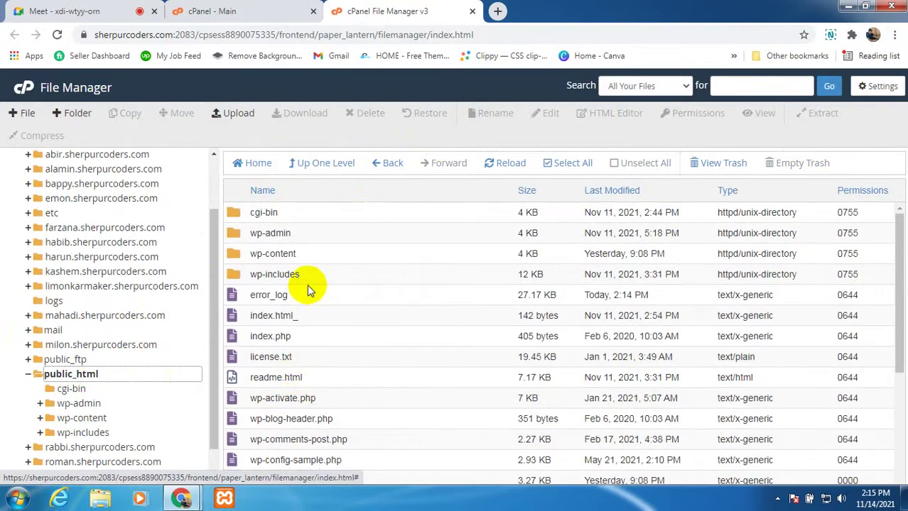
scroll(265, 416, down, 3)
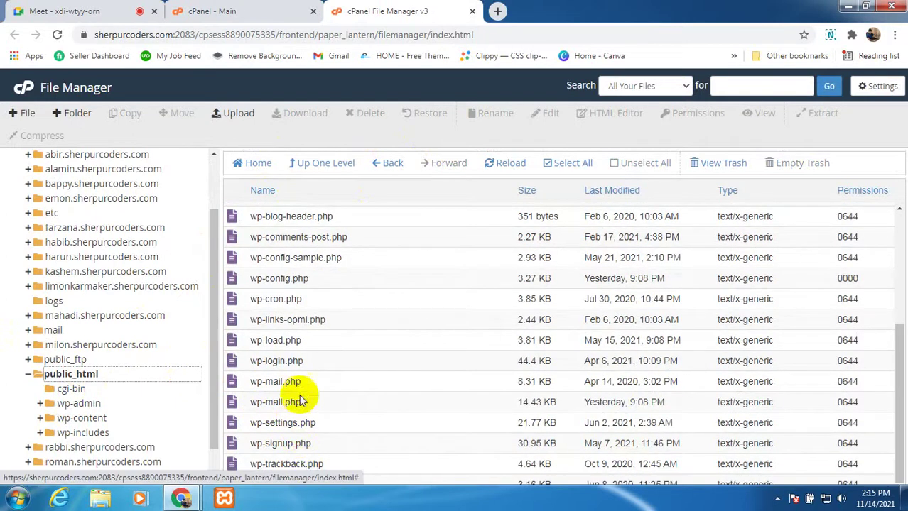
scroll(302, 374, up, 3)
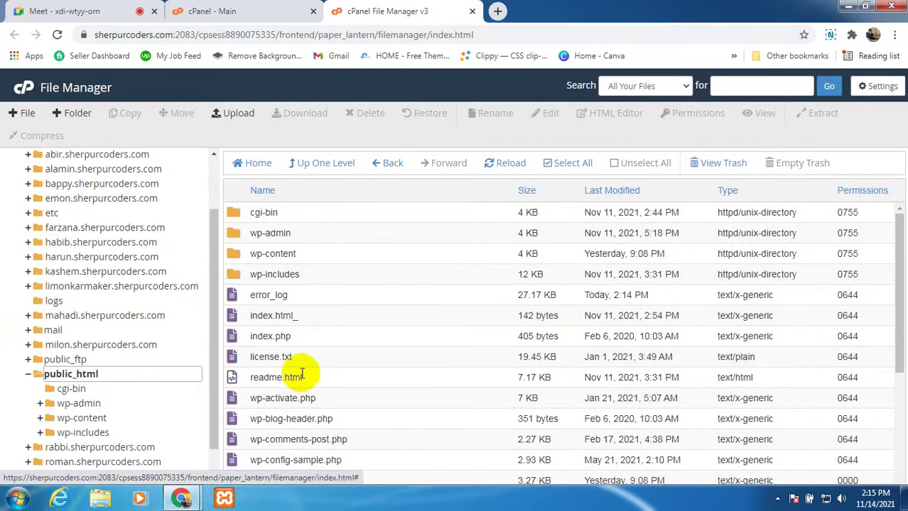
scroll(277, 359, down, 3)
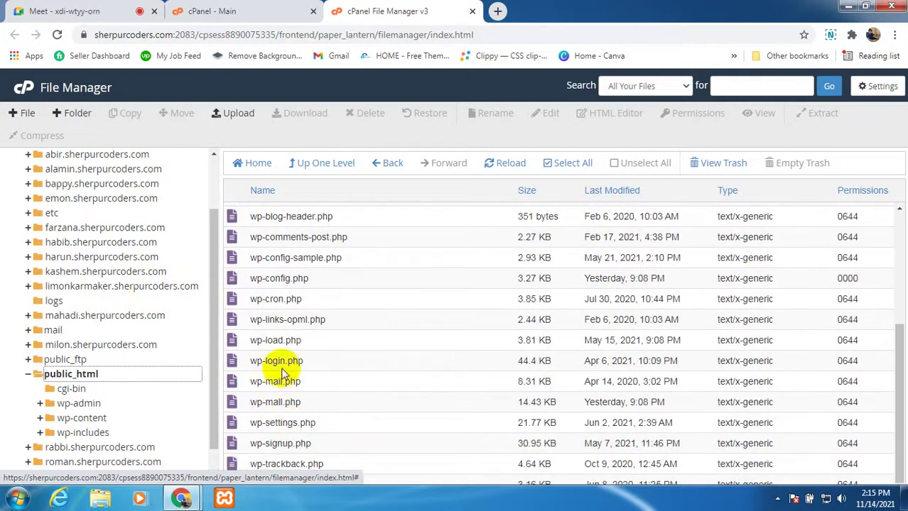
click(250, 281)
Step: Edit wp-config.php, which loads empty with permission denied, then return to File Manager
right_click(250, 279)
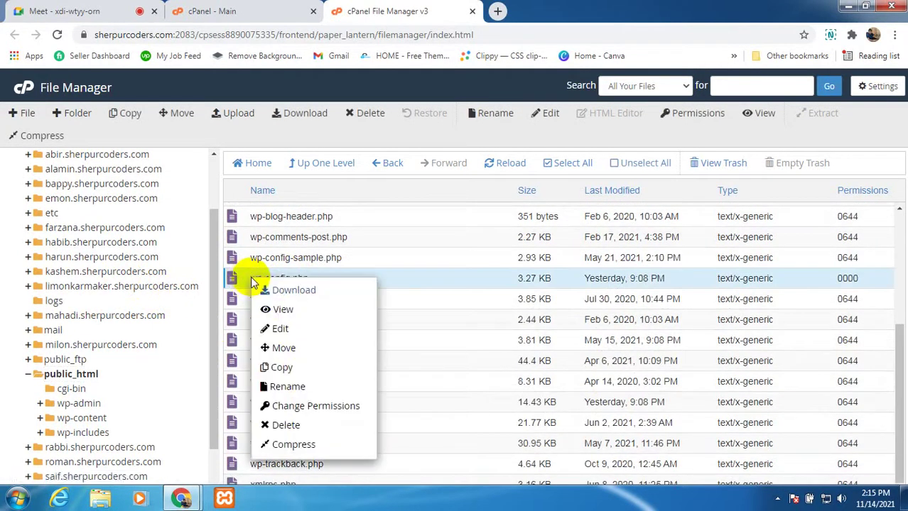
click(265, 329)
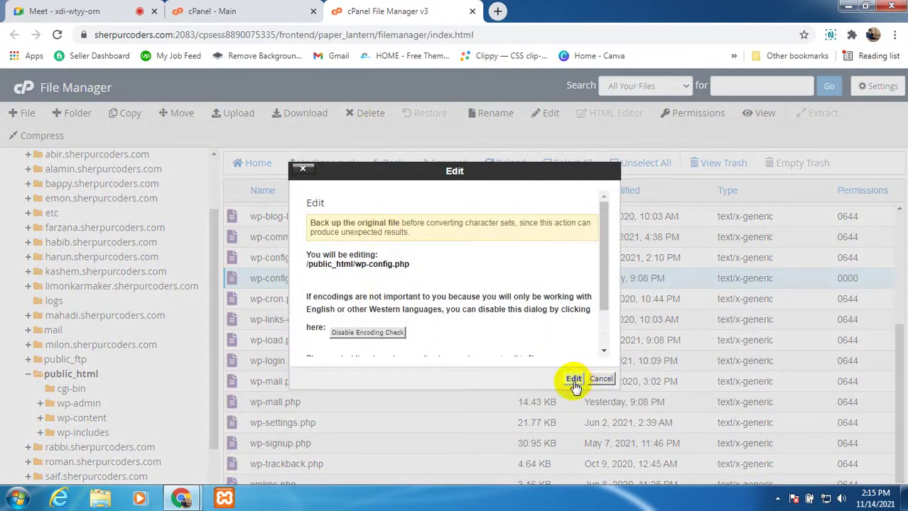
click(573, 381)
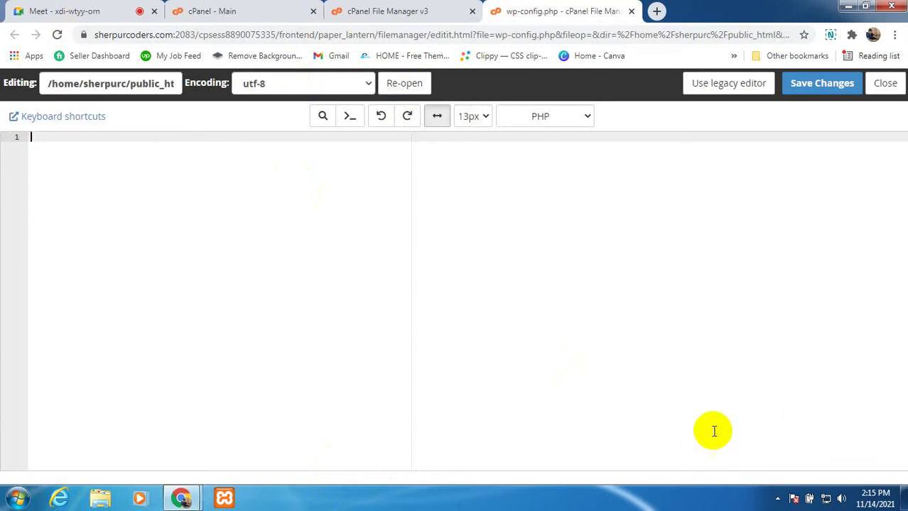
click(417, 16)
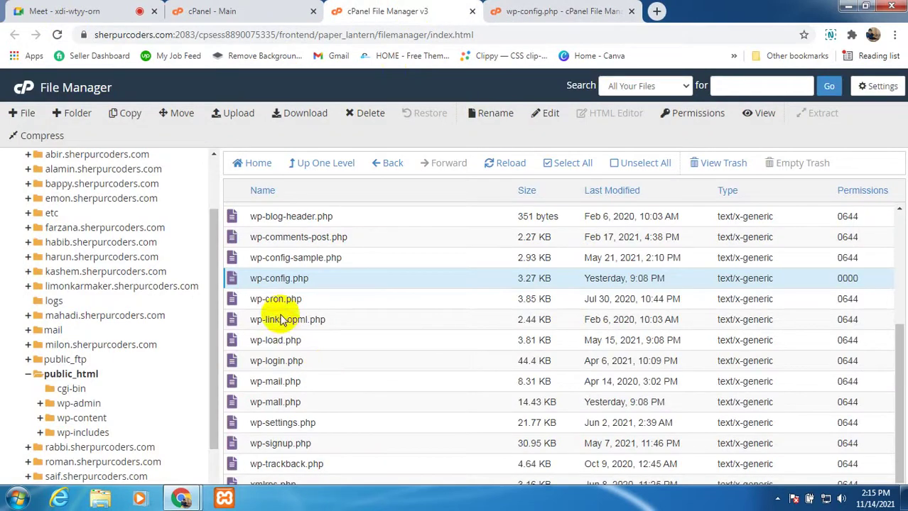
Step: Display the etc folder's contents: sherpurcoders.com, cacheid and ftpquota
scroll(270, 284, up, 5)
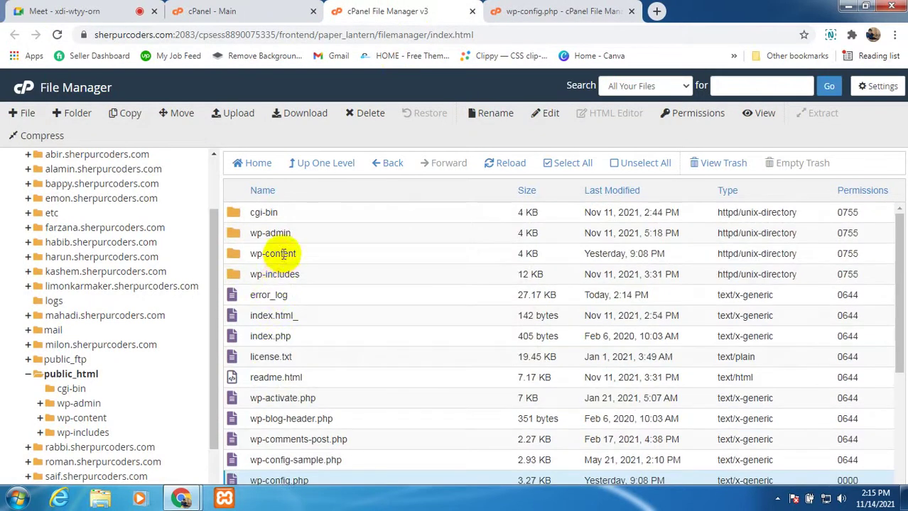
scroll(273, 259, down, 2)
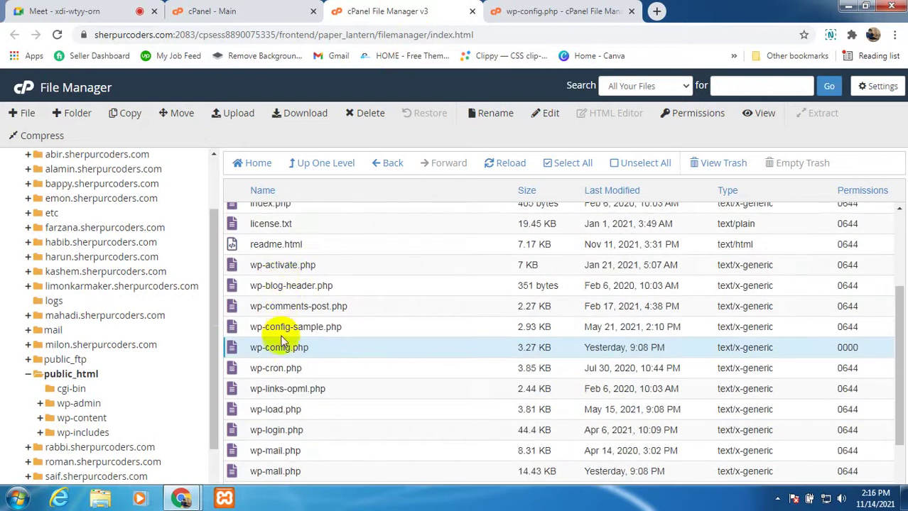
scroll(68, 348, up, 2)
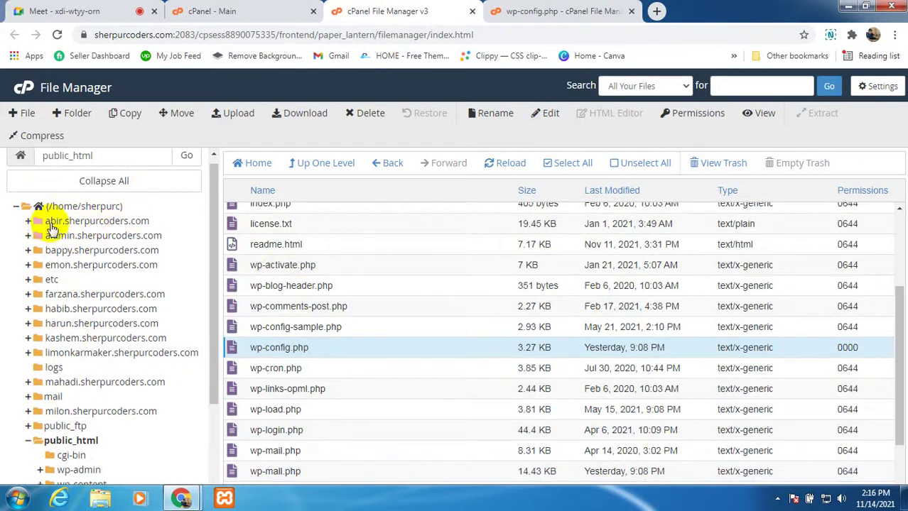
click(50, 281)
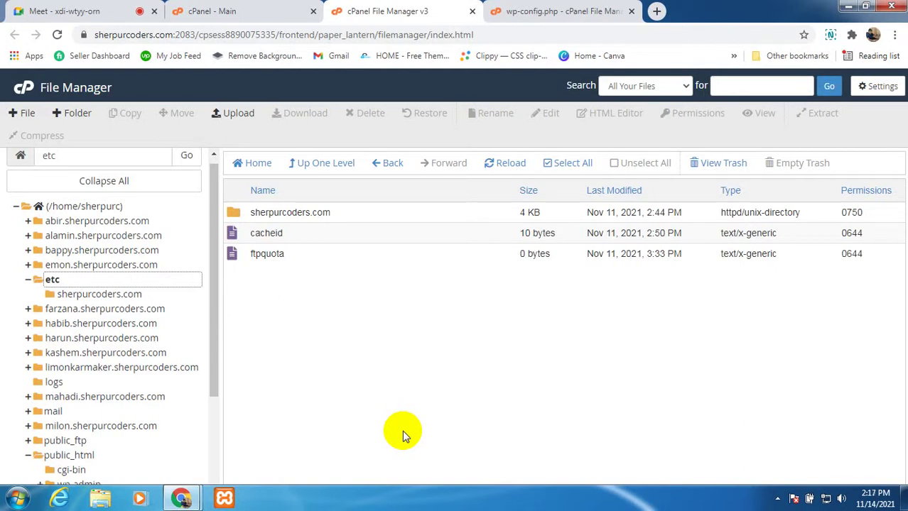
Step: Browse etc and its empty sherpurcoders.com subfolder in the folder tree
click(41, 284)
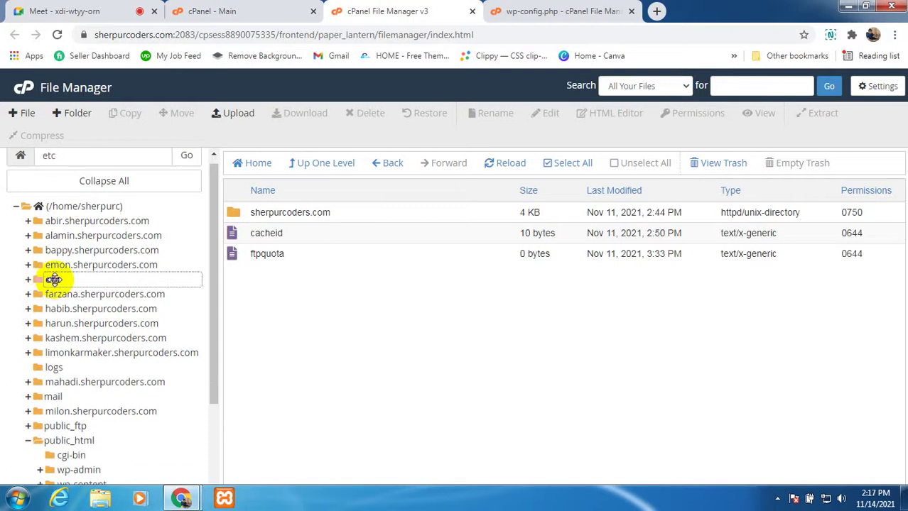
click(53, 280)
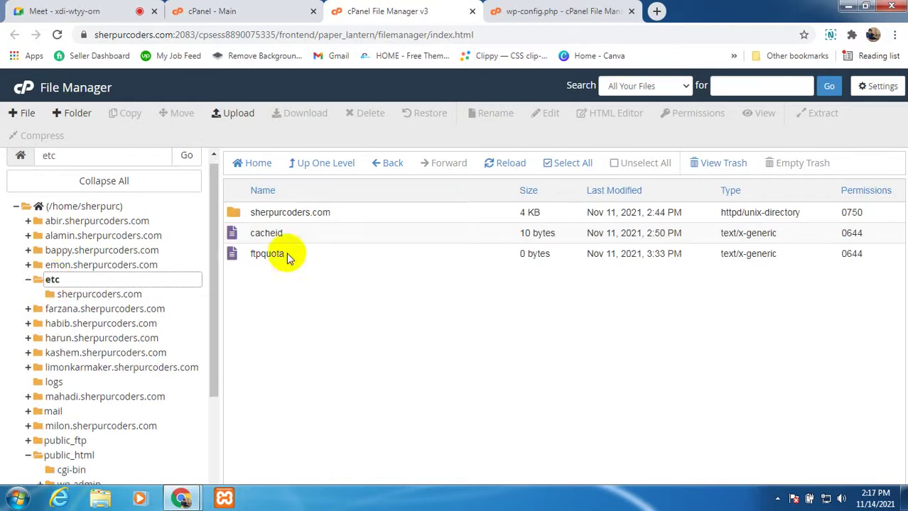
click(264, 212)
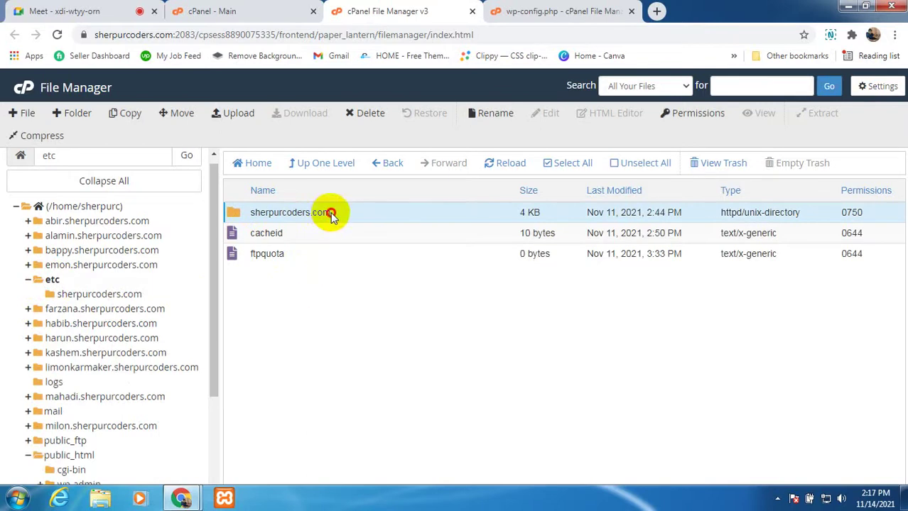
drag(332, 216, 291, 227)
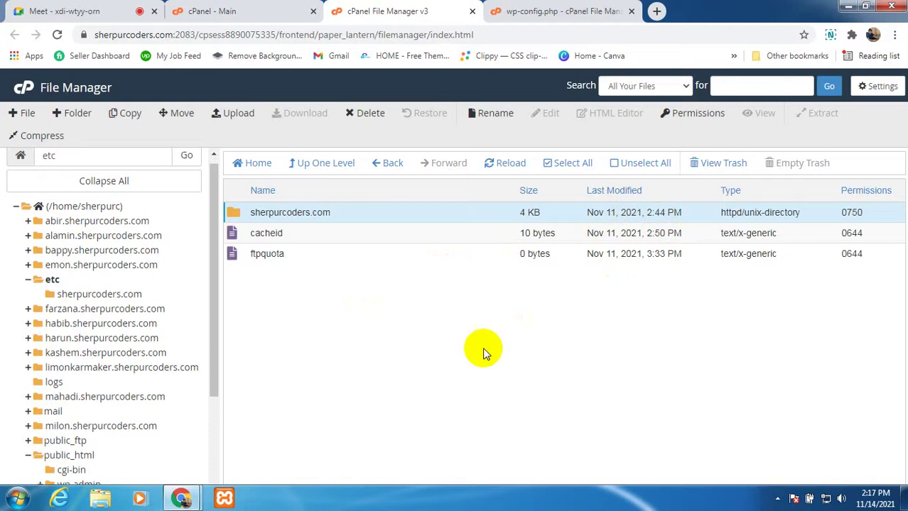
click(52, 279)
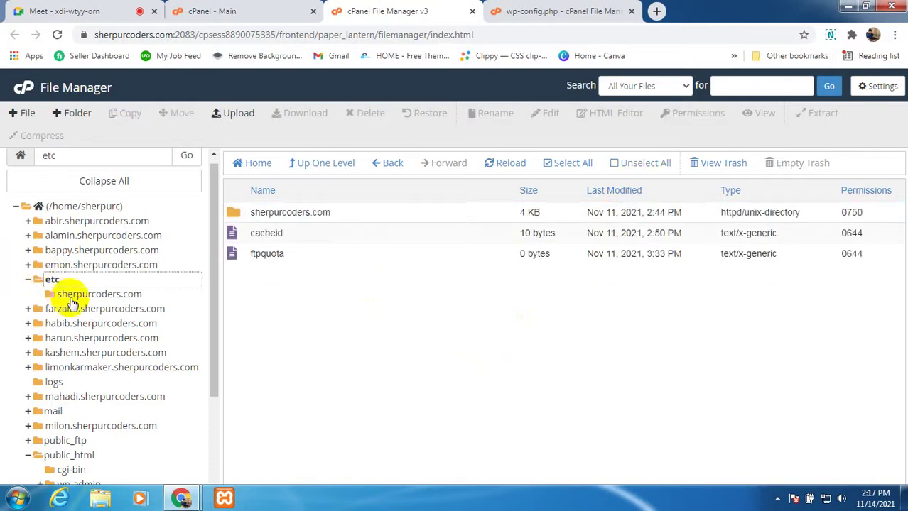
click(70, 297)
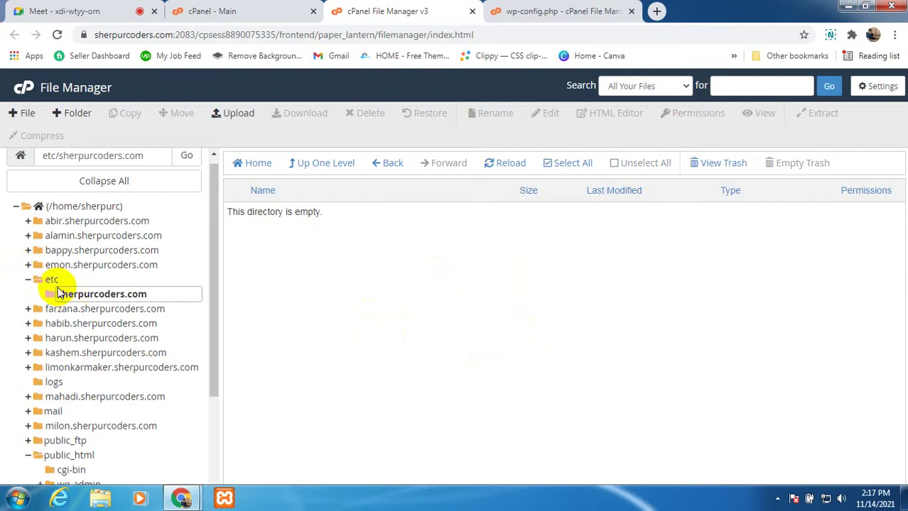
click(52, 282)
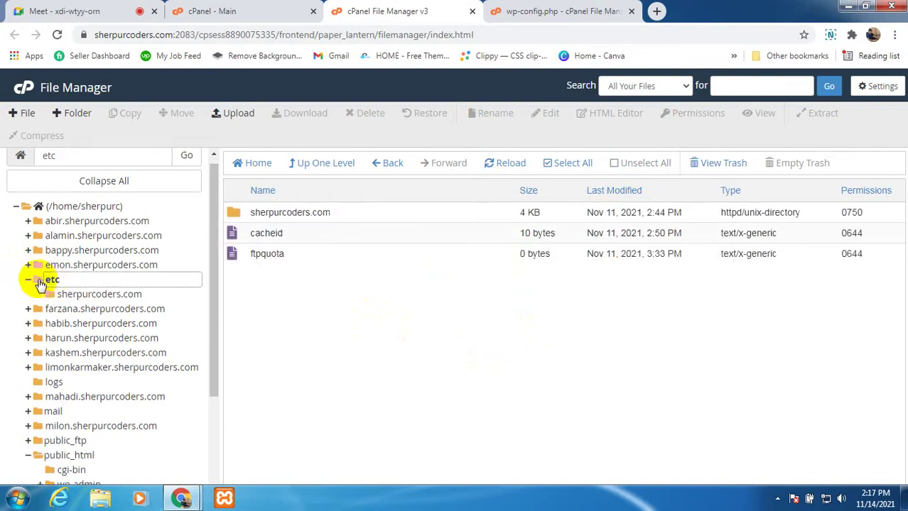
click(28, 279)
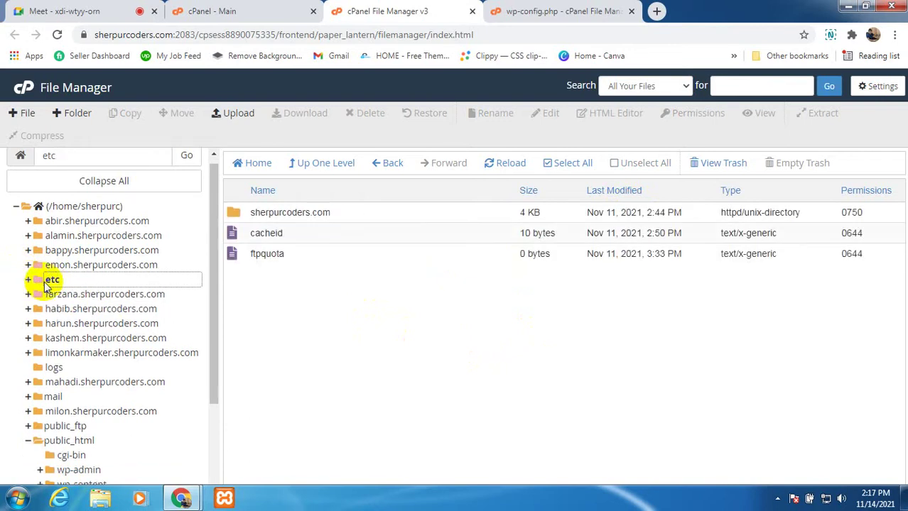
Step: Re-expand etc, highlight its listed items, then go back to the /home/sherpurc directory
right_click(49, 281)
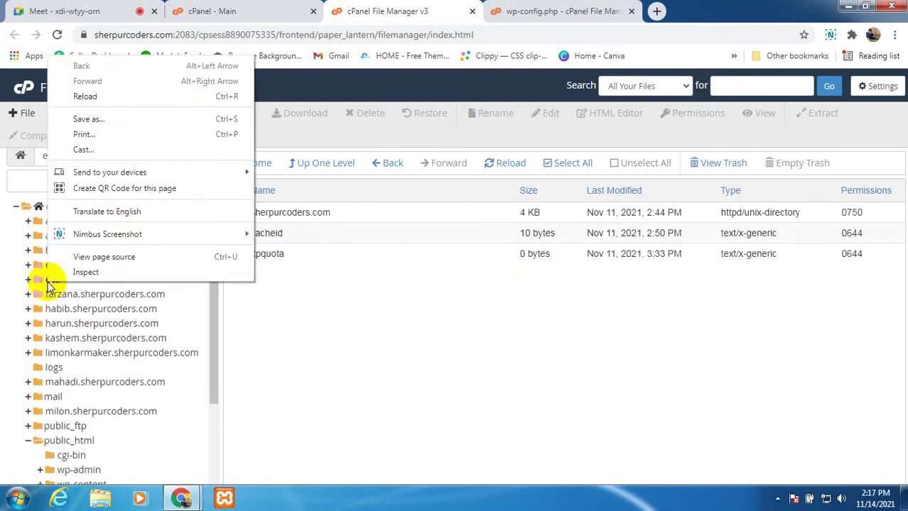
click(362, 314)
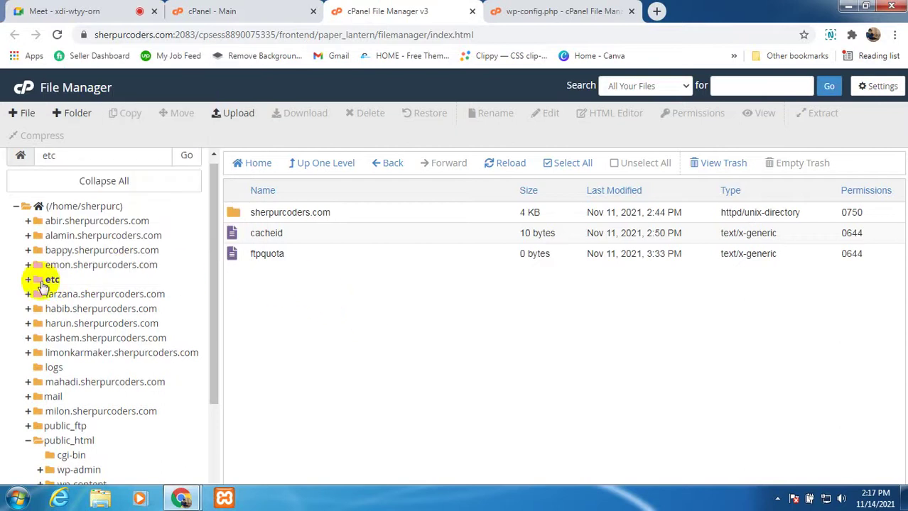
click(43, 282)
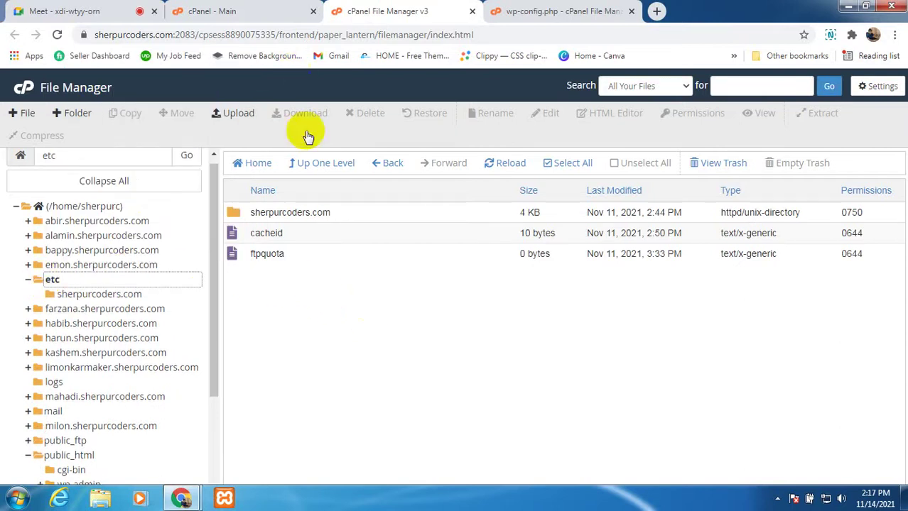
drag(250, 213, 318, 249)
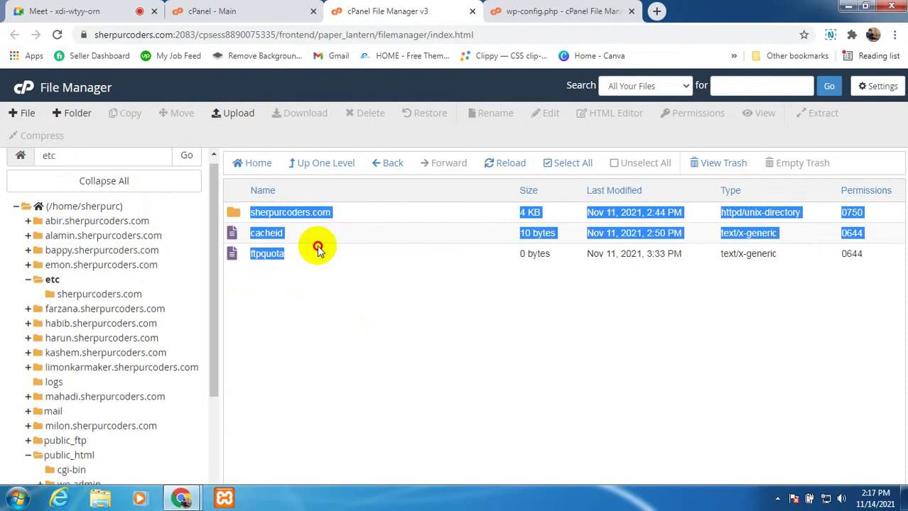
click(337, 313)
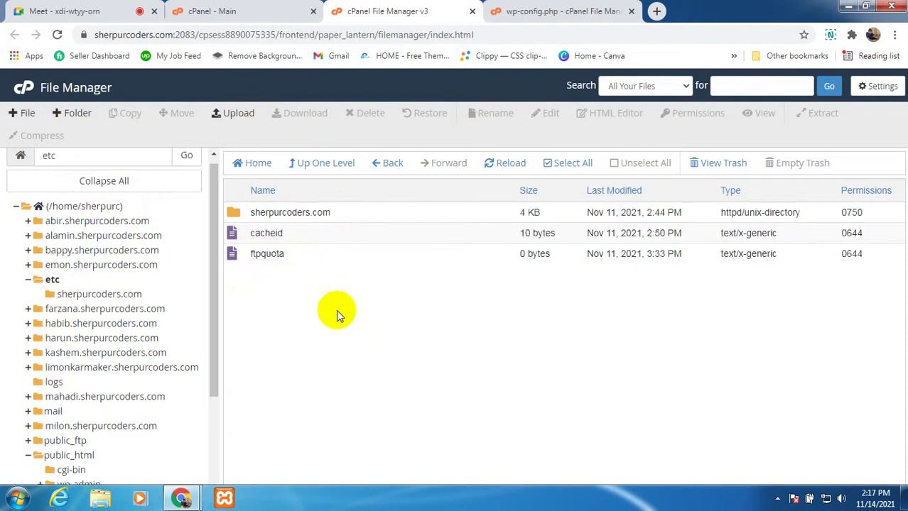
click(257, 167)
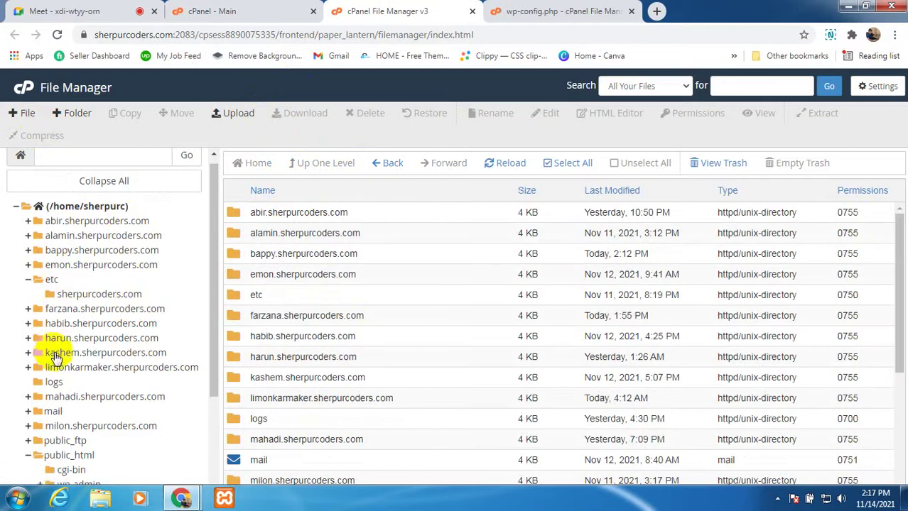
Step: Select all files in public_html and delete them permanently, skipping the trash
scroll(53, 324, down, 3)
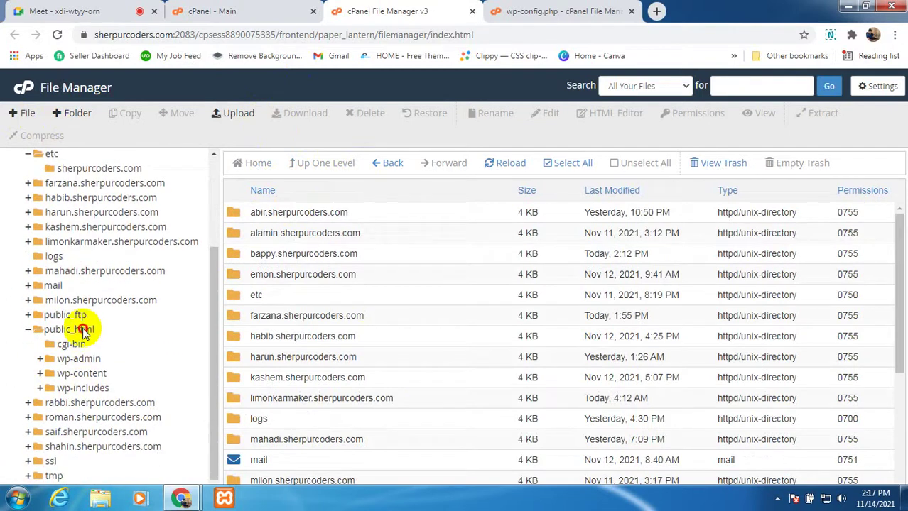
click(82, 329)
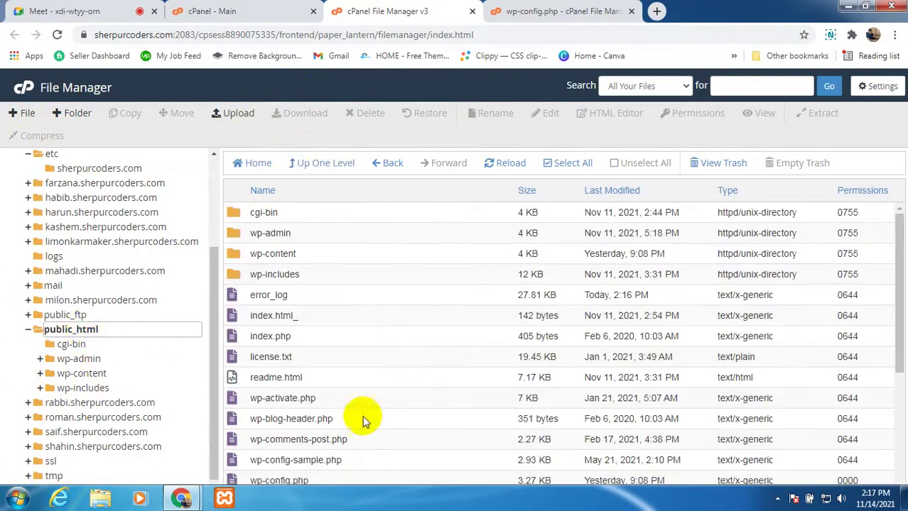
scroll(348, 384, down, 3)
scroll(306, 417, up, 3)
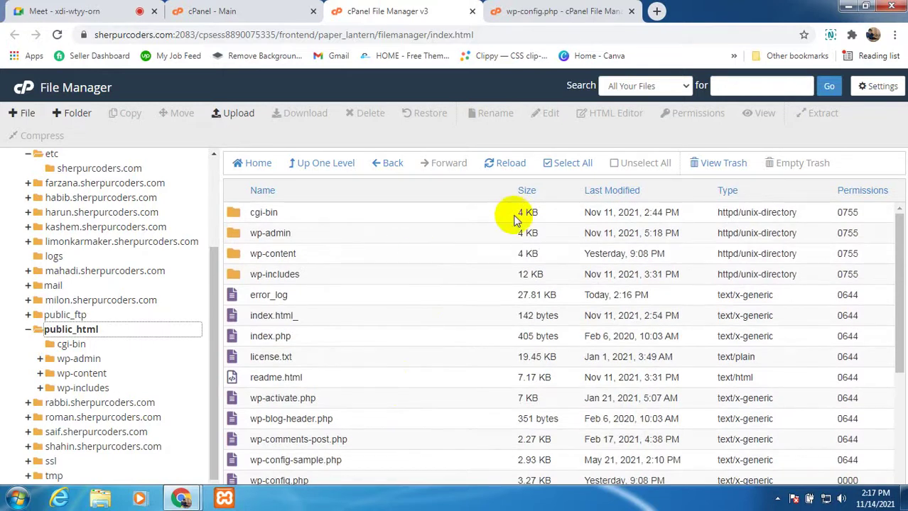
click(562, 165)
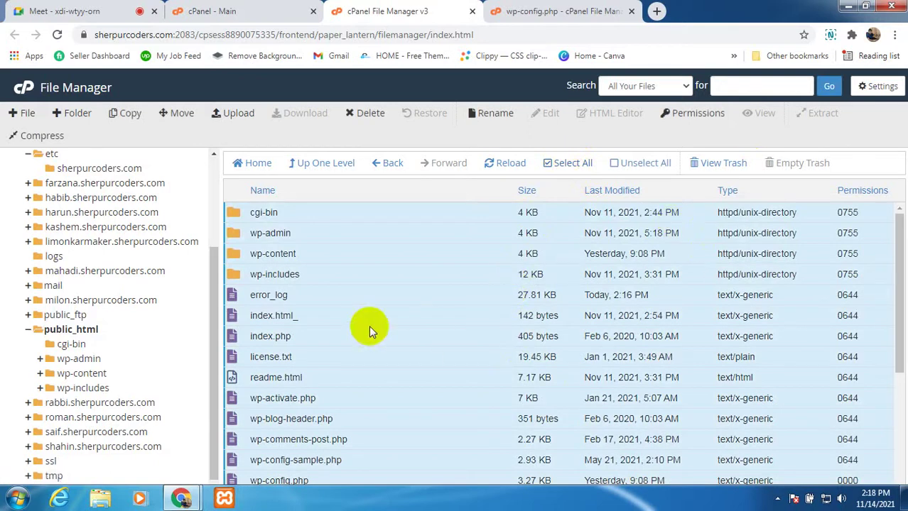
right_click(402, 298)
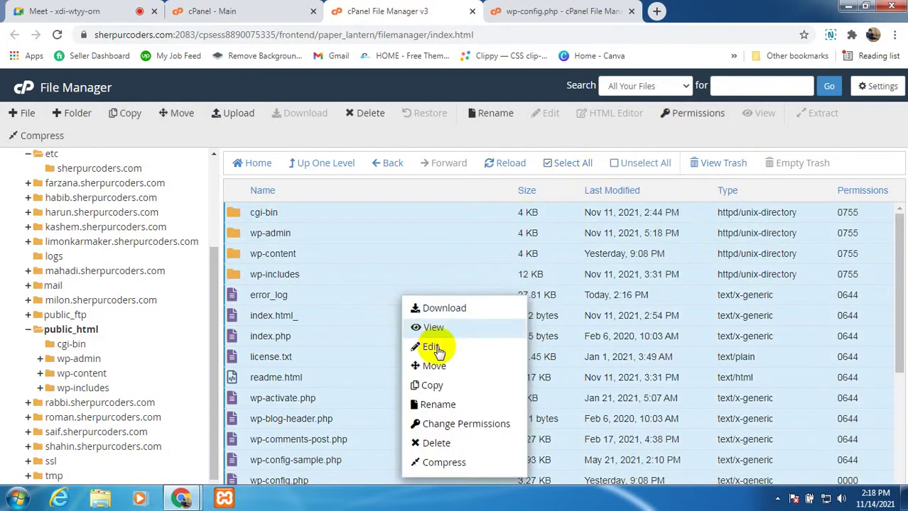
click(437, 445)
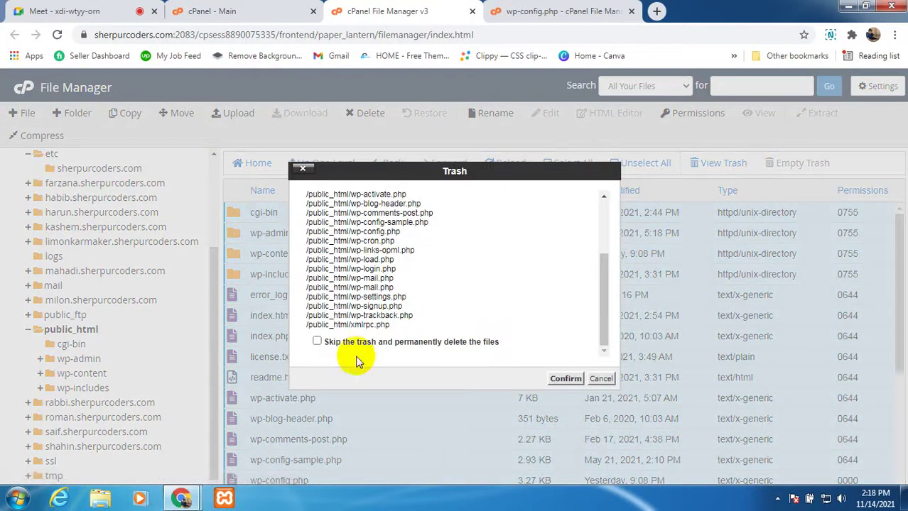
click(317, 343)
click(563, 380)
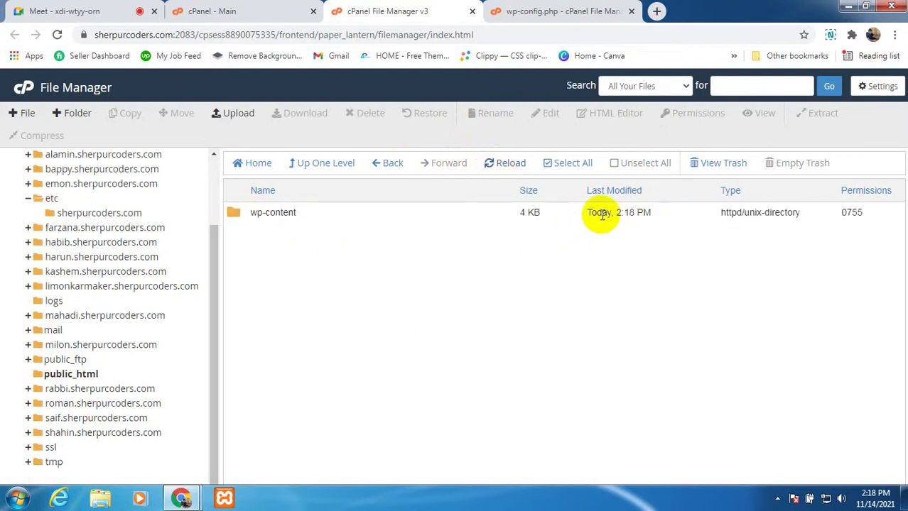
Step: Move the remaining wp-content folder to the trash and reload the listing
right_click(230, 214)
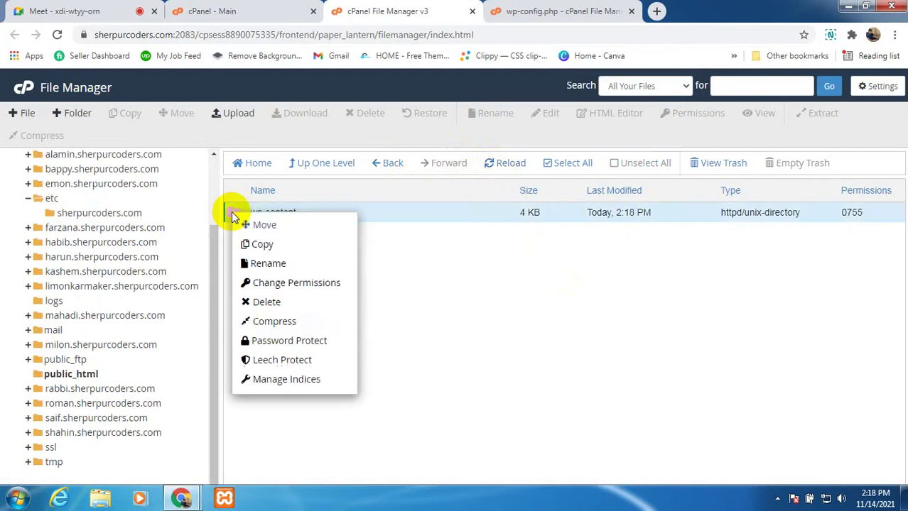
click(276, 310)
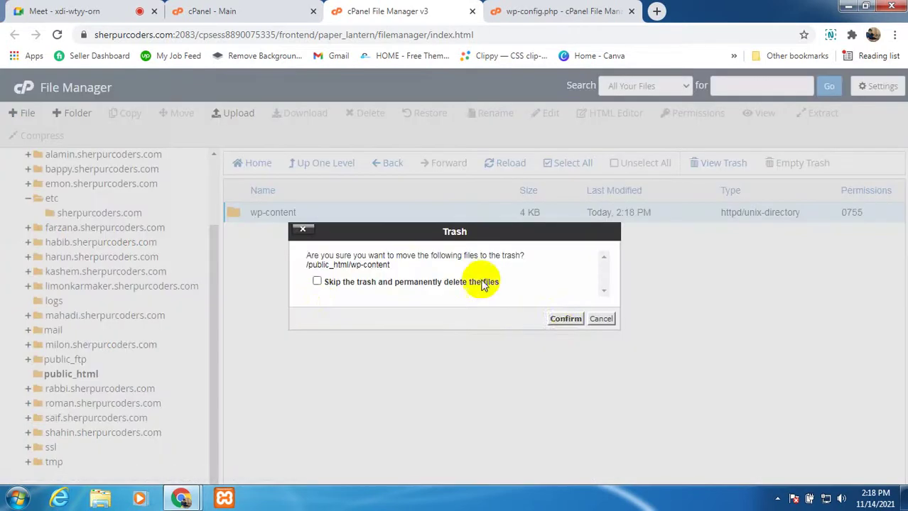
click(558, 321)
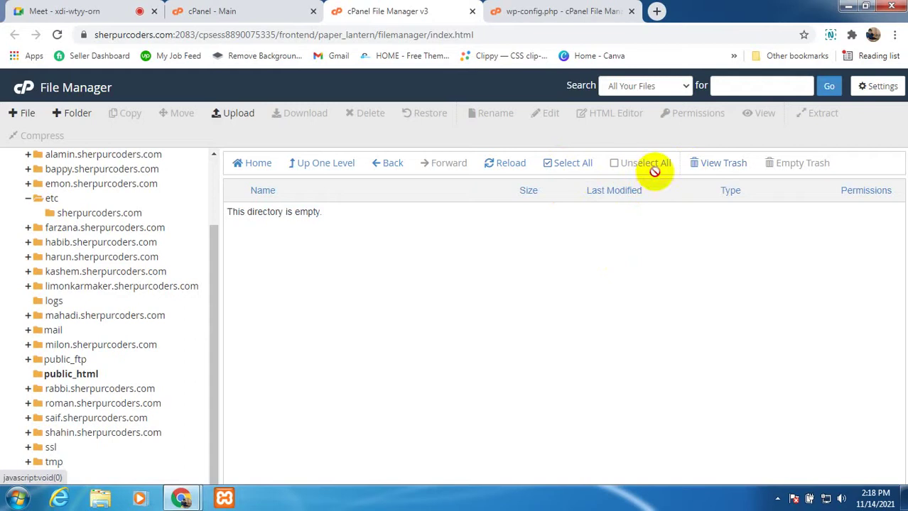
click(505, 166)
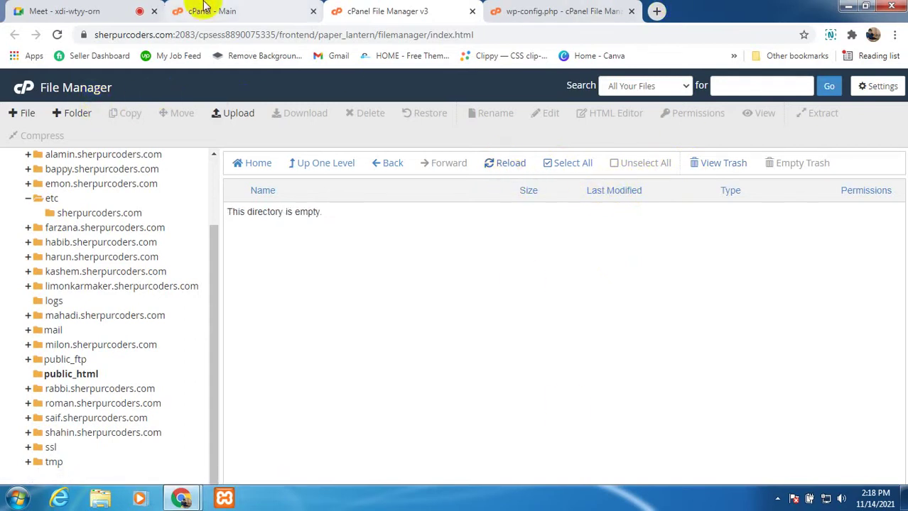
Step: Load sherpurcoders.com in a new tab, showing the empty LiteSpeed 'Index of /' listing
click(658, 11)
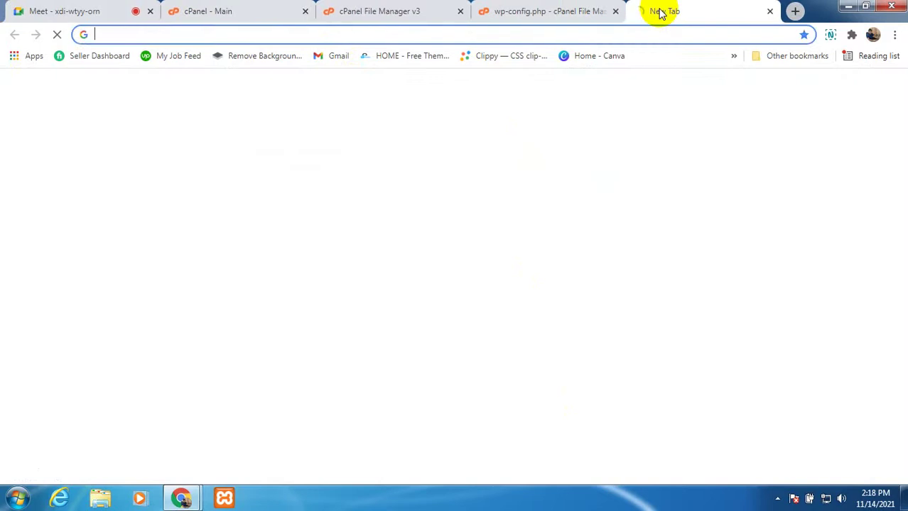
text(sher)
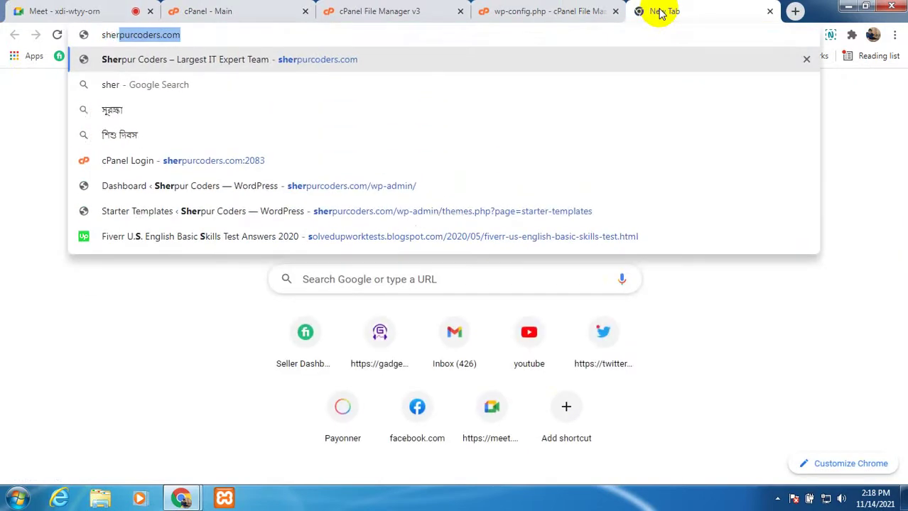
key(Return)
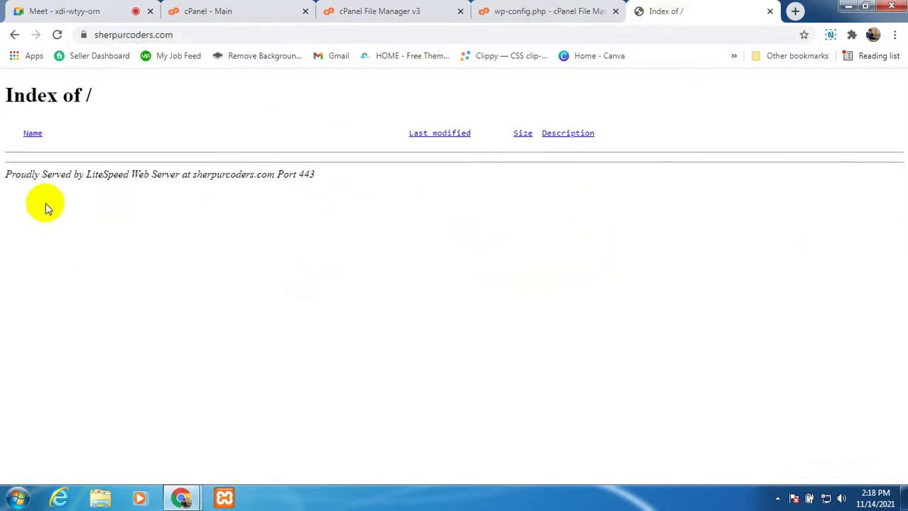
drag(6, 174, 306, 174)
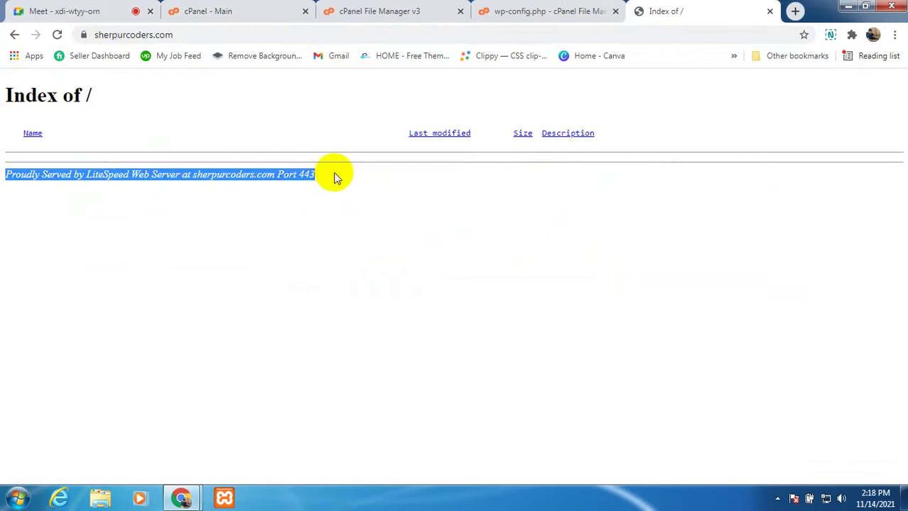
click(387, 193)
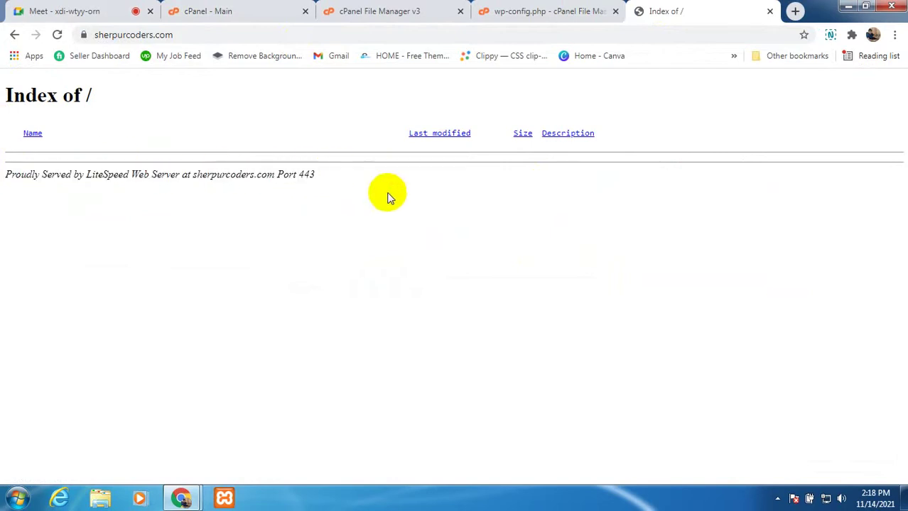
Step: Return to the cPanel main page and open WordPress Manager by Softaculous under Software
click(216, 14)
scroll(300, 337, down, 7)
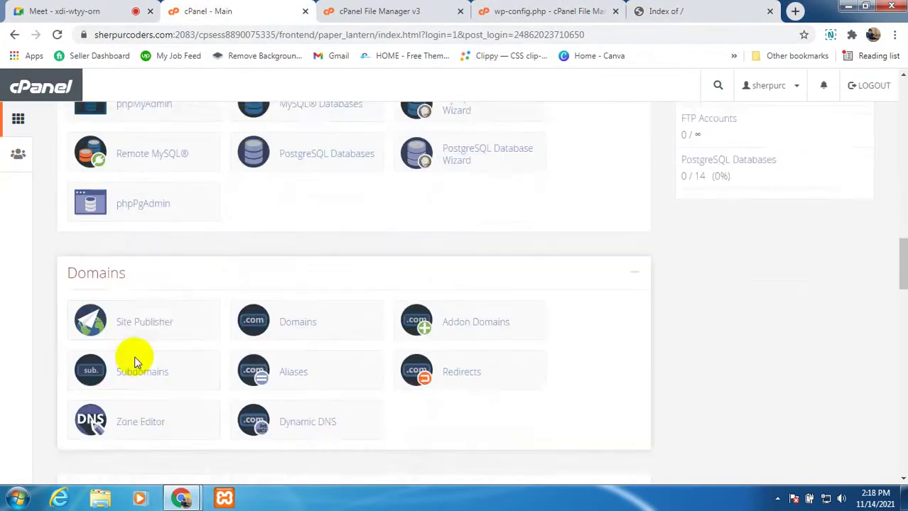
scroll(135, 369, down, 4)
scroll(146, 360, up, 1)
scroll(156, 384, down, 2)
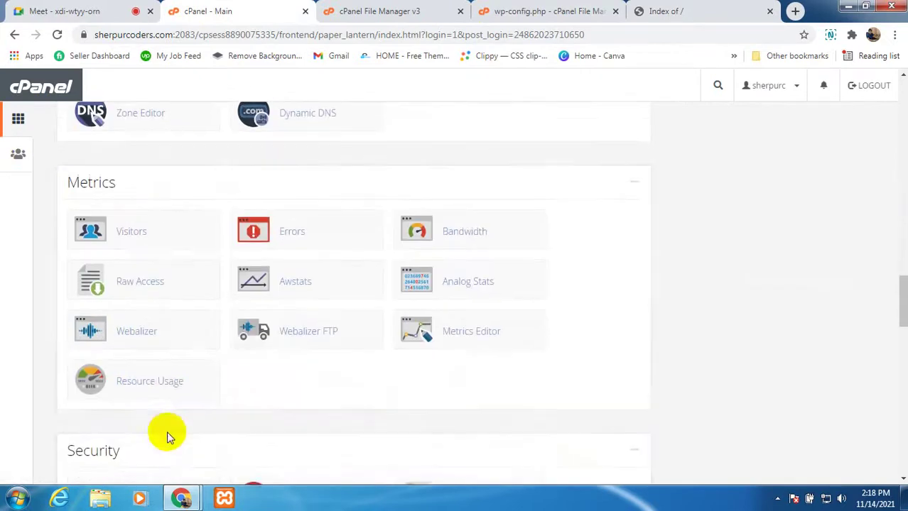
scroll(170, 327, down, 7)
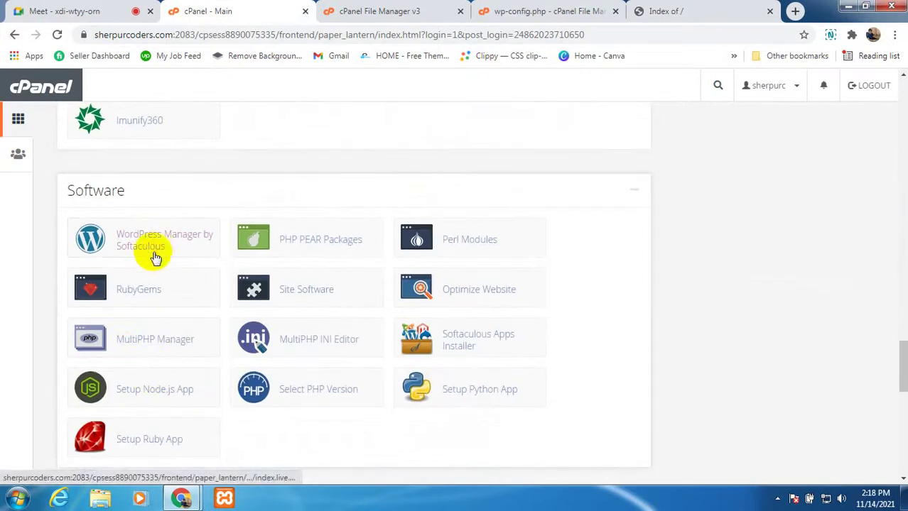
click(152, 246)
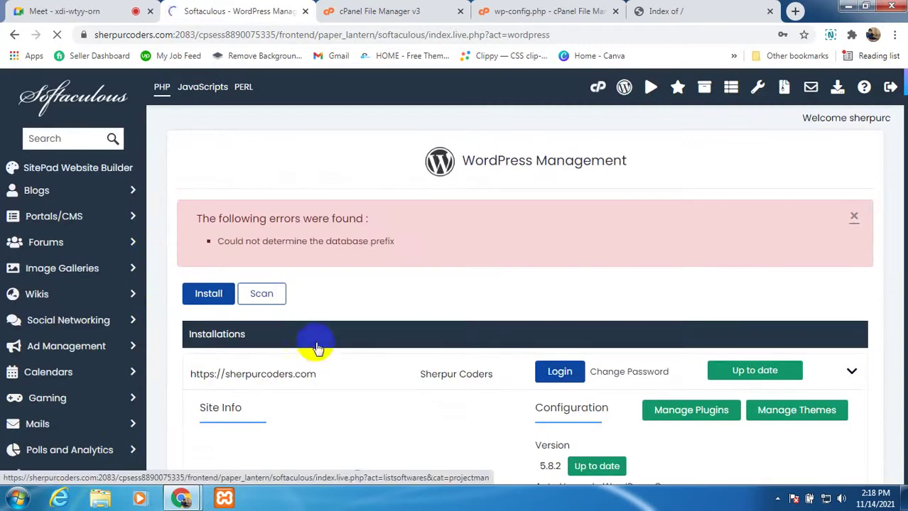
Step: Expand the sherpurcoders.com WordPress installation row and choose Remove
scroll(347, 304, down, 1)
scroll(347, 304, down, 1)
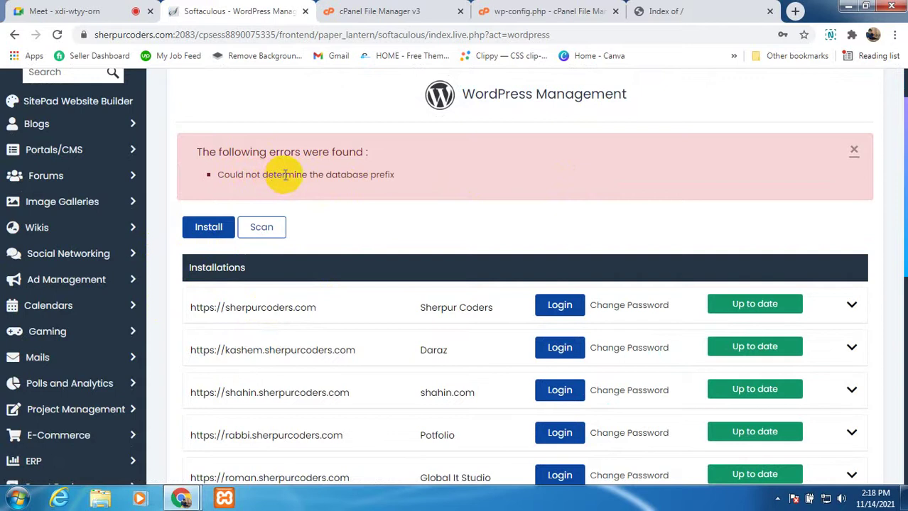
scroll(349, 323, down, 3)
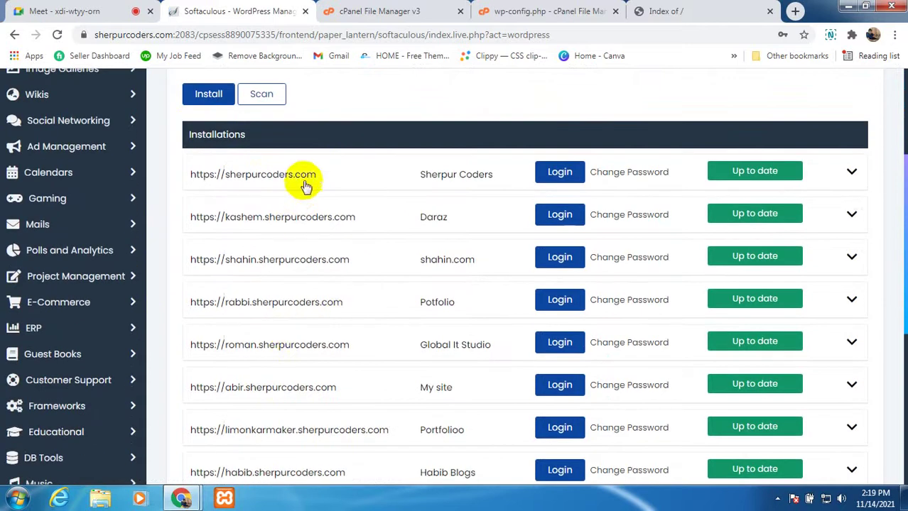
click(849, 173)
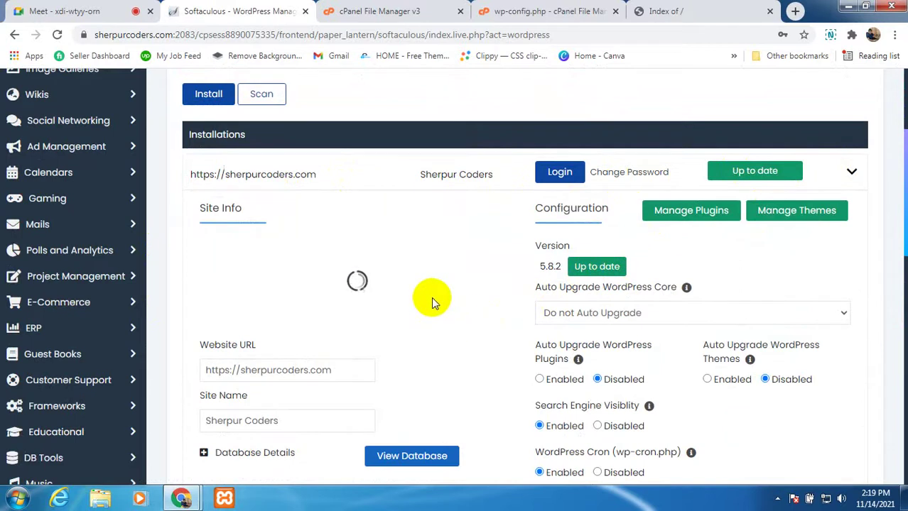
scroll(469, 298, down, 1)
scroll(469, 298, down, 3)
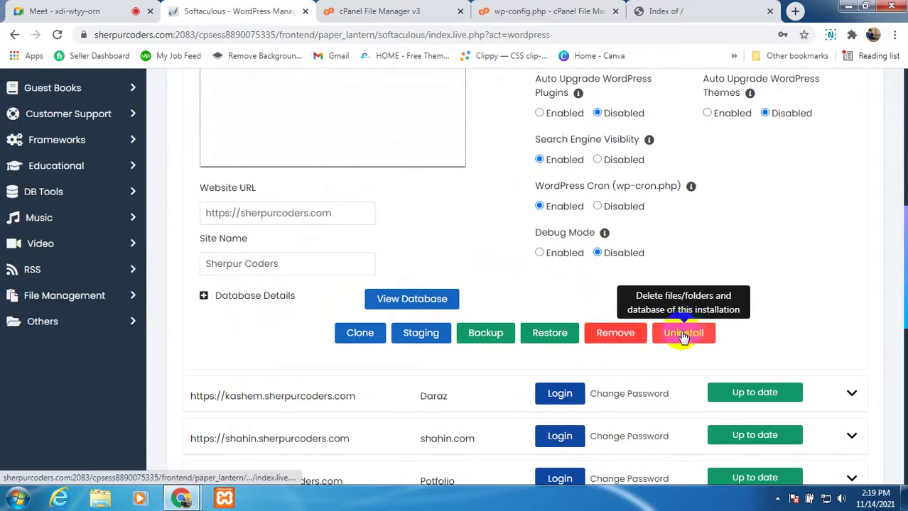
click(625, 343)
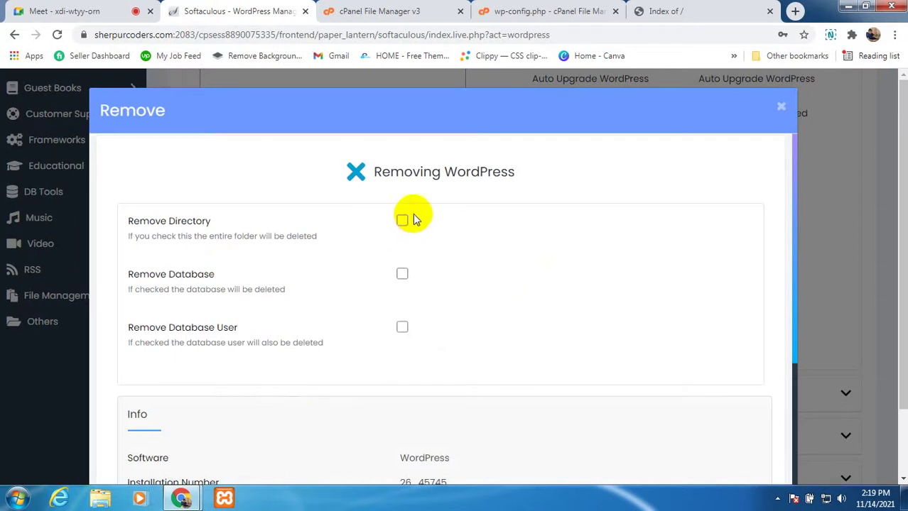
Step: Remove the sherpurcoders.com installation along with its directory and database, confirming the warning
click(403, 222)
click(402, 276)
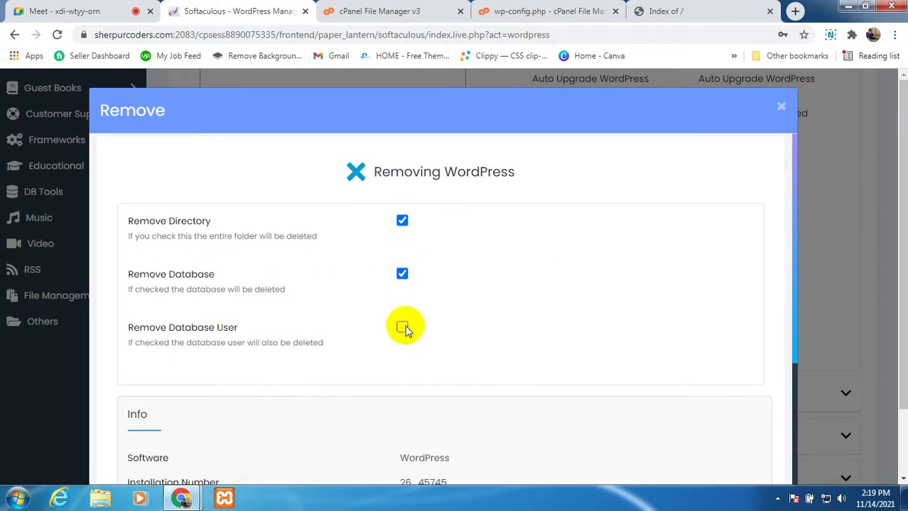
scroll(490, 329, down, 5)
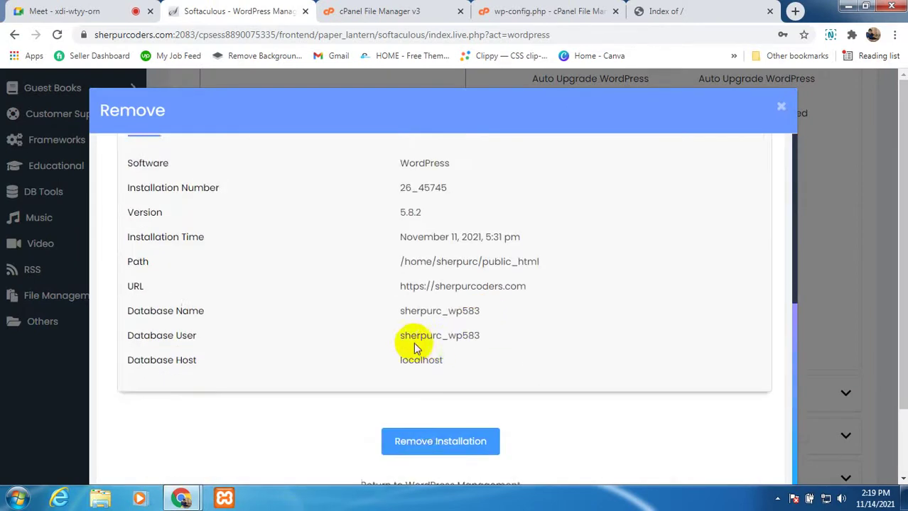
click(435, 361)
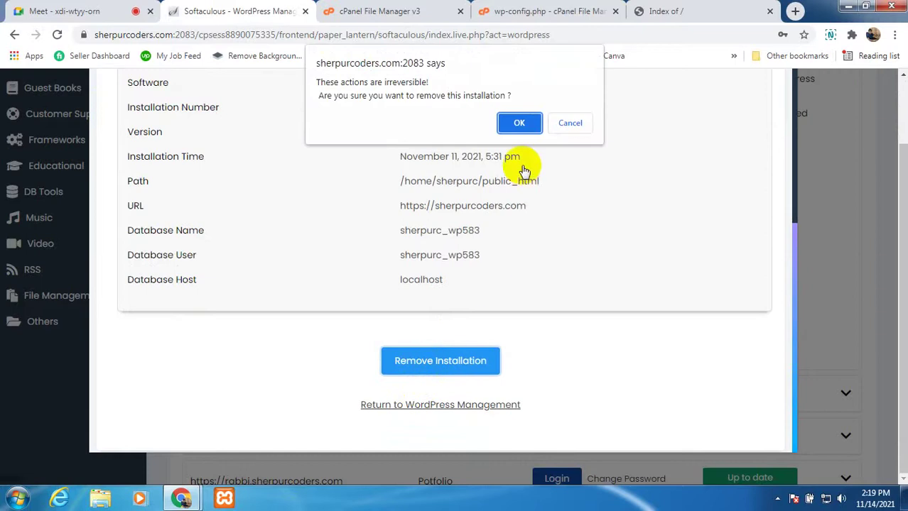
click(516, 124)
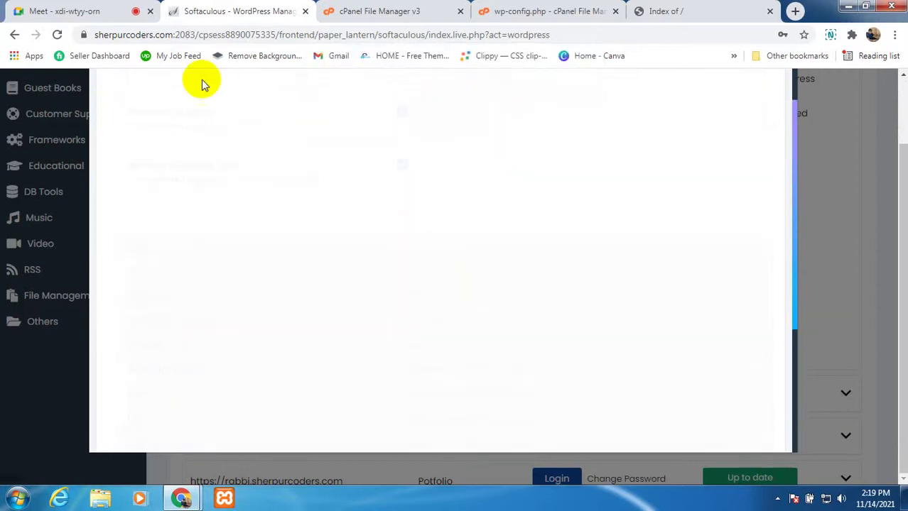
click(91, 9)
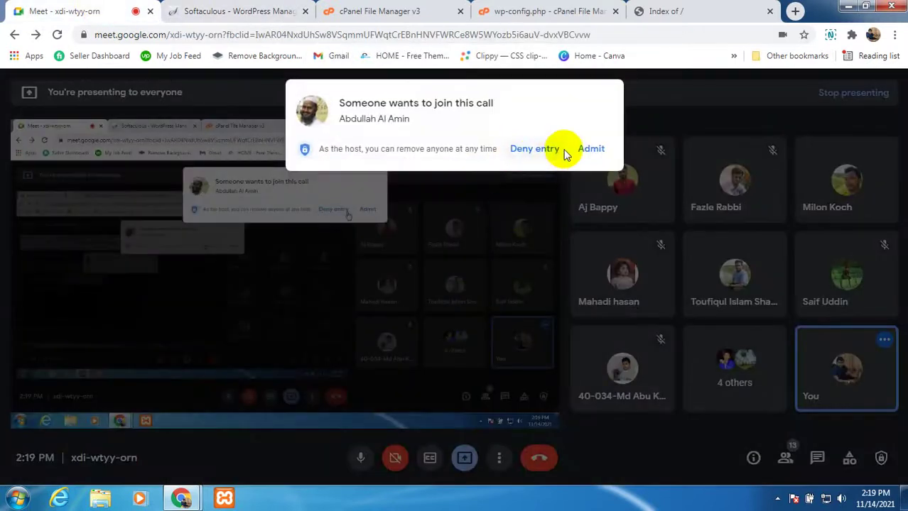
Step: Admit the waiting participant in Google Meet, then return to the Softaculous removal page
click(591, 149)
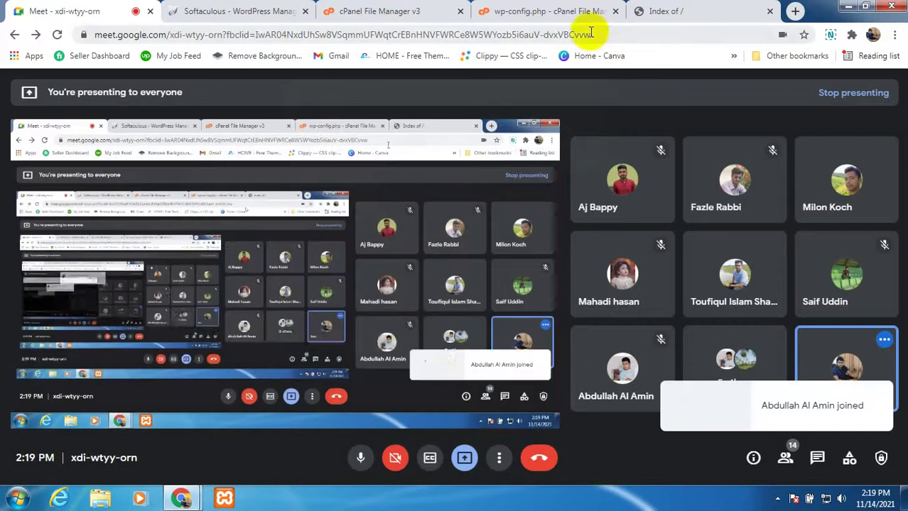
click(239, 11)
scroll(471, 354, up, 1)
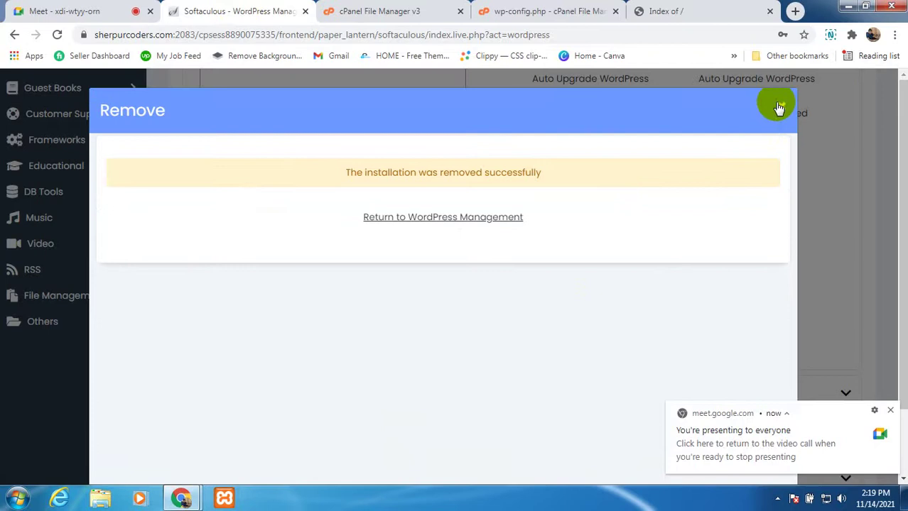
Step: Close the Remove dialog and reload the WordPress Management list
click(779, 105)
scroll(365, 341, up, 6)
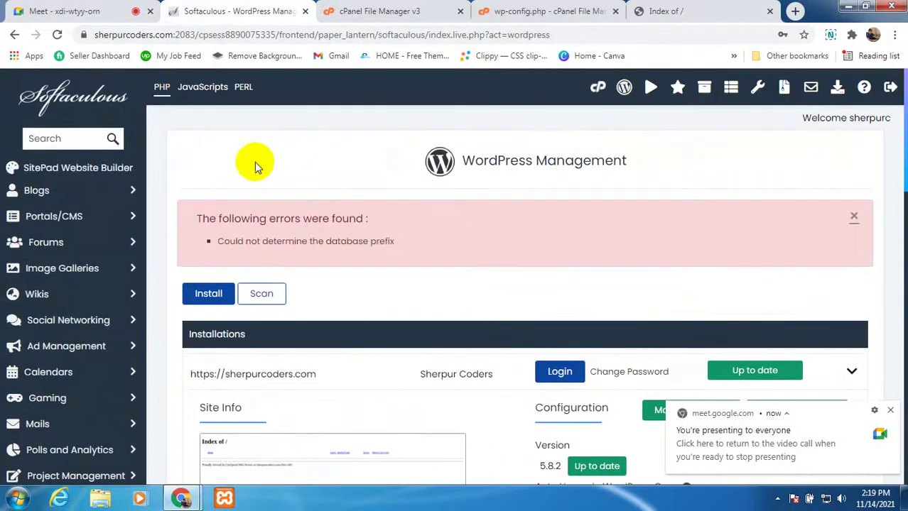
click(57, 34)
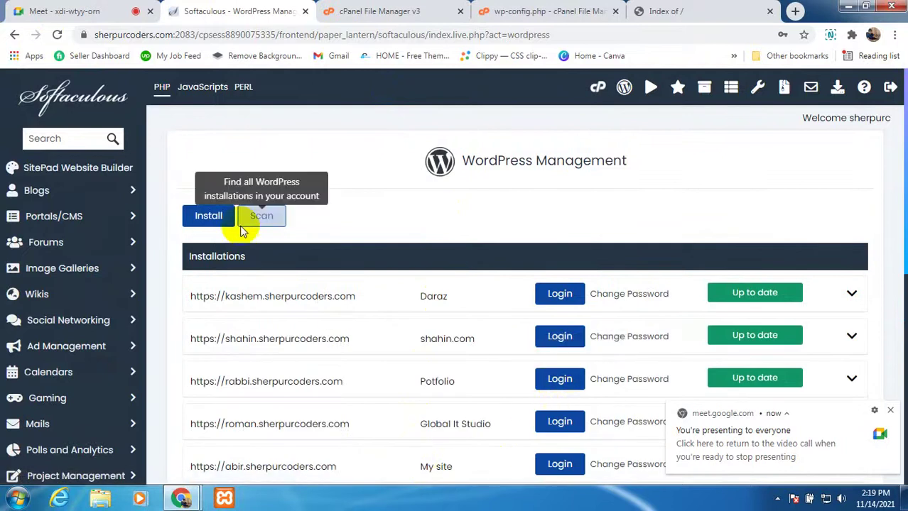
Step: Start a fresh WordPress install and review the directory, site name, description, password and email fields
click(208, 216)
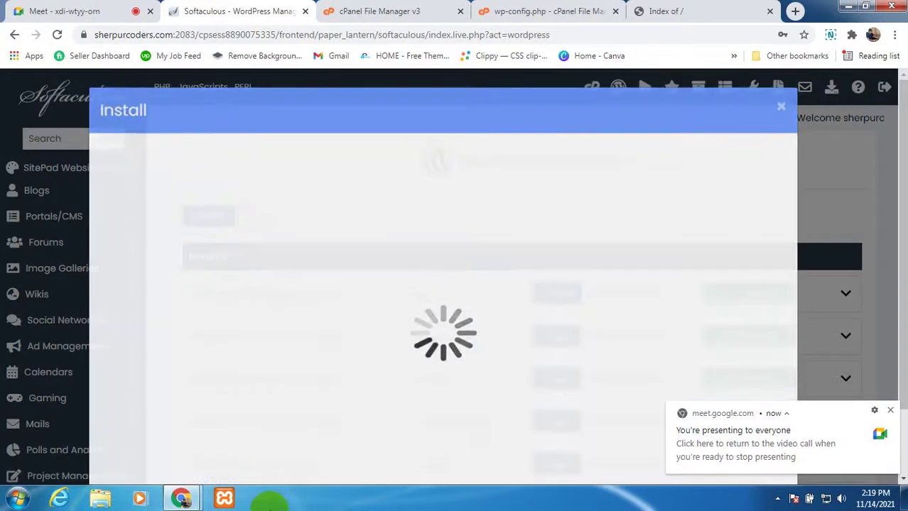
scroll(284, 346, down, 1)
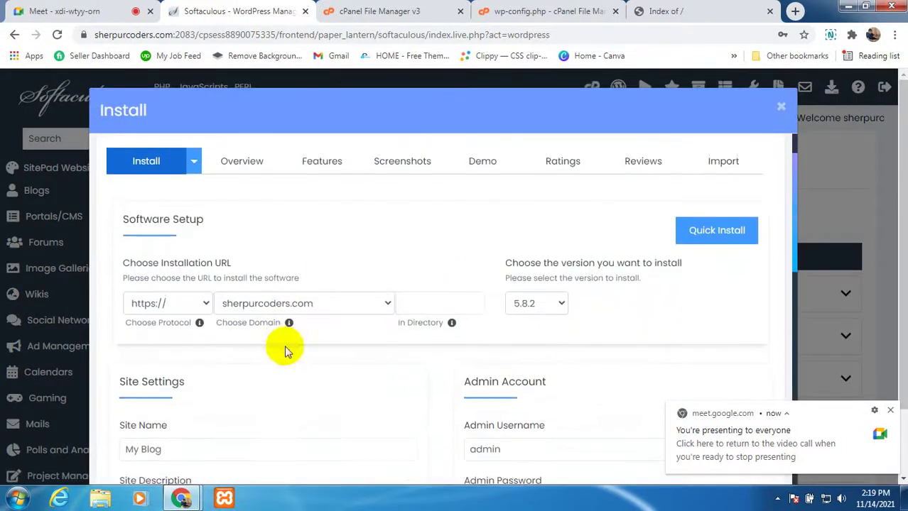
click(419, 301)
scroll(310, 352, down, 3)
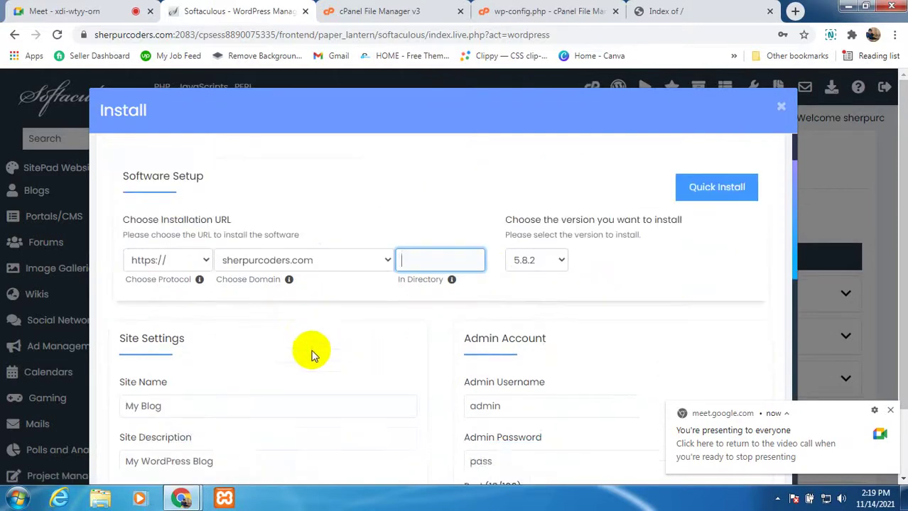
click(178, 251)
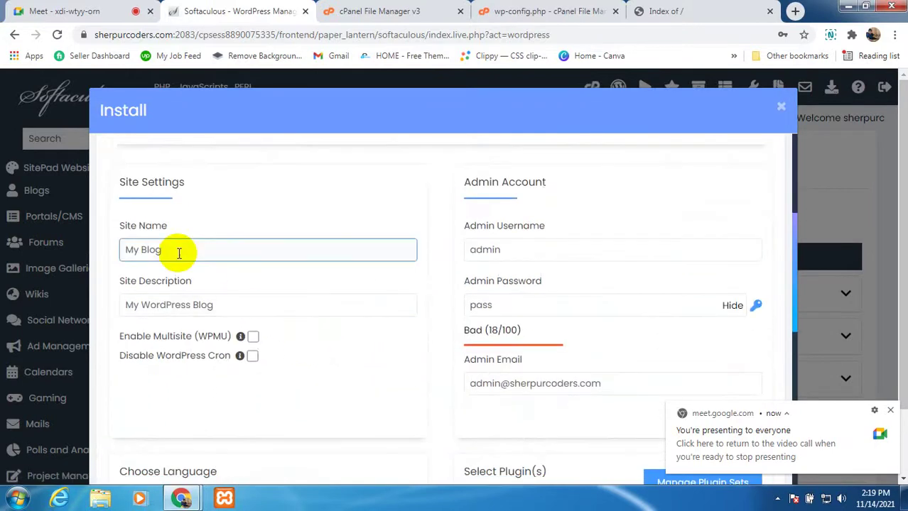
click(245, 306)
click(513, 308)
scroll(513, 308, down, 1)
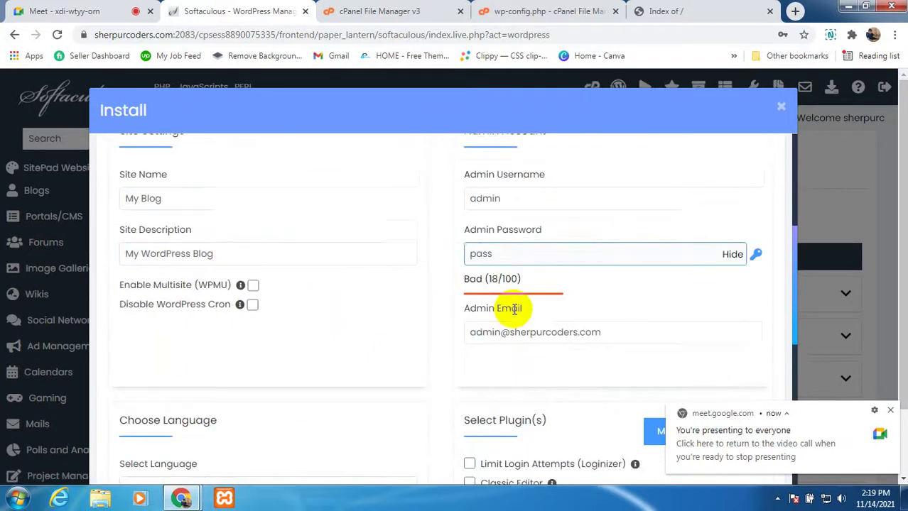
click(513, 304)
scroll(515, 309, down, 1)
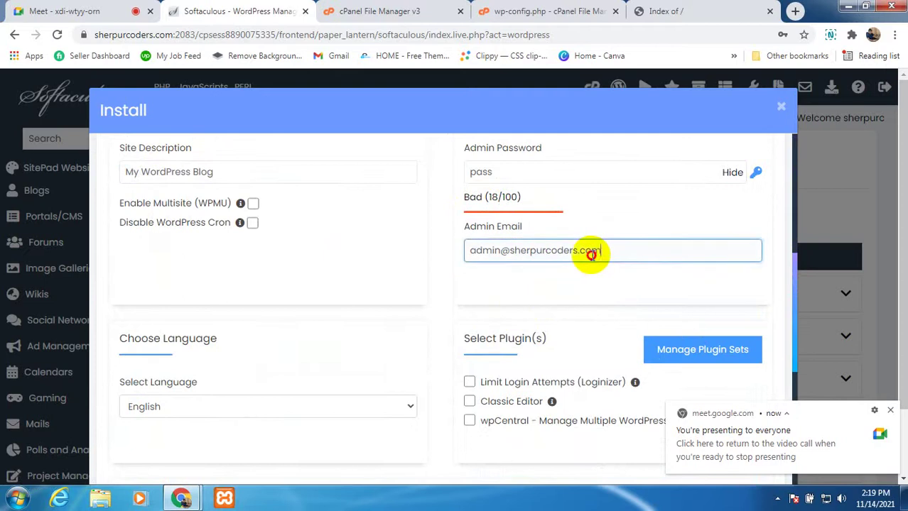
Step: Copy the admin email address, muting the microphone in Google Meet in between
drag(589, 251, 458, 256)
right_click(495, 252)
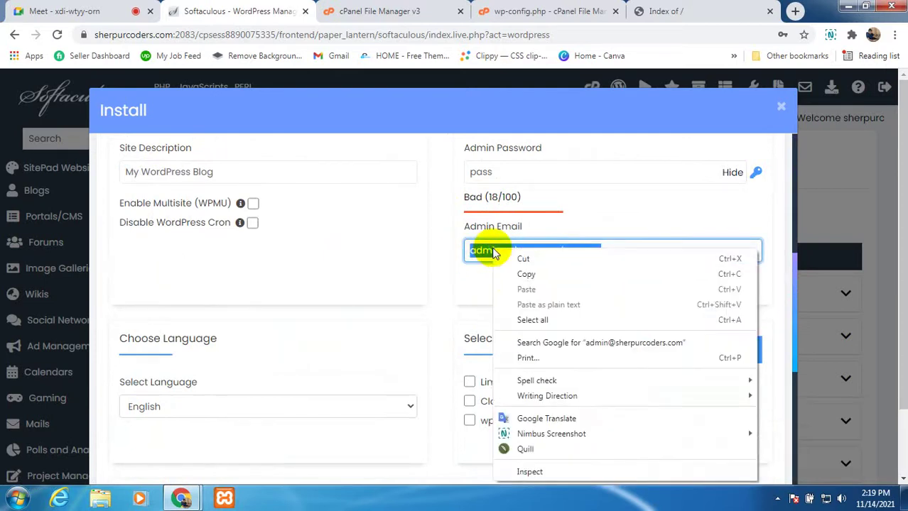
click(526, 274)
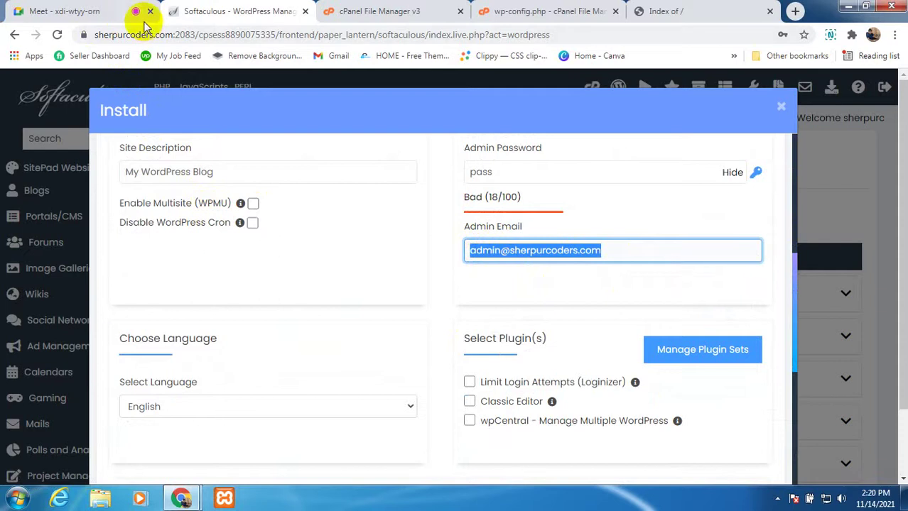
click(121, 12)
click(360, 458)
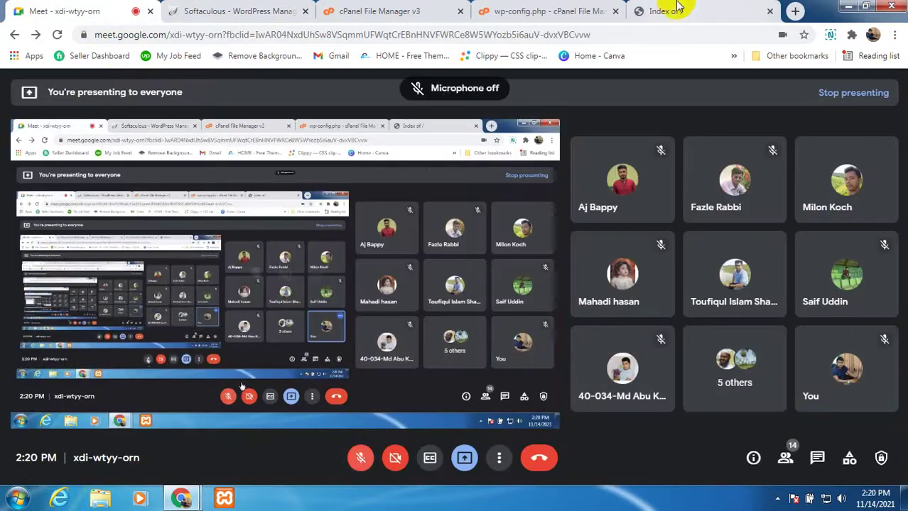
click(593, 11)
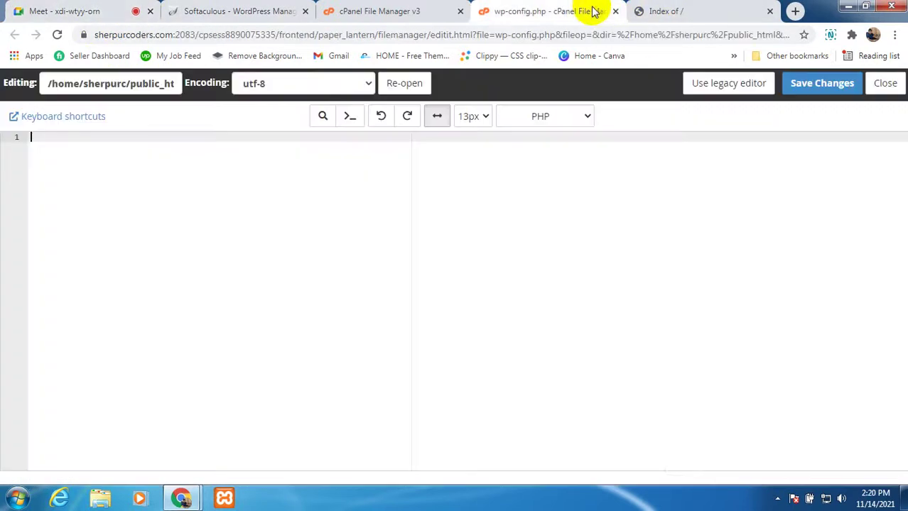
click(350, 13)
click(274, 13)
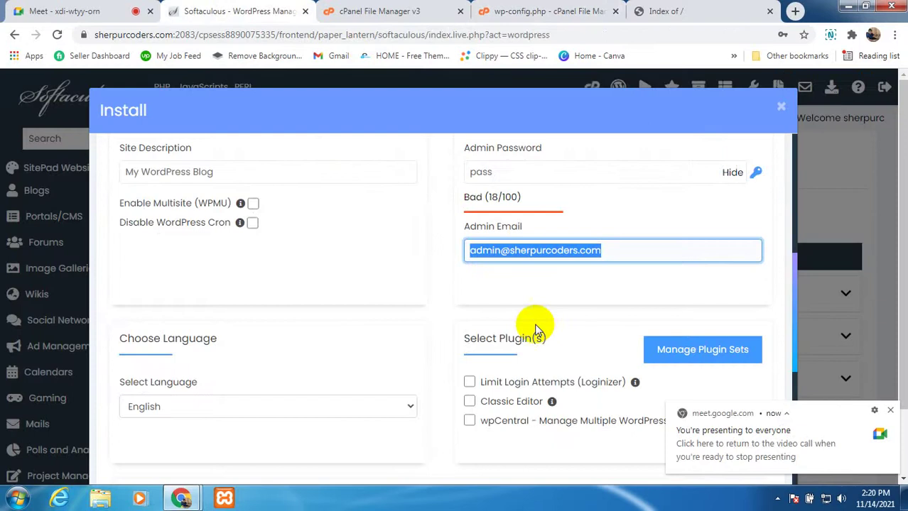
right_click(538, 250)
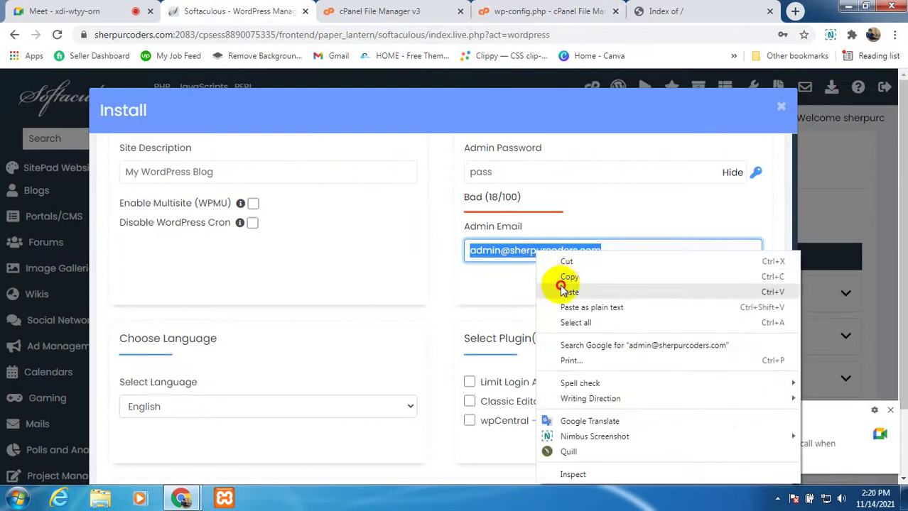
click(561, 277)
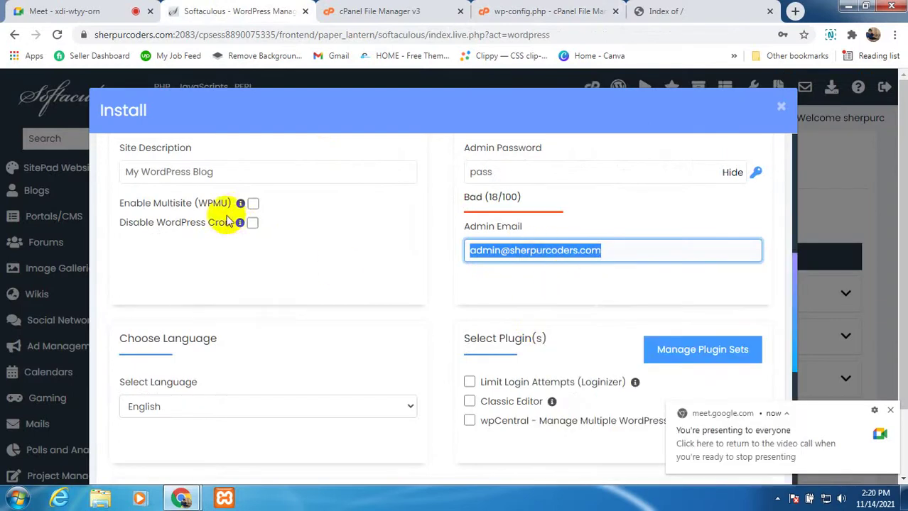
Step: Enable the Classic Editor plugin and send installation details to the admin email address
scroll(257, 231, up, 1)
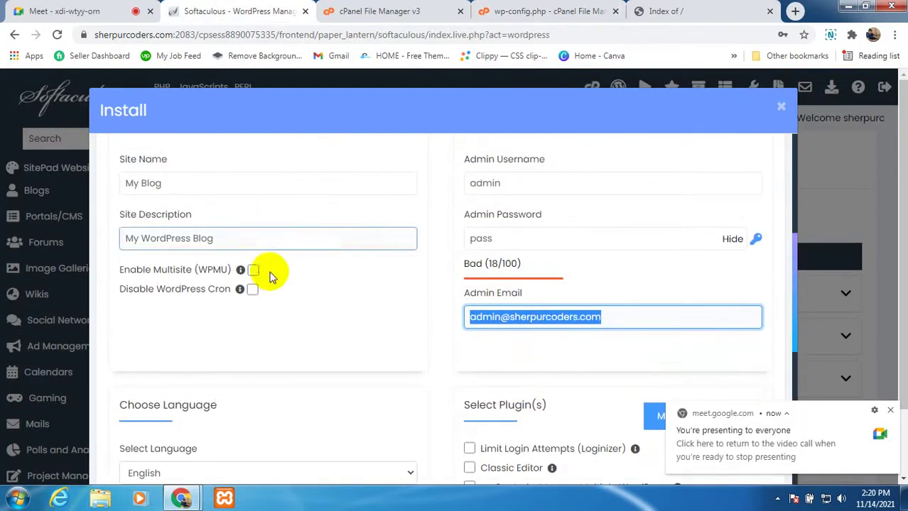
scroll(304, 320, down, 3)
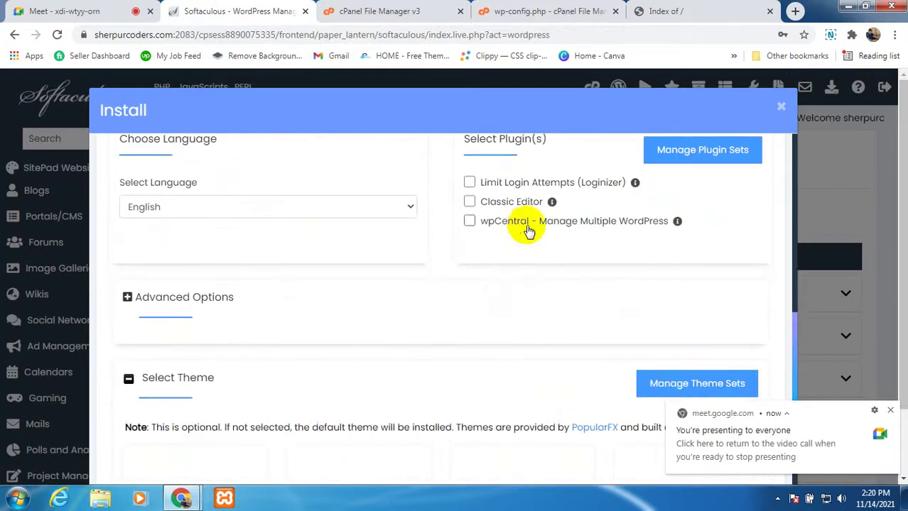
scroll(526, 227, up, 1)
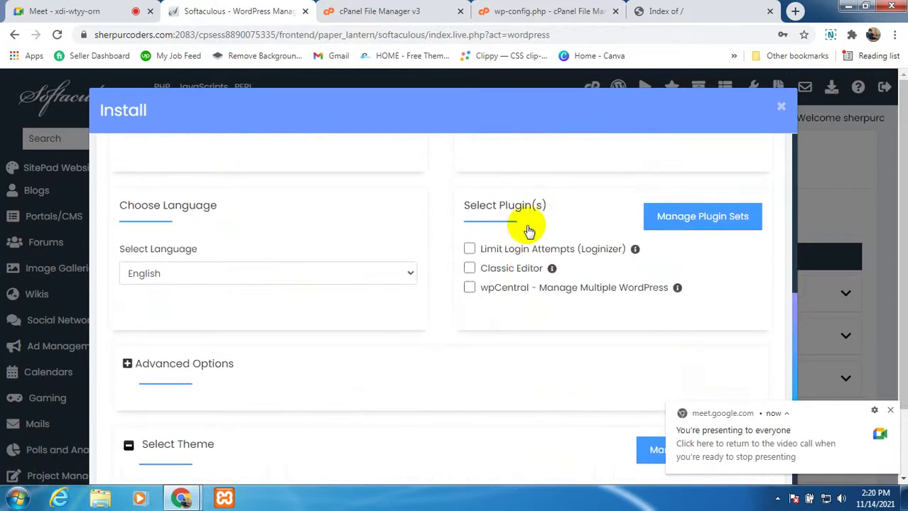
click(469, 268)
scroll(355, 338, down, 5)
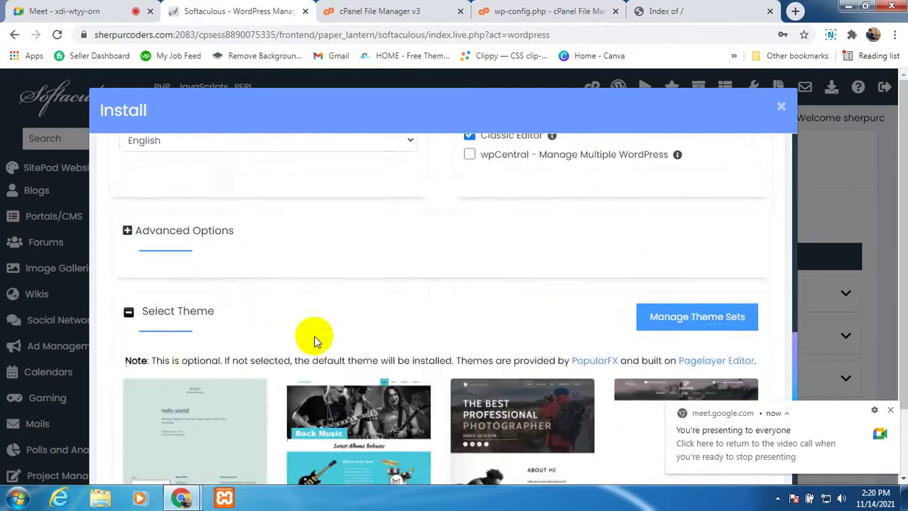
scroll(300, 338, down, 3)
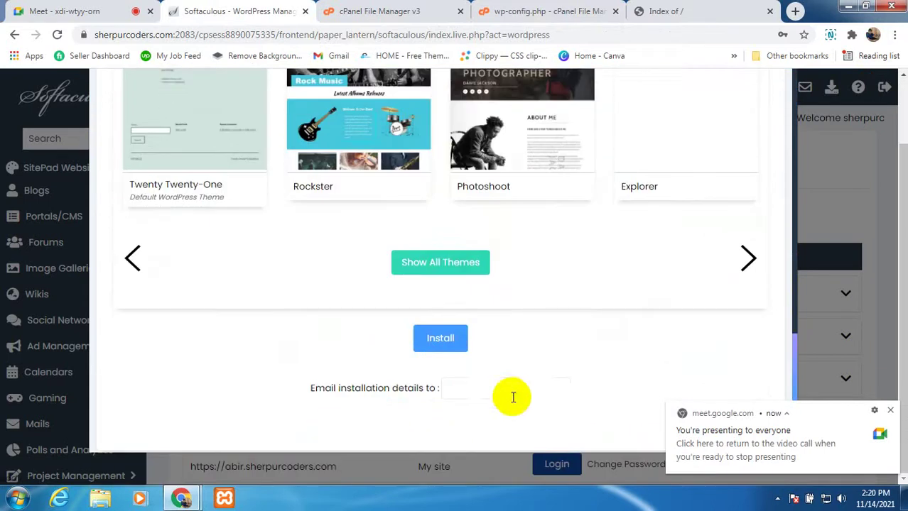
click(514, 388)
click(406, 404)
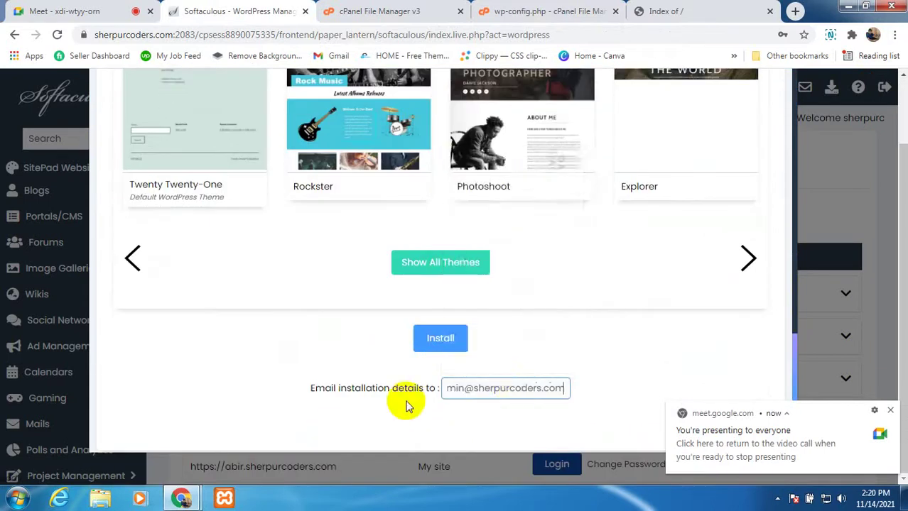
scroll(248, 277, up, 10)
scroll(252, 277, up, 5)
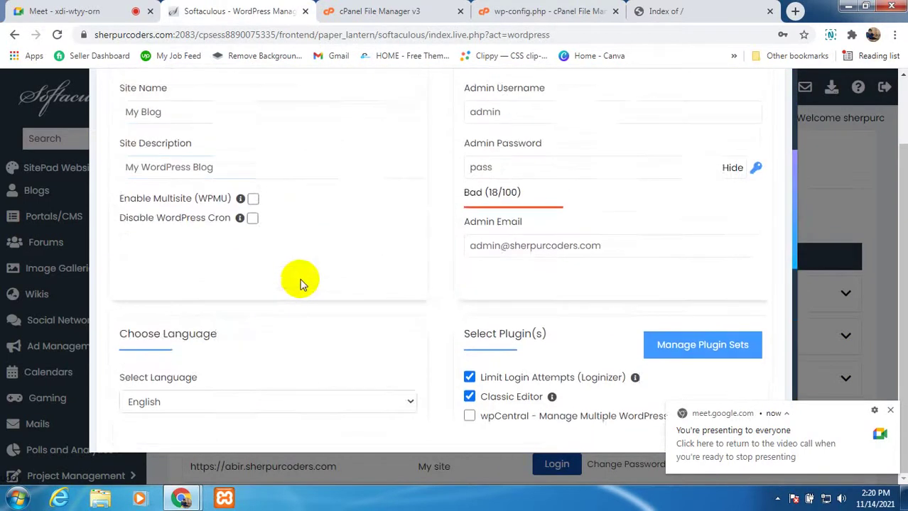
Step: Replace the default admin password with a stronger one rated Good (40/100)
click(489, 280)
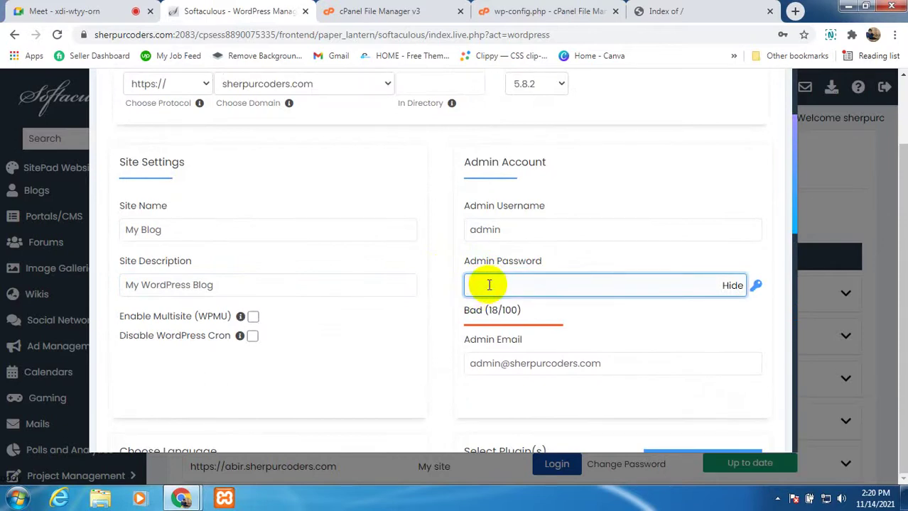
key(BackSpace)
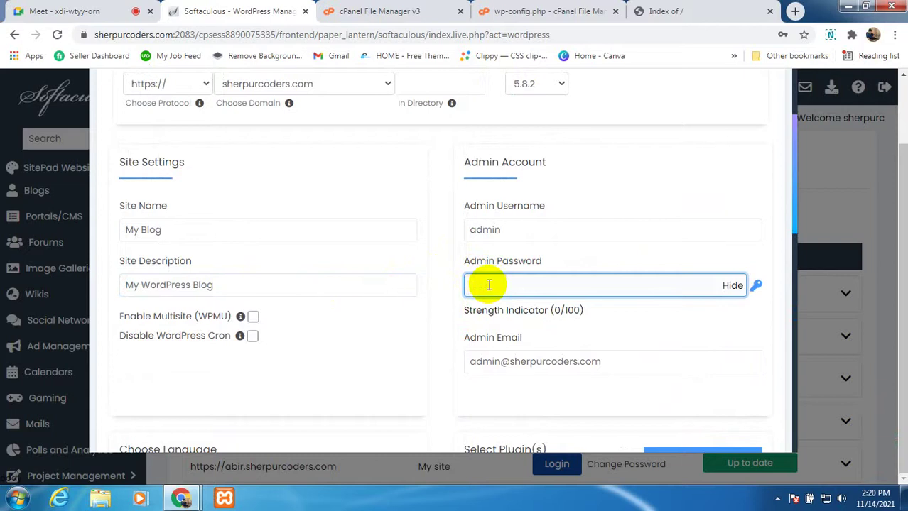
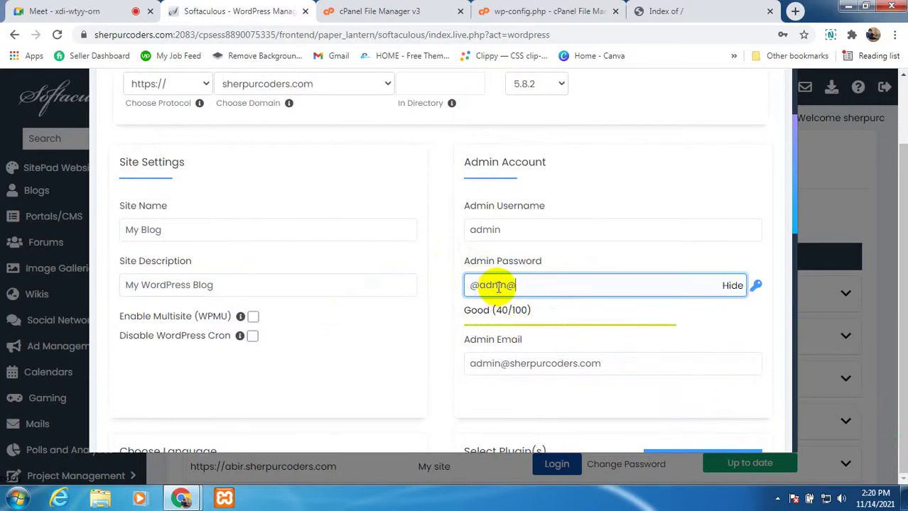
key(Delete)
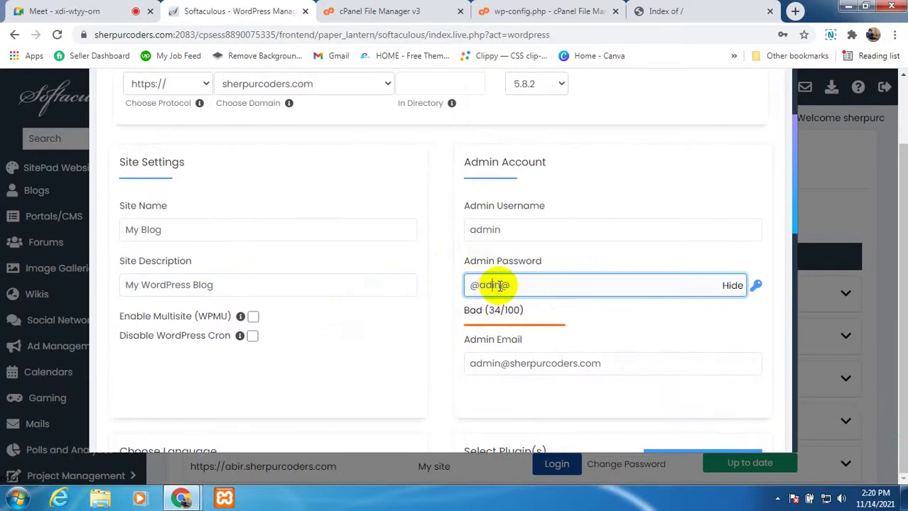
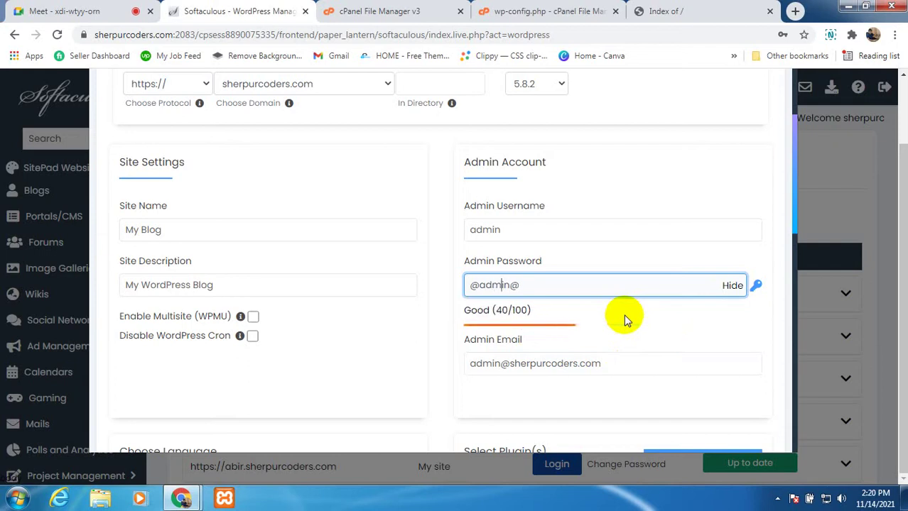
scroll(568, 350, down, 3)
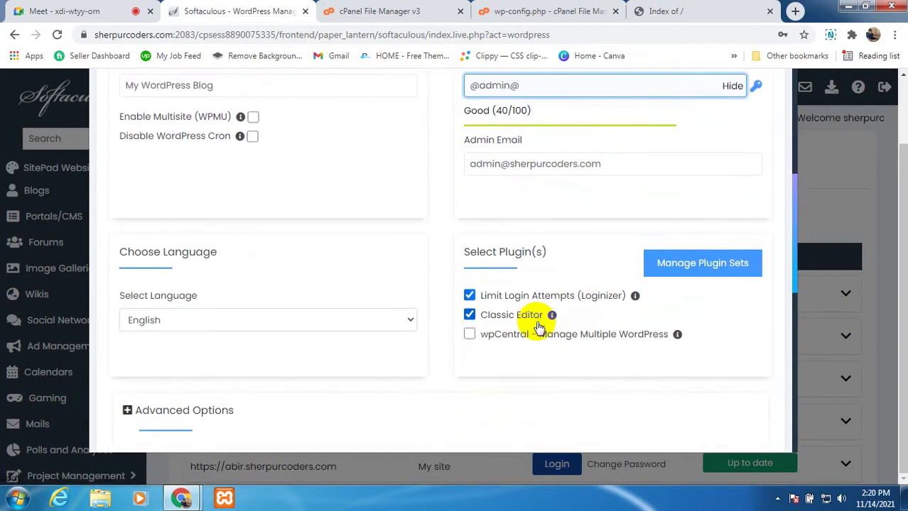
scroll(538, 327, down, 4)
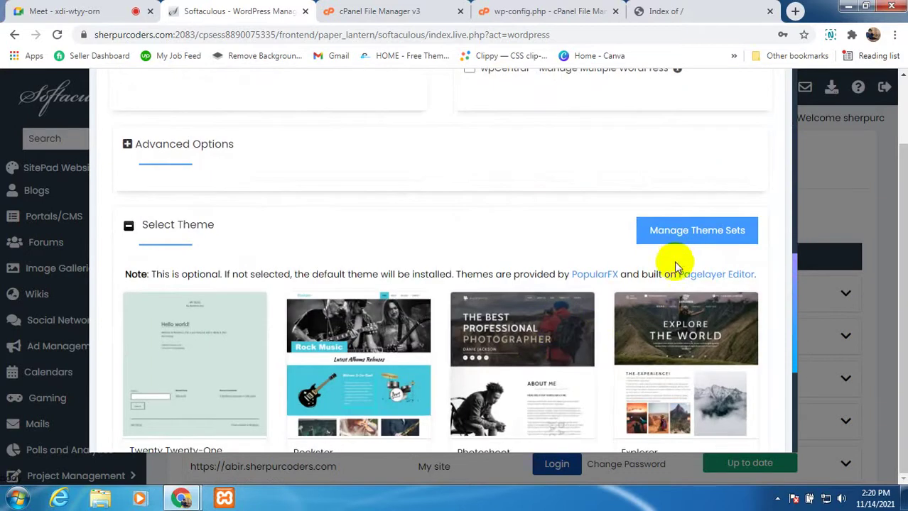
scroll(430, 340, down, 4)
Step: Launch the WordPress installation and return to it once it reports success at sherpurcoders.com
click(433, 342)
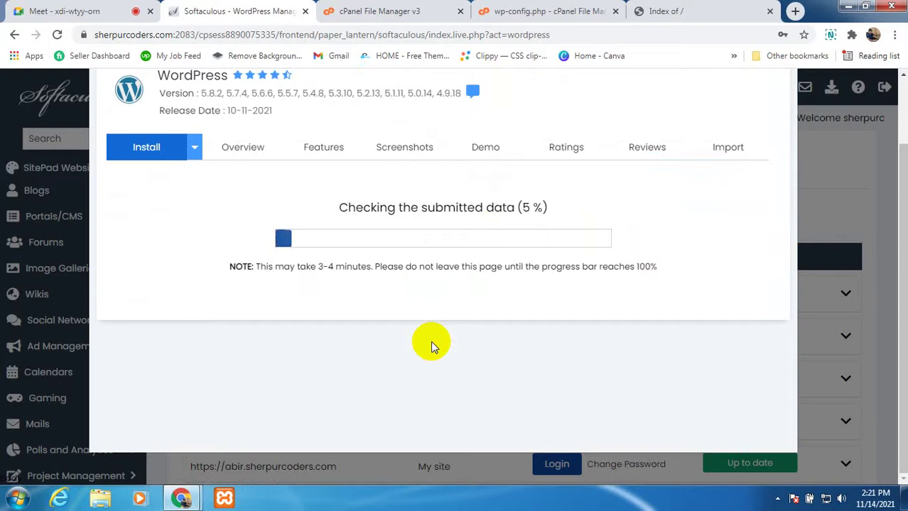
click(31, 10)
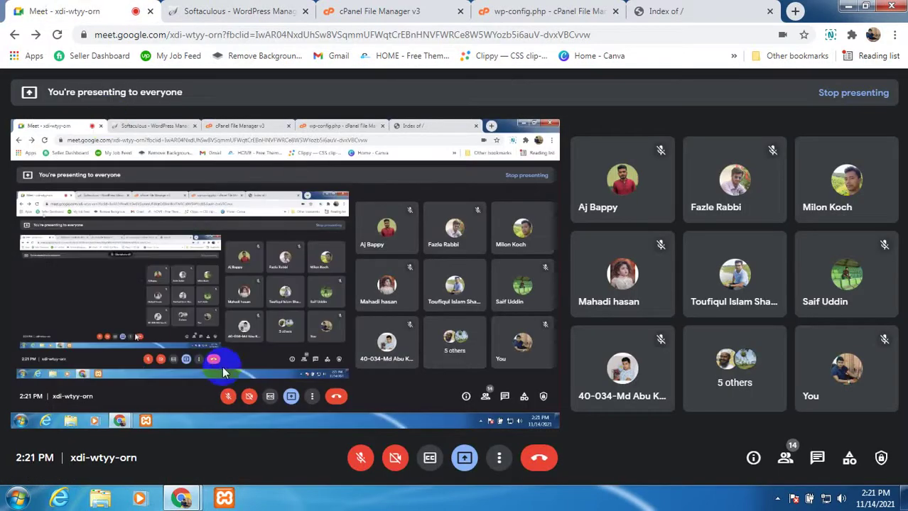
click(360, 460)
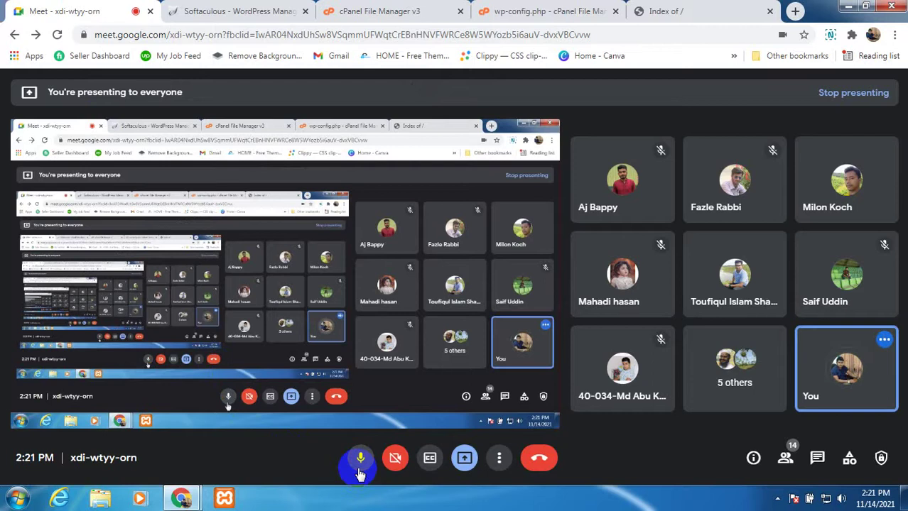
click(360, 458)
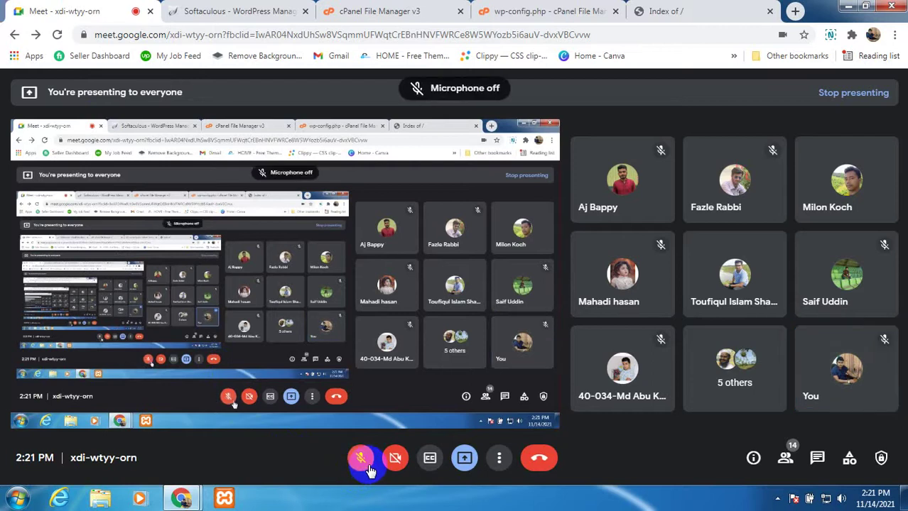
click(244, 9)
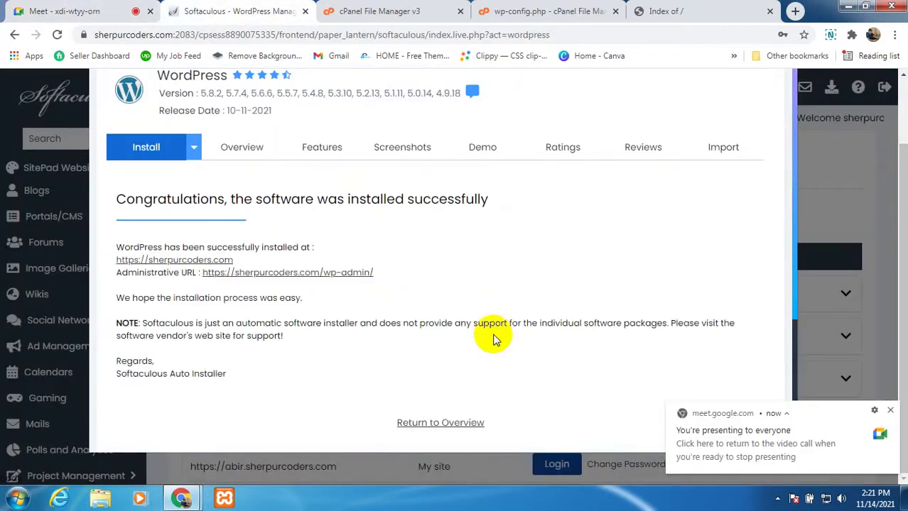
Step: Open the newly installed sherpurcoders.com site in a new tab and view it
right_click(229, 260)
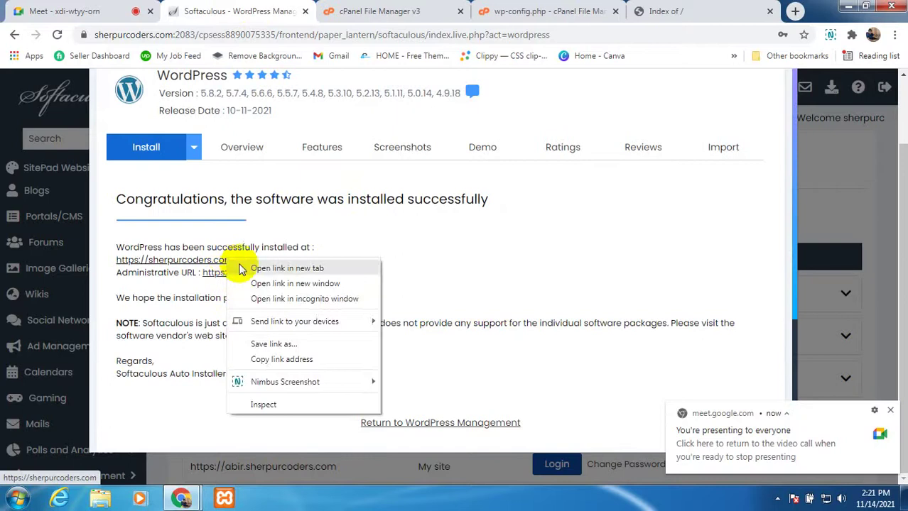
click(245, 266)
click(302, 11)
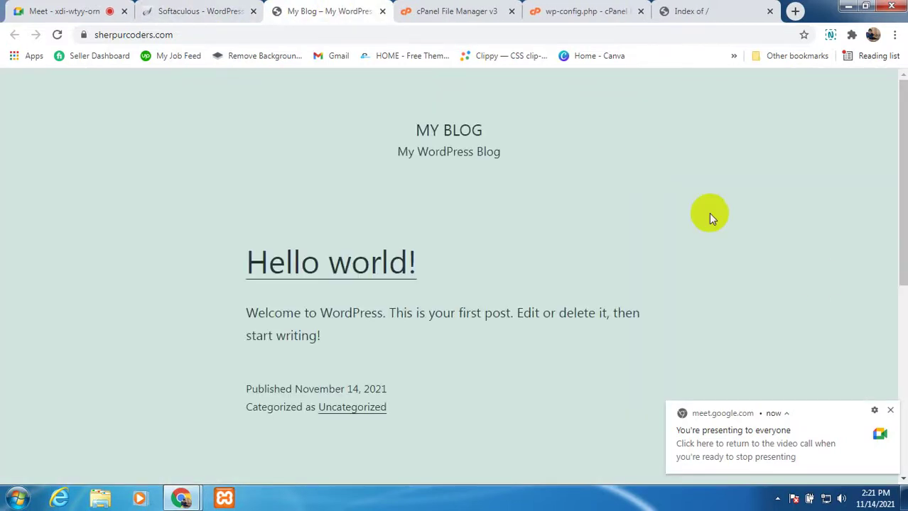
click(890, 409)
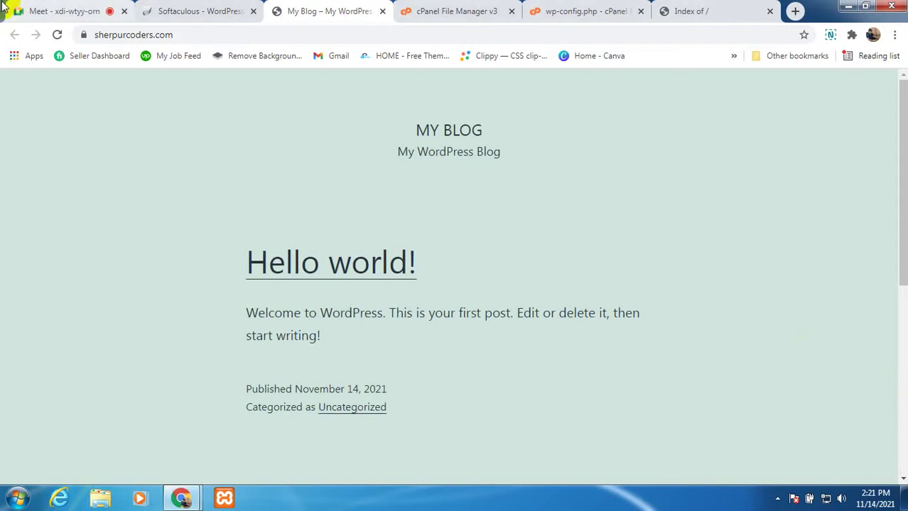
Step: Unmute the microphone in Google Meet, then look over the new My Blog page
click(29, 11)
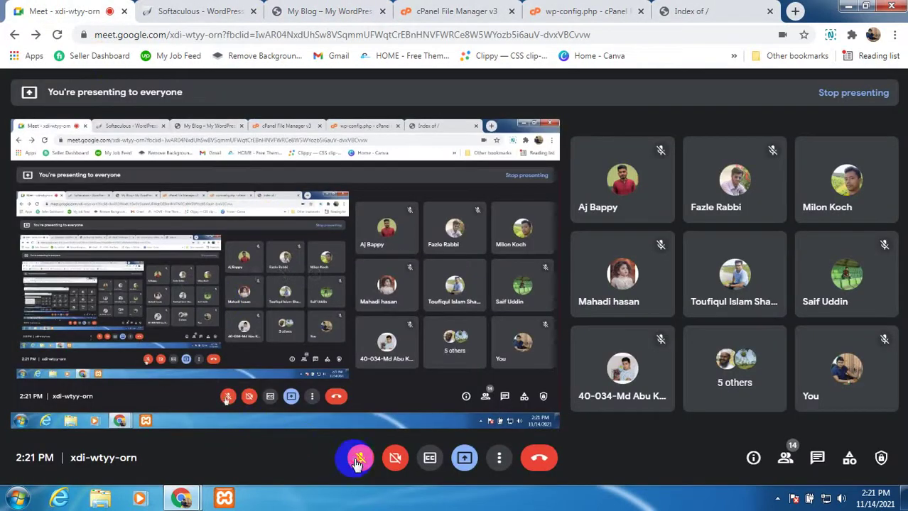
click(358, 460)
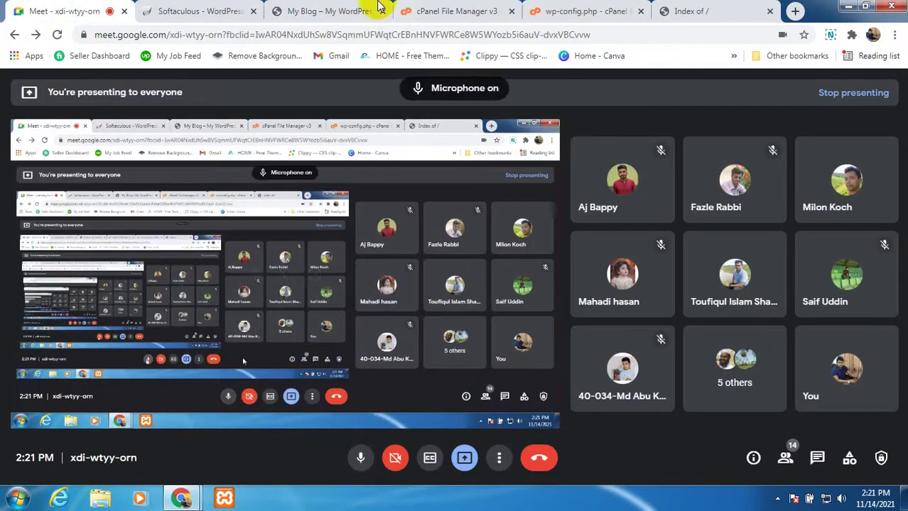
click(307, 17)
scroll(558, 382, down, 2)
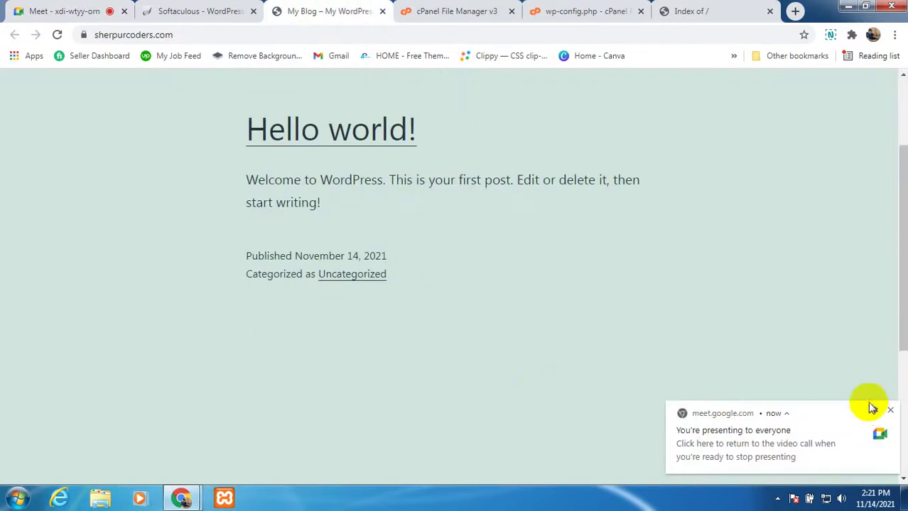
click(890, 410)
scroll(284, 263, up, 2)
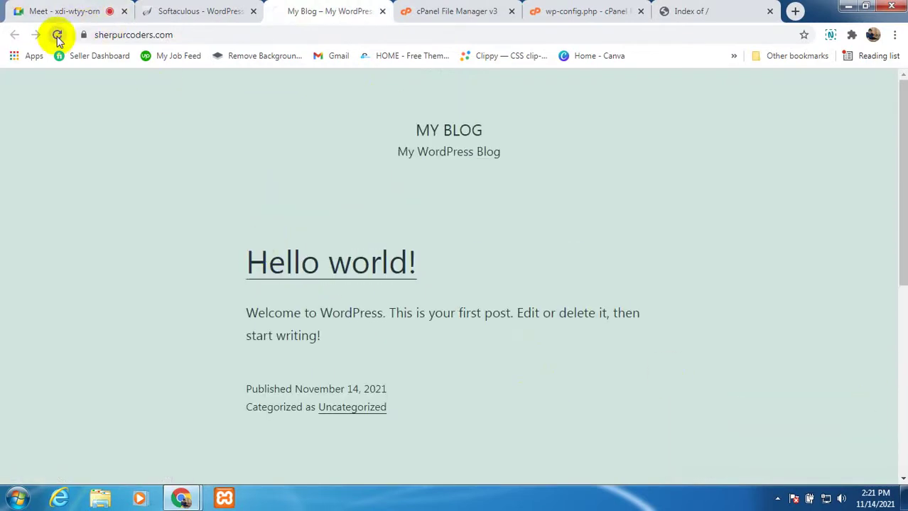
click(201, 34)
Step: Go to sherpurcoders.com/wp-admin and submit the autofilled login
click(202, 35)
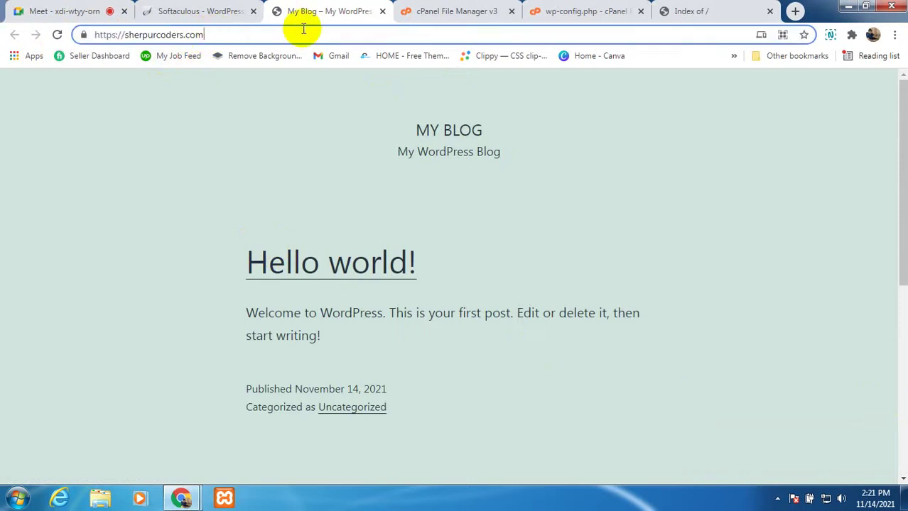
text(/w)
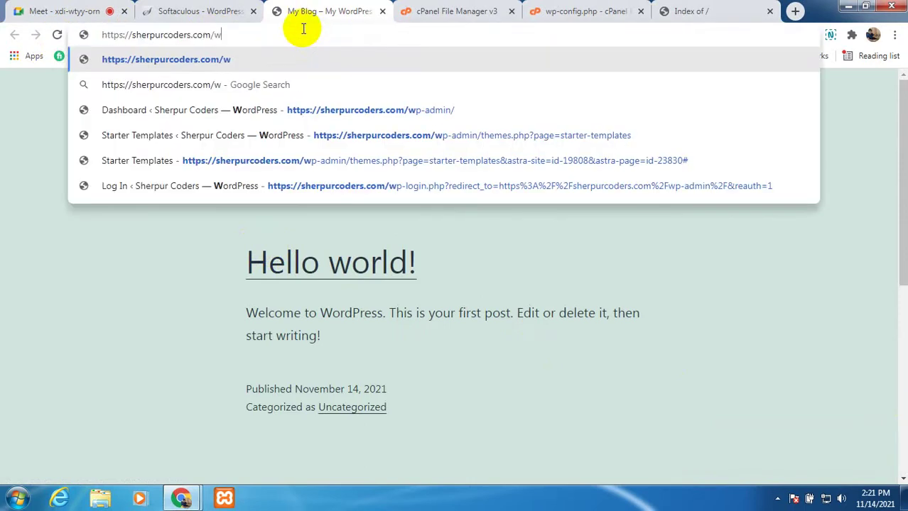
text(p-)
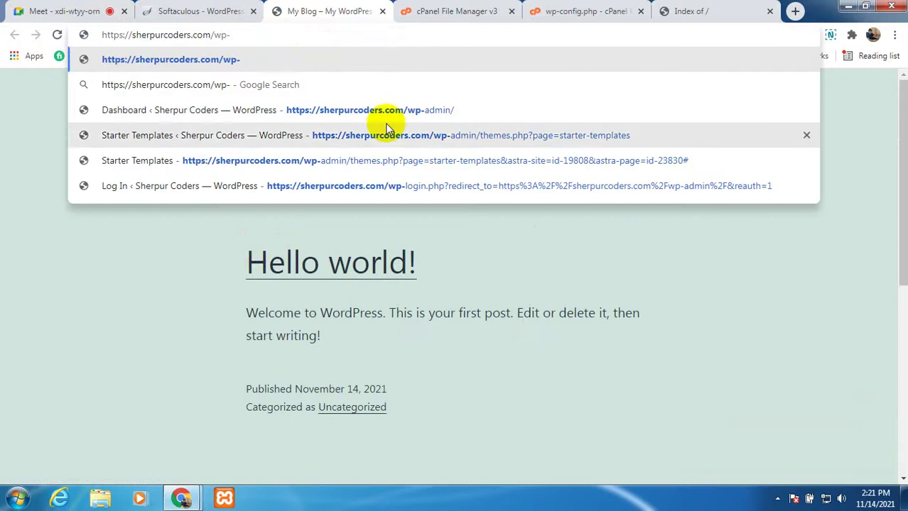
click(387, 114)
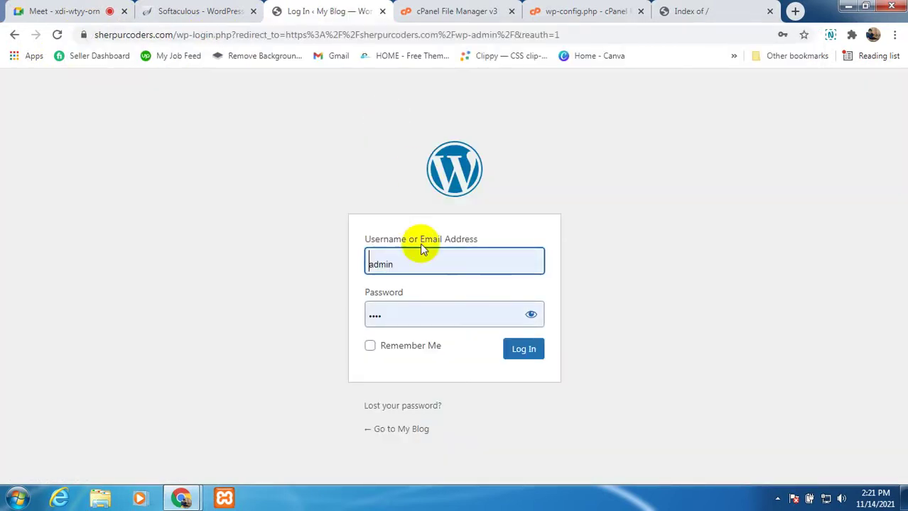
click(517, 352)
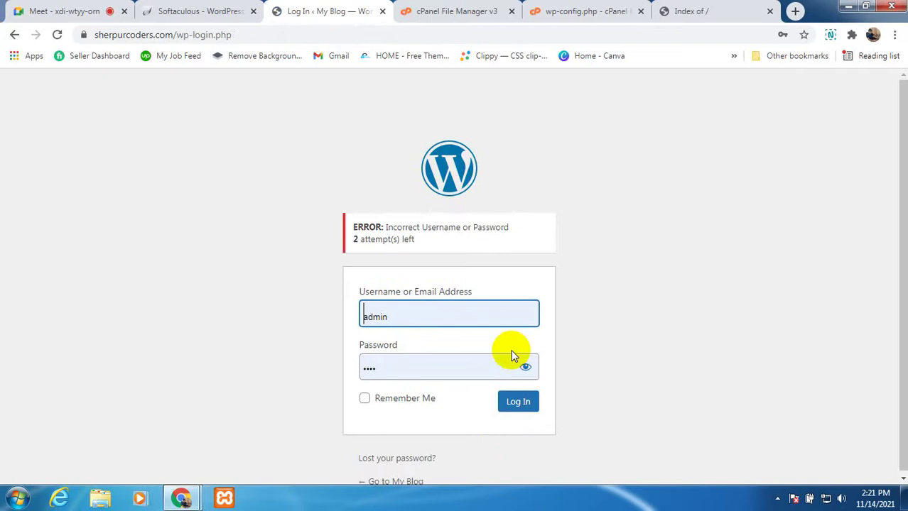
Step: Correct the admin password, tick Remember Me and log in to the Dashboard
click(467, 367)
key(BackSpace)
key(BackSpace)
key(BackSpace)
key(BackSpace)
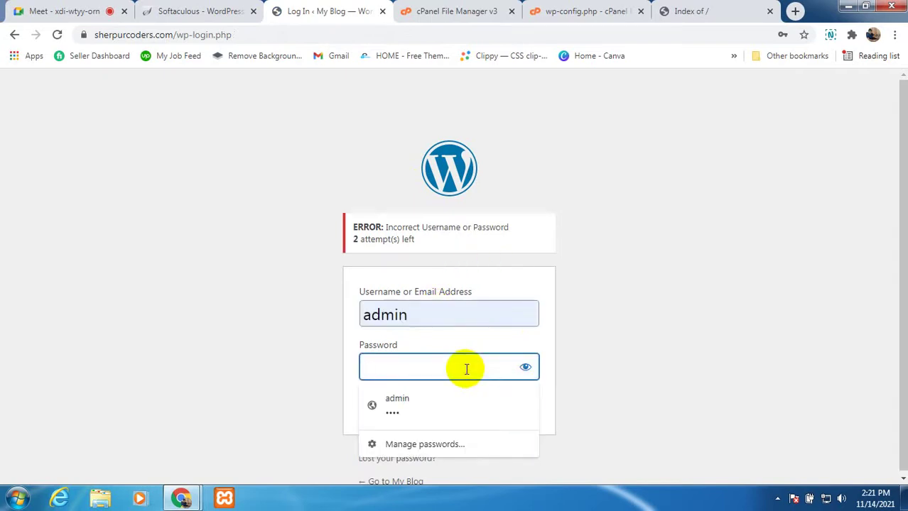
text(a)
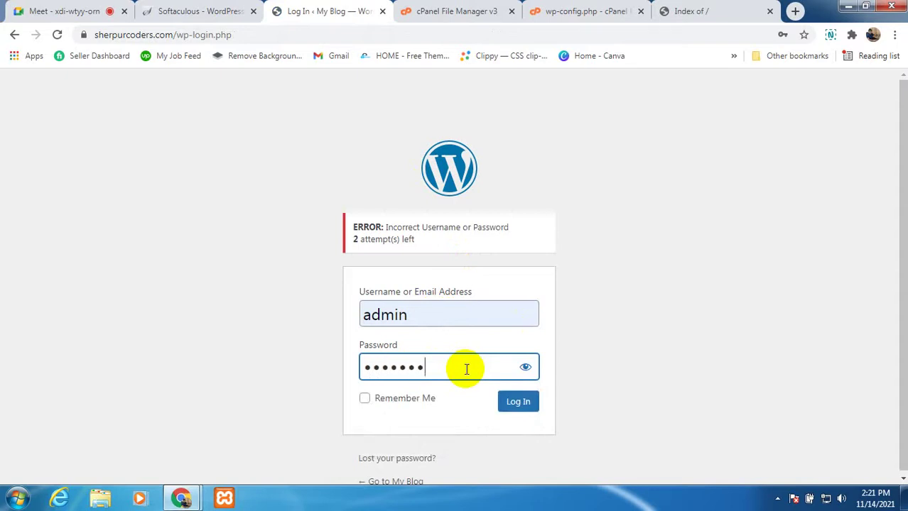
click(365, 401)
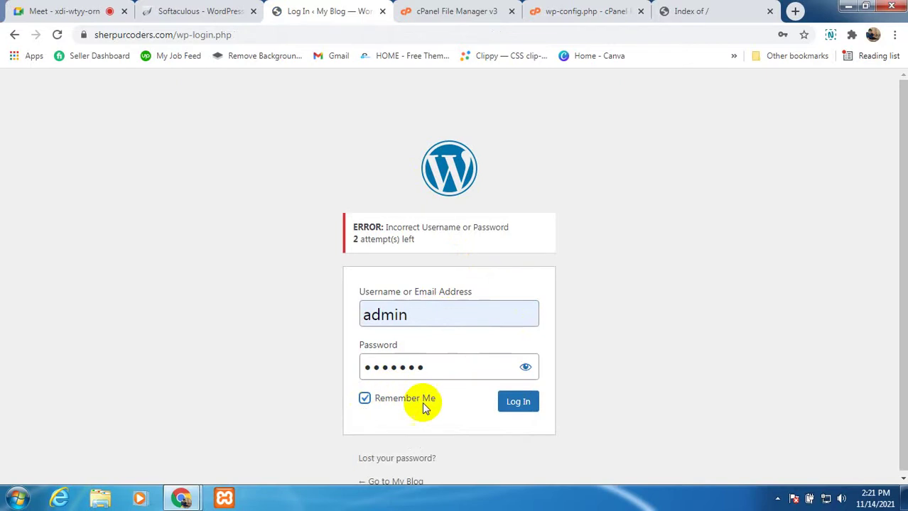
click(508, 402)
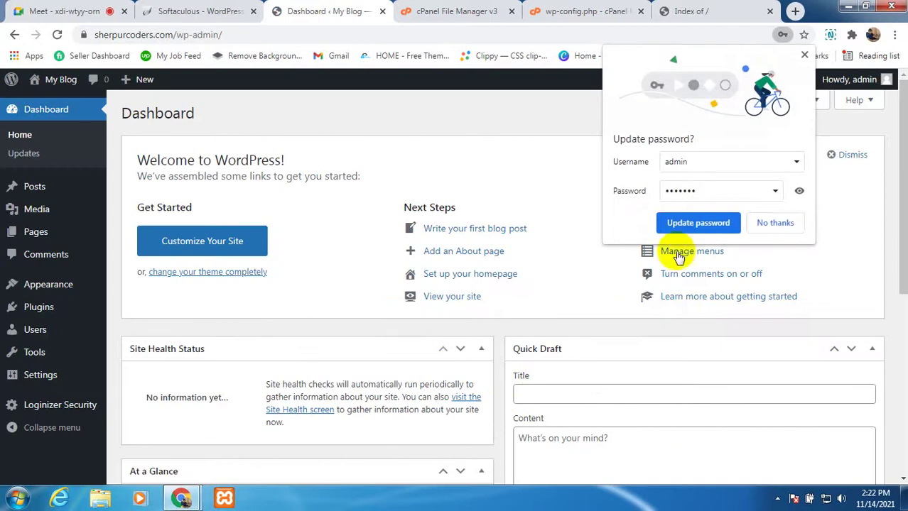
Step: Save the corrected password in Chrome and go to Appearance > Themes, showing Twenty Twenty-One active
click(680, 225)
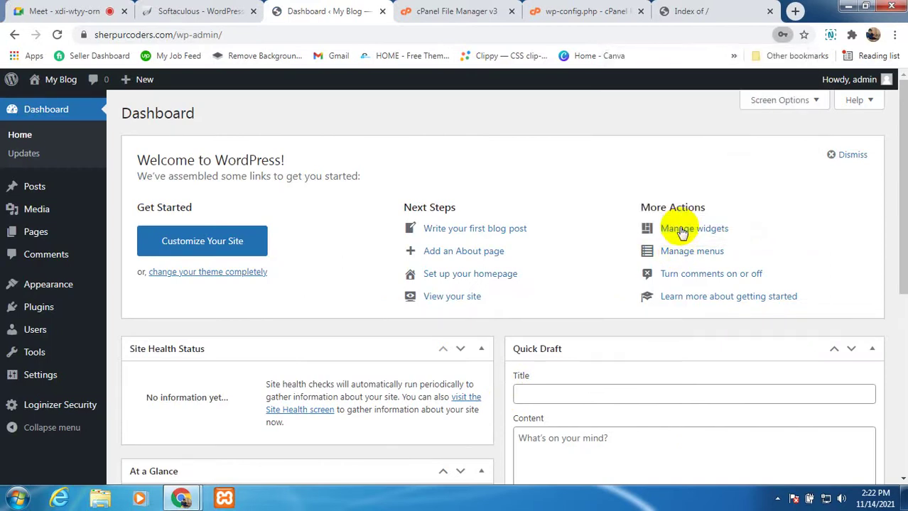
scroll(271, 342, down, 2)
scroll(271, 341, down, 2)
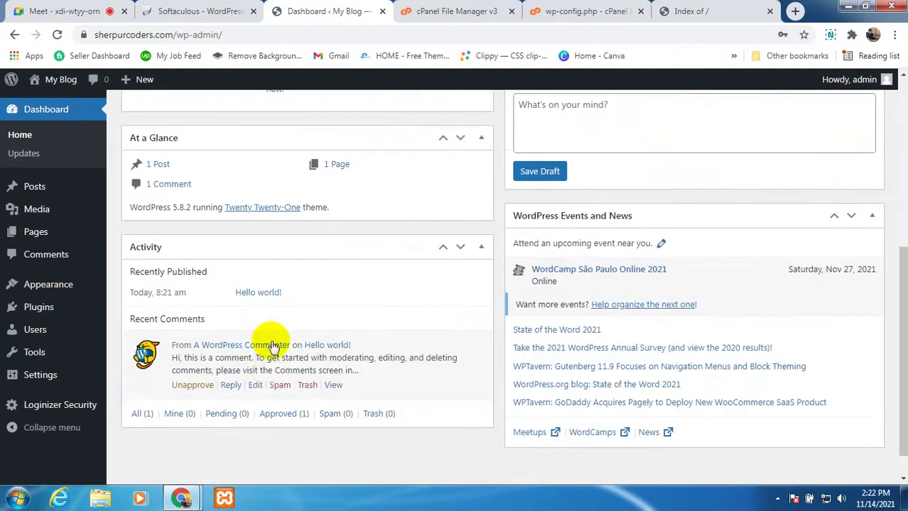
scroll(269, 348, up, 3)
scroll(177, 277, up, 2)
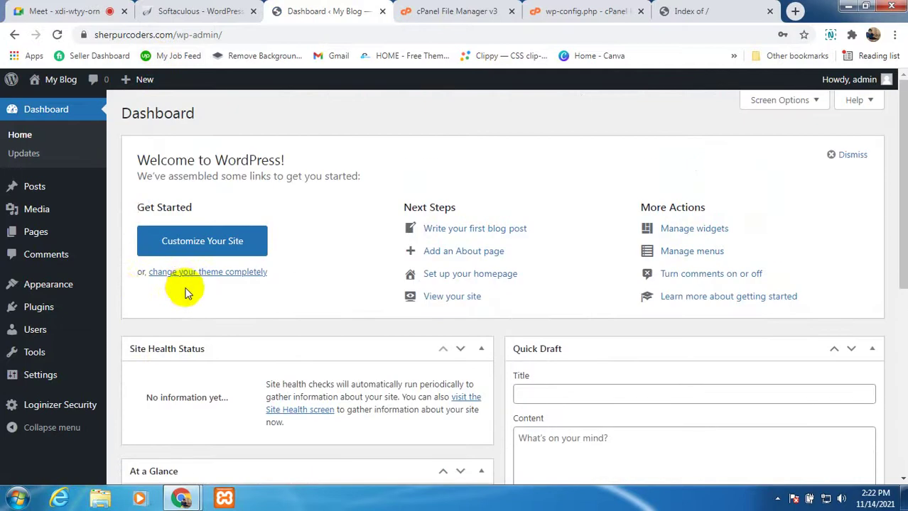
mouse_move(71, 284)
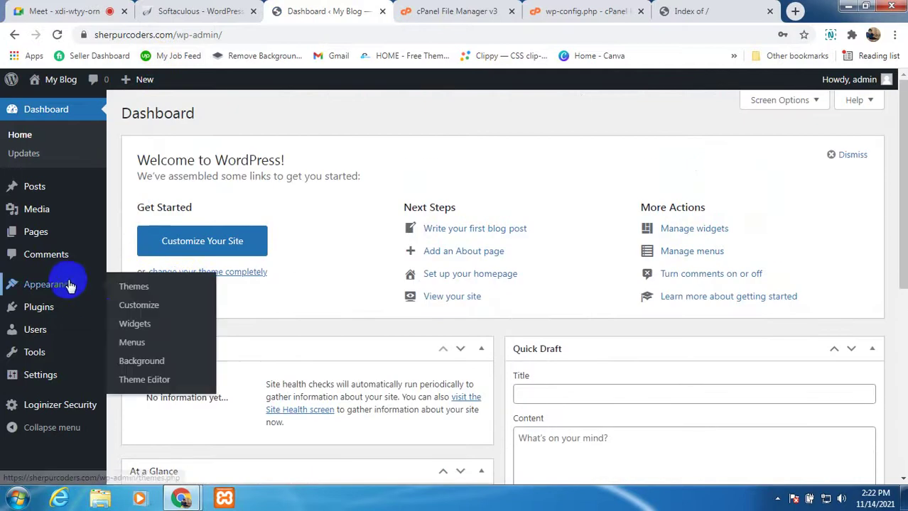
click(135, 288)
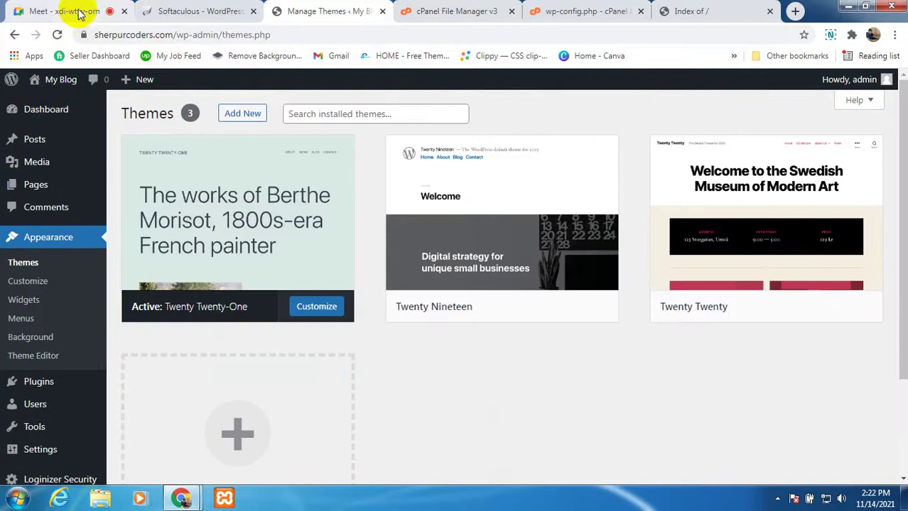
Step: Return to the Meet call and toggle the microphone off and on as the student presents
click(49, 17)
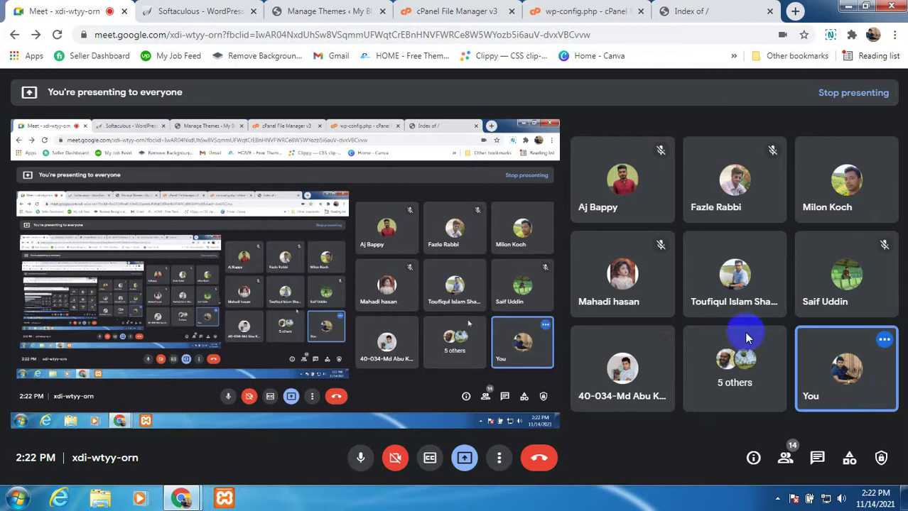
mouse_move(645, 376)
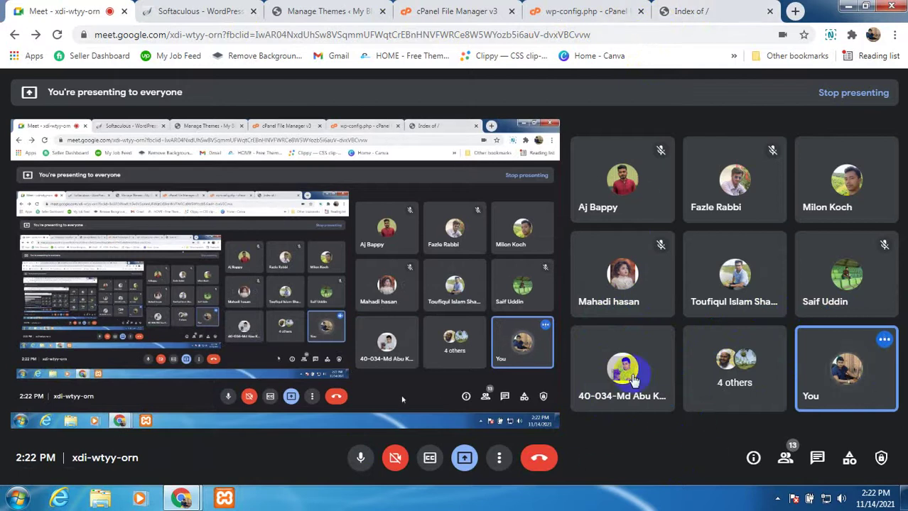
click(355, 460)
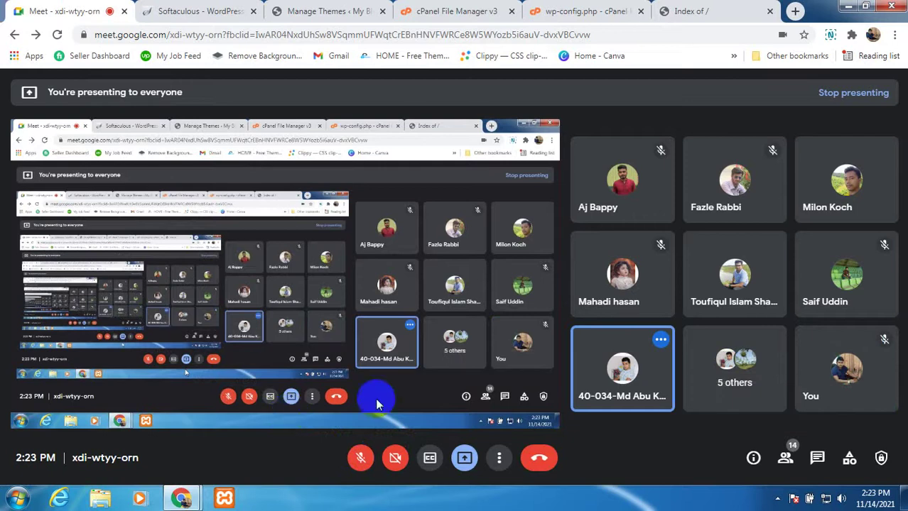
click(359, 455)
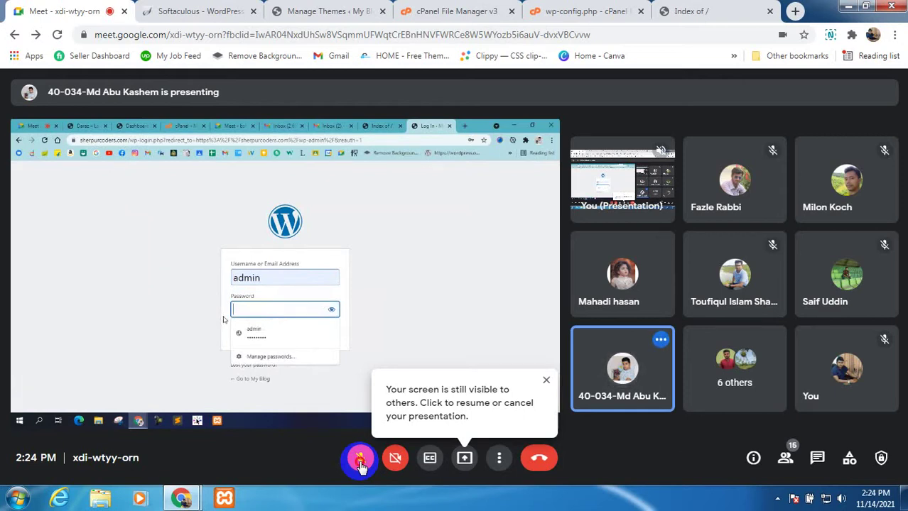
Step: Unmute, mute, then unmute the Meet microphone during the Outdoor Adventure presentation
click(360, 463)
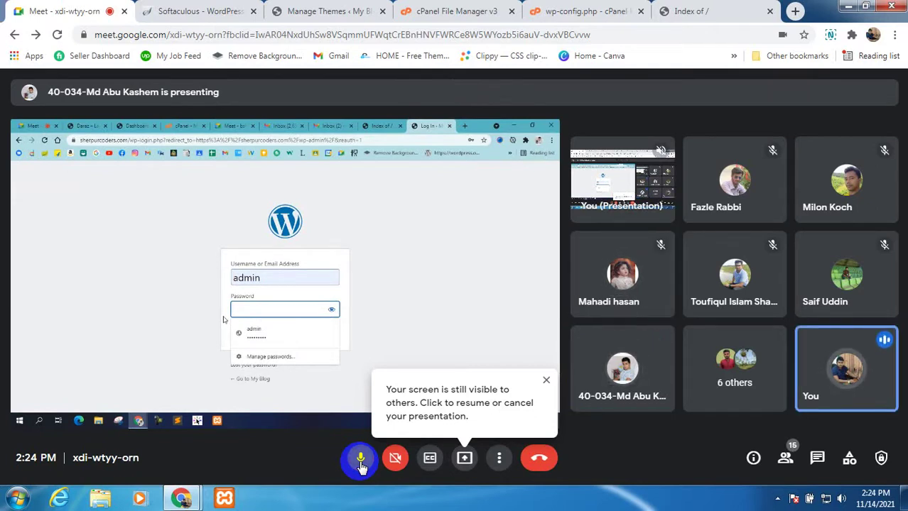
click(360, 461)
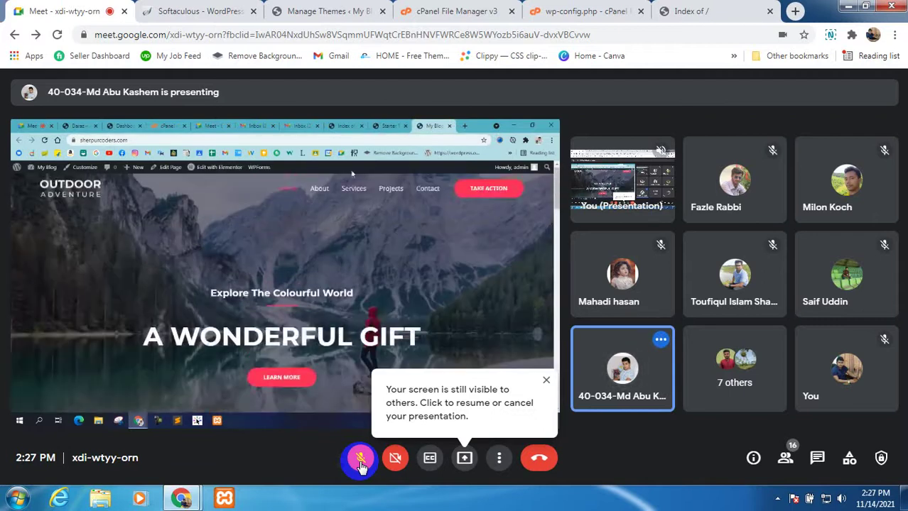
click(361, 463)
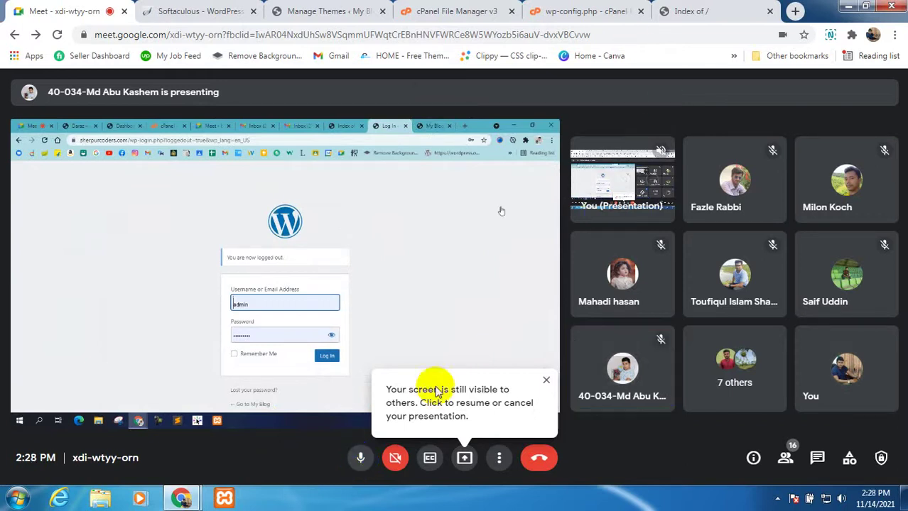
Step: Resume presenting your own screen in Meet, taking over as main presenter
click(463, 458)
click(499, 411)
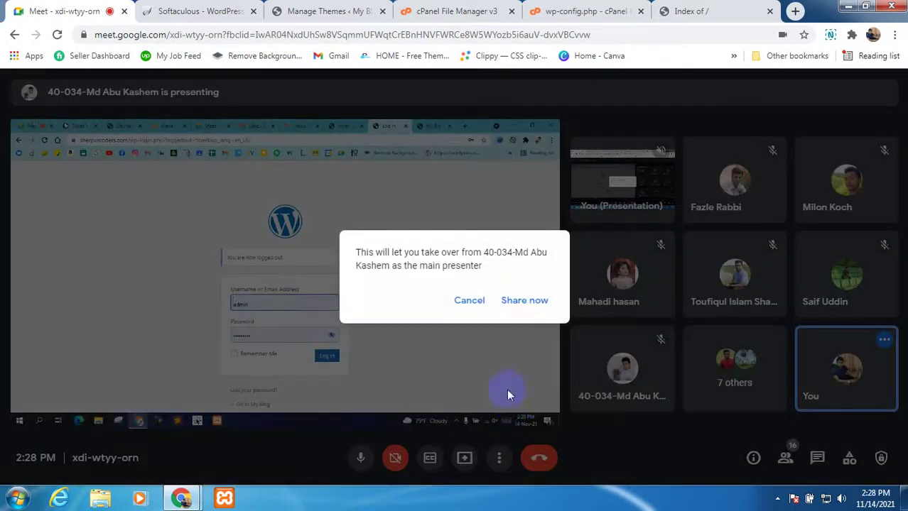
click(514, 304)
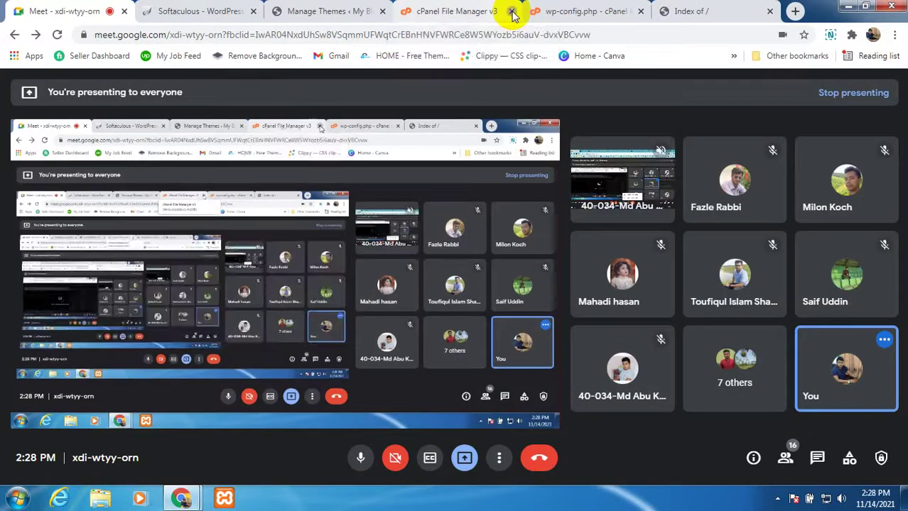
Step: Close the File Manager, wp-config.php and Manage Themes tabs and switch to the Index of / tab
click(511, 11)
click(513, 12)
click(382, 11)
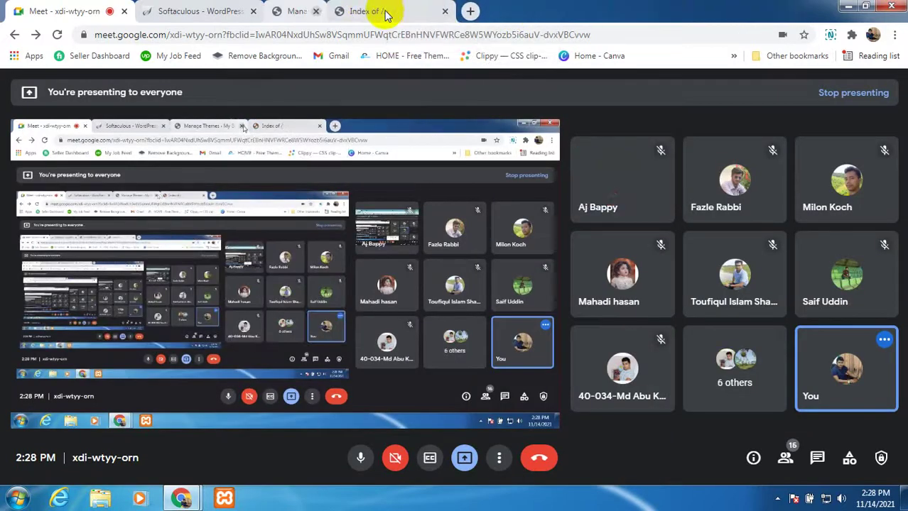
click(341, 13)
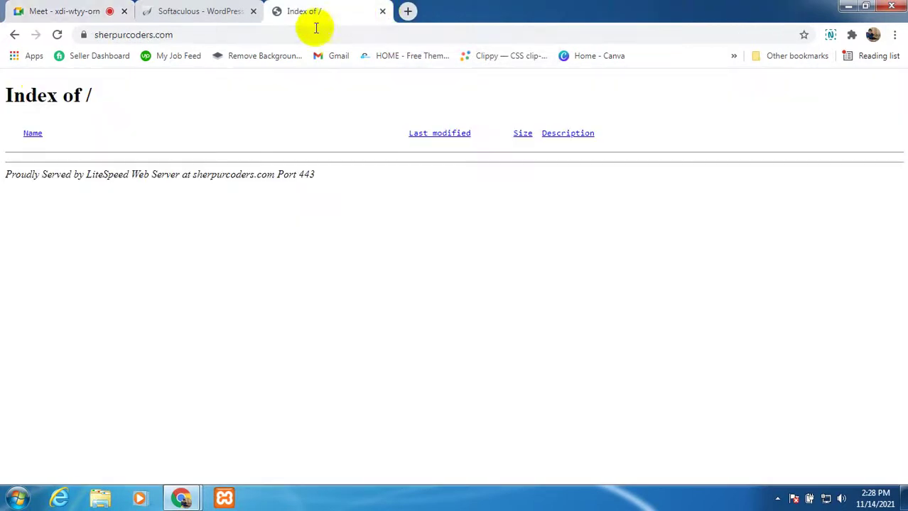
Step: Reload sherpurcoders.com to show the Outdoor Adventure homepage and dismiss the presenting notification
click(57, 34)
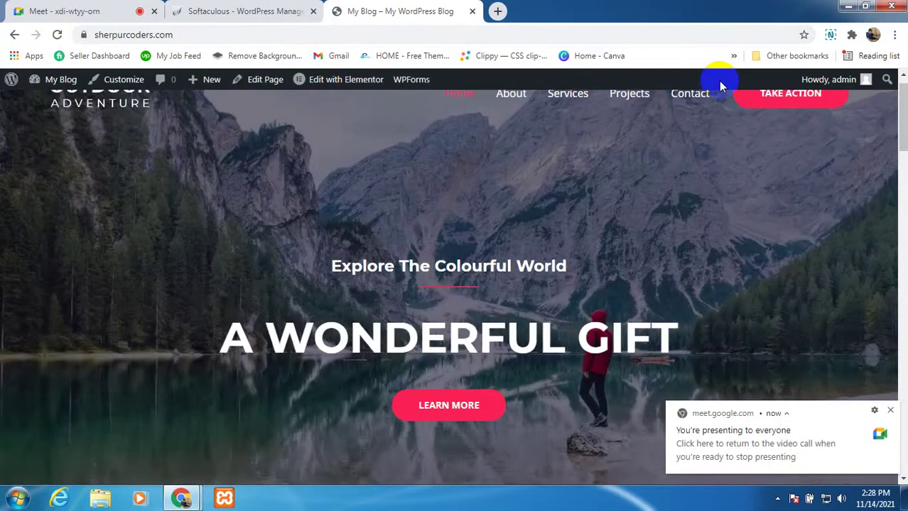
scroll(355, 371, down, 3)
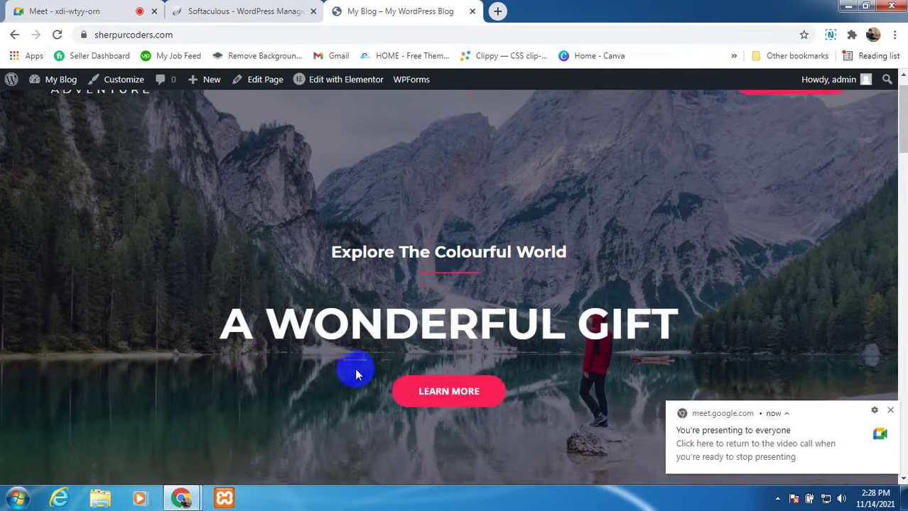
scroll(265, 330, up, 3)
scroll(314, 339, down, 10)
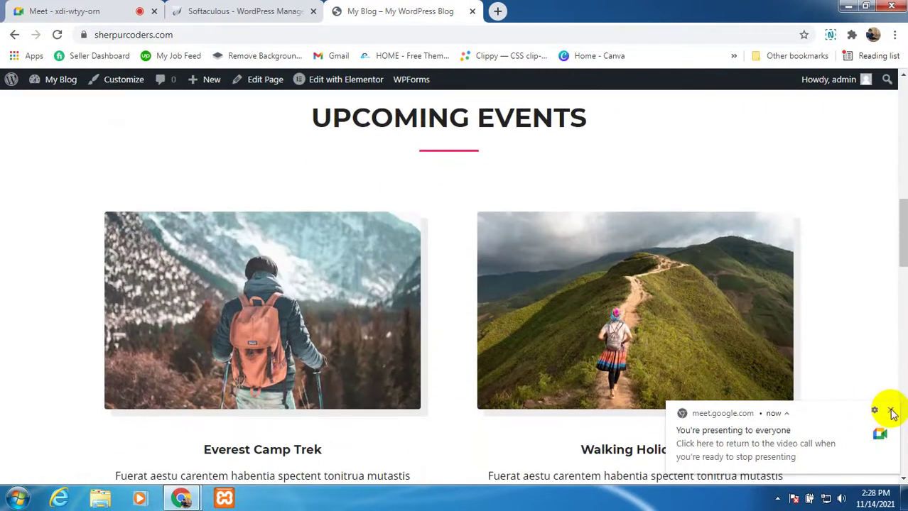
click(891, 412)
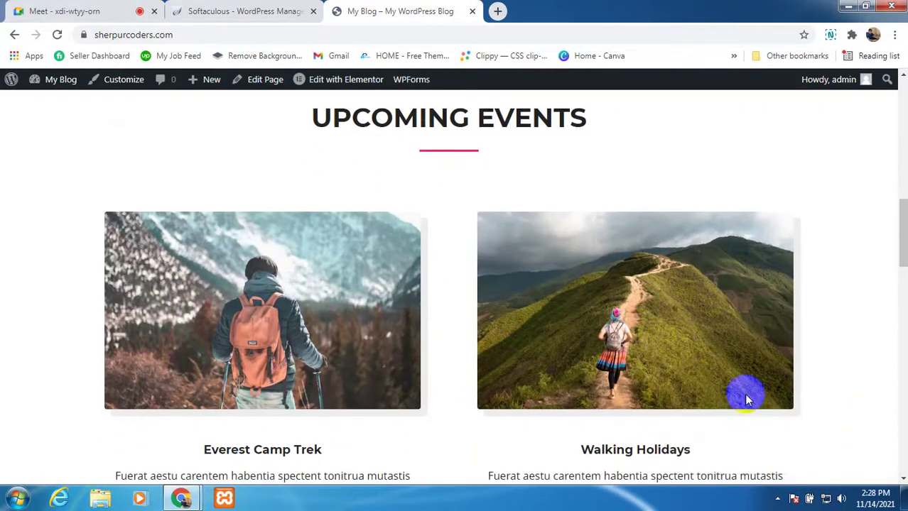
scroll(411, 356, down, 10)
scroll(320, 368, down, 10)
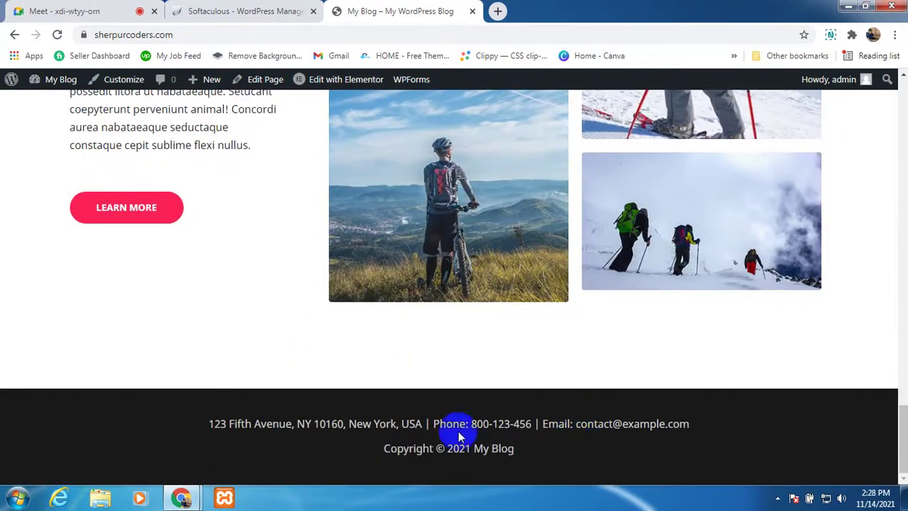
scroll(455, 426, up, 10)
scroll(473, 350, up, 15)
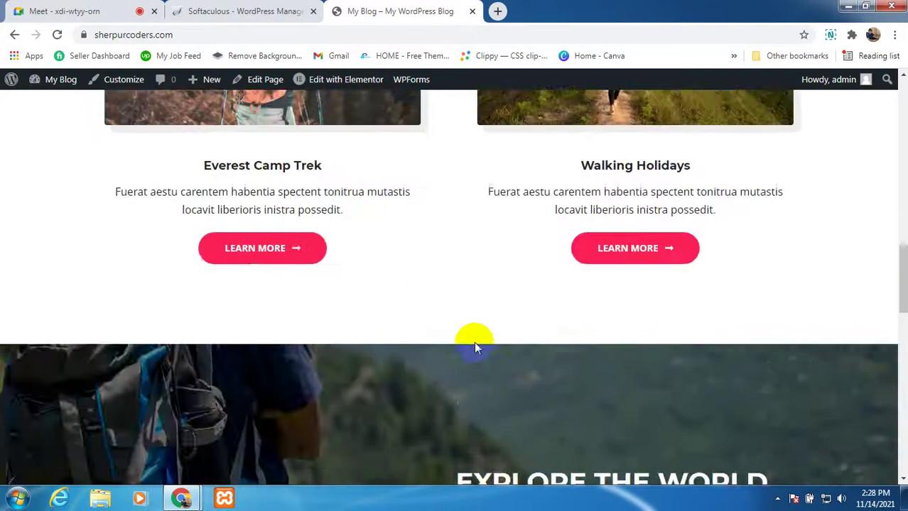
scroll(474, 342, up, 3)
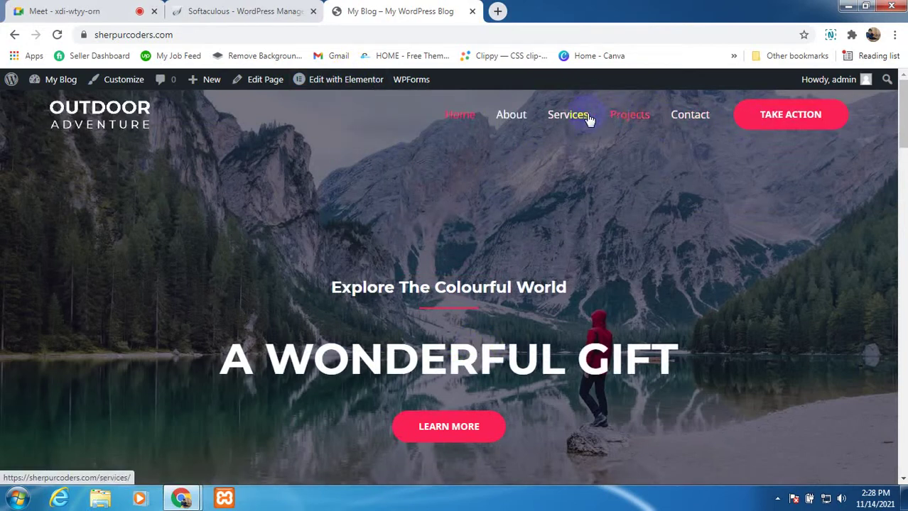
Step: Browse the site's About page ("Who We Are?"), then go back to the Softaculous tab
click(519, 117)
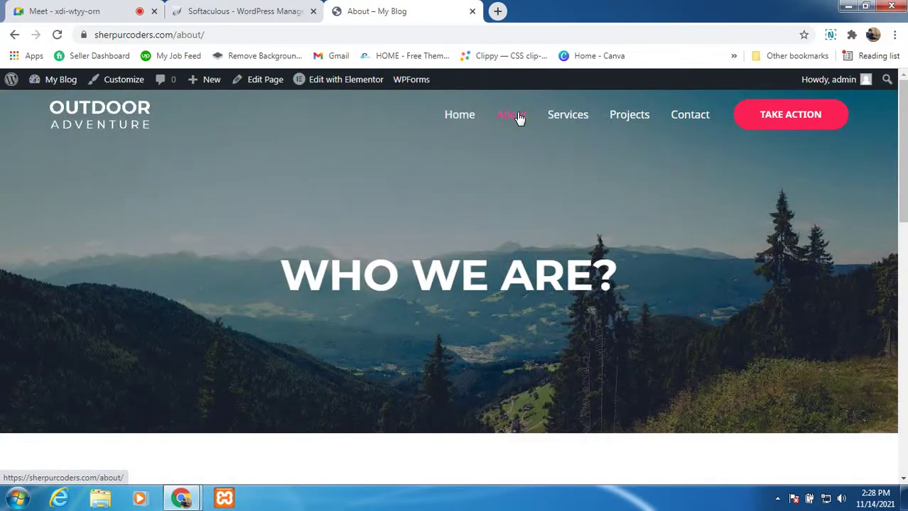
scroll(340, 314, down, 8)
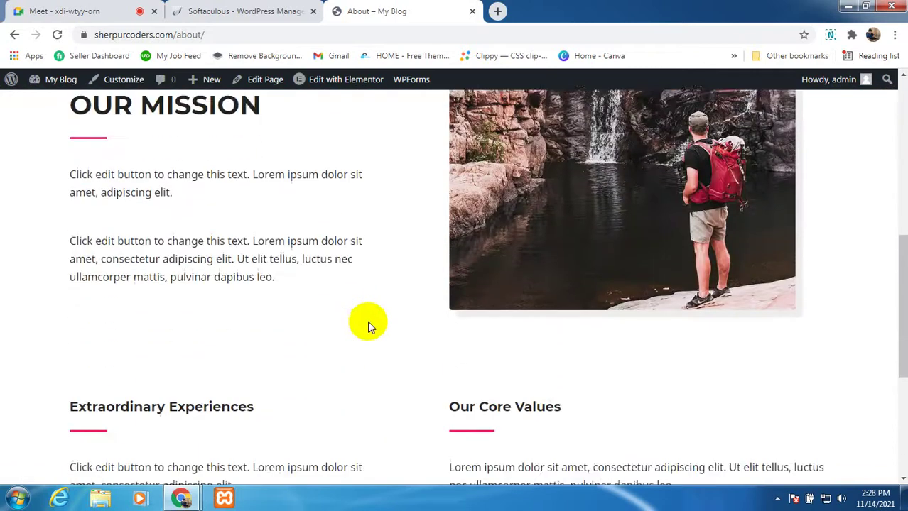
scroll(387, 366, down, 2)
scroll(398, 338, up, 4)
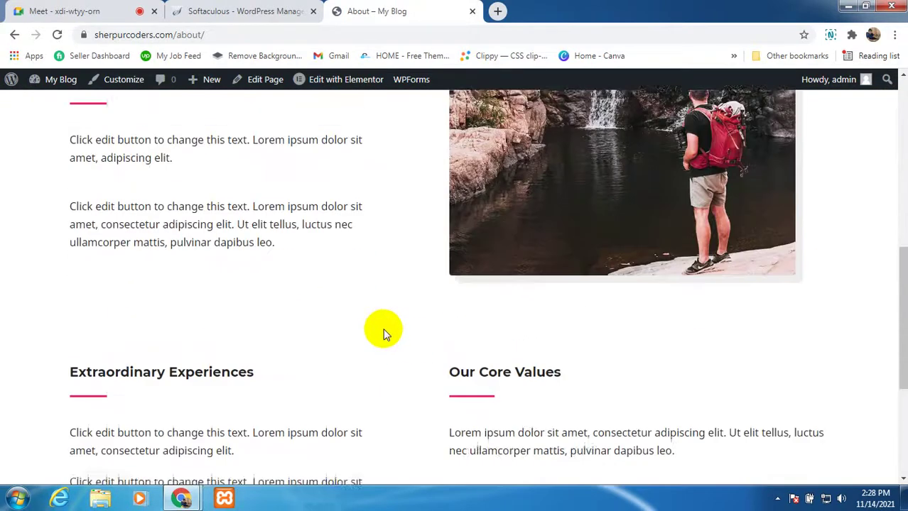
scroll(383, 327, up, 6)
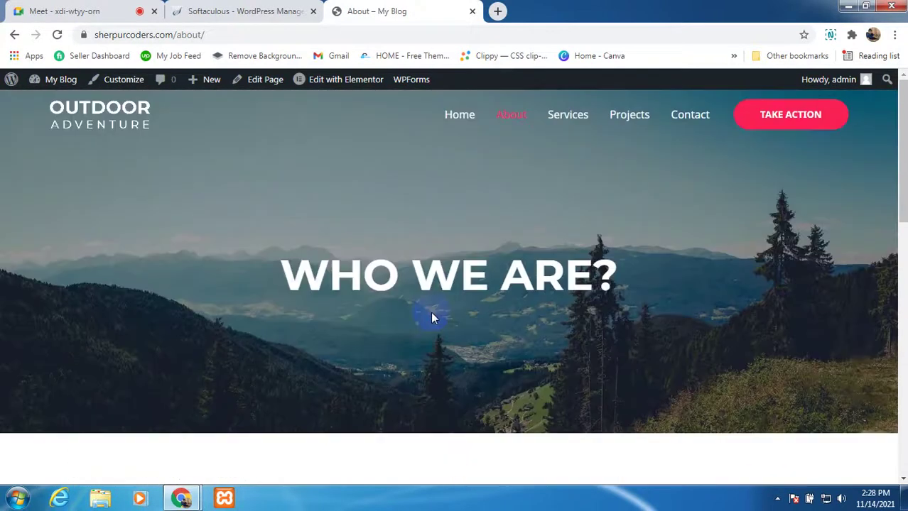
click(200, 9)
scroll(345, 308, down, 1)
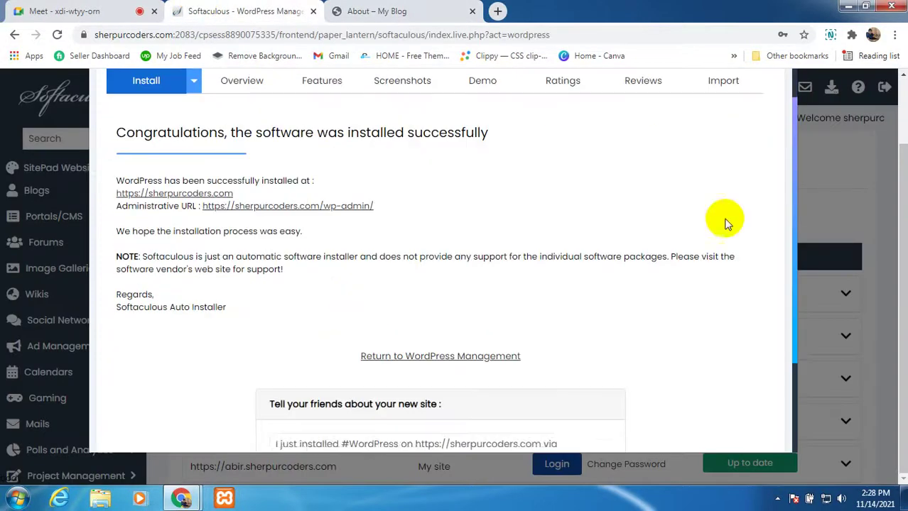
Step: Close the Softaculous install confirmation and scroll the students' subdomain installations list
scroll(726, 224, up, 3)
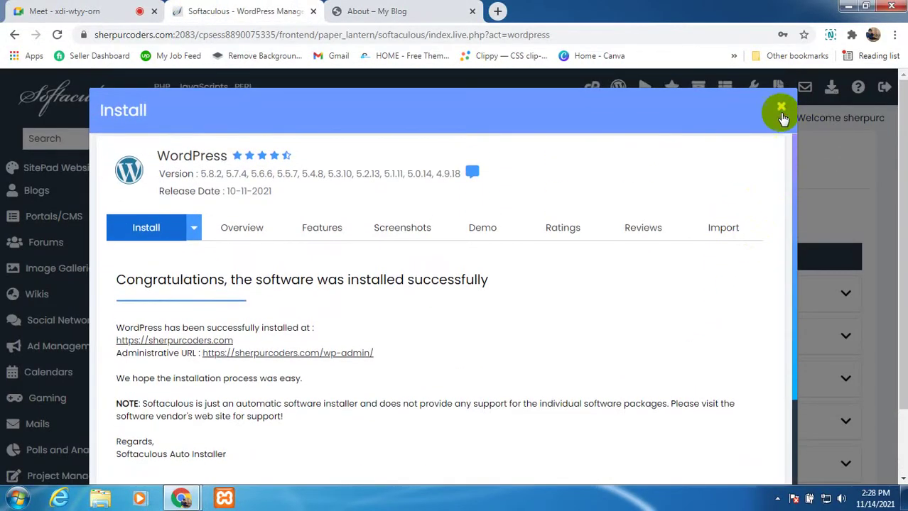
click(781, 112)
scroll(298, 321, down, 1)
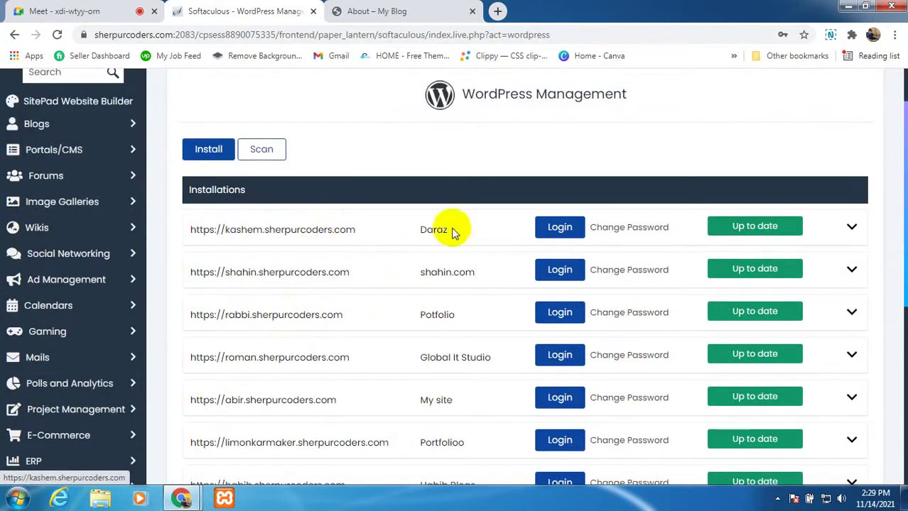
scroll(419, 264, up, 1)
scroll(411, 272, down, 1)
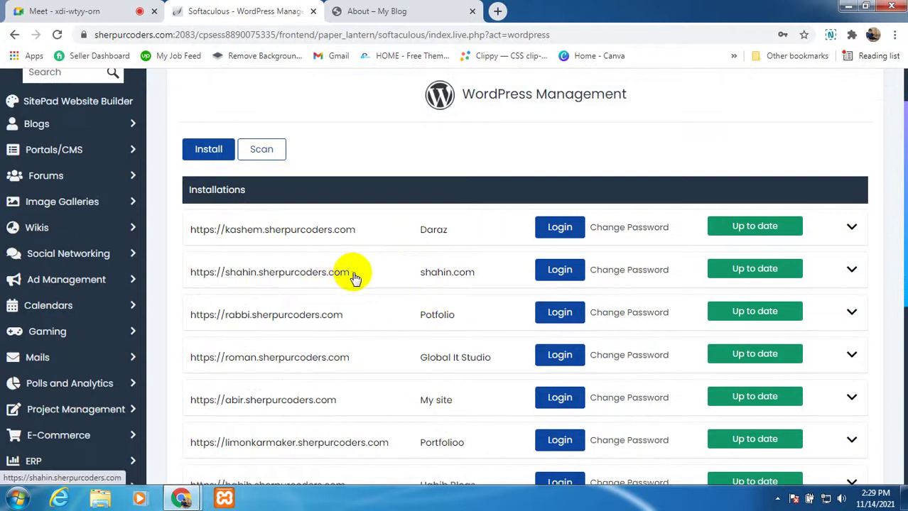
drag(355, 277, 227, 274)
Step: Open shahin.sherpurcoders.com in a new tab and scroll its Outdoor Adventure homepage
click(226, 275)
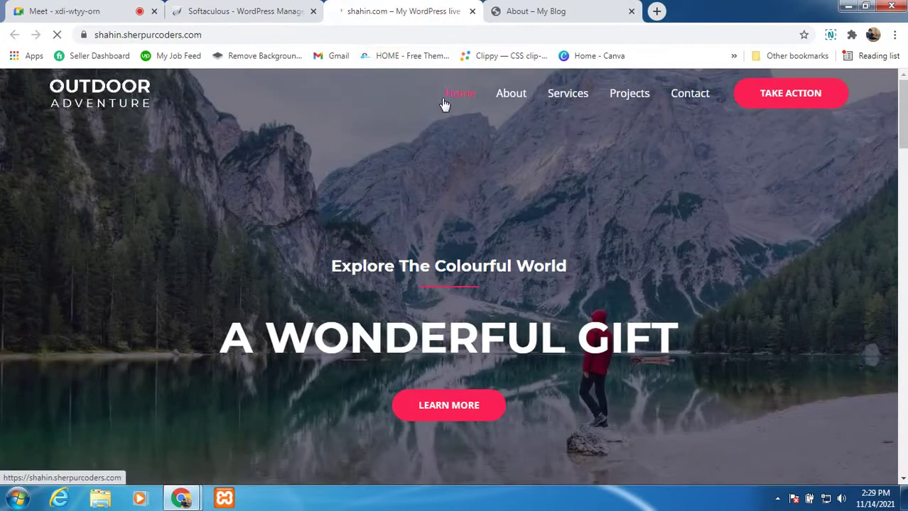
scroll(419, 330, down, 8)
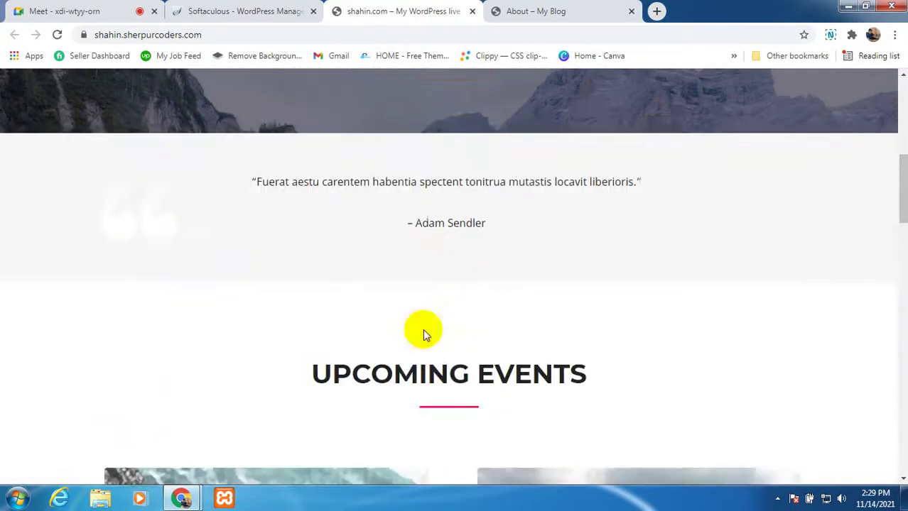
scroll(422, 329, down, 10)
scroll(441, 305, up, 5)
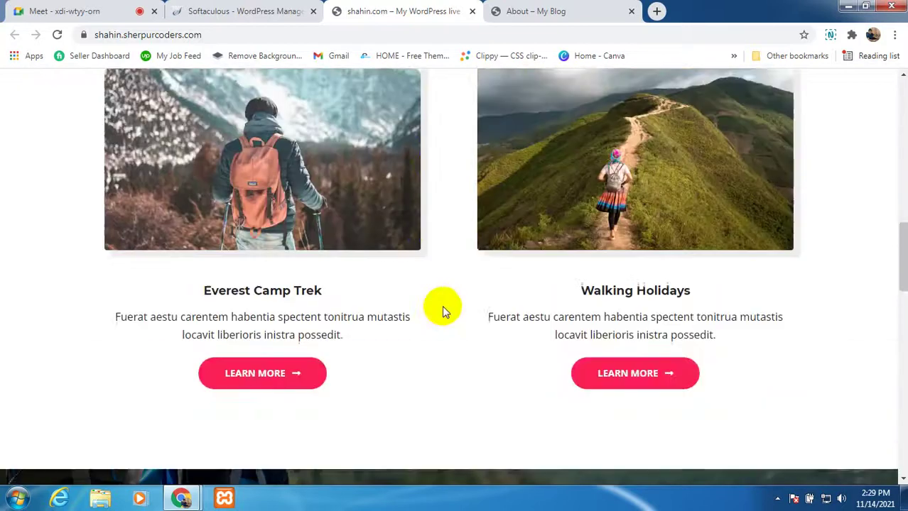
scroll(441, 305, up, 13)
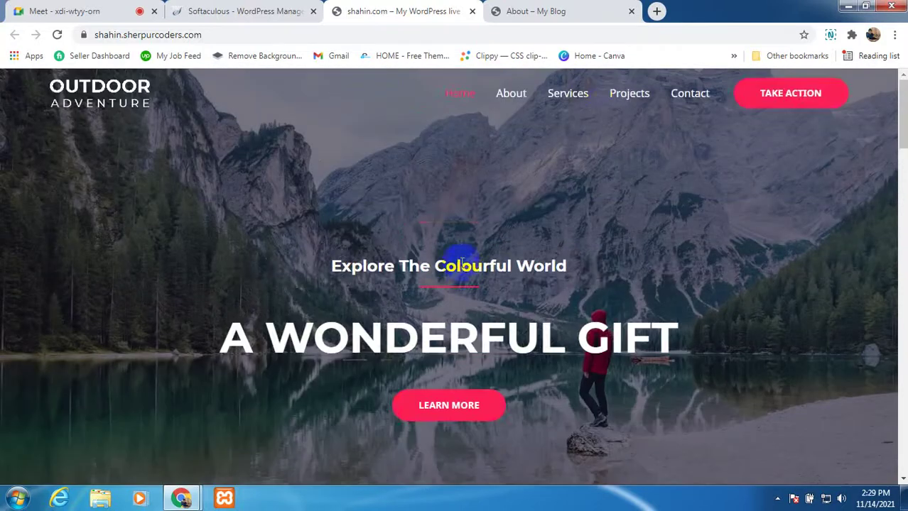
Step: Open the Daraz student site in a new tab, view it, then close it and the shahin site
click(219, 11)
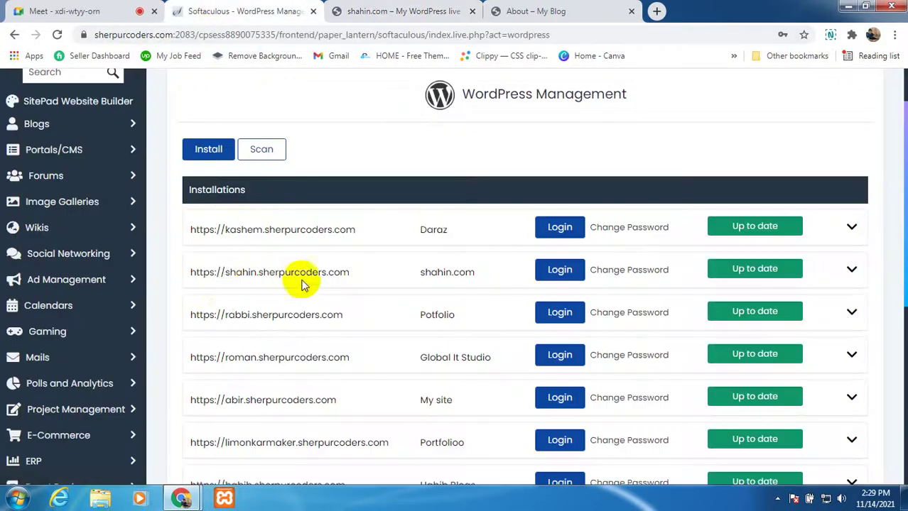
scroll(241, 283, down, 1)
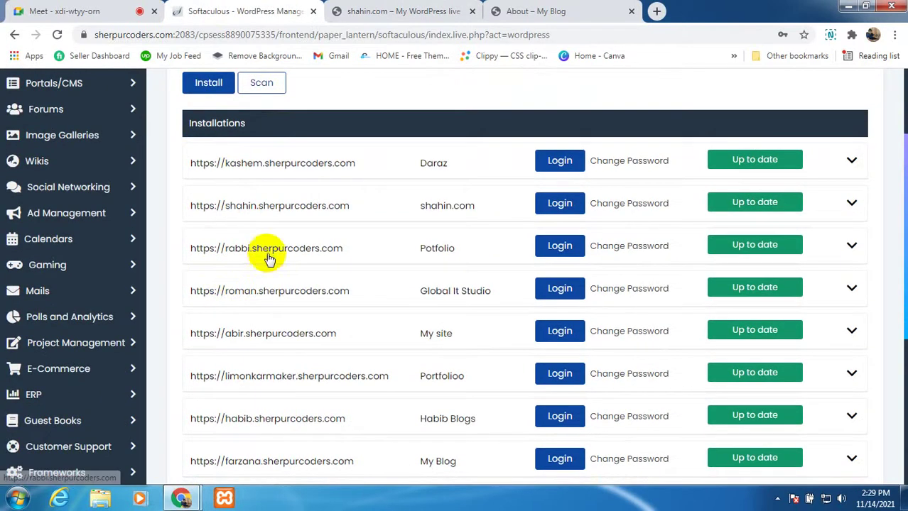
scroll(266, 248, up, 1)
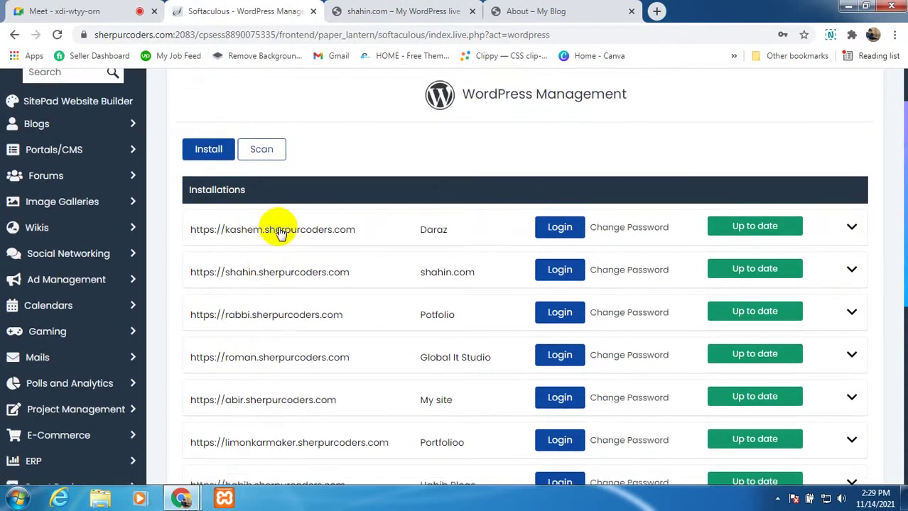
right_click(281, 233)
click(291, 237)
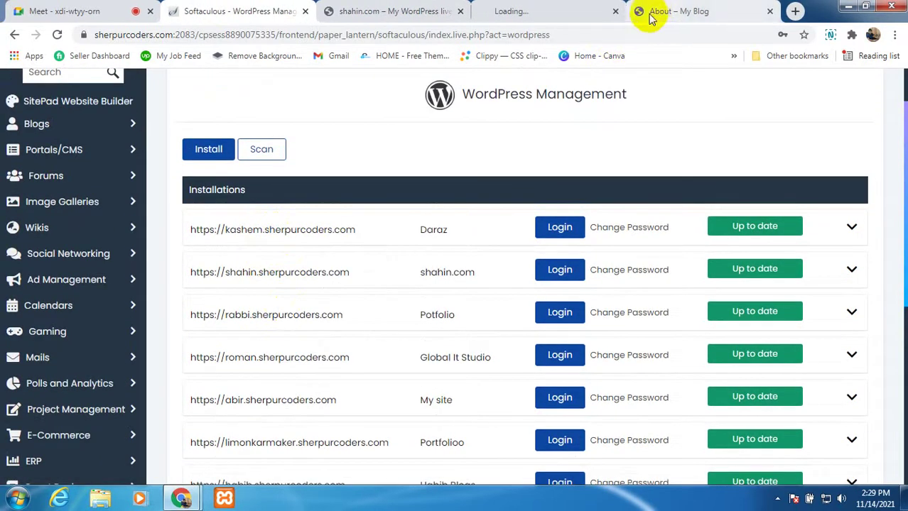
click(557, 10)
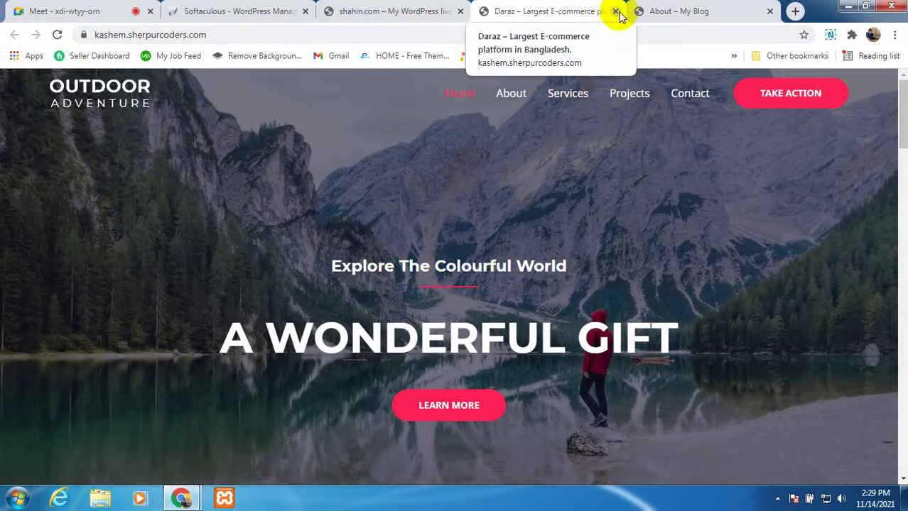
click(616, 12)
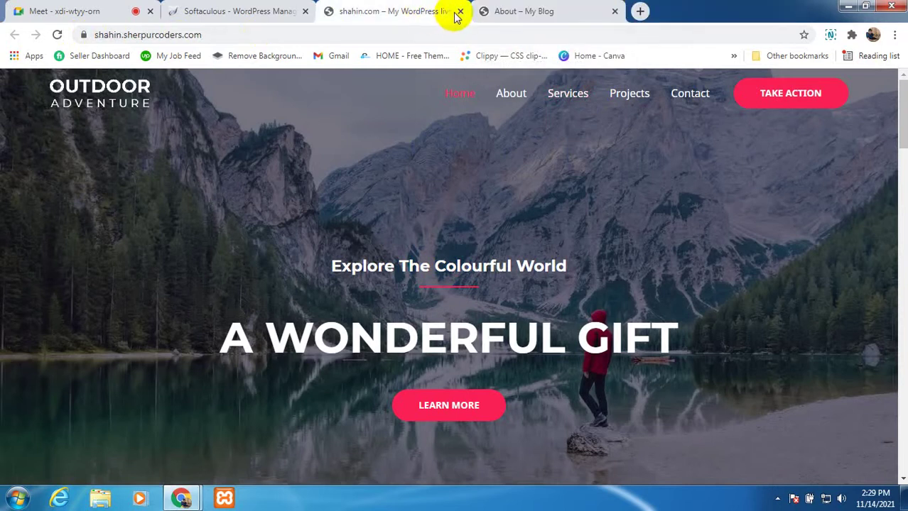
click(459, 12)
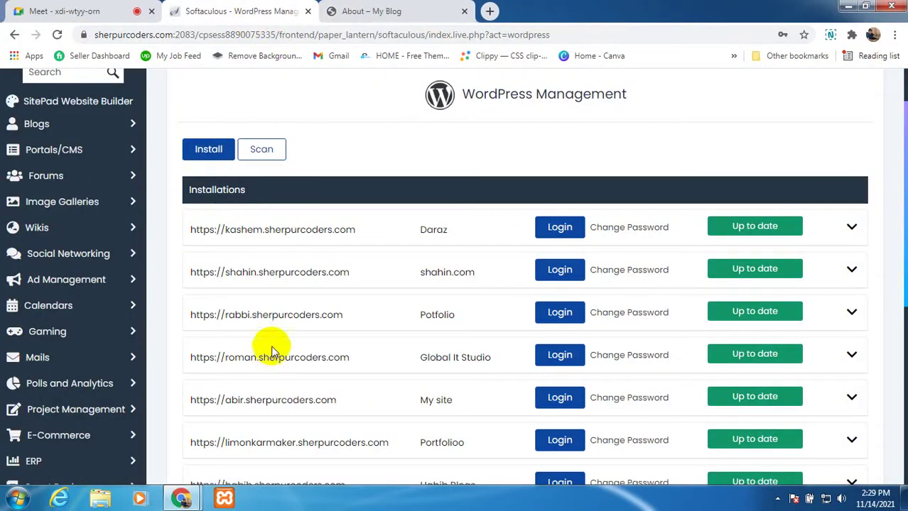
Step: Open the Potfolio and Global It Studio sites in new tabs and view Potfolio
right_click(284, 317)
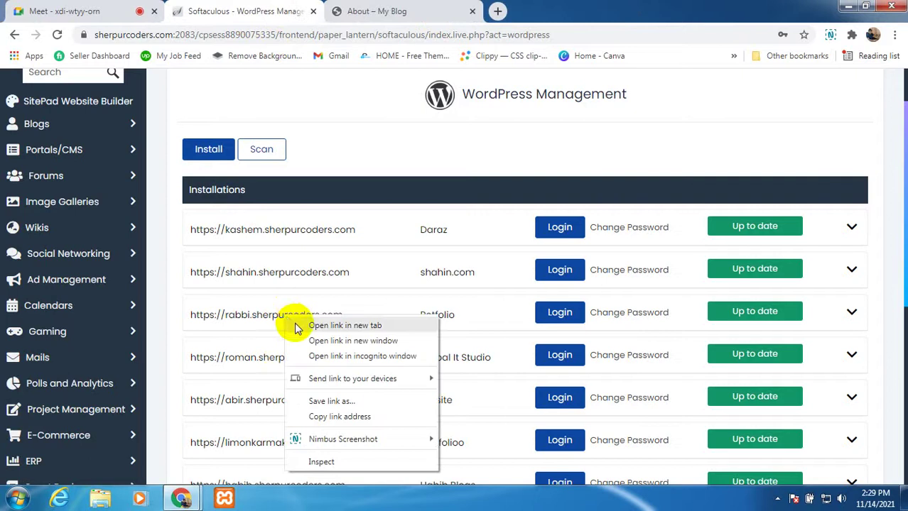
click(294, 325)
right_click(284, 368)
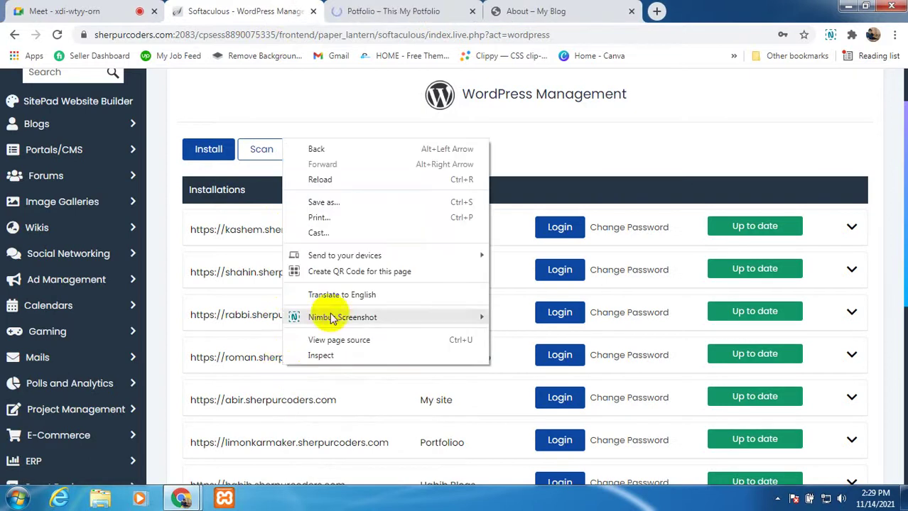
click(599, 128)
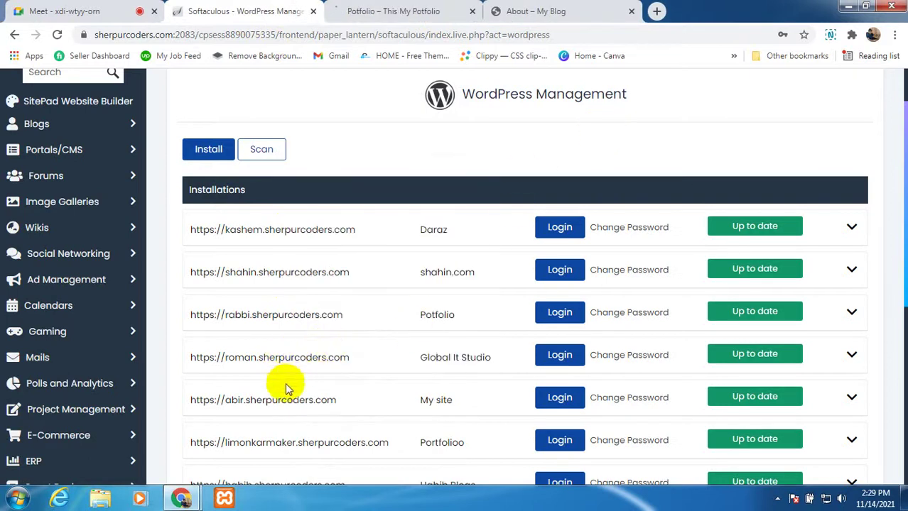
right_click(295, 359)
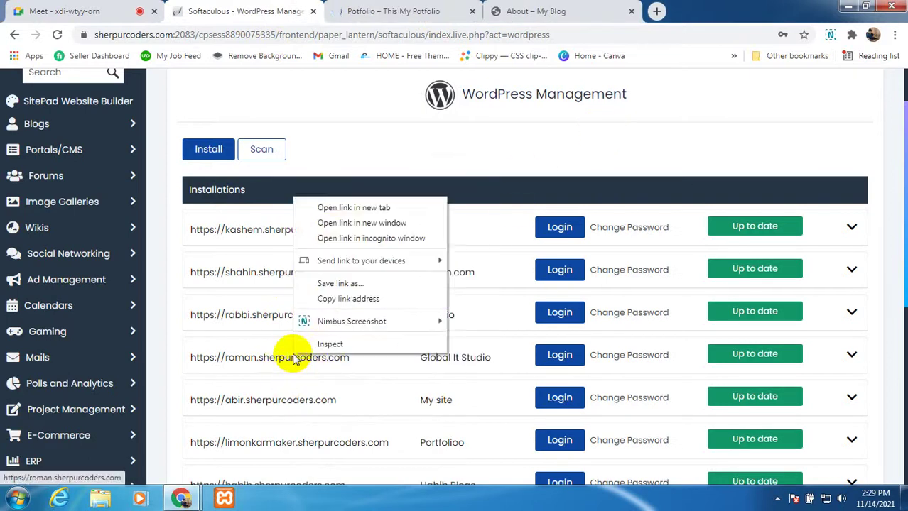
click(325, 206)
click(406, 11)
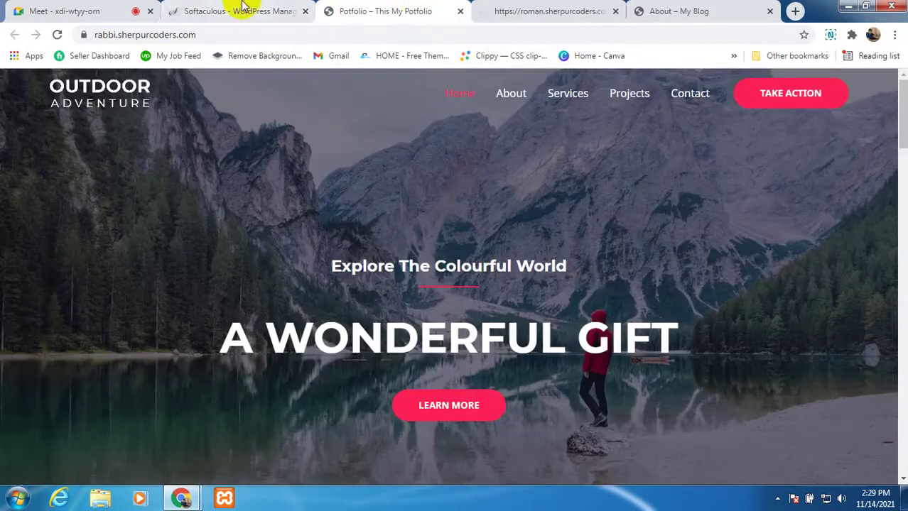
Step: Browse the Global It Studio site on roman.sherpurcoders.com, then close it and the Potfolio tab
scroll(451, 333, down, 5)
scroll(430, 309, up, 5)
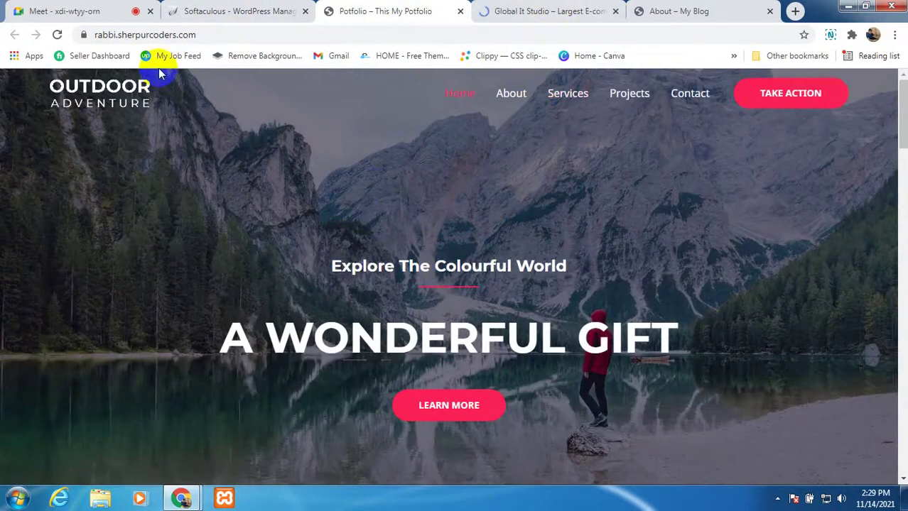
click(494, 18)
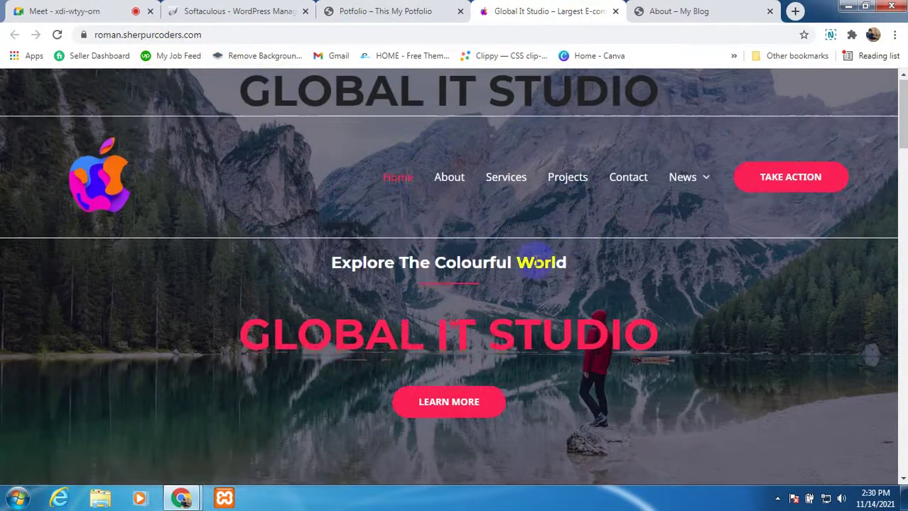
scroll(461, 315, down, 15)
scroll(428, 334, down, 1)
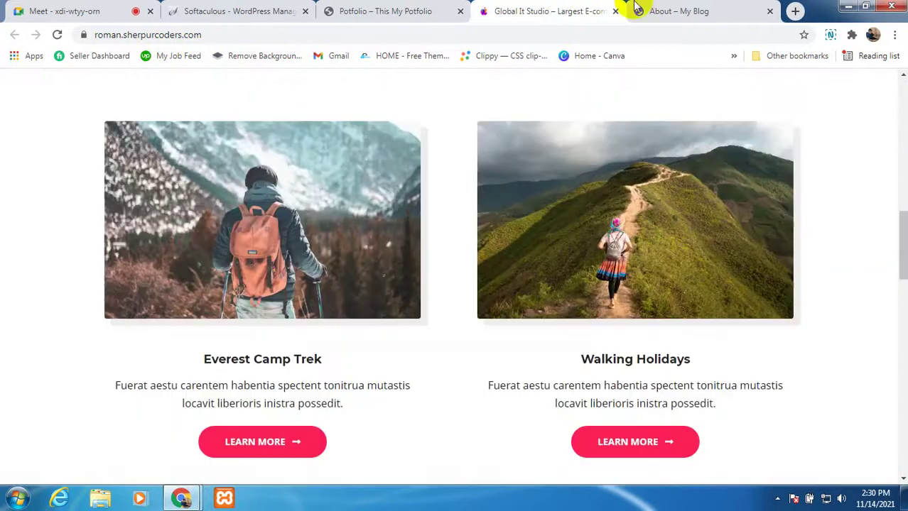
click(615, 11)
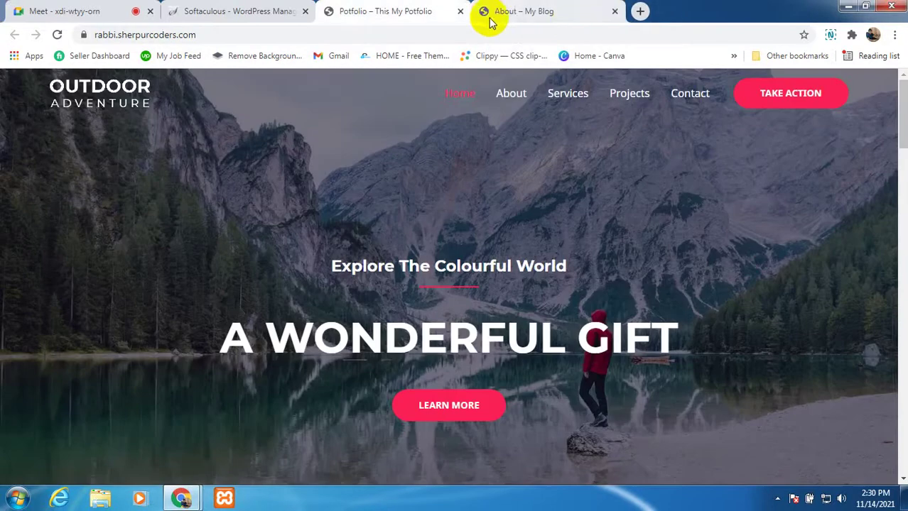
click(460, 12)
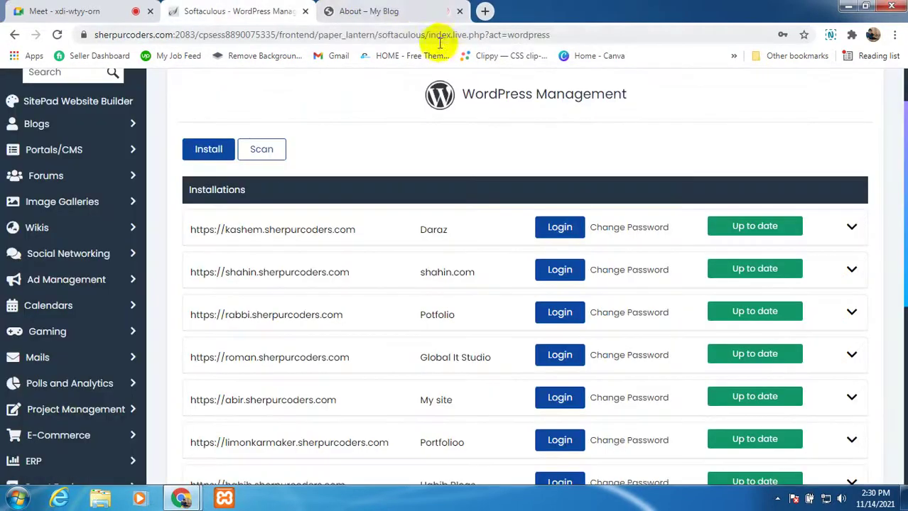
Step: Scroll through the main blog's About page
click(387, 11)
scroll(498, 259, down, 5)
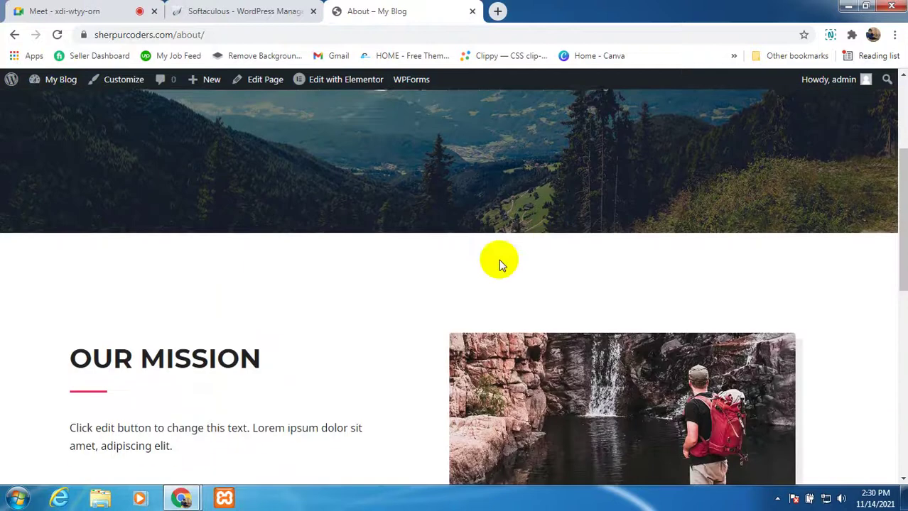
scroll(289, 210, up, 3)
scroll(289, 210, up, 3)
Step: Open My site, Portfolioo and the blog below it in new tabs from Softaculous, then view My site
click(238, 10)
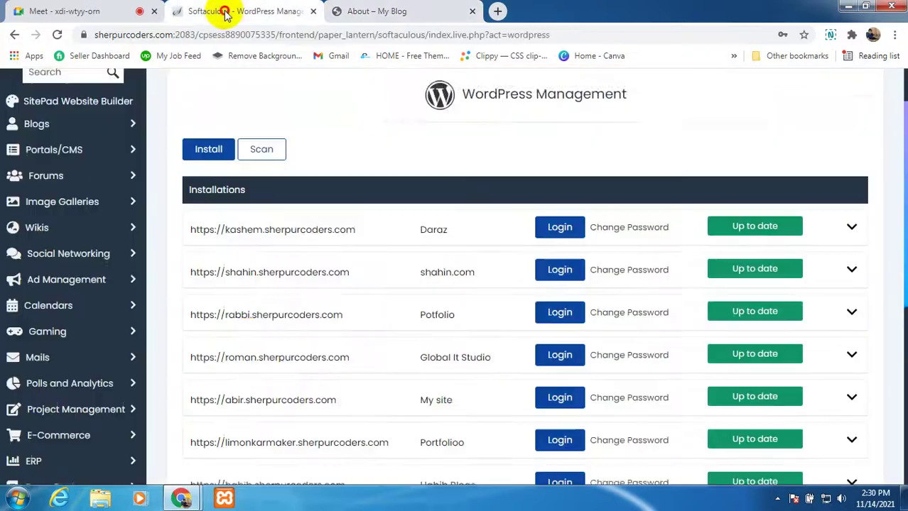
scroll(248, 318, down, 1)
scroll(249, 318, down, 1)
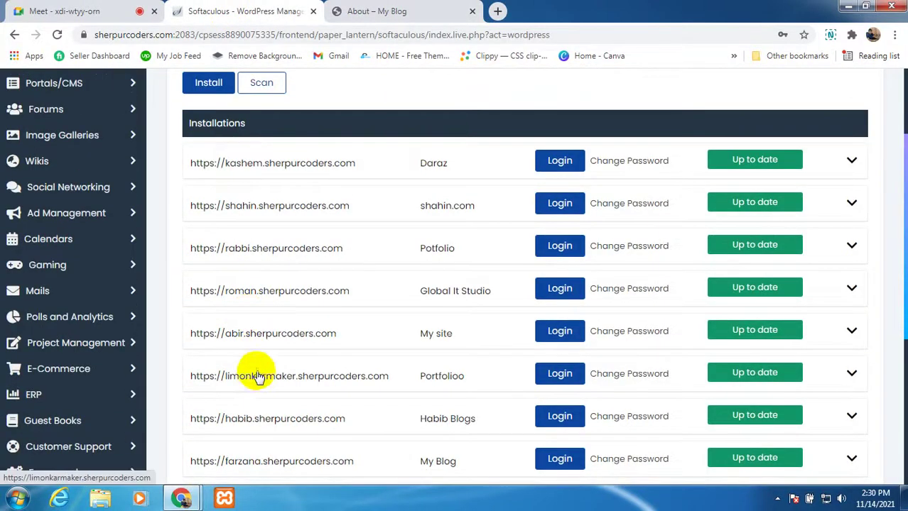
right_click(262, 333)
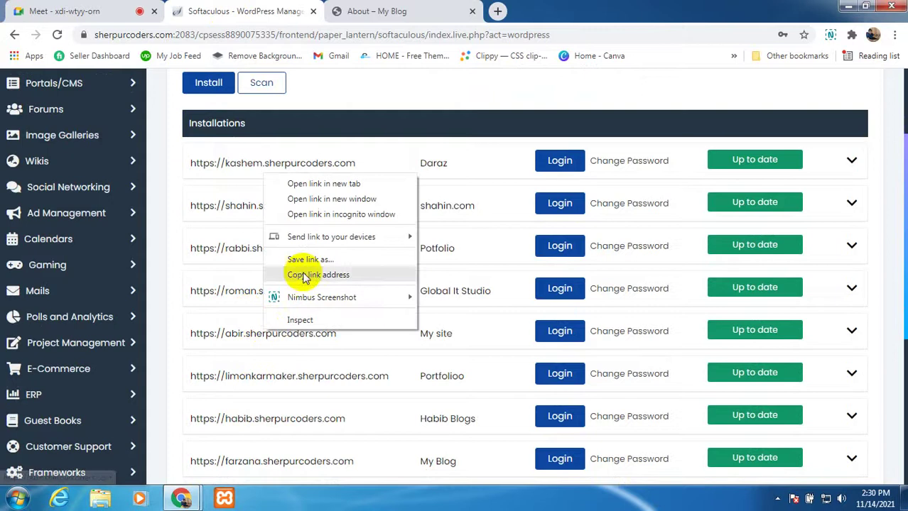
click(317, 186)
right_click(295, 421)
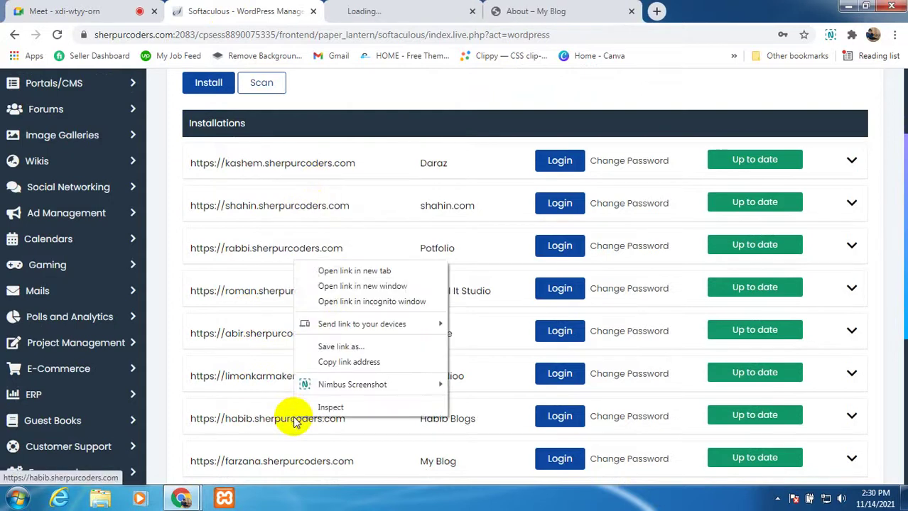
click(337, 270)
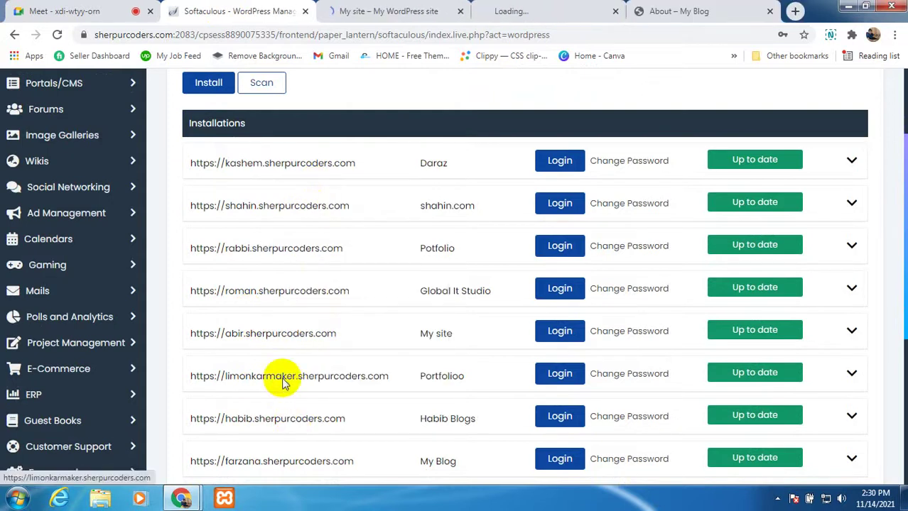
right_click(284, 375)
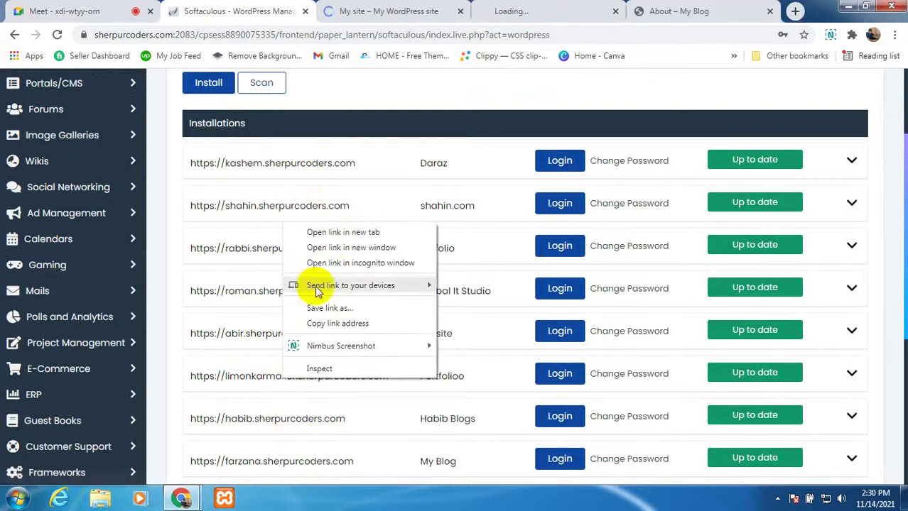
click(332, 232)
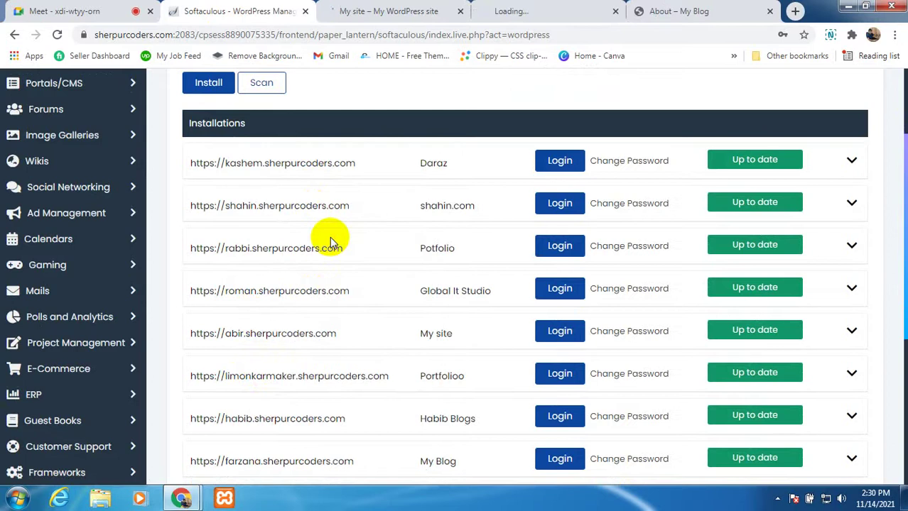
click(344, 10)
Step: Close the My site tab, then scroll through the Portfolioo site and close it
scroll(454, 285, down, 7)
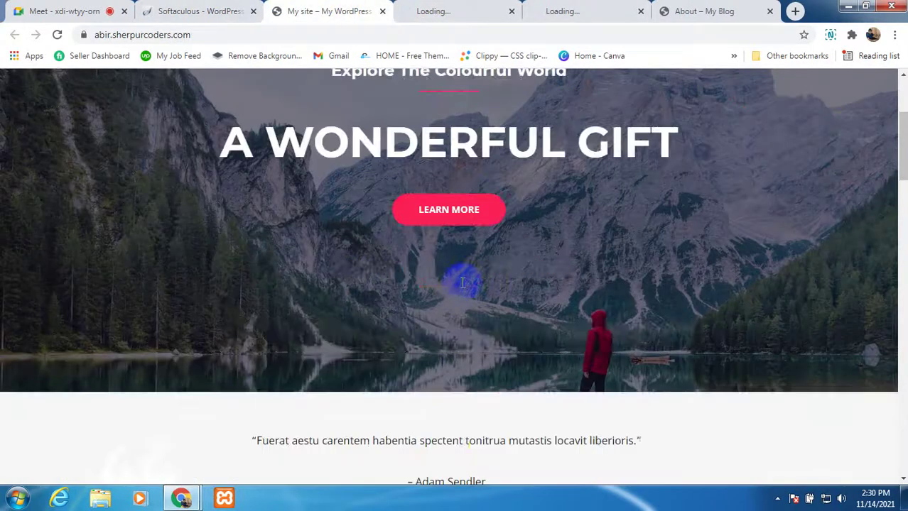
scroll(446, 280, up, 3)
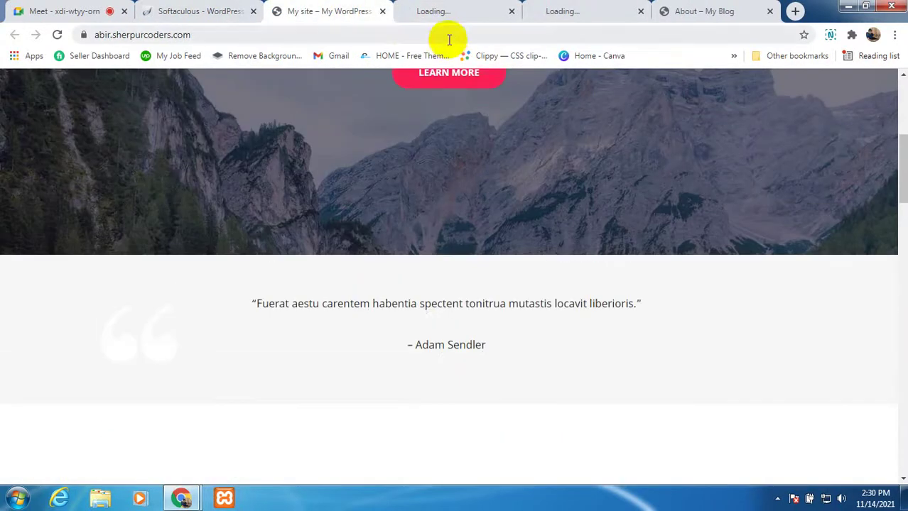
click(382, 11)
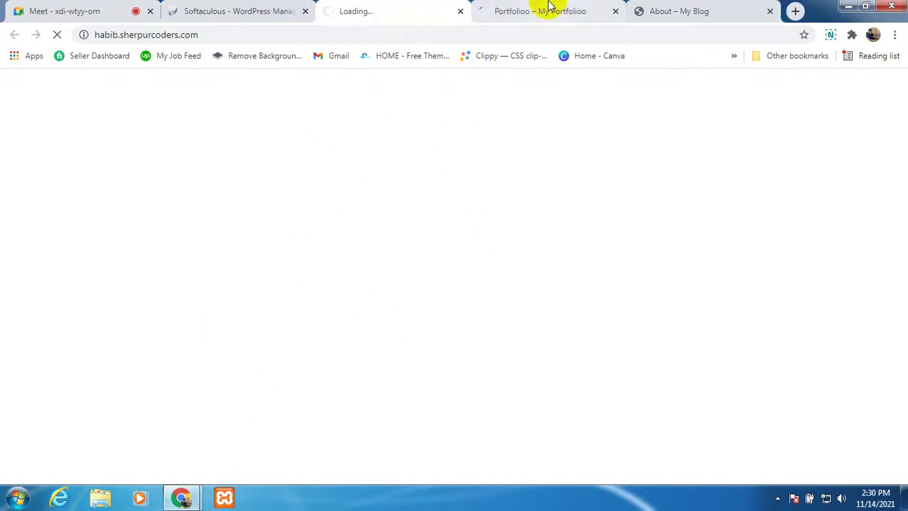
click(533, 20)
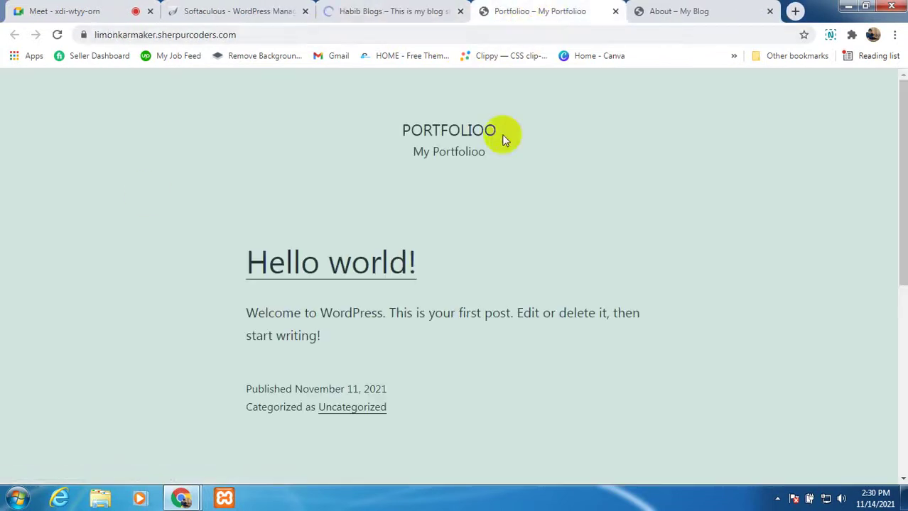
scroll(398, 291, down, 6)
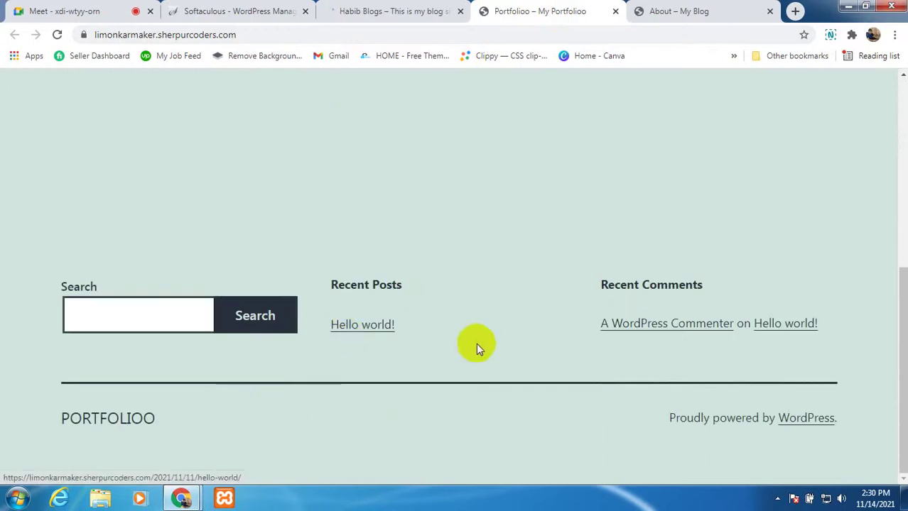
scroll(474, 347, up, 5)
scroll(464, 296, up, 1)
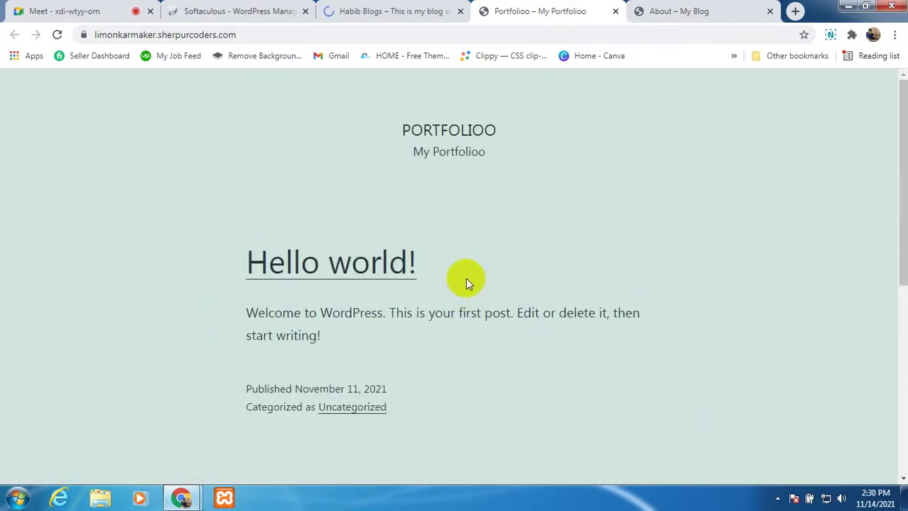
scroll(465, 278, down, 6)
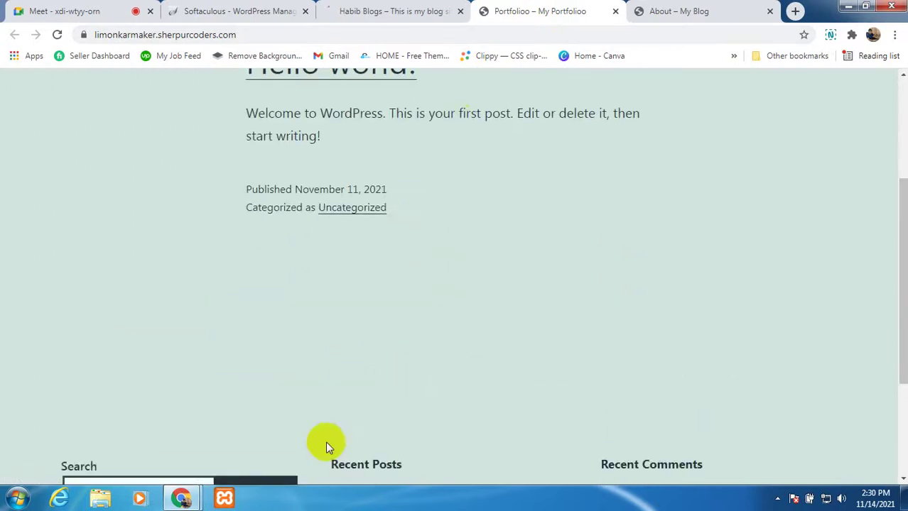
scroll(496, 348, up, 6)
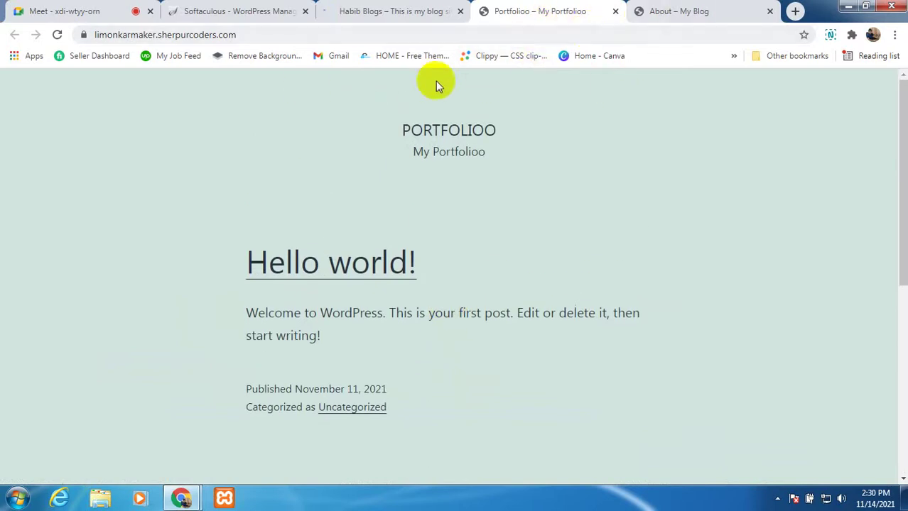
click(615, 11)
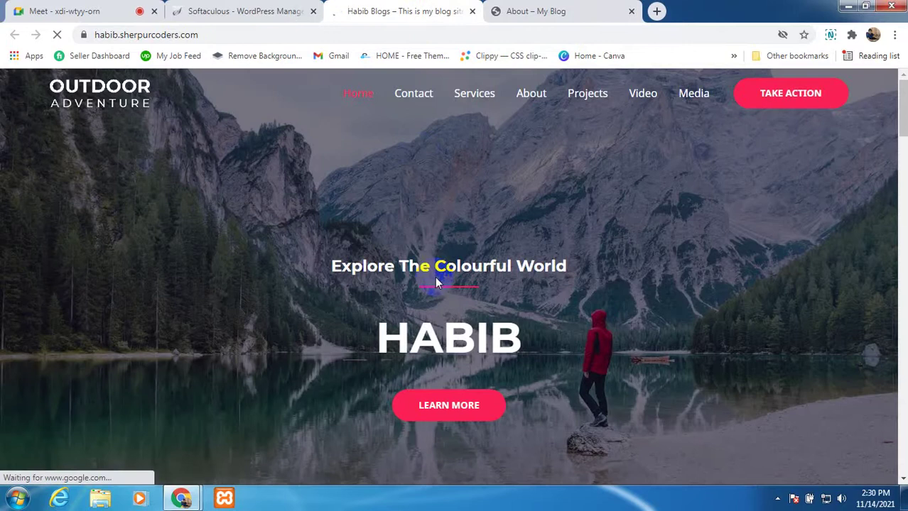
Step: Scroll through habib.sherpurcoders.com's Outdoor Adventure homepage with its HABIB hero and YouTube videos
scroll(433, 277, down, 10)
scroll(414, 328, up, 8)
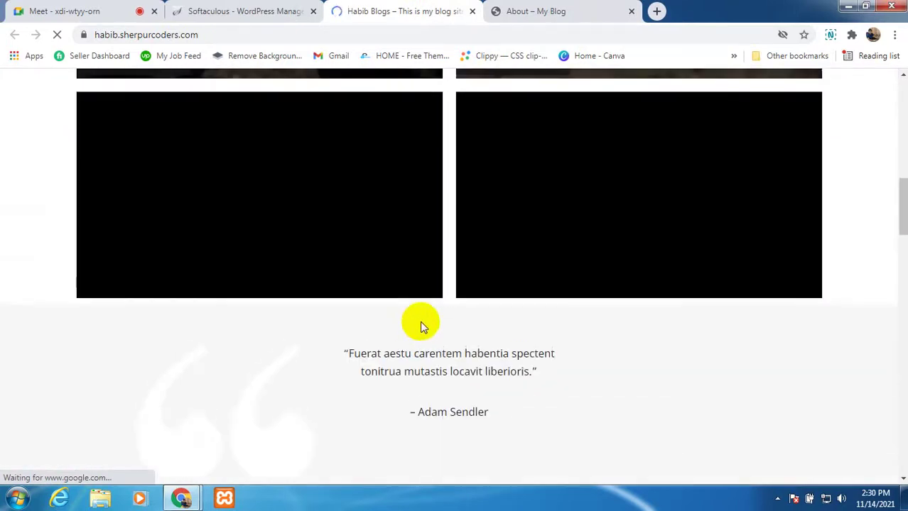
scroll(347, 338, down, 3)
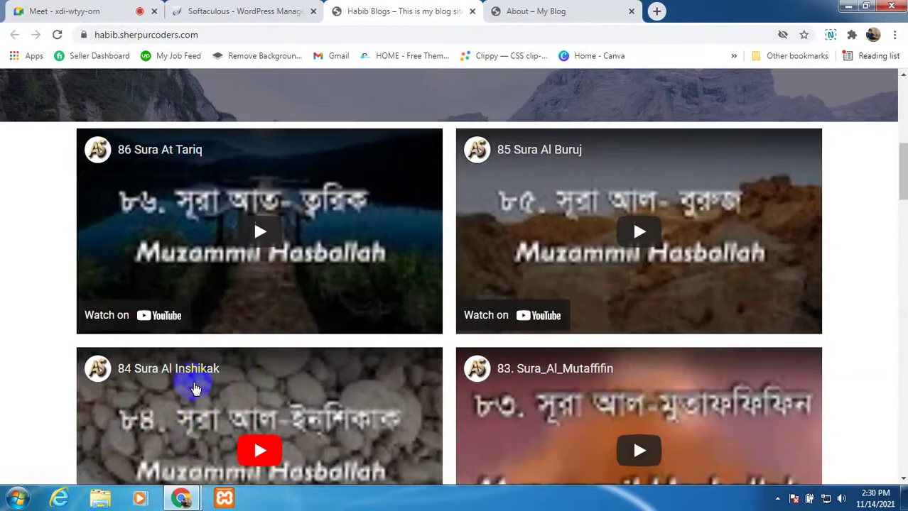
scroll(188, 367, down, 5)
scroll(371, 348, down, 4)
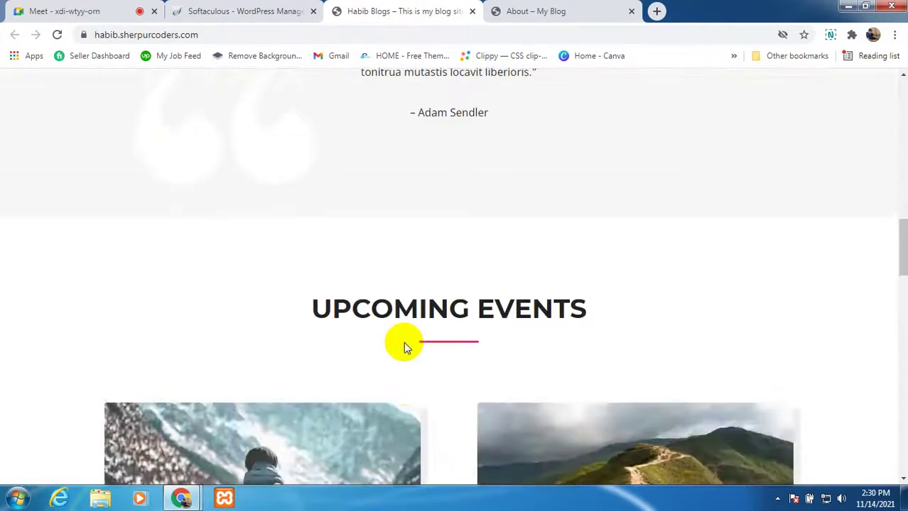
scroll(466, 318, up, 2)
scroll(493, 264, up, 5)
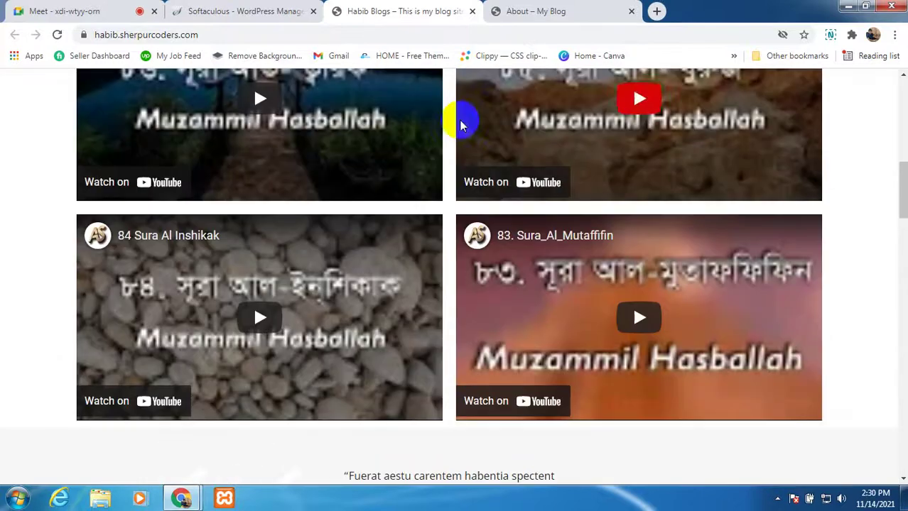
Step: Close the Habib Blogs tab and open the My Blog site in a new tab
click(472, 11)
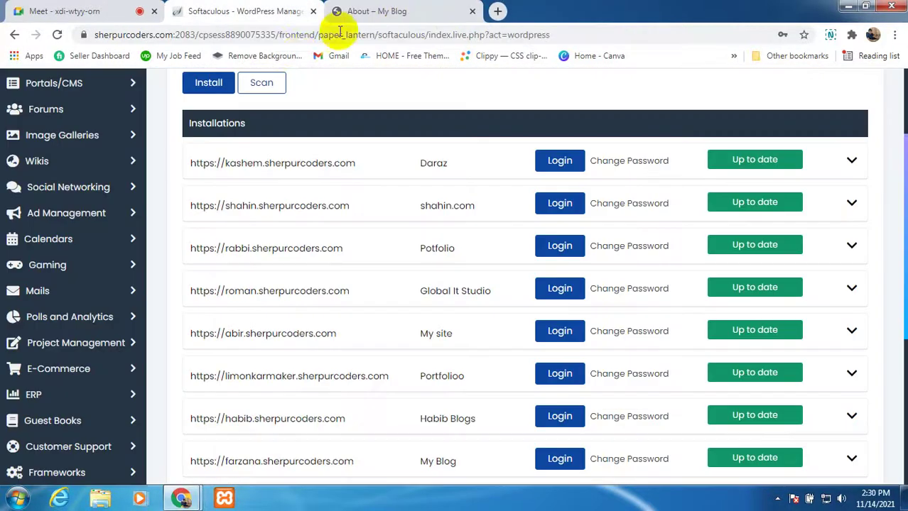
scroll(262, 416, down, 3)
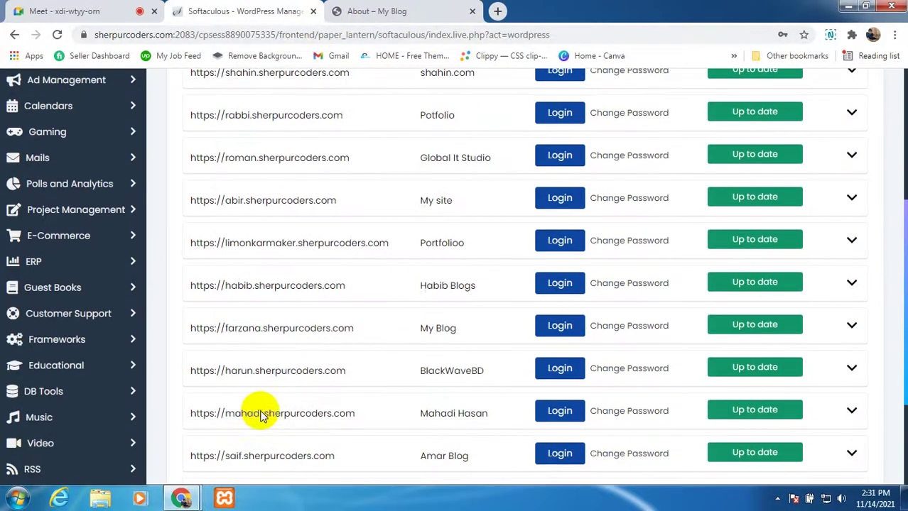
right_click(299, 323)
click(320, 330)
Step: Open BlackWaveBD, the next student's site and Amar Blog in new tabs
scroll(316, 355, down, 1)
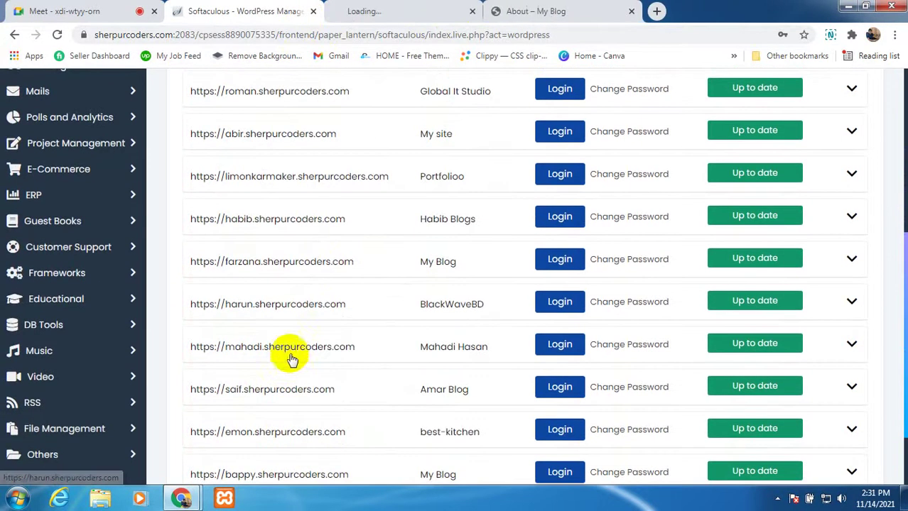
right_click(305, 307)
click(314, 318)
scroll(289, 379, down, 3)
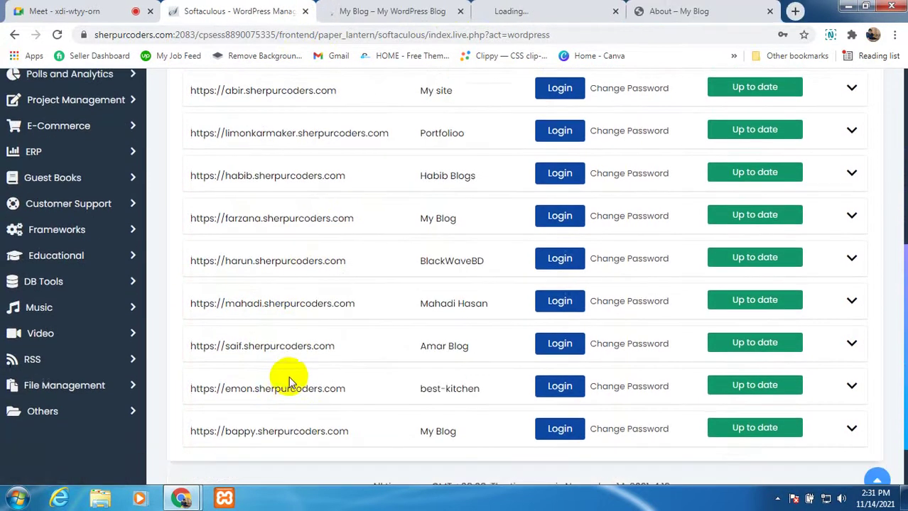
right_click(319, 282)
click(330, 292)
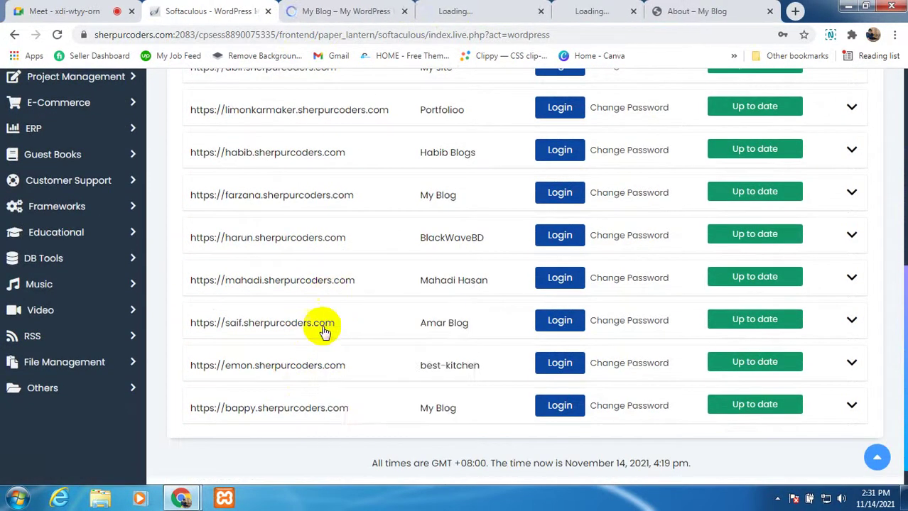
right_click(323, 326)
click(327, 338)
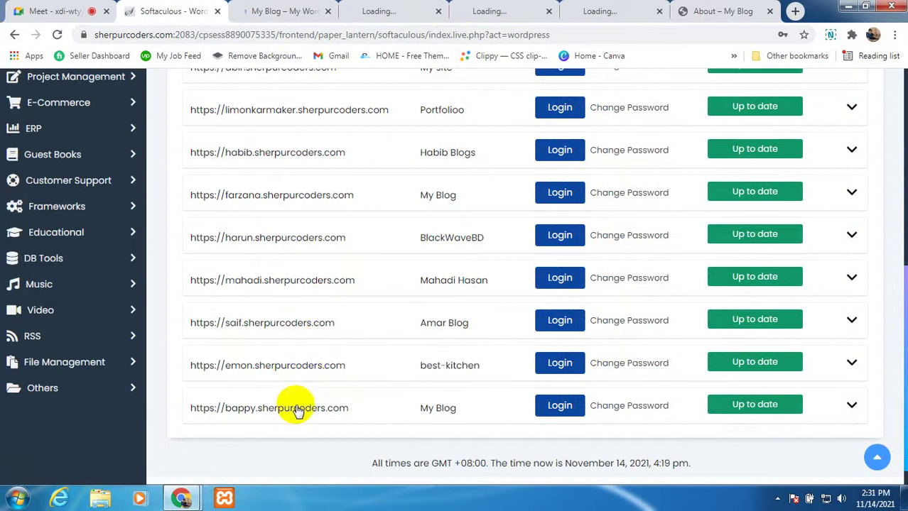
Step: Scroll through the My Blog student site, then close its tab
click(299, 18)
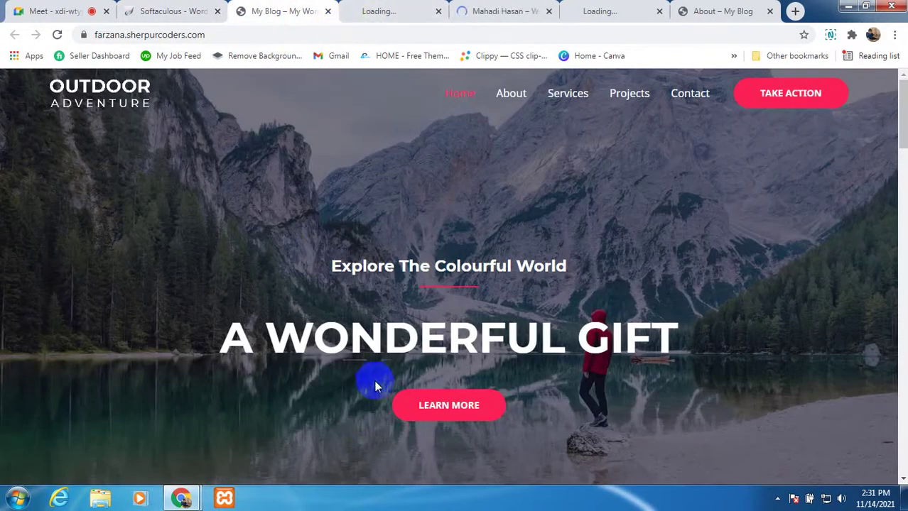
scroll(375, 369, down, 12)
scroll(375, 363, up, 3)
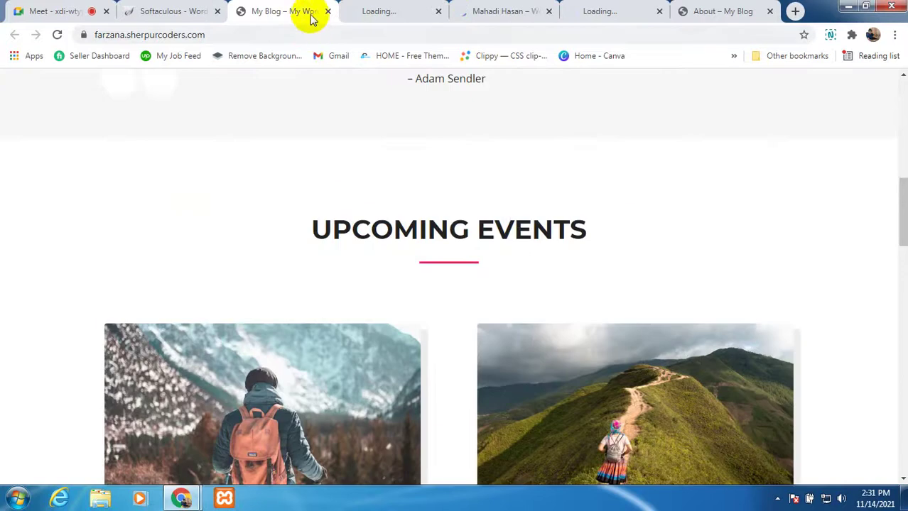
click(327, 12)
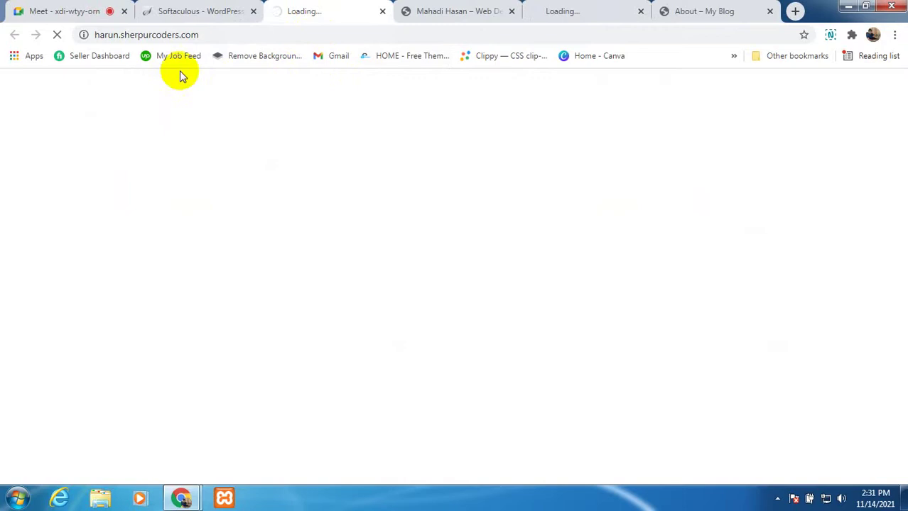
Step: Scroll the next student's site and reload its home page
click(423, 11)
scroll(274, 297, down, 1)
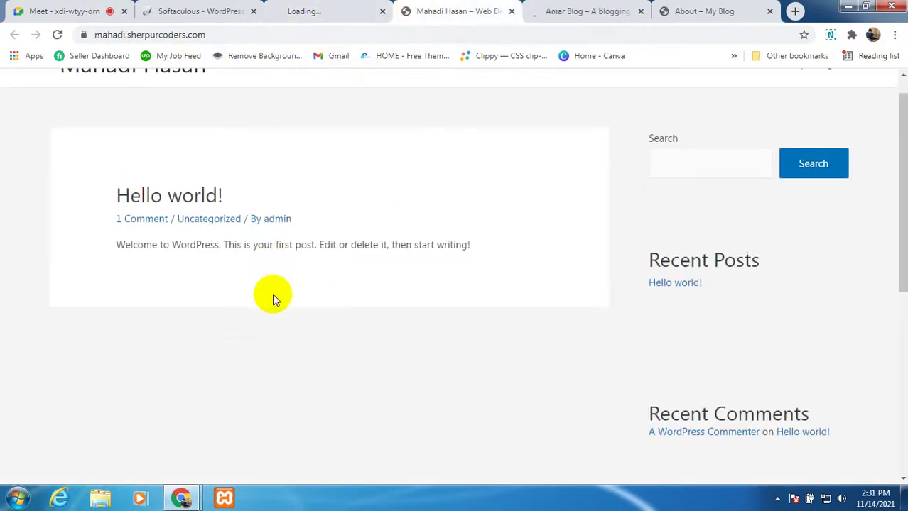
scroll(272, 261, up, 1)
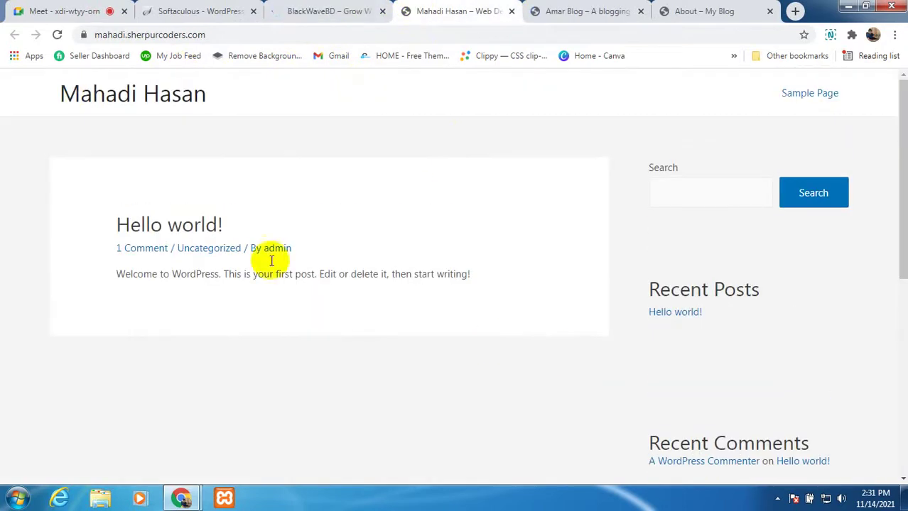
click(112, 92)
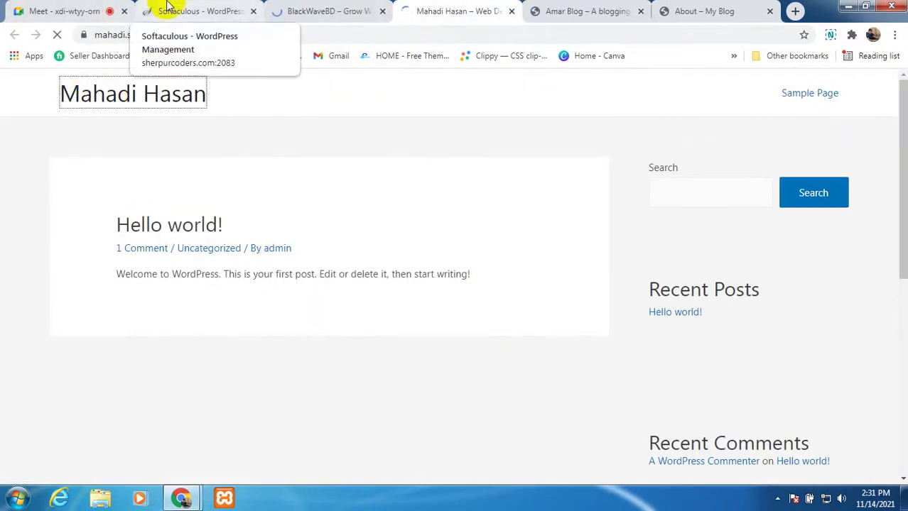
Step: Mute the Meet microphone, dismiss the presenting notification, and reload the student site's home page
click(90, 13)
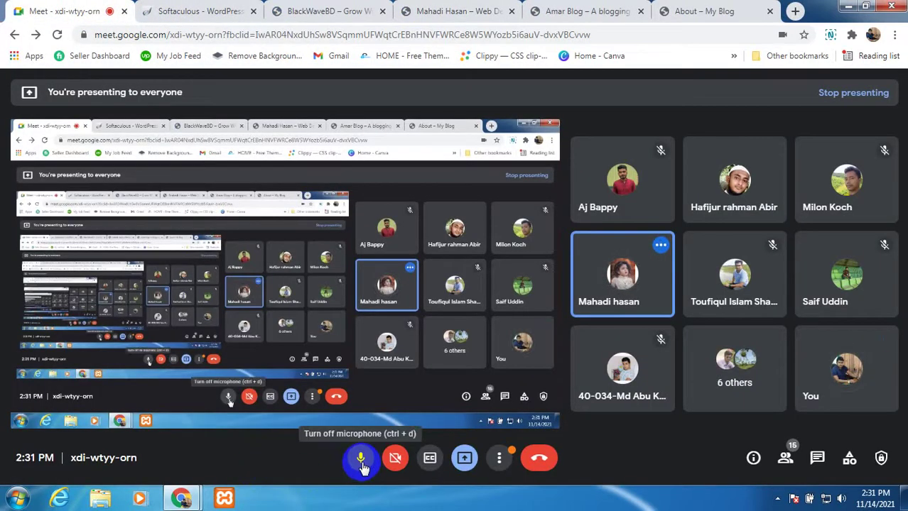
click(361, 460)
click(469, 10)
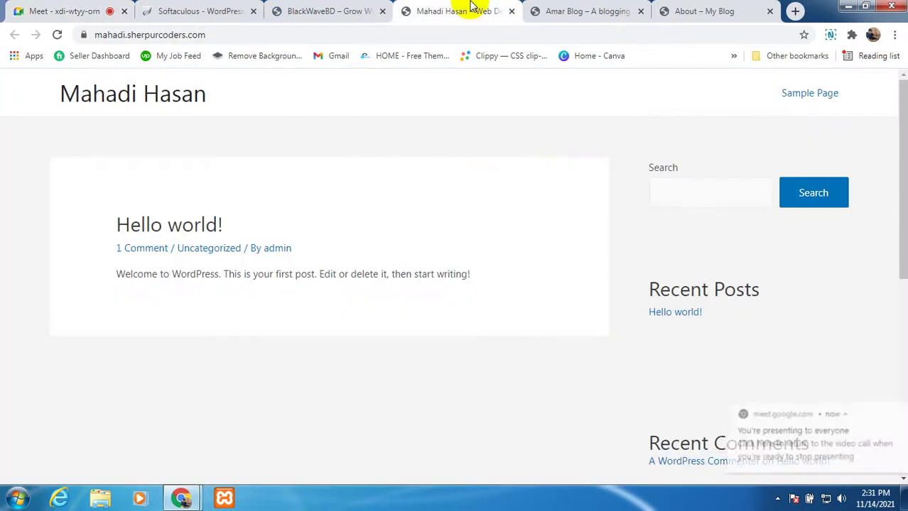
scroll(633, 370, down, 4)
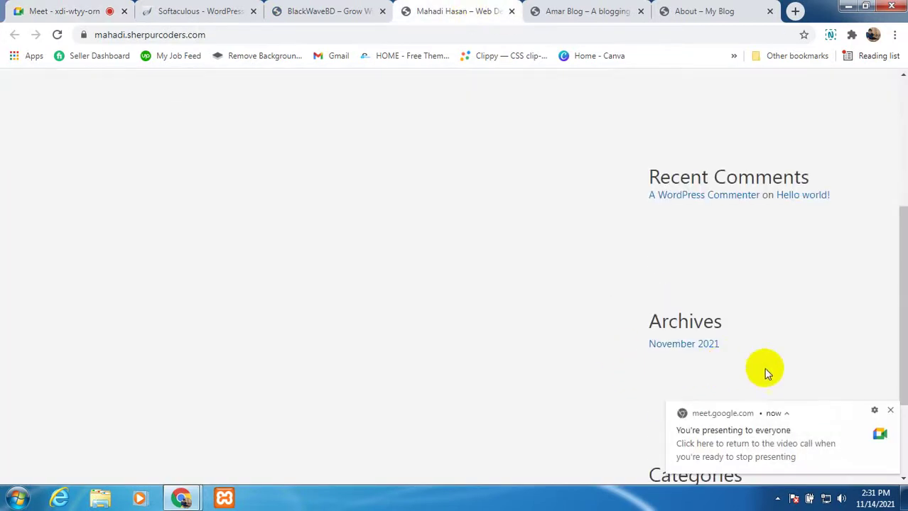
click(890, 411)
scroll(427, 268, up, 4)
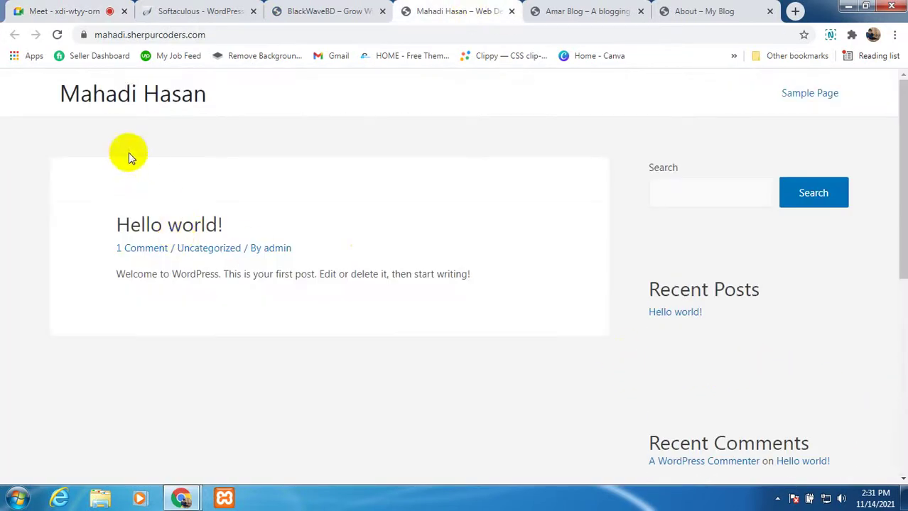
click(107, 97)
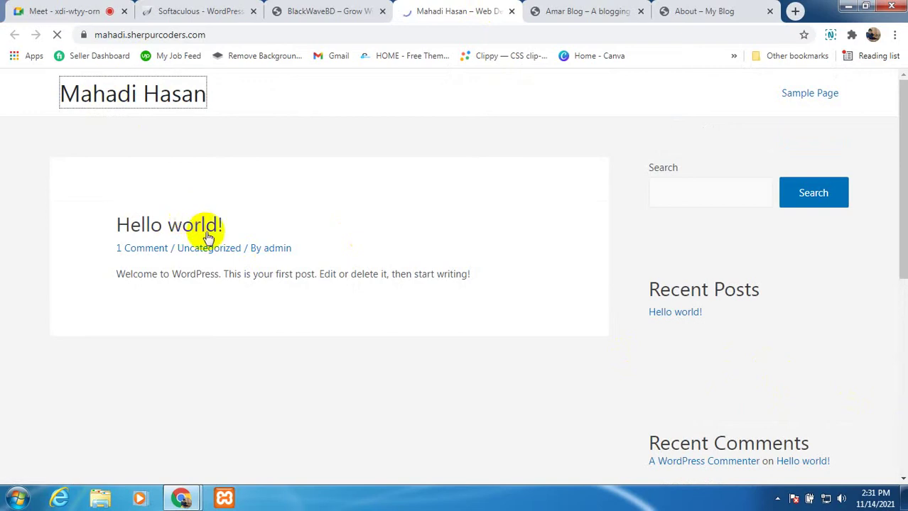
Step: Scroll through the Amar Blog site showing only the default 'Hello world!' post
click(583, 16)
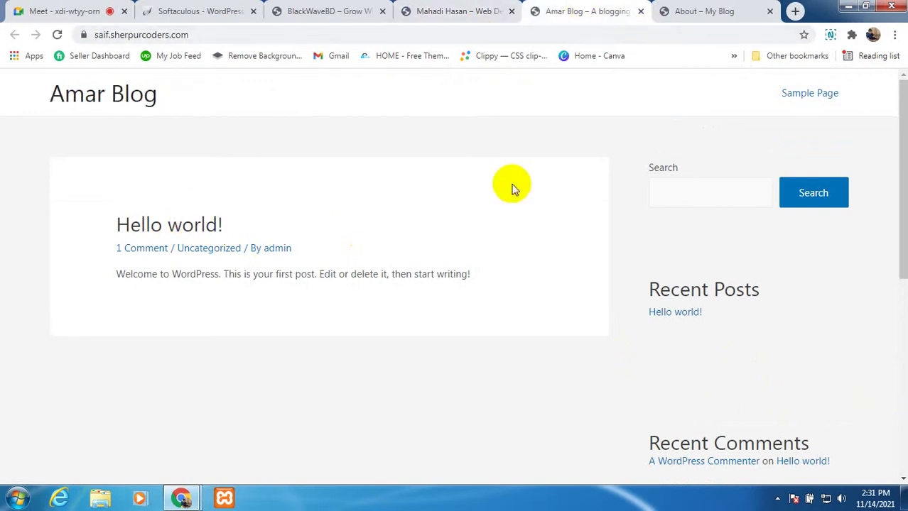
scroll(225, 328, down, 5)
scroll(509, 385, up, 6)
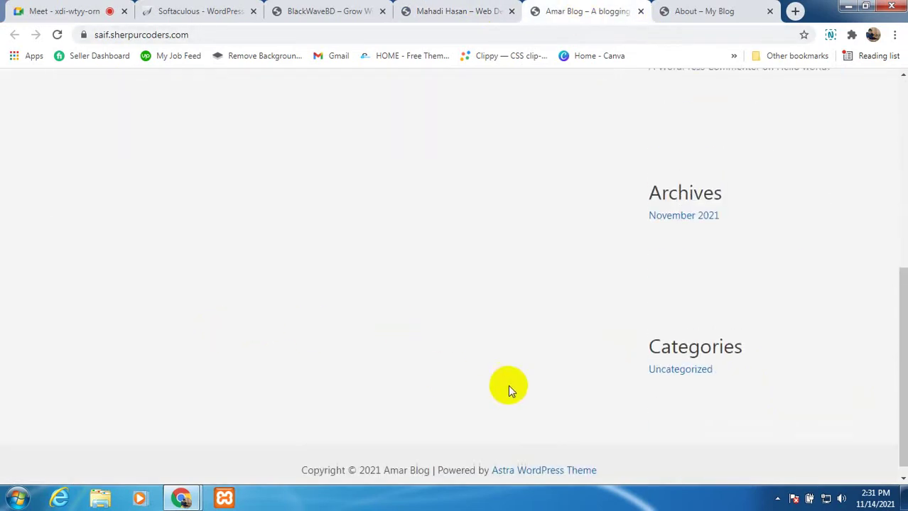
scroll(514, 384, up, 1)
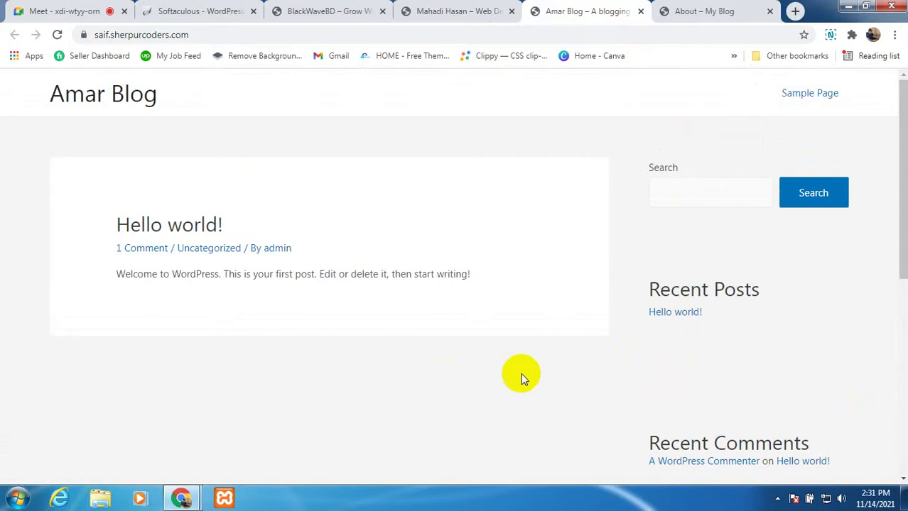
click(696, 15)
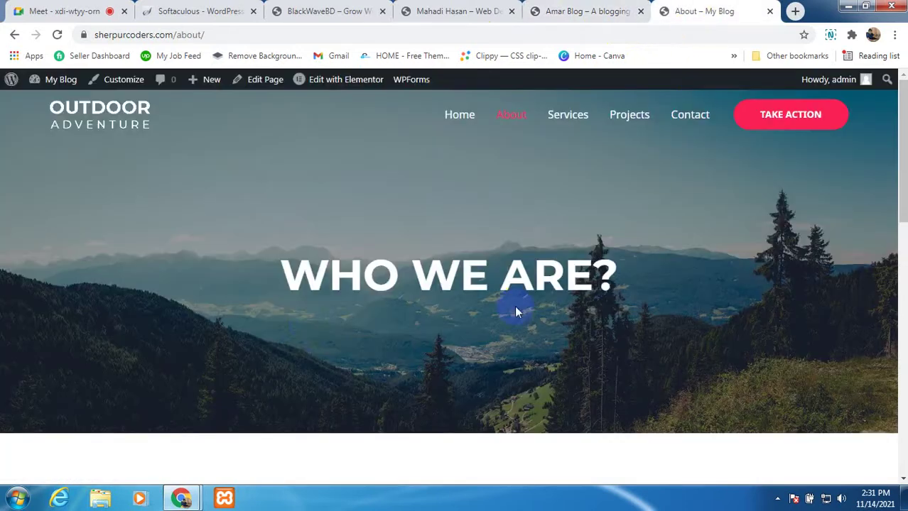
scroll(309, 327, down, 6)
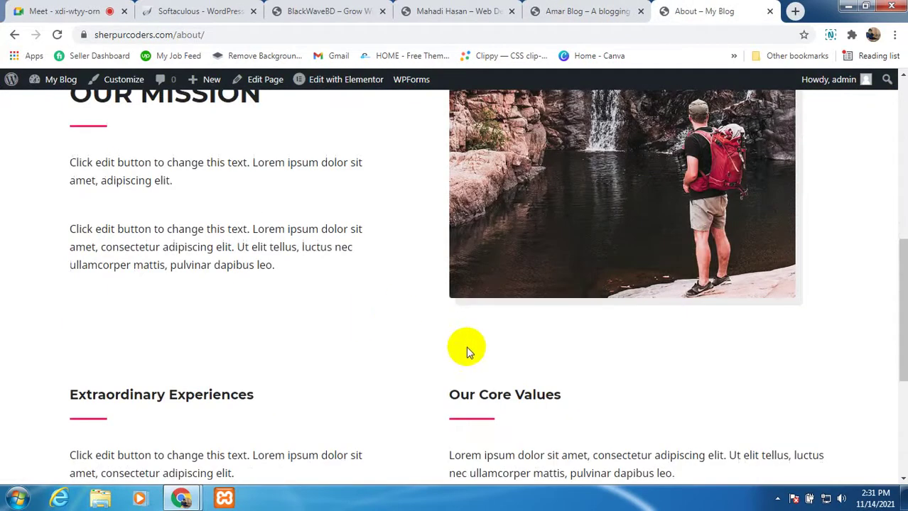
scroll(465, 347, down, 4)
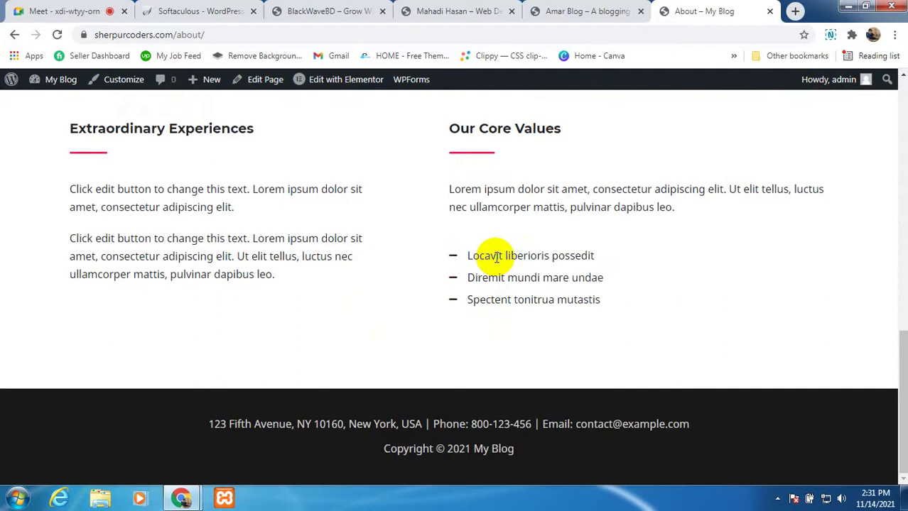
scroll(474, 323, up, 10)
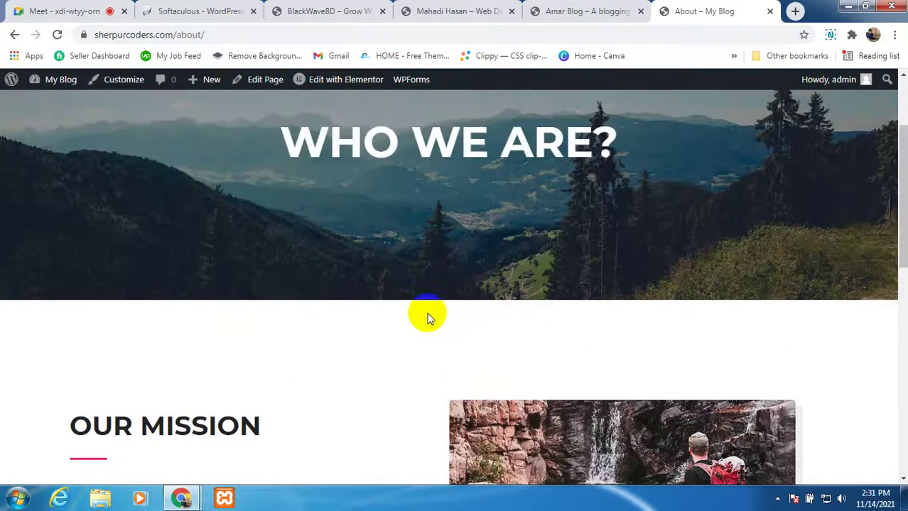
scroll(429, 318, up, 3)
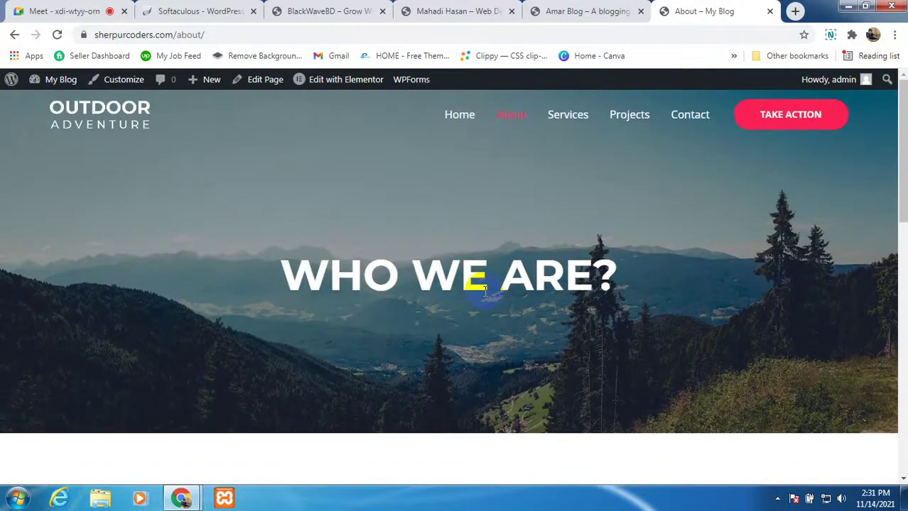
click(572, 17)
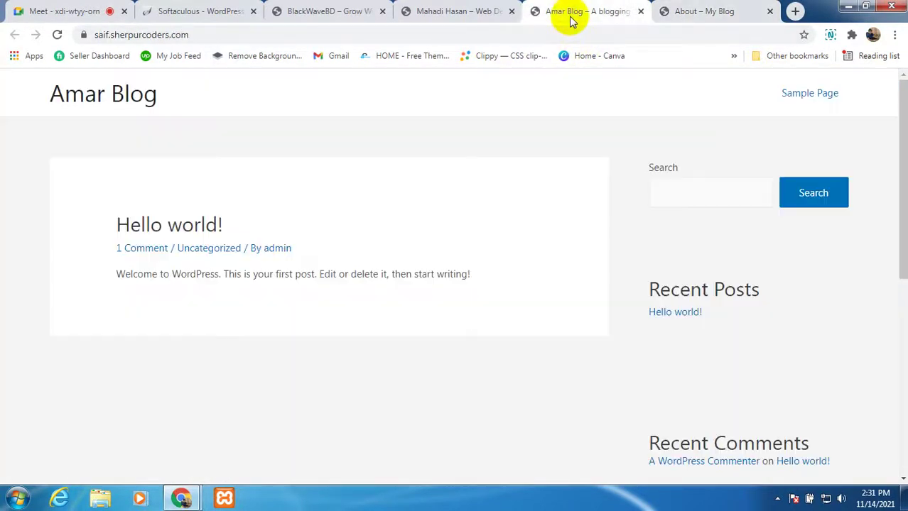
click(457, 14)
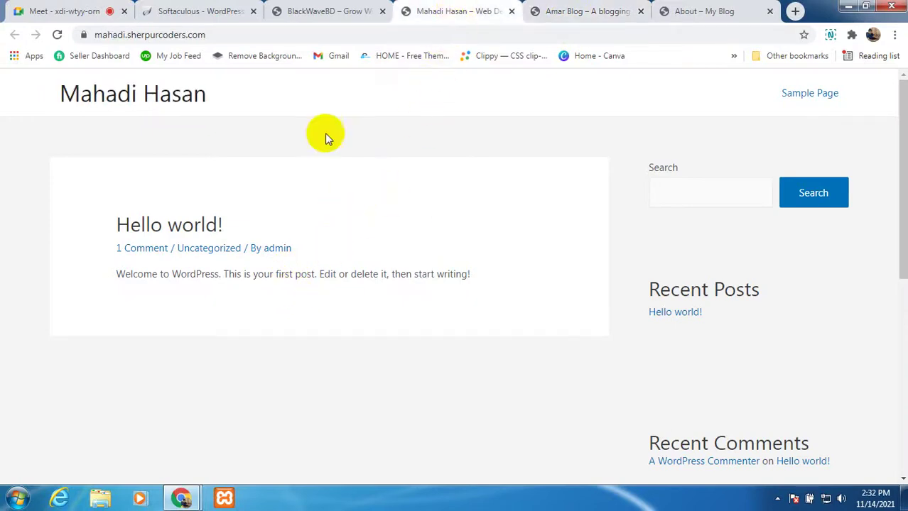
click(328, 15)
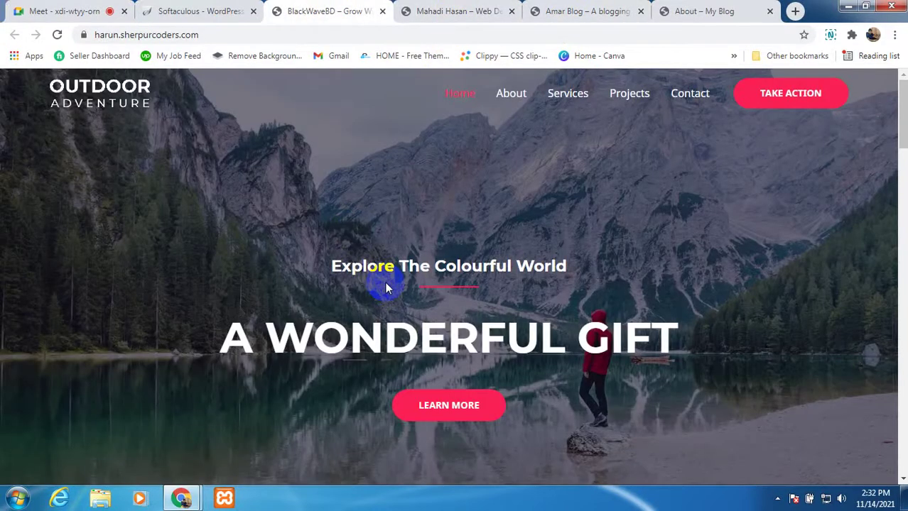
Step: Open the bappy (My Blog) and emon (best-kitchen) installation sites in new tabs
click(185, 12)
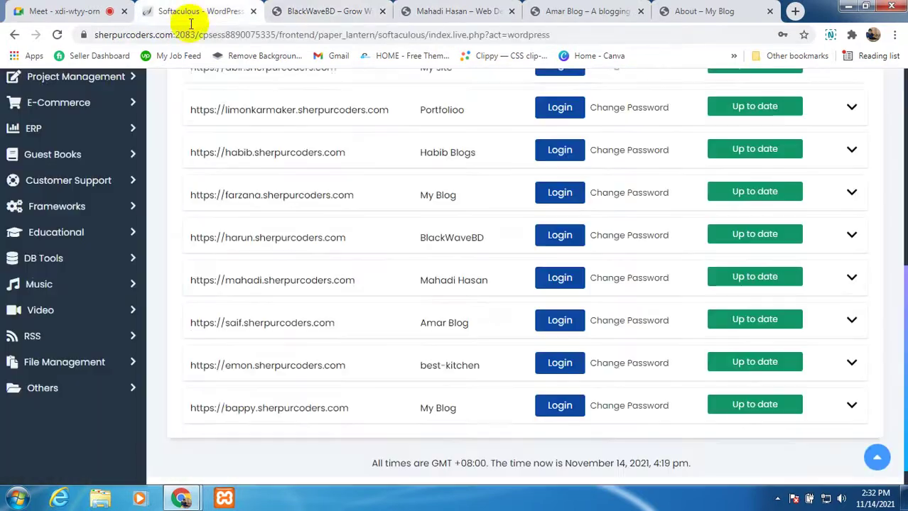
scroll(226, 403, down, 1)
right_click(264, 379)
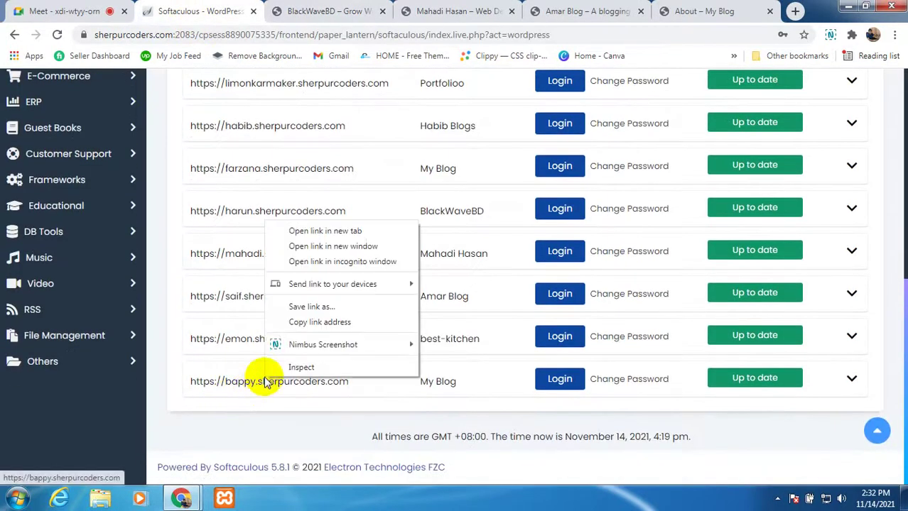
click(294, 234)
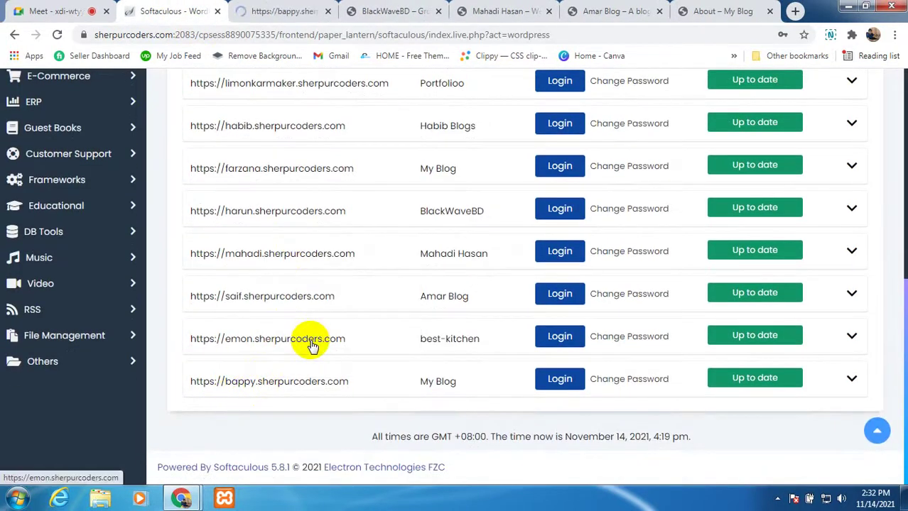
right_click(309, 340)
click(344, 195)
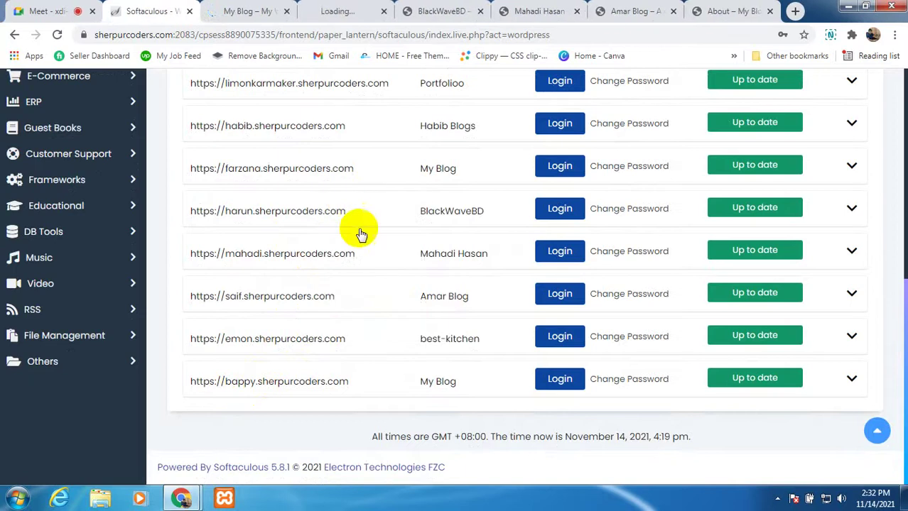
Step: View and close the My Blog and BlackWaveBD student site tabs
click(231, 10)
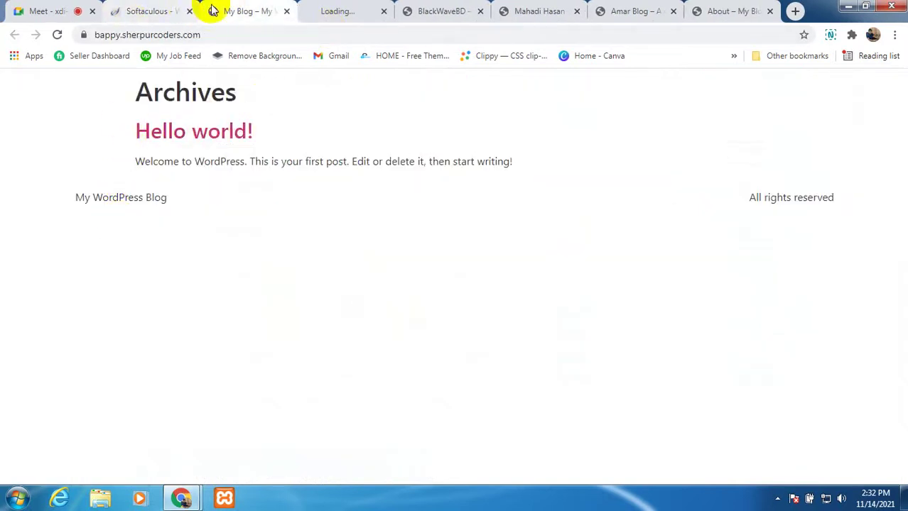
click(285, 11)
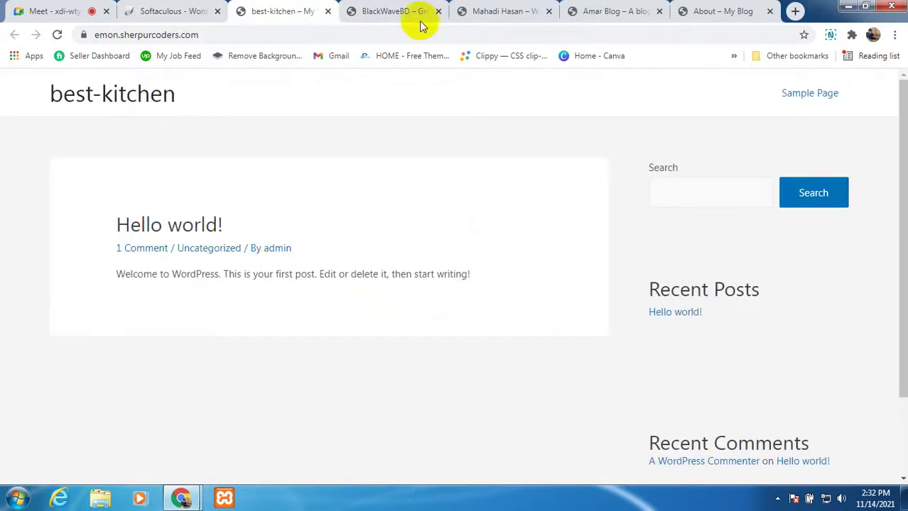
click(405, 14)
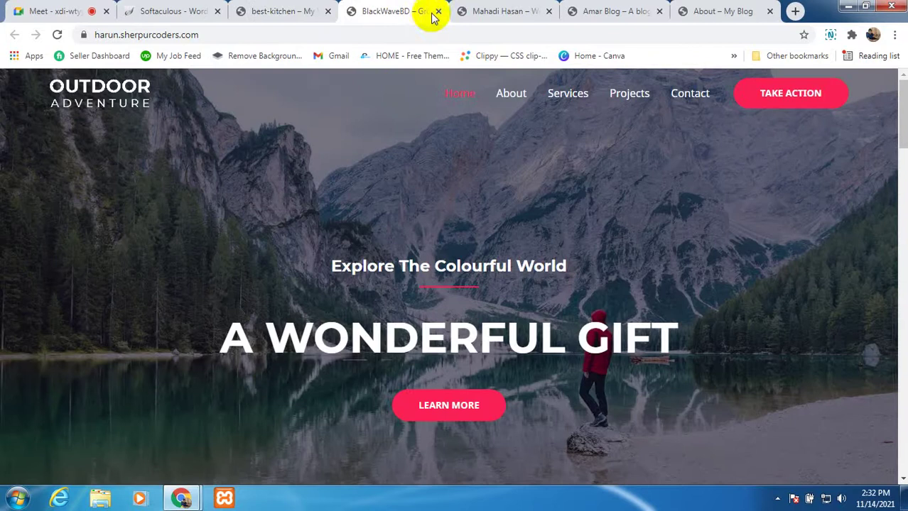
click(439, 11)
Step: Check Amar Blog, the main site's About page and best-kitchen, then return to the Meet call
scroll(426, 121, down, 1)
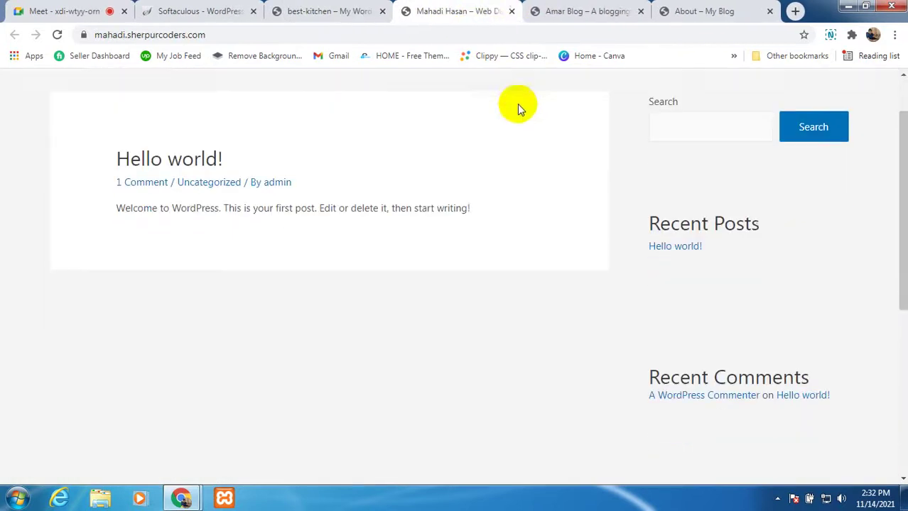
click(579, 13)
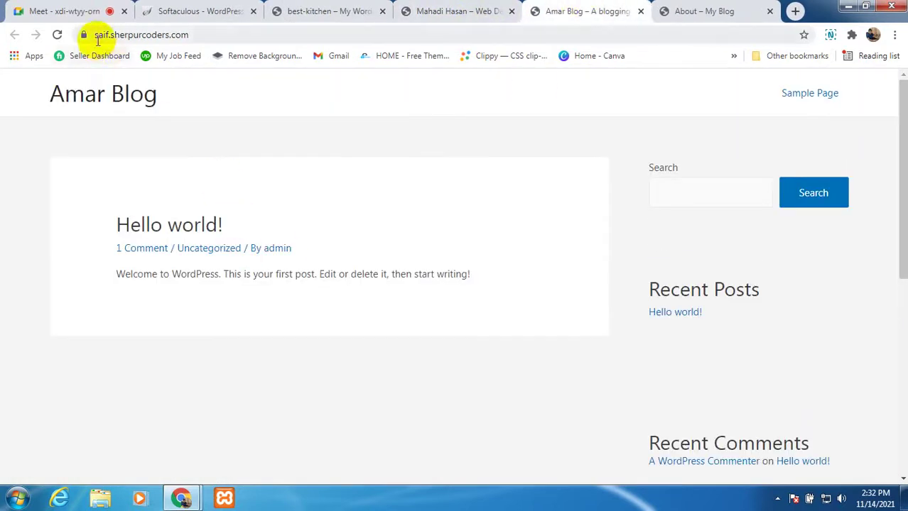
click(679, 13)
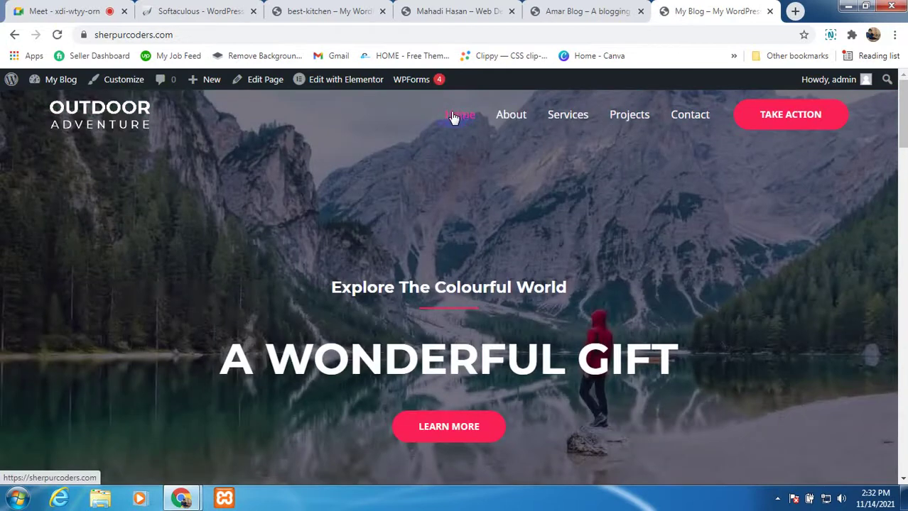
click(185, 14)
click(284, 11)
click(45, 11)
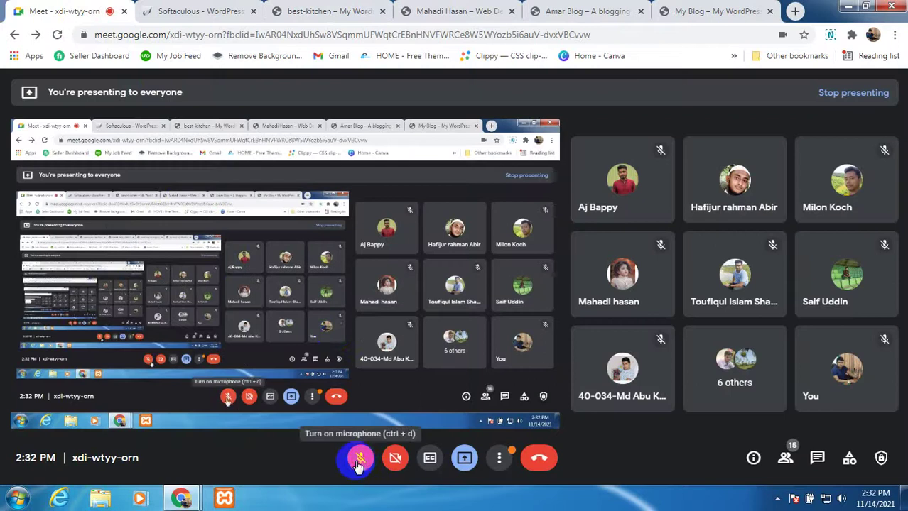
Step: Unmute to speak to the class, mute again, and scroll to the top of Softaculous's installations list
click(361, 462)
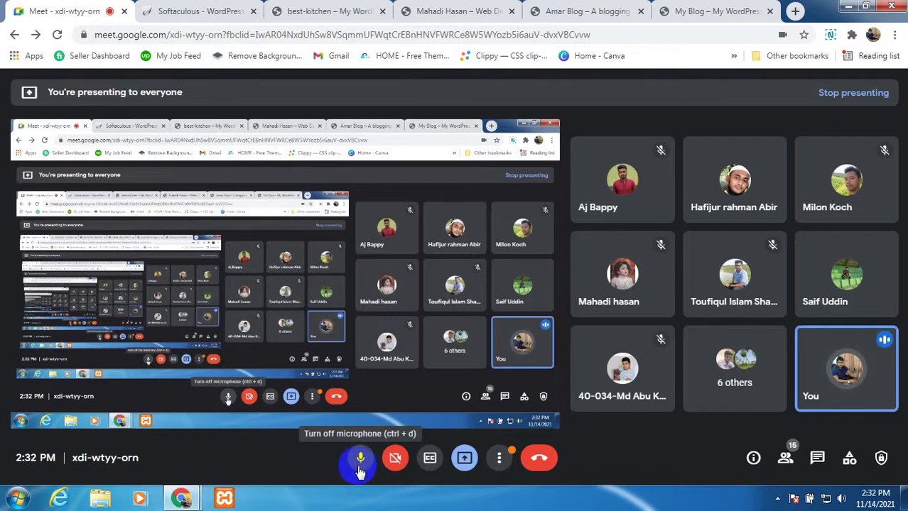
click(360, 465)
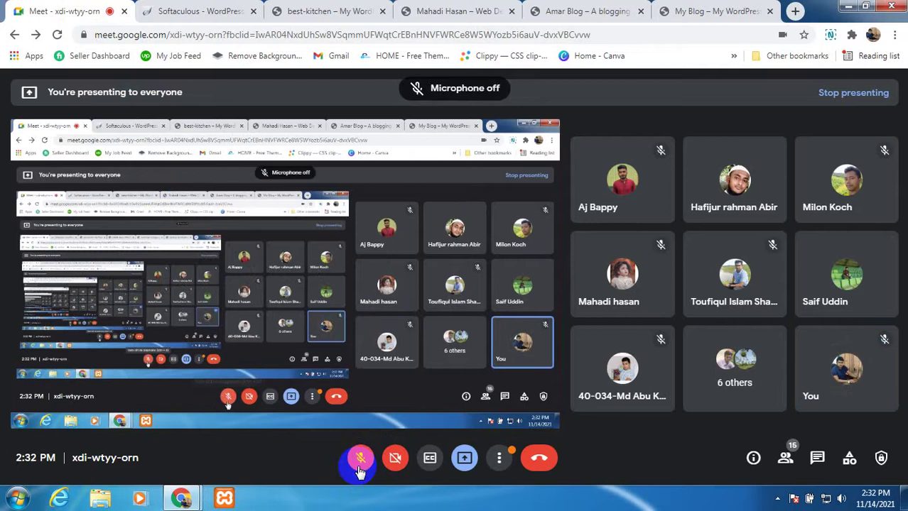
click(202, 11)
scroll(402, 363, up, 6)
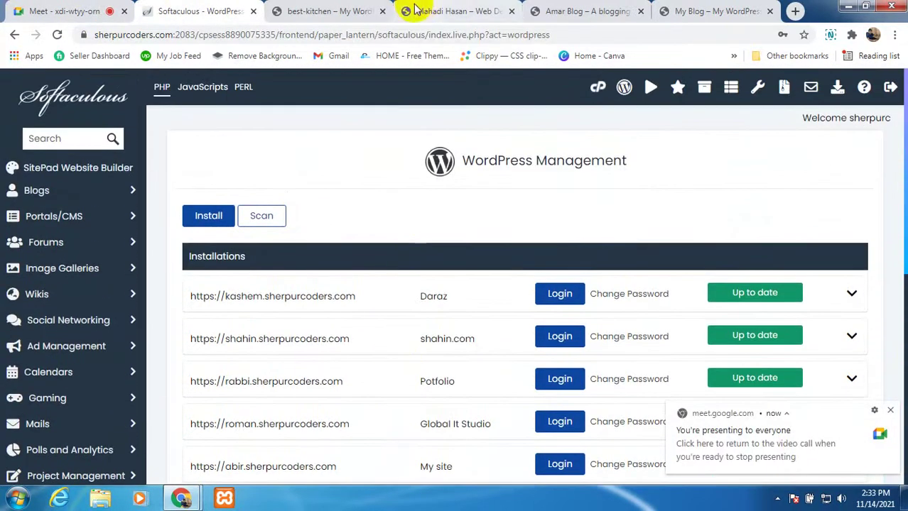
Step: Highlight and compare the subdomains in the best-kitchen and Mahadi site addresses
click(344, 9)
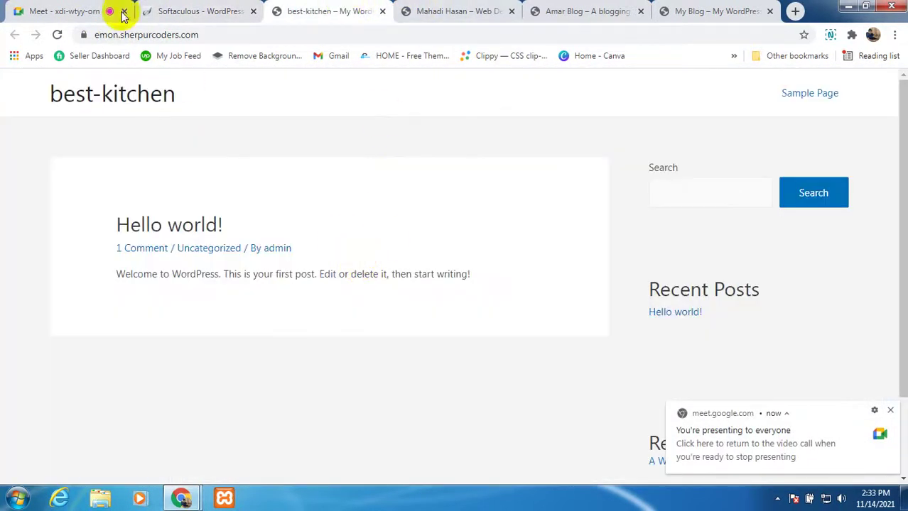
click(117, 35)
drag(117, 35, 90, 32)
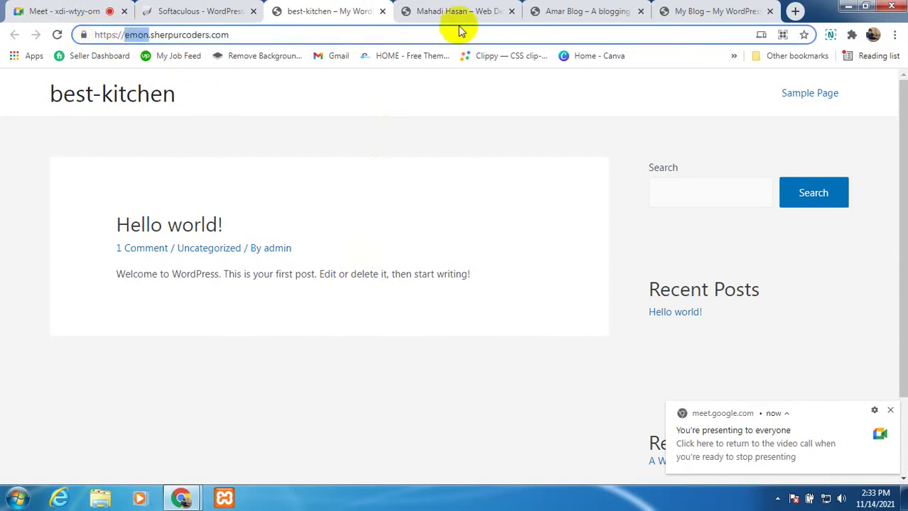
click(434, 17)
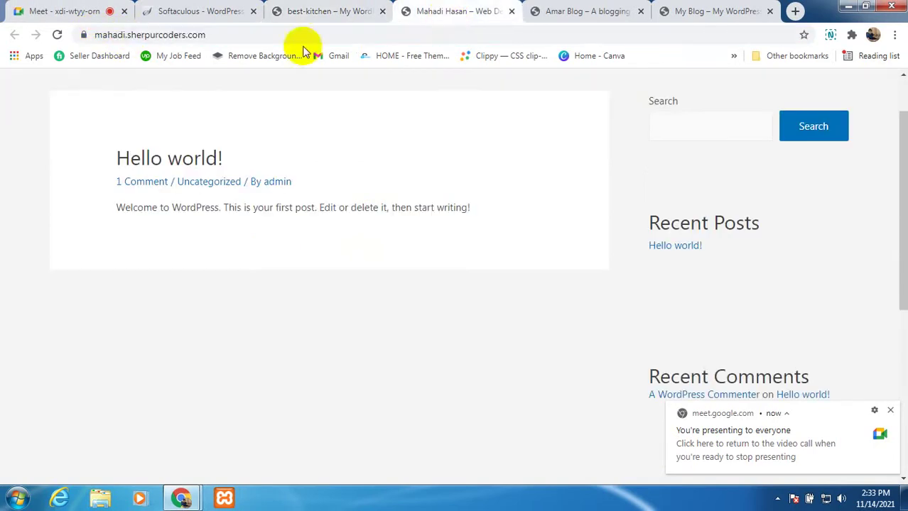
click(120, 37)
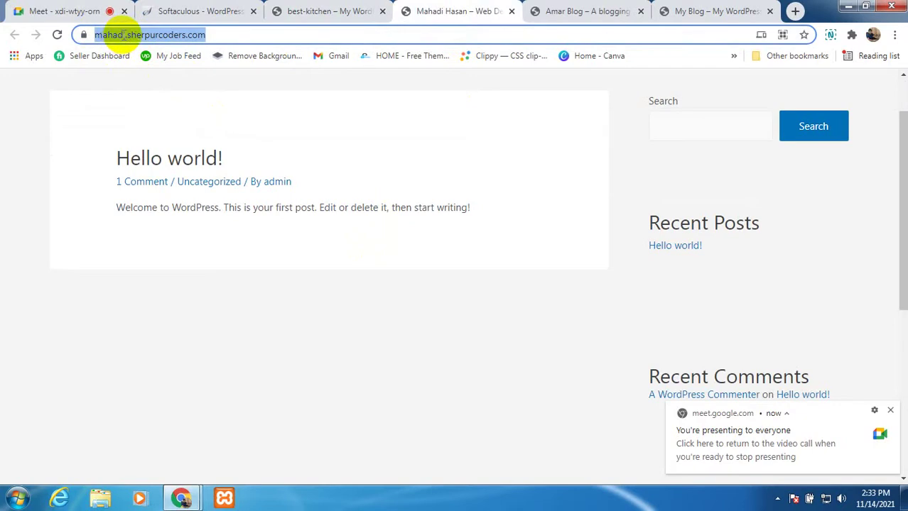
click(123, 36)
click(308, 14)
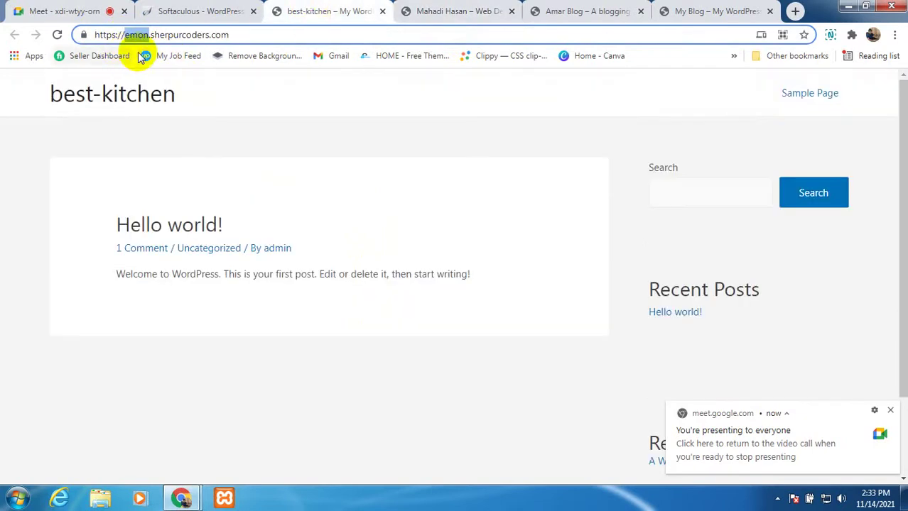
Step: Go back to the Meet call and open the in-call messages panel
click(157, 10)
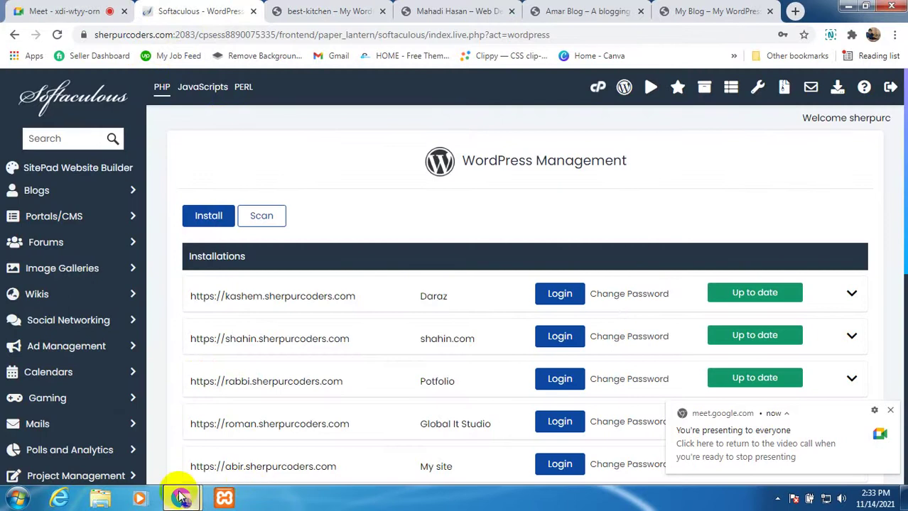
click(48, 20)
click(810, 459)
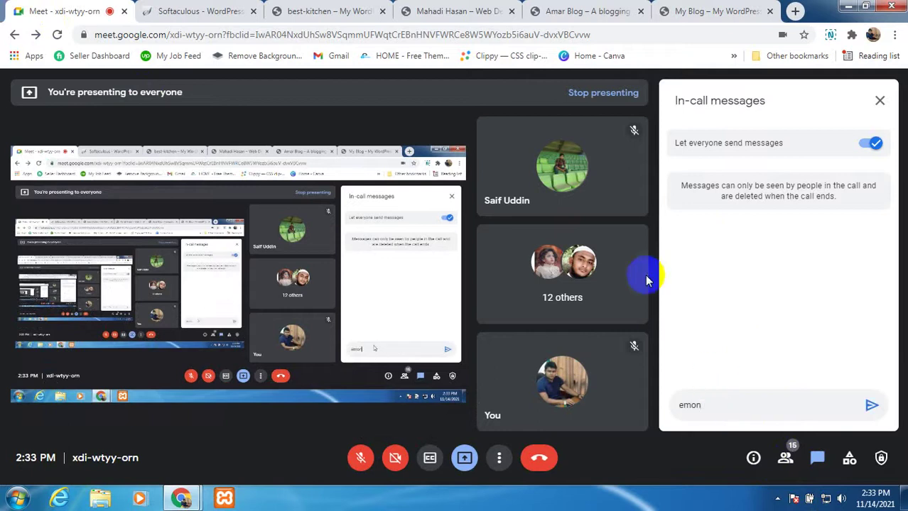
Step: Select and deselect the next student's site address in the address bar
click(458, 12)
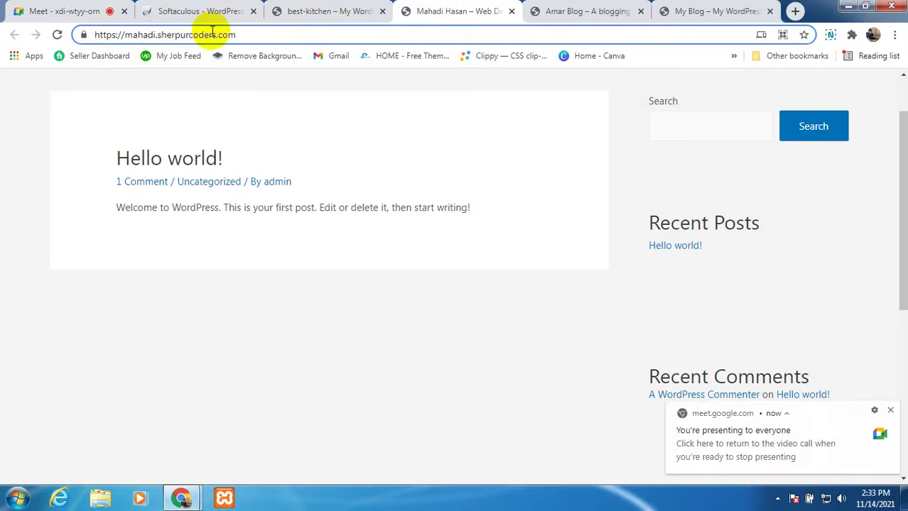
drag(243, 34, 129, 33)
click(172, 35)
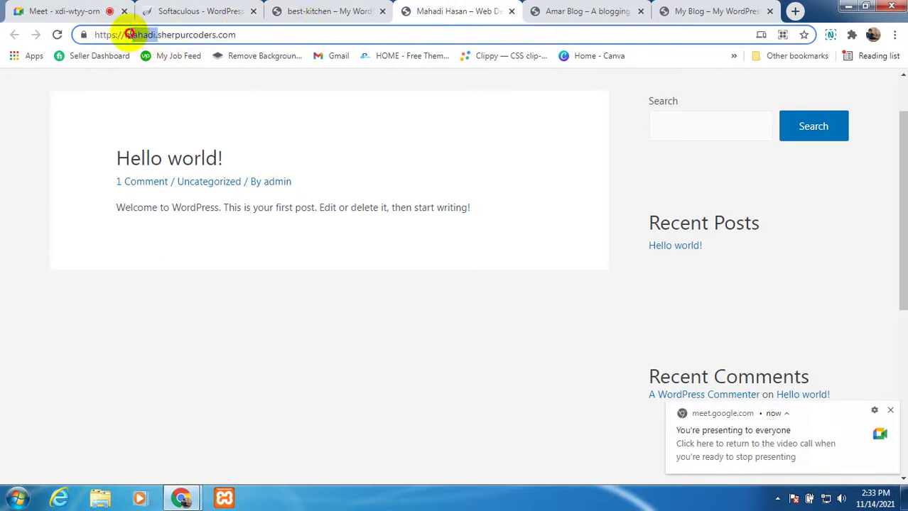
Step: Turn the Meet microphone on, close the in-call messages, and return to Softaculous
click(64, 8)
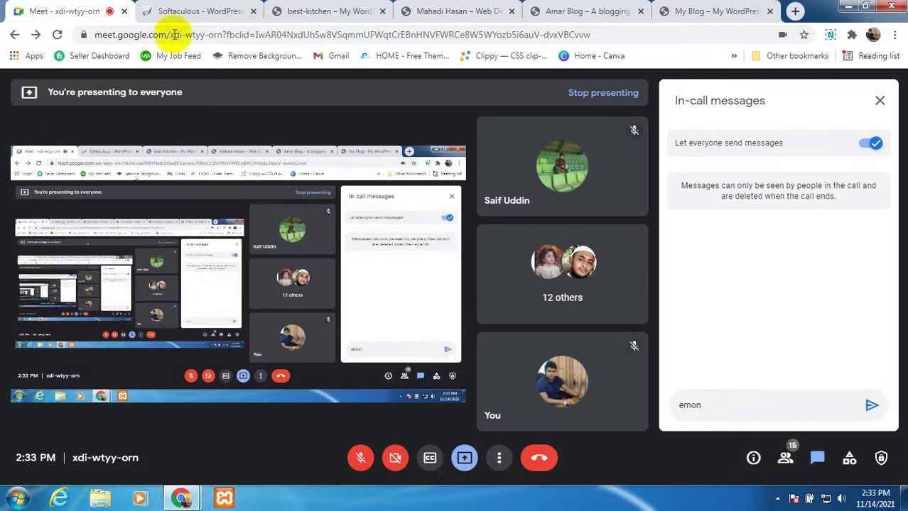
click(101, 21)
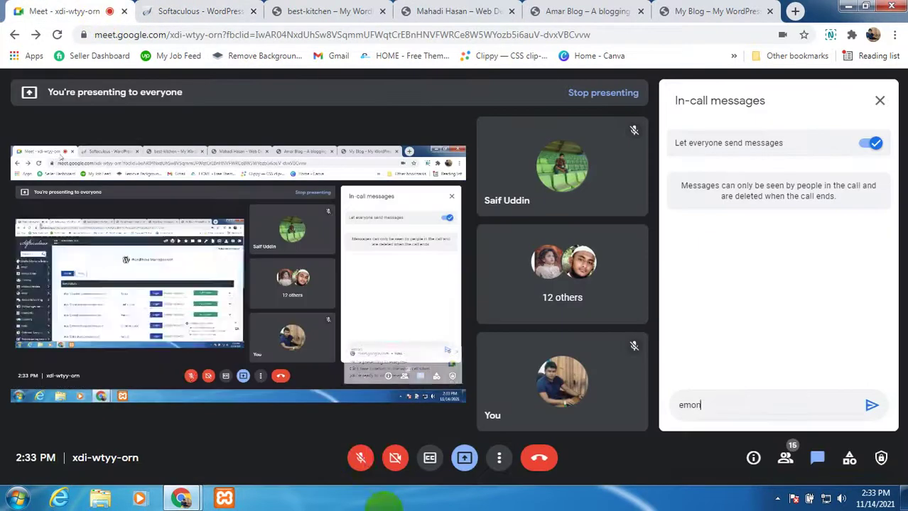
click(360, 458)
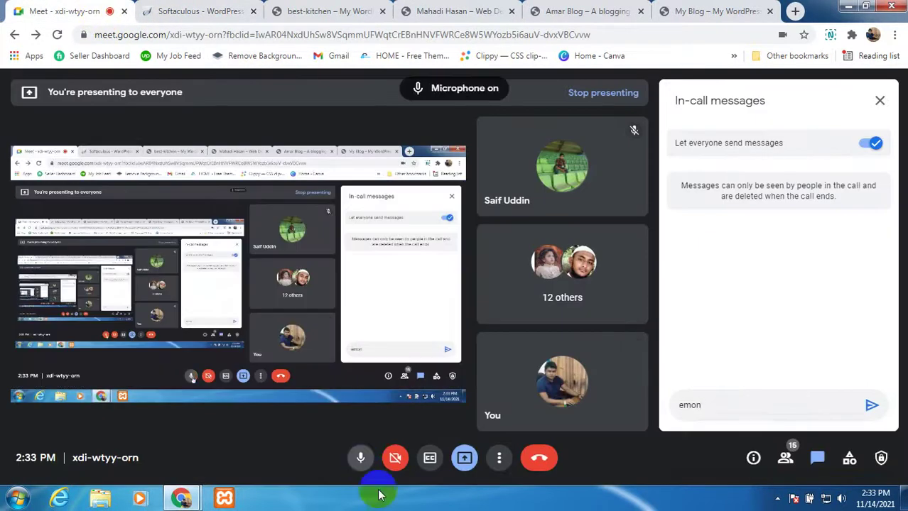
click(879, 100)
click(189, 12)
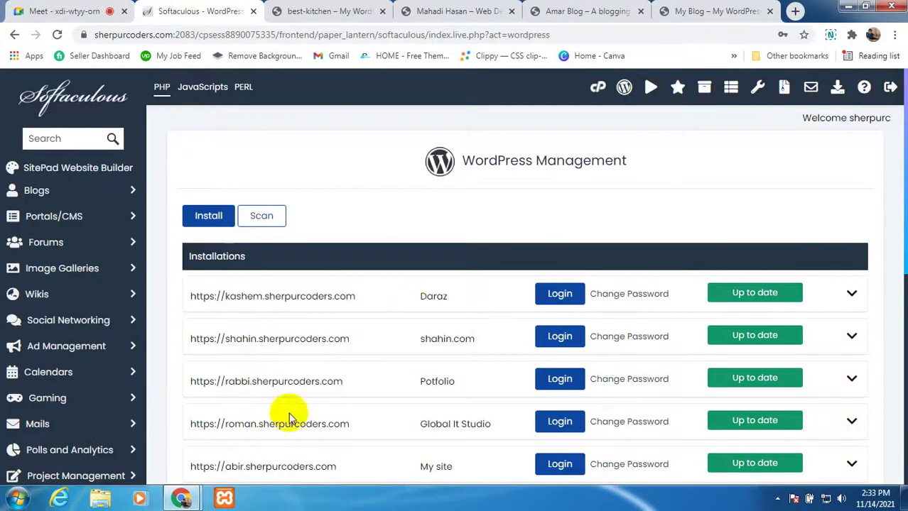
Step: Review the web designer, best-kitchen and Amar Blog student sites, reloading the Amar Blog home page
click(421, 12)
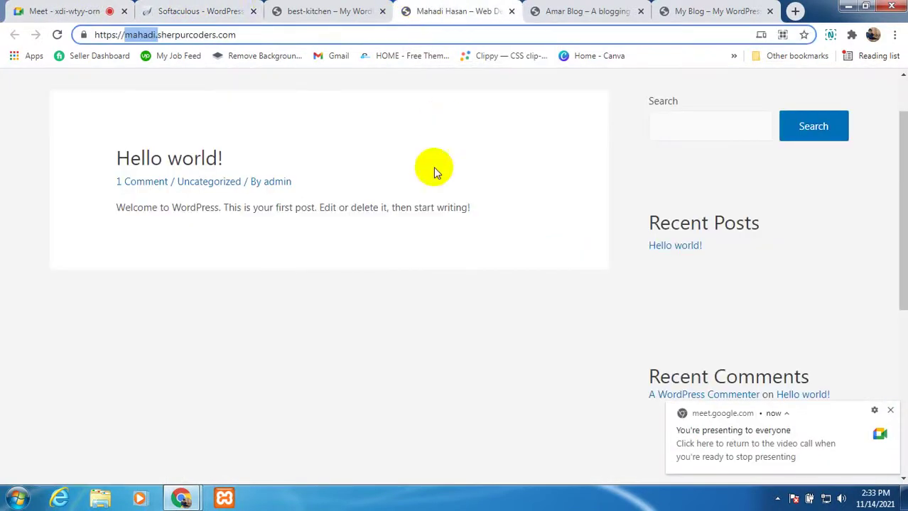
click(286, 15)
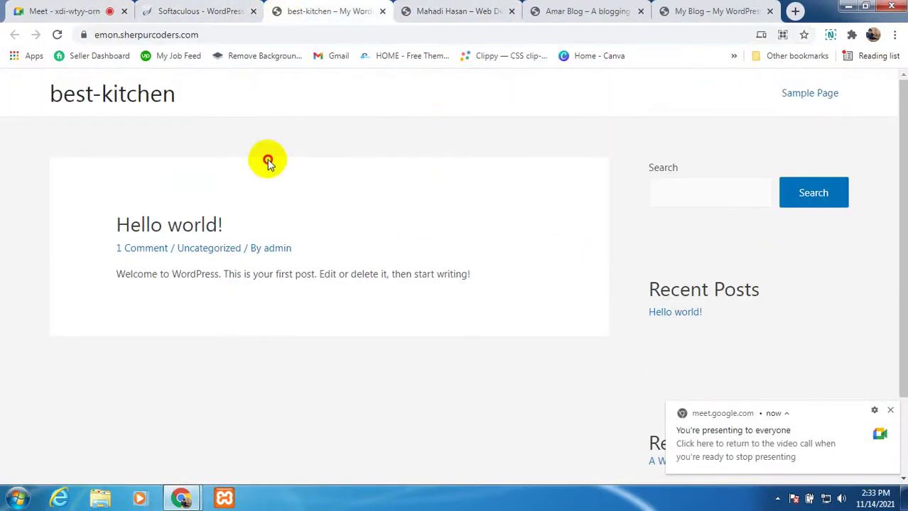
click(568, 13)
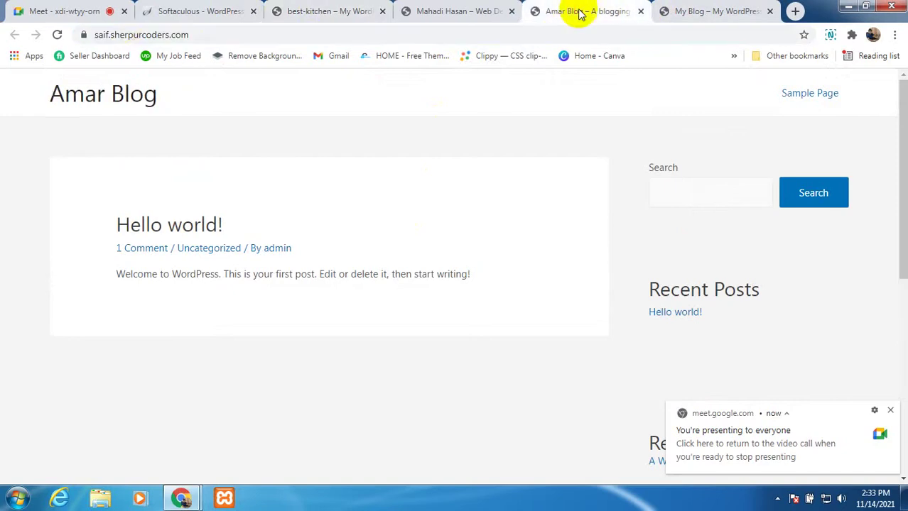
scroll(693, 384, down, 2)
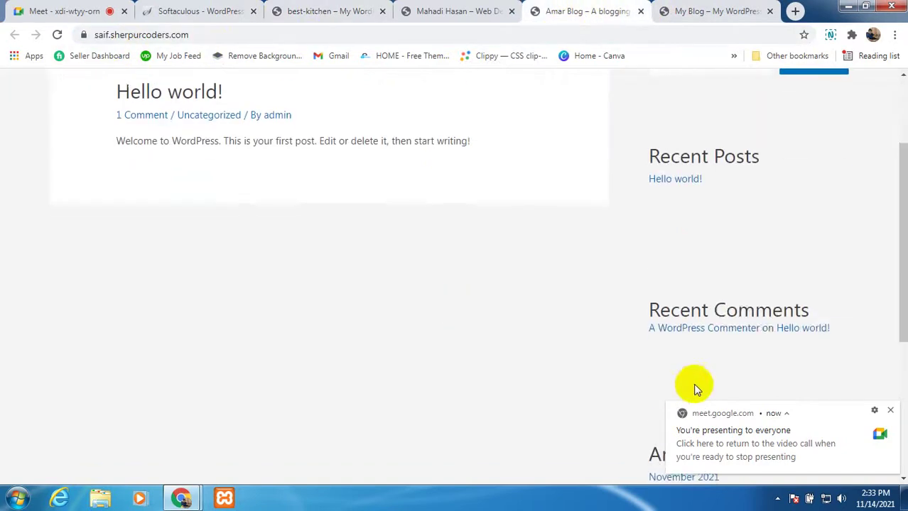
scroll(380, 346, up, 2)
click(93, 97)
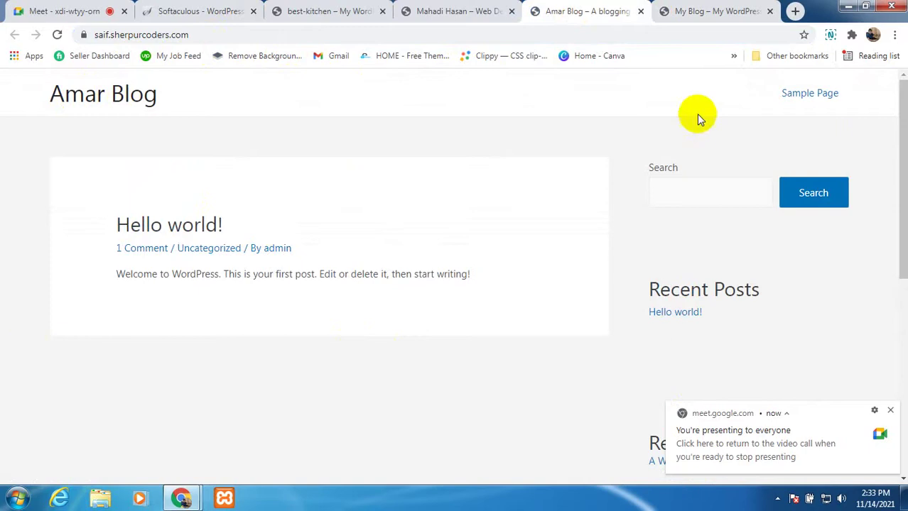
Step: Close the Amar Blog, My Blog, best-kitchen, web designer and Softaculous tabs, leaving a fresh blank tab
click(639, 12)
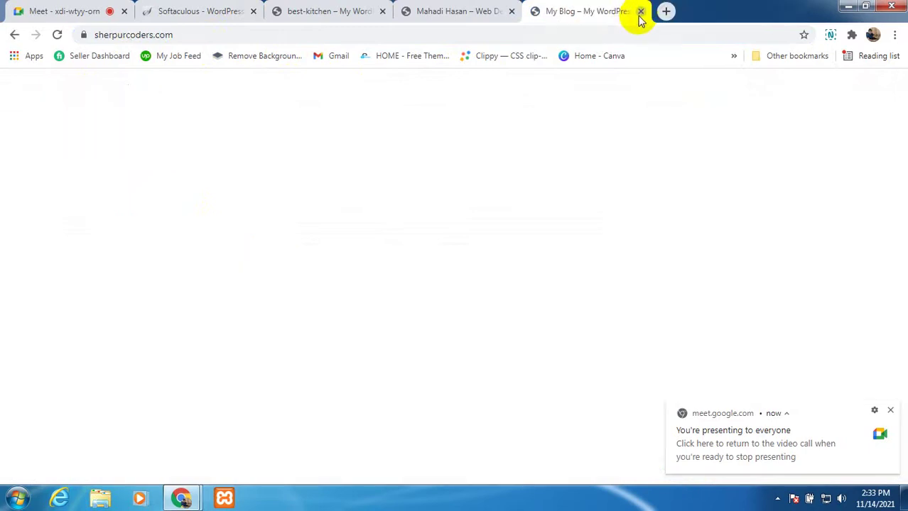
click(640, 12)
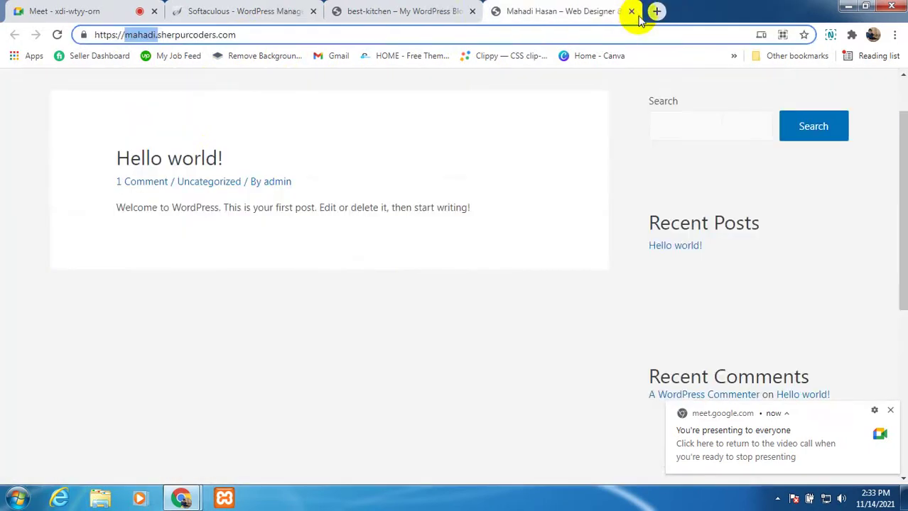
click(472, 12)
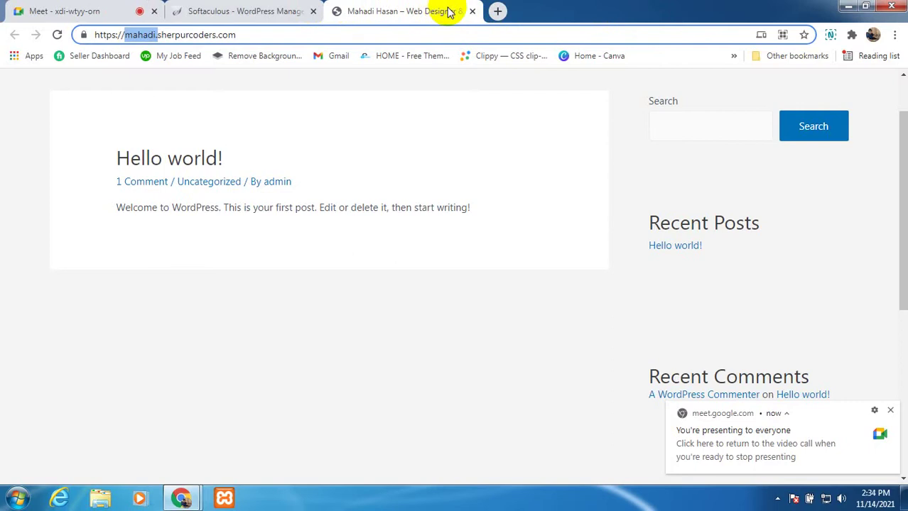
click(472, 11)
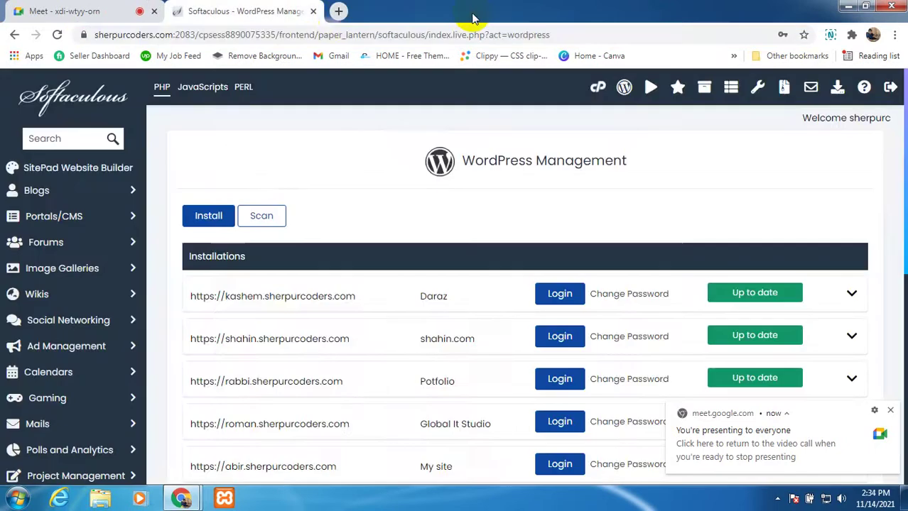
key(ctrl+t)
click(313, 11)
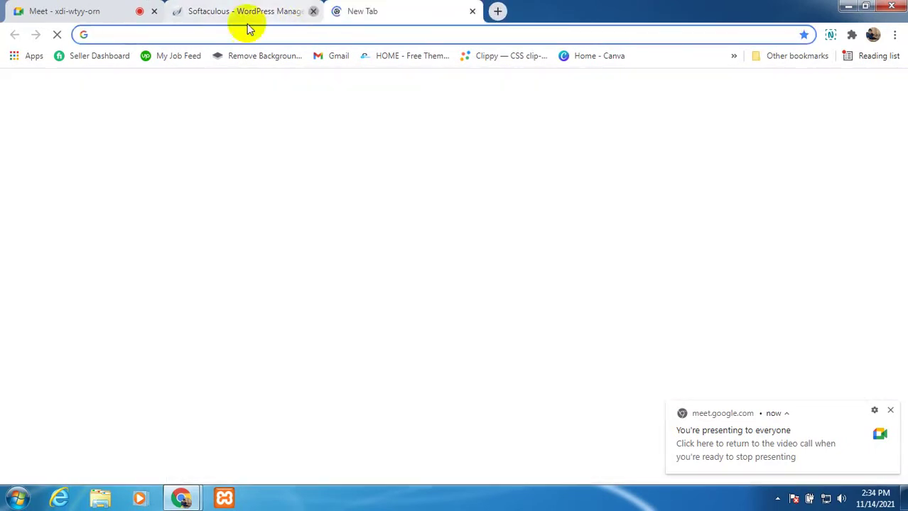
Step: Return to the Google Meet call and toggle its microphone
click(105, 12)
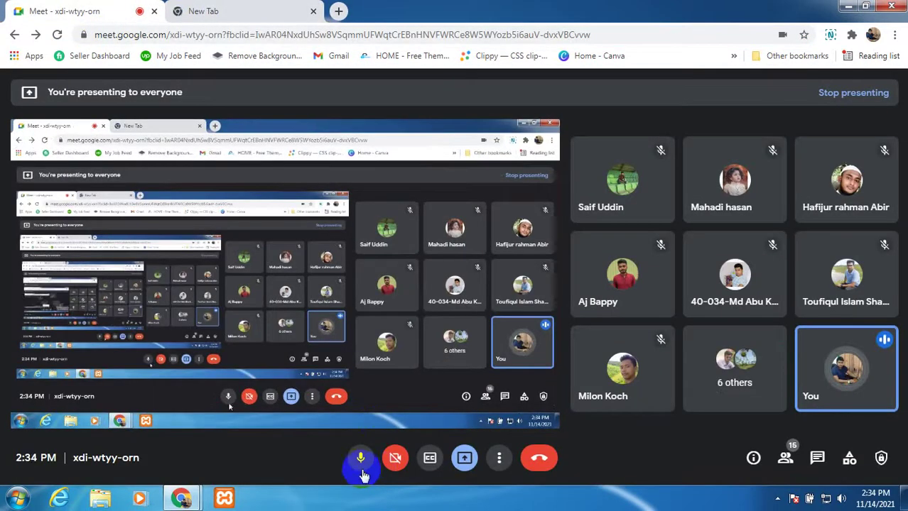
click(252, 7)
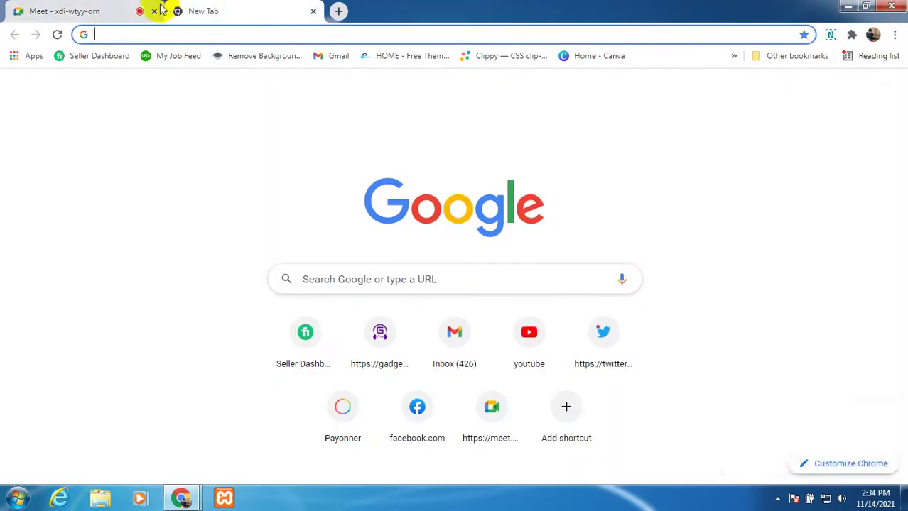
click(96, 10)
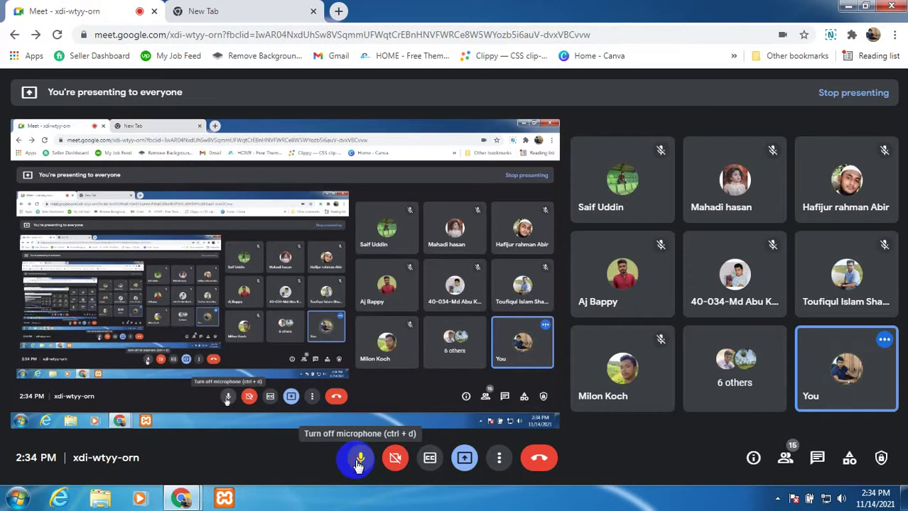
click(358, 463)
click(359, 464)
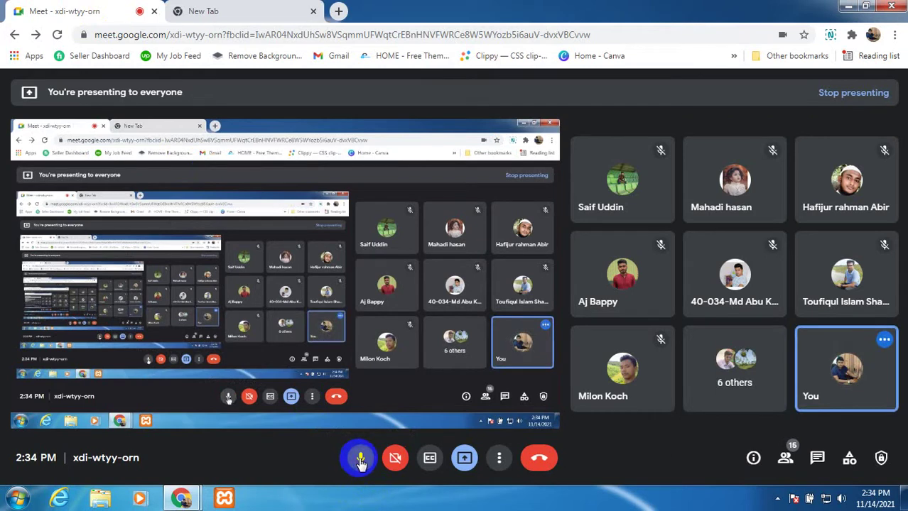
click(361, 460)
Step: Load sherpurcoders.com in the new tab from the 'sherpur' address-bar suggestion
click(206, 11)
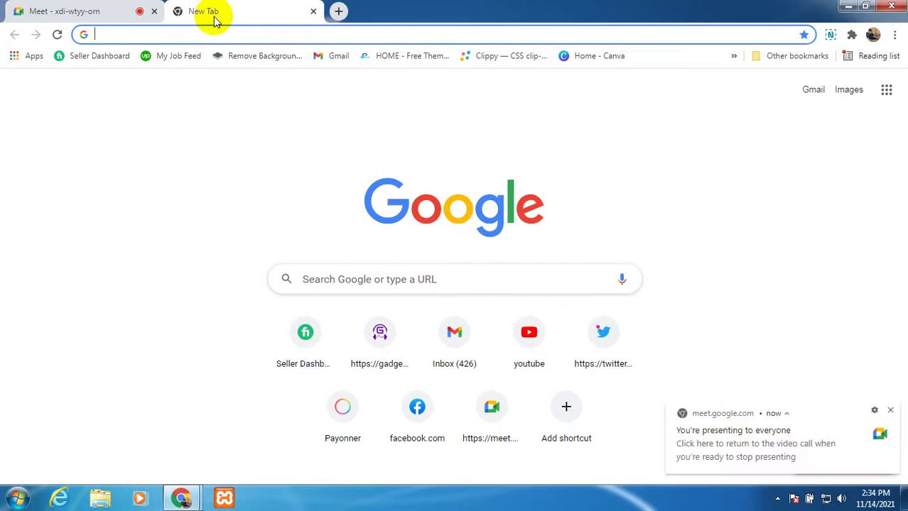
text(sh)
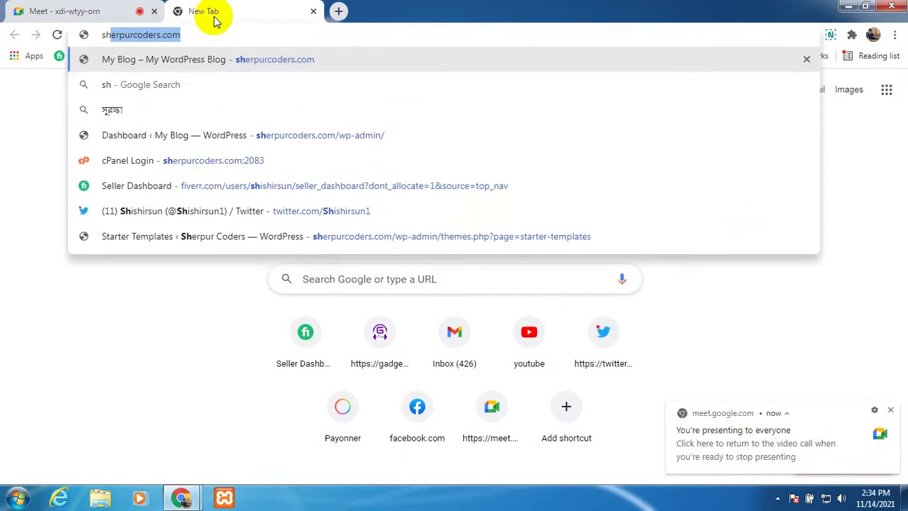
text(erpur)
key(Return)
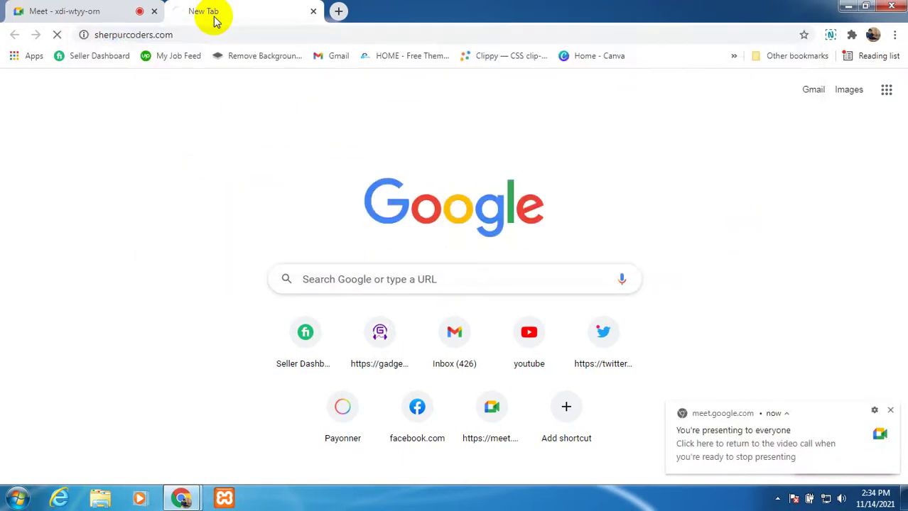
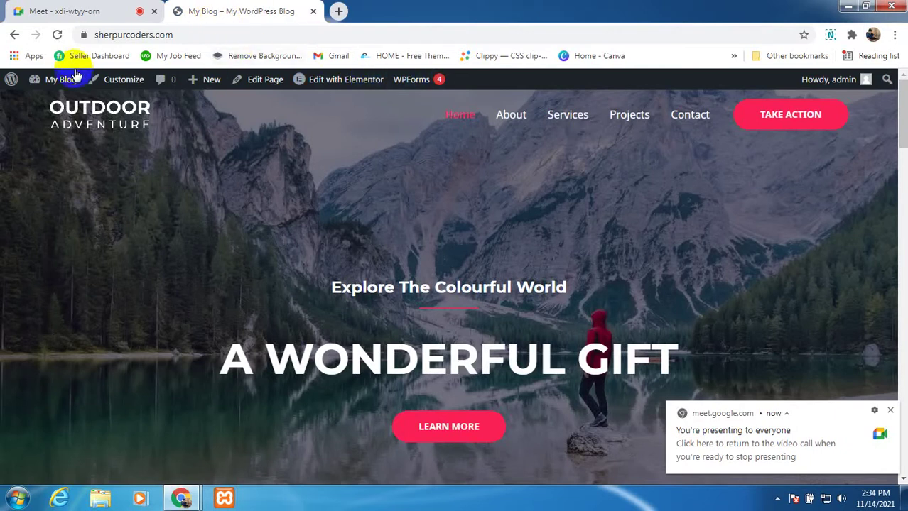
Step: Open the blog's admin Dashboard from the My Blog admin-bar menu
mouse_move(58, 84)
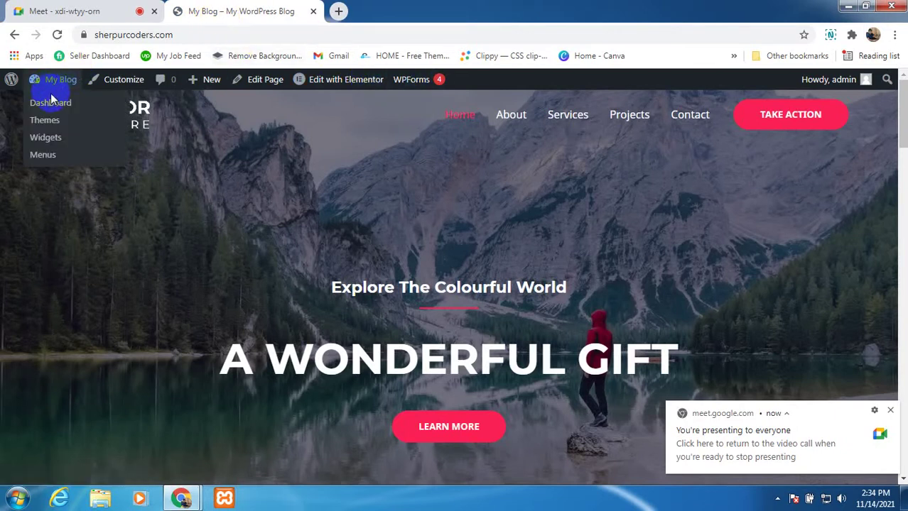
click(52, 104)
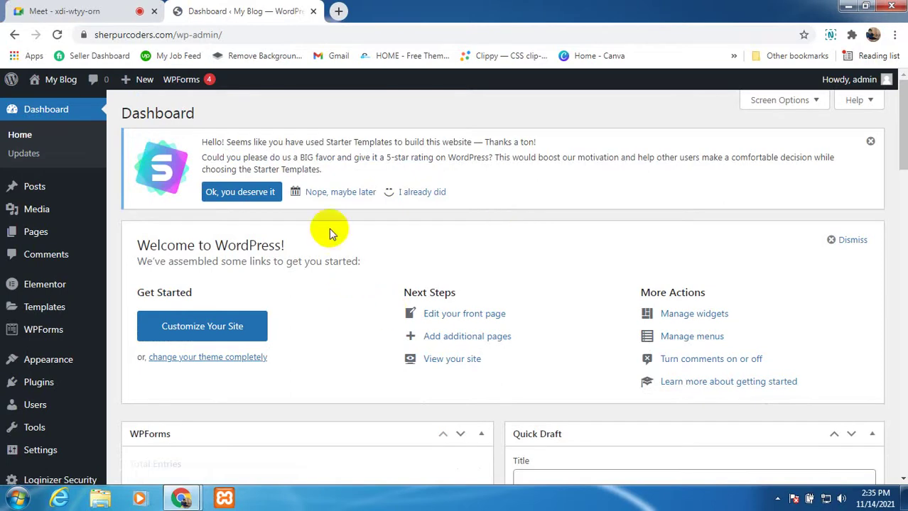
scroll(290, 248, down, 3)
scroll(287, 264, up, 3)
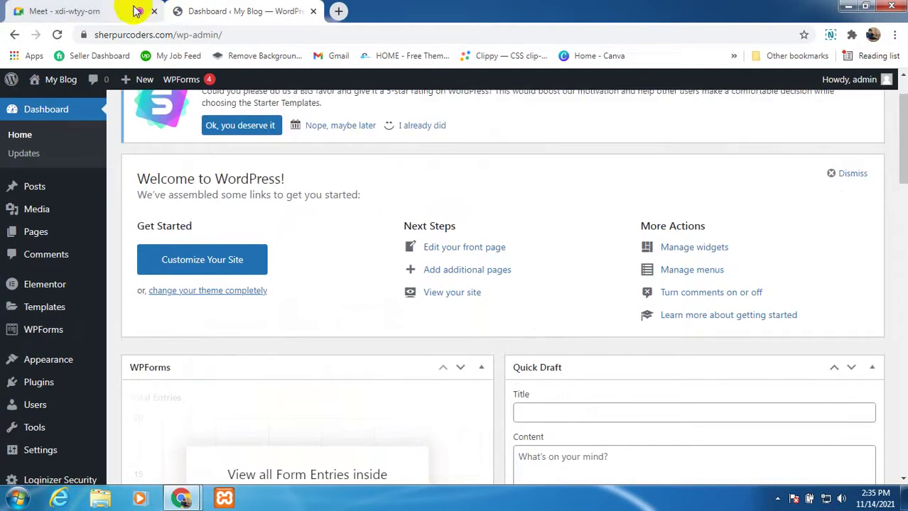
Step: Dismiss Meet's muted-microphone reminder, return to the Dashboard and bring up link options for All Pages
click(135, 10)
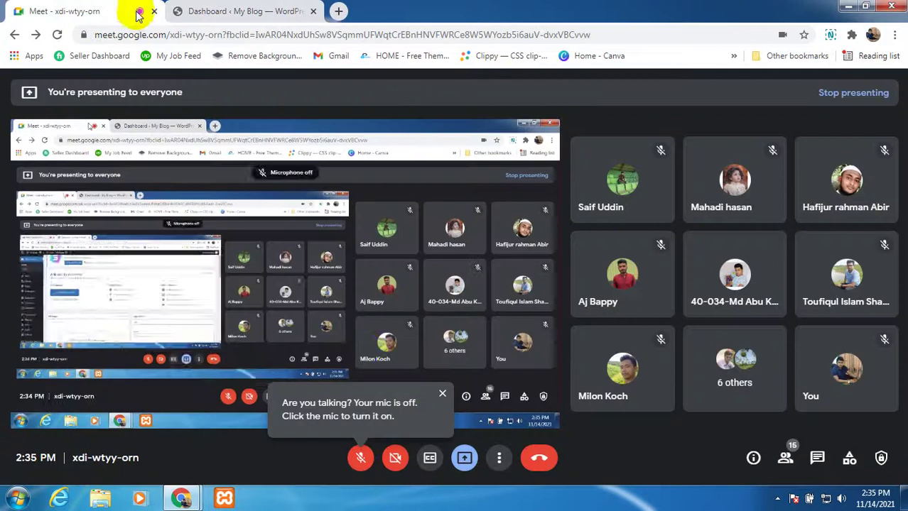
click(441, 395)
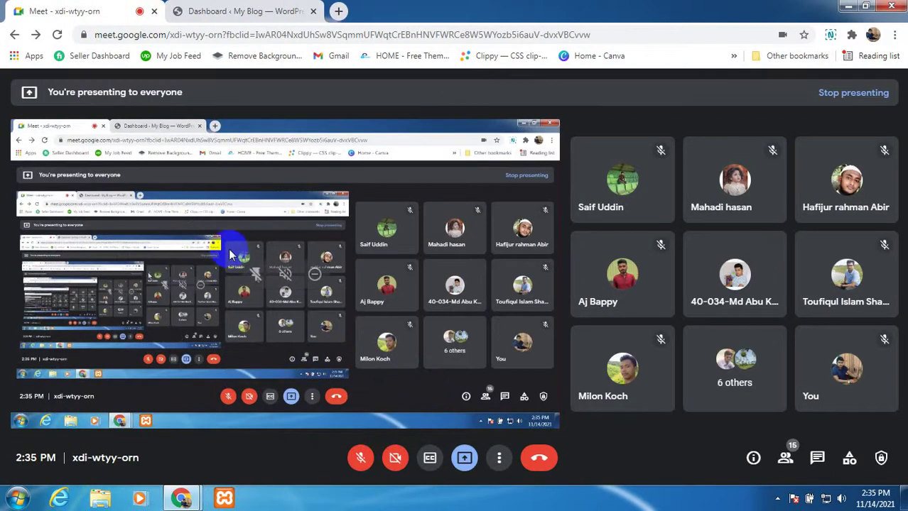
click(217, 8)
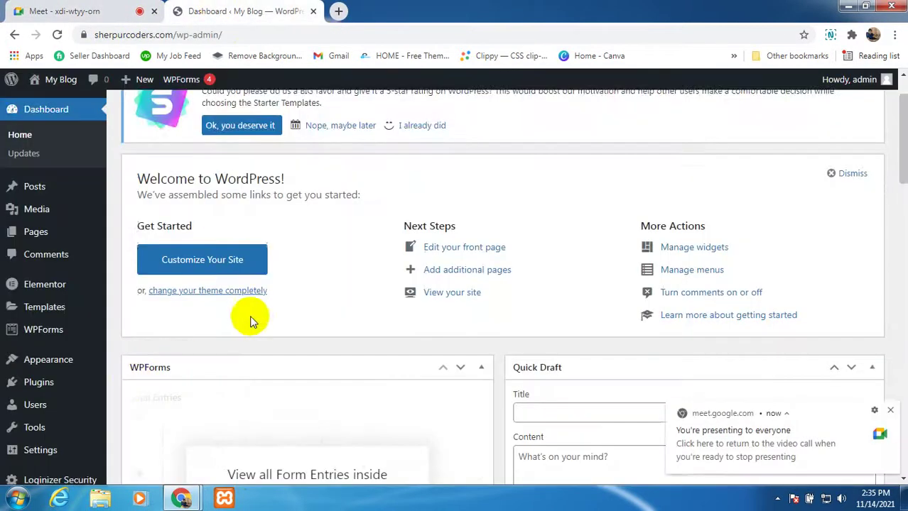
scroll(252, 317, down, 2)
scroll(300, 245, up, 3)
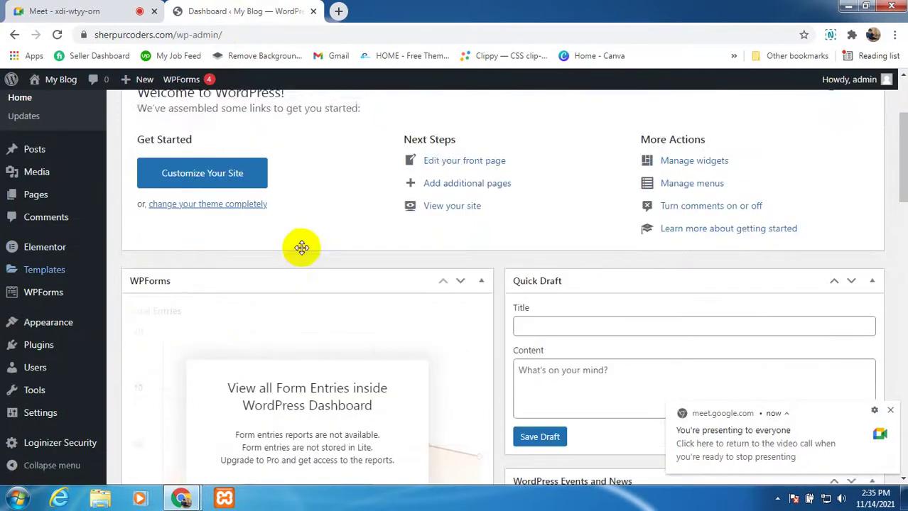
mouse_move(36, 240)
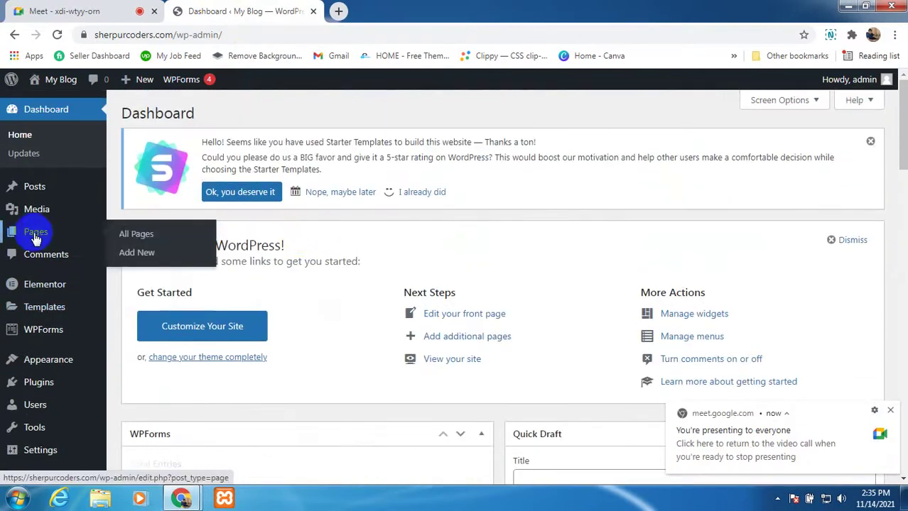
right_click(127, 237)
Step: Open All Pages in a new tab, unmute in Meet, then return to the Dashboard
click(141, 247)
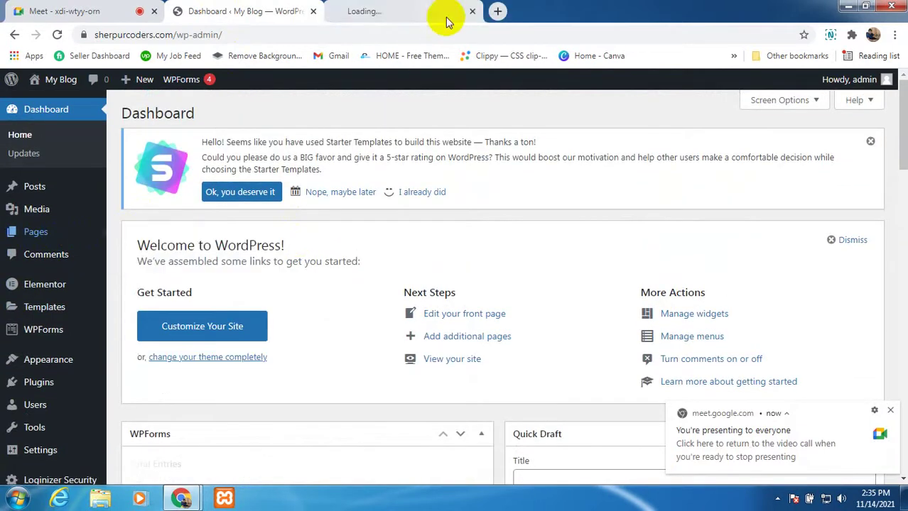
click(410, 20)
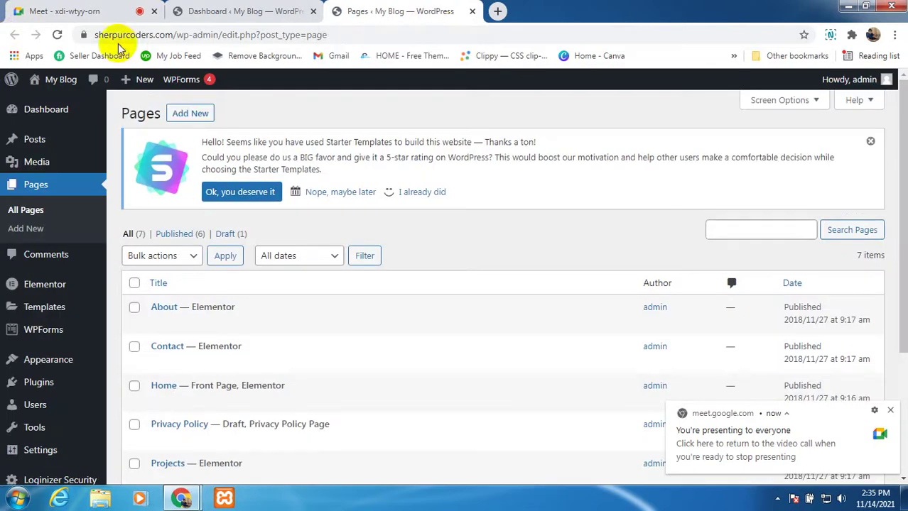
click(103, 14)
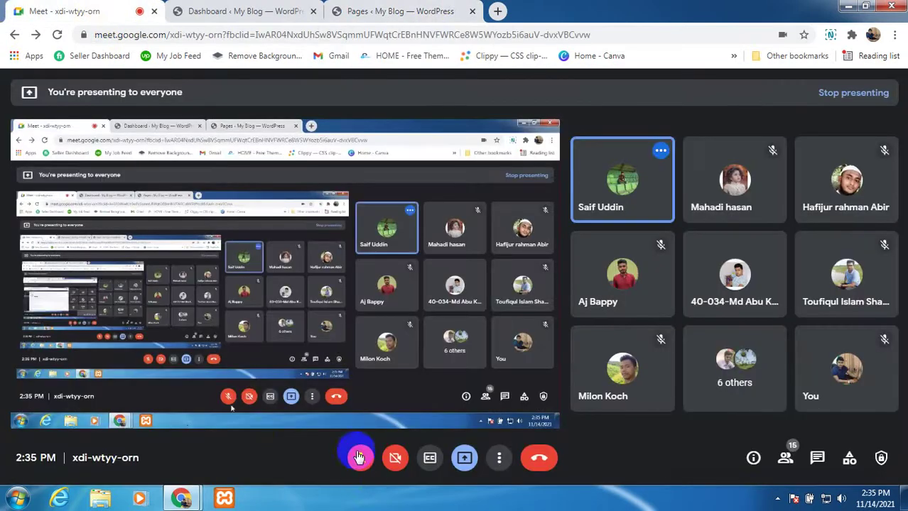
click(360, 459)
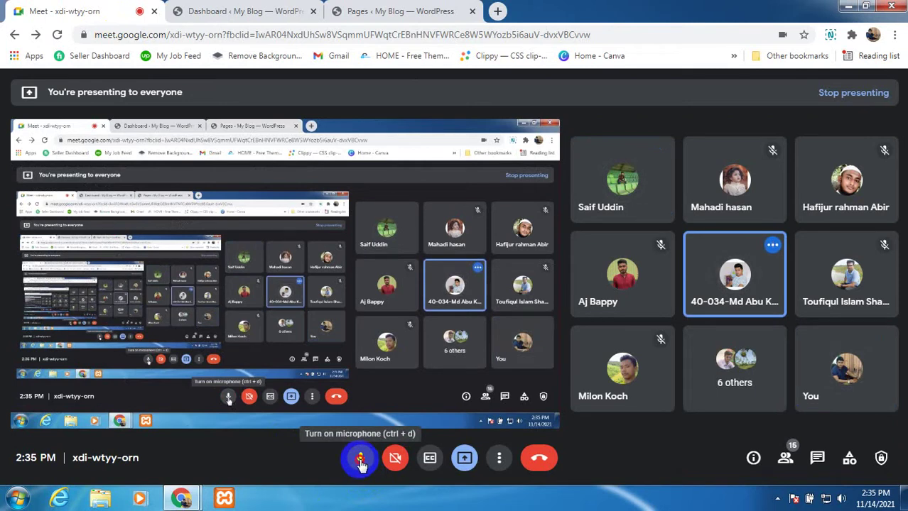
click(190, 13)
drag(172, 34, 74, 37)
key(ctrl+c)
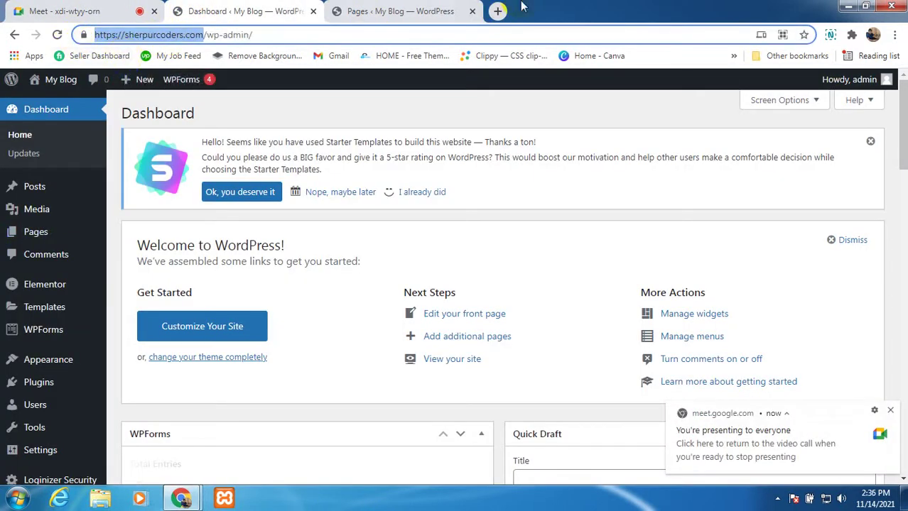
Step: Open the Amar Blog site at saif.sherpurcoders.com in a new browser tab
click(498, 12)
key(ctrl+v)
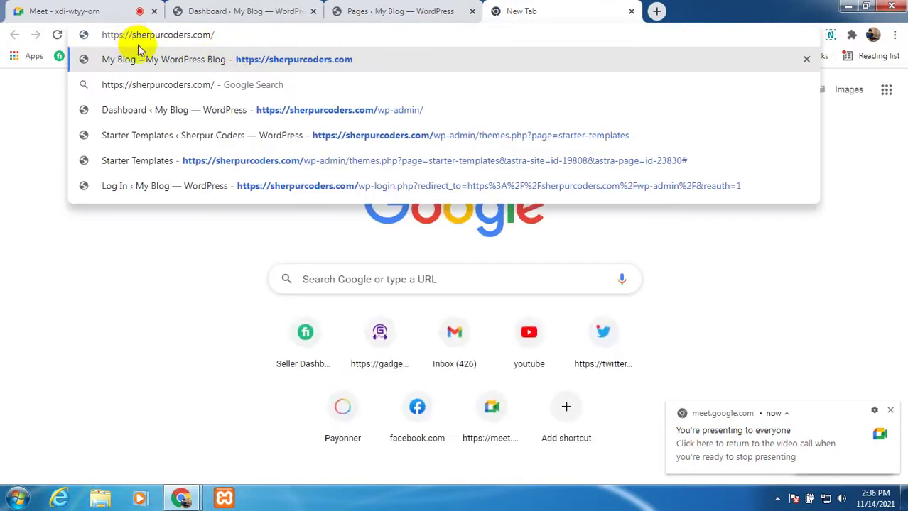
text(saif.)
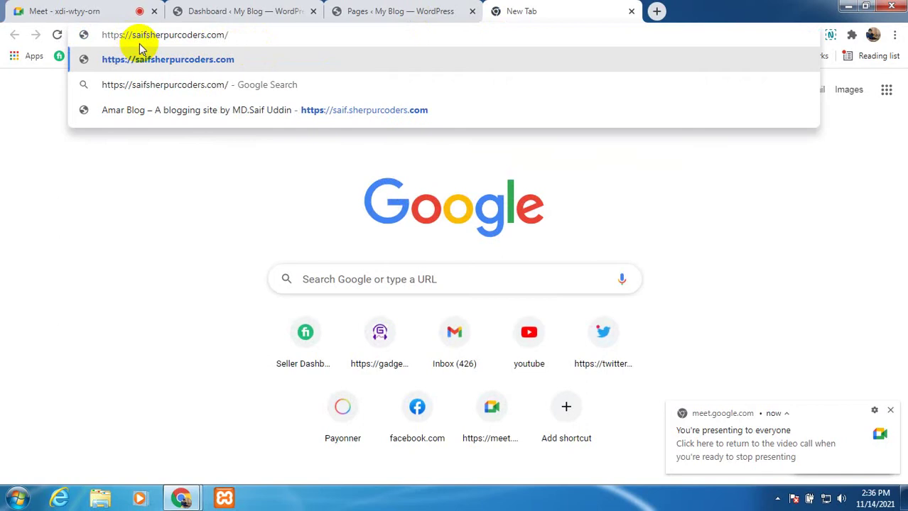
click(280, 109)
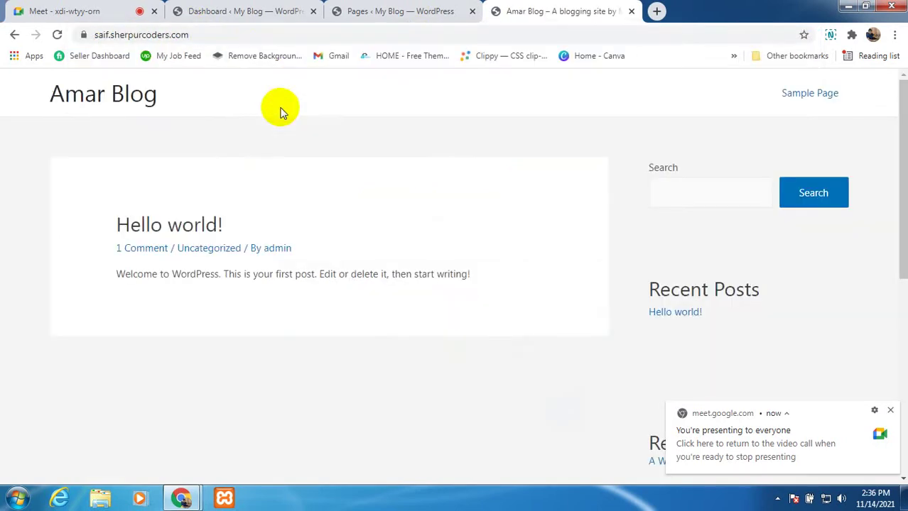
Step: Unmute in Meet, return to Amar Blog, select its address and dismiss the presenting notification
click(124, 16)
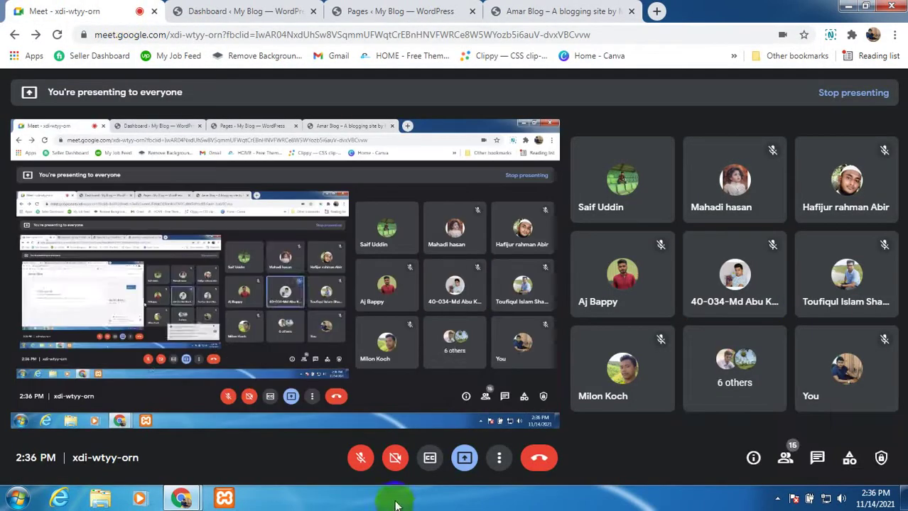
click(360, 458)
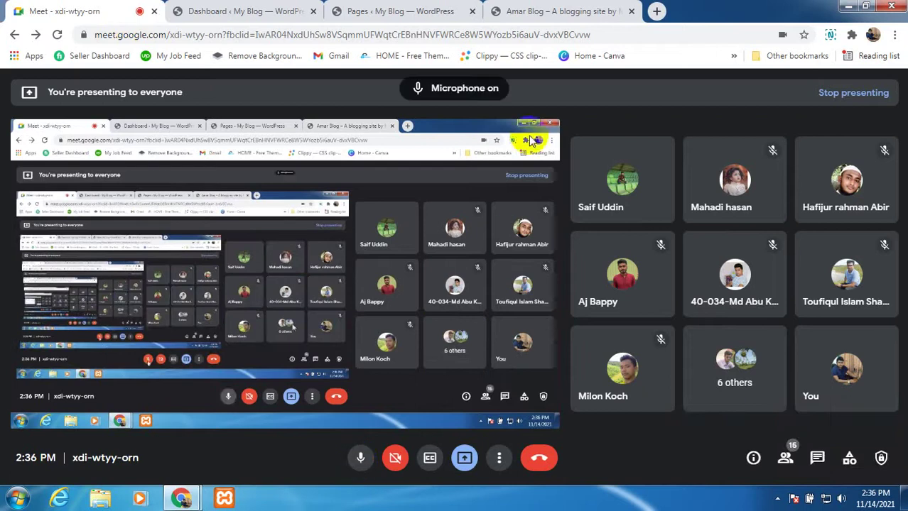
click(551, 9)
click(197, 37)
drag(196, 37, 89, 37)
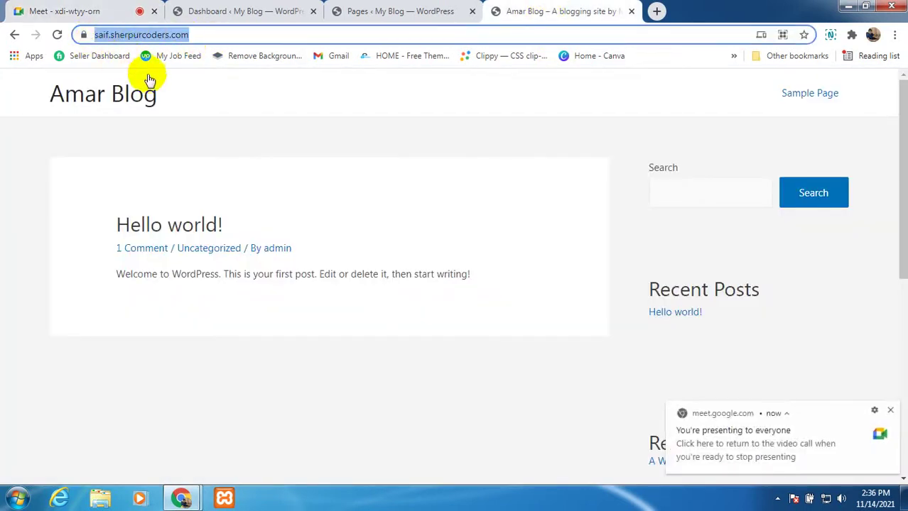
click(247, 98)
click(189, 33)
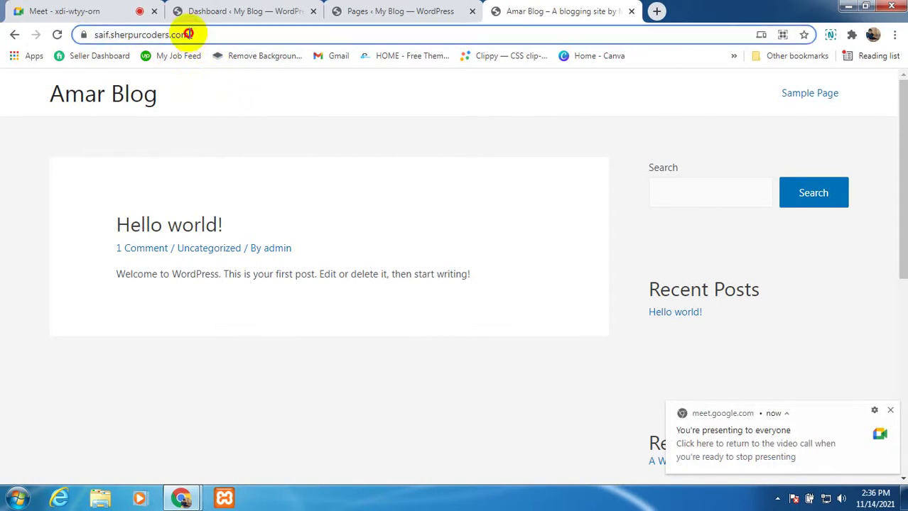
drag(188, 33, 85, 36)
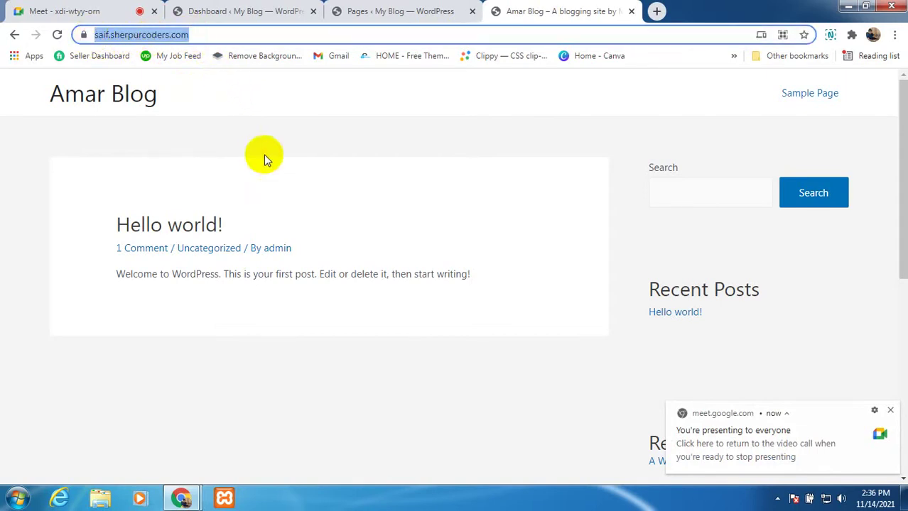
click(279, 142)
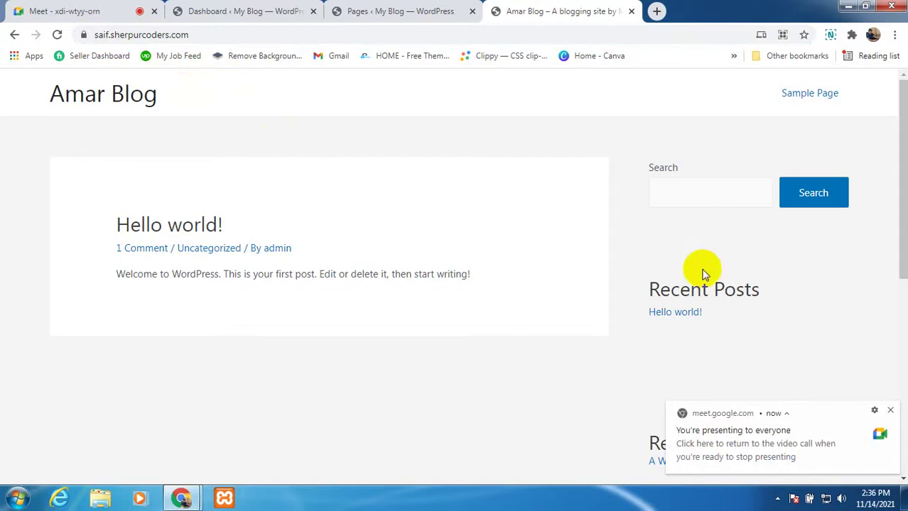
click(890, 412)
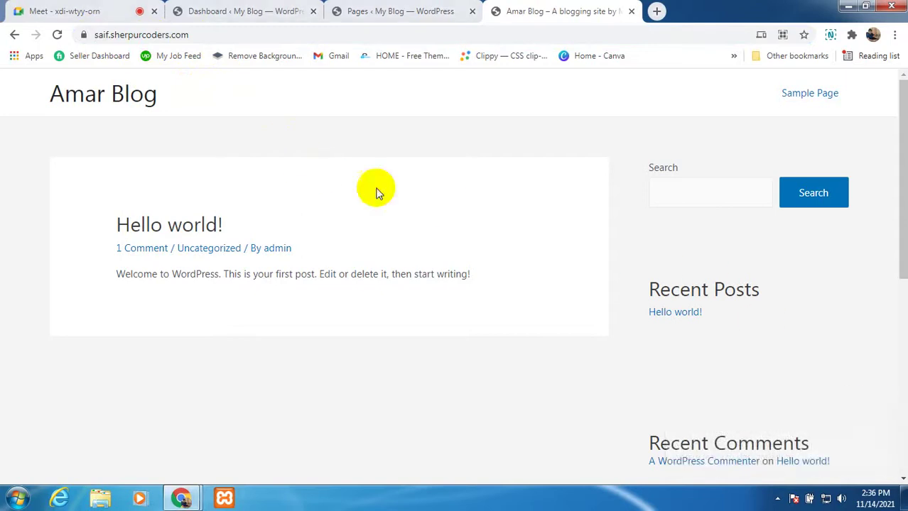
Step: Reload the Amar Blog home page and select its full web address
click(105, 95)
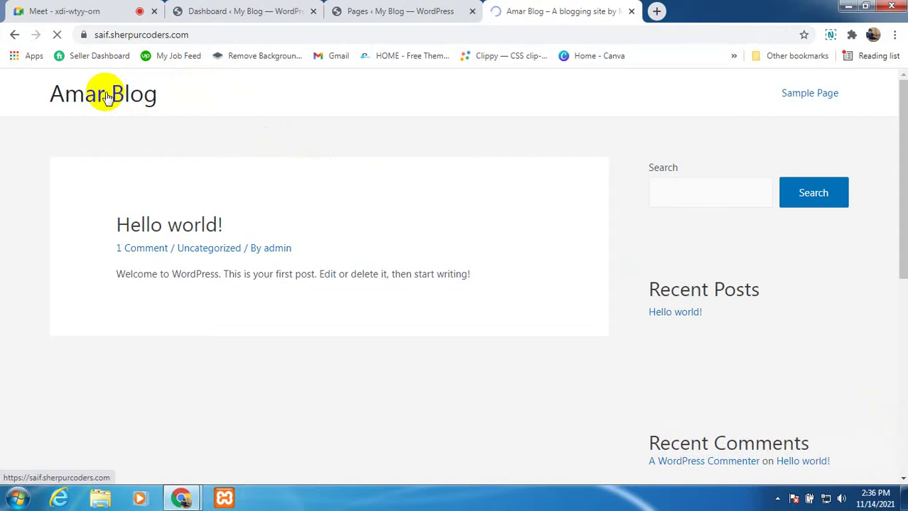
click(203, 35)
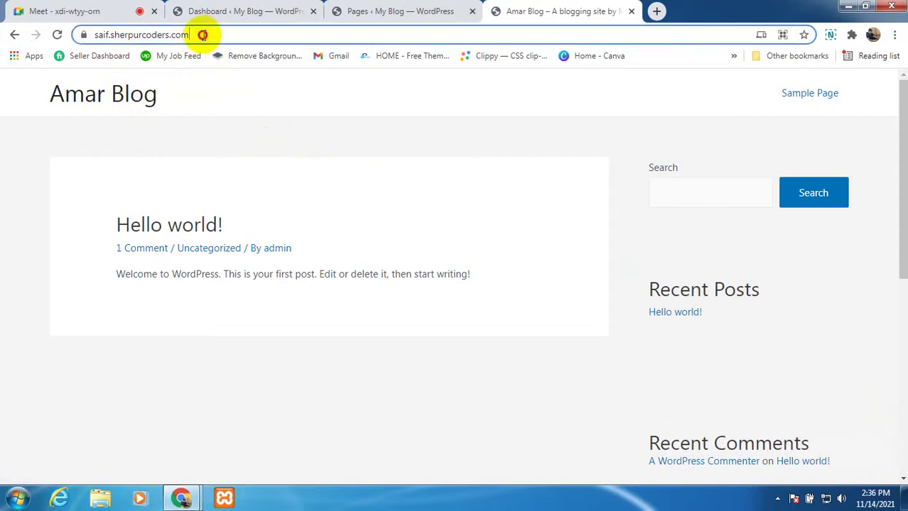
drag(203, 34, 61, 33)
click(229, 98)
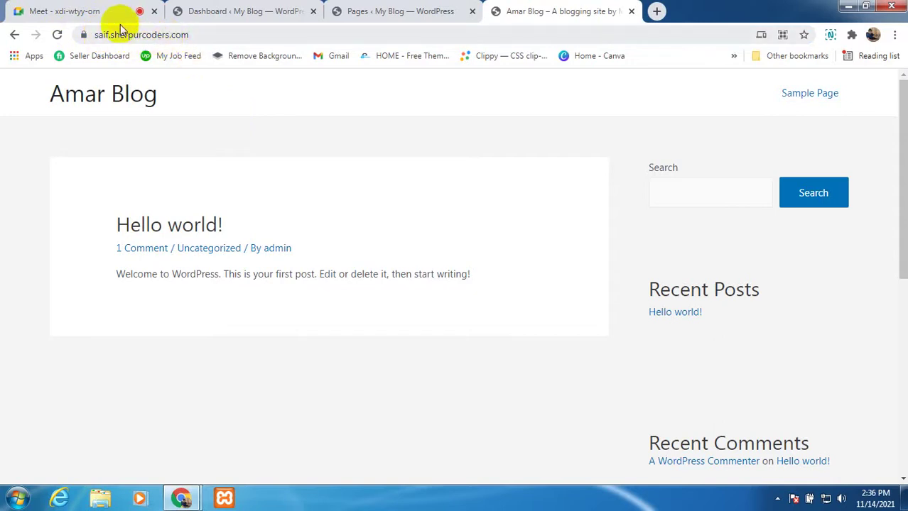
scroll(366, 285, down, 5)
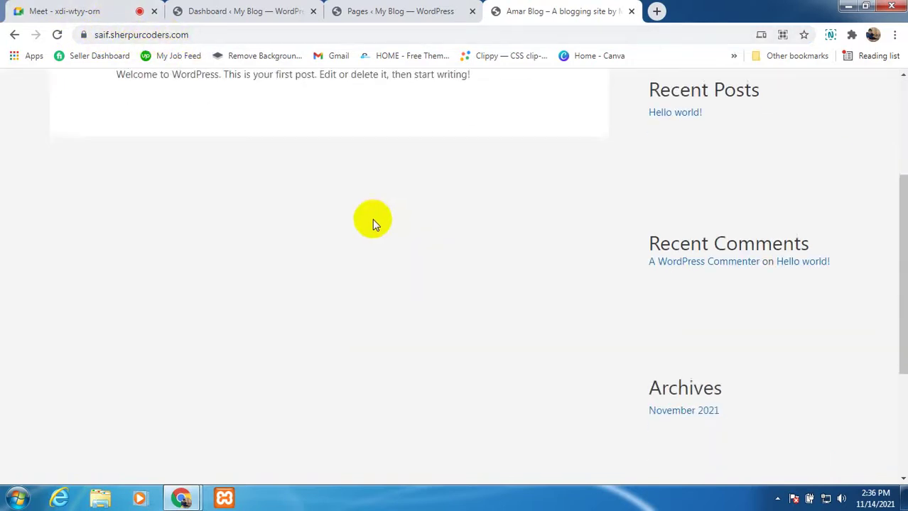
scroll(247, 197, up, 4)
scroll(213, 199, up, 1)
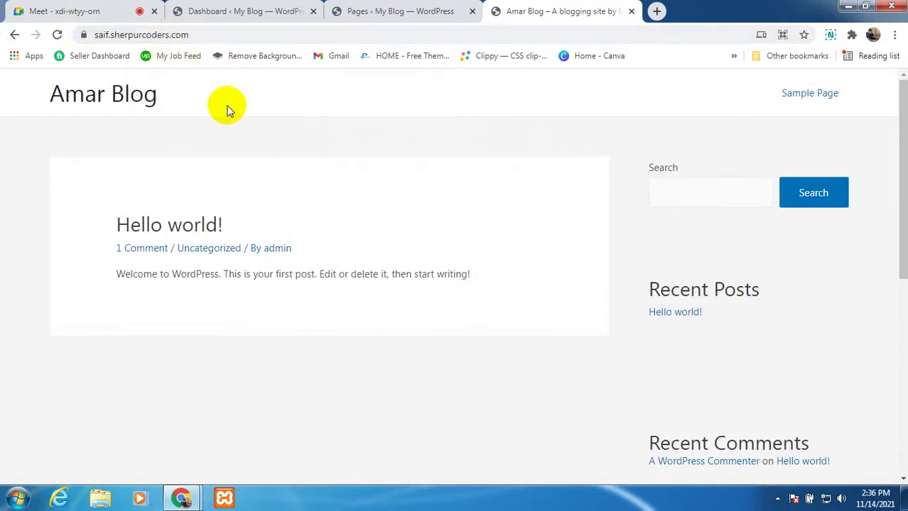
click(121, 33)
Step: Copy the Amar Blog address and mute the microphone in the Meet call
right_click(125, 36)
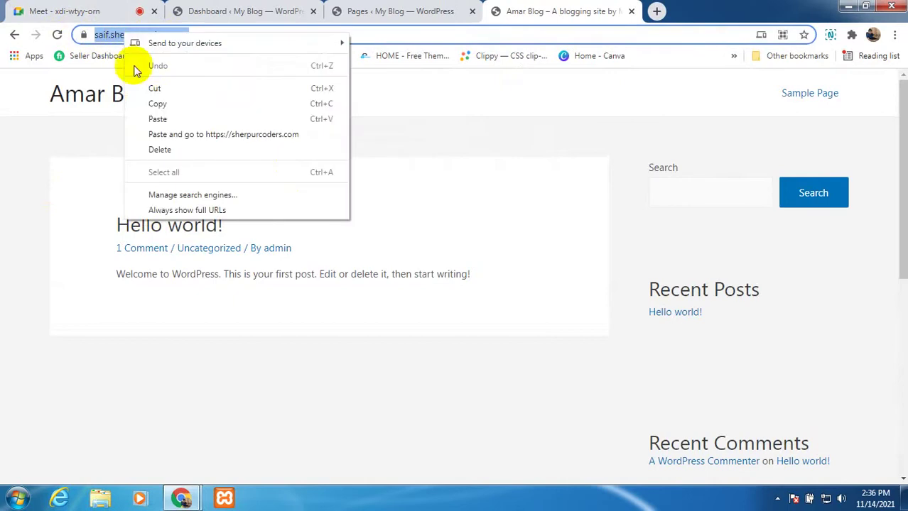
click(152, 103)
click(106, 10)
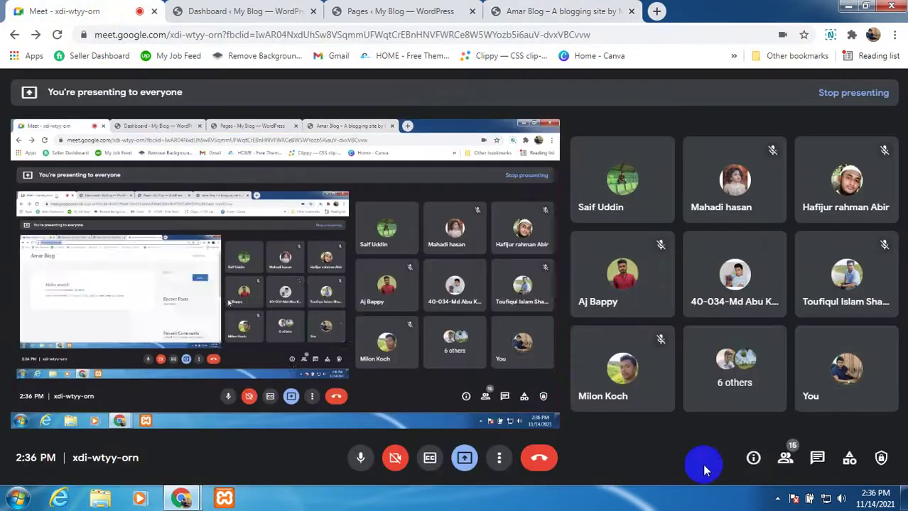
click(400, 456)
click(357, 455)
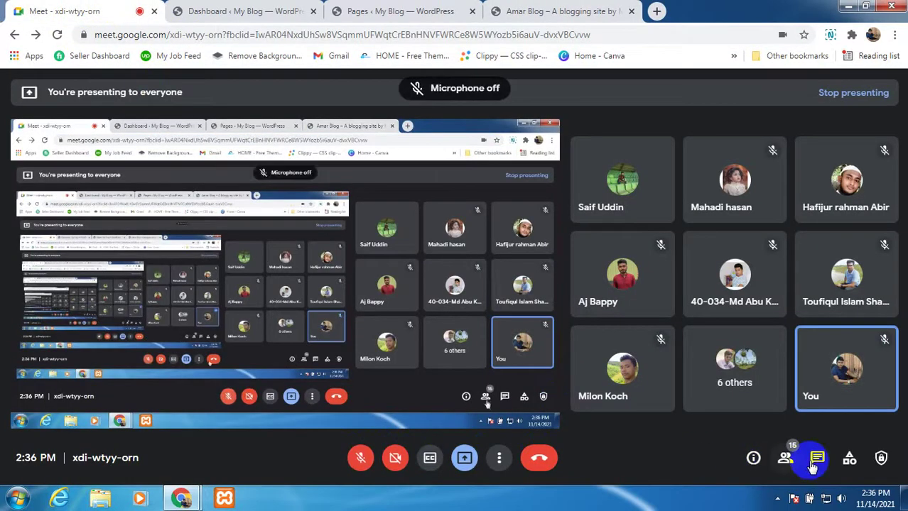
click(815, 458)
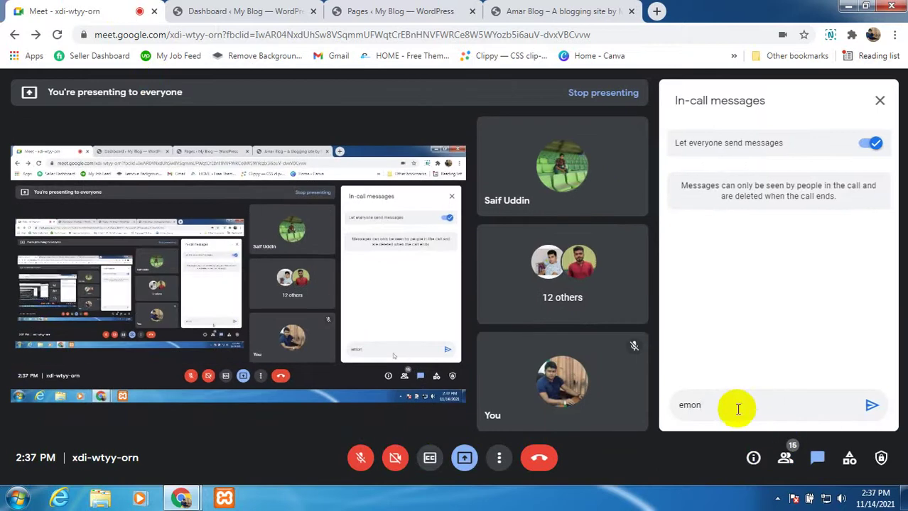
Step: Send the saif.sherpurcoders.com link in Meet chat, unmute, and return to Amar Blog
drag(702, 405, 677, 406)
key(ctrl+v)
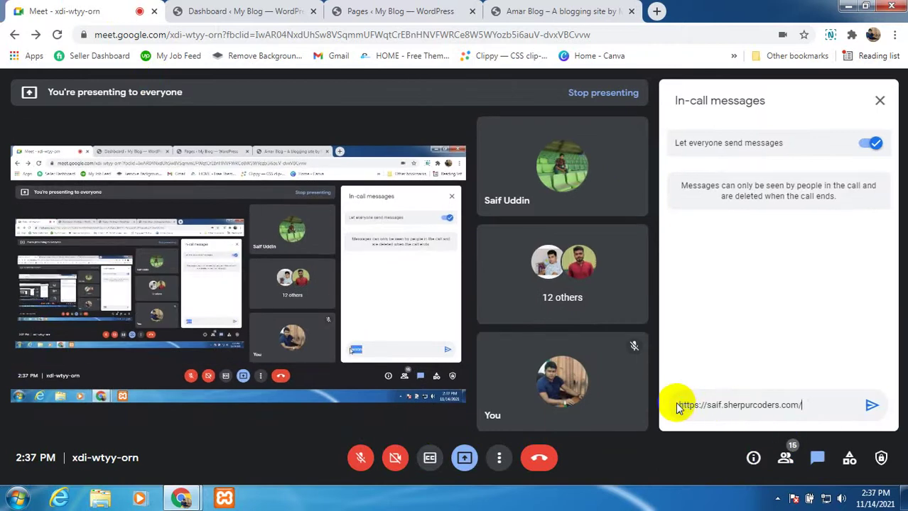
click(870, 406)
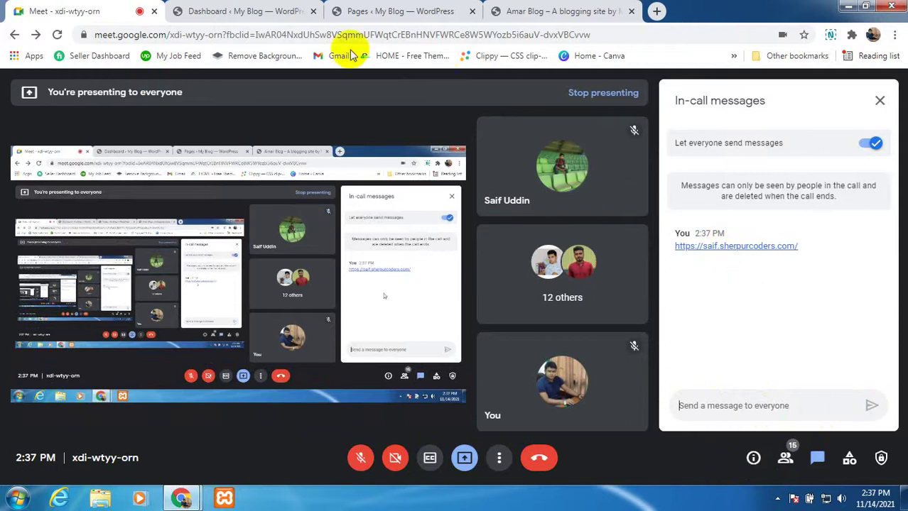
click(361, 460)
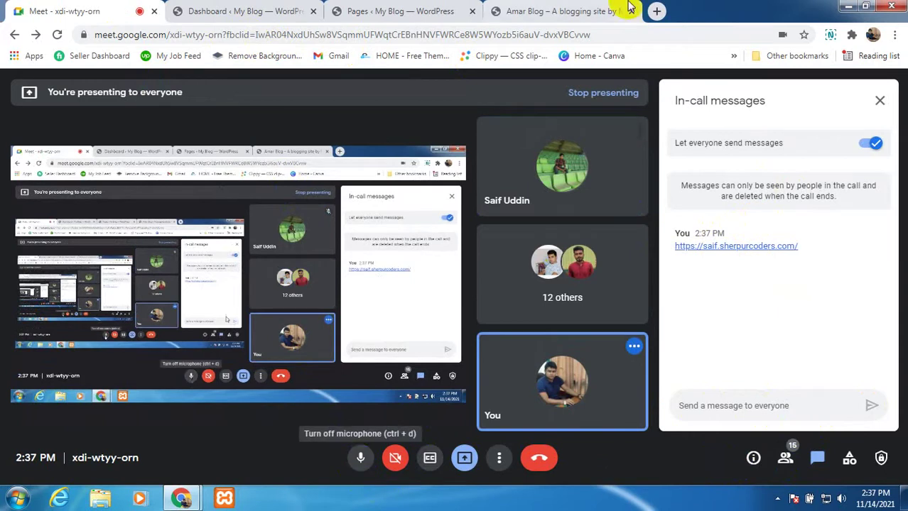
click(579, 10)
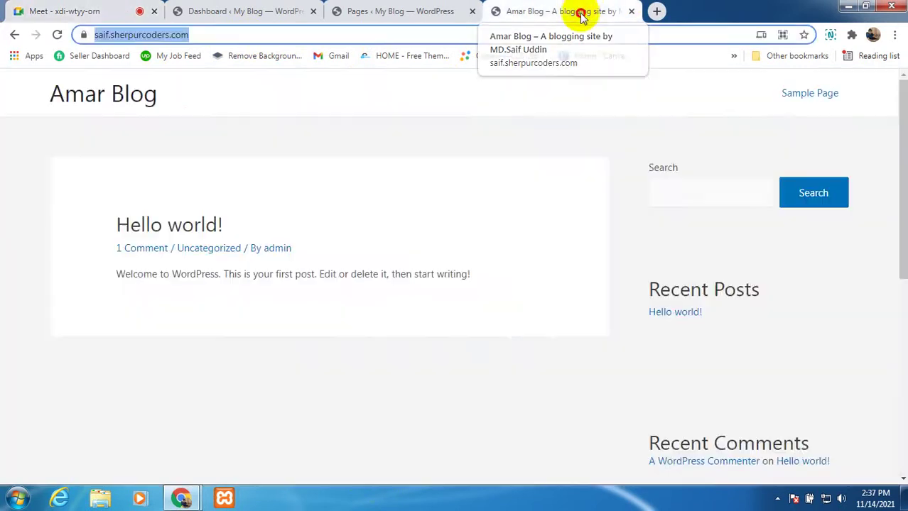
Step: Close the Amar Blog tab and switch over to the Pages list tab
click(632, 11)
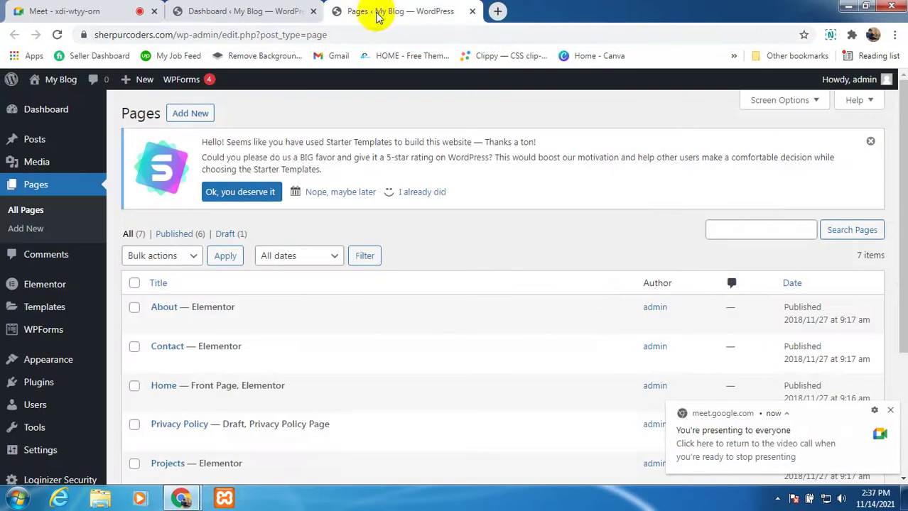
click(253, 12)
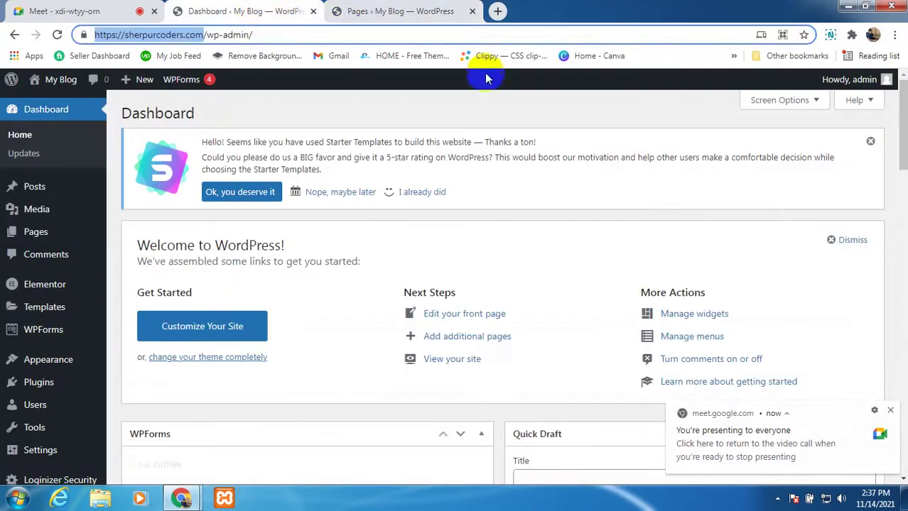
click(441, 102)
click(362, 7)
Step: Scroll through the seven pages, including About, Contact, Home and Sample Page
scroll(212, 294, down, 3)
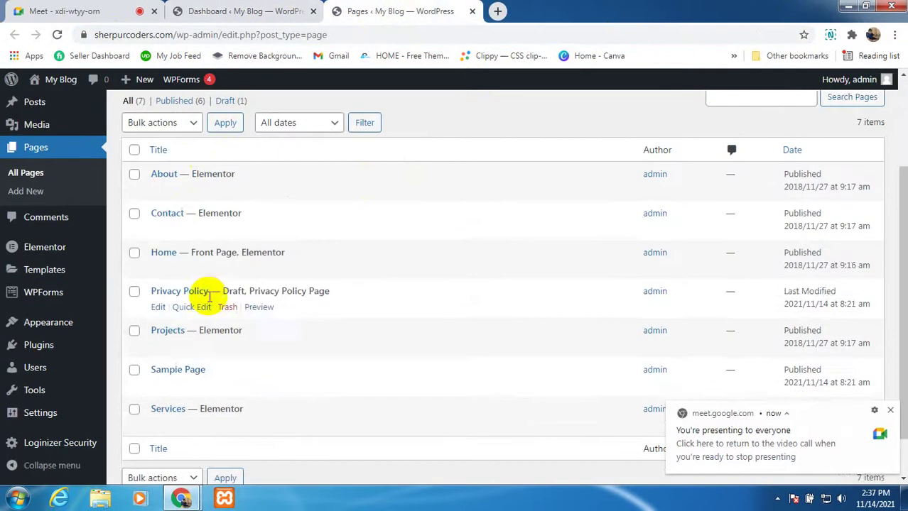
scroll(188, 354, up, 2)
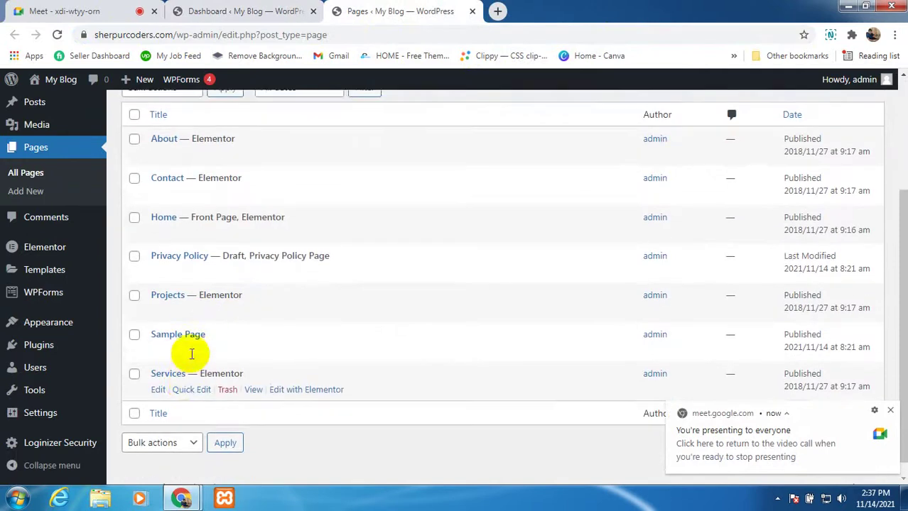
scroll(197, 304, down, 2)
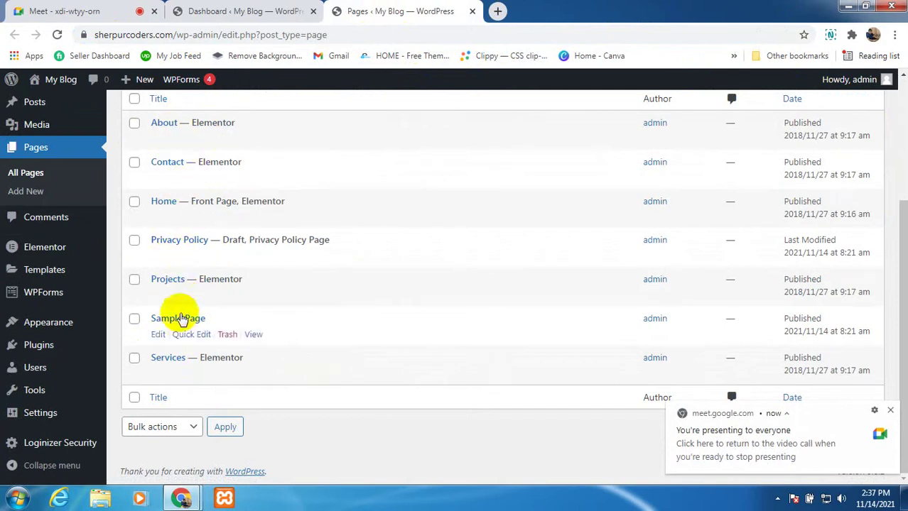
scroll(181, 352, up, 3)
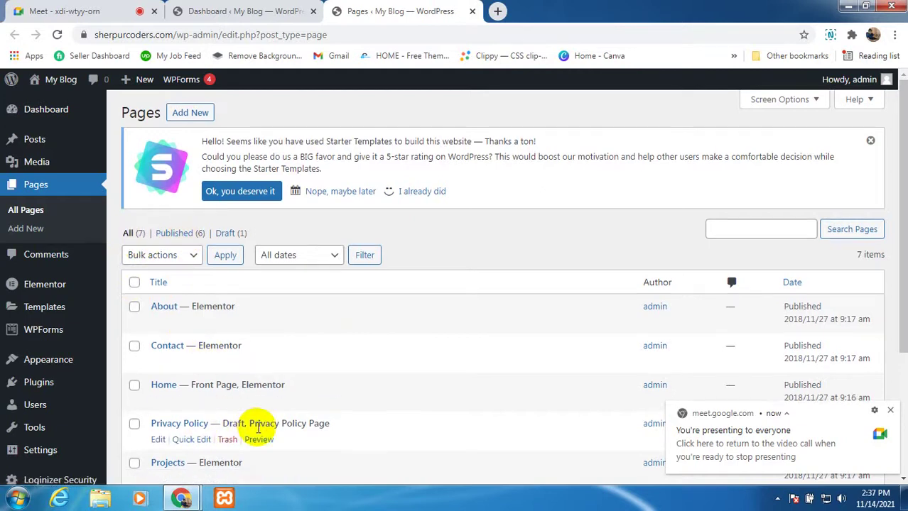
scroll(252, 419, down, 1)
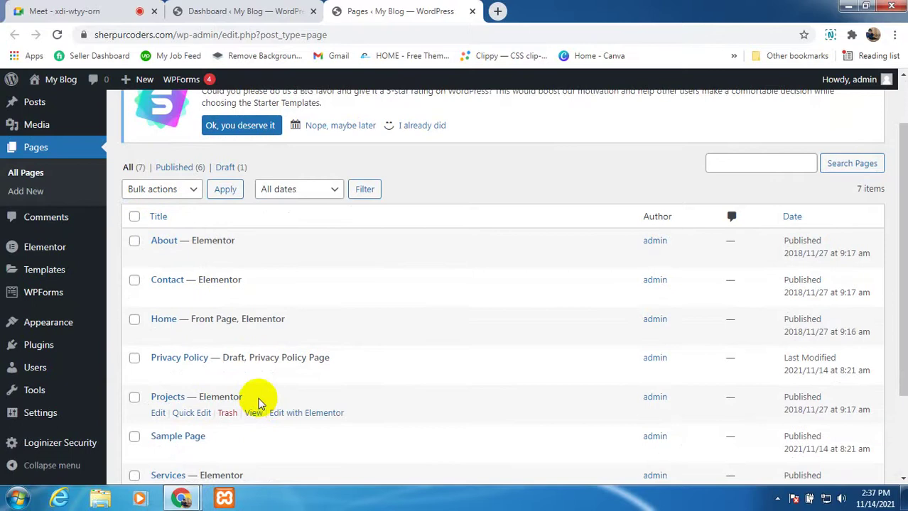
scroll(270, 371, up, 1)
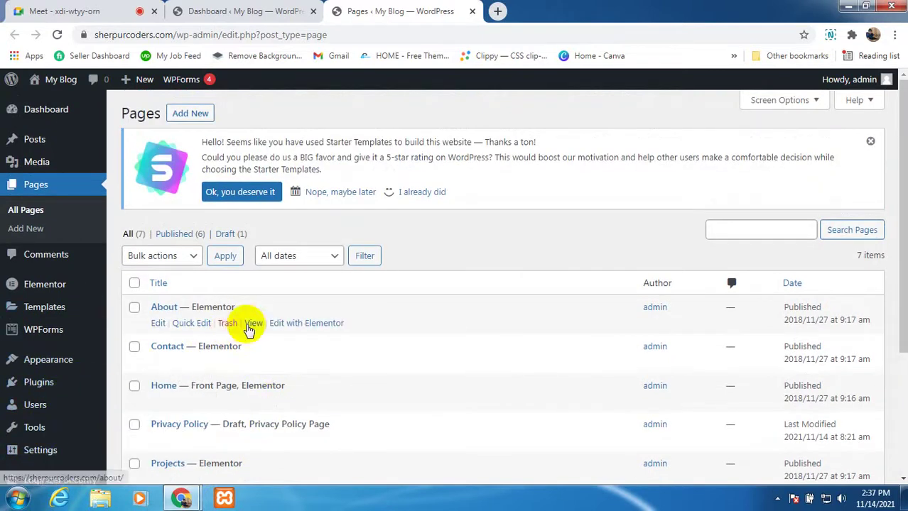
scroll(269, 316, down, 1)
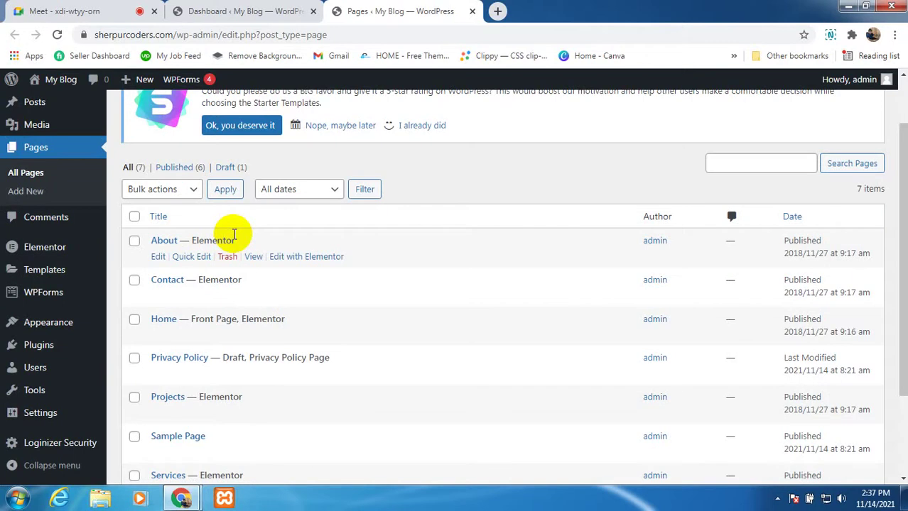
scroll(193, 259, up, 2)
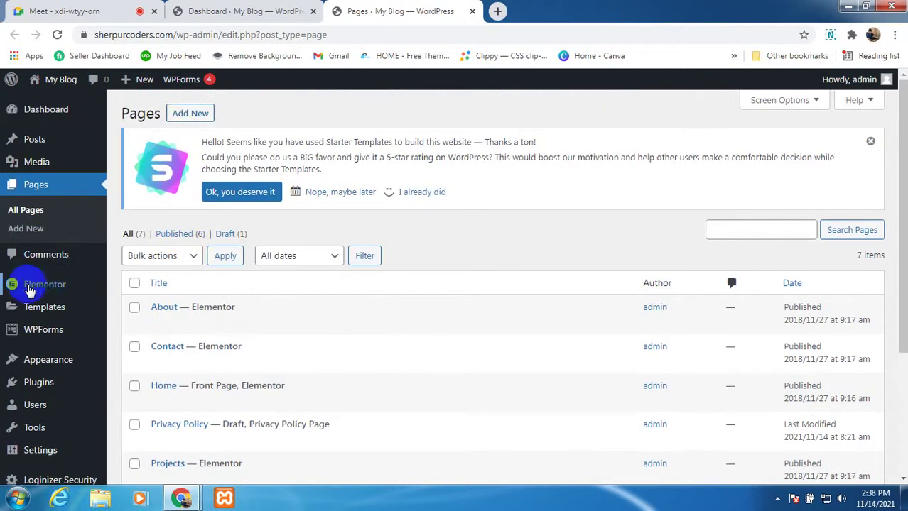
mouse_move(47, 289)
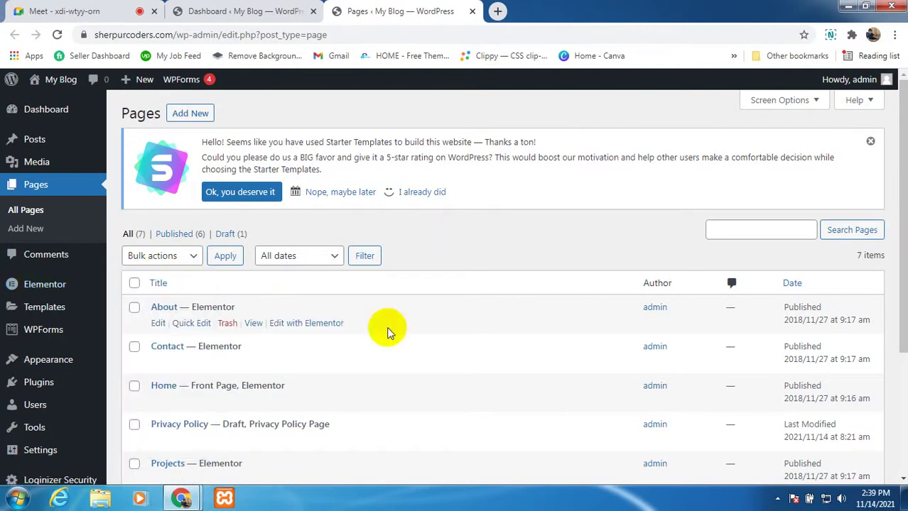
scroll(319, 355, down, 2)
scroll(213, 380, up, 2)
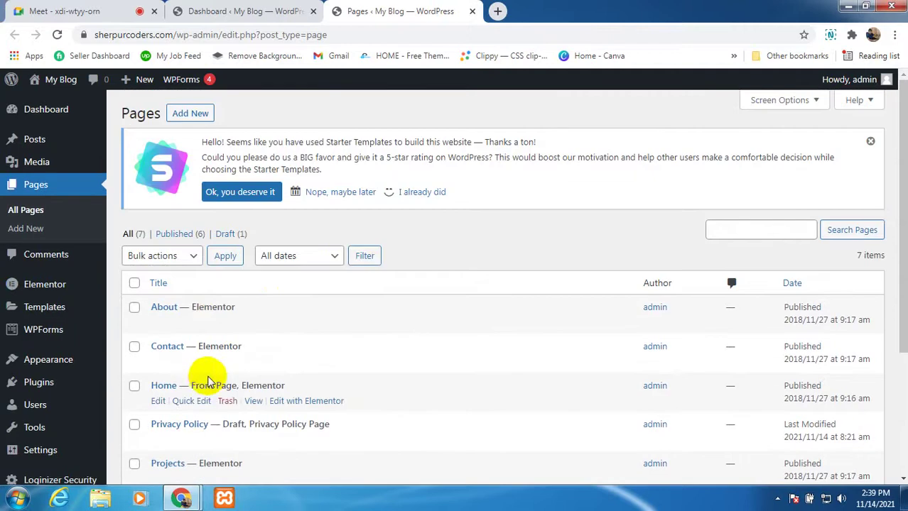
scroll(171, 419, down, 1)
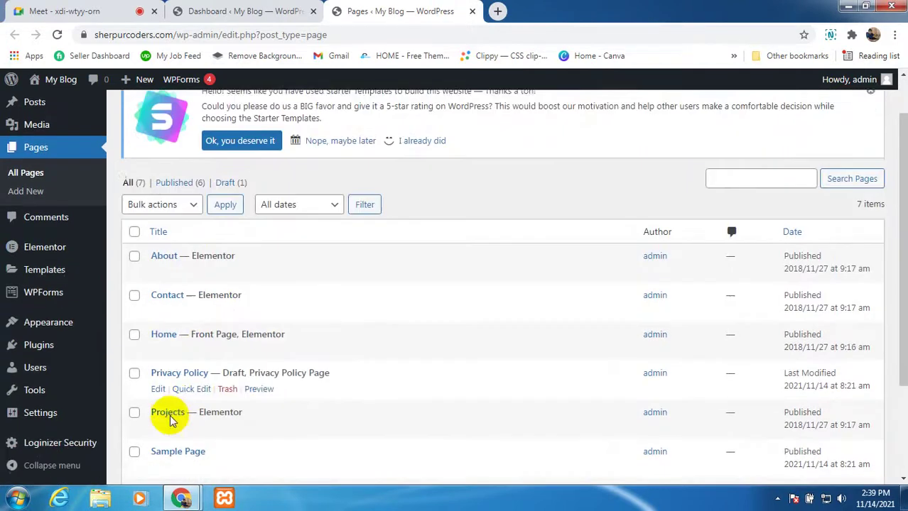
Step: Open the live Outdoor Adventure homepage in a new tab via Visit Site
click(277, 11)
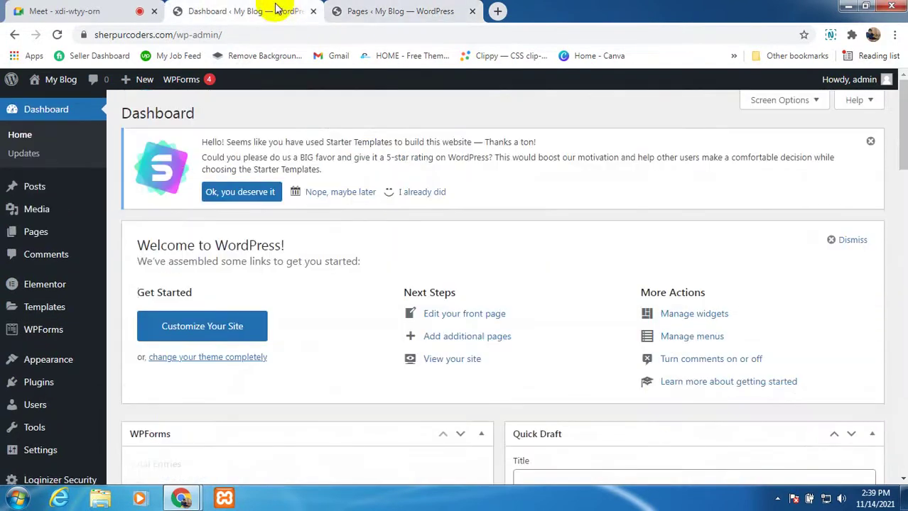
mouse_move(56, 79)
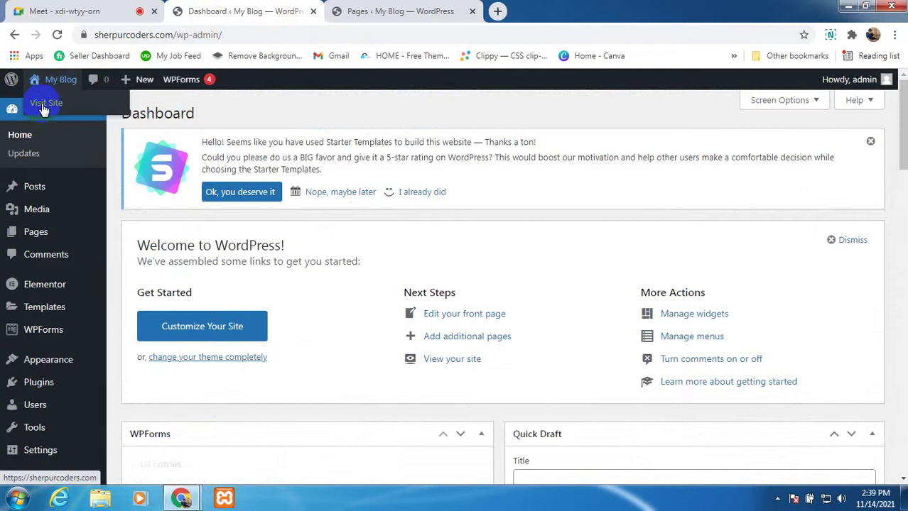
right_click(43, 107)
click(71, 113)
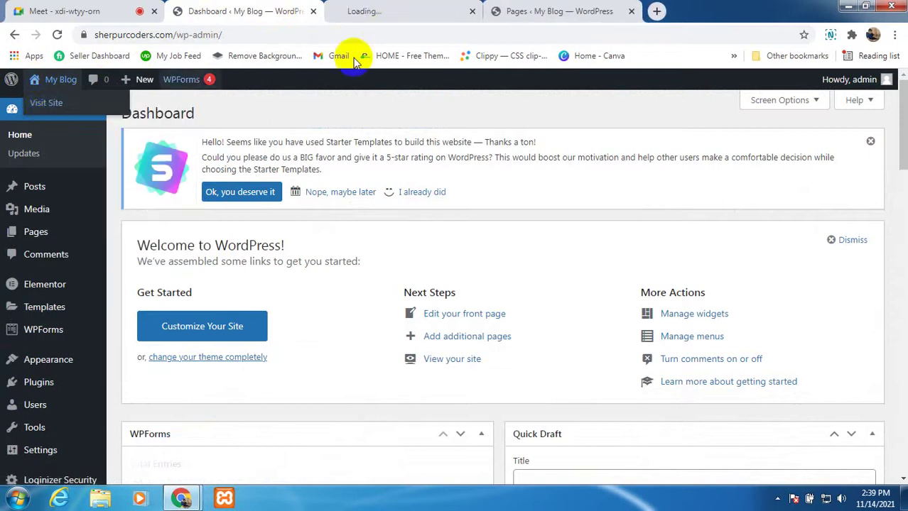
click(387, 11)
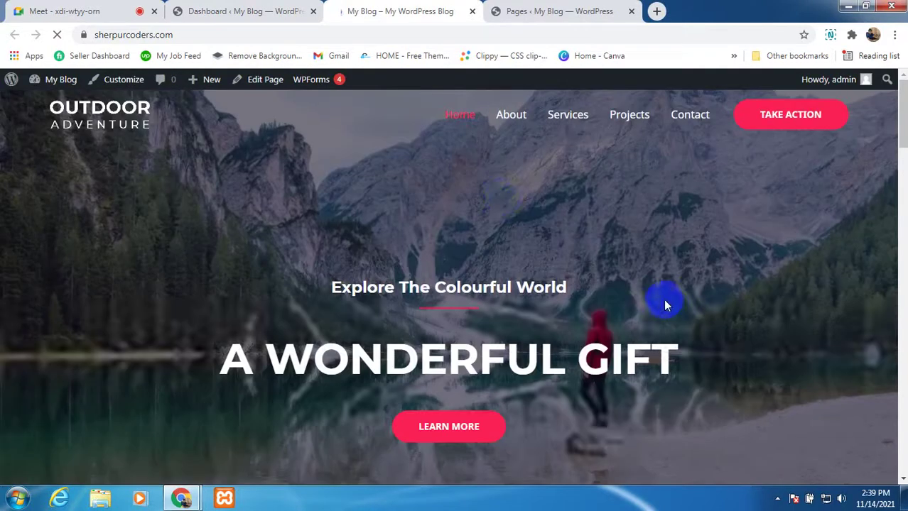
Step: Click around the top of the Outdoor Adventure homepage, then go back to the Meet call
click(346, 89)
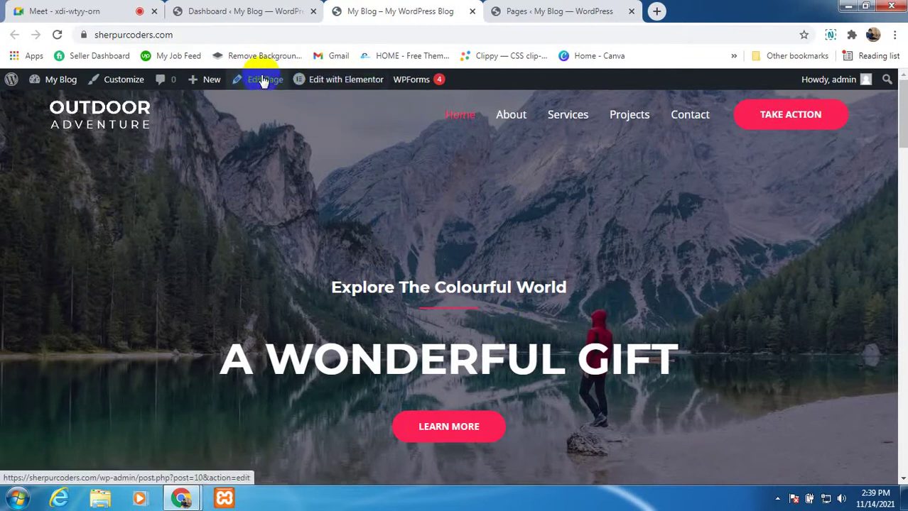
mouse_move(345, 81)
click(269, 80)
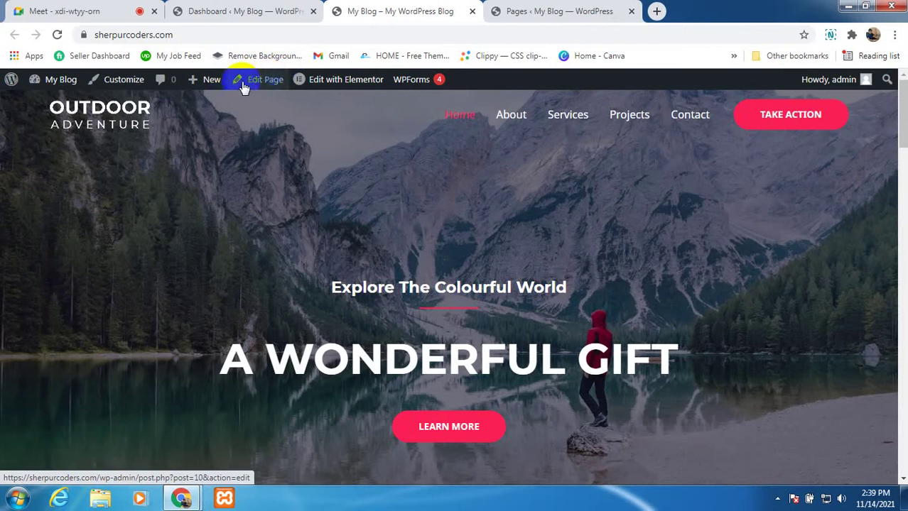
click(267, 80)
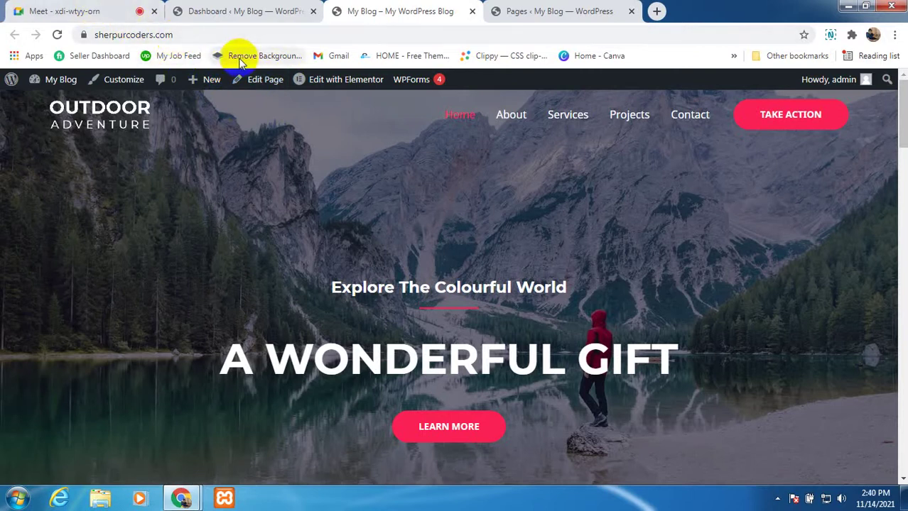
click(264, 84)
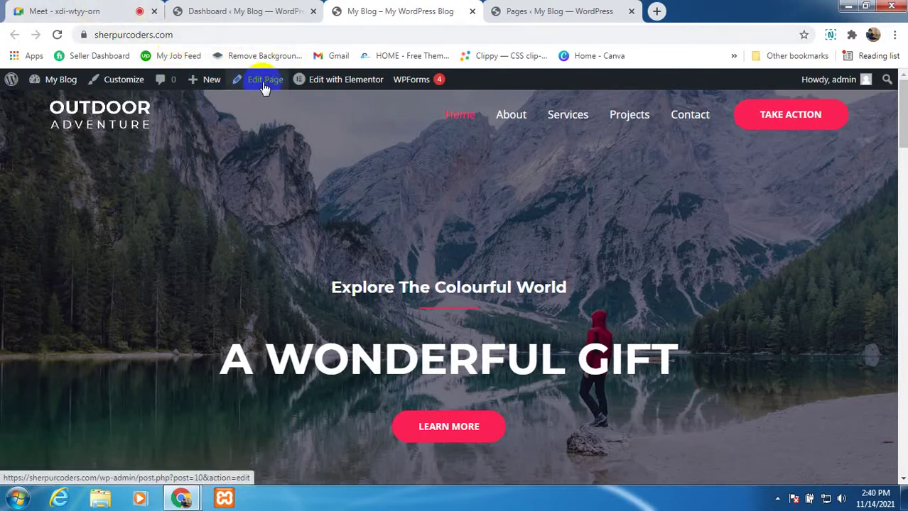
click(236, 81)
click(263, 86)
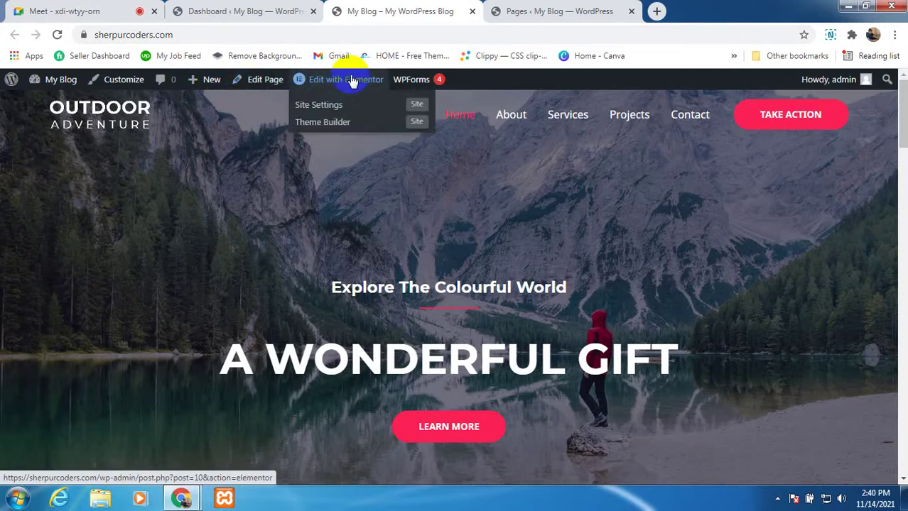
click(94, 12)
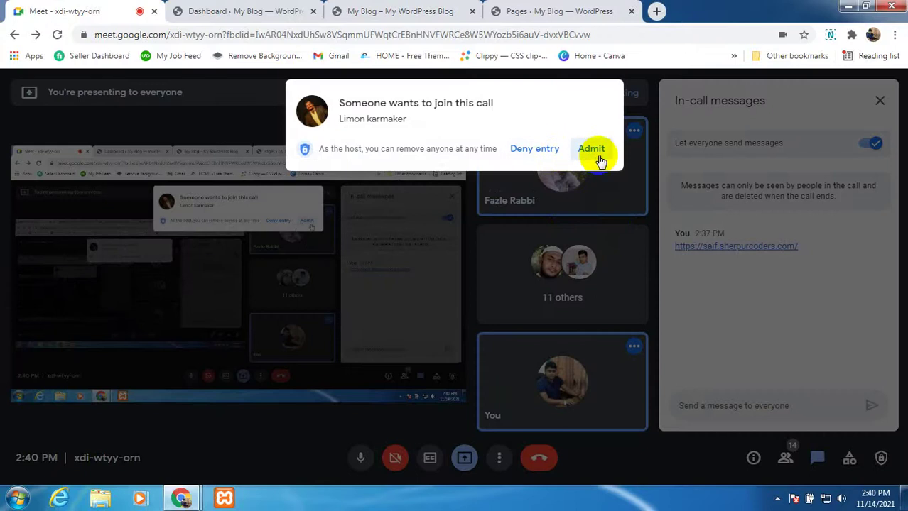
Step: Admit the waiting person to the call, then go through the Dashboard and Pages tabs to the Outdoor Adventure homepage
click(594, 152)
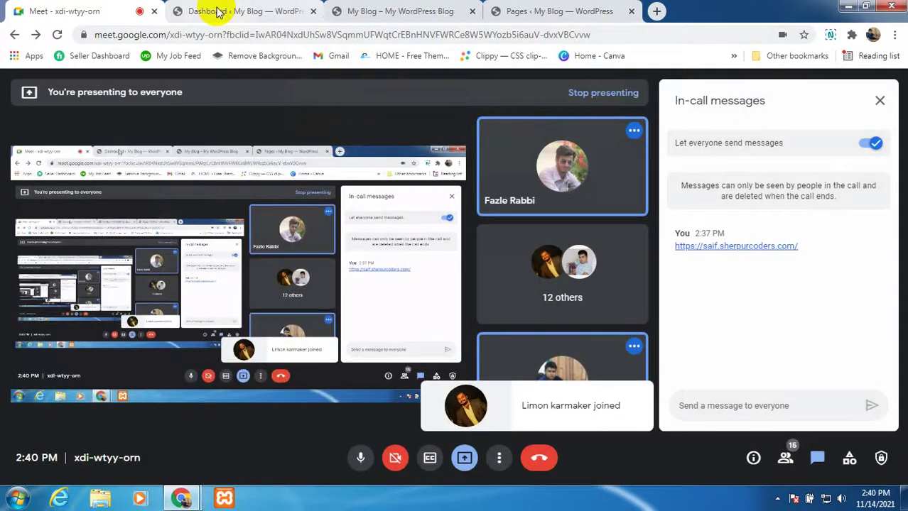
click(218, 13)
click(547, 11)
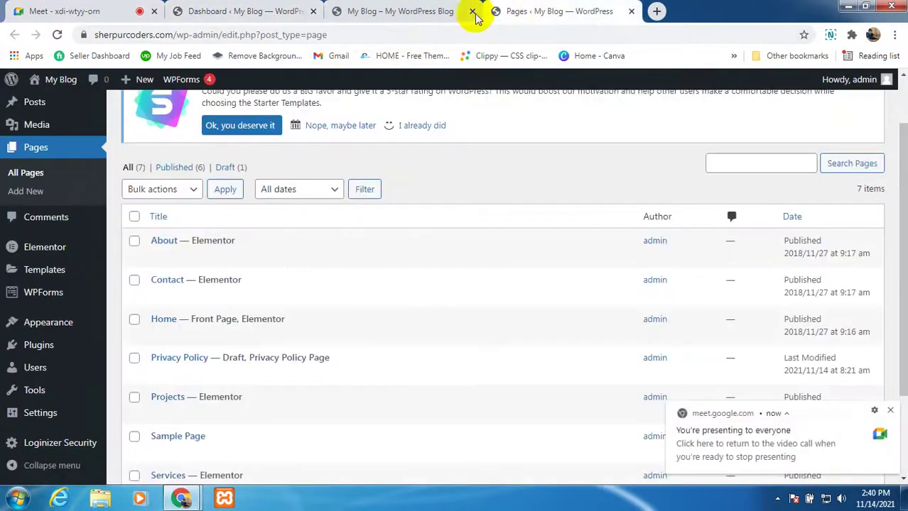
click(434, 15)
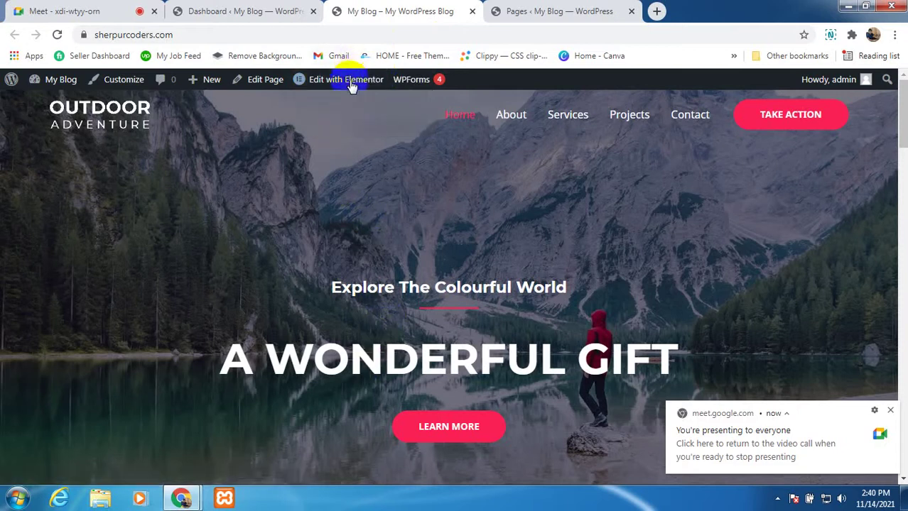
Step: Let the Elementor Home editor load while toggling the Meet microphone off and back on
mouse_move(355, 83)
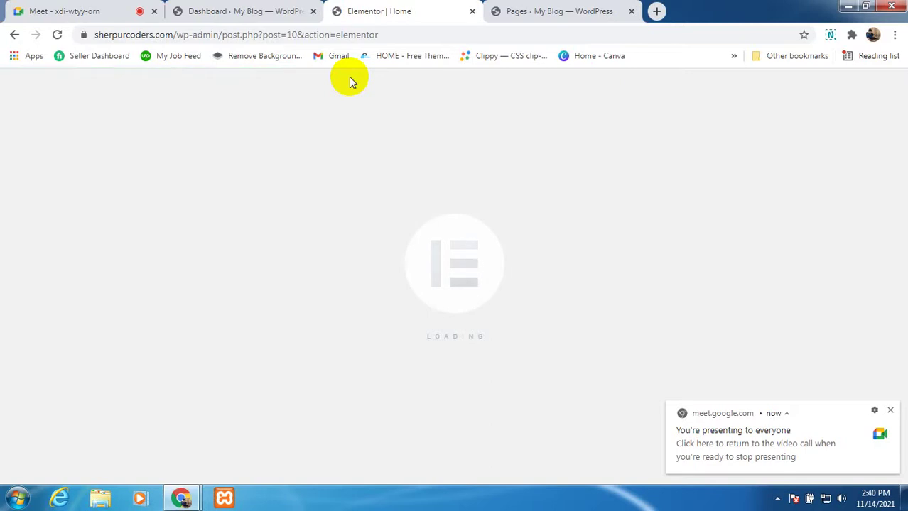
click(890, 413)
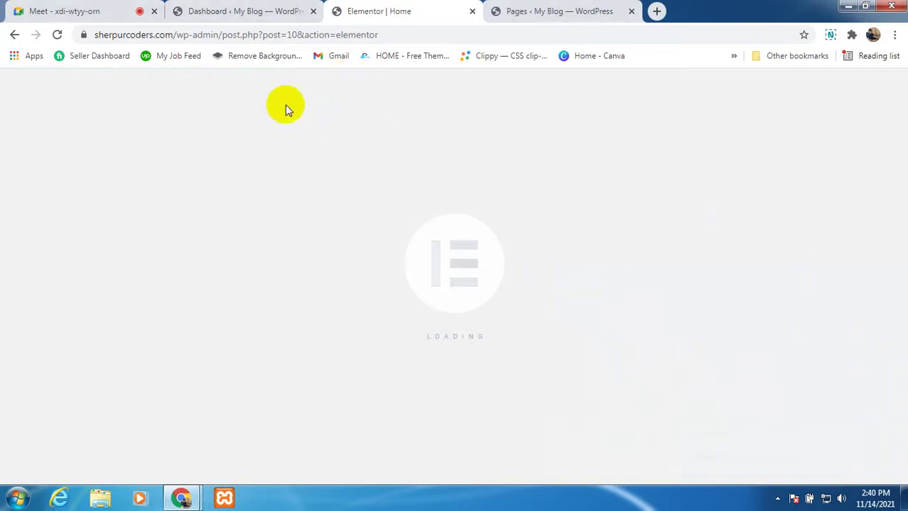
click(90, 11)
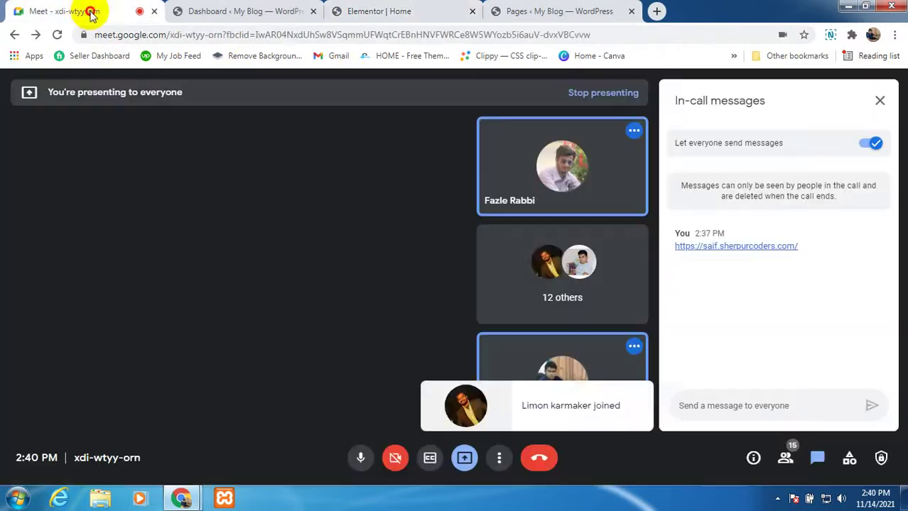
click(359, 458)
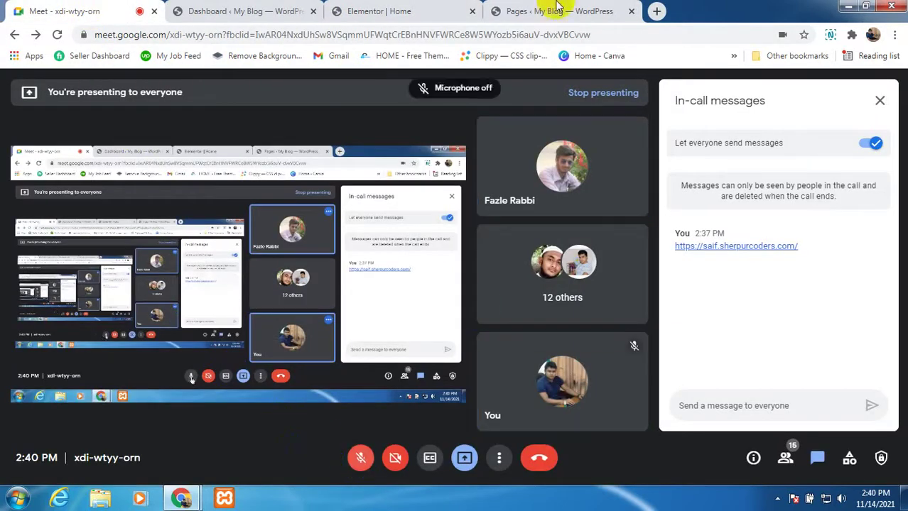
click(430, 11)
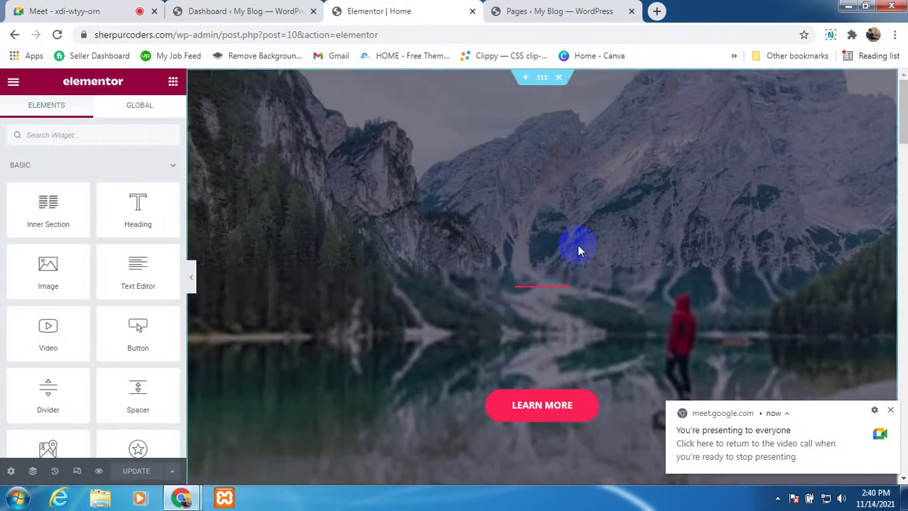
click(892, 412)
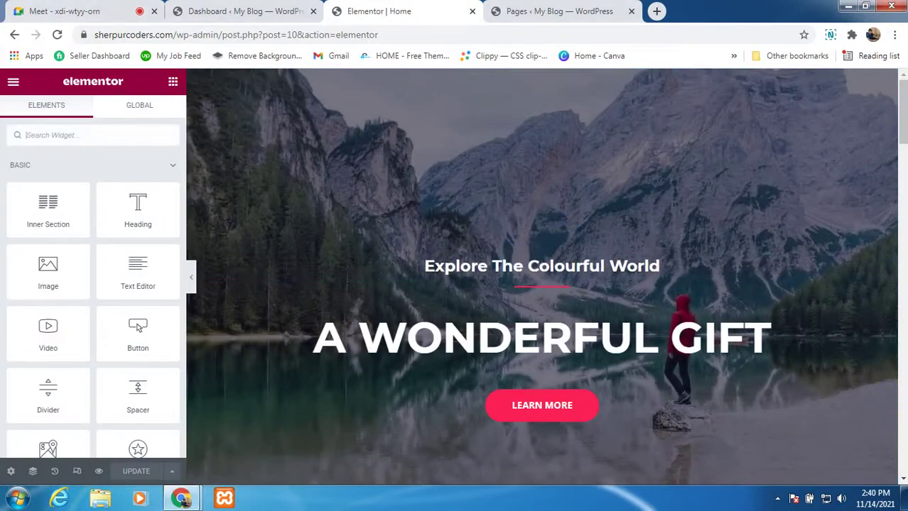
click(43, 8)
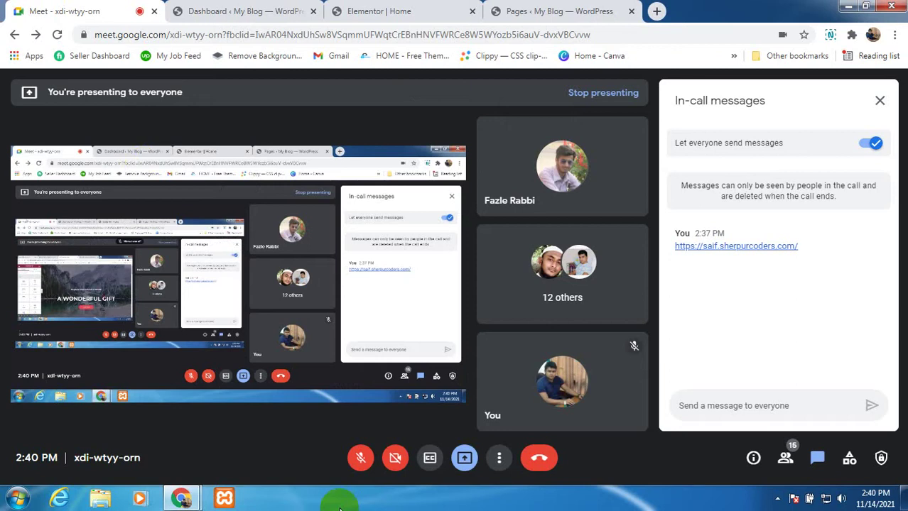
click(362, 467)
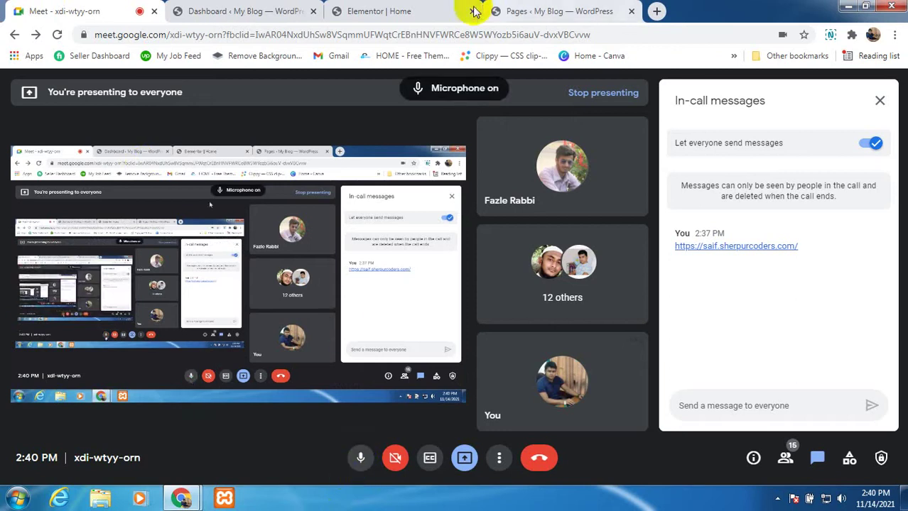
click(426, 13)
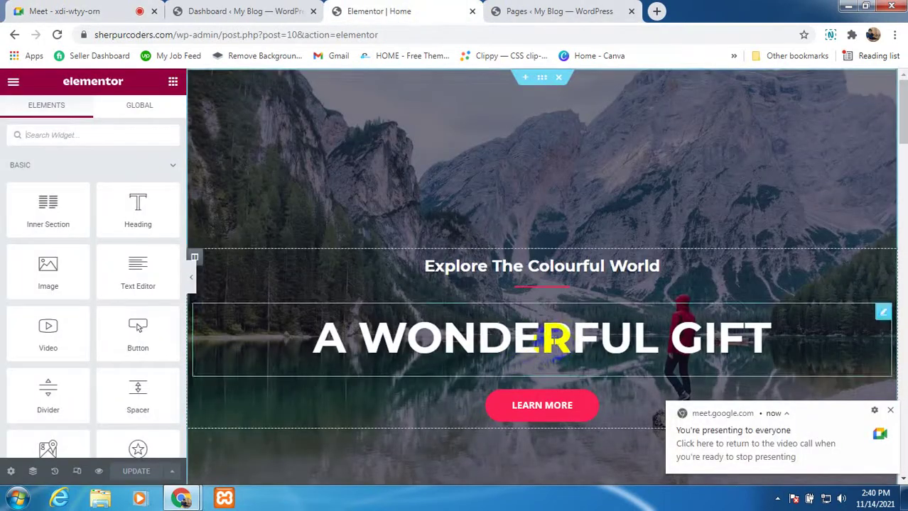
scroll(524, 347, down, 4)
scroll(483, 370, down, 7)
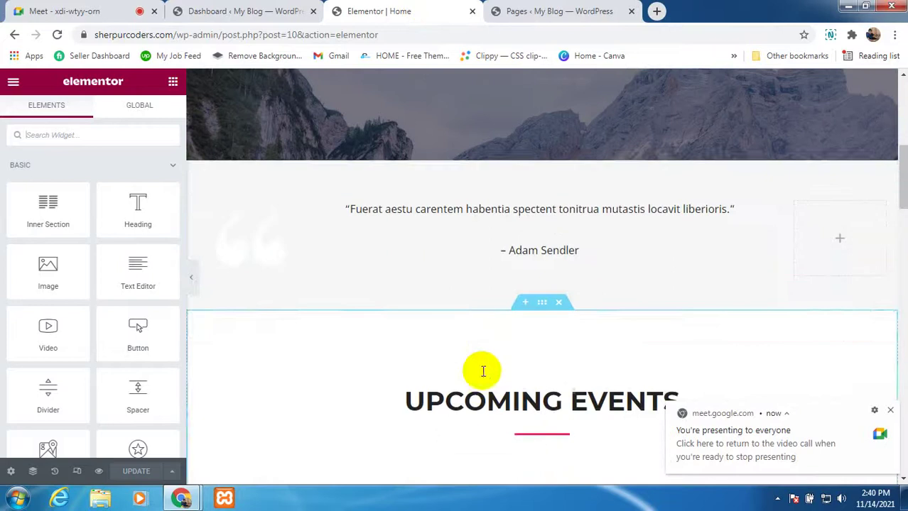
scroll(481, 373, down, 3)
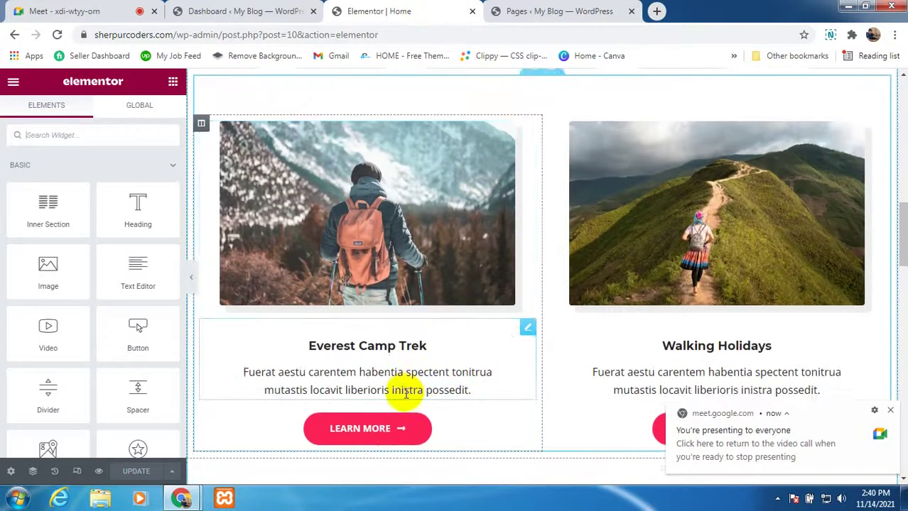
scroll(370, 299, up, 2)
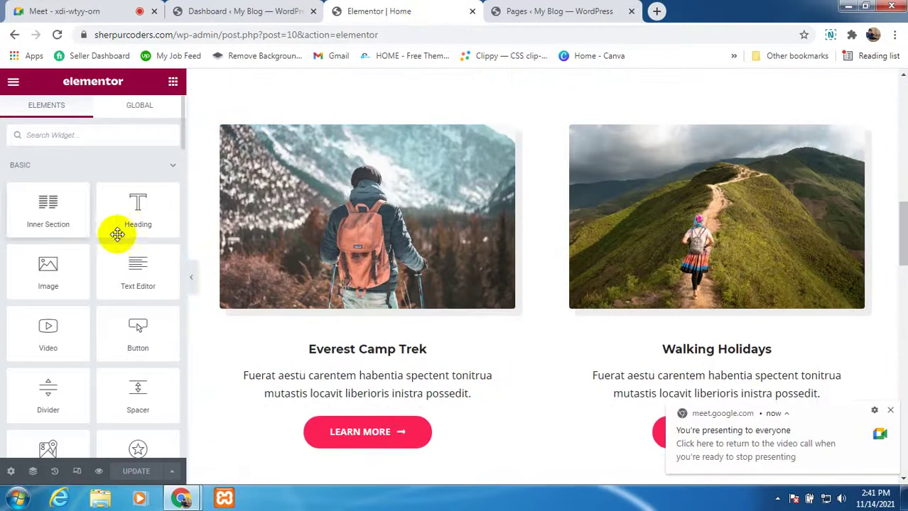
scroll(613, 339, up, 10)
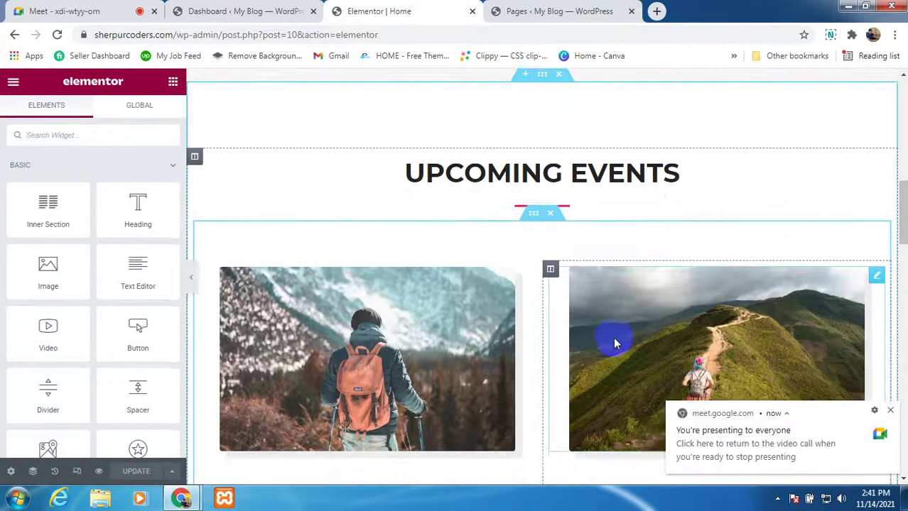
scroll(613, 332, up, 4)
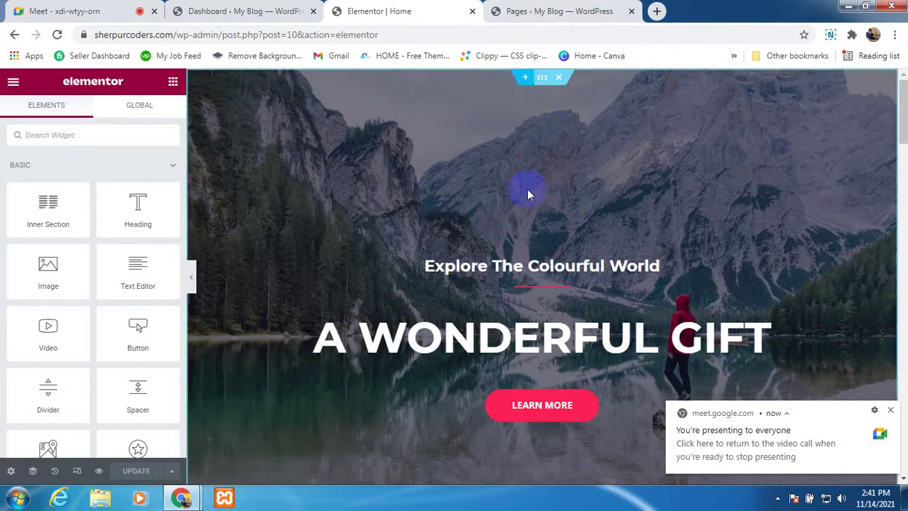
scroll(526, 270, down, 2)
scroll(468, 379, down, 10)
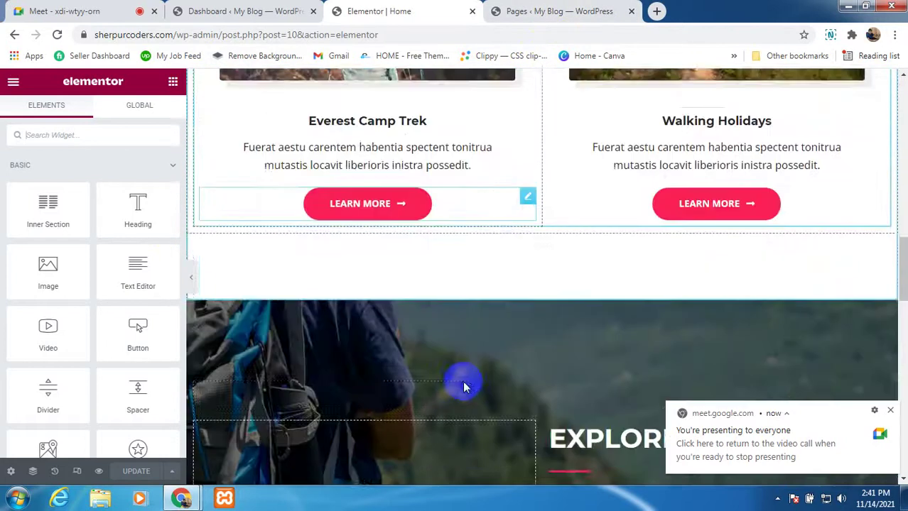
scroll(460, 383, down, 10)
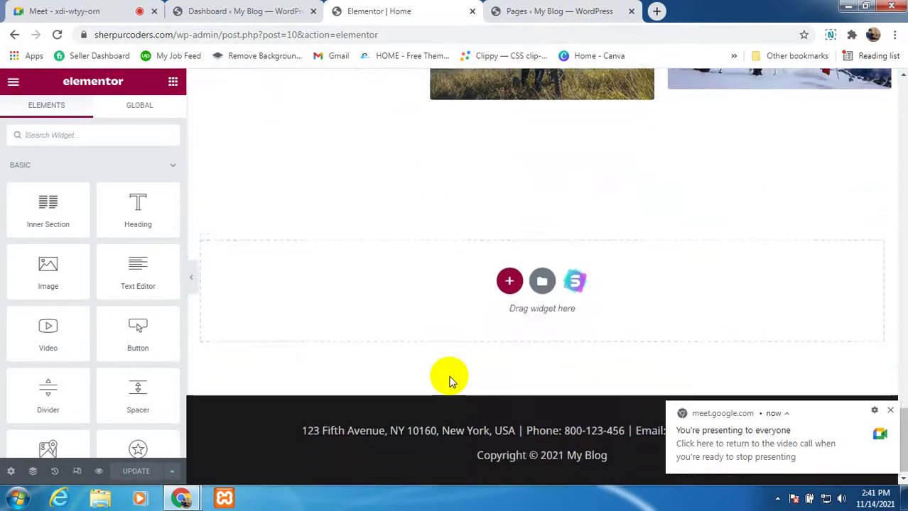
click(887, 410)
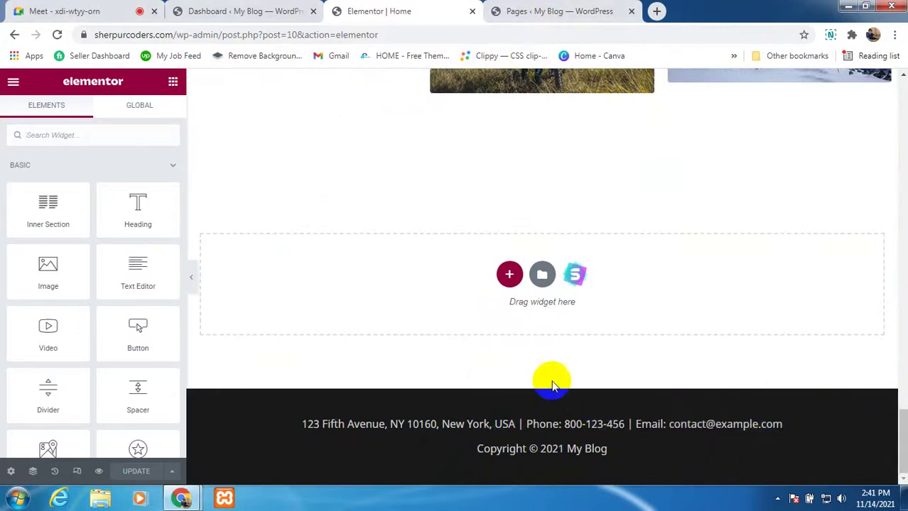
scroll(568, 387, up, 15)
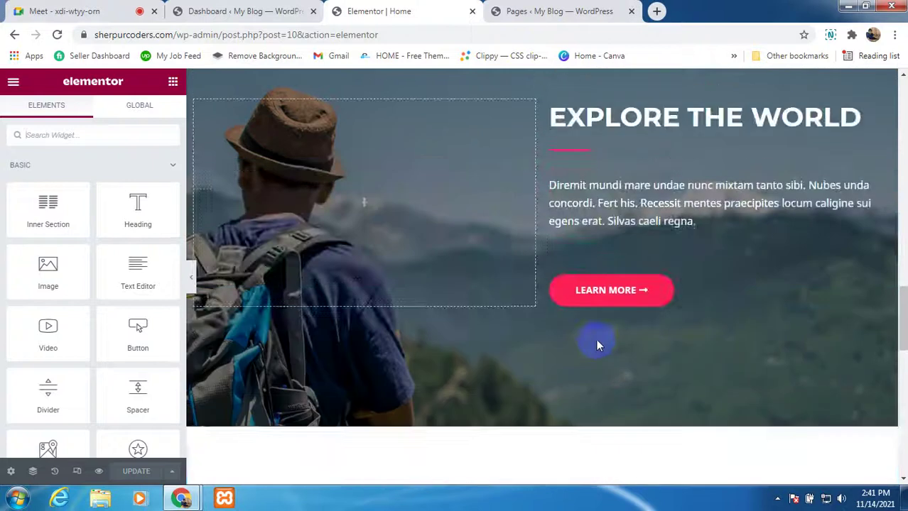
scroll(596, 341, up, 12)
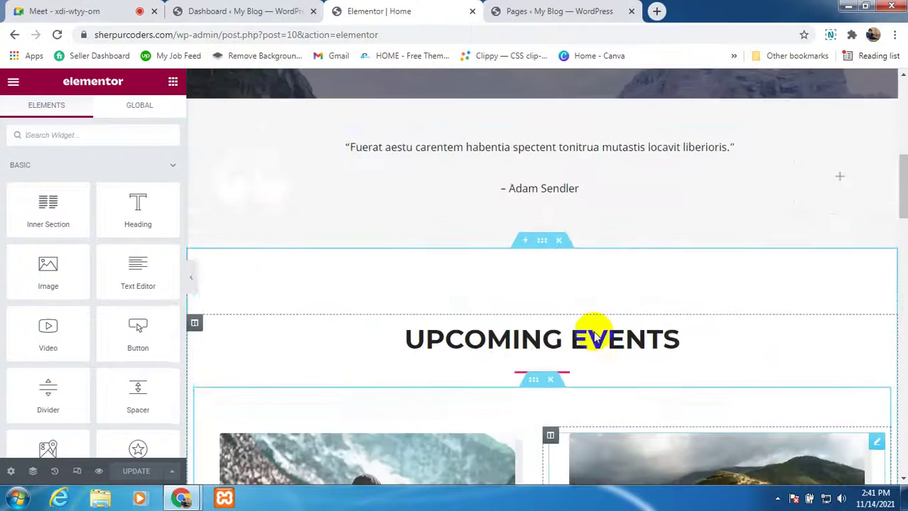
scroll(593, 334, up, 8)
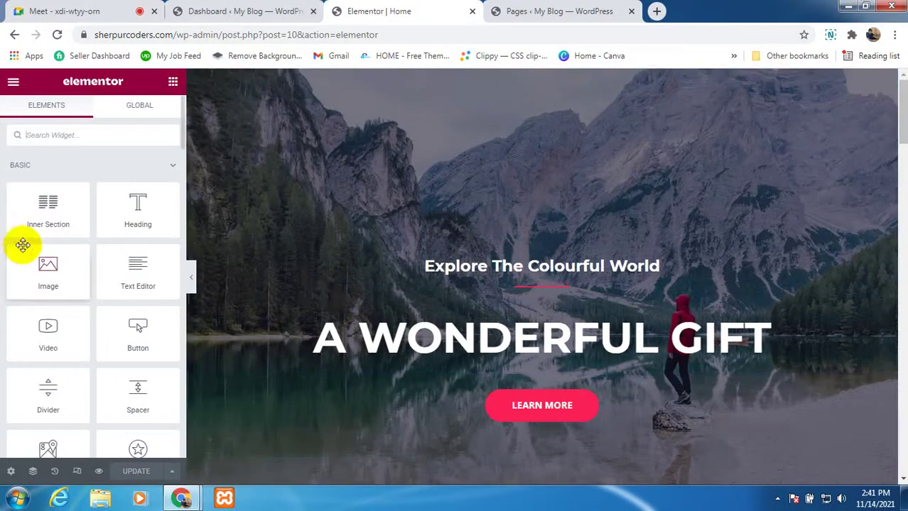
scroll(24, 241, down, 6)
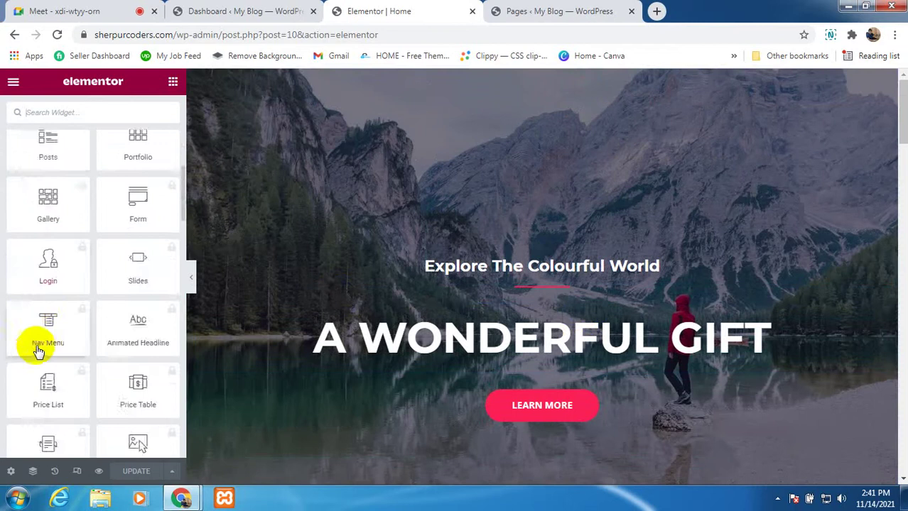
scroll(48, 309, up, 5)
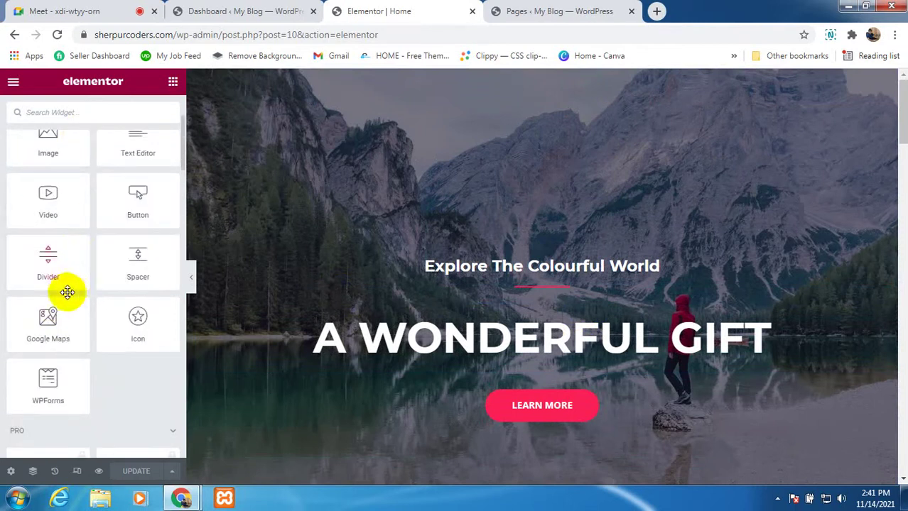
scroll(49, 334, down, 6)
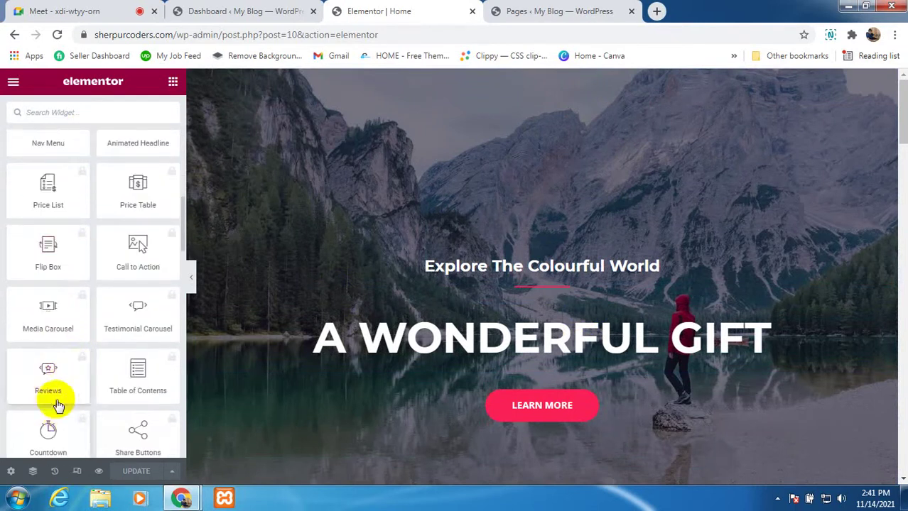
scroll(58, 405, down, 10)
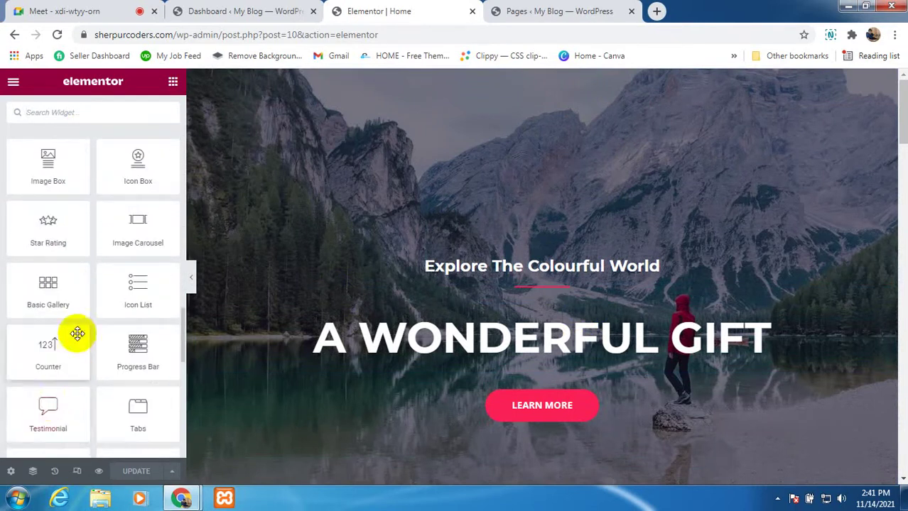
scroll(84, 313, up, 12)
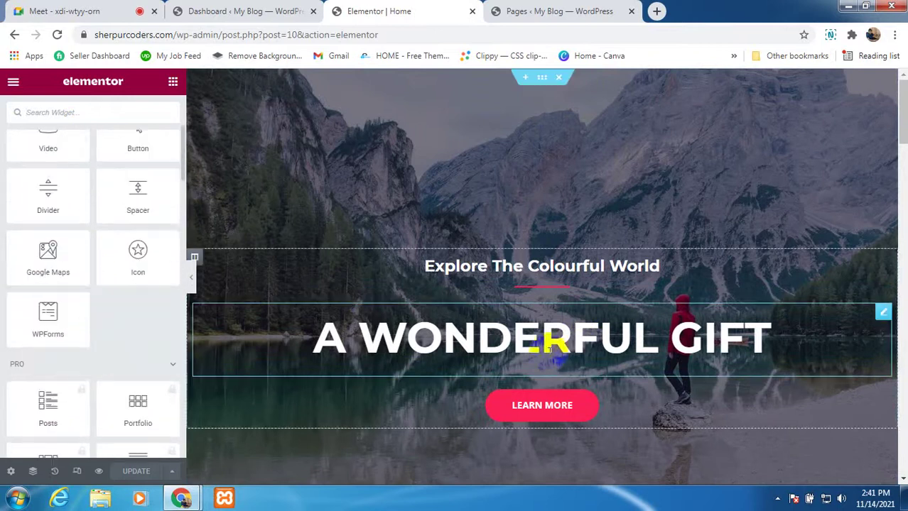
scroll(91, 317, up, 3)
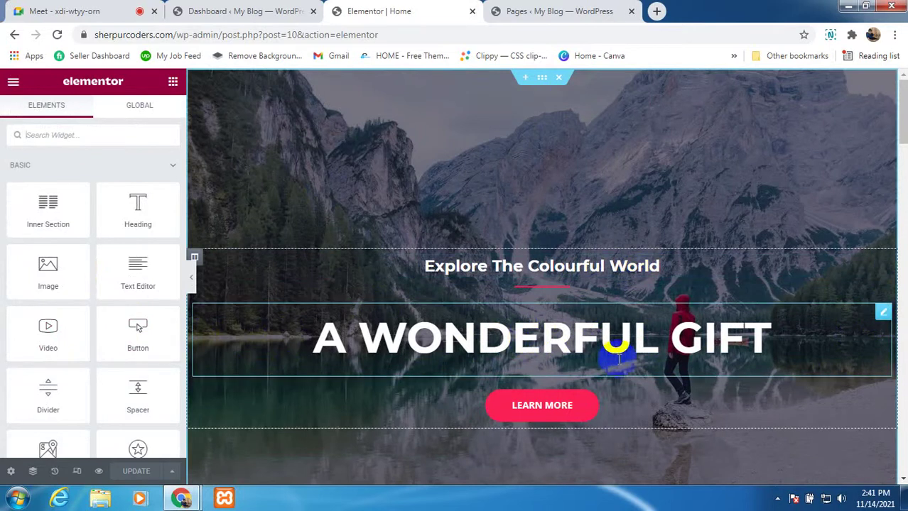
click(882, 318)
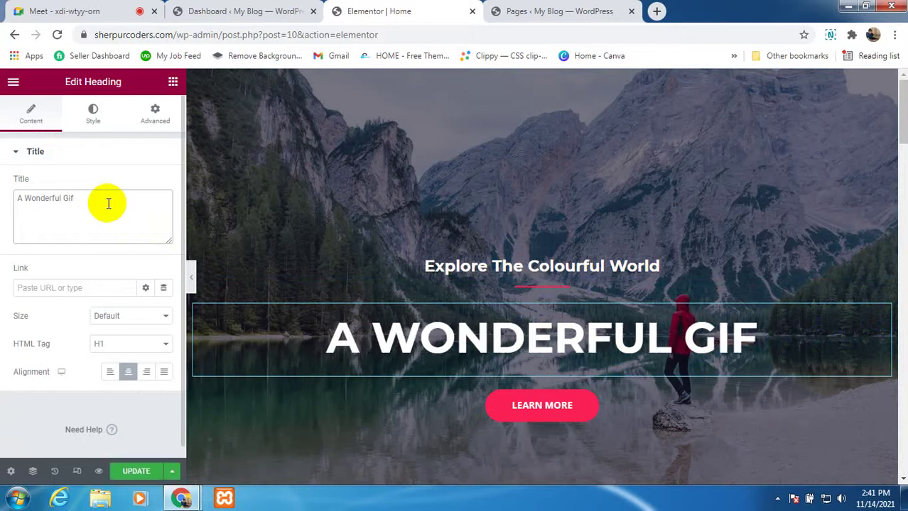
key(BackSpace)
key(BackSpace)
key(BackSpace)
key(BackSpace)
key(BackSpace)
key(BackSpace)
key(BackSpace)
key(BackSpace)
key(BackSpace)
key(BackSpace)
key(BackSpace)
key(BackSpace)
key(BackSpace)
key(BackSpace)
key(BackSpace)
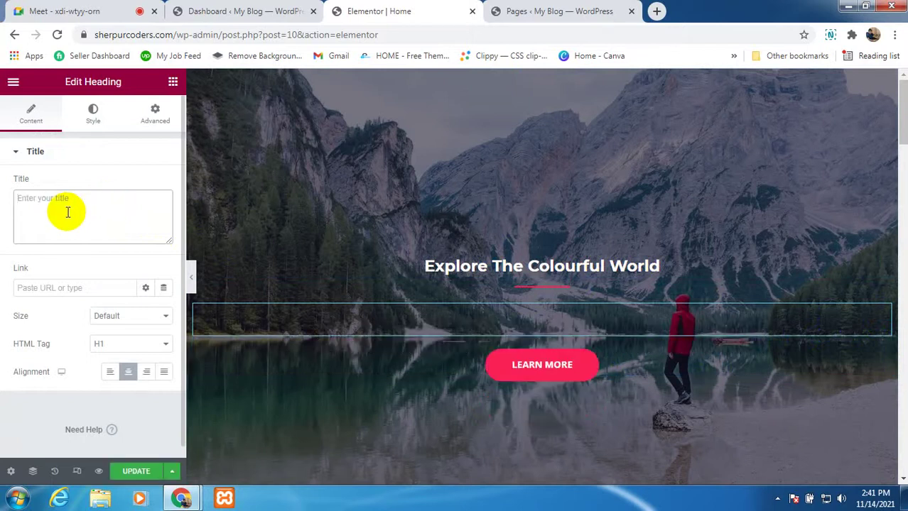
text(Sher)
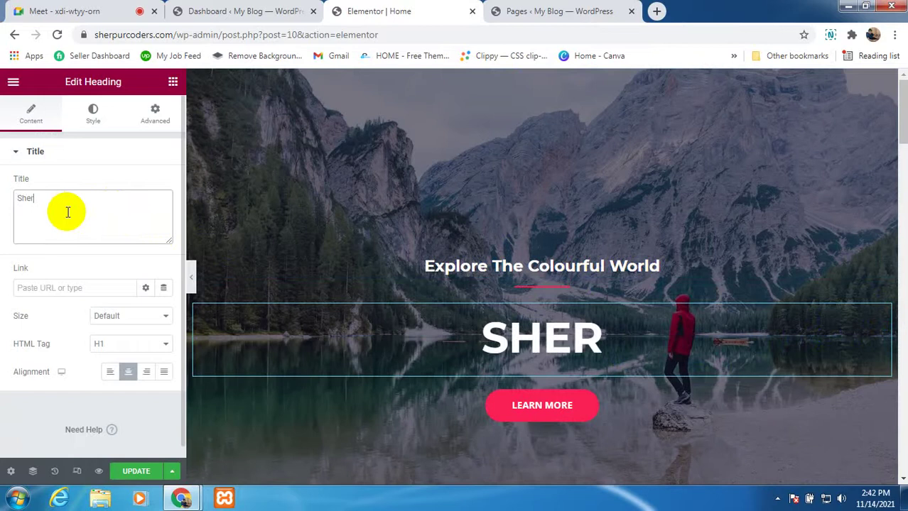
text(pur C)
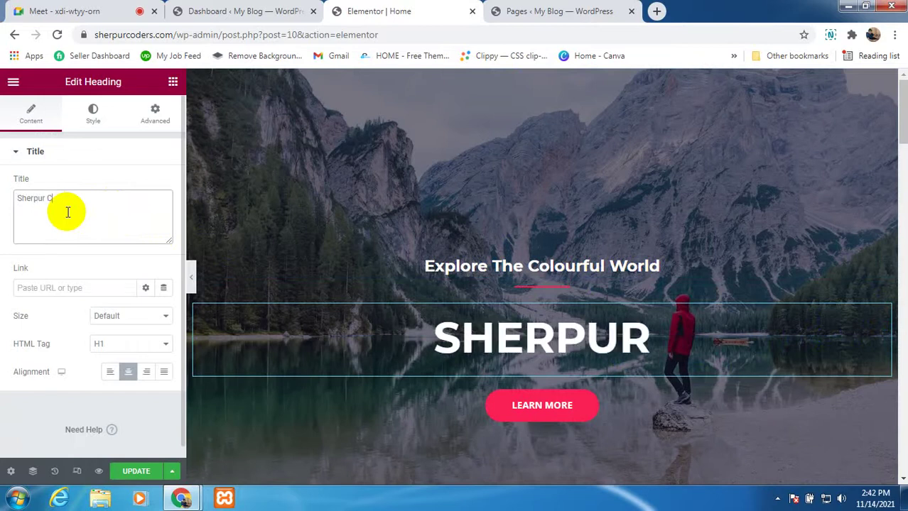
text(oder)
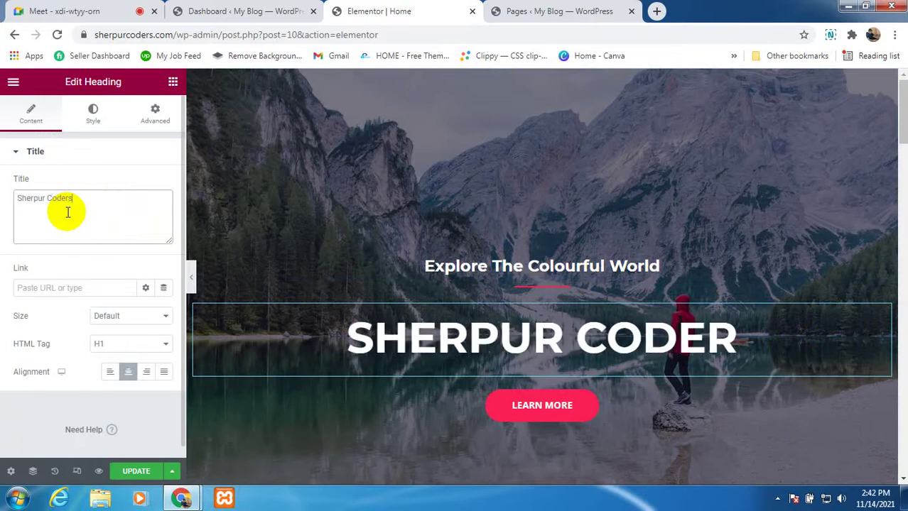
text(s)
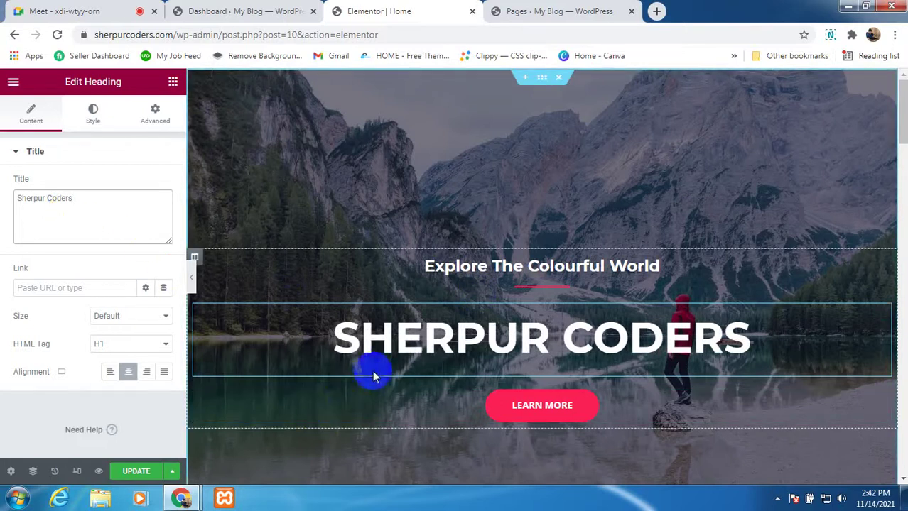
scroll(375, 362, down, 2)
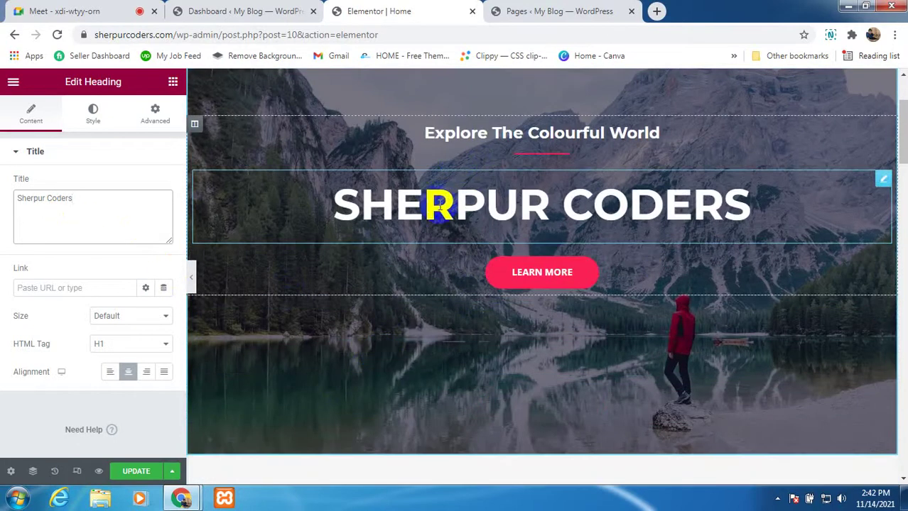
click(130, 472)
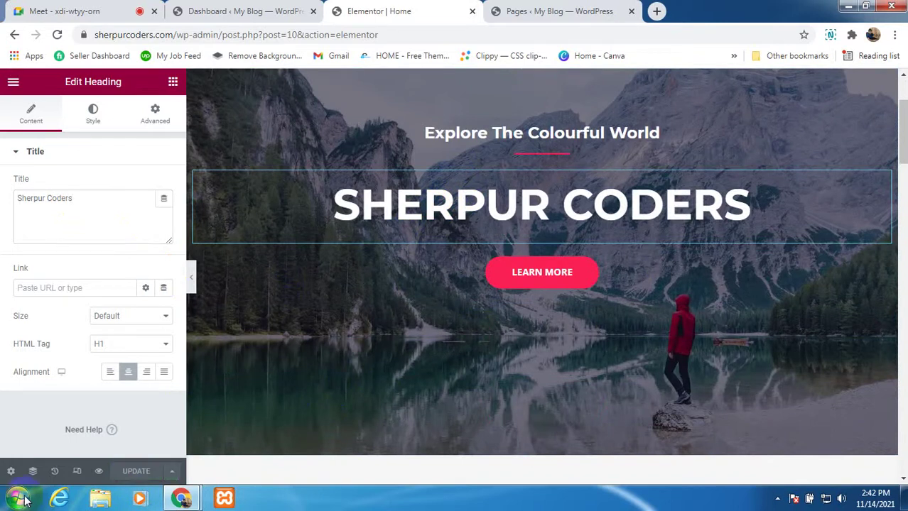
scroll(543, 283, up, 2)
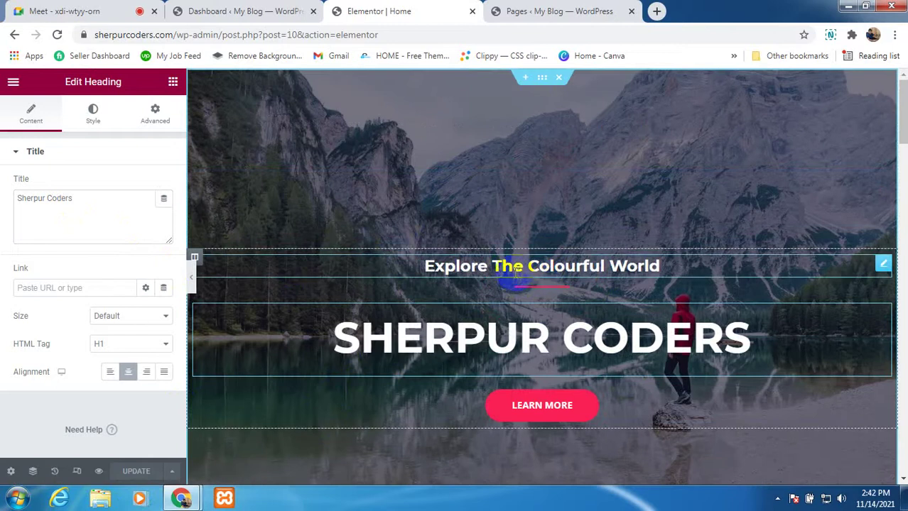
scroll(517, 274, down, 1)
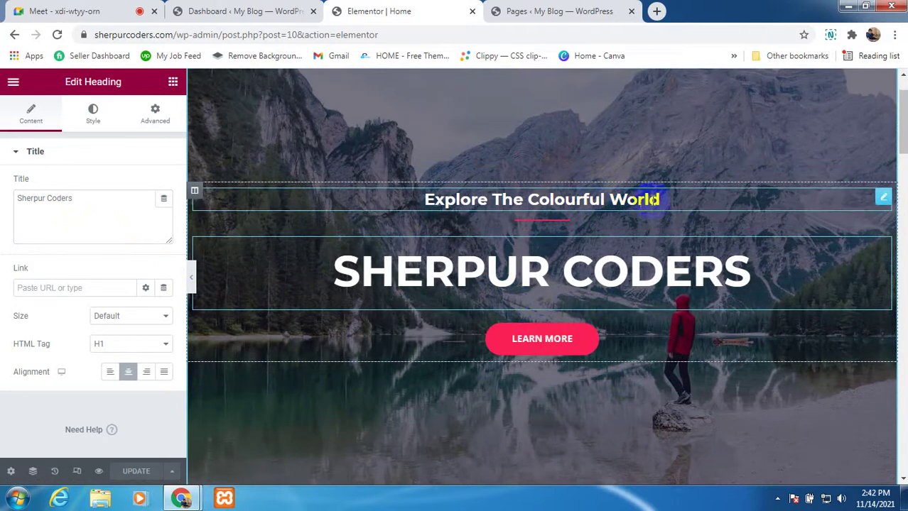
Step: Retype the small hero heading's Title as 'Explore The Beauty of Technology'
click(881, 200)
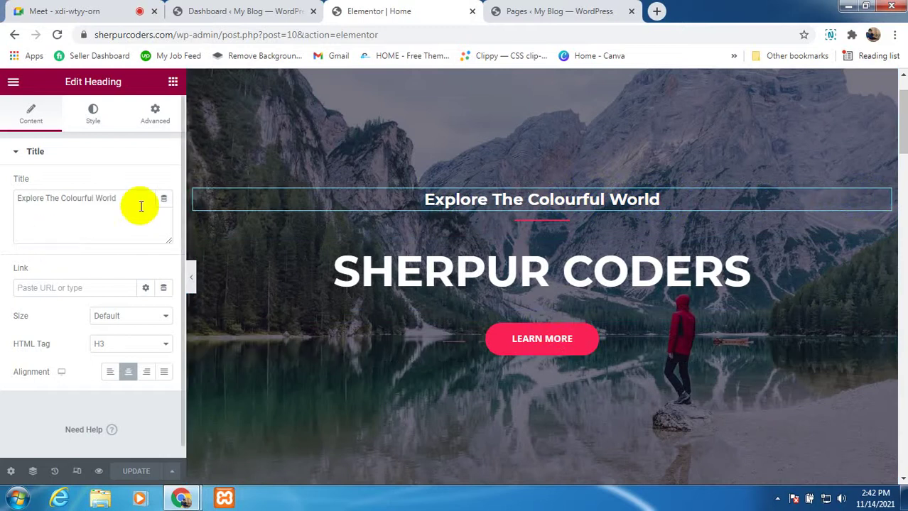
drag(132, 199, 48, 200)
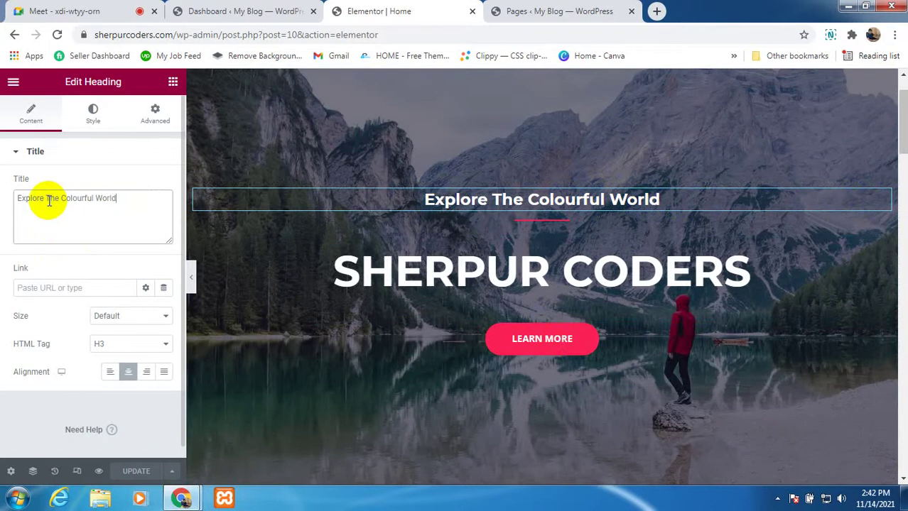
key(BackSpace)
key(BackSpace)
key(BackSpace)
key(BackSpace)
key(BackSpace)
key(BackSpace)
key(BackSpace)
key(BackSpace)
key(BackSpace)
key(BackSpace)
key(BackSpace)
key(BackSpace)
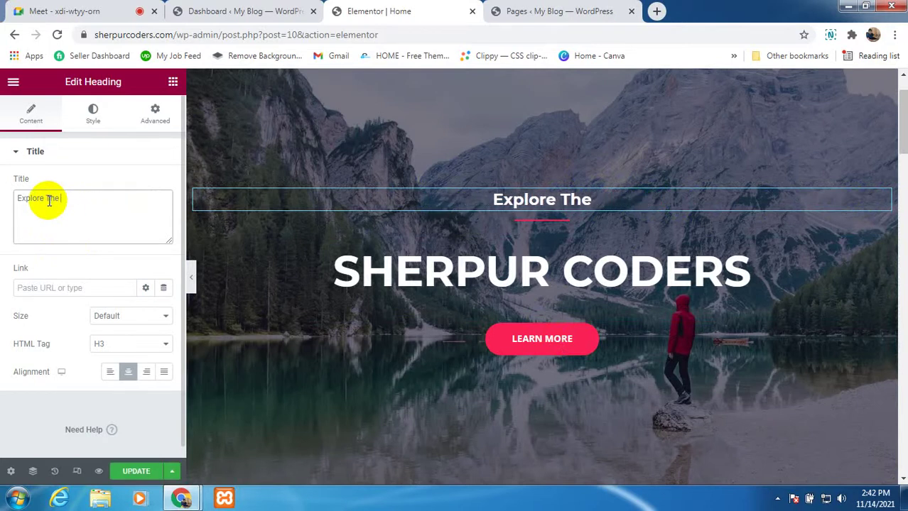
text(Bea)
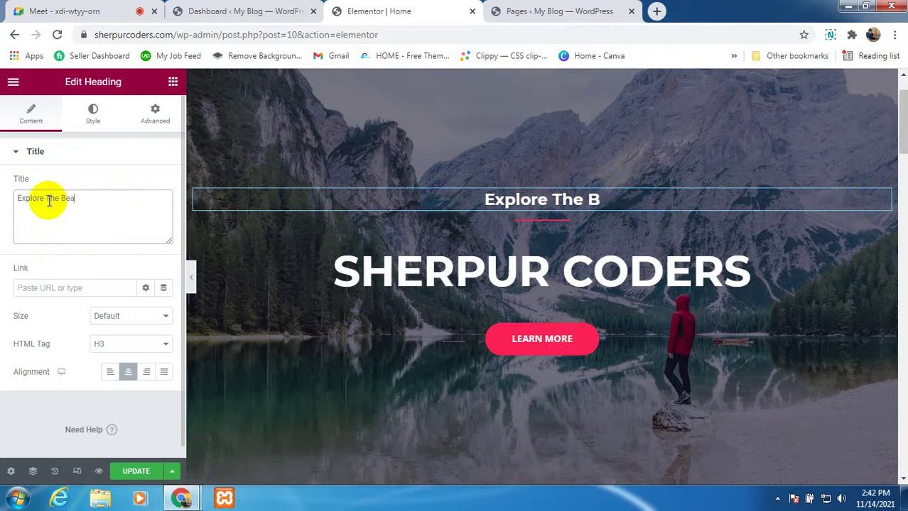
text(ur)
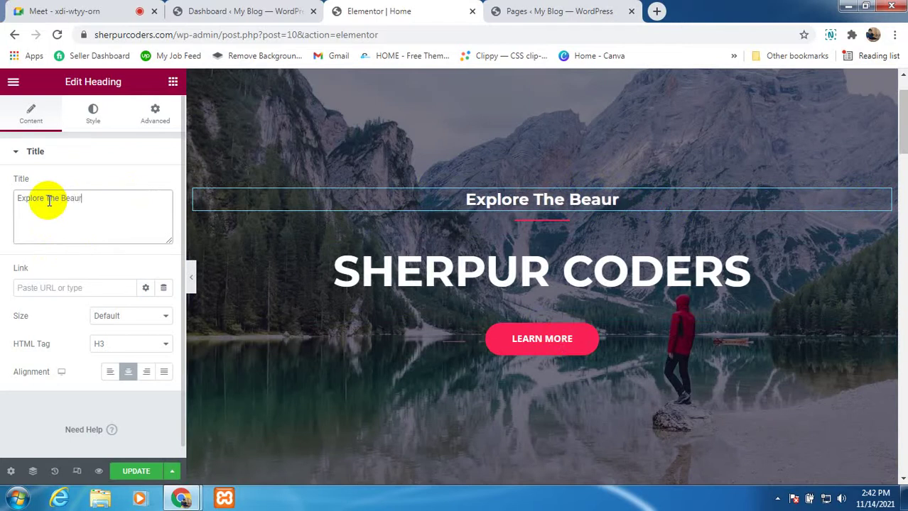
key(BackSpace)
text(ty )
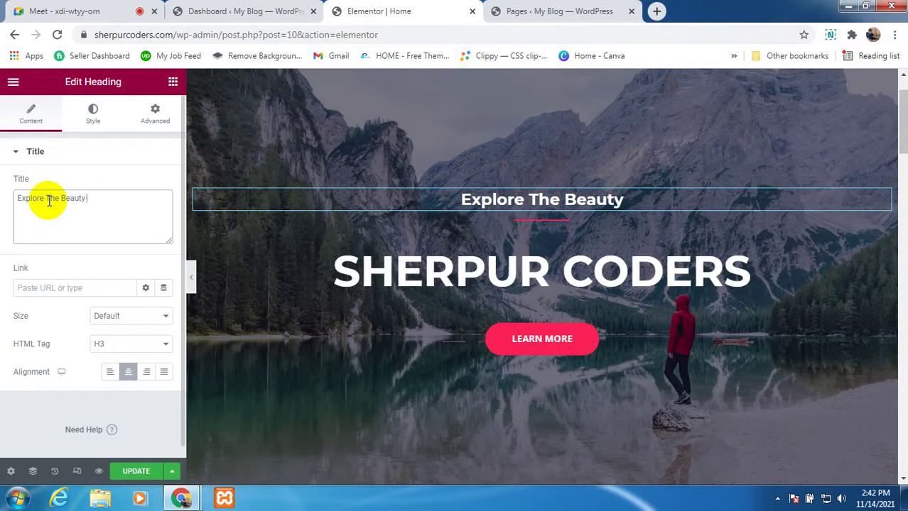
text(ty of T)
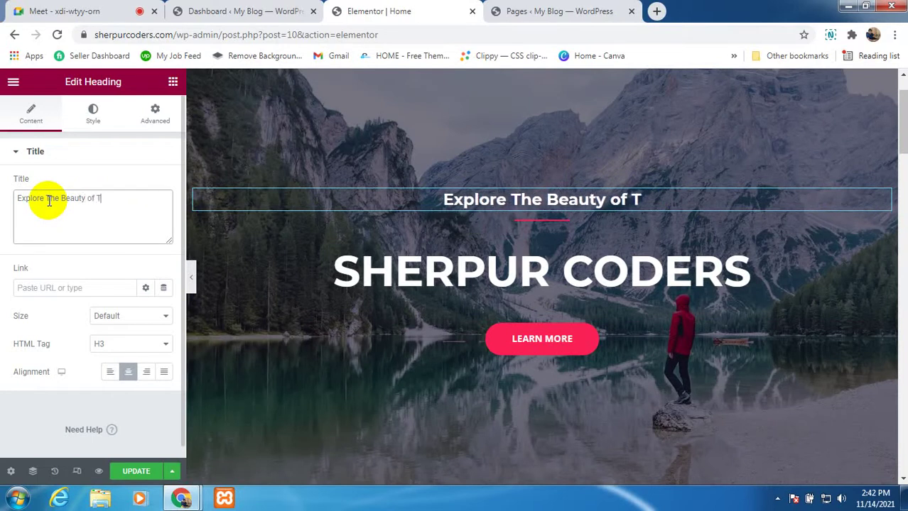
text(echom)
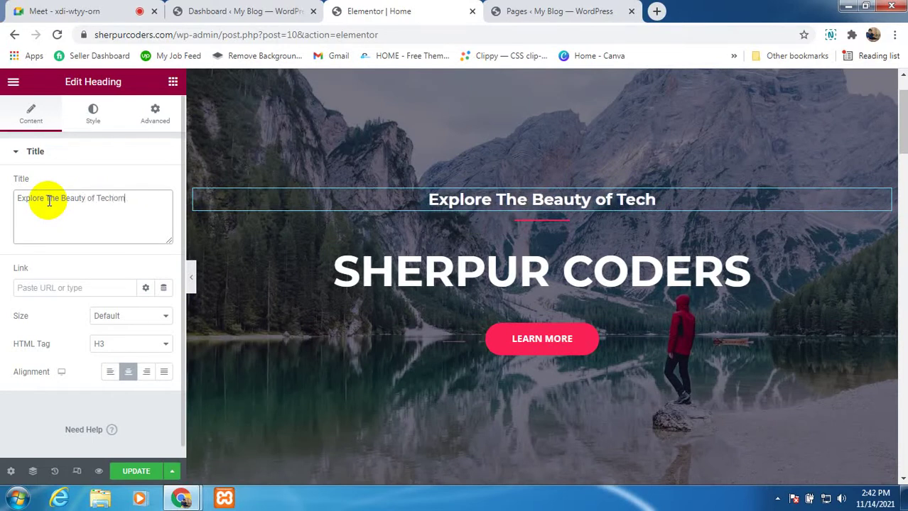
text(o)
key(BackSpace)
key(BackSpace)
key(BackSpace)
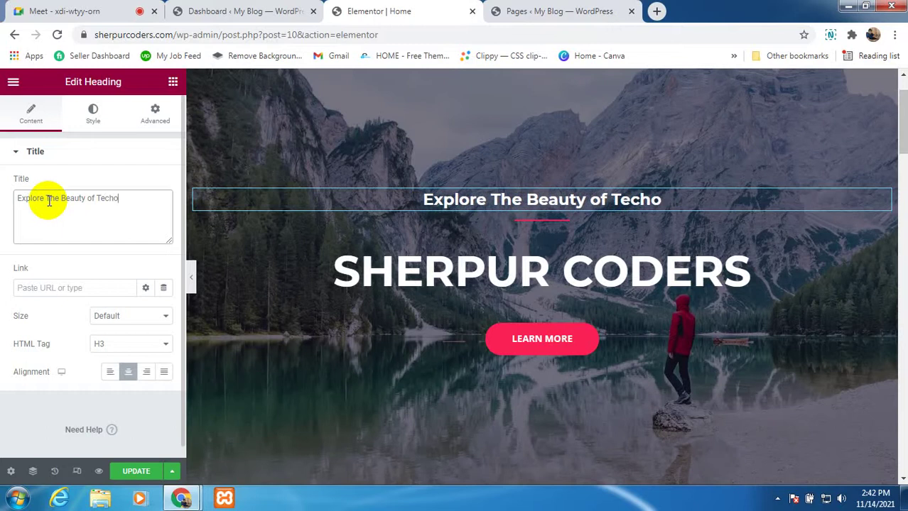
text(no)
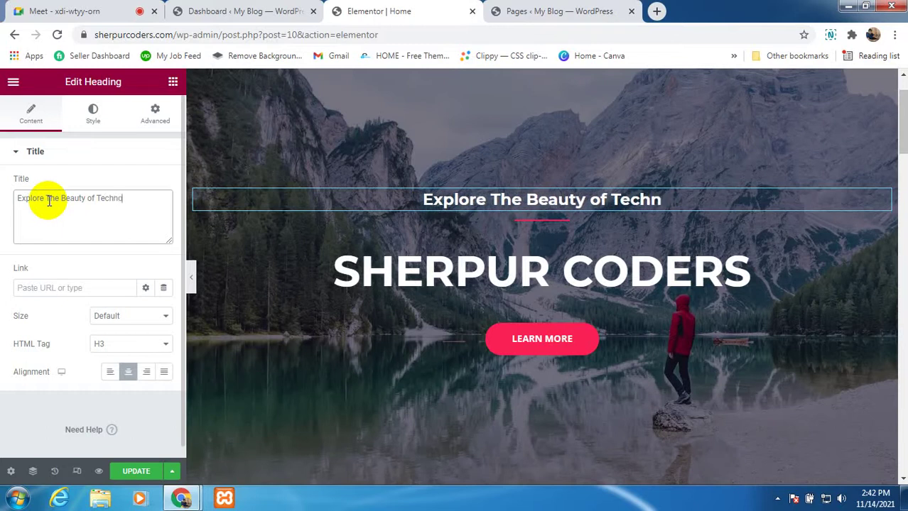
text(logy)
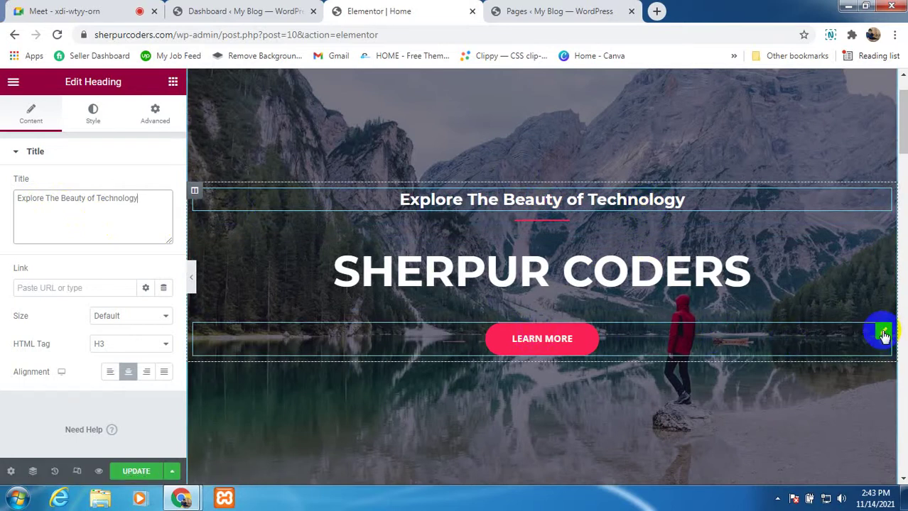
Step: Change the hero button's Text from LEARN MORE to 'Read More'
click(883, 335)
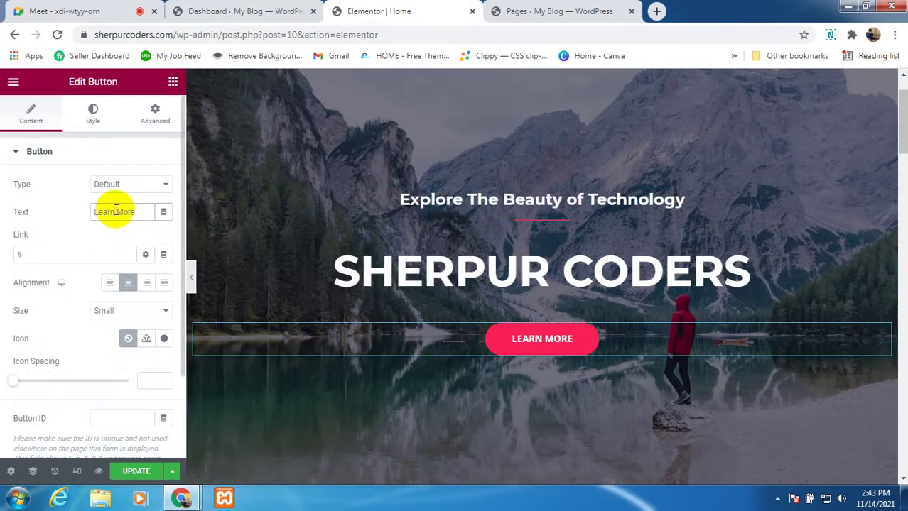
key(BackSpace)
key(BackSpace)
key(BackSpace)
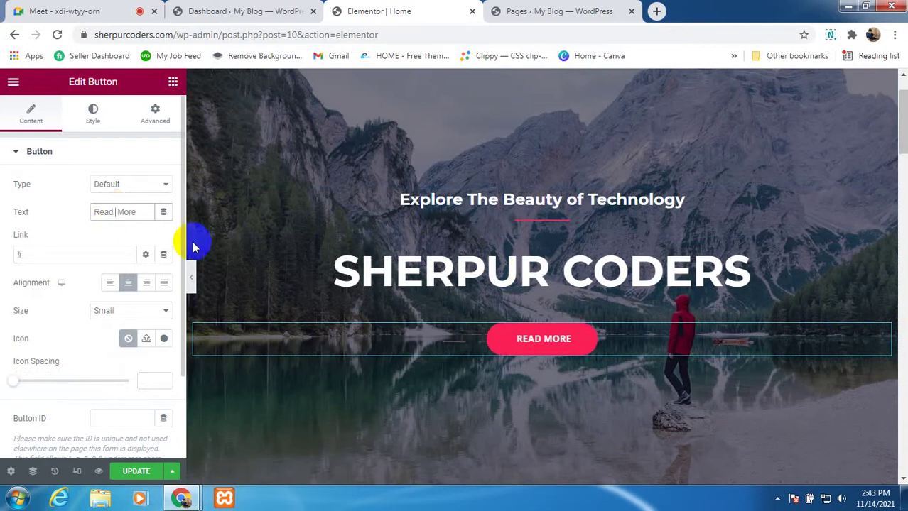
scroll(568, 234, down, 3)
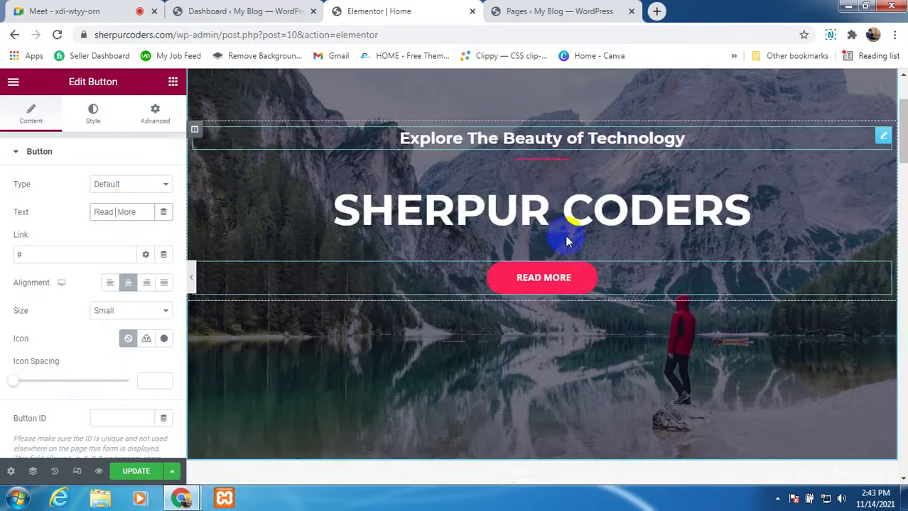
scroll(523, 298, down, 1)
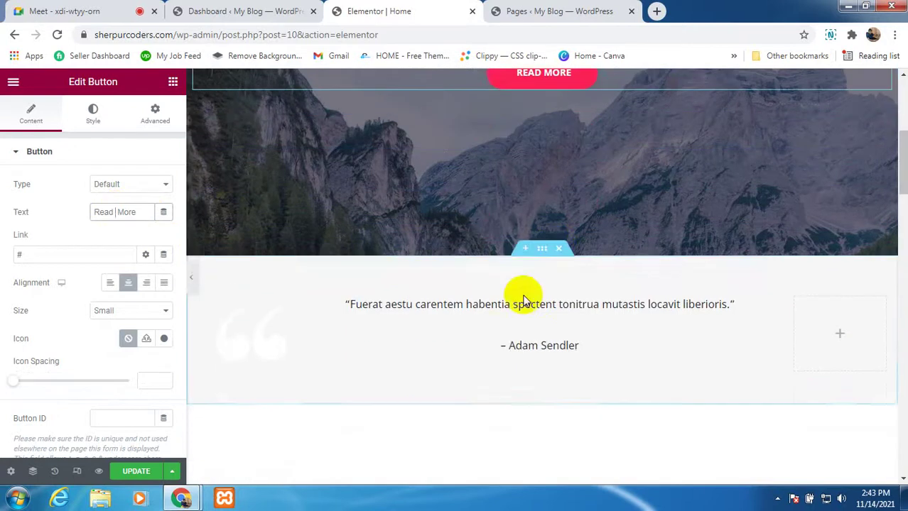
scroll(515, 308, down, 2)
scroll(515, 308, down, 2)
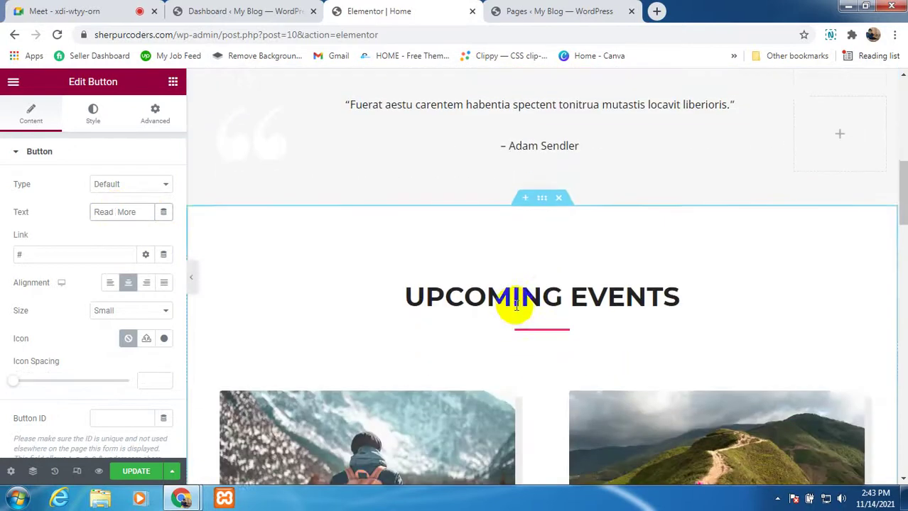
scroll(565, 257, down, 1)
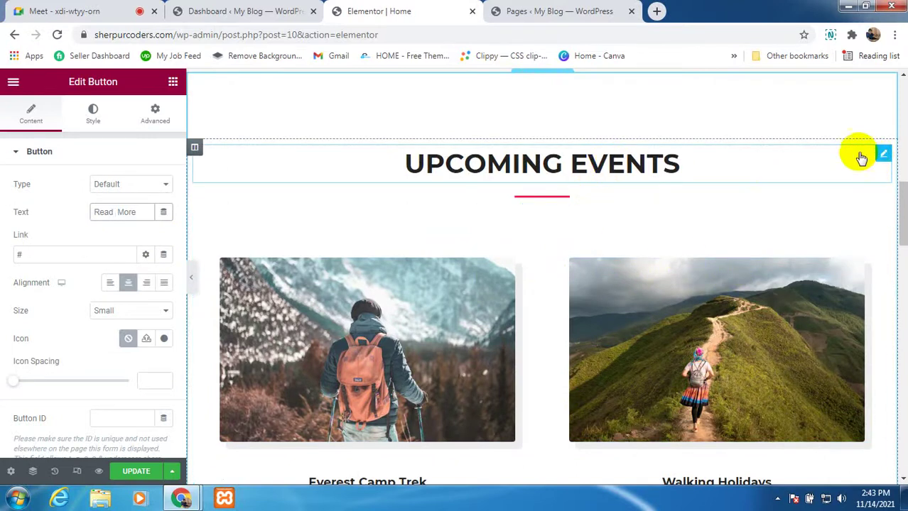
Step: Change the heading's title from 'Upcoming Events' to 'Upcoming Technology'
click(882, 155)
drag(91, 197, 54, 197)
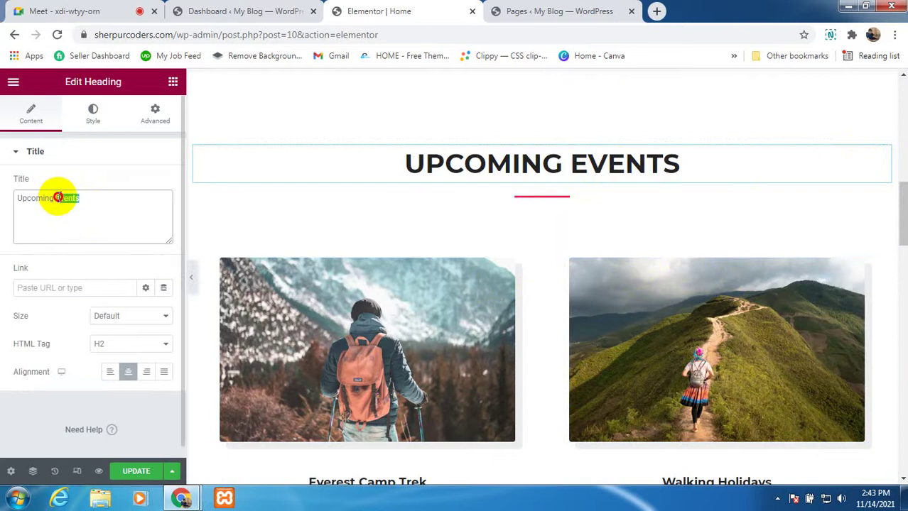
key(BackSpace)
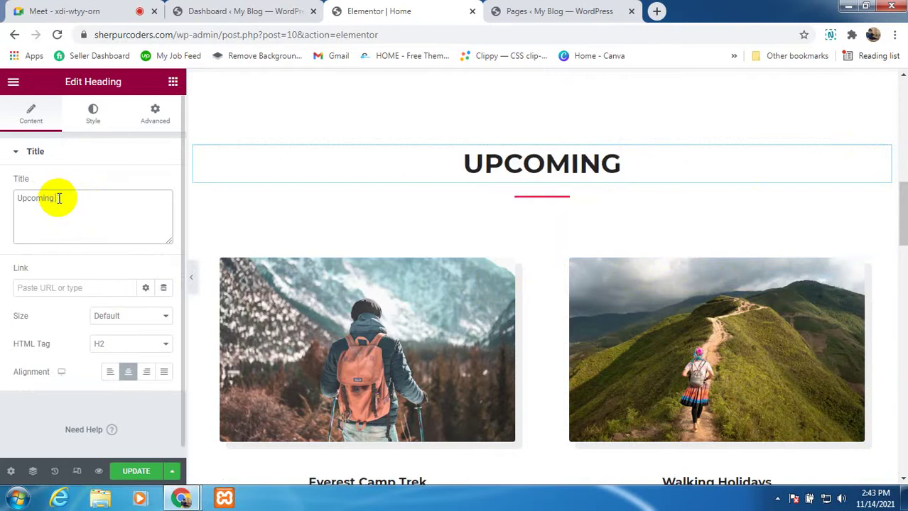
text(Techn)
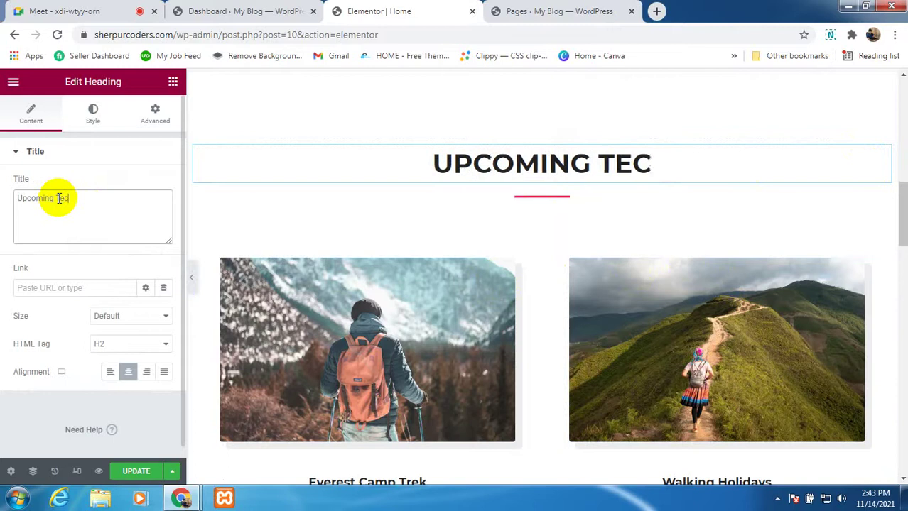
text(ogy)
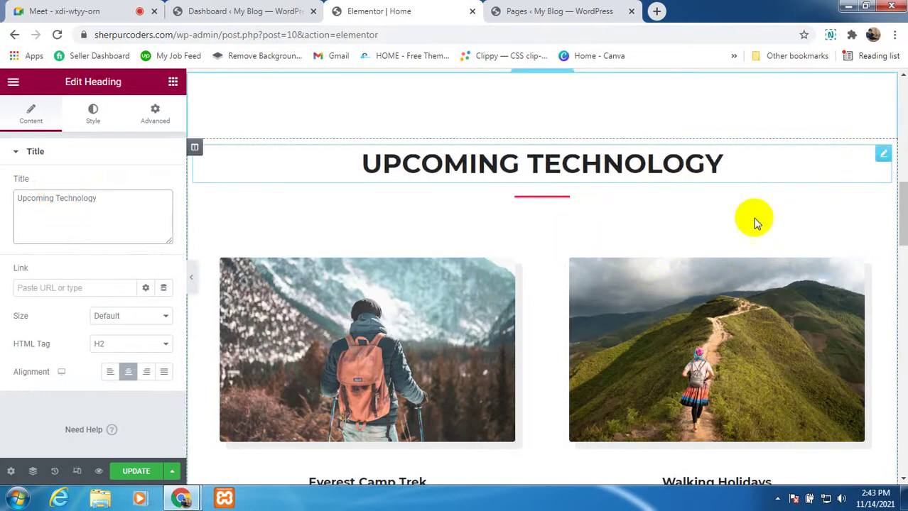
scroll(444, 325, down, 3)
scroll(639, 341, down, 2)
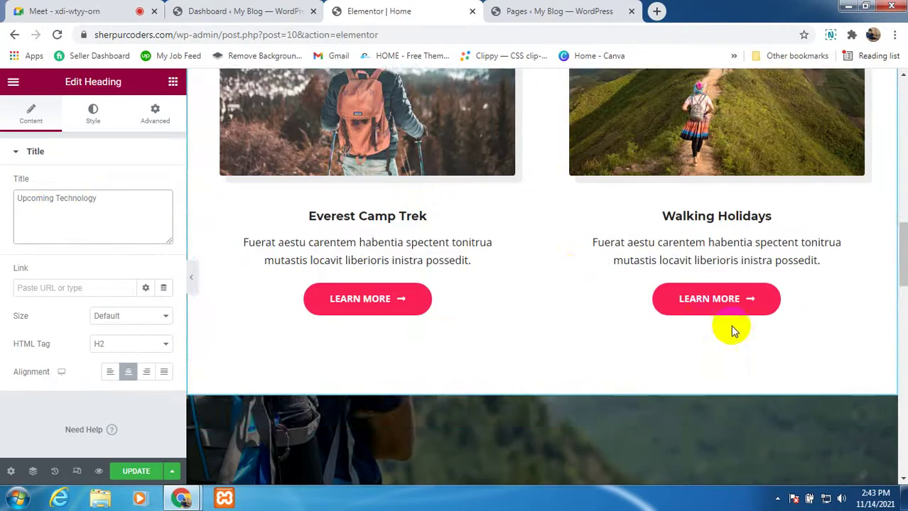
scroll(577, 308, up, 2)
scroll(505, 227, up, 1)
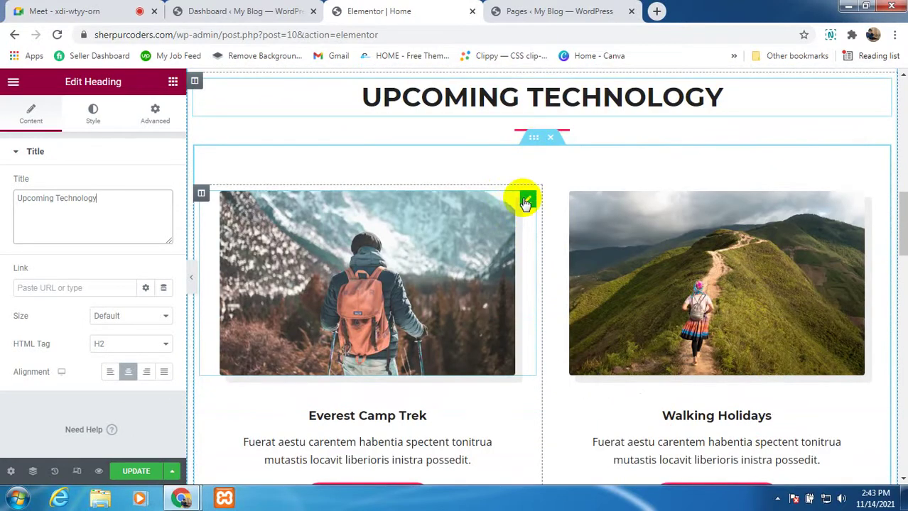
Step: Upload team.jpg from the Desktop through the Everest Camp Trek image's media picker
click(525, 202)
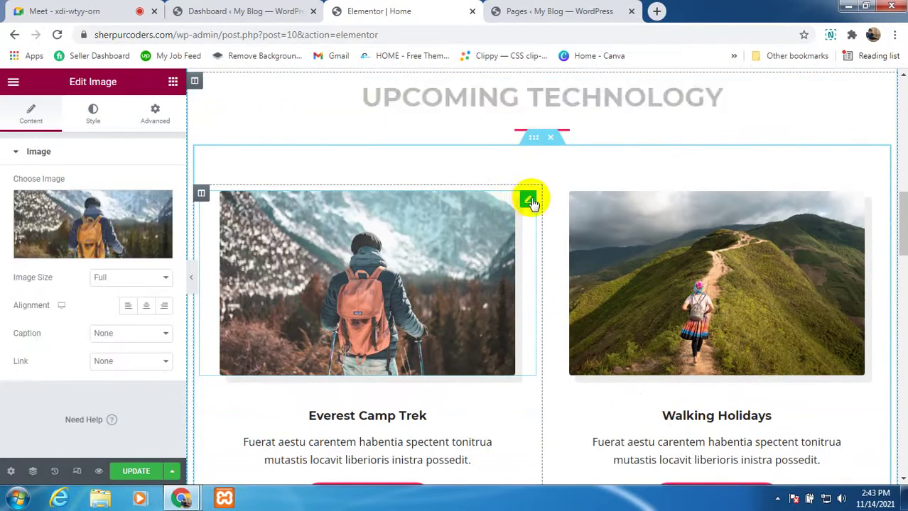
click(92, 219)
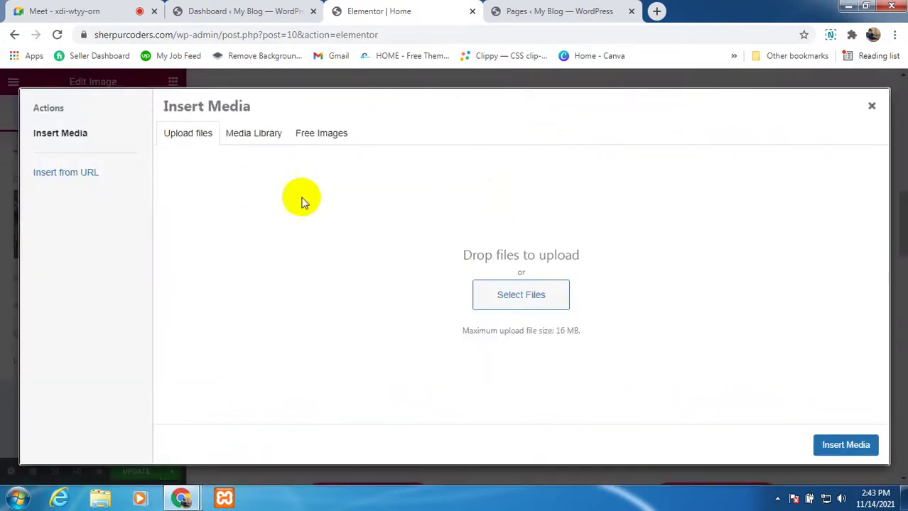
click(502, 296)
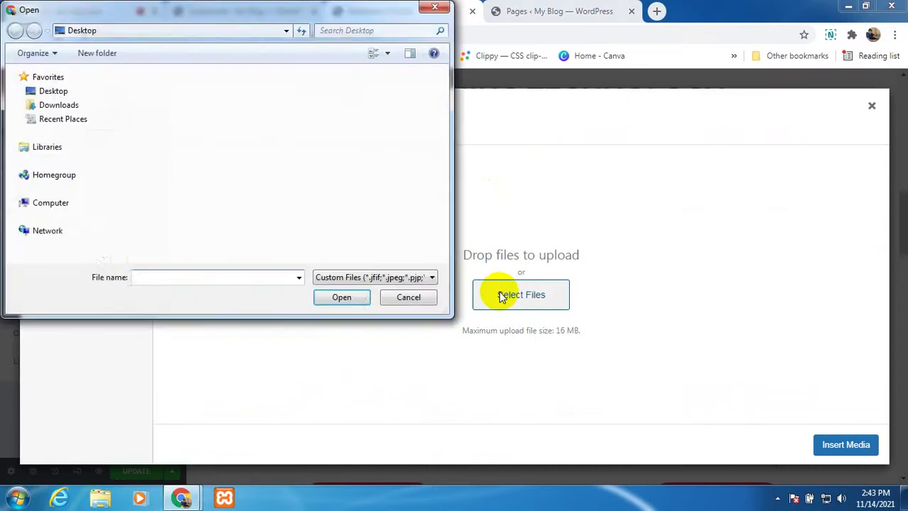
click(57, 90)
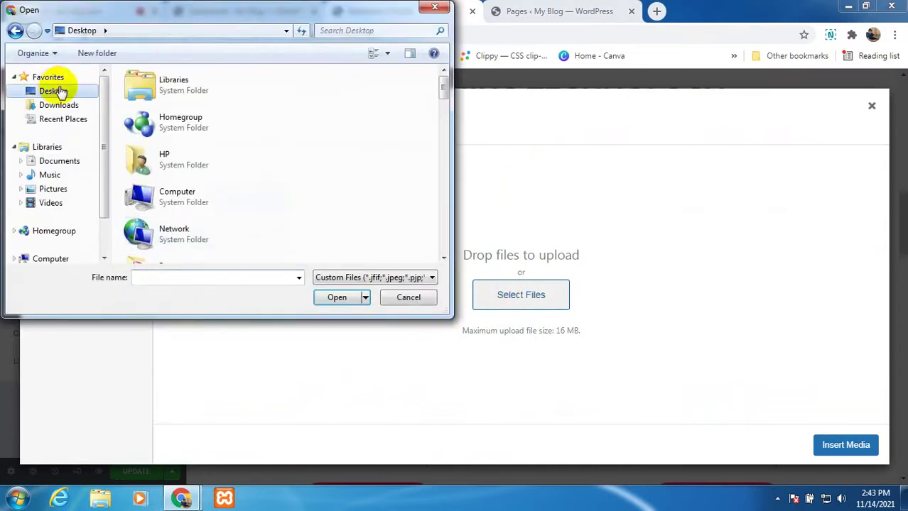
drag(439, 80, 442, 130)
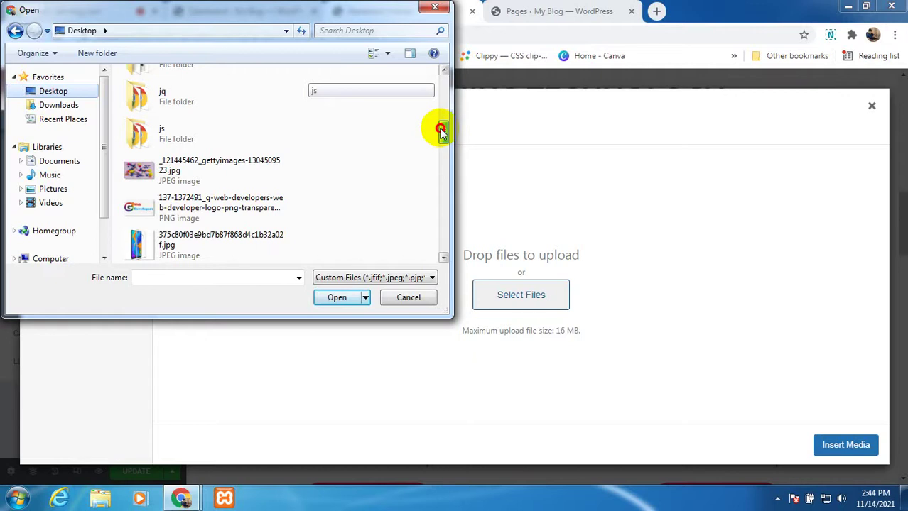
drag(441, 131, 411, 239)
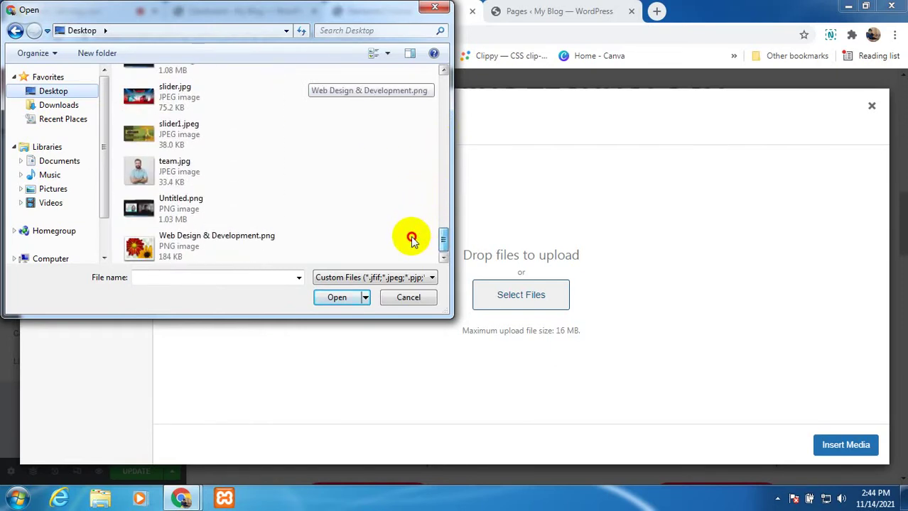
click(156, 170)
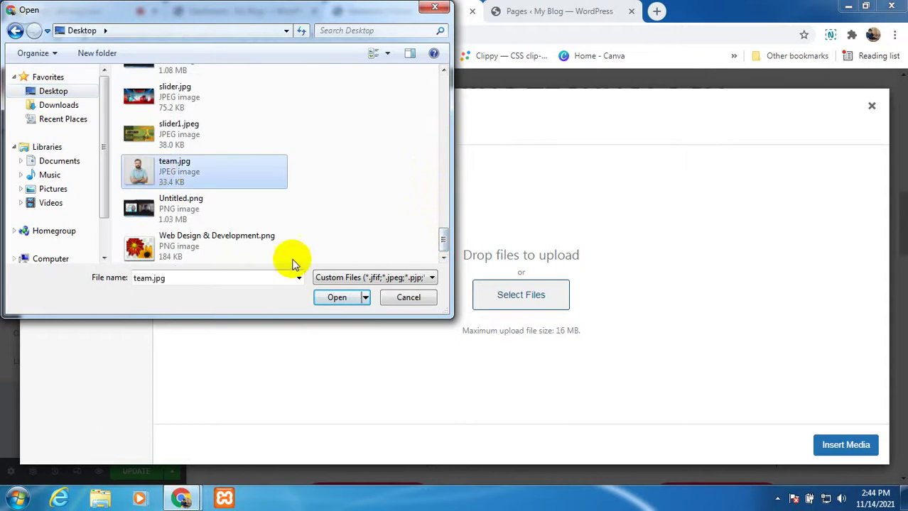
click(336, 298)
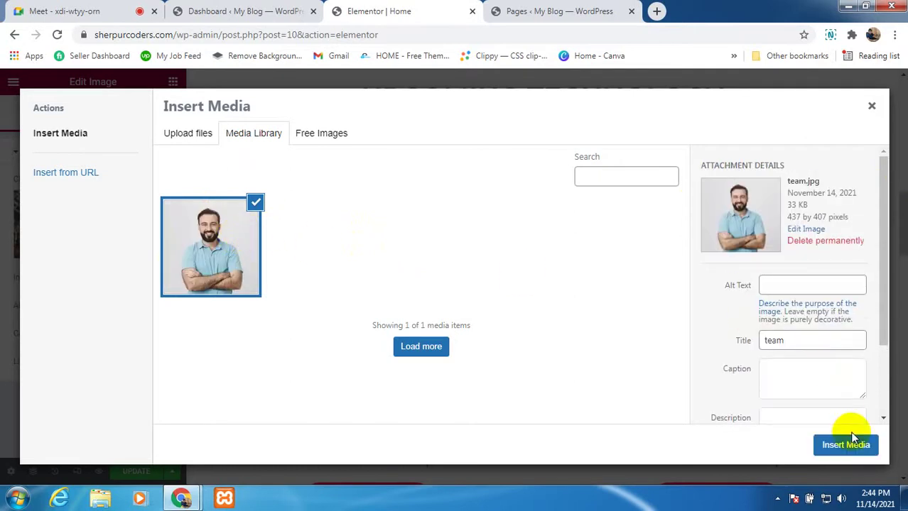
Step: Insert team.jpg as the Everest Camp Trek picture
click(823, 438)
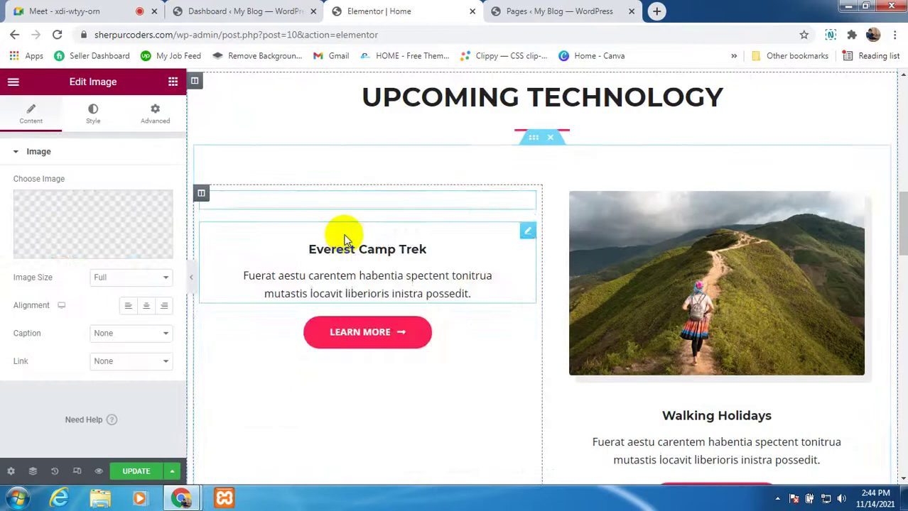
scroll(429, 252, down, 1)
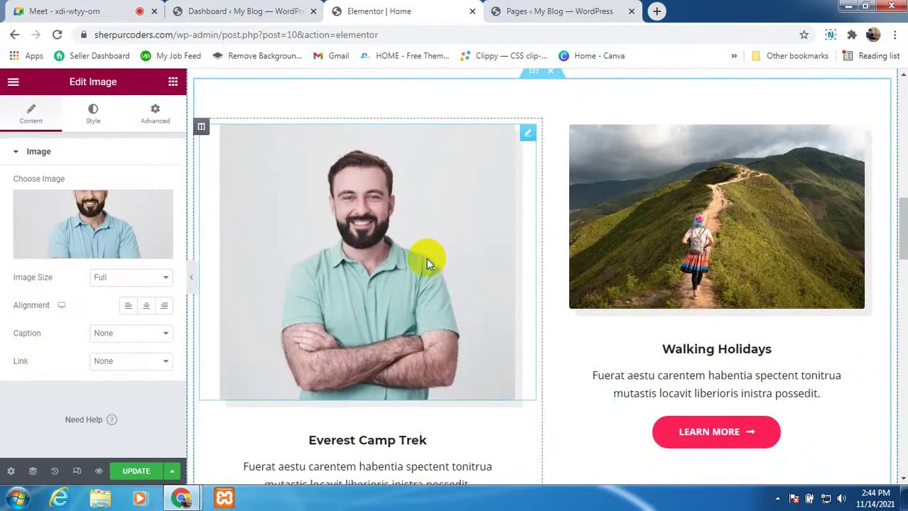
scroll(331, 161, up, 1)
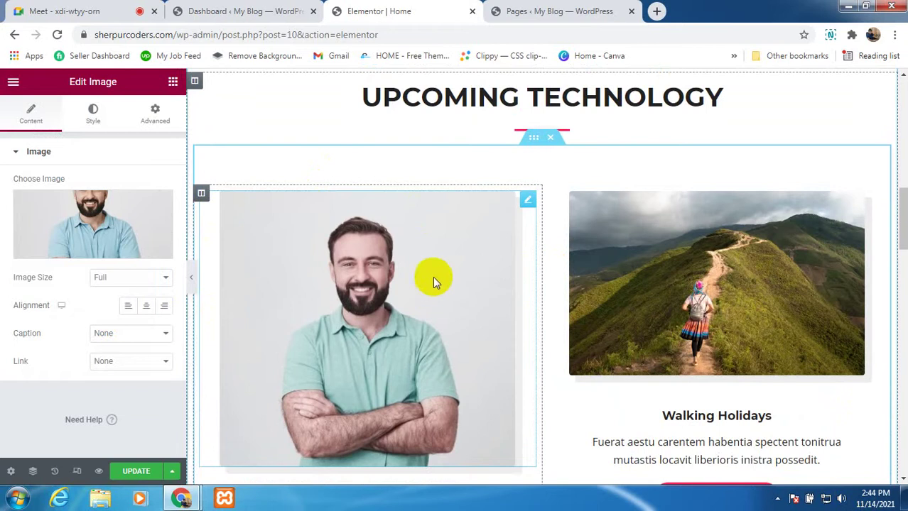
Step: Change the picture's Image Size from Full to Custom and apply it
click(136, 279)
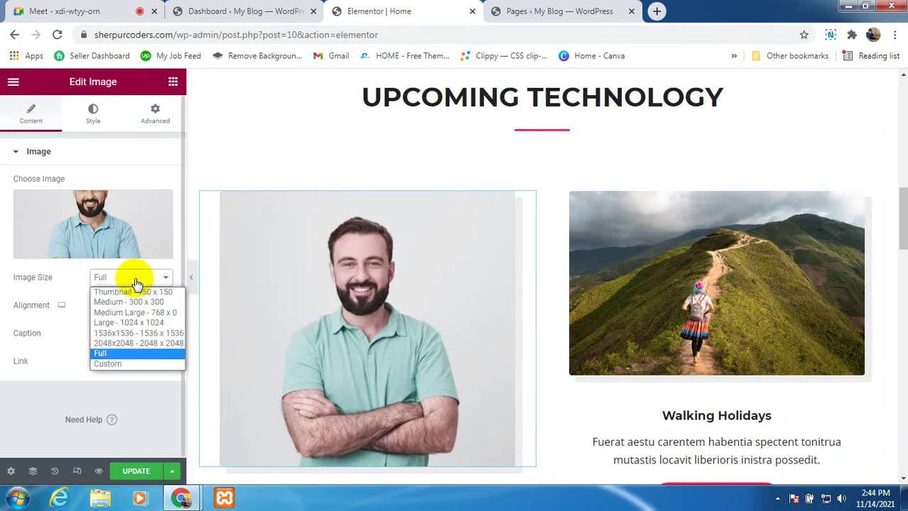
click(135, 364)
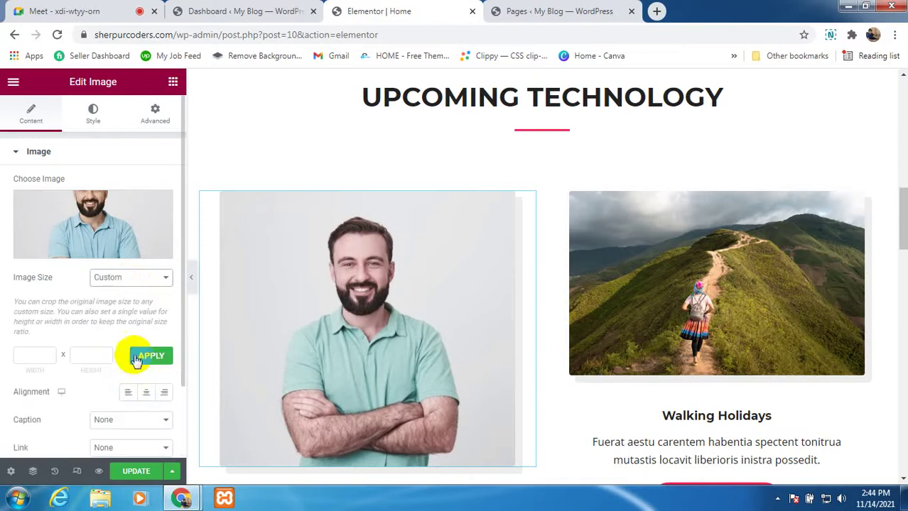
click(41, 353)
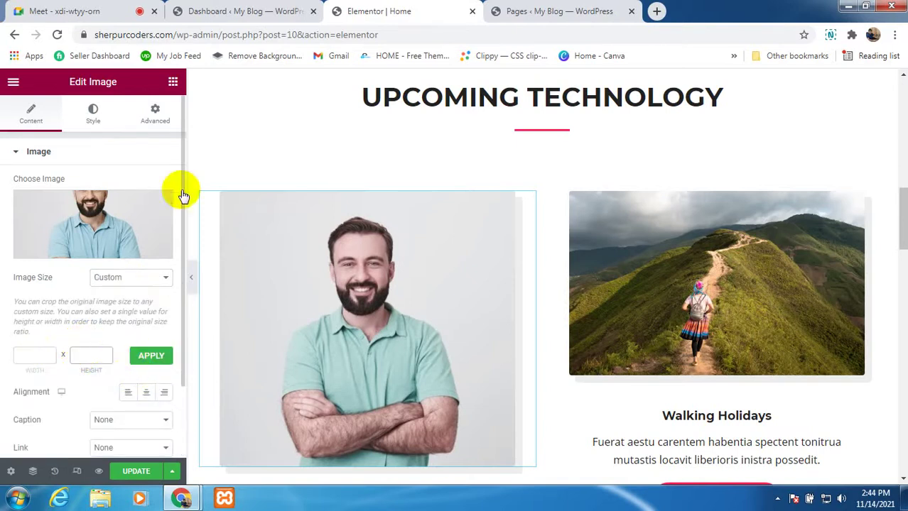
scroll(426, 301, down, 2)
scroll(424, 289, down, 1)
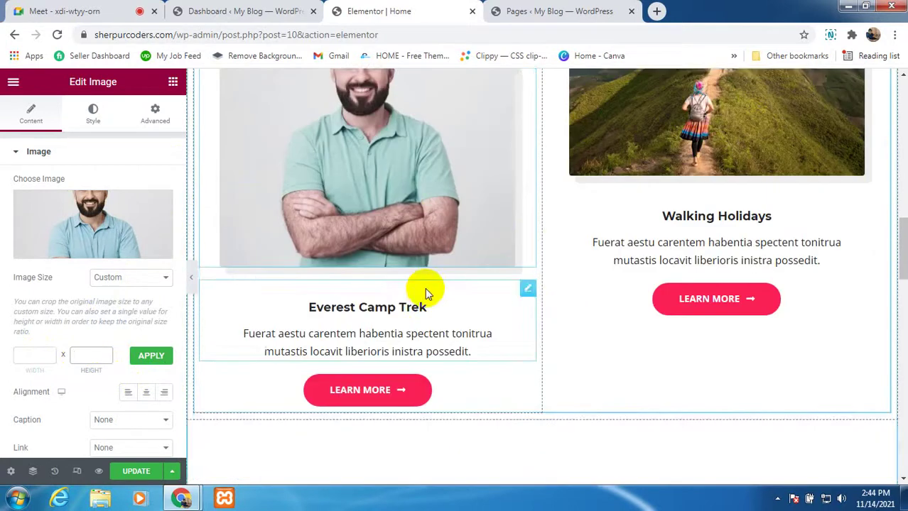
scroll(613, 308, up, 2)
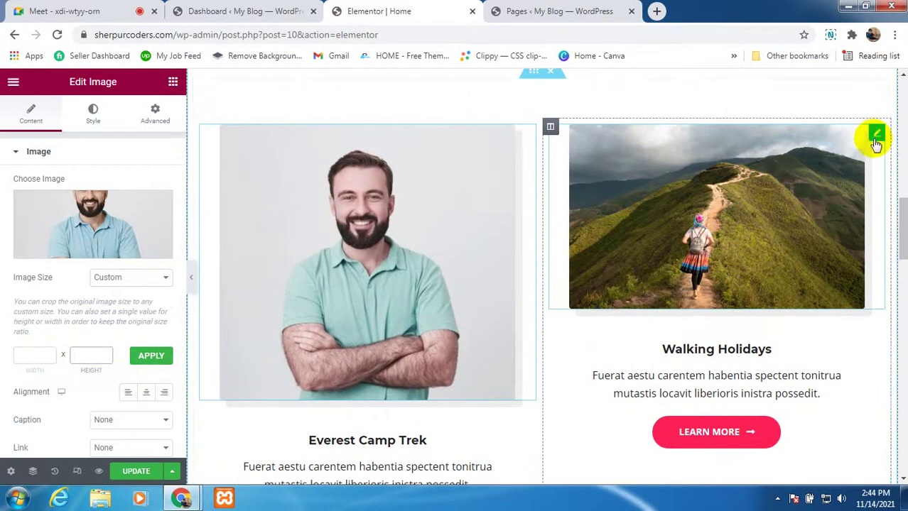
Step: Replace the Walking Holidays picture with team.jpg from the Media Library
click(876, 137)
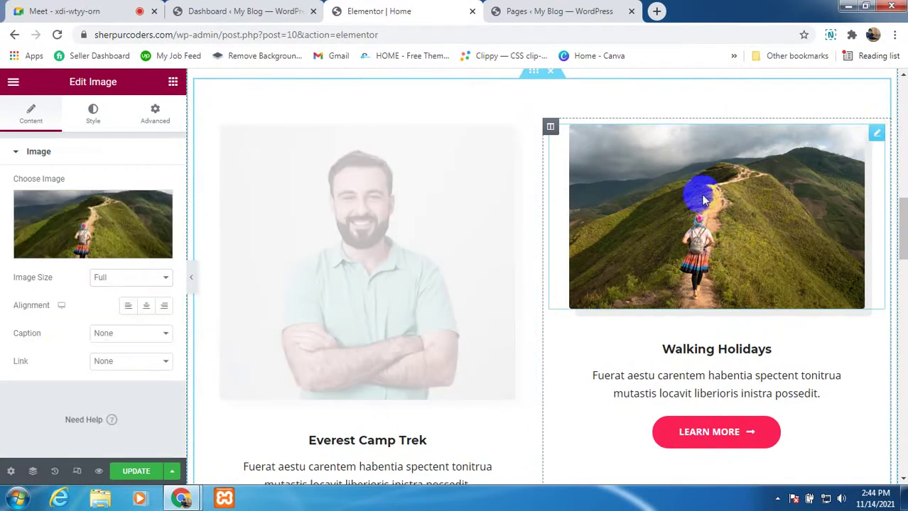
click(105, 229)
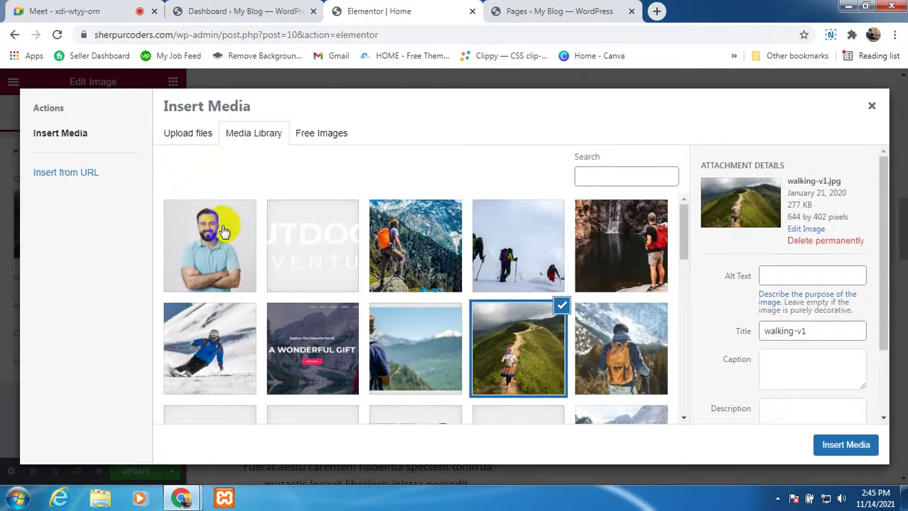
click(213, 238)
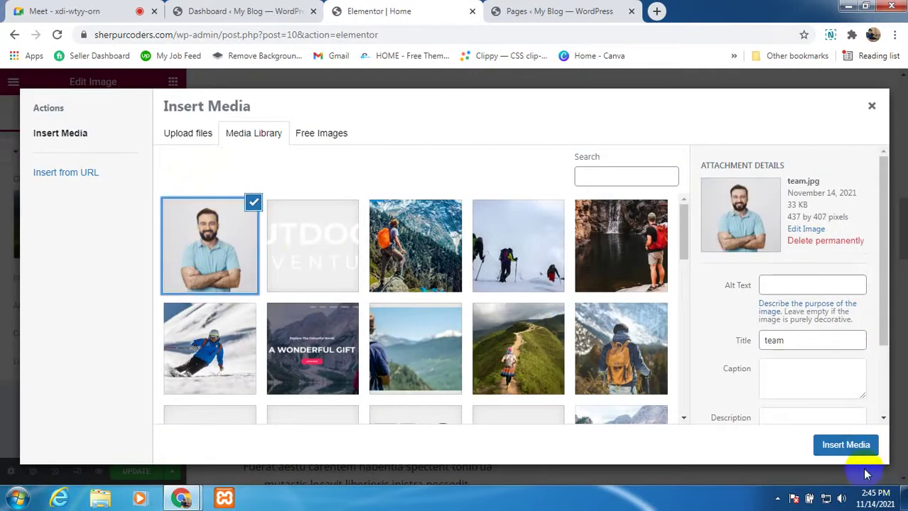
click(846, 445)
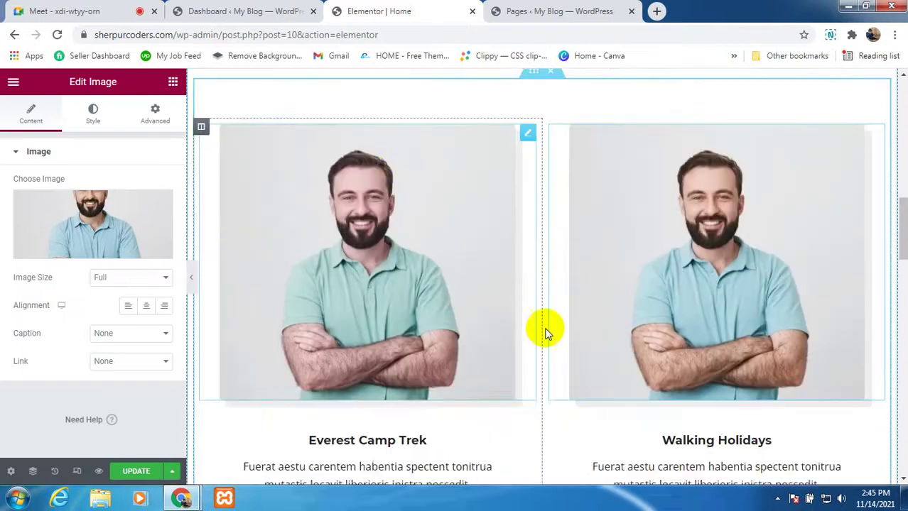
scroll(537, 326, down, 3)
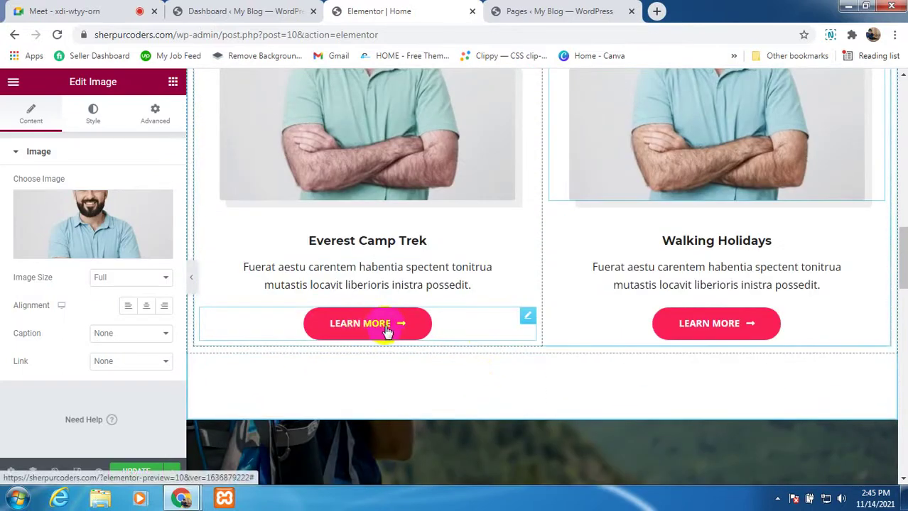
scroll(700, 270, up, 3)
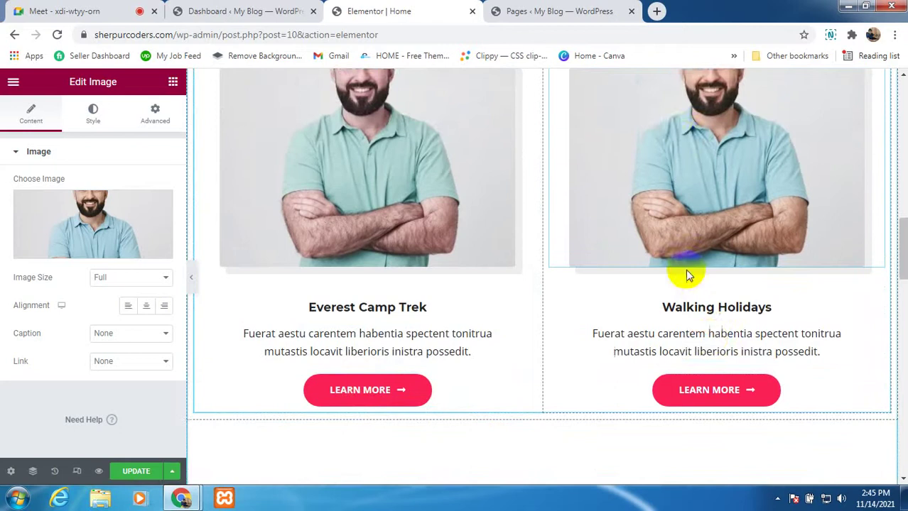
scroll(720, 320, down, 2)
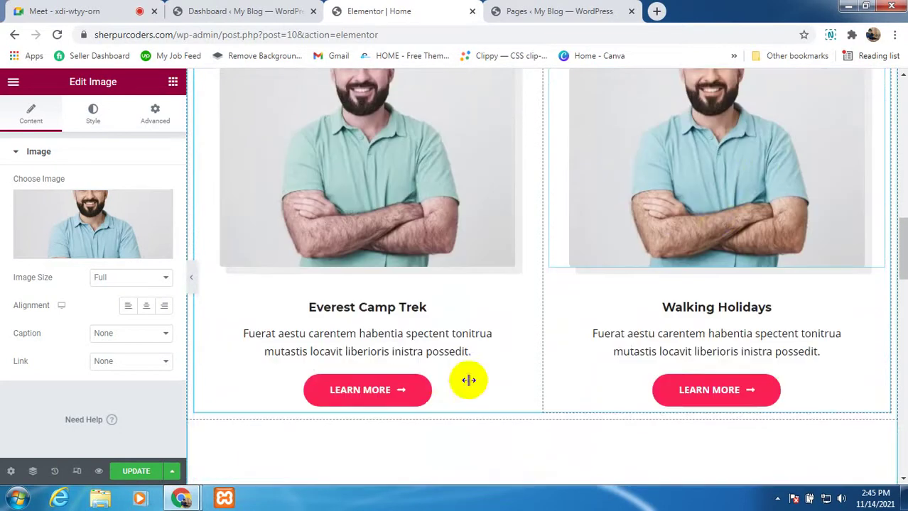
scroll(442, 375, down, 2)
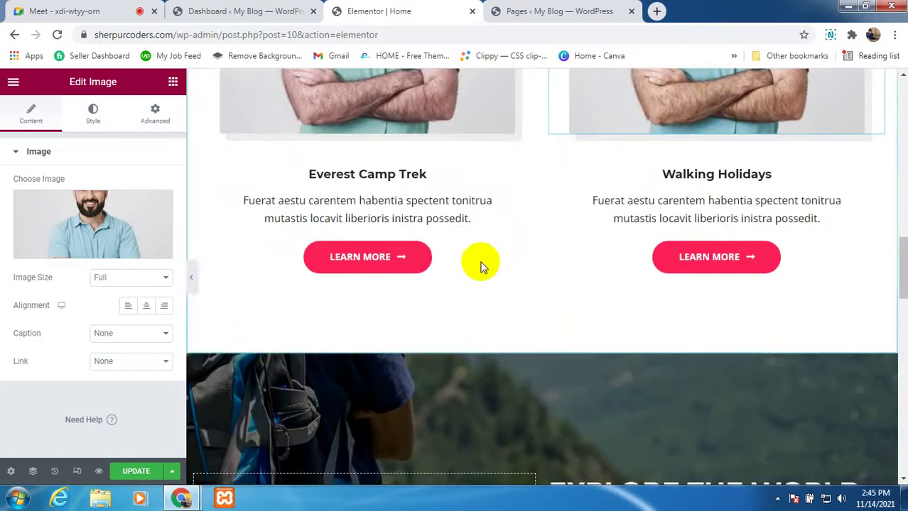
Step: Open the Icon Library for the Everest Camp Trek Learn More button, then switch to Google Meet
click(526, 253)
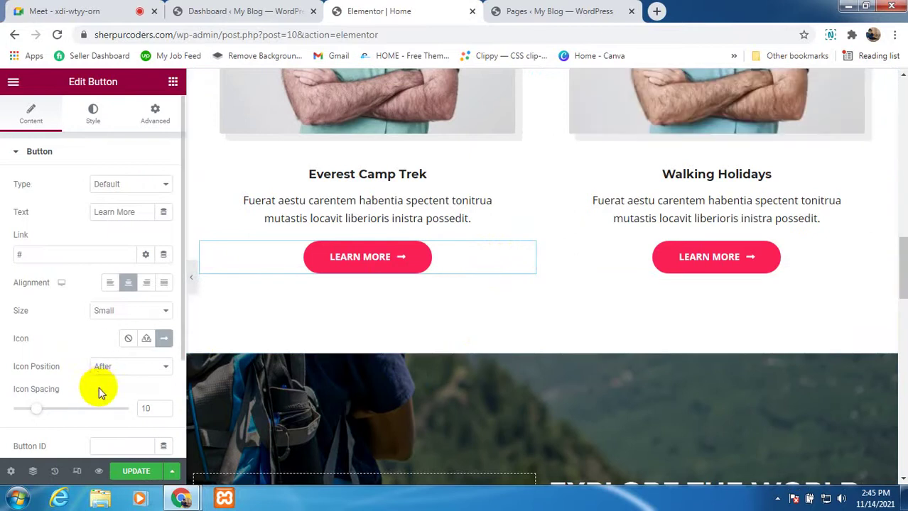
scroll(85, 376, down, 2)
scroll(82, 345, up, 2)
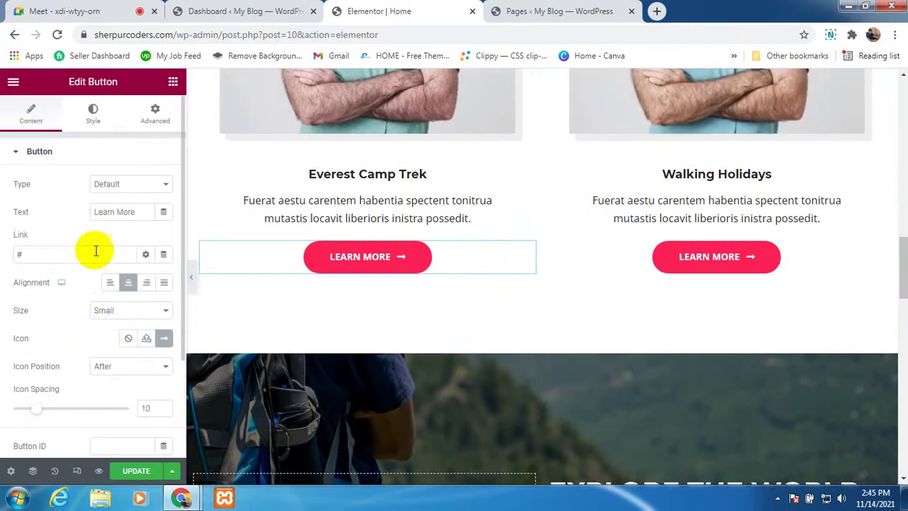
click(163, 340)
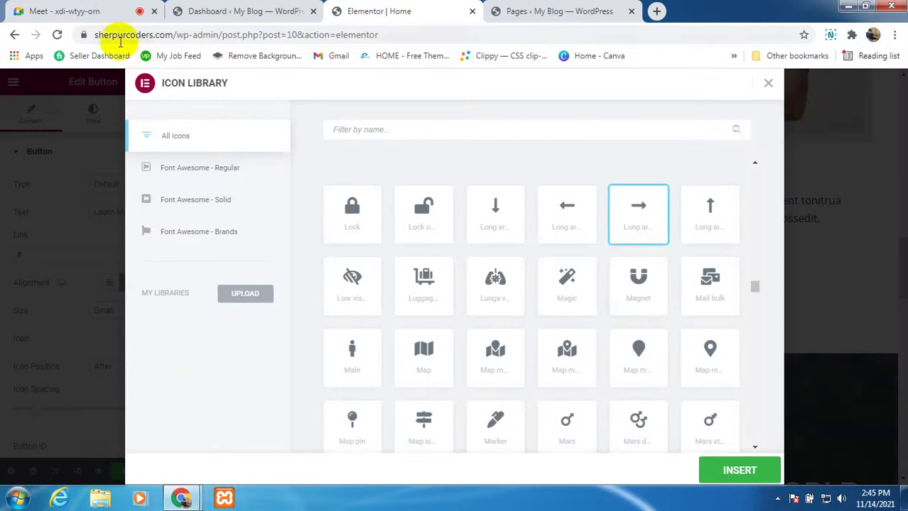
click(105, 15)
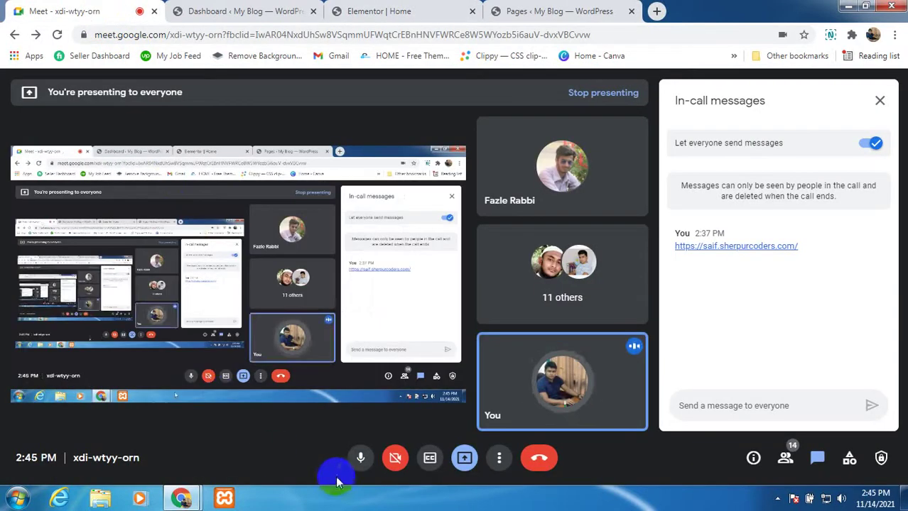
Step: Mute and unmute the Google Meet microphone, then return to the Elementor tab
click(358, 460)
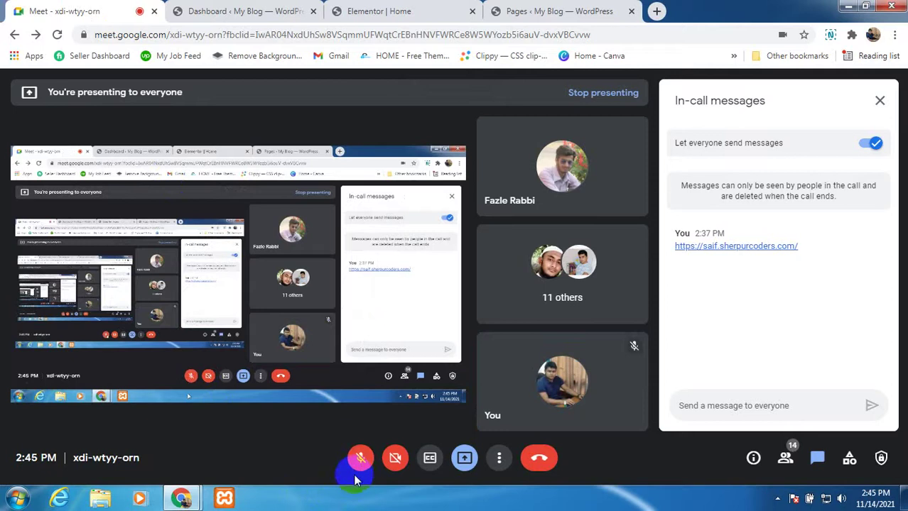
click(360, 460)
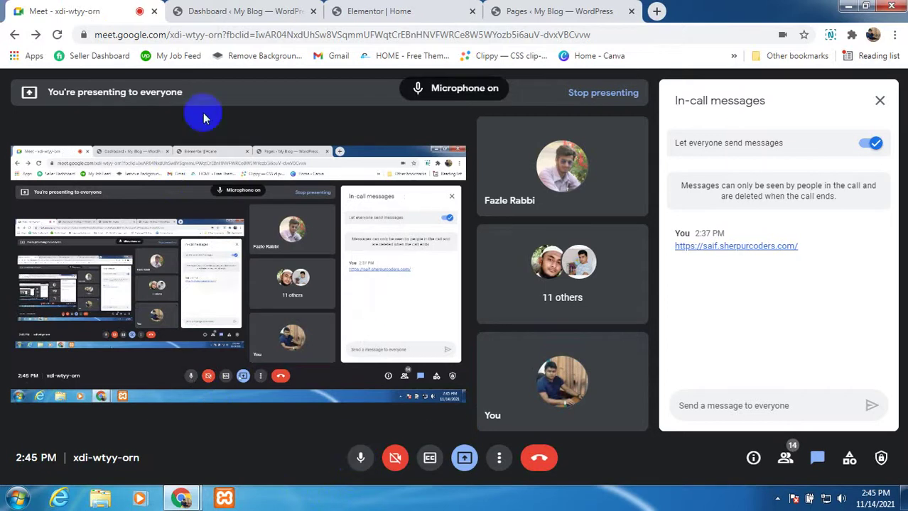
click(430, 11)
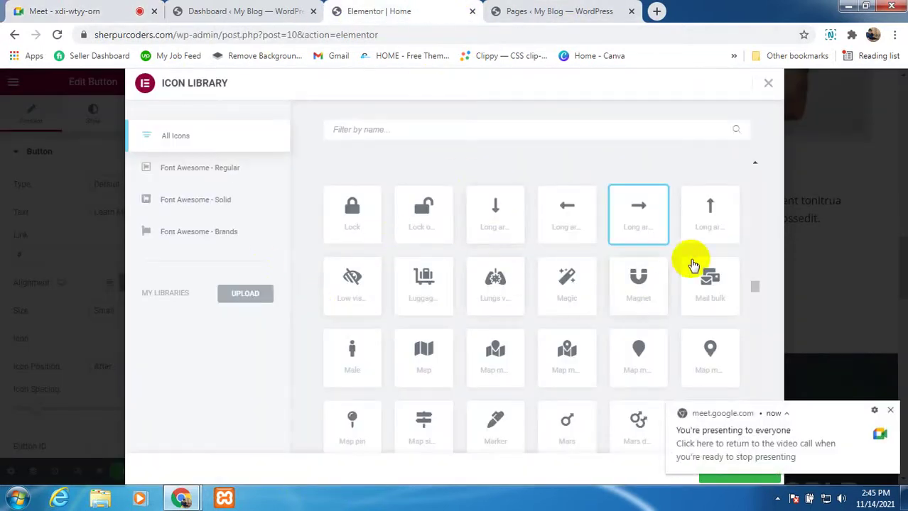
Step: Insert the Mars stroke icon on the Everest Camp Trek Learn More button, then select the Walking Holidays button
scroll(623, 341, down, 1)
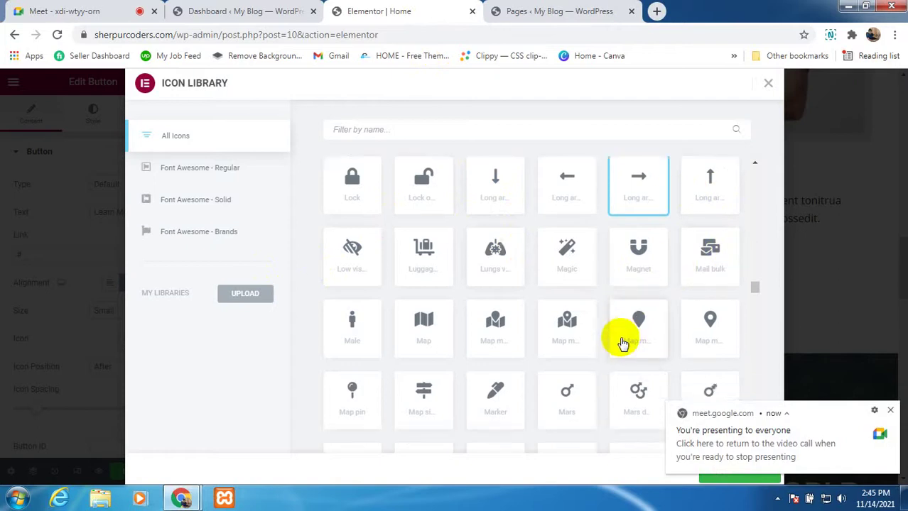
scroll(622, 343, down, 3)
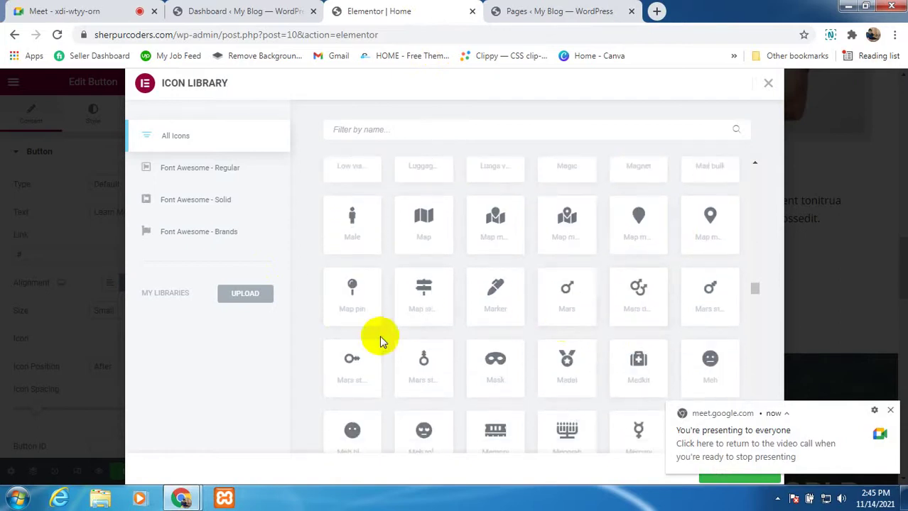
scroll(379, 341, down, 6)
scroll(632, 375, down, 2)
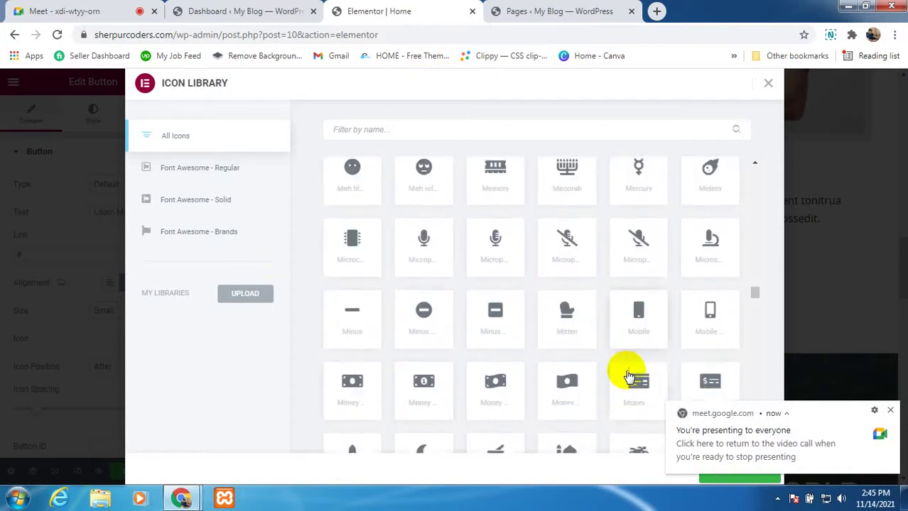
scroll(511, 361, down, 1)
scroll(426, 373, up, 1)
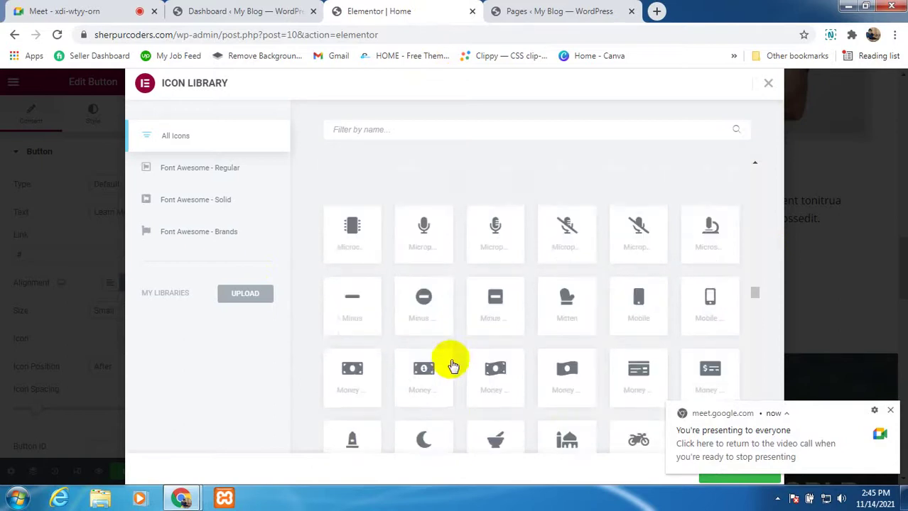
scroll(452, 365, up, 3)
scroll(457, 353, up, 1)
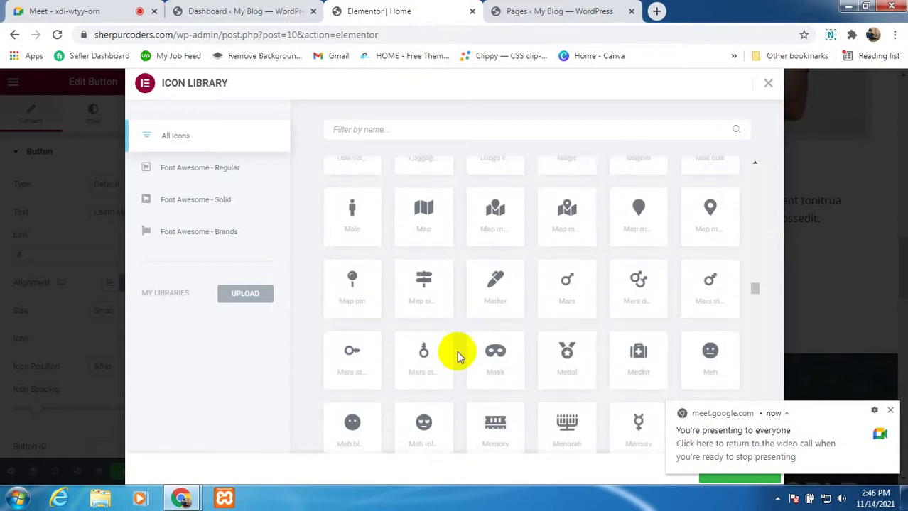
scroll(457, 351, up, 1)
scroll(457, 353, down, 1)
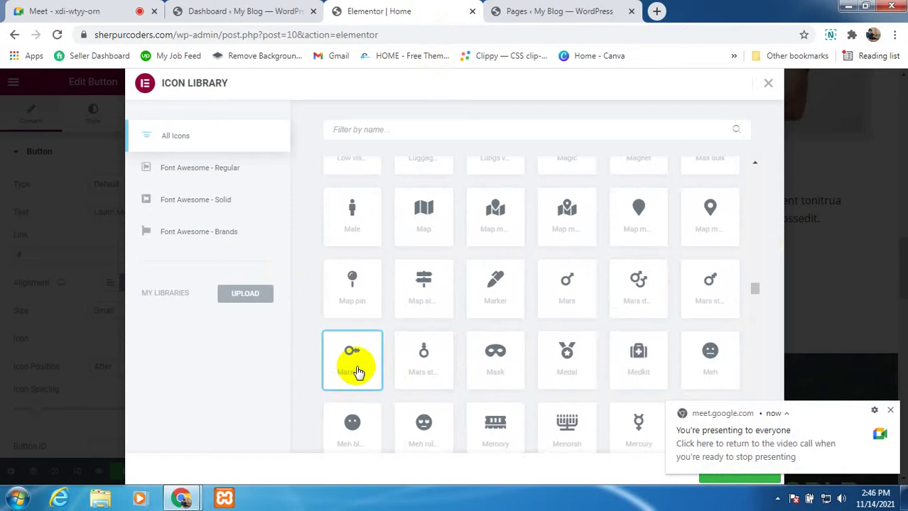
click(892, 412)
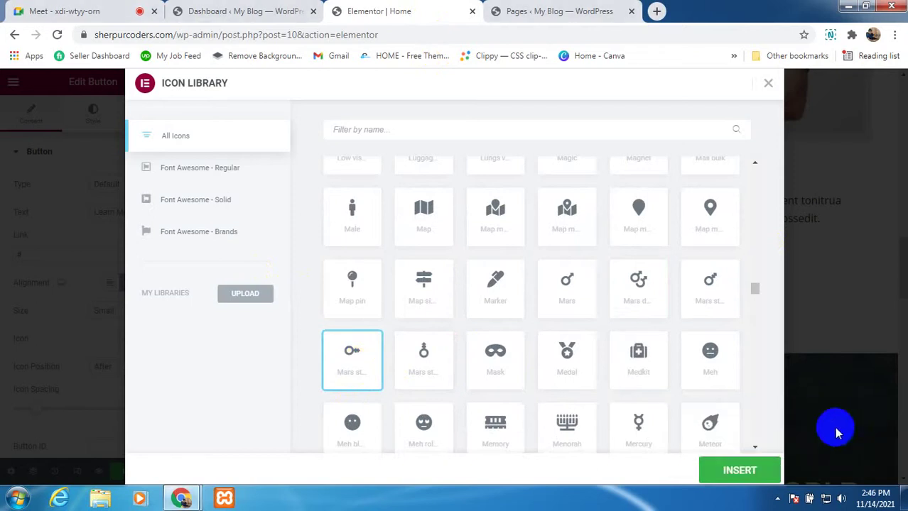
click(739, 470)
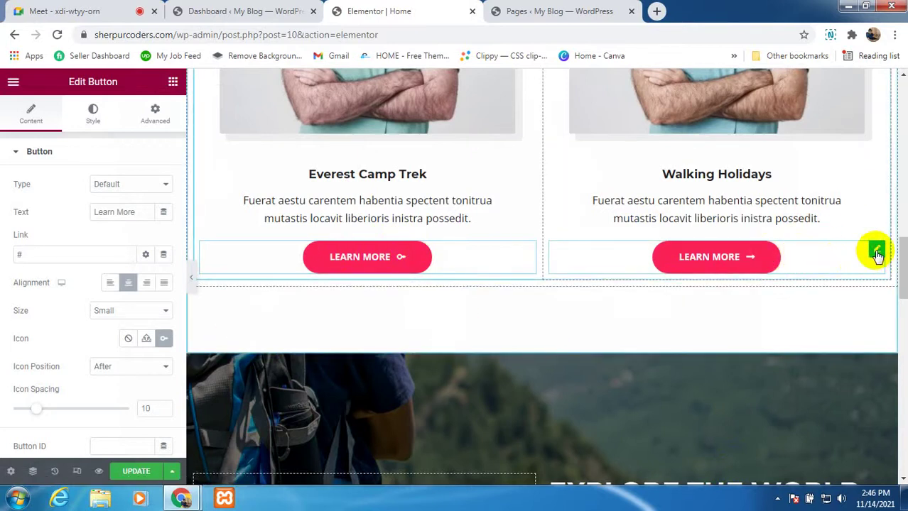
click(876, 252)
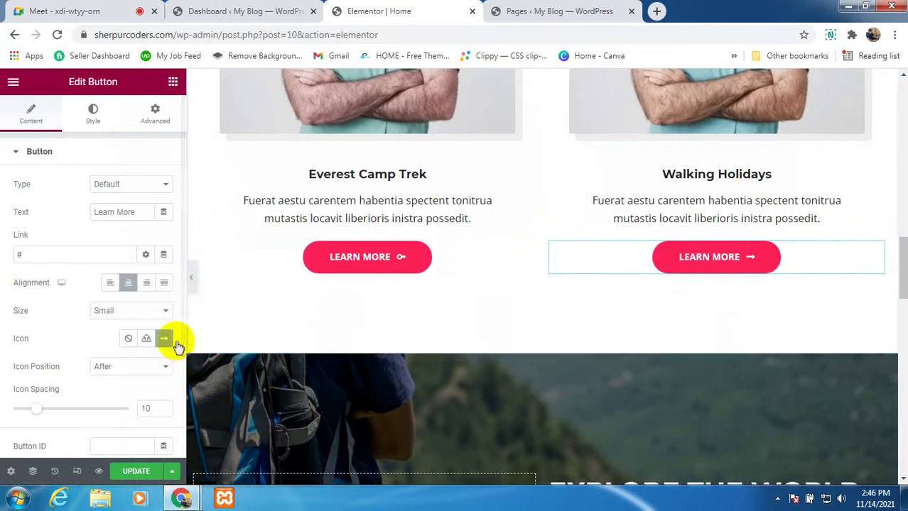
Step: Mute the microphone in Google Meet and return to the Elementor editor
click(61, 13)
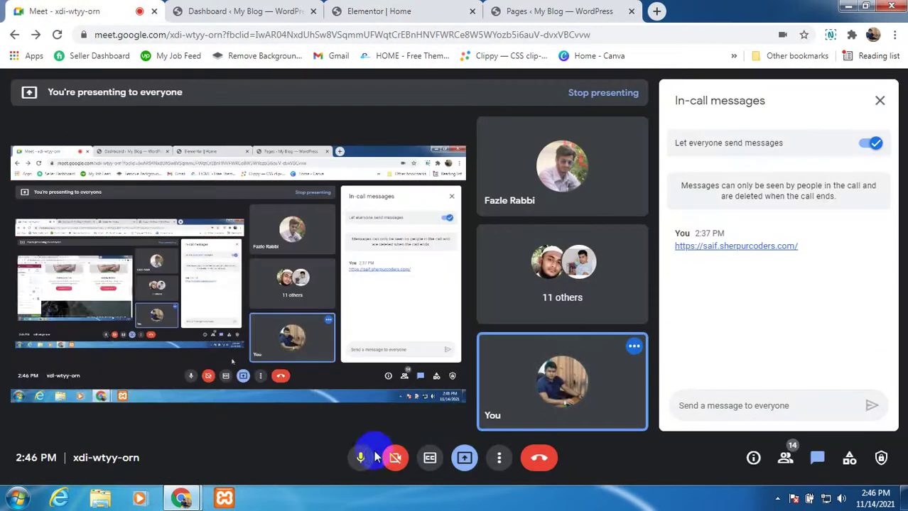
click(360, 458)
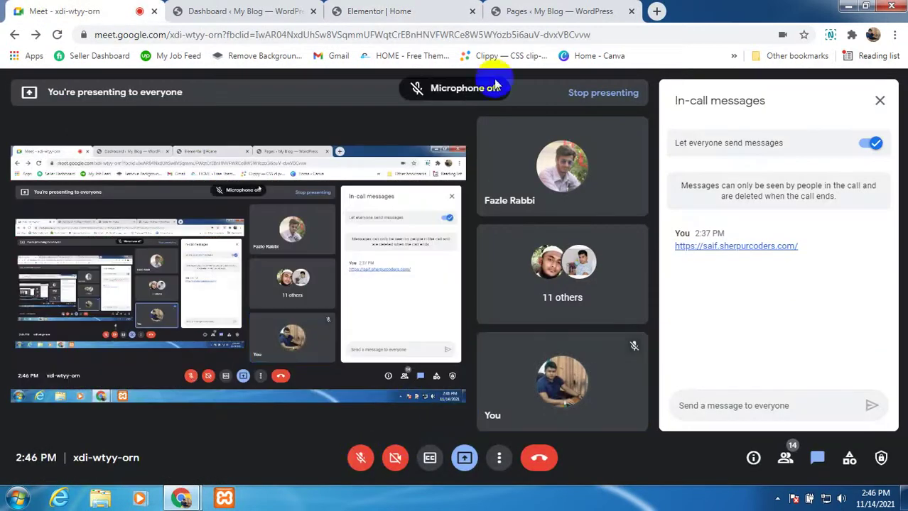
click(416, 14)
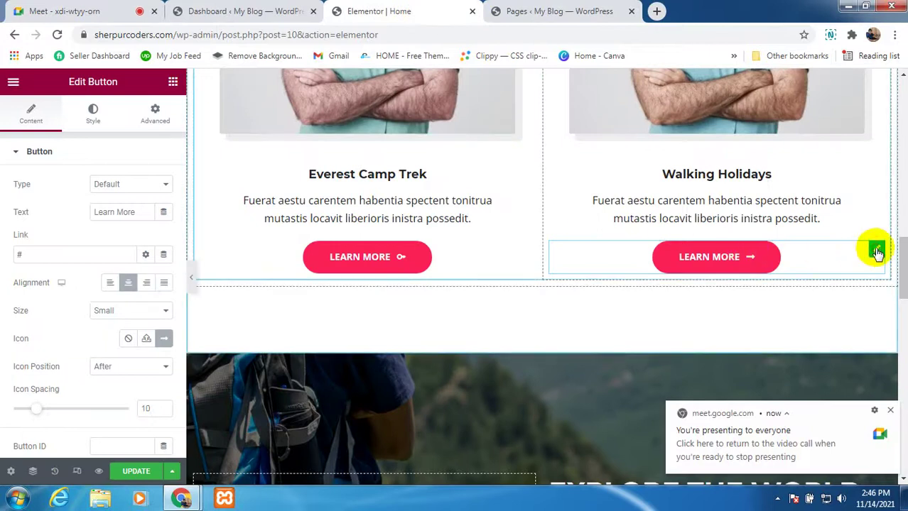
Step: Insert the Mars stroke icon on the Walking Holidays Learn More button, then unmute in Google Meet
click(163, 340)
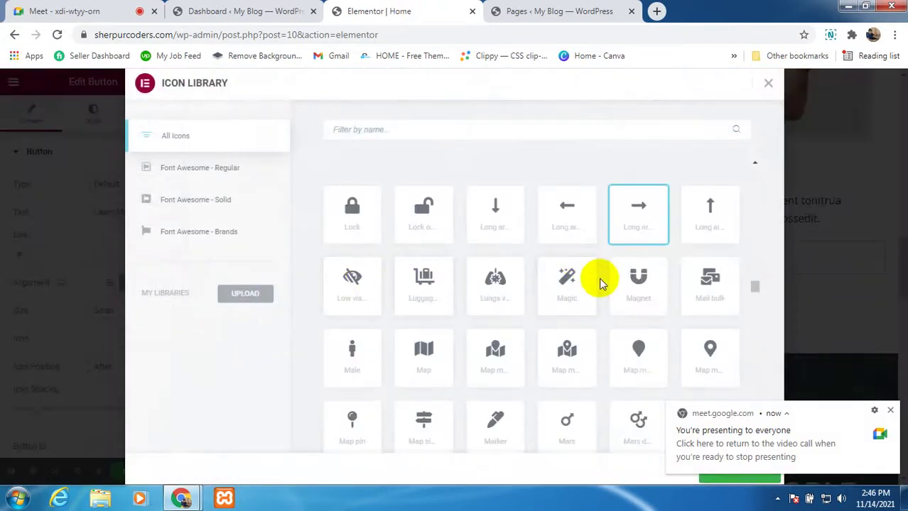
scroll(600, 280, down, 1)
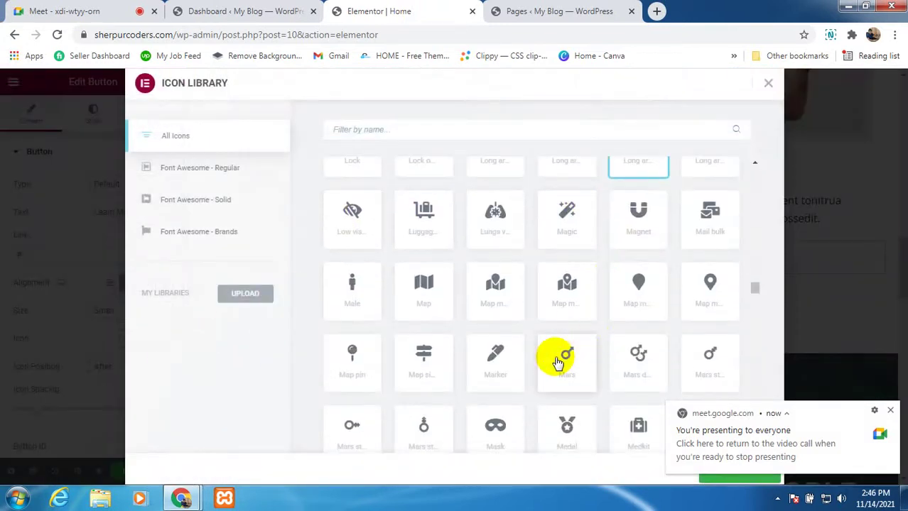
scroll(553, 360, down, 1)
scroll(558, 362, down, 1)
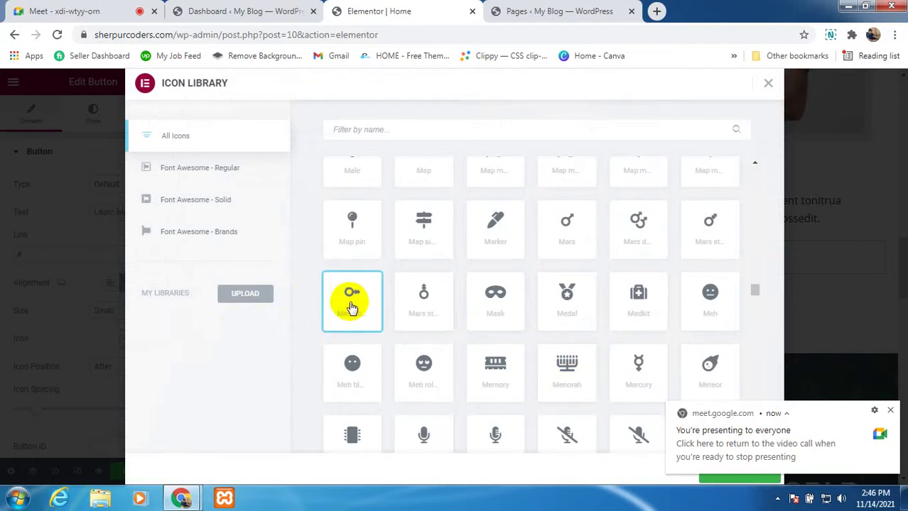
click(889, 411)
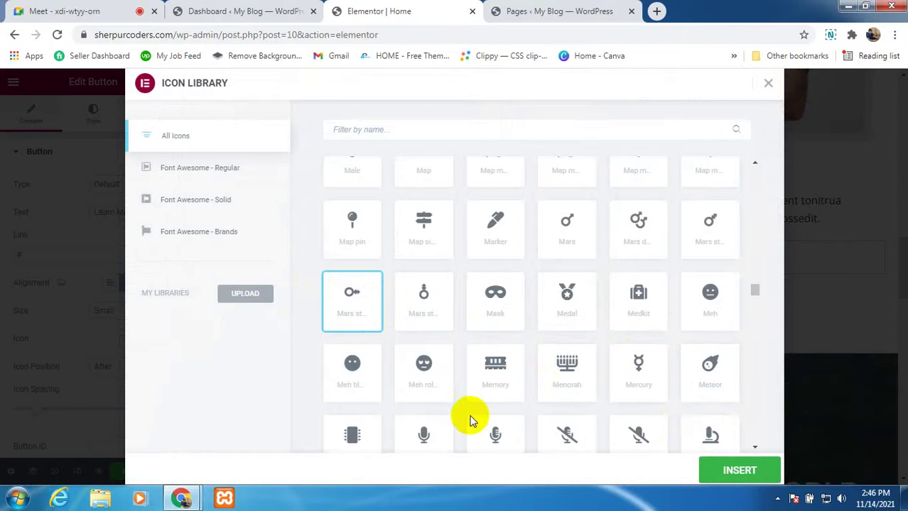
click(739, 472)
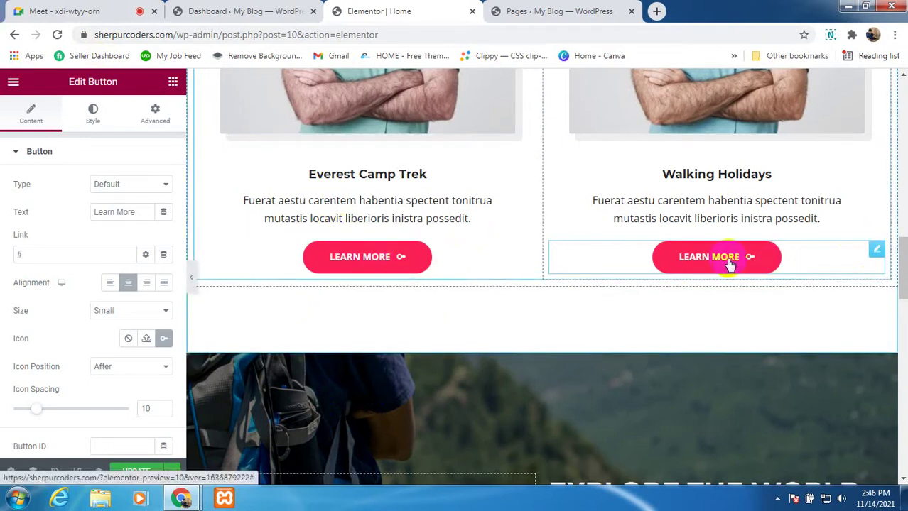
scroll(719, 265, up, 2)
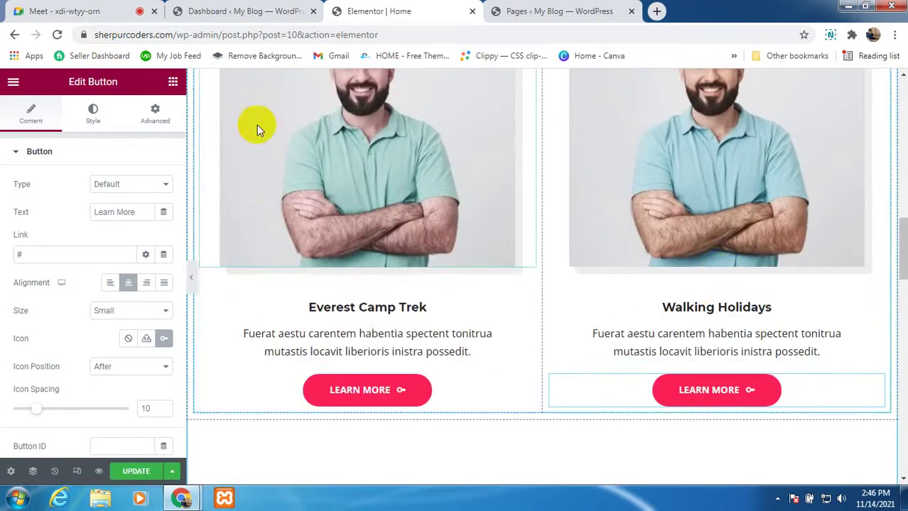
click(110, 11)
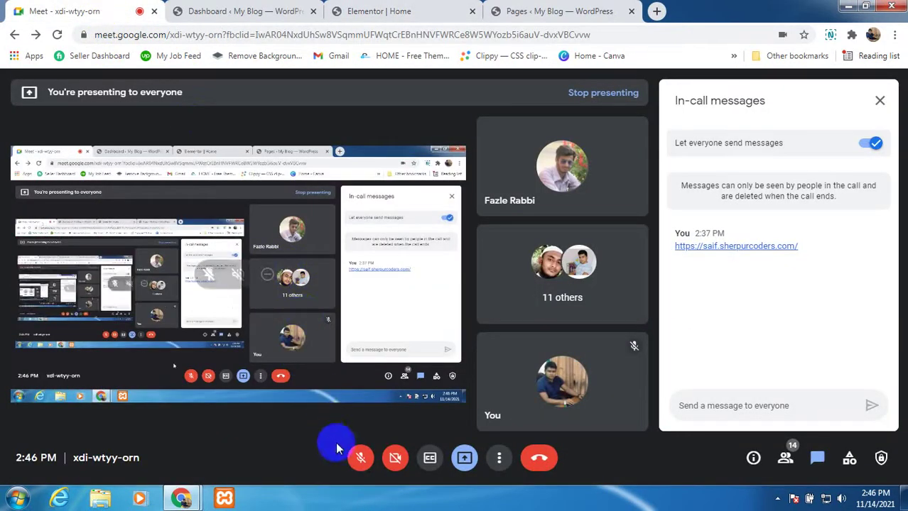
click(360, 457)
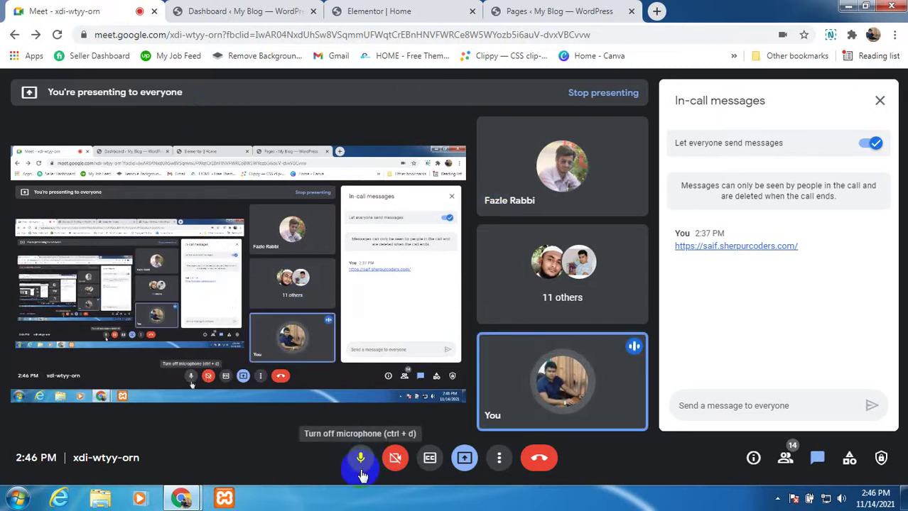
Step: Return to Elementor and review the homepage, dismissing the screen-presenting notification
click(415, 11)
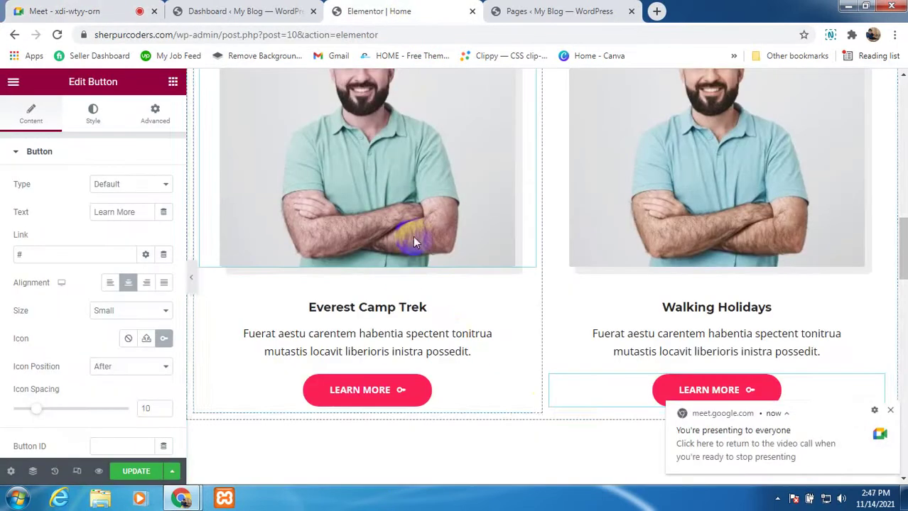
scroll(717, 313, up, 1)
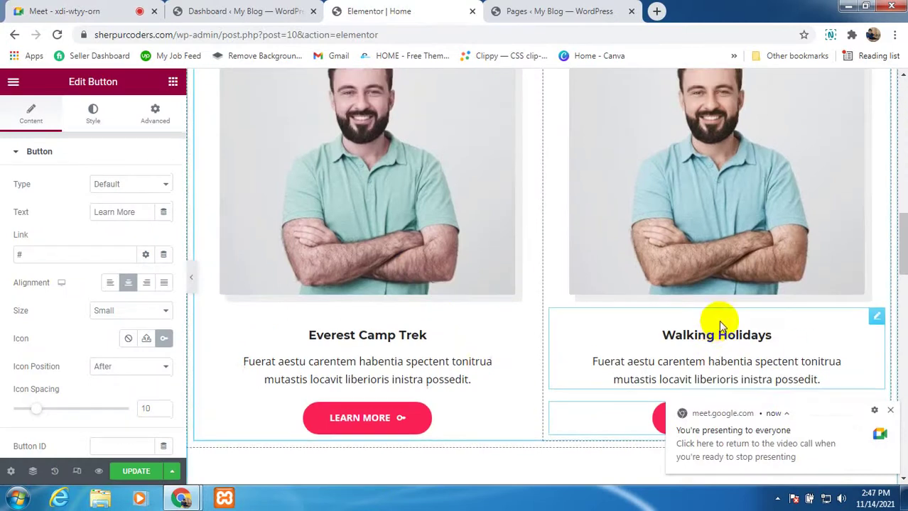
scroll(718, 320, up, 3)
scroll(736, 345, down, 4)
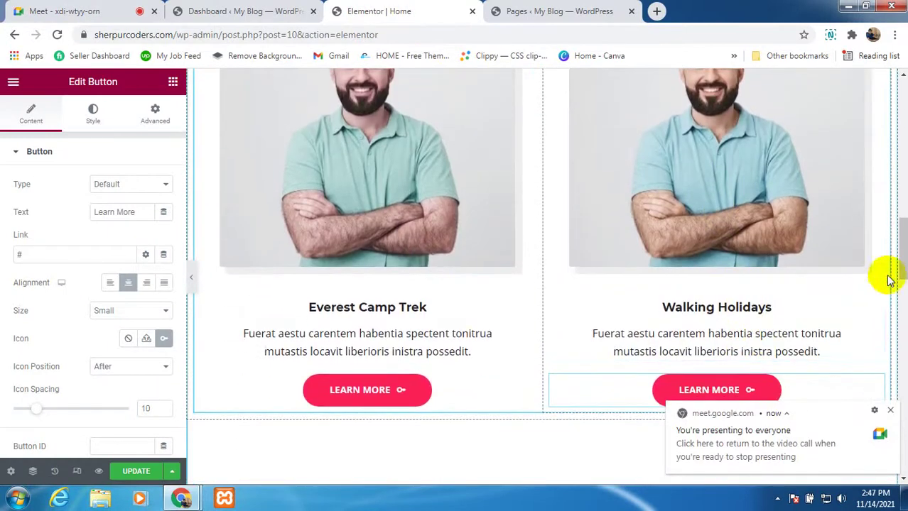
scroll(650, 354, down, 3)
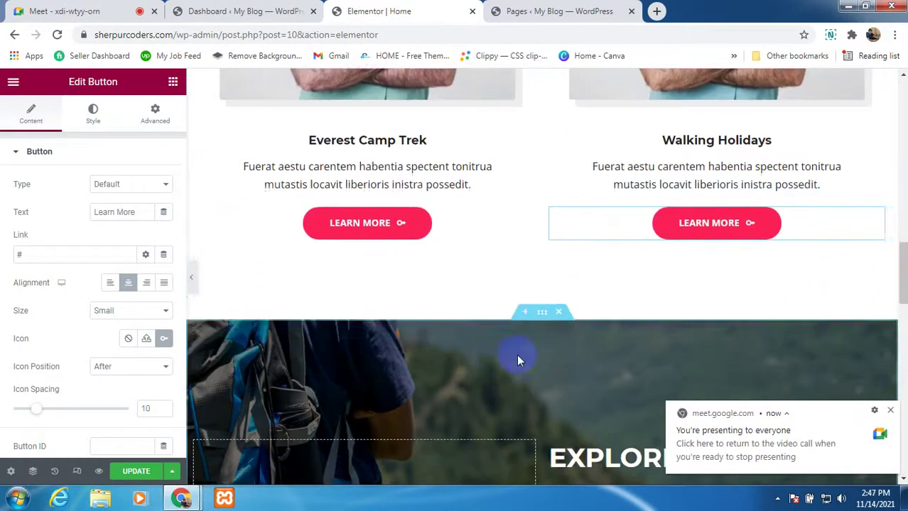
scroll(517, 358, down, 5)
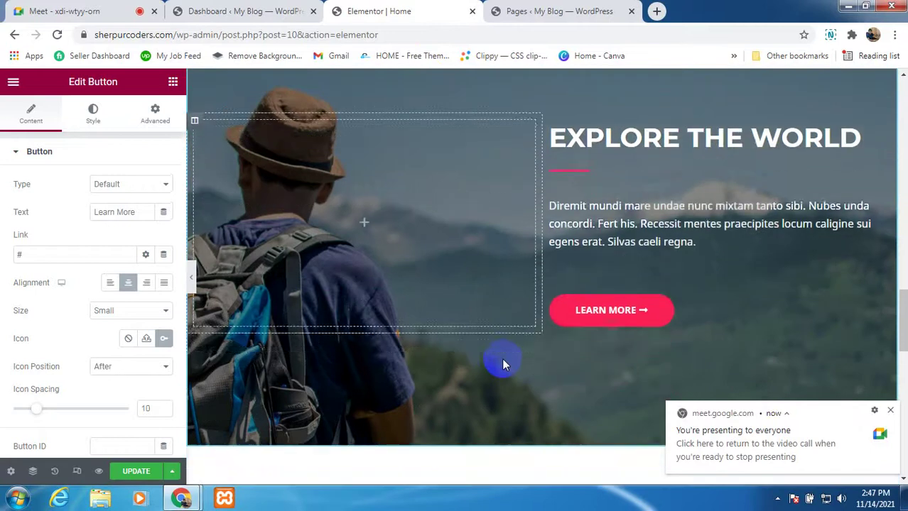
scroll(502, 361, down, 7)
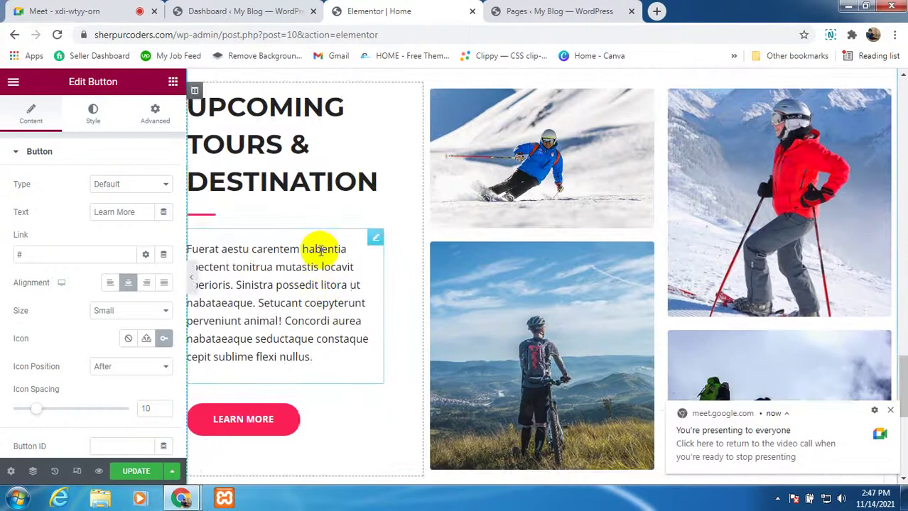
scroll(326, 320, down, 6)
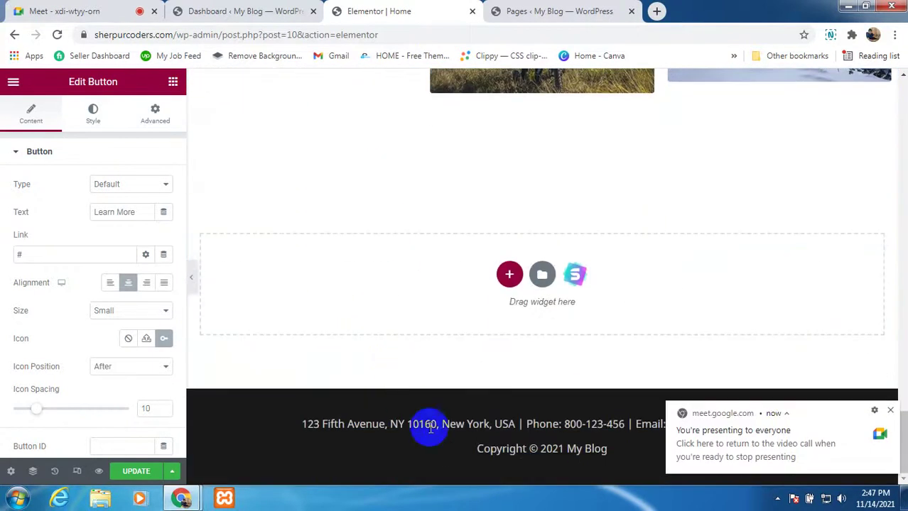
click(890, 411)
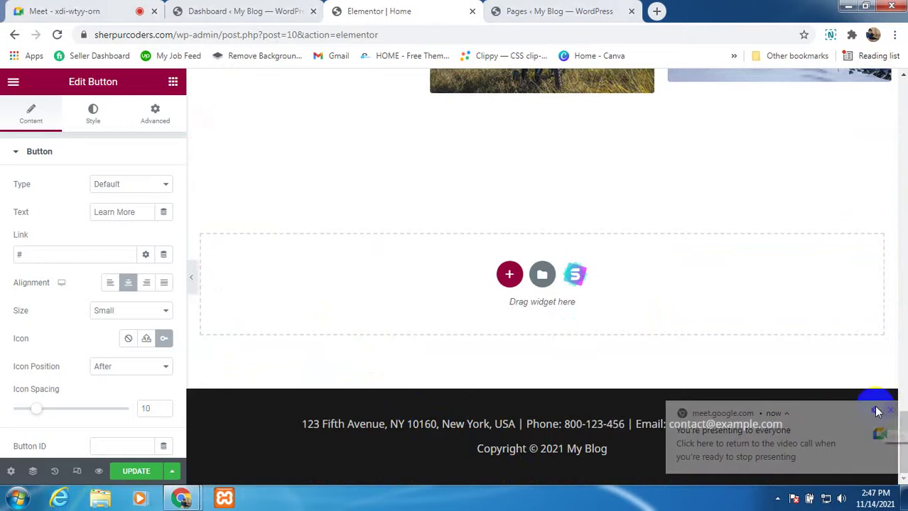
scroll(482, 295, up, 4)
scroll(507, 296, up, 2)
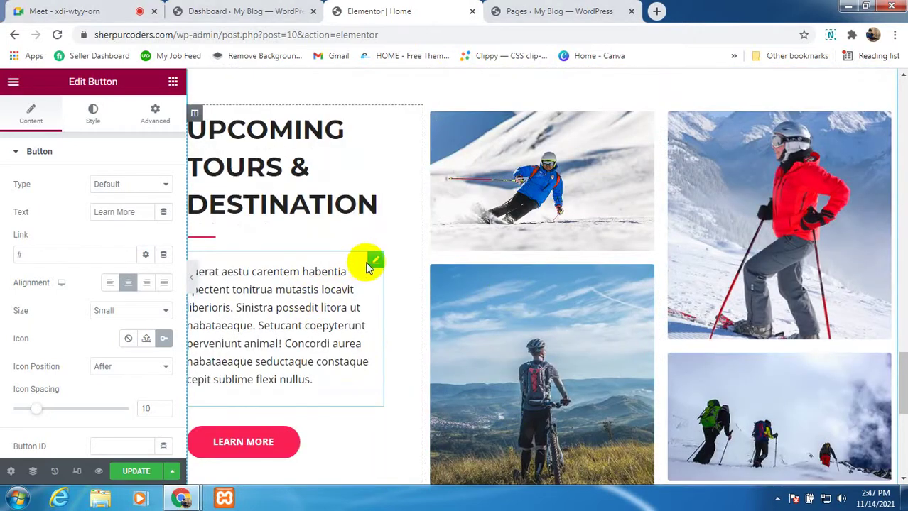
Step: Open the UPCOMING TOURS & DESTINATION paragraph and the skier photo for editing
click(372, 264)
scroll(611, 186, up, 1)
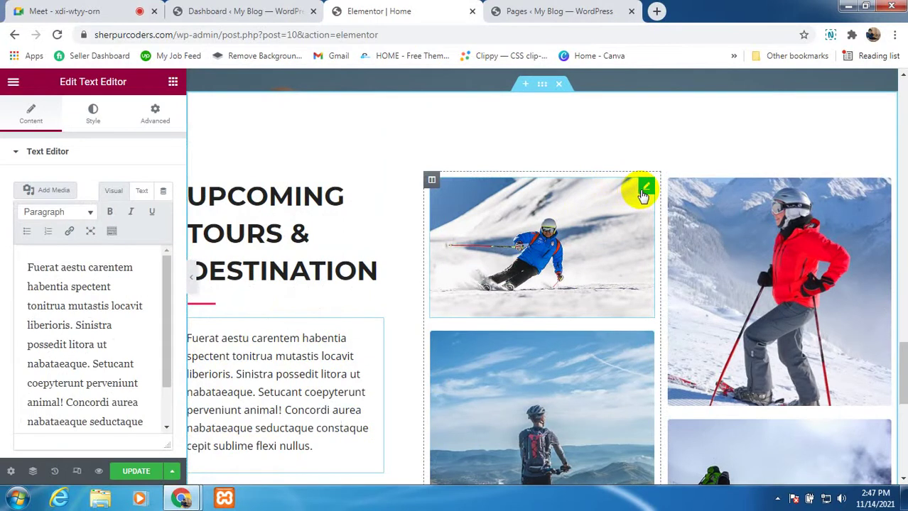
click(642, 192)
scroll(470, 173, up, 5)
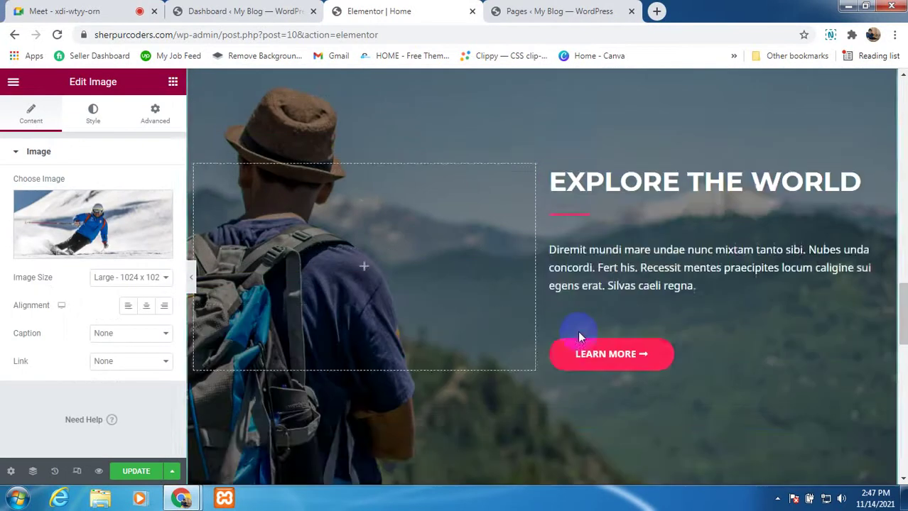
scroll(578, 331, up, 15)
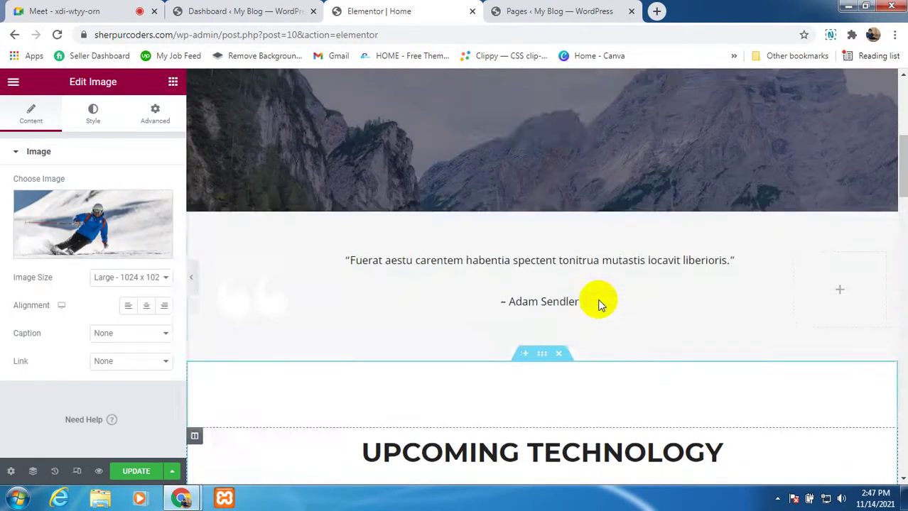
scroll(597, 298, up, 8)
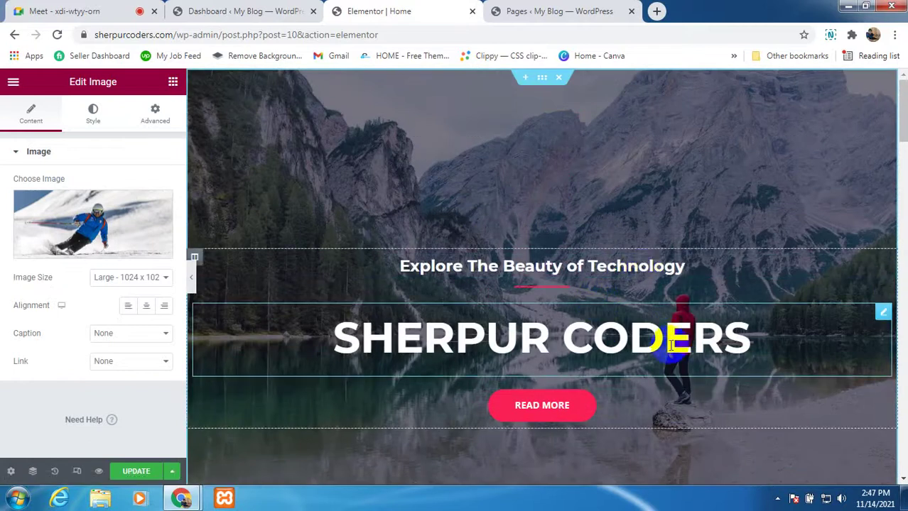
scroll(654, 344, down, 1)
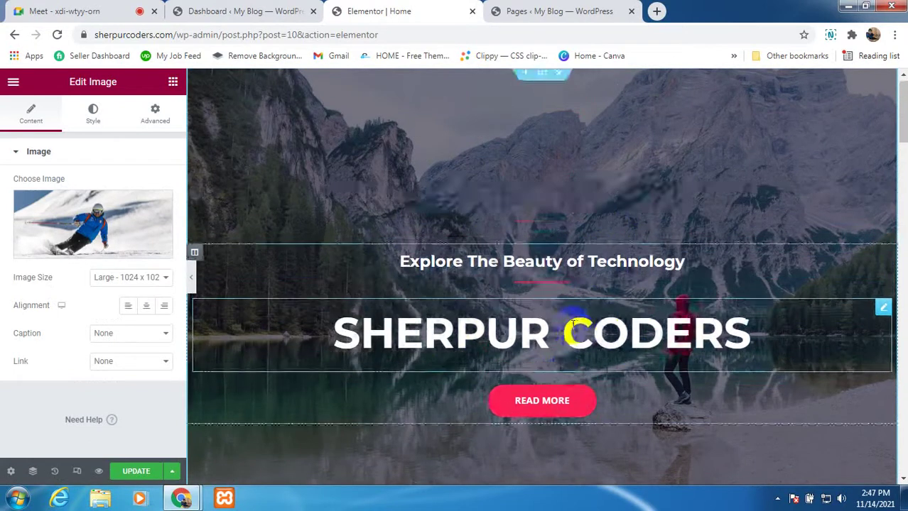
scroll(558, 357, down, 2)
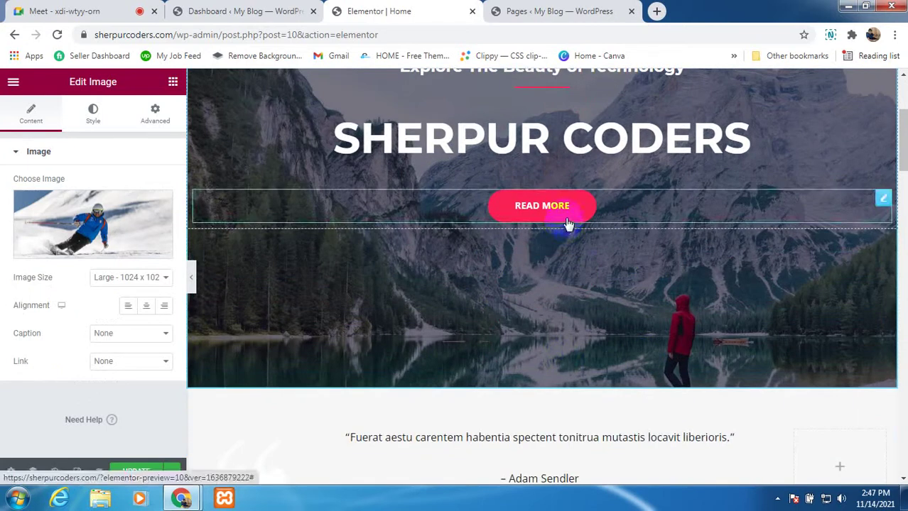
scroll(628, 251, down, 2)
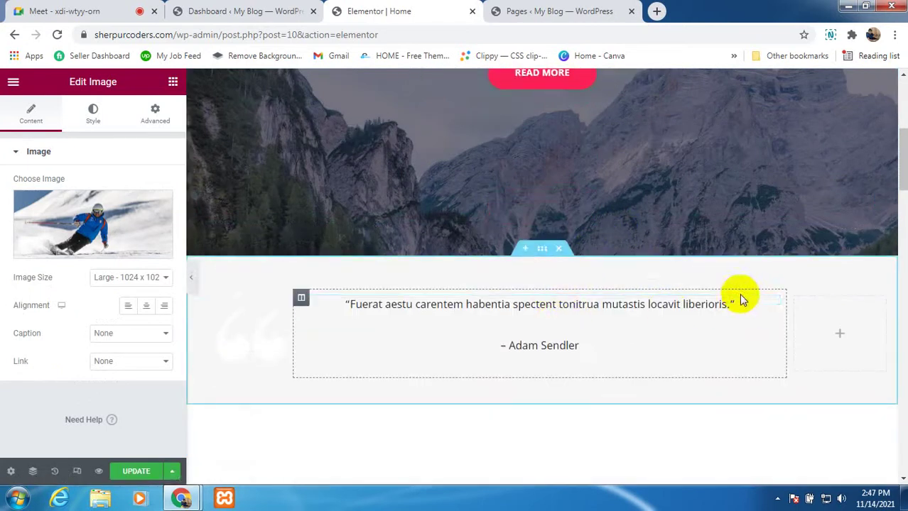
Step: Open the quote text, then save the homepage with UPDATE
click(713, 304)
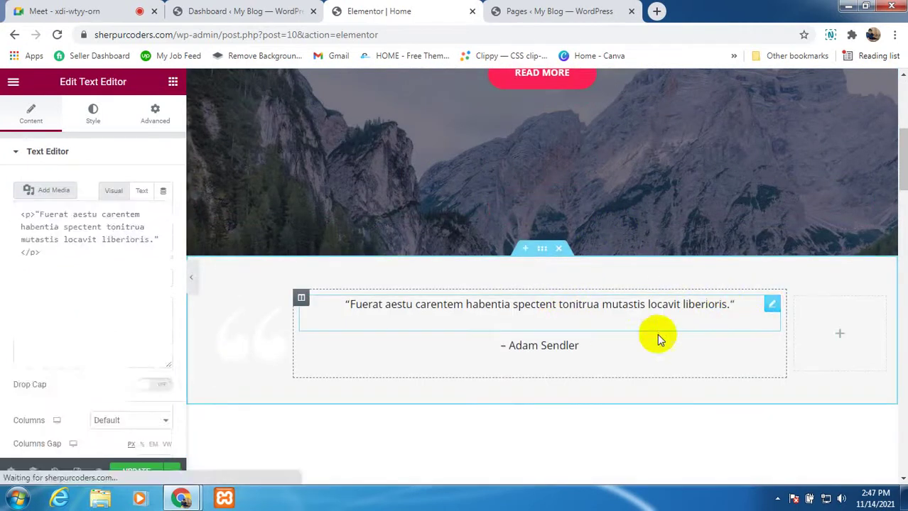
scroll(536, 331, down, 3)
scroll(631, 270, down, 5)
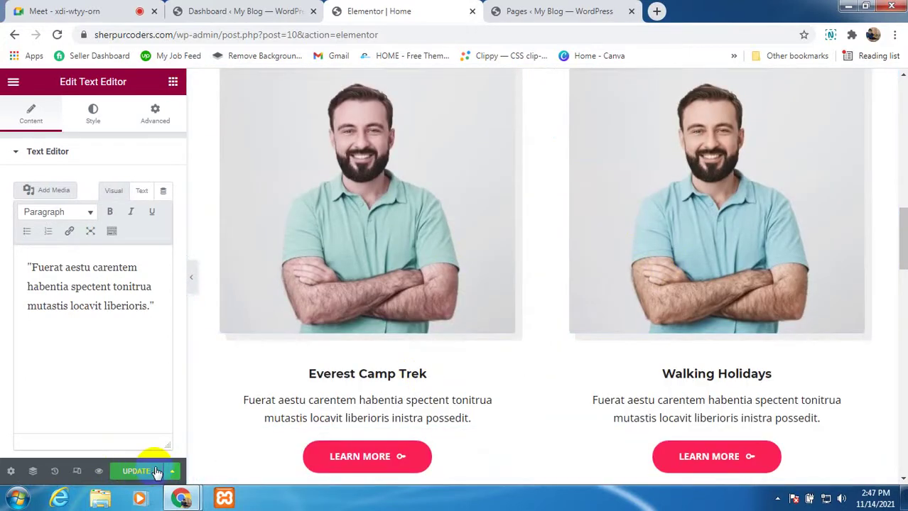
click(144, 472)
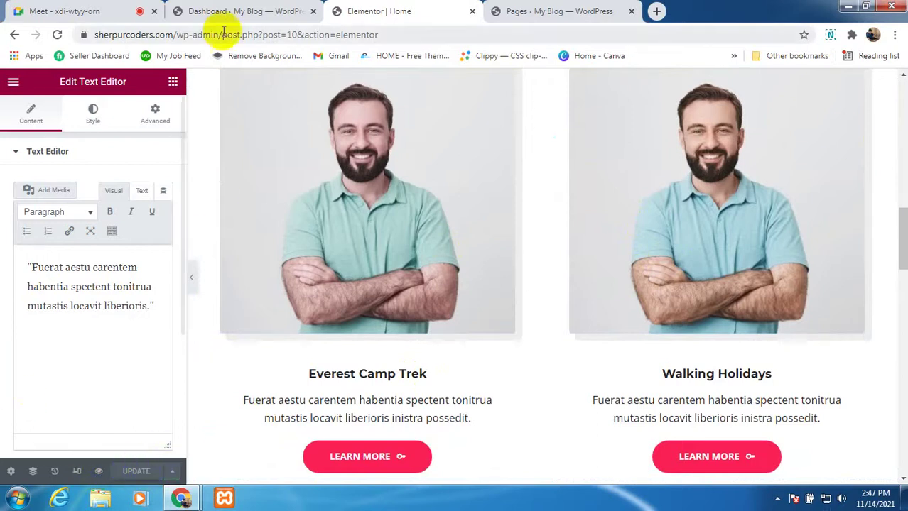
Step: From the dashboard, open My Blog > Visit Site in a new tab and switch to it
click(178, 11)
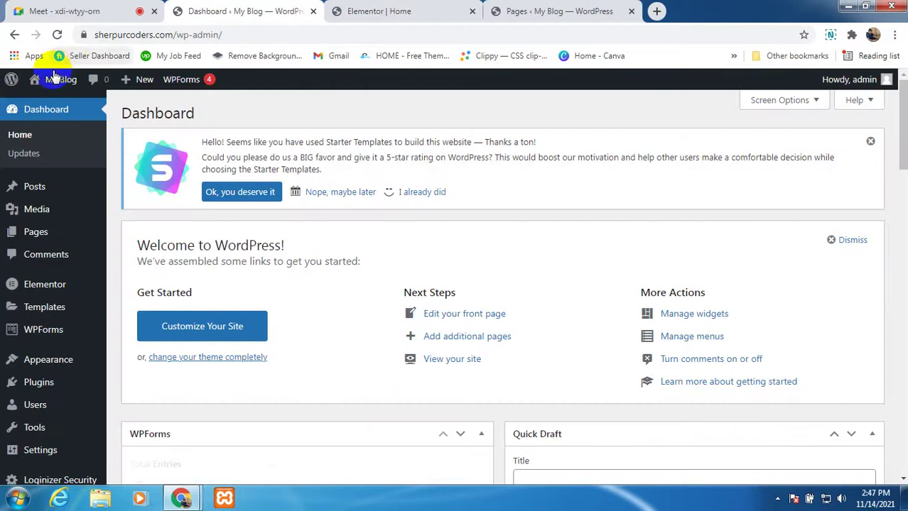
right_click(47, 103)
click(71, 110)
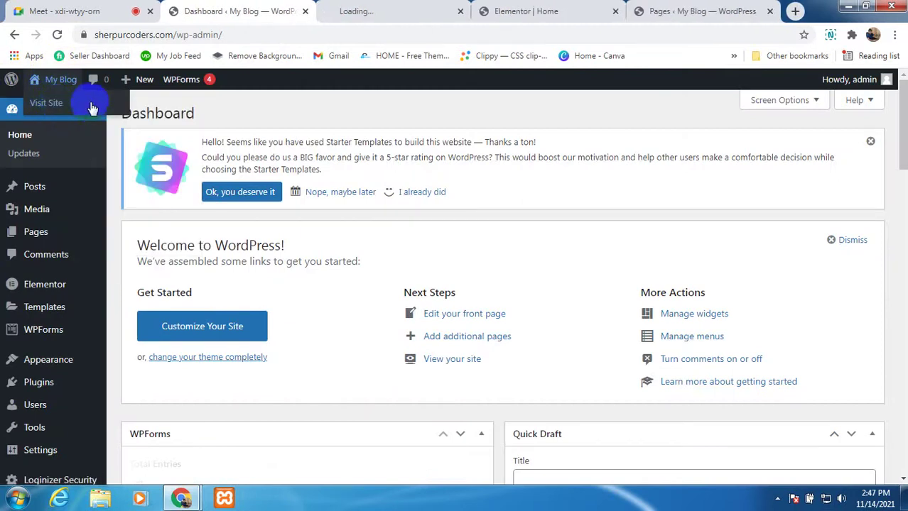
click(401, 13)
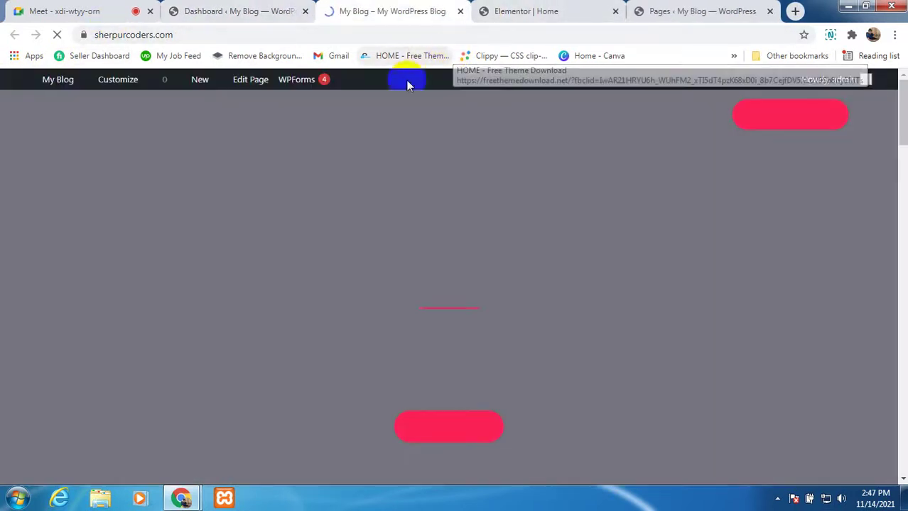
Step: Scroll through the live homepage sections, then return to the Elementor Home editor
scroll(488, 313, down, 10)
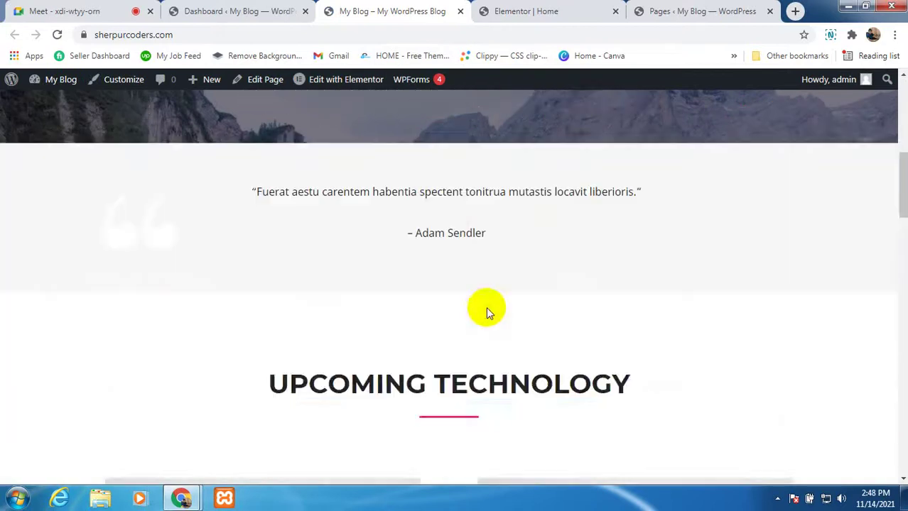
scroll(366, 312, down, 10)
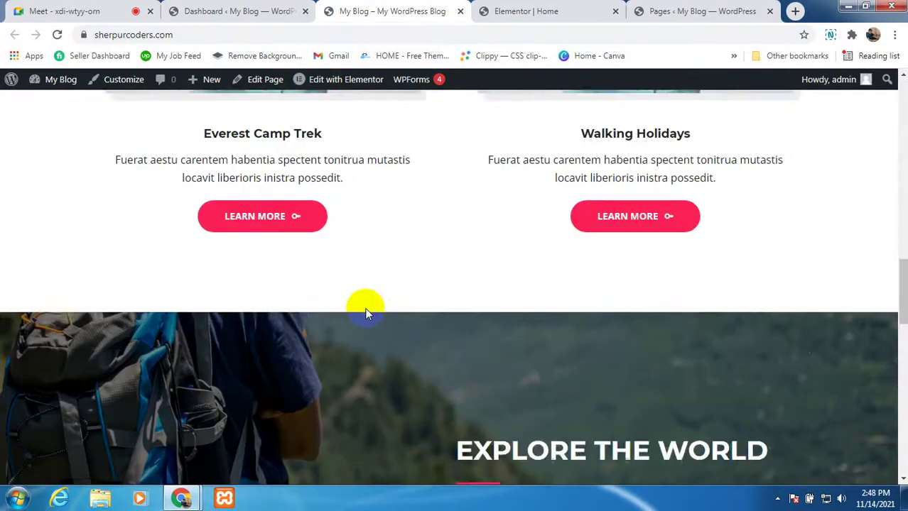
scroll(365, 308, down, 6)
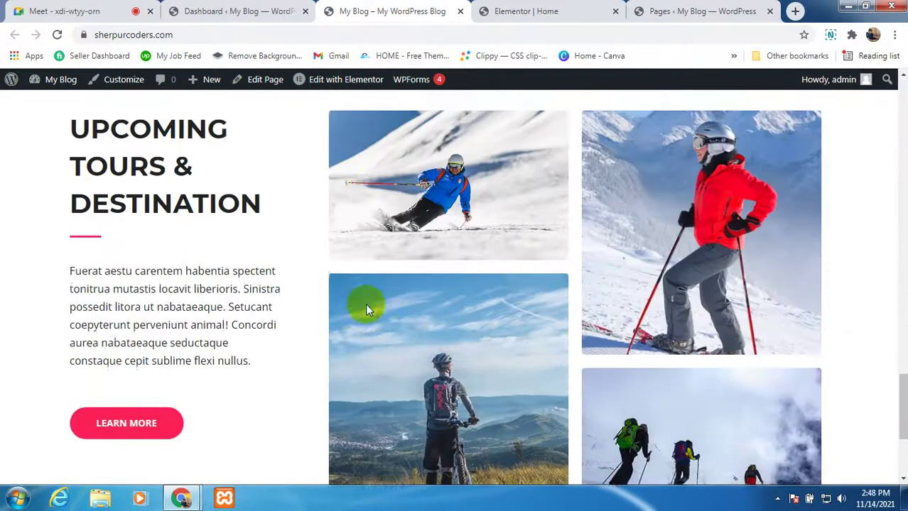
scroll(365, 303, up, 2)
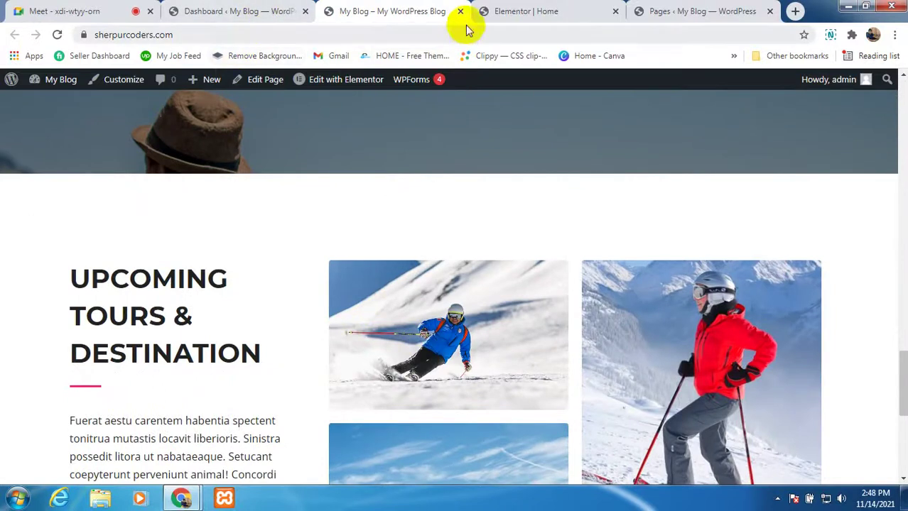
click(500, 14)
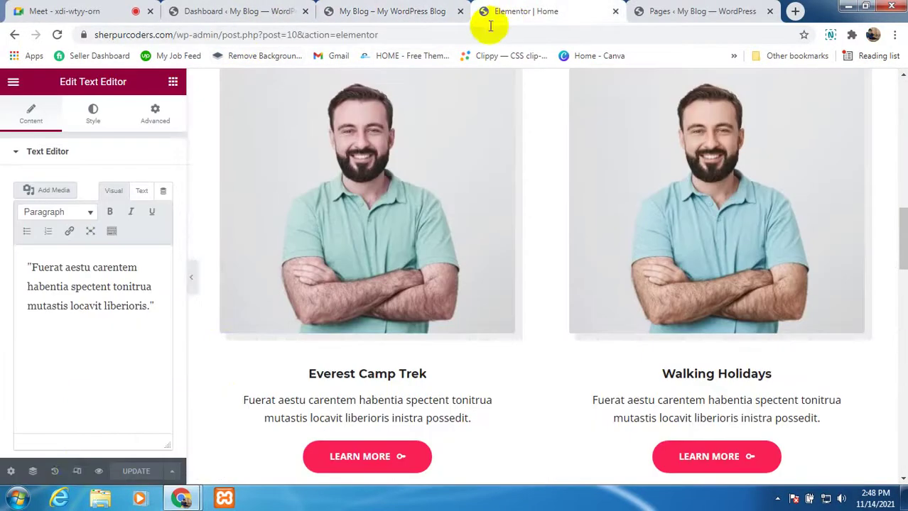
Step: Preview the Home page at mobile width in Responsive Mode and scroll through it
click(78, 471)
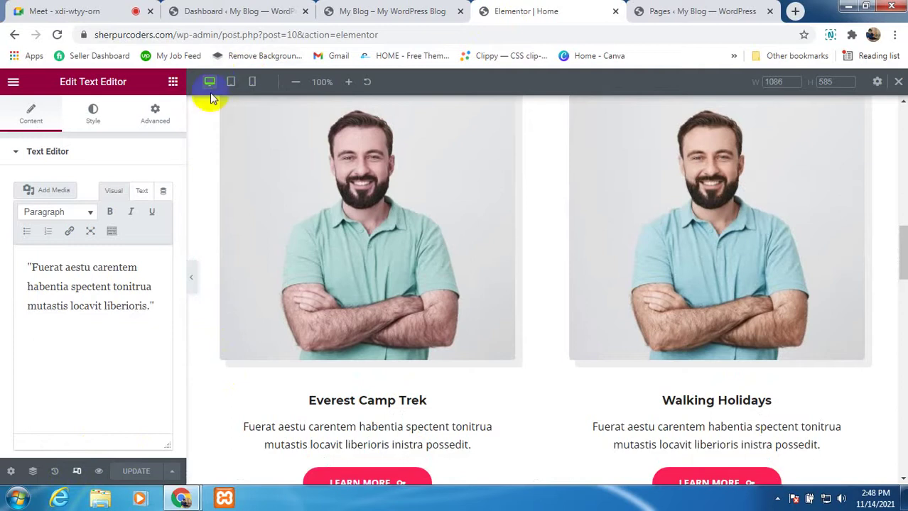
click(253, 84)
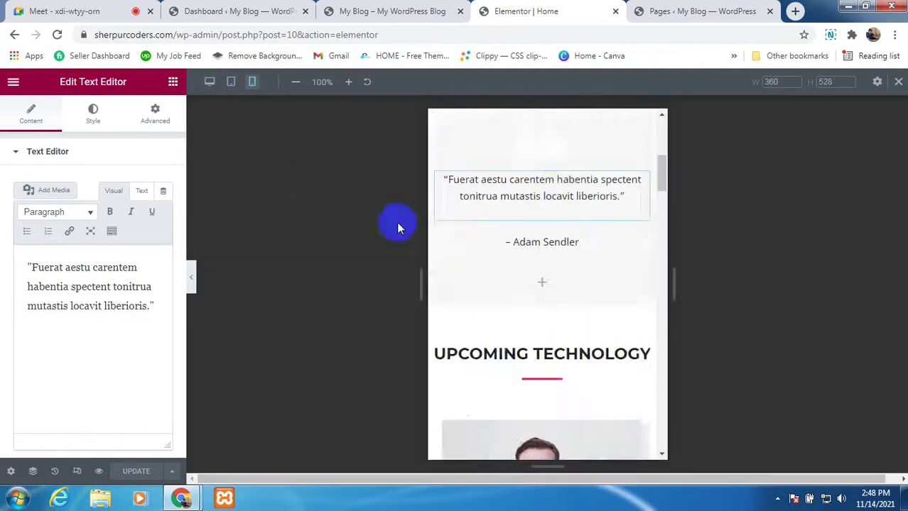
scroll(568, 306, up, 5)
scroll(562, 281, up, 2)
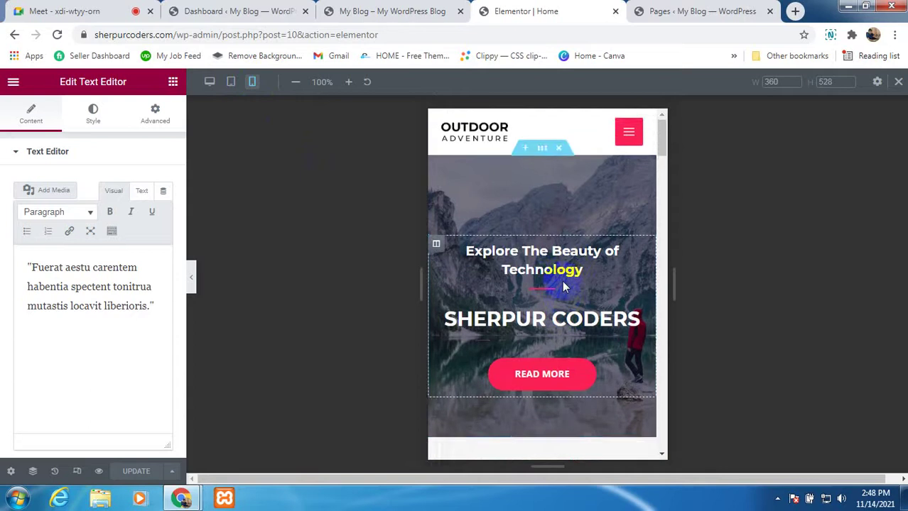
scroll(561, 281, down, 5)
scroll(562, 284, down, 15)
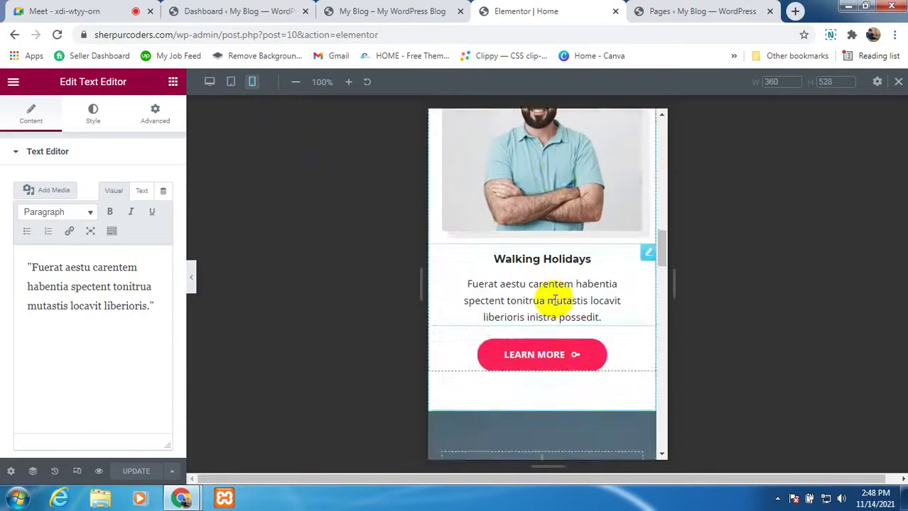
scroll(544, 315, down, 6)
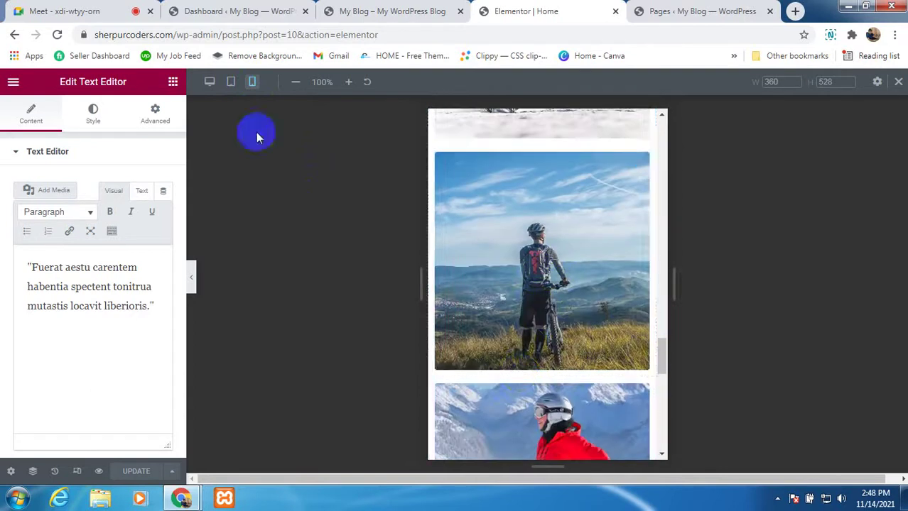
Step: Return the preview to desktop width, scroll the page, then bring the Google Meet tab forward
click(78, 471)
scroll(300, 344, up, 10)
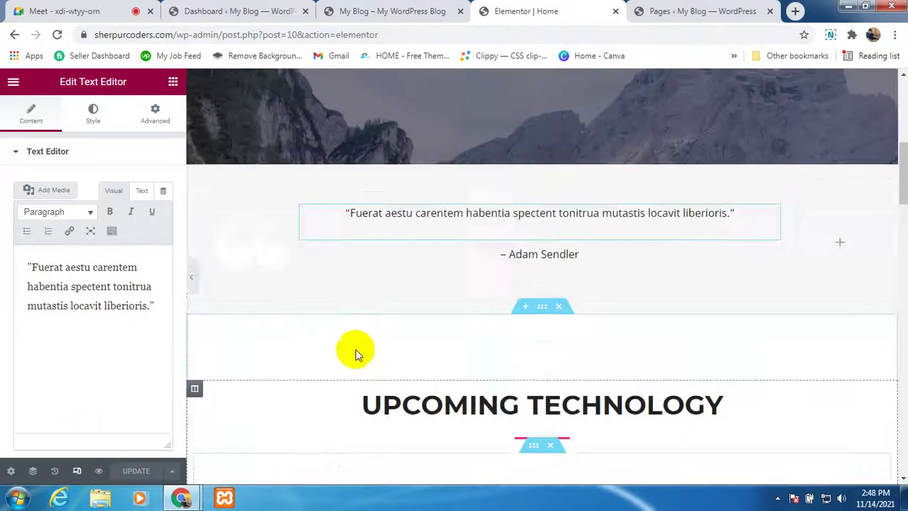
scroll(355, 351, up, 5)
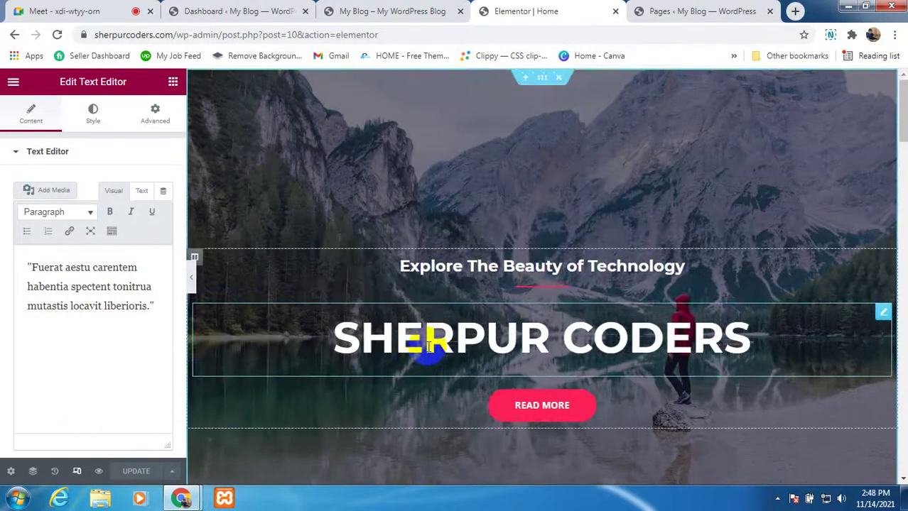
scroll(428, 346, down, 10)
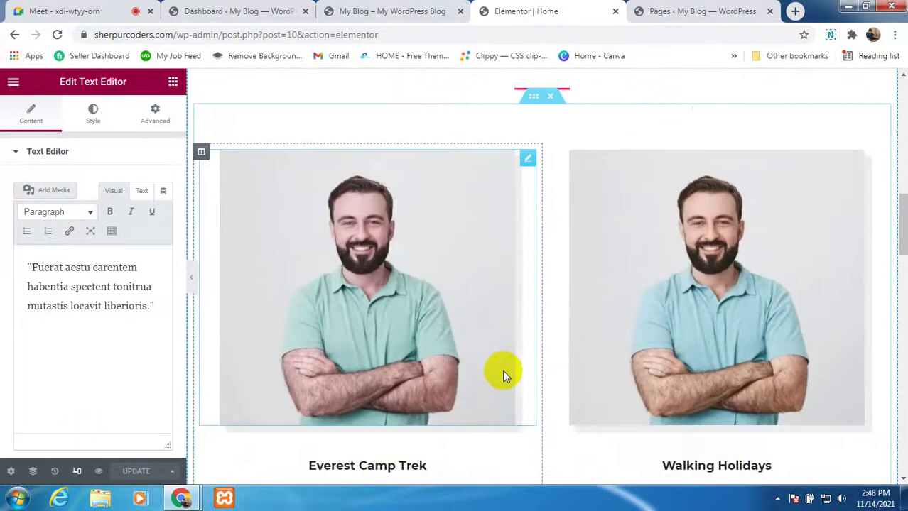
scroll(502, 375, down, 8)
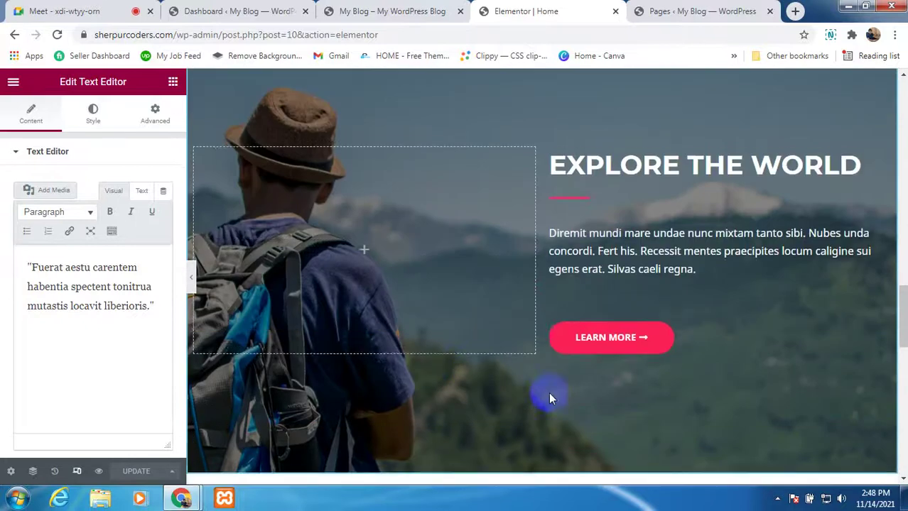
scroll(549, 398, up, 10)
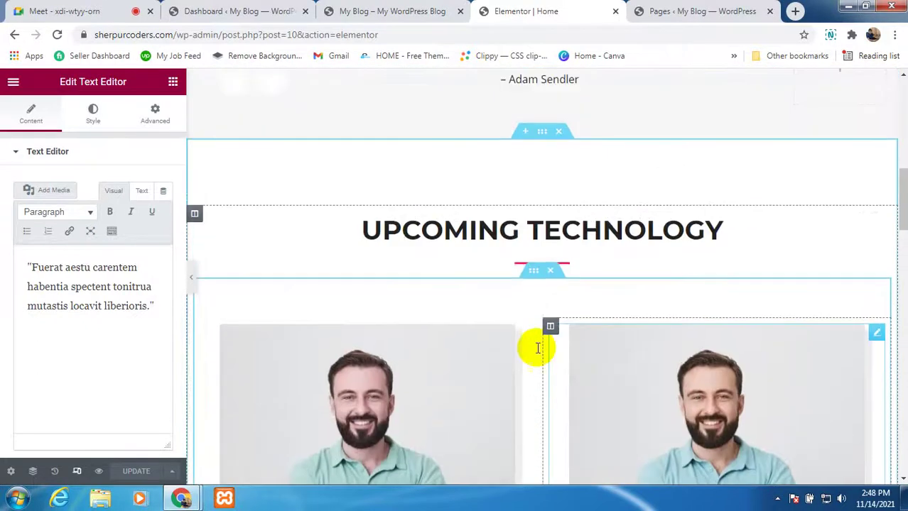
scroll(539, 348, up, 3)
click(89, 10)
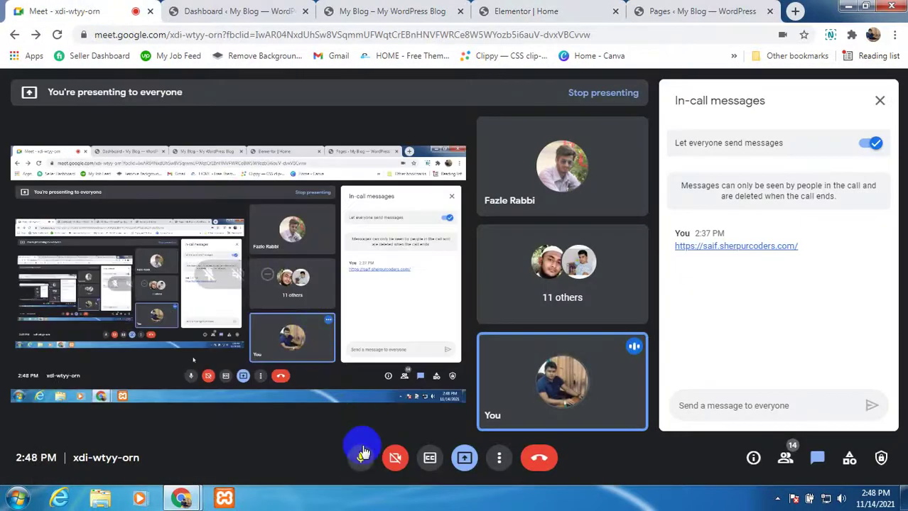
Step: Mute the Meet microphone, close and reopen the chat panel, and minimize the browser window
click(361, 458)
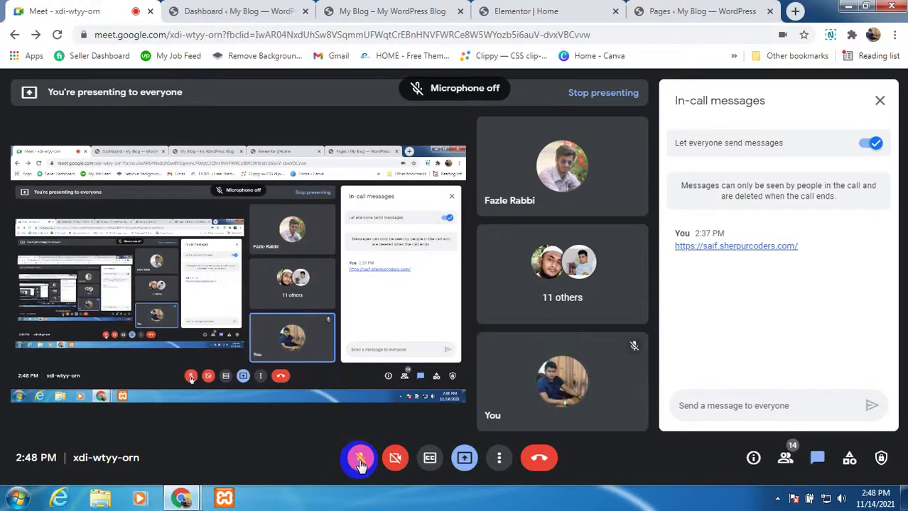
click(815, 458)
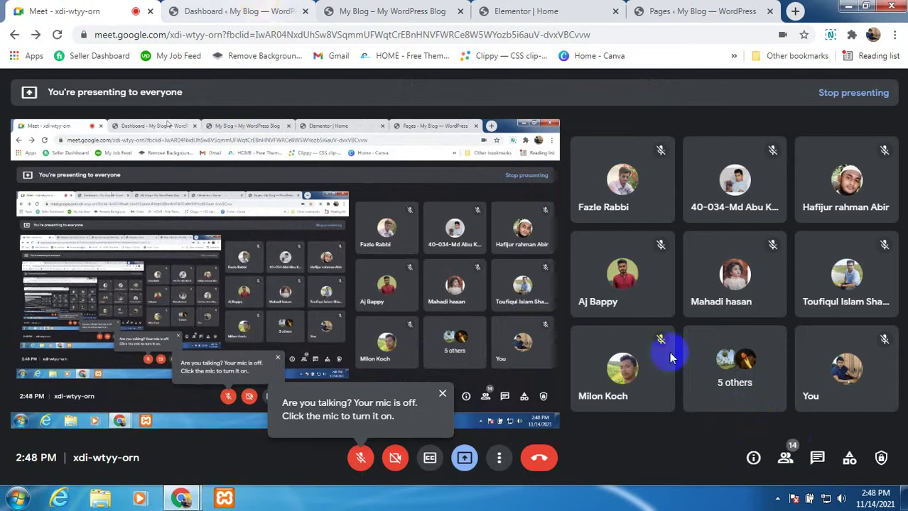
click(817, 460)
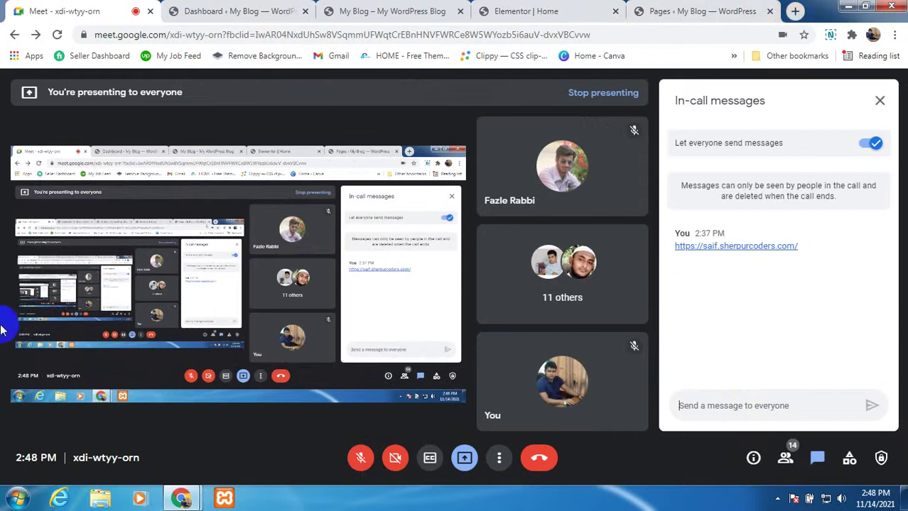
click(100, 499)
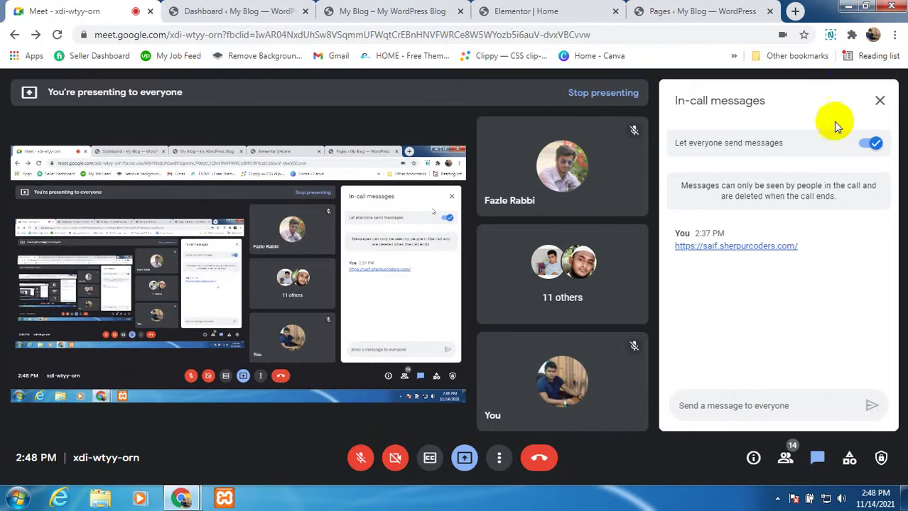
click(848, 8)
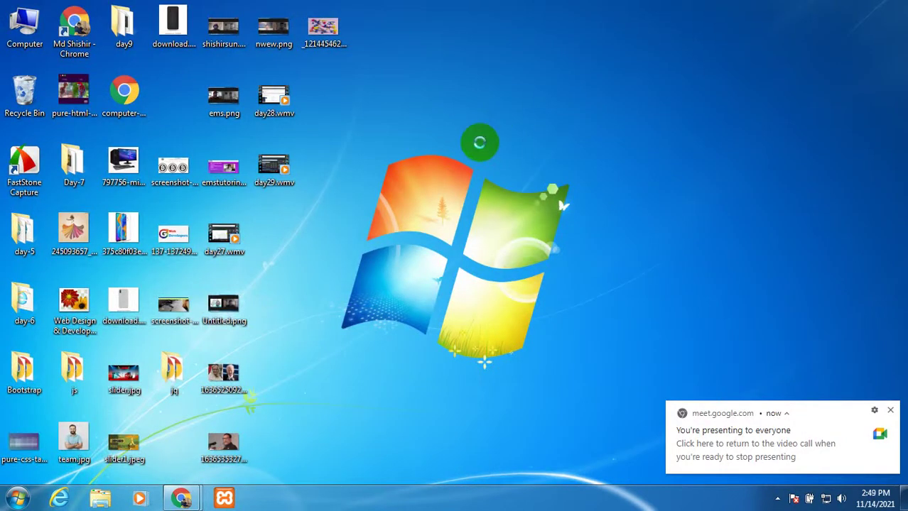
Step: Create a new text document on the desktop
right_click(479, 142)
mouse_move(523, 276)
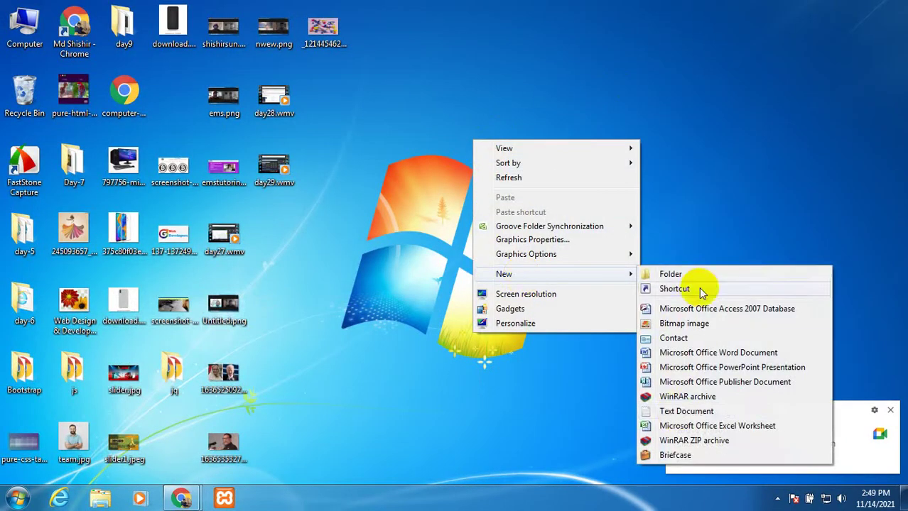
click(685, 411)
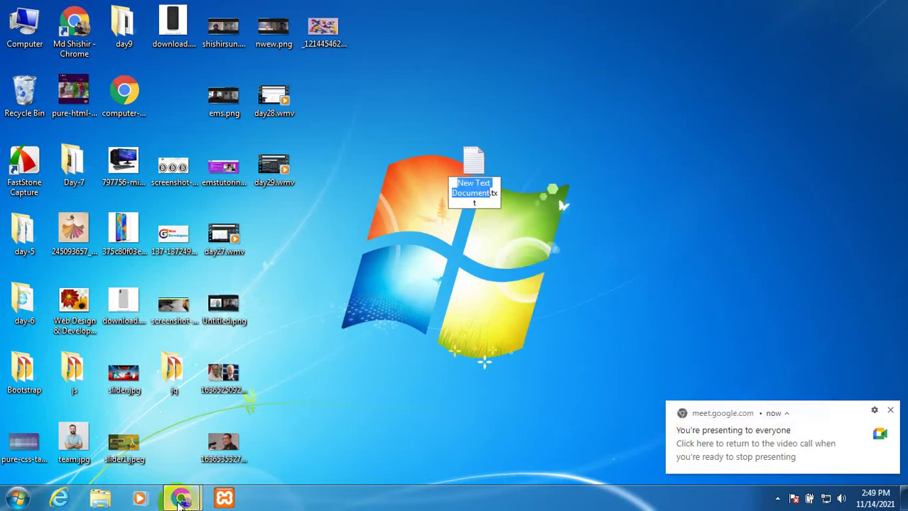
Step: Bring Meet back, open and minimize a file browser, then unmute and re-mute the microphone
mouse_move(180, 499)
click(316, 453)
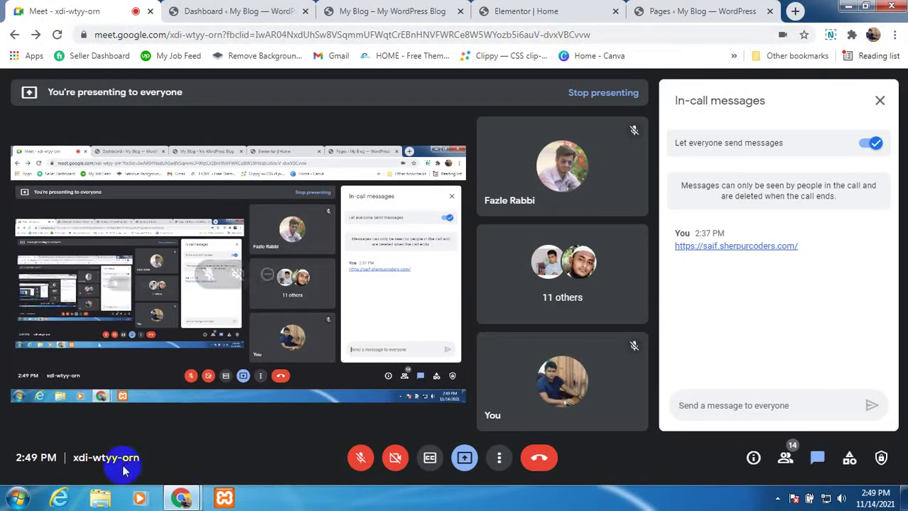
click(101, 501)
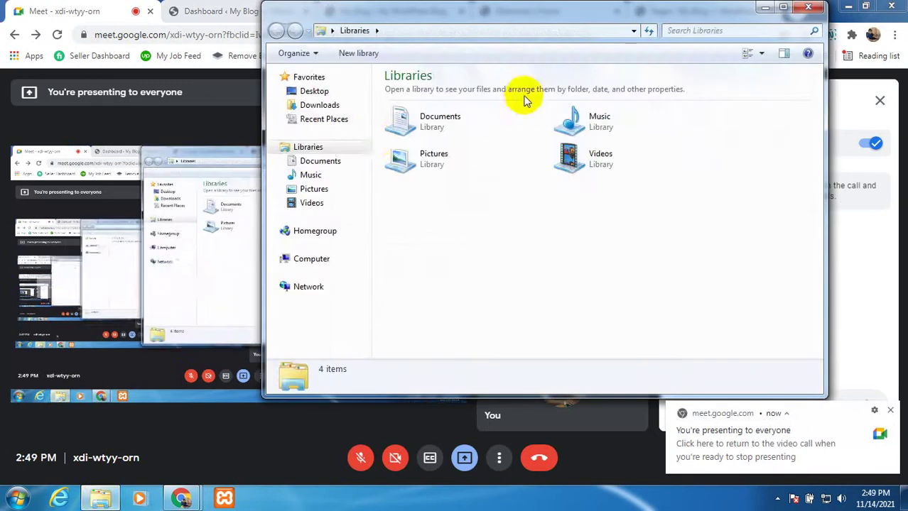
click(765, 12)
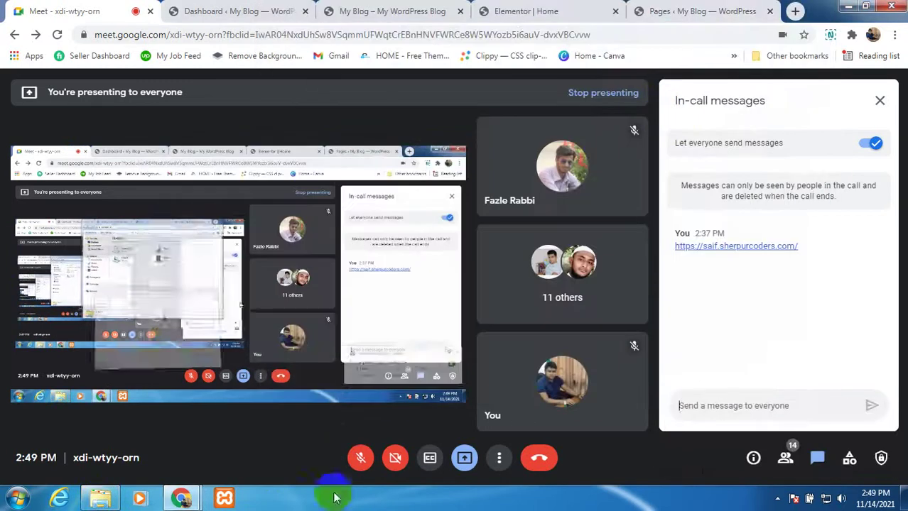
click(359, 461)
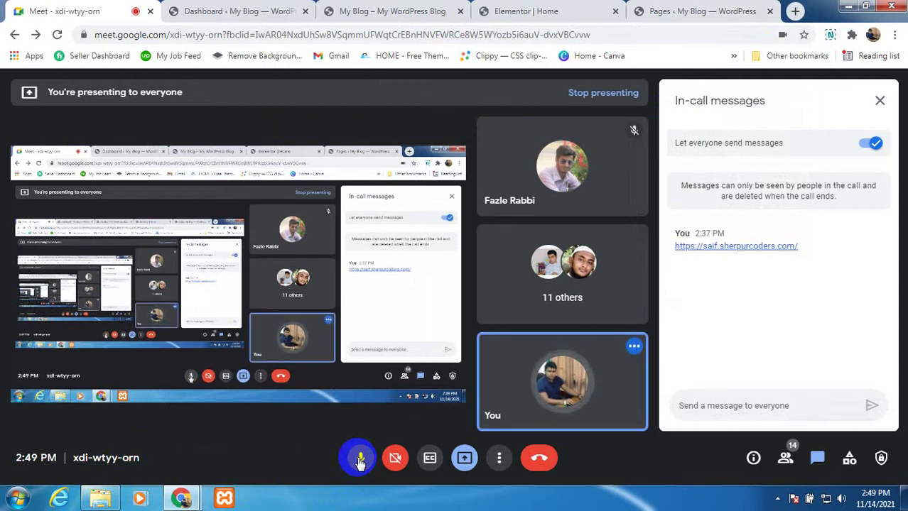
click(359, 460)
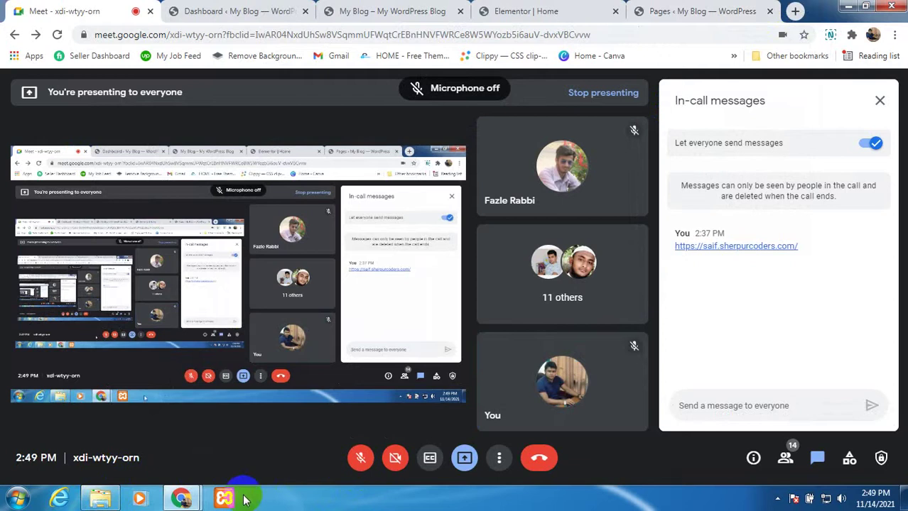
Step: Open the Desktop folder in a maximized Explorer window and launch FastStone Capture from Start
click(100, 499)
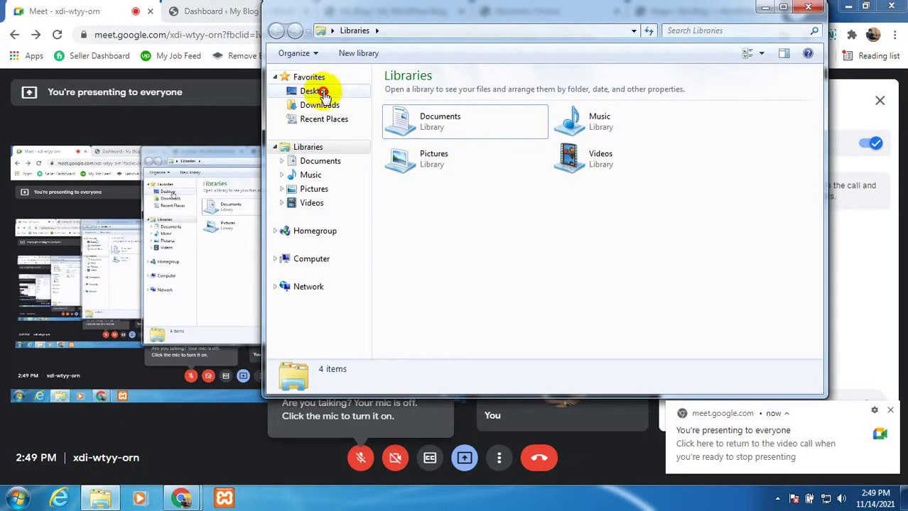
click(321, 92)
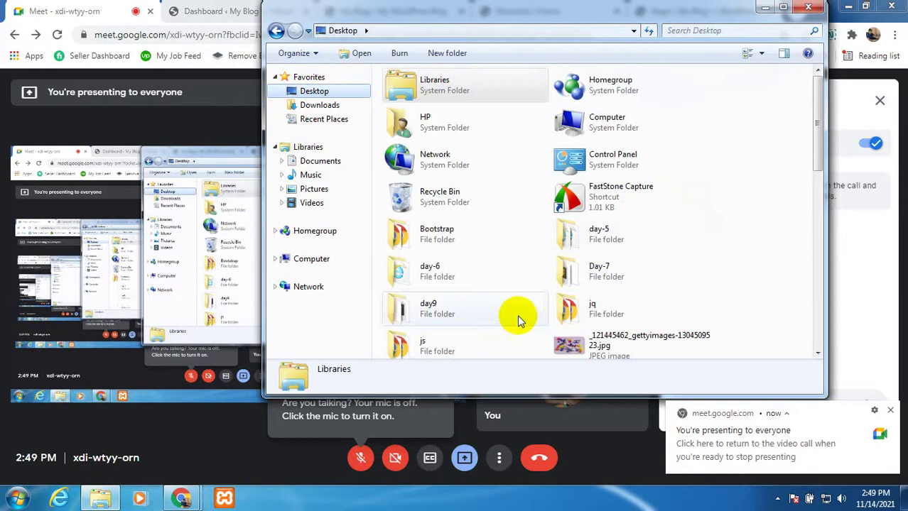
click(785, 14)
click(17, 497)
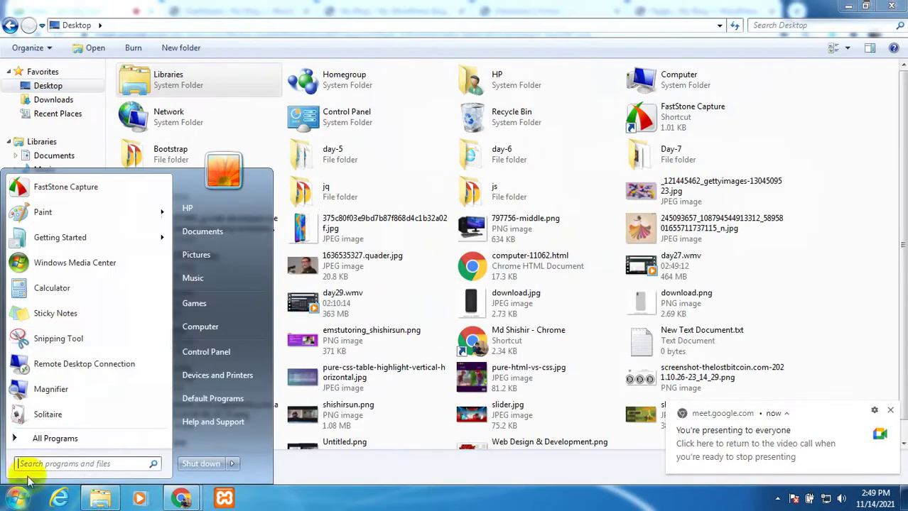
click(115, 190)
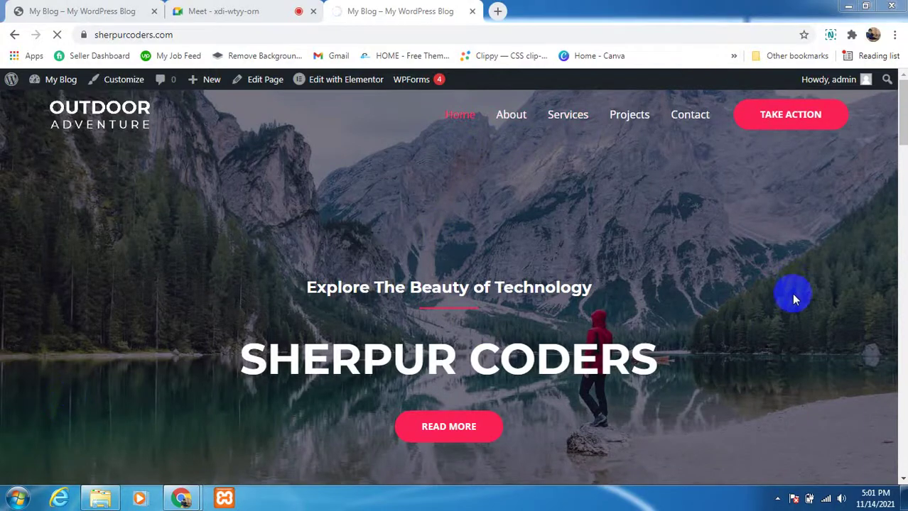
Step: Connect to the Sk Softwares Wi-Fi network and open the site's About page
click(825, 501)
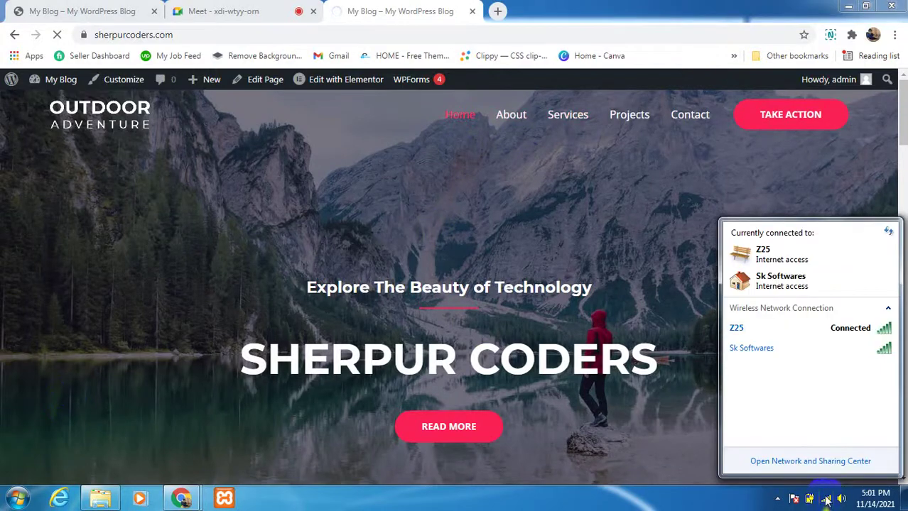
right_click(777, 350)
click(790, 363)
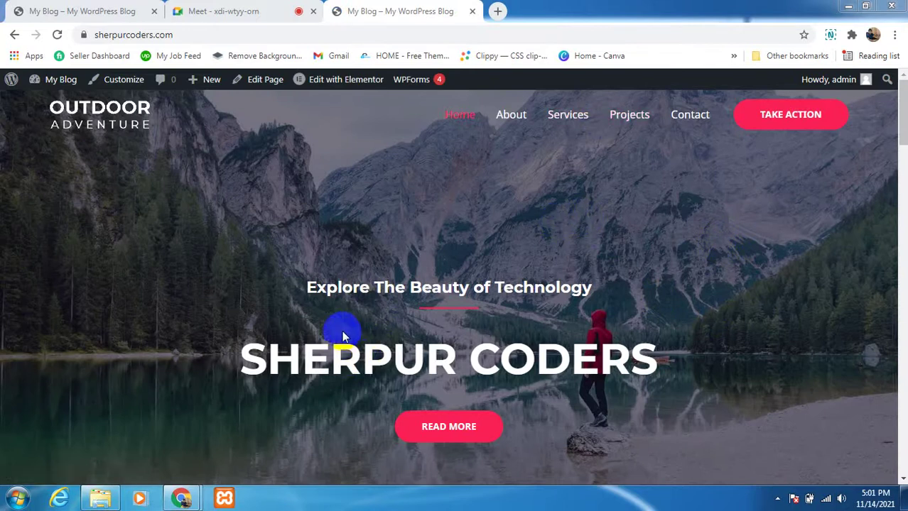
mouse_move(903, 125)
mouse_down()
mouse_move(895, 132)
mouse_move(898, 203)
mouse_move(897, 129)
mouse_up()
scroll(448, 174, up, 1)
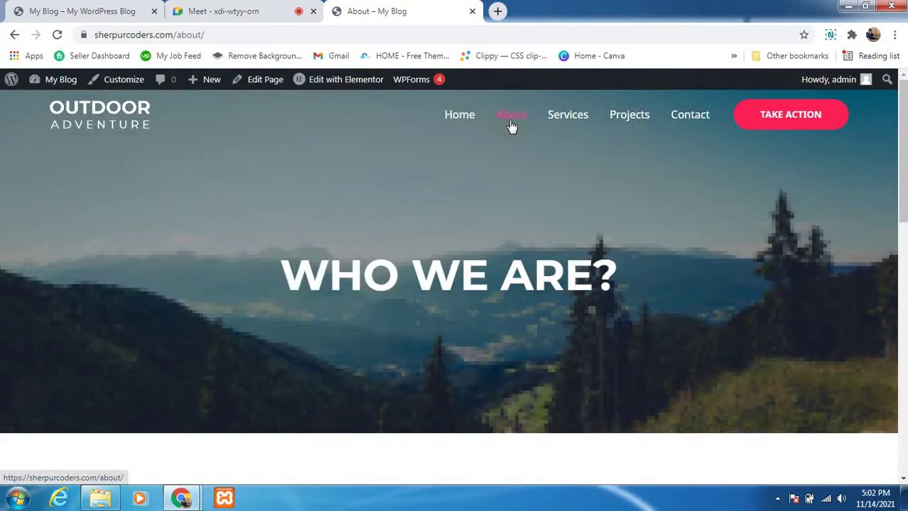
Step: Open 'Edit with Elementor' for the About page in a new tab and switch to that tab
mouse_move(344, 81)
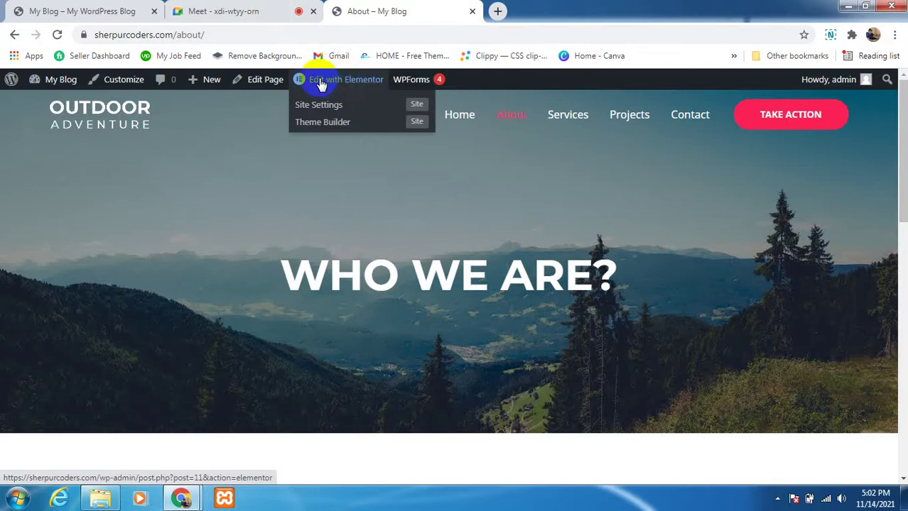
click(275, 10)
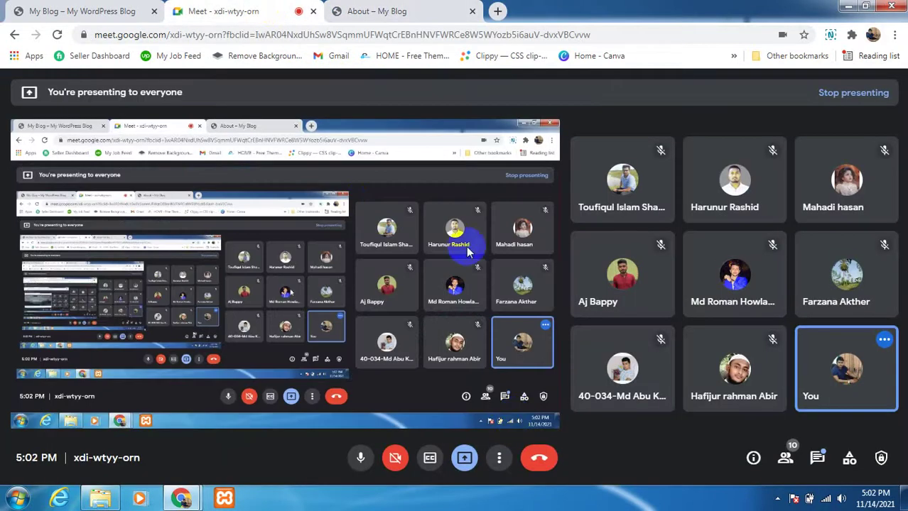
click(375, 12)
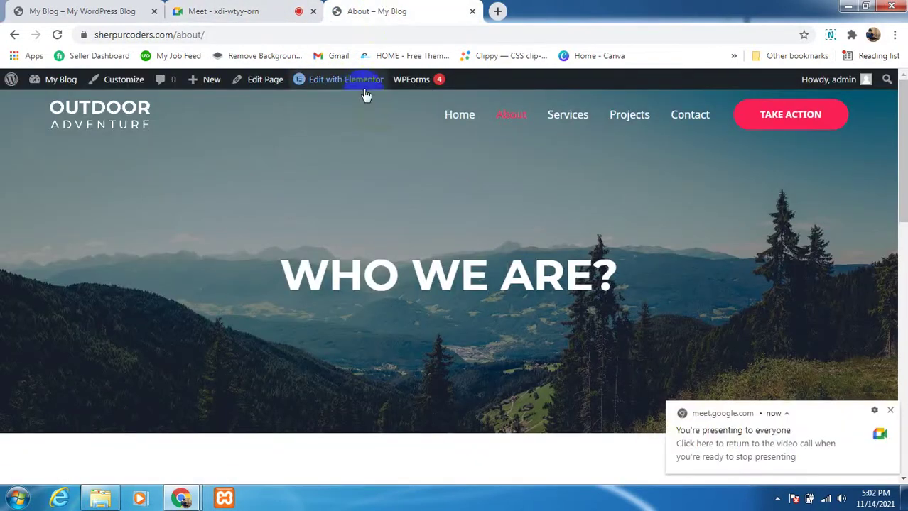
mouse_move(362, 95)
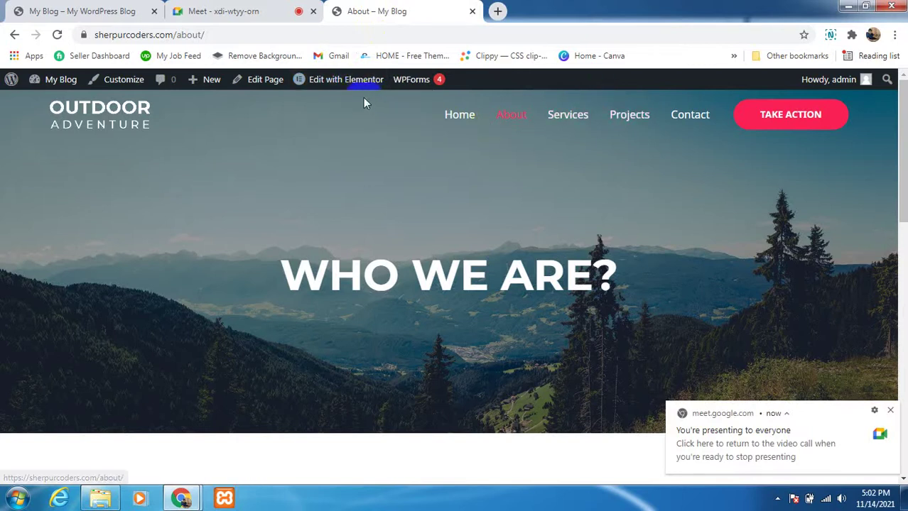
click(344, 82)
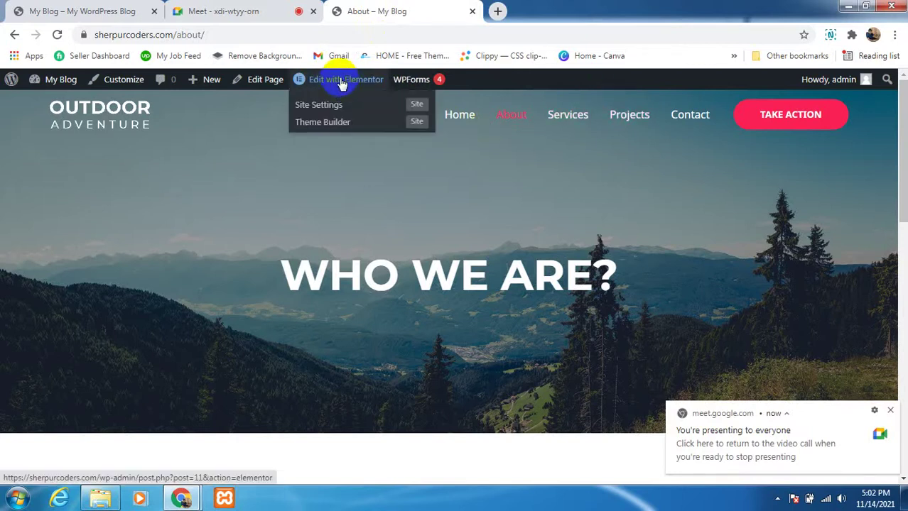
right_click(342, 83)
click(349, 87)
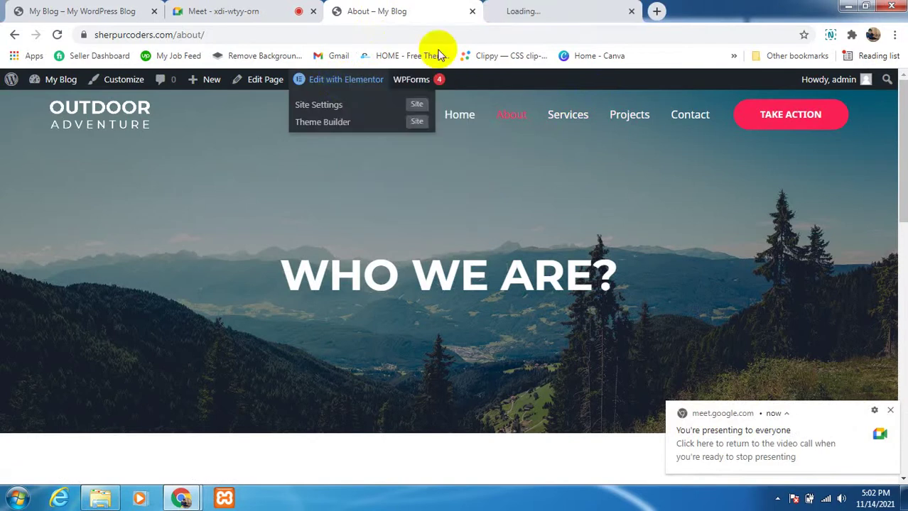
click(558, 14)
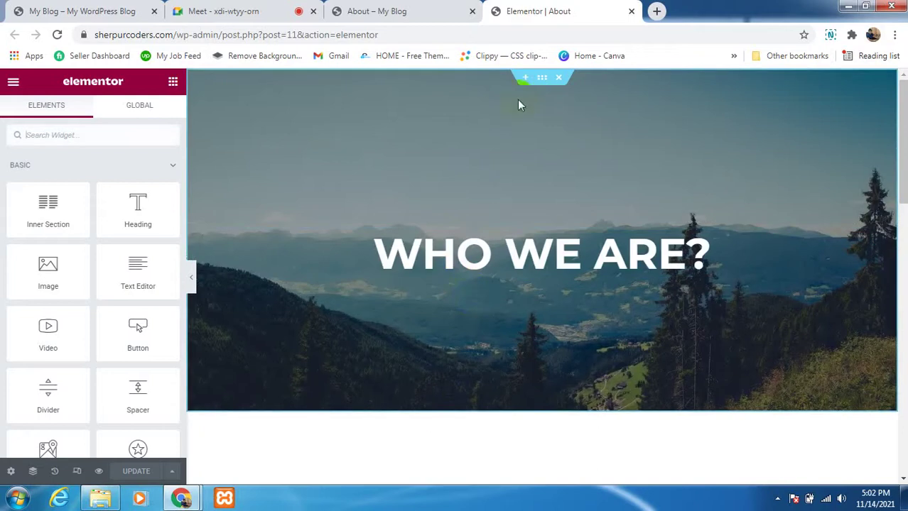
Step: Scroll to the empty area above the About page footer and click Add New Section
scroll(504, 250, down, 3)
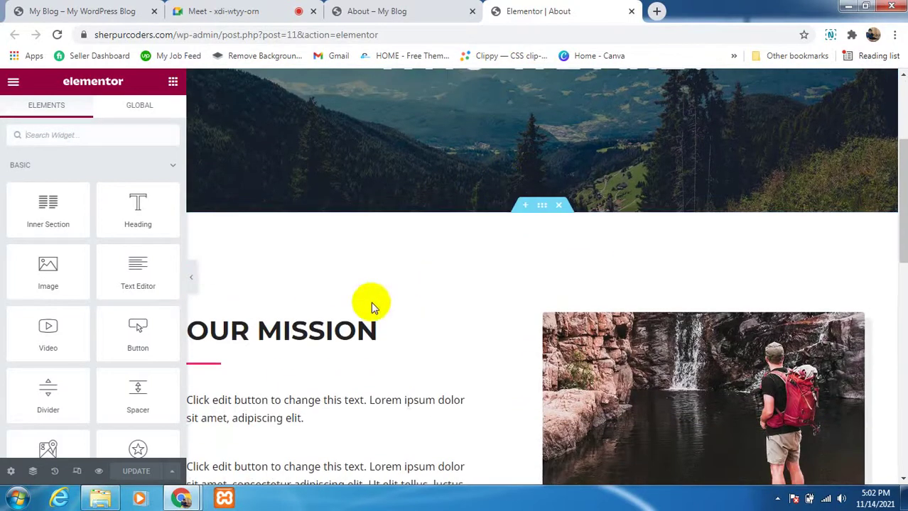
scroll(340, 340, down, 2)
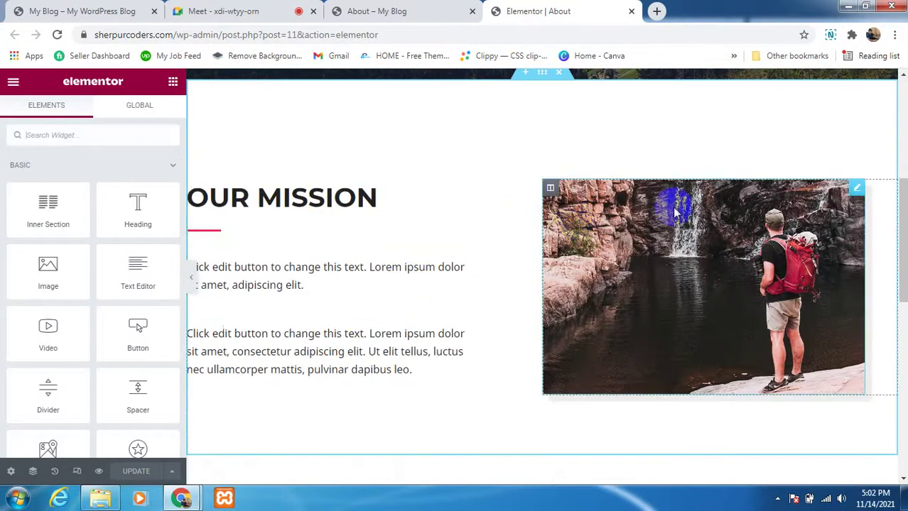
scroll(615, 296, down, 4)
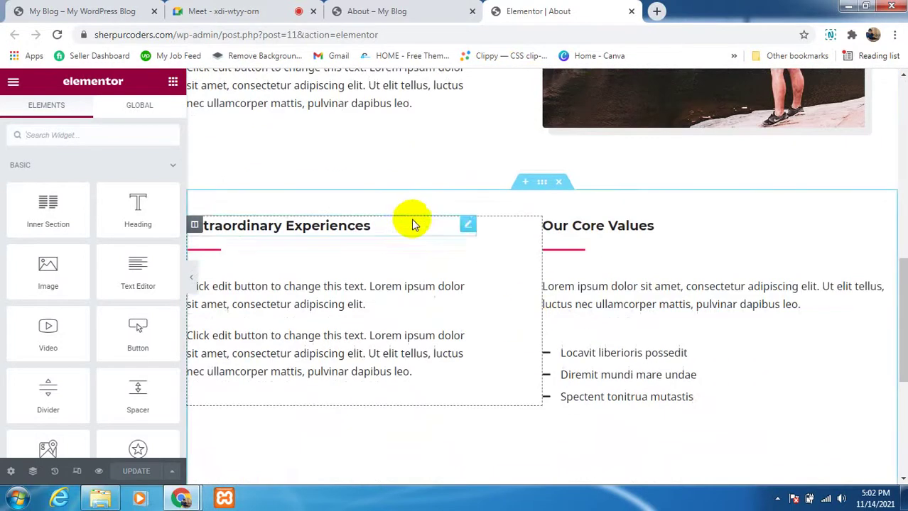
scroll(698, 312, down, 4)
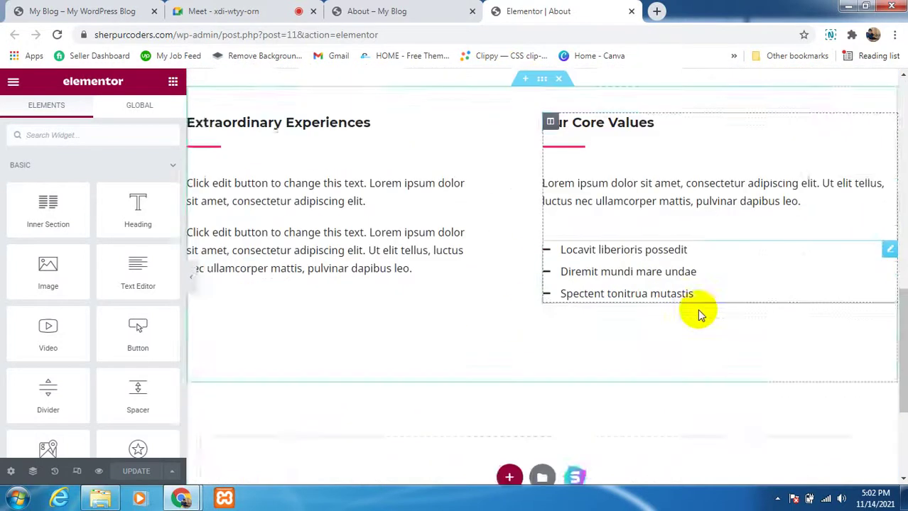
scroll(574, 353, down, 1)
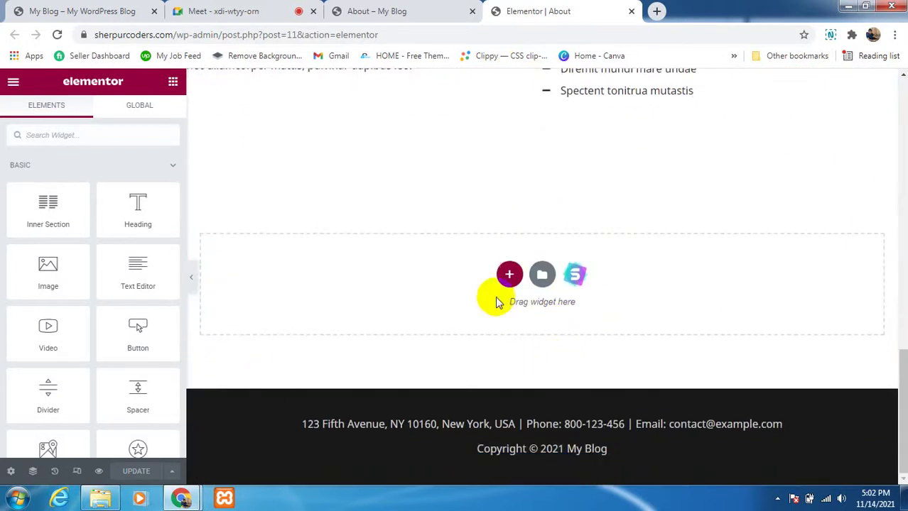
scroll(557, 213, up, 1)
scroll(533, 249, down, 1)
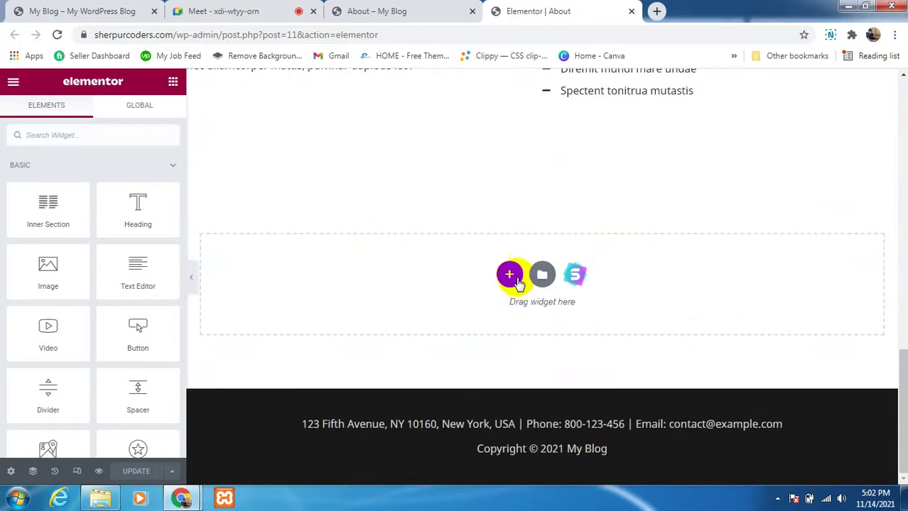
scroll(351, 312, up, 4)
scroll(435, 310, down, 3)
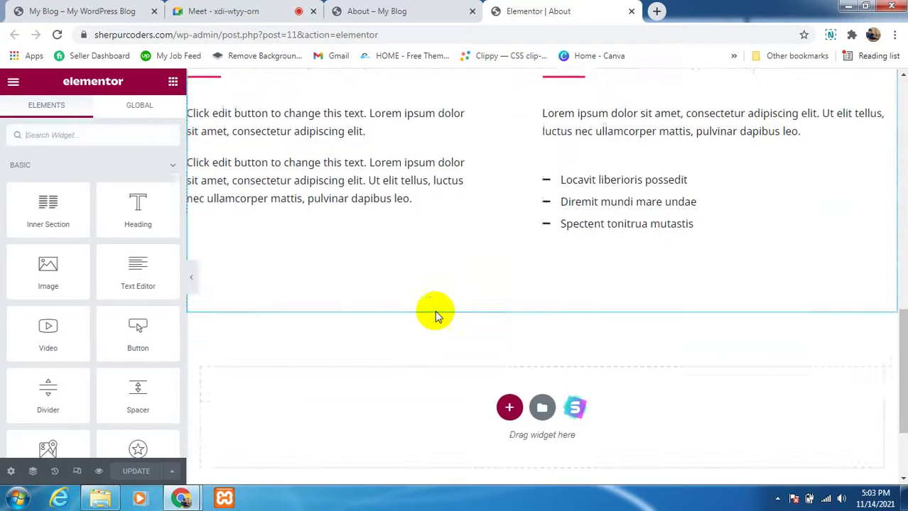
scroll(482, 324, down, 1)
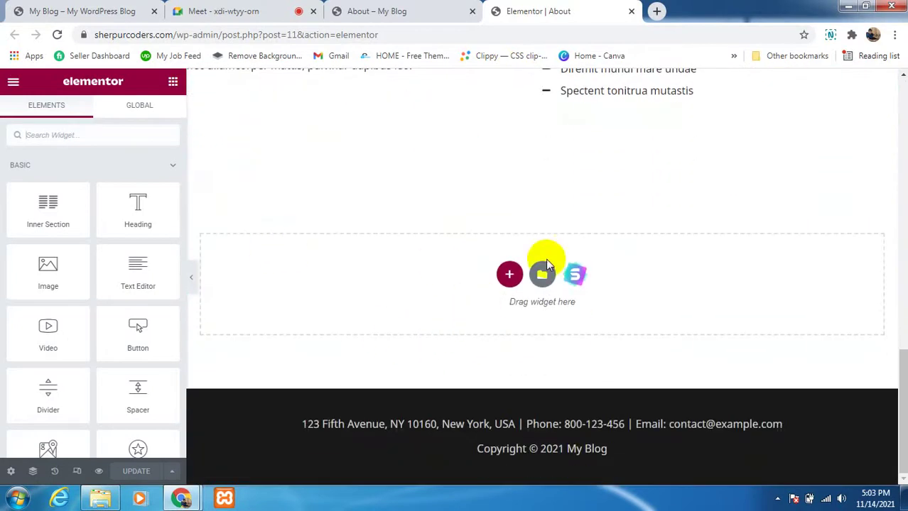
scroll(578, 170, up, 4)
scroll(582, 185, down, 3)
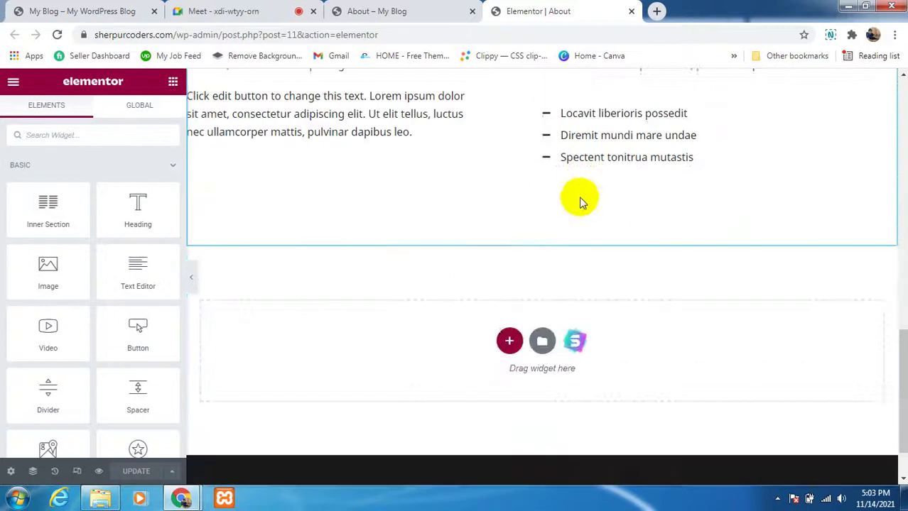
scroll(580, 195, up, 3)
scroll(579, 194, up, 5)
scroll(417, 217, down, 4)
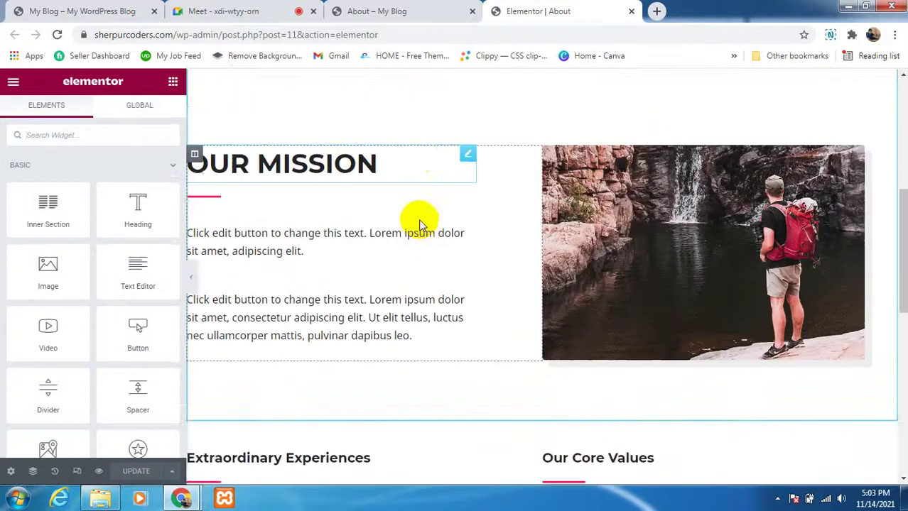
scroll(456, 269, down, 5)
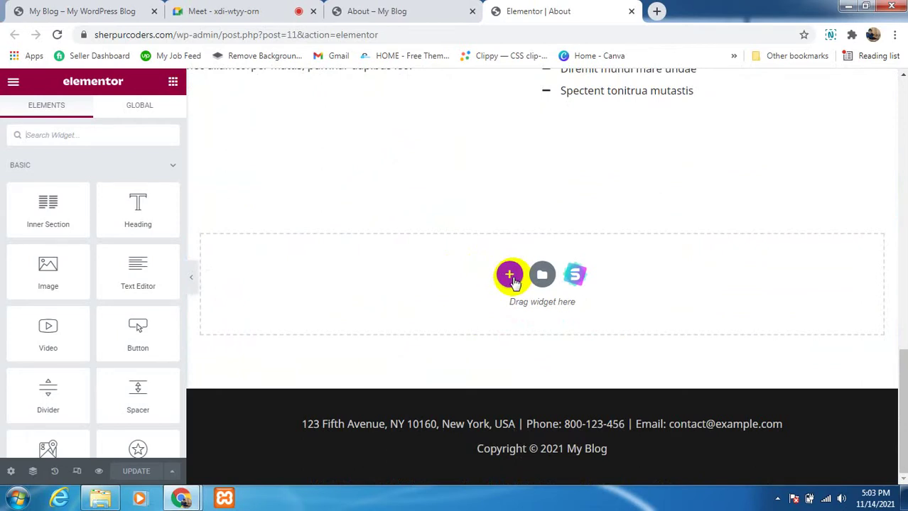
click(509, 275)
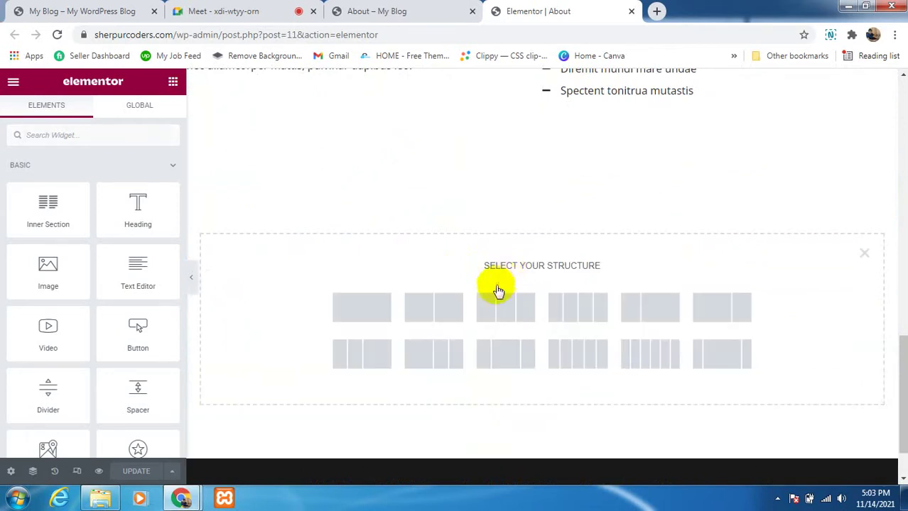
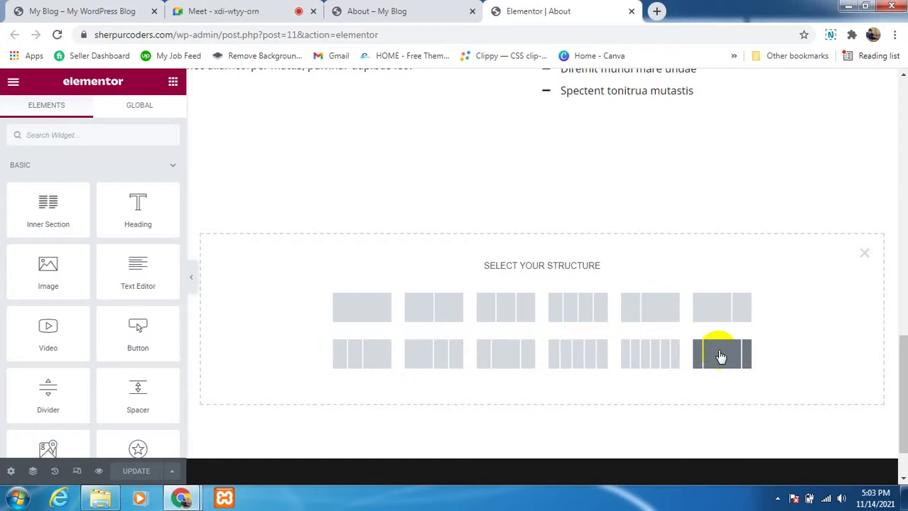
Step: Choose the two-column structure and drop an Image widget into both the left and right columns
scroll(652, 361, down, 2)
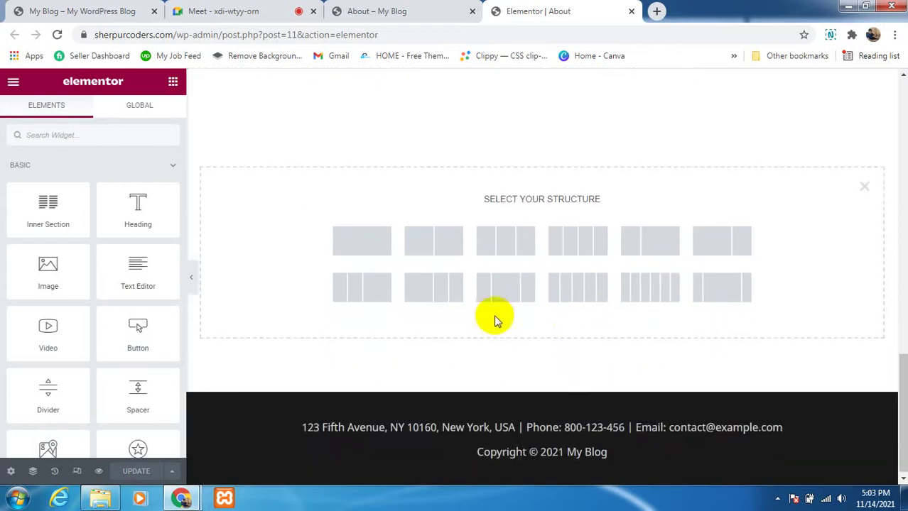
click(427, 250)
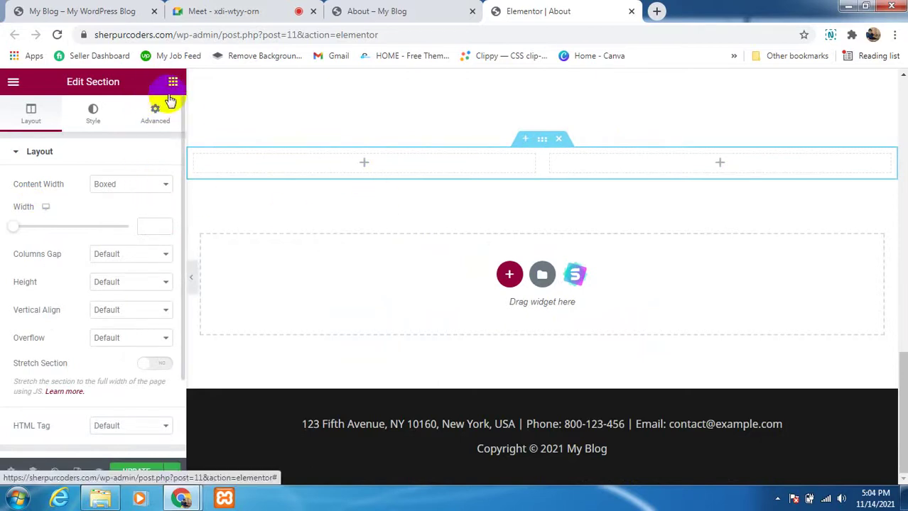
click(172, 84)
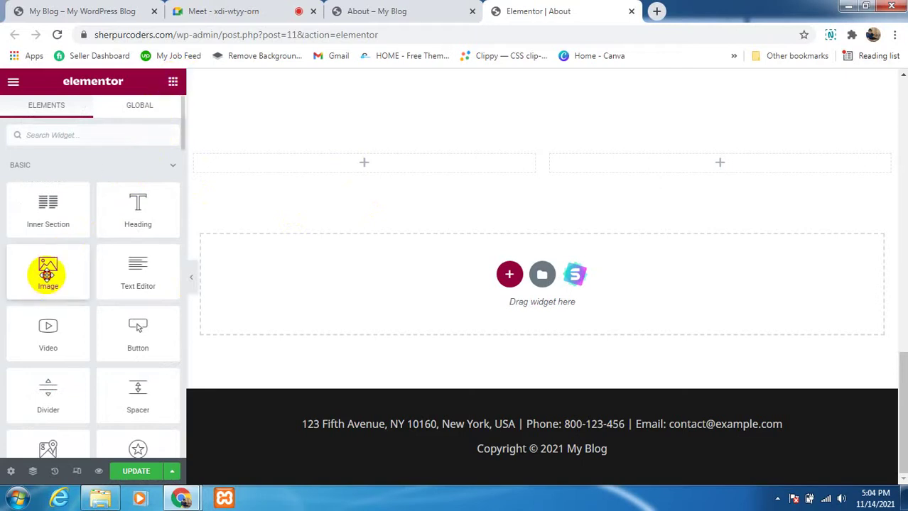
drag(47, 275, 377, 173)
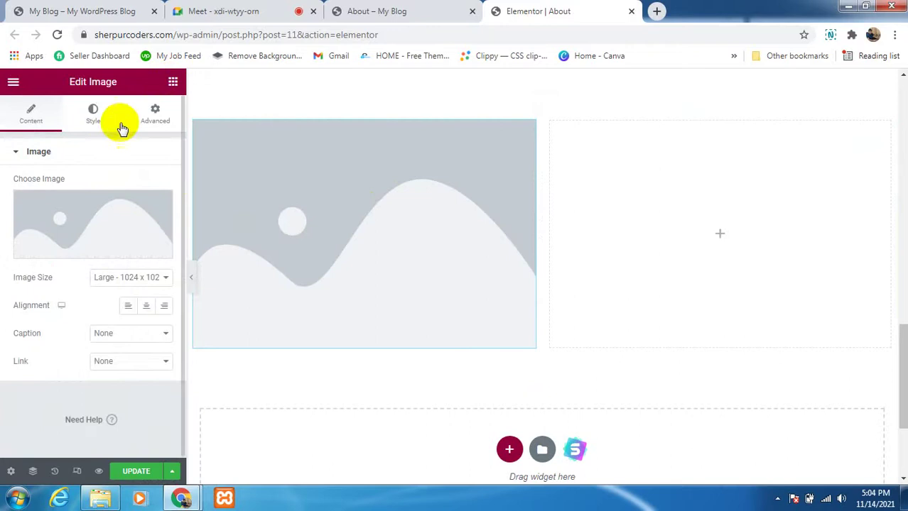
click(173, 83)
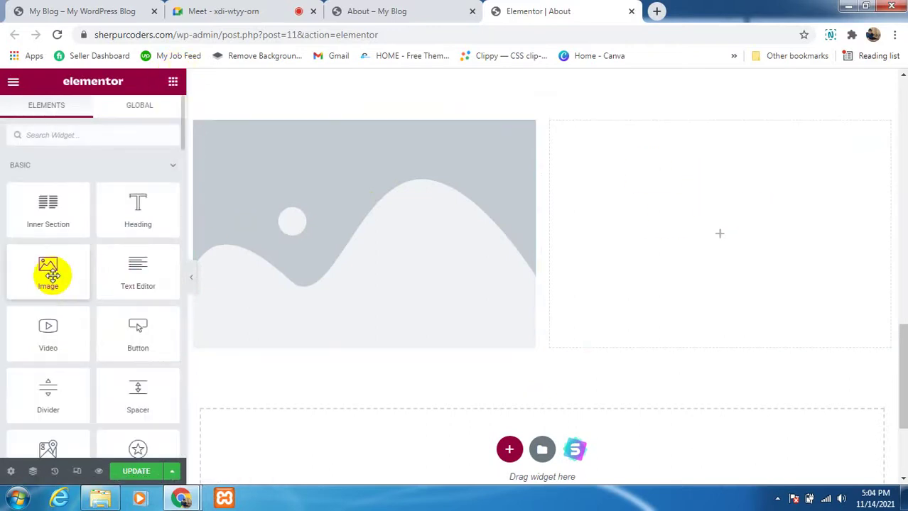
drag(50, 276, 713, 240)
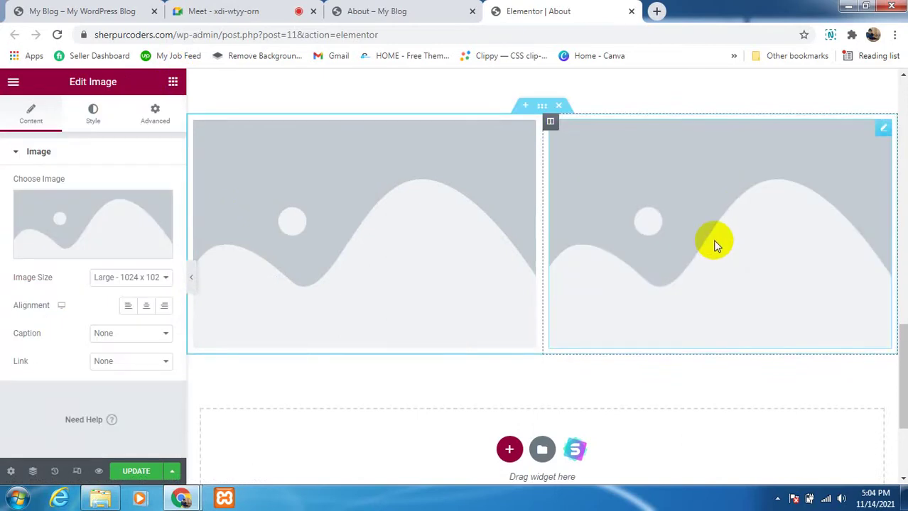
scroll(714, 242, up, 2)
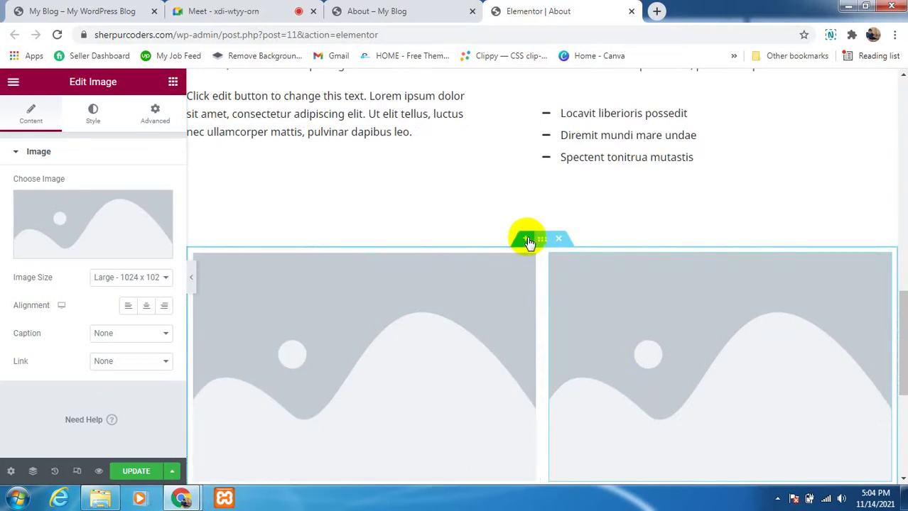
Step: Insert a single-column section above the images with a Heading reading 'This is our New Features'
click(526, 240)
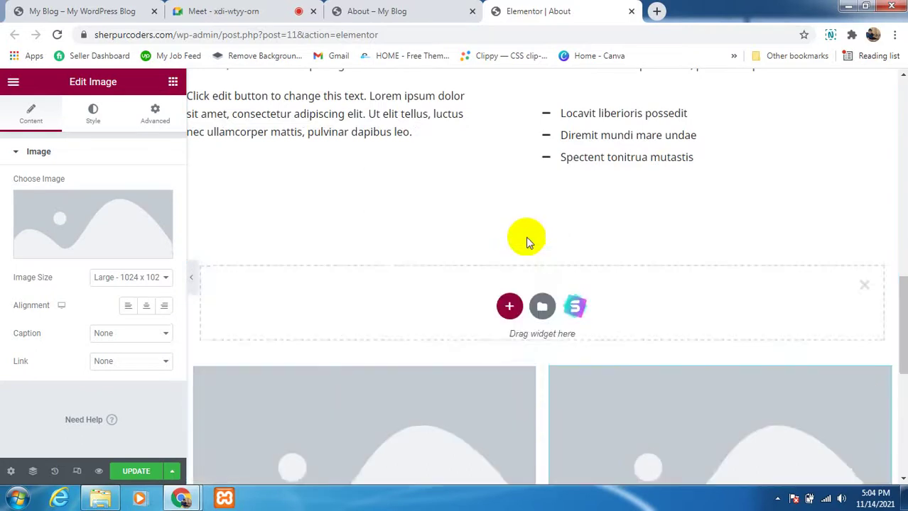
click(507, 309)
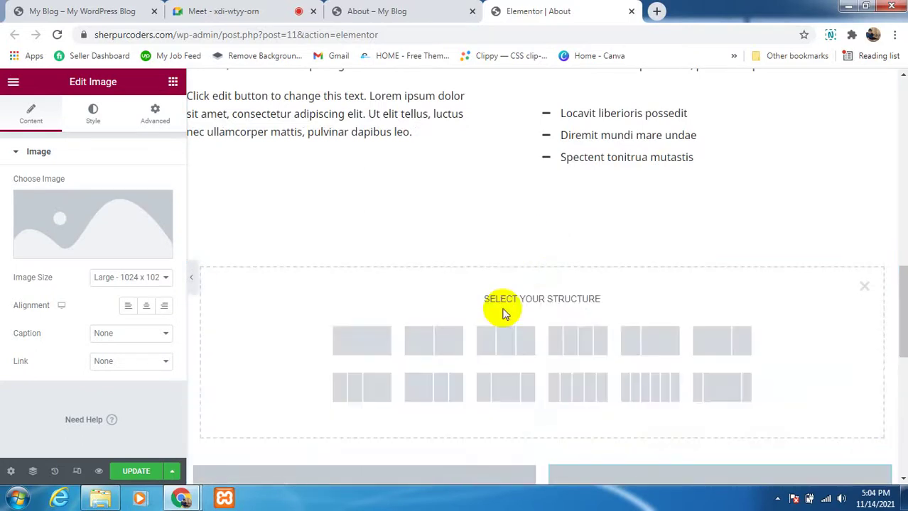
click(357, 348)
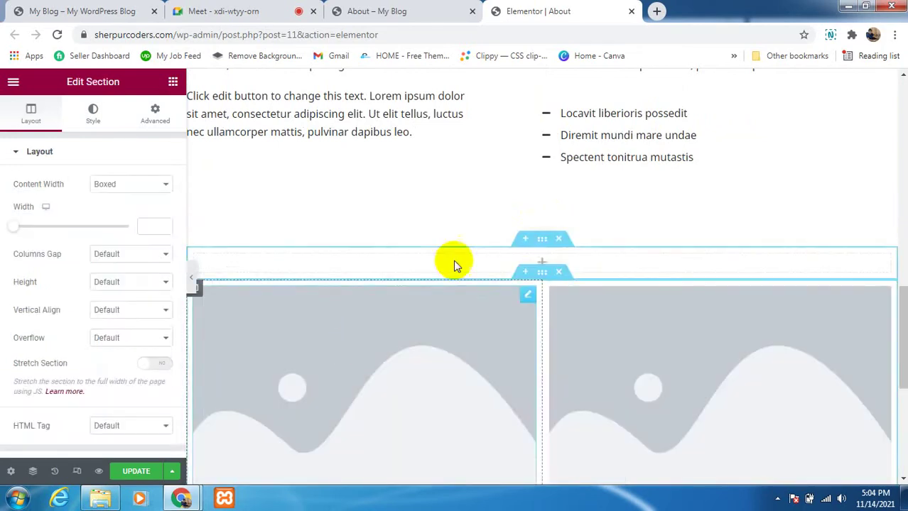
click(173, 81)
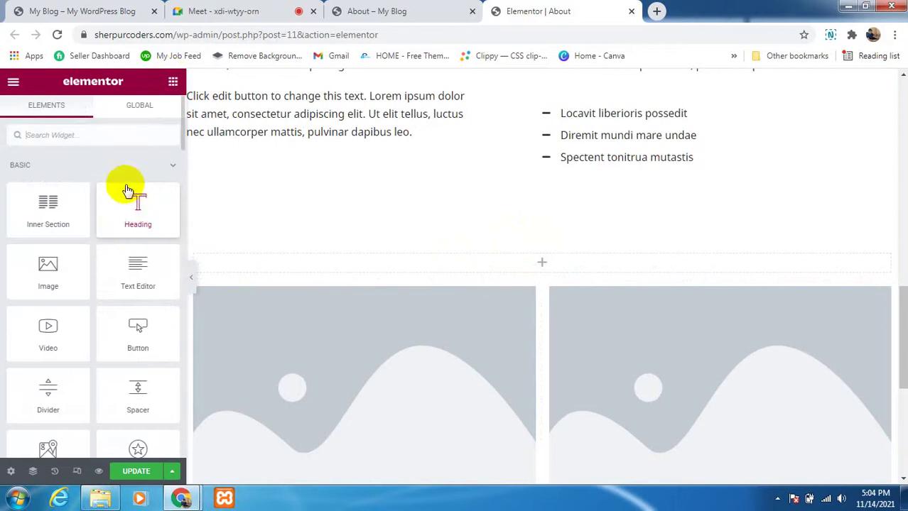
drag(134, 210, 538, 261)
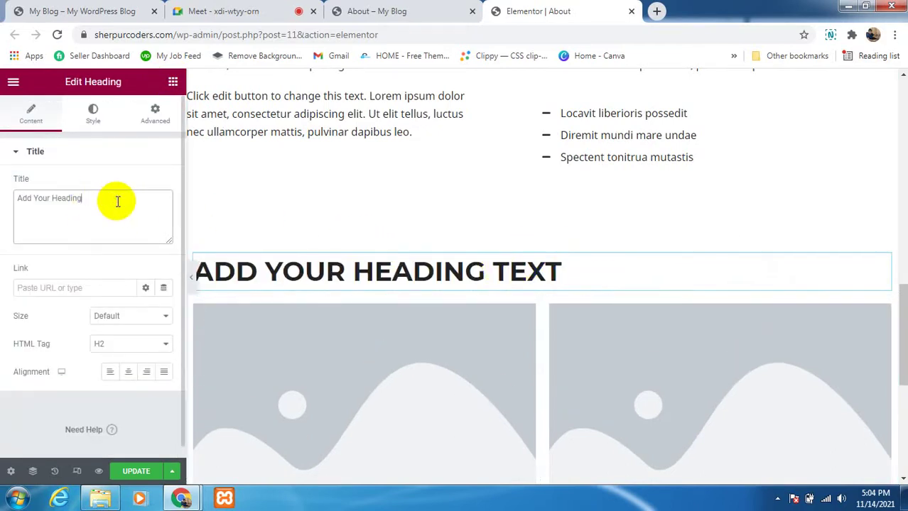
key(BackSpace)
key(BackSpace)
key(BackSpace)
key(BackSpace)
key(BackSpace)
key(BackSpace)
key(BackSpace)
key(BackSpace)
key(BackSpace)
key(BackSpace)
key(BackSpace)
key(BackSpace)
key(BackSpace)
key(BackSpace)
key(BackSpace)
key(BackSpace)
text(This is our New Features)
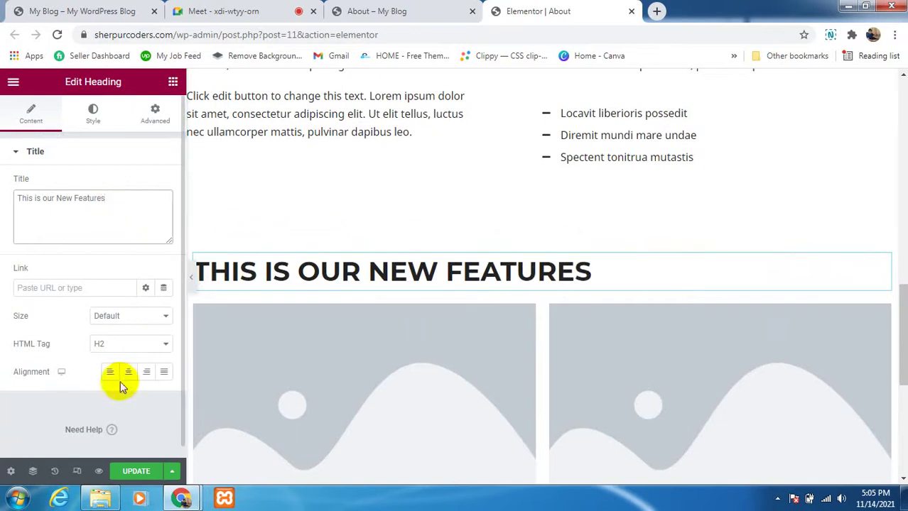
Step: Switch the heading's HTML Tag to p, then set it back to H2
click(104, 348)
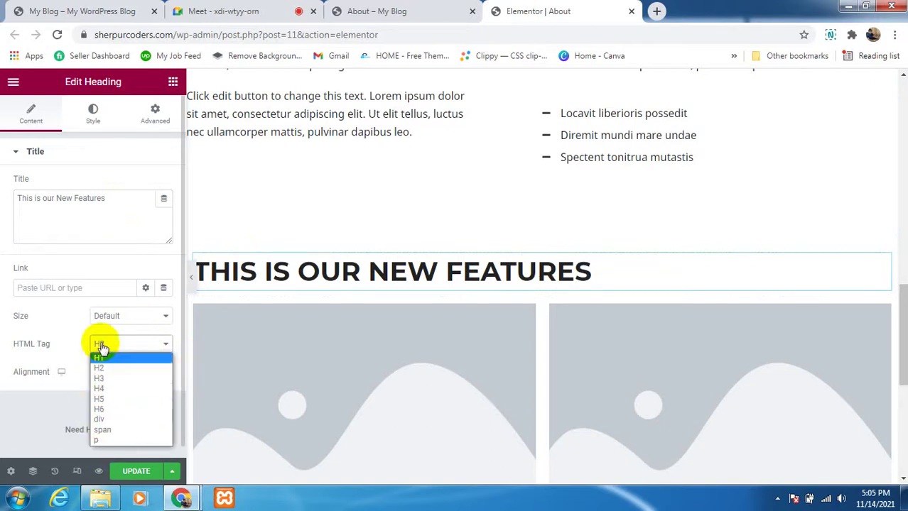
click(39, 407)
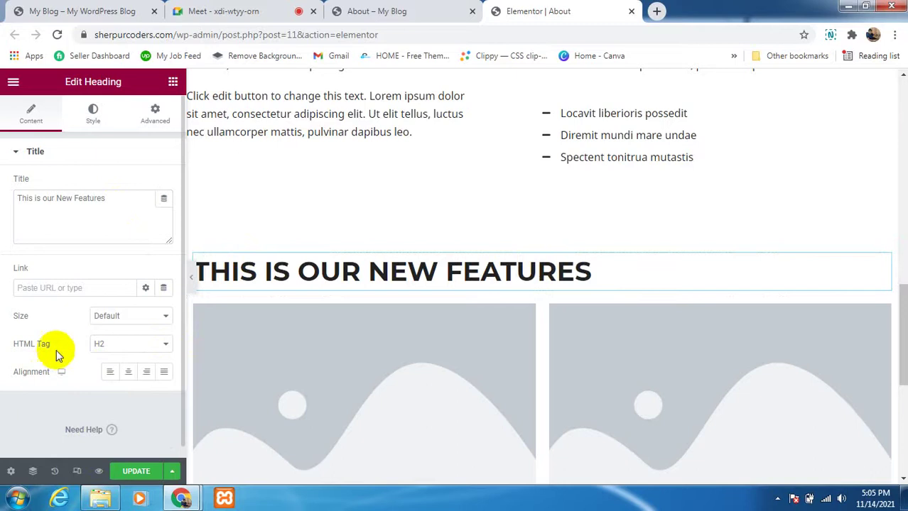
click(102, 346)
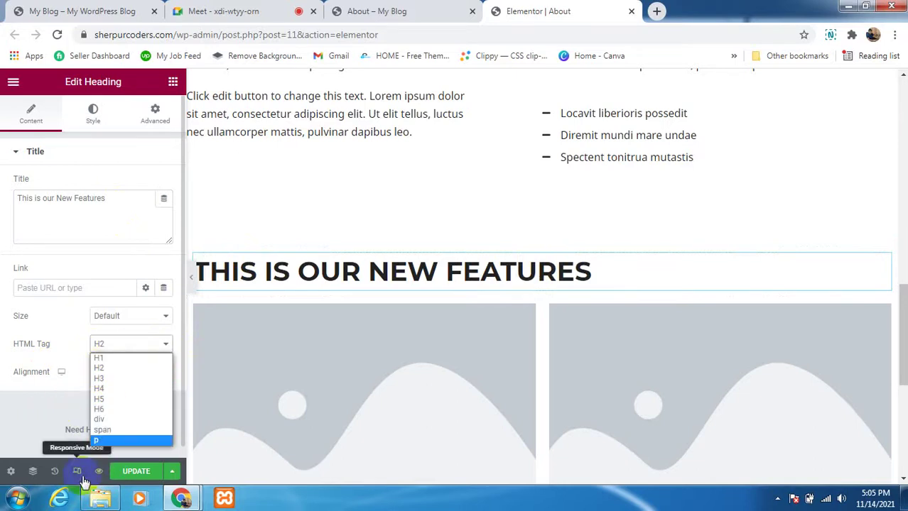
click(101, 441)
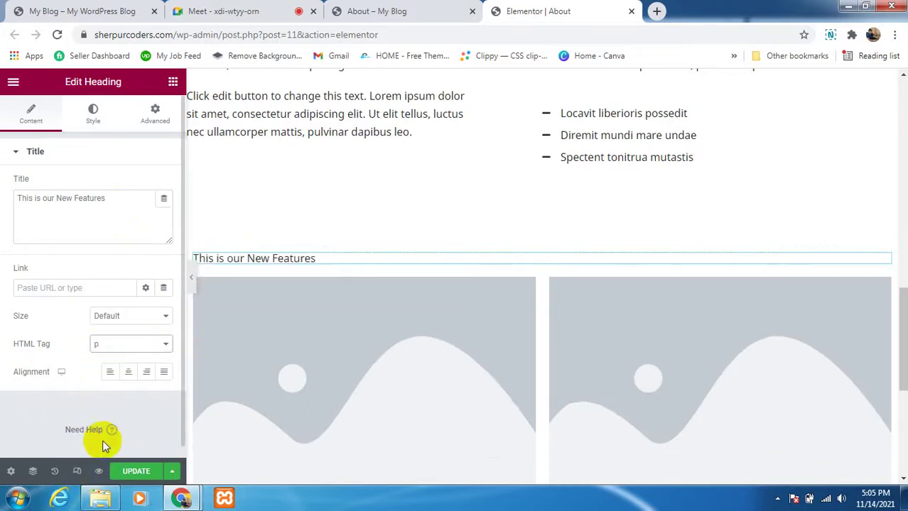
click(161, 347)
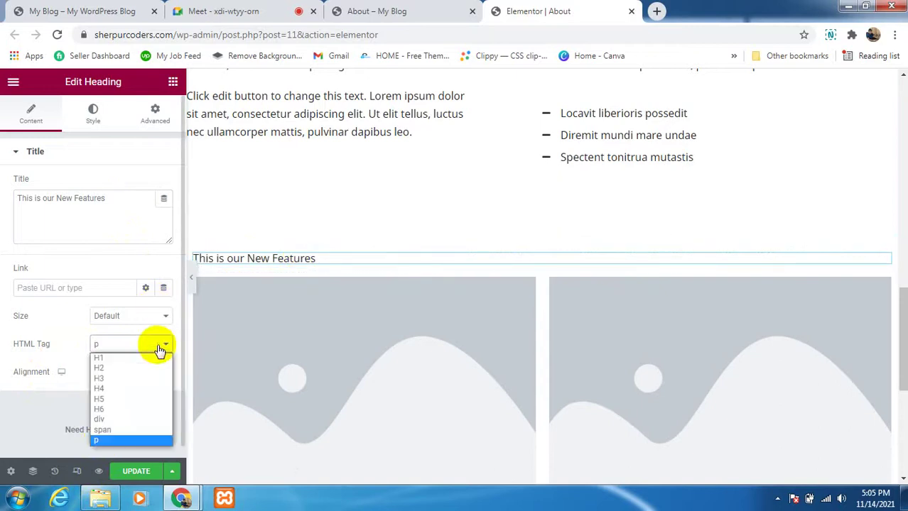
click(123, 368)
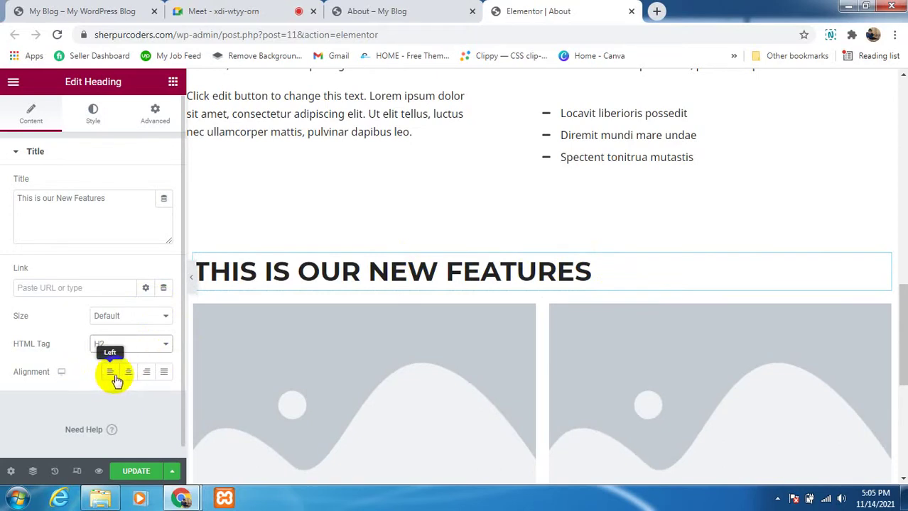
Step: Try Center, Right and Justify alignment, finishing with the heading centred
click(128, 372)
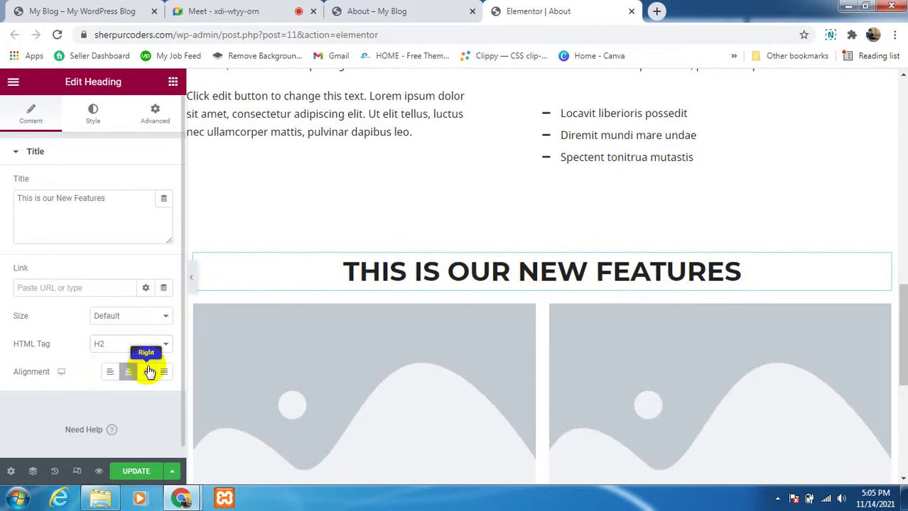
click(150, 372)
click(163, 374)
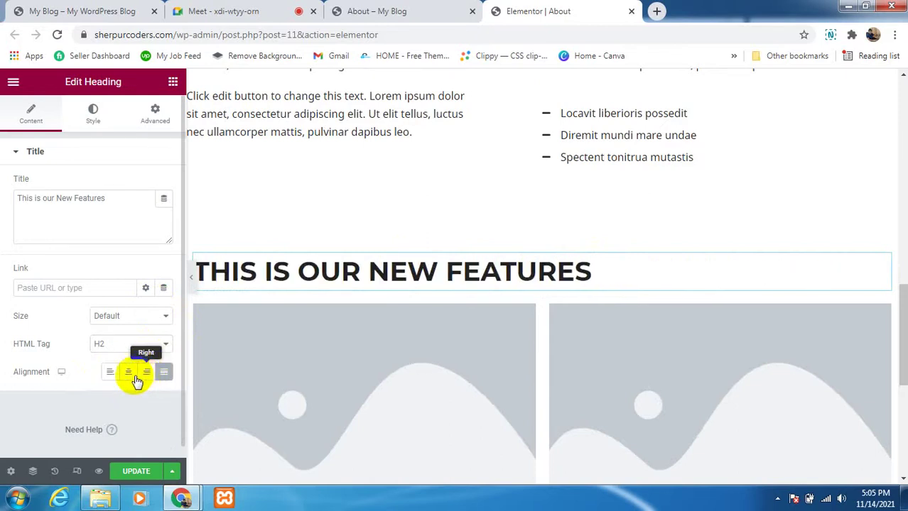
click(131, 378)
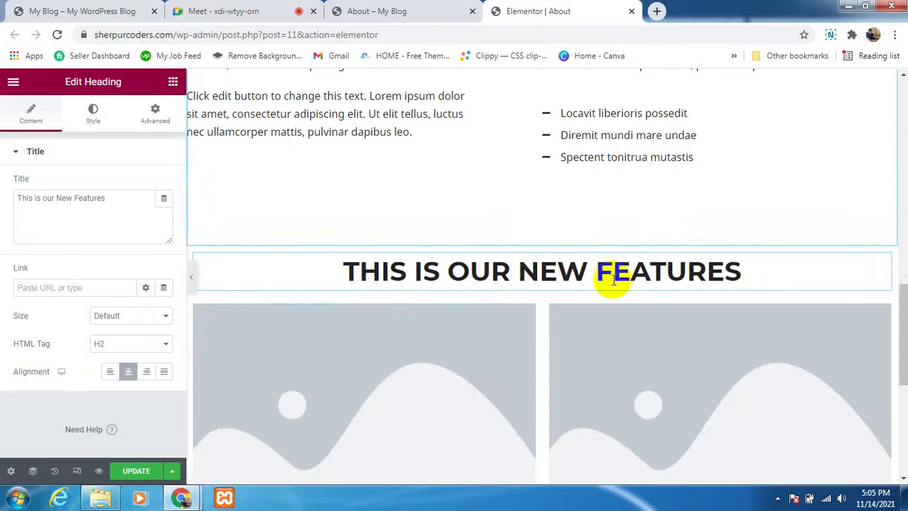
scroll(610, 279, down, 3)
scroll(611, 279, up, 1)
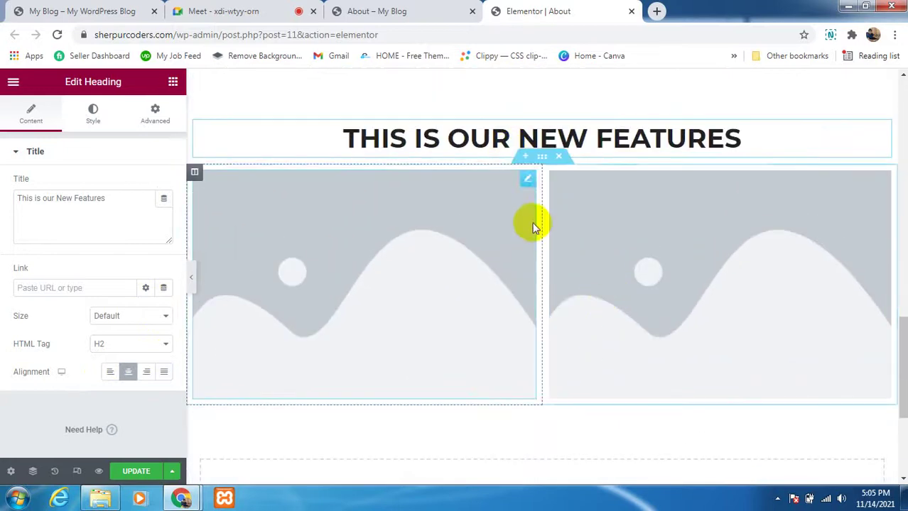
Step: Set the left image to Full size and fill it with the team.jpg portrait
click(526, 180)
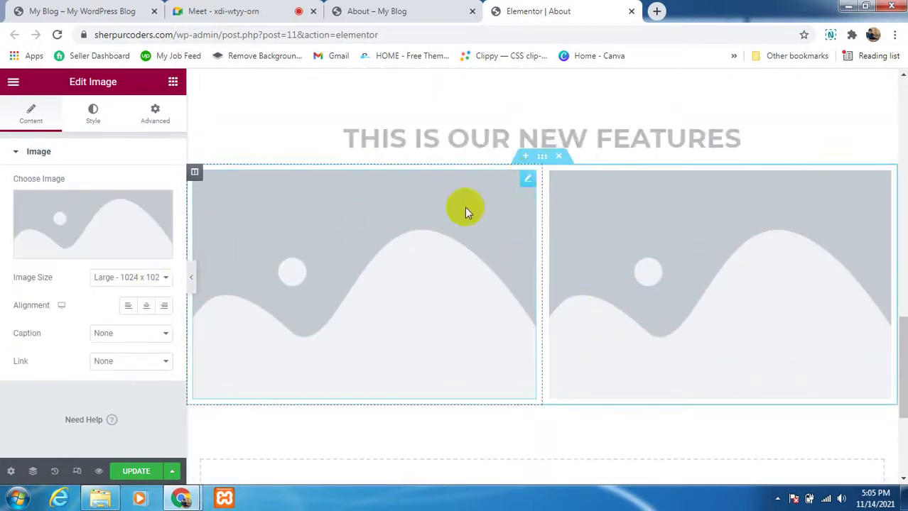
click(153, 278)
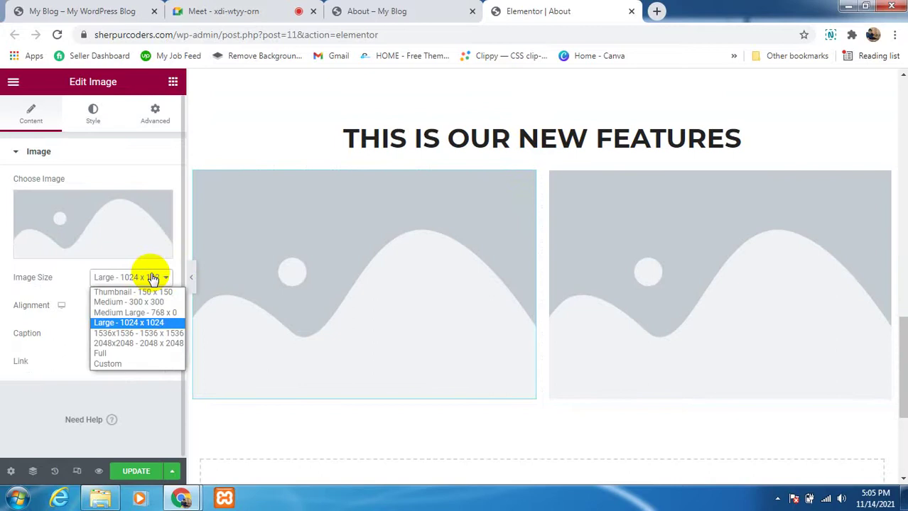
click(138, 353)
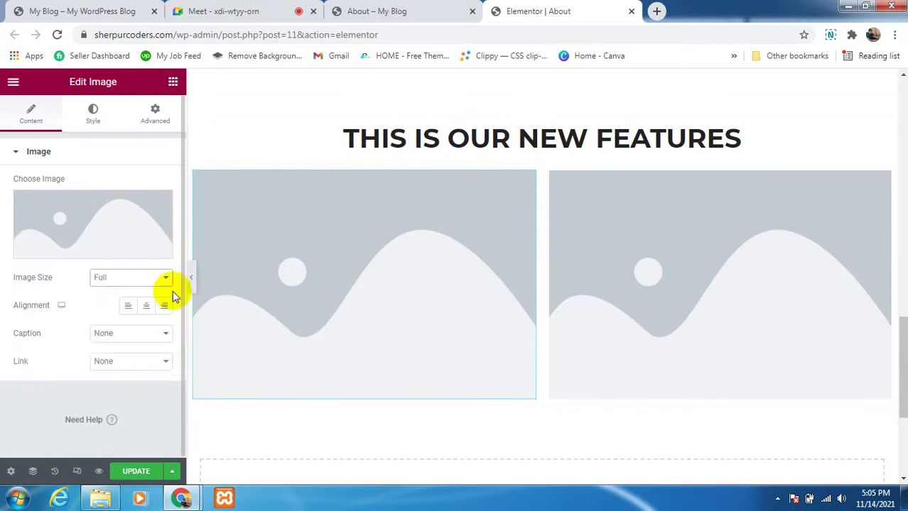
click(64, 216)
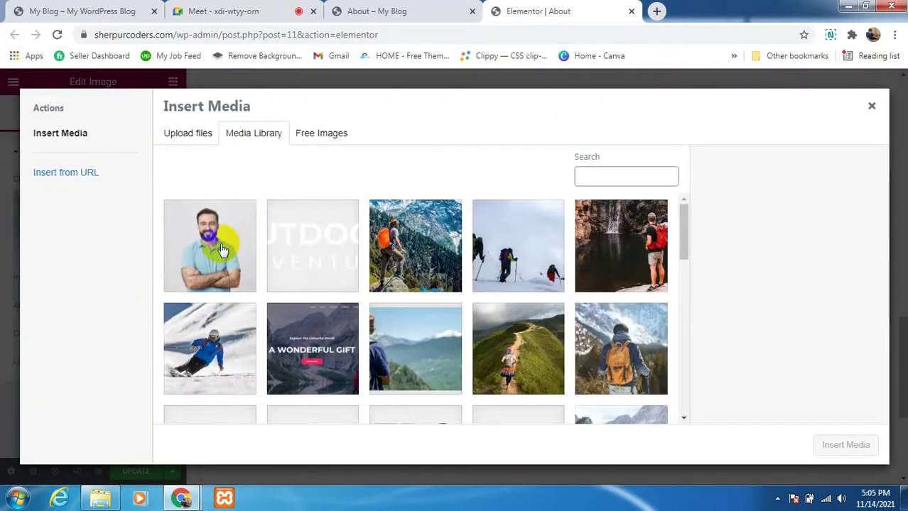
click(221, 249)
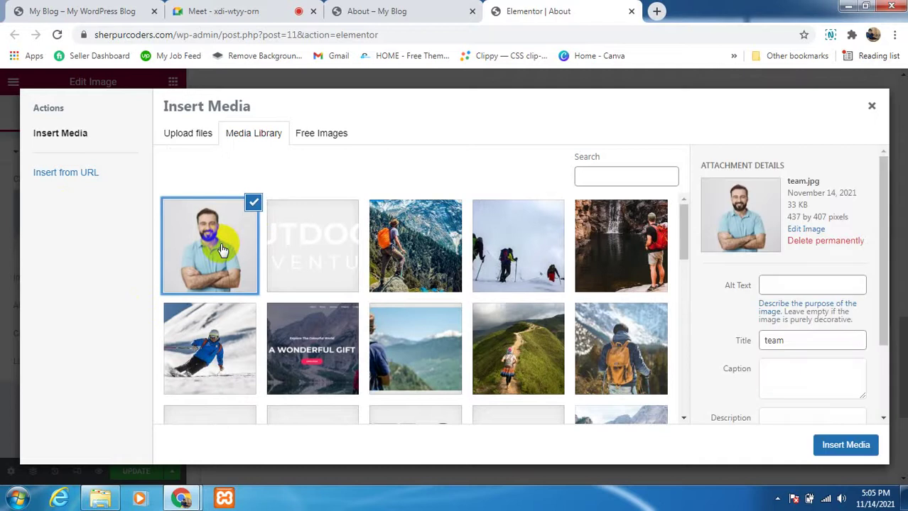
click(846, 445)
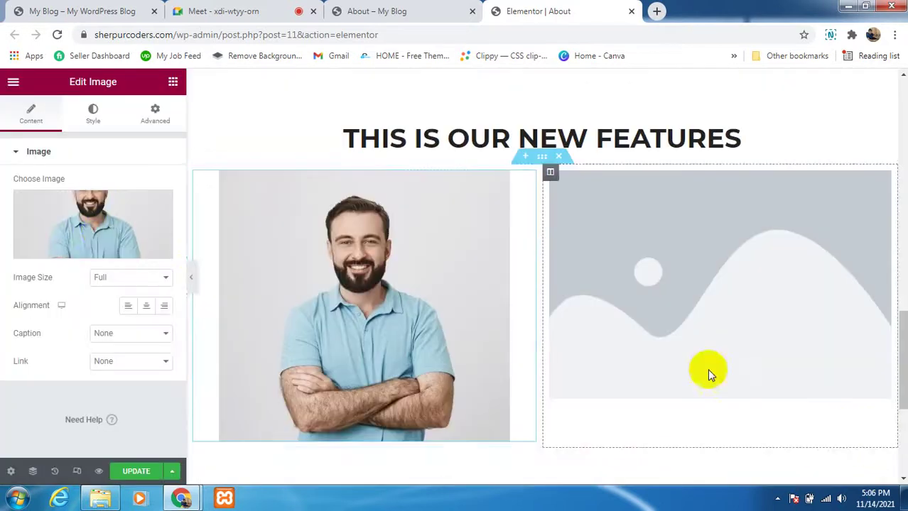
Step: Replace the right image with the team.jpg portrait, keeping Image Size at Full
click(884, 179)
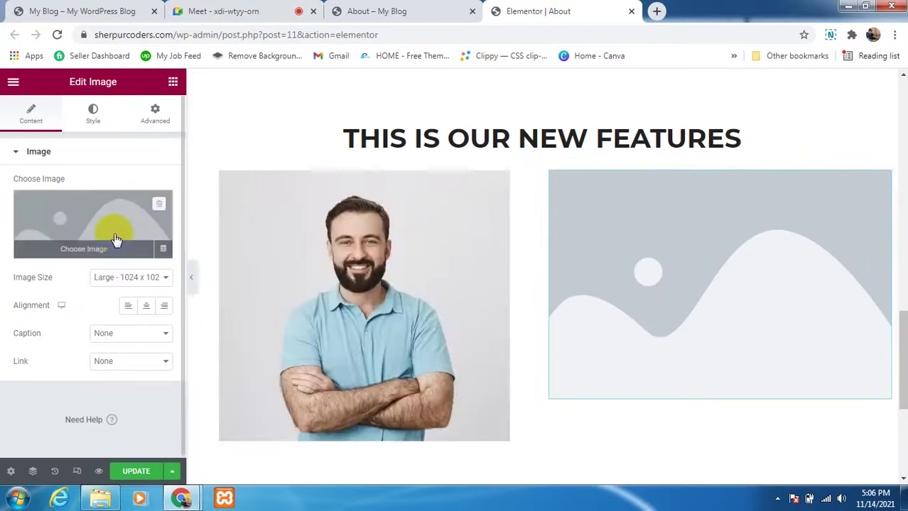
click(116, 239)
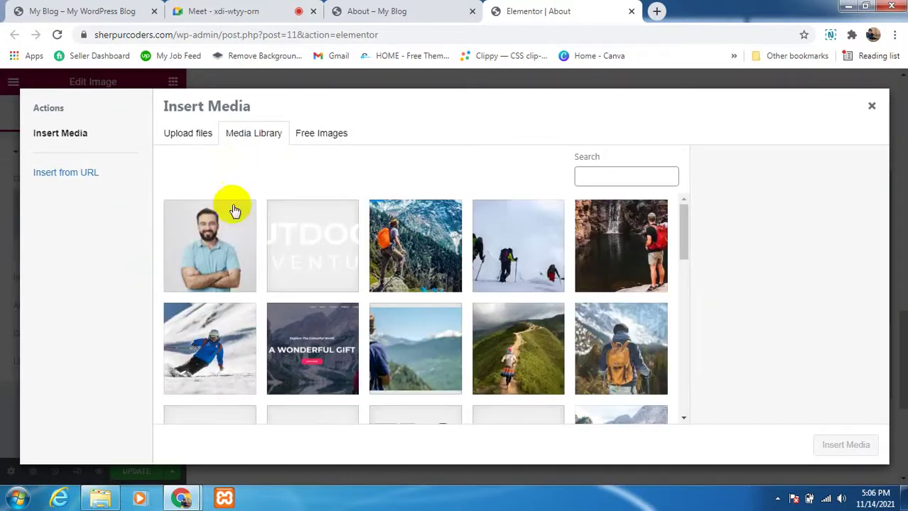
click(223, 240)
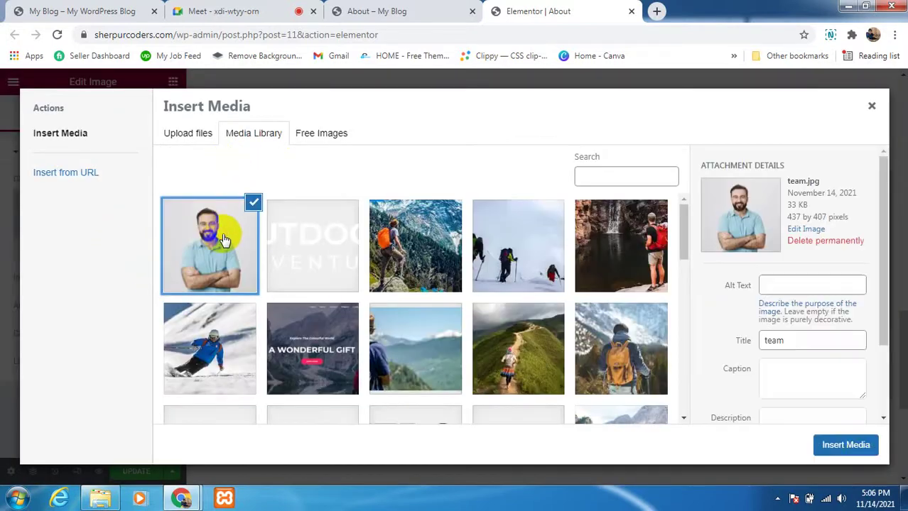
click(845, 443)
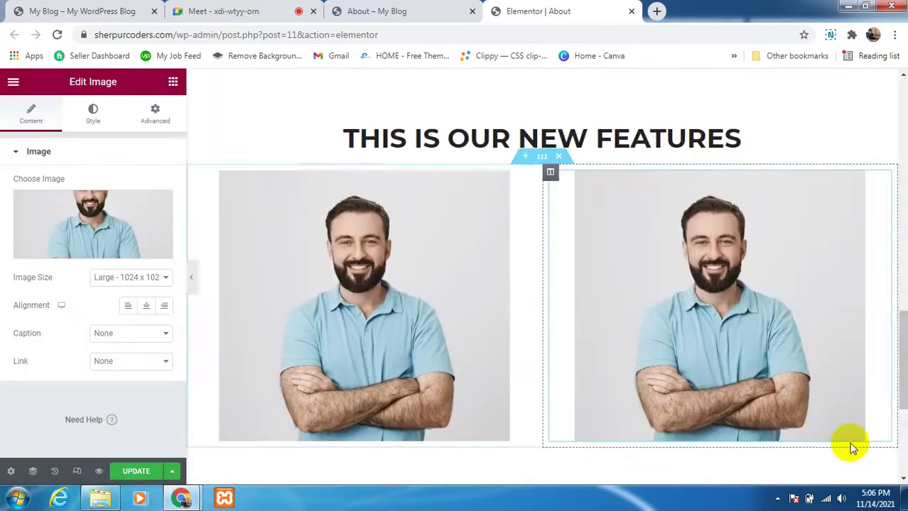
click(130, 282)
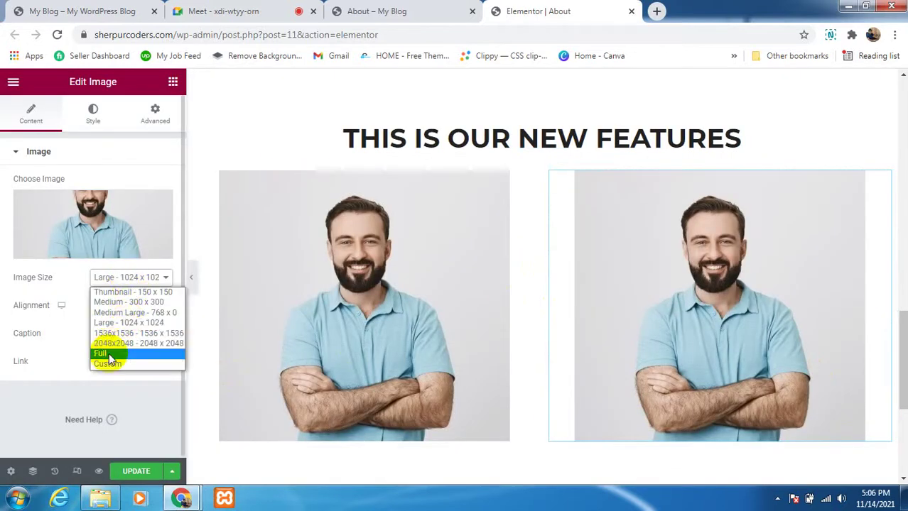
key(Escape)
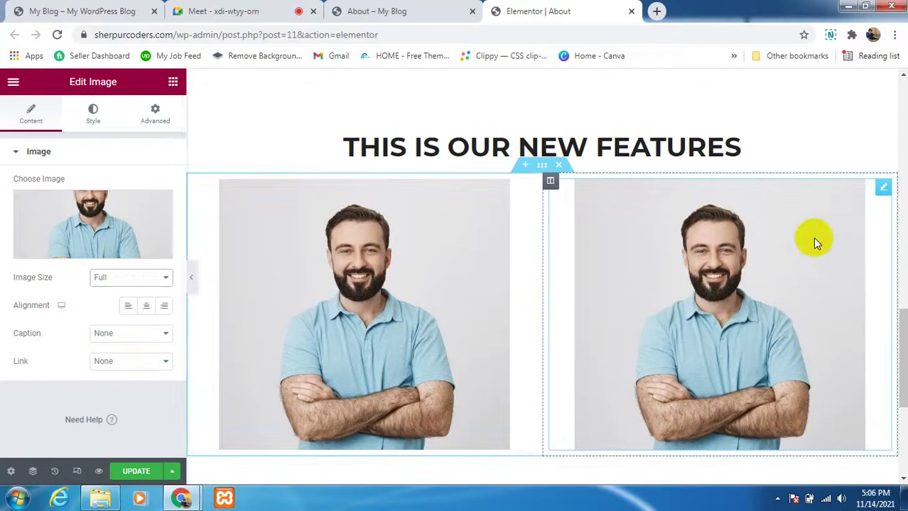
scroll(537, 229, up, 5)
scroll(534, 228, down, 6)
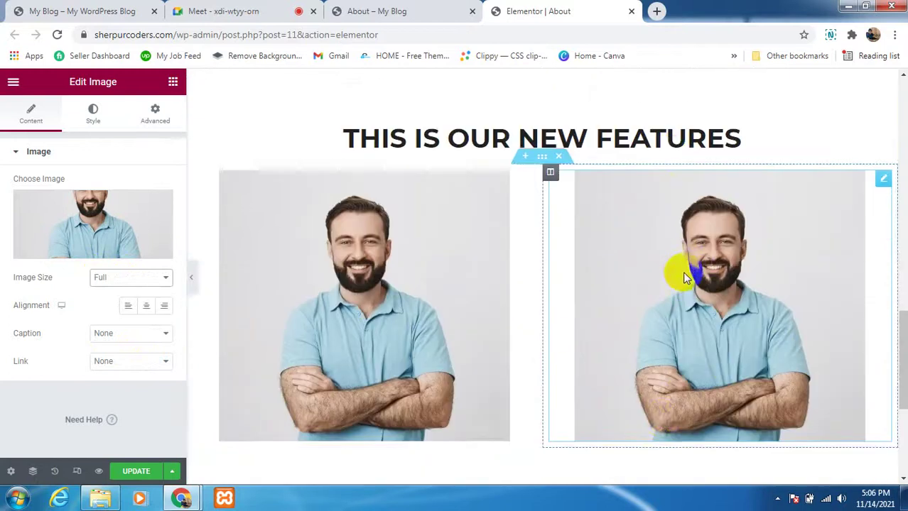
scroll(615, 257, up, 10)
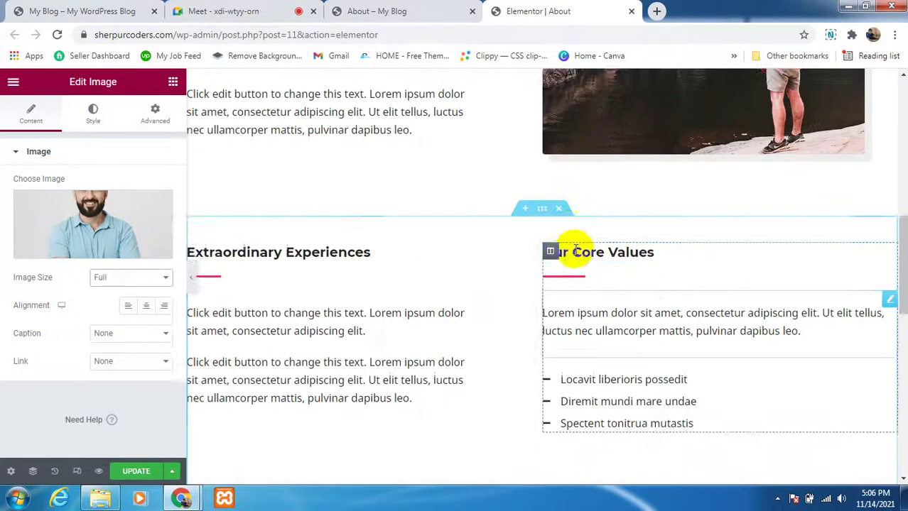
scroll(567, 245, down, 8)
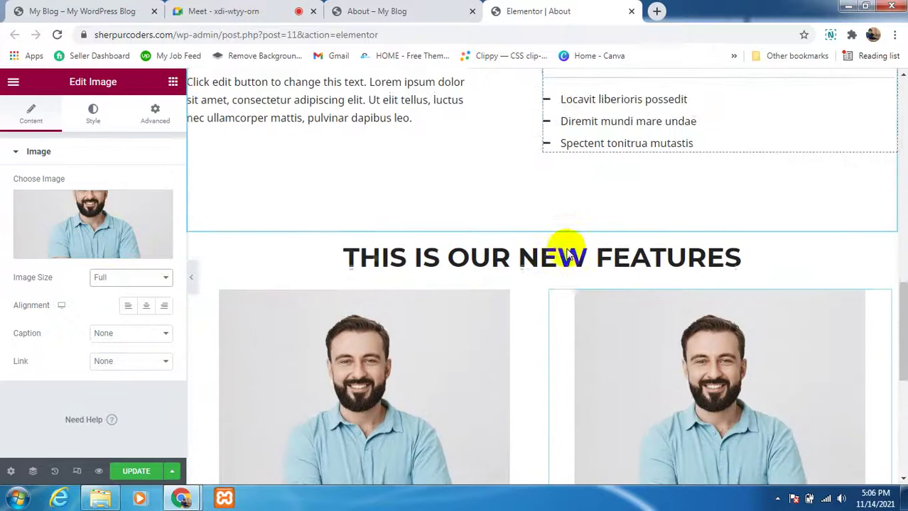
scroll(446, 249, down, 2)
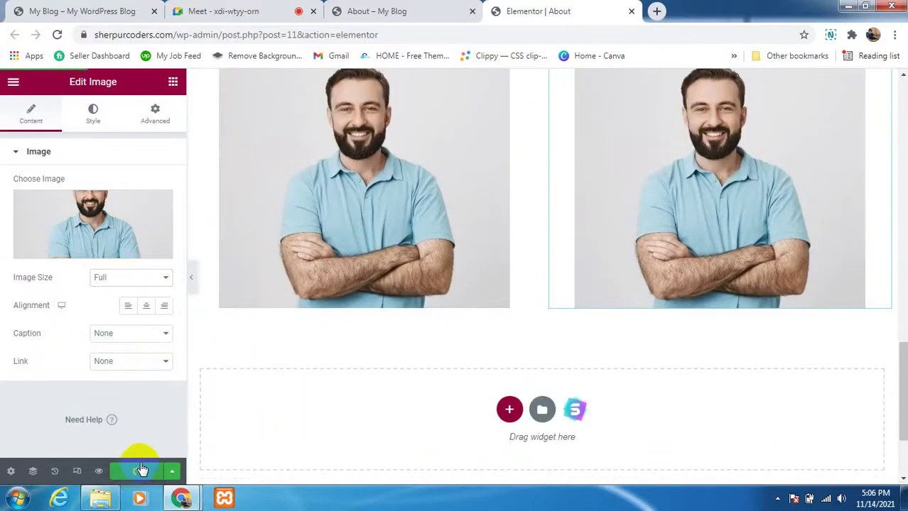
click(377, 11)
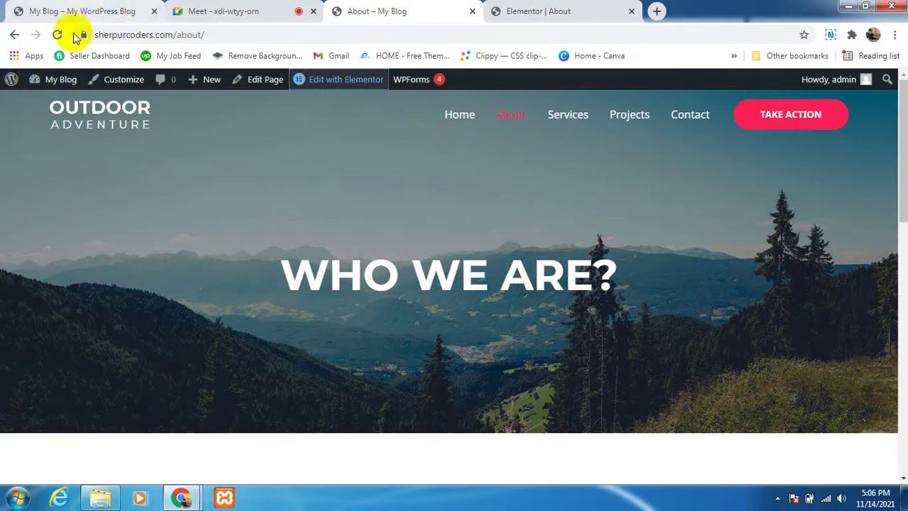
scroll(372, 222, down, 5)
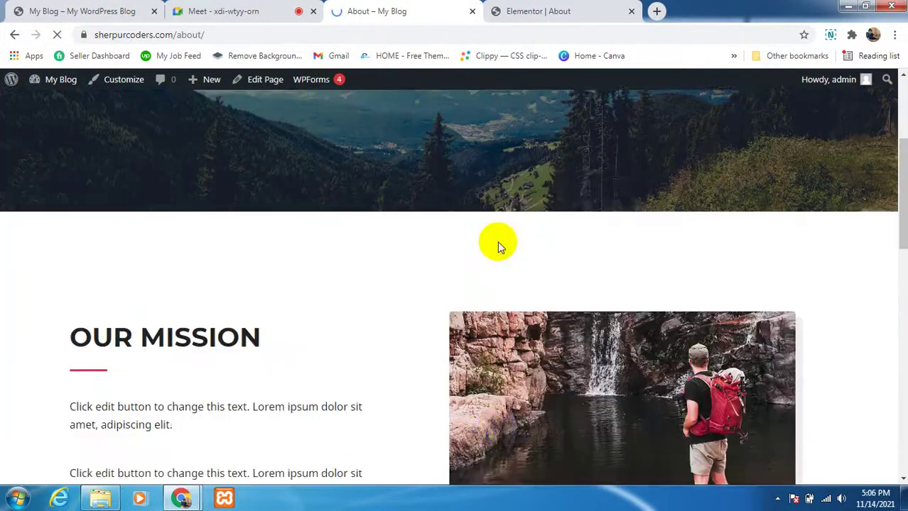
scroll(497, 245, down, 6)
scroll(469, 257, down, 6)
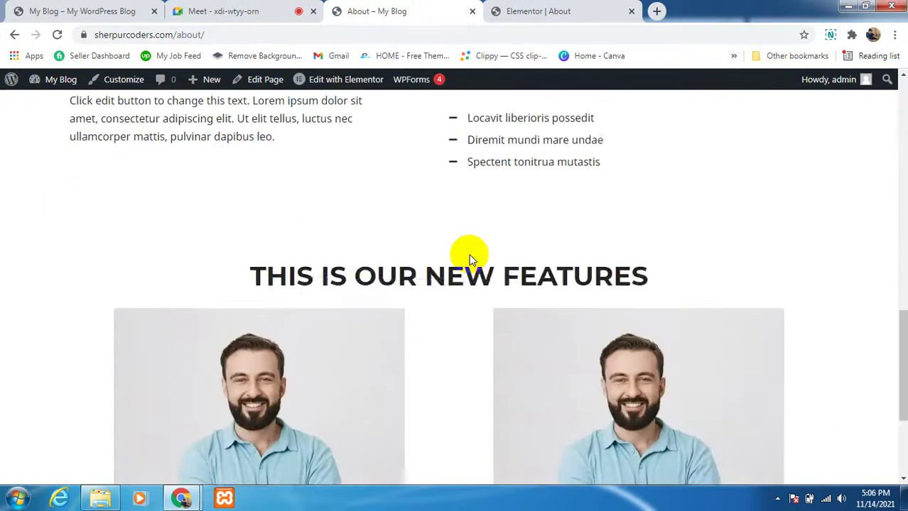
scroll(461, 261, up, 2)
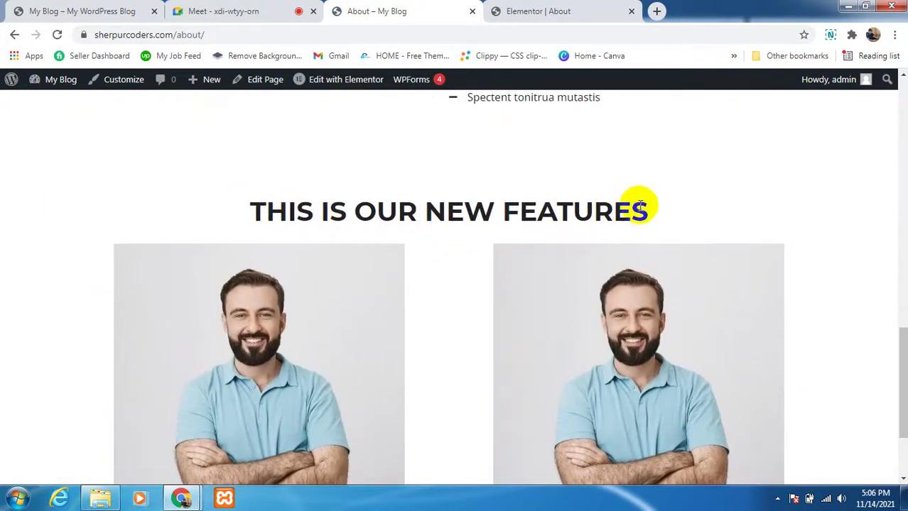
scroll(637, 206, down, 2)
click(572, 10)
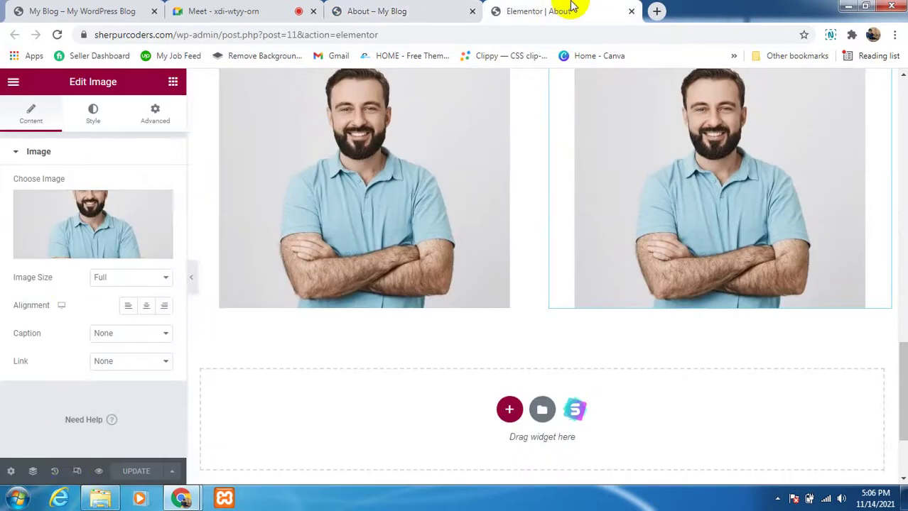
click(79, 475)
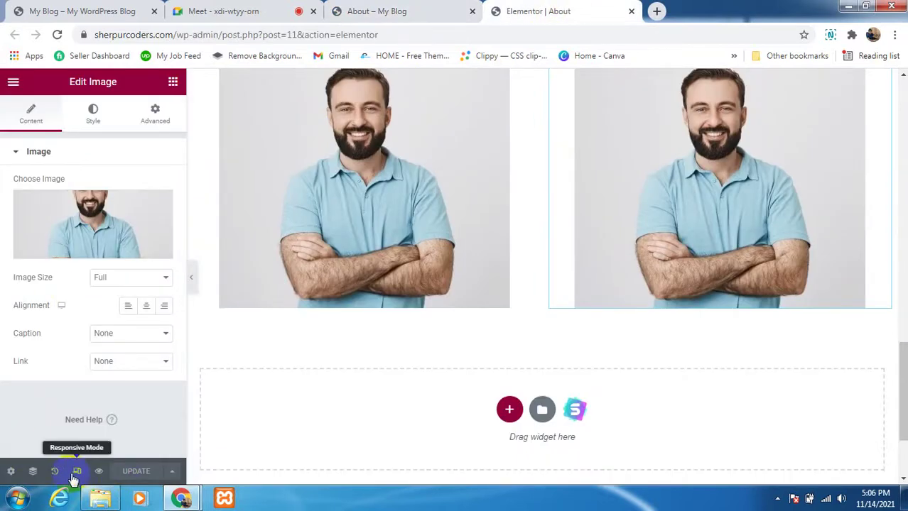
Step: Switch the responsive preview to Mobile and scroll through the stacked one-column layout
scroll(355, 358, up, 1)
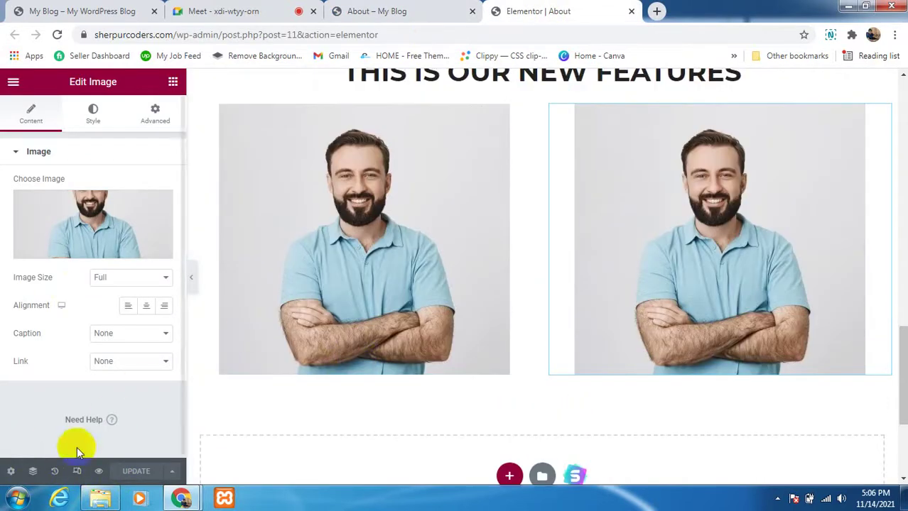
click(73, 472)
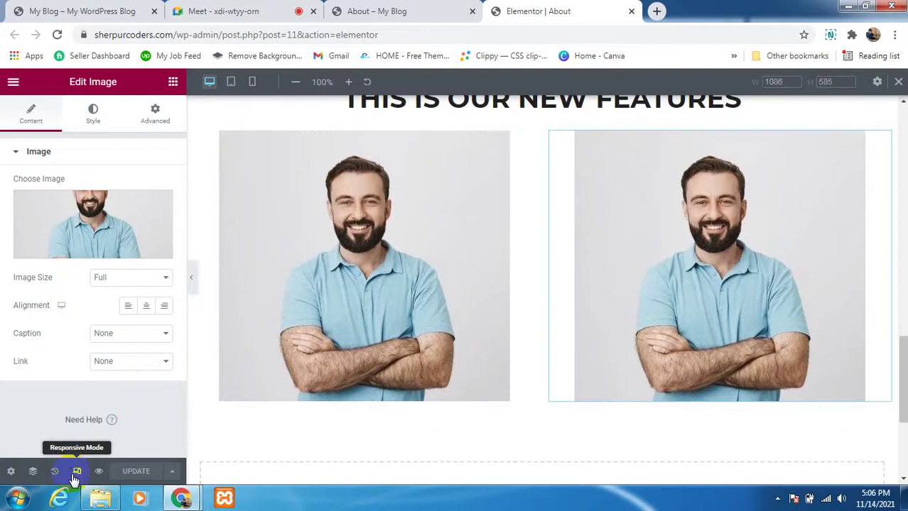
click(251, 83)
scroll(572, 323, down, 2)
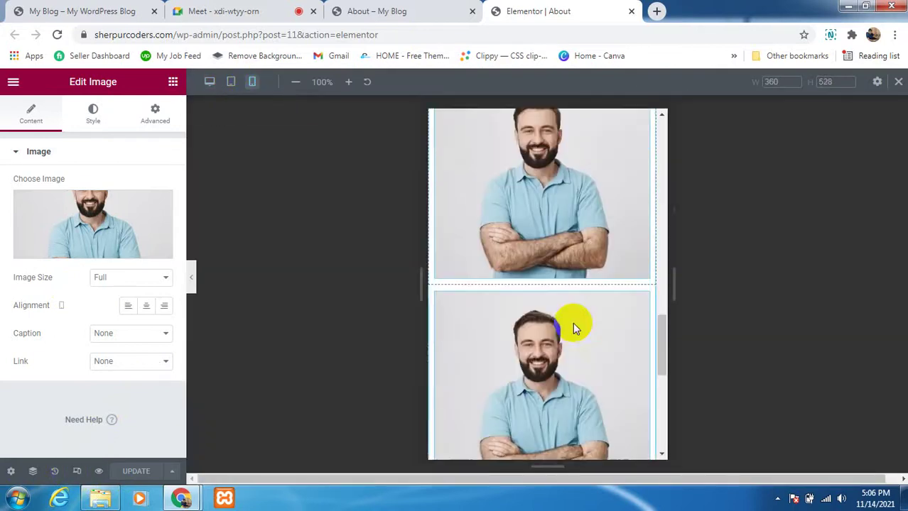
scroll(572, 322, down, 3)
scroll(572, 323, up, 5)
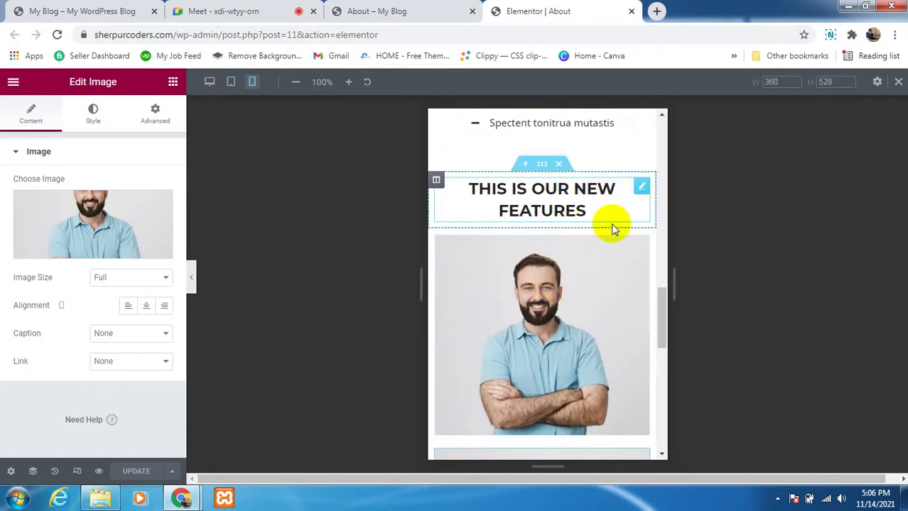
scroll(563, 306, down, 5)
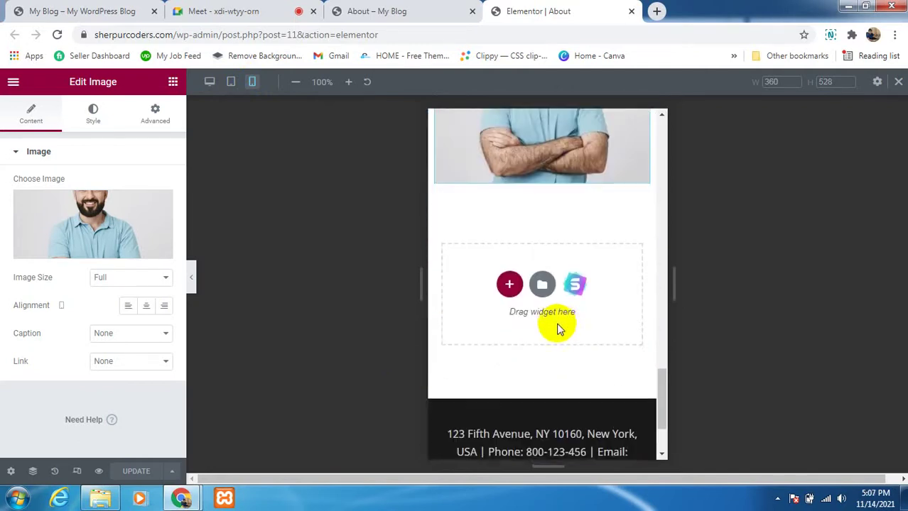
scroll(573, 283, up, 2)
scroll(558, 294, down, 3)
click(541, 361)
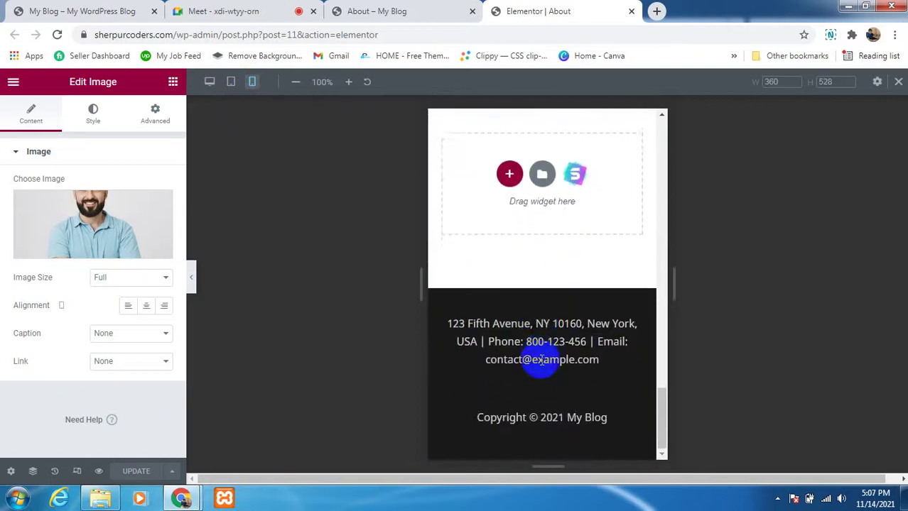
scroll(552, 320, up, 10)
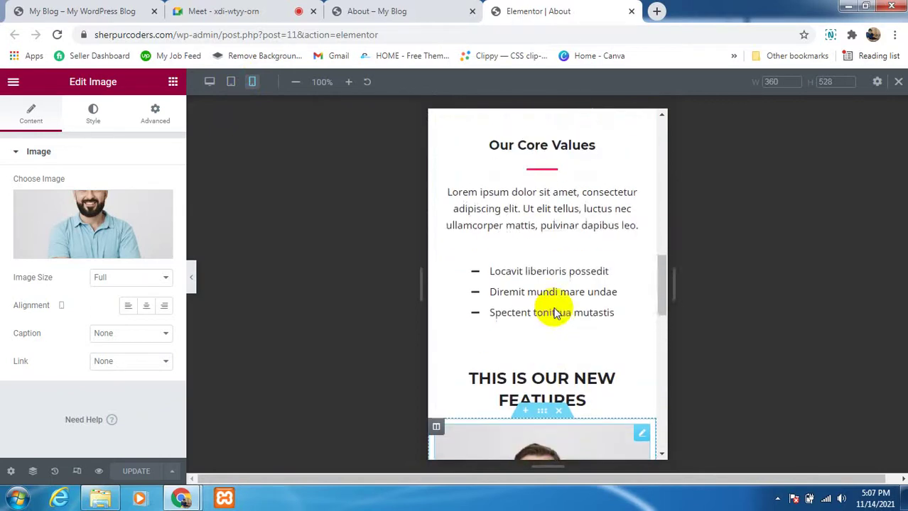
scroll(556, 305, up, 10)
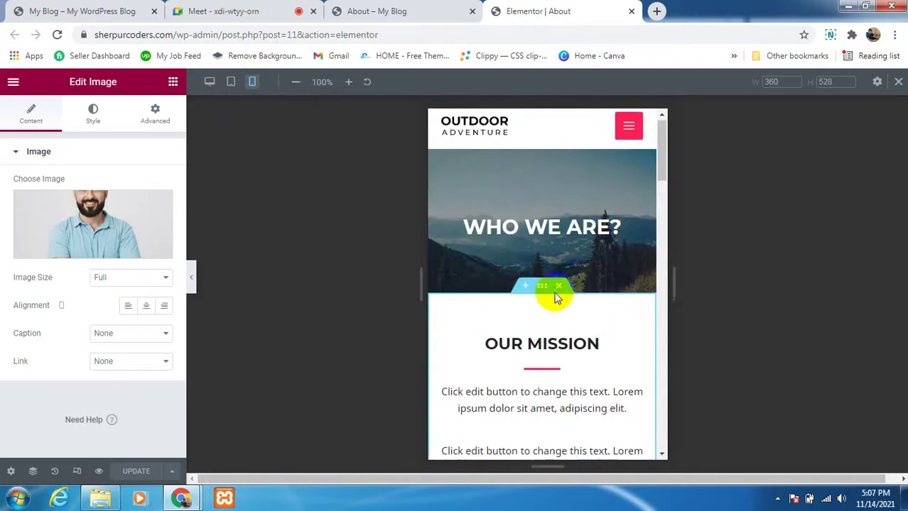
scroll(556, 298, up, 1)
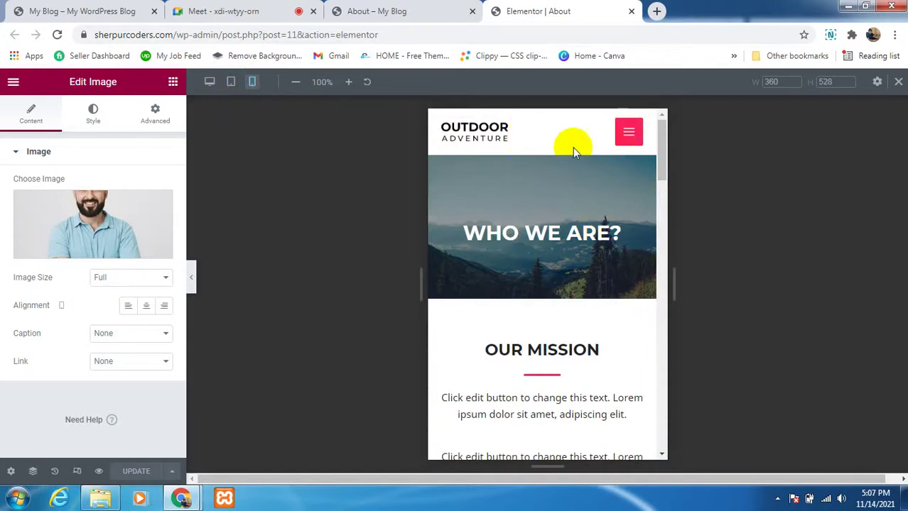
Step: Open and close the mobile hamburger menu, then scroll through the page again
click(629, 135)
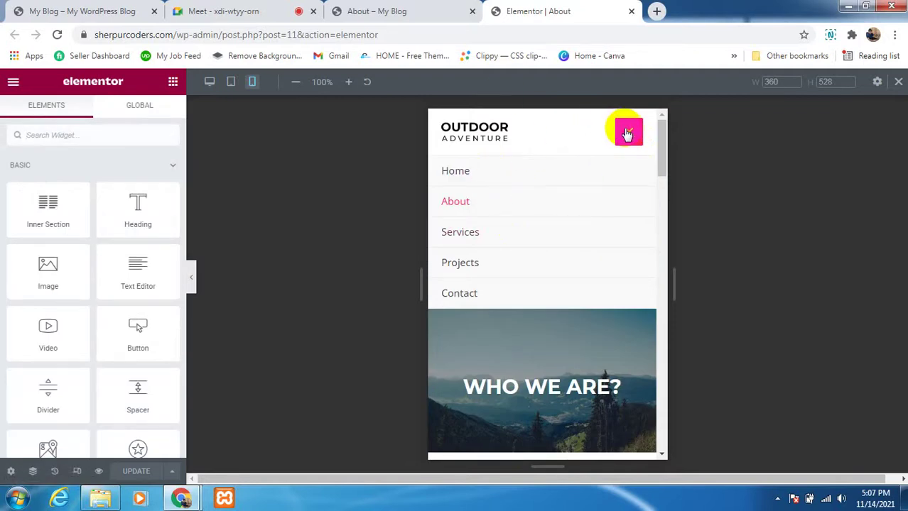
click(629, 133)
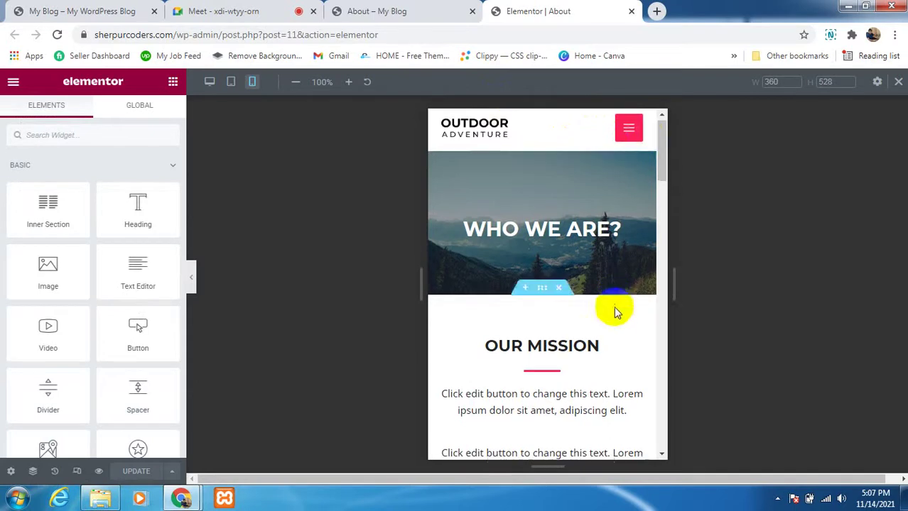
scroll(558, 349, down, 8)
scroll(556, 346, down, 10)
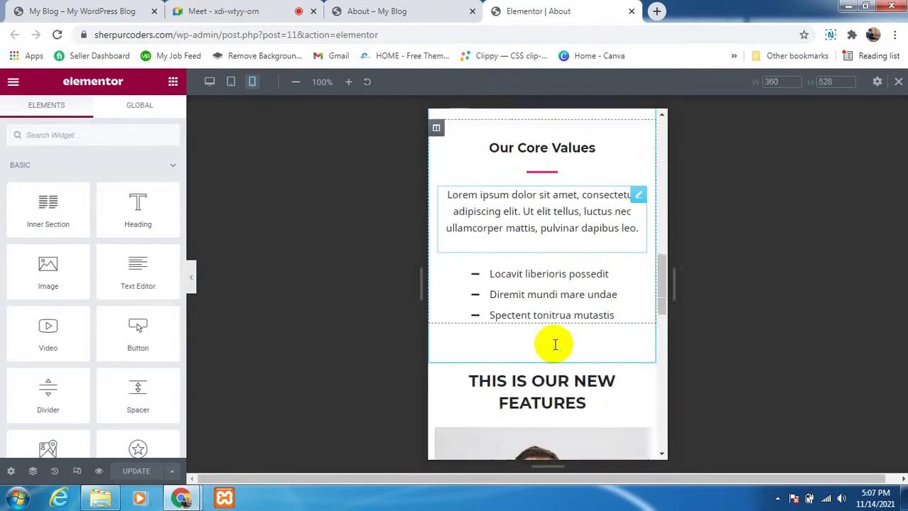
scroll(555, 334, down, 2)
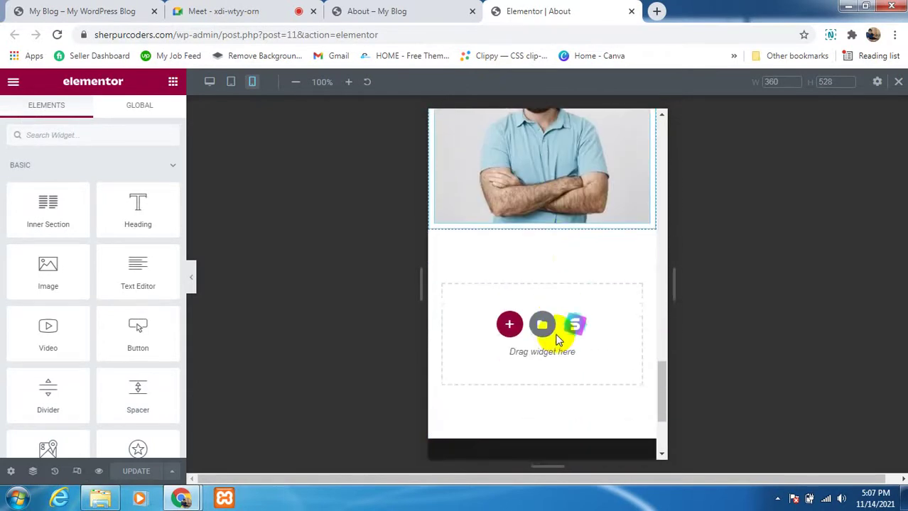
scroll(559, 286, up, 5)
scroll(557, 280, up, 1)
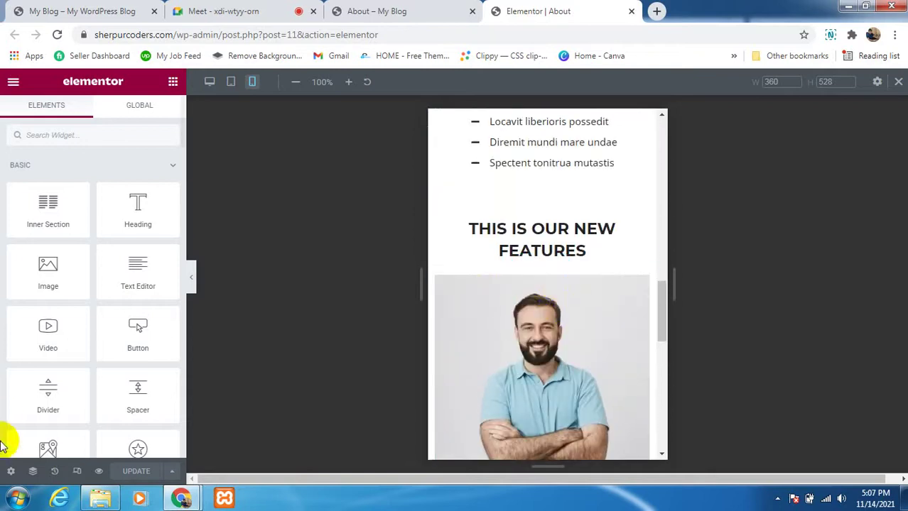
Step: Return the preview to Desktop width and scroll through the About page
click(209, 82)
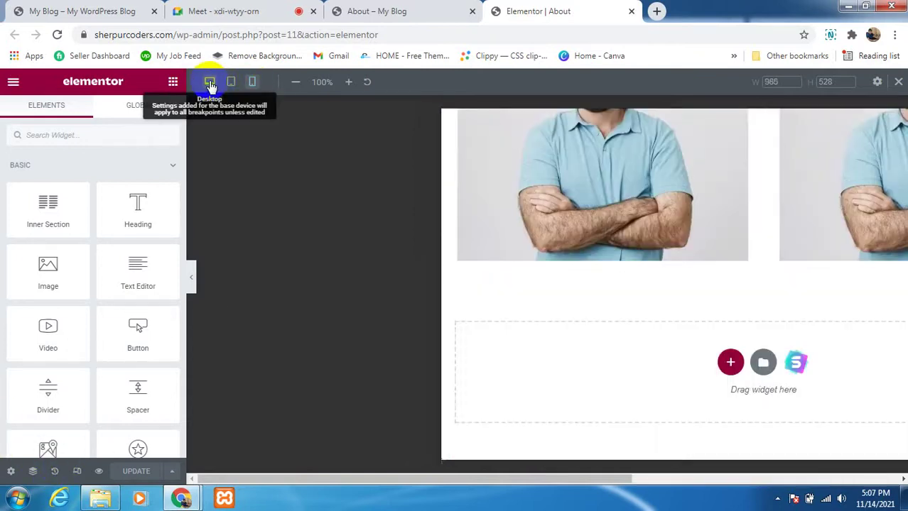
scroll(543, 304, up, 5)
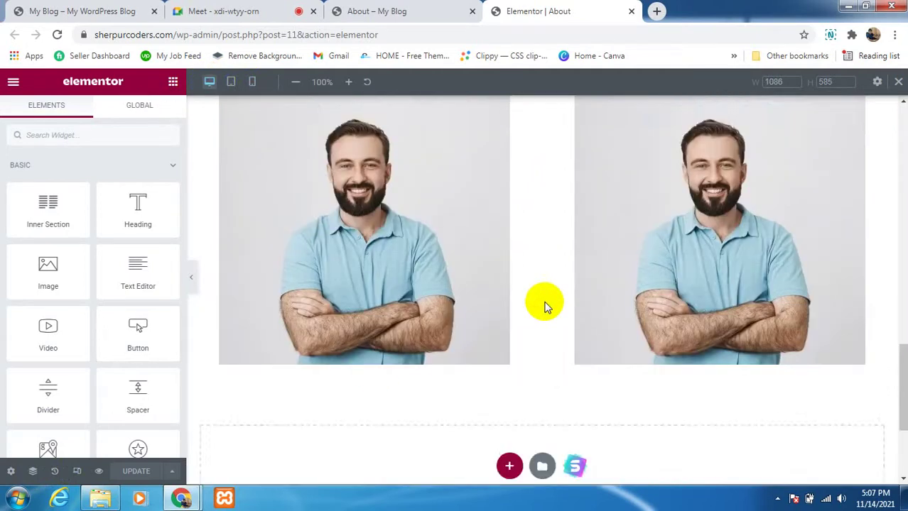
scroll(545, 307, down, 2)
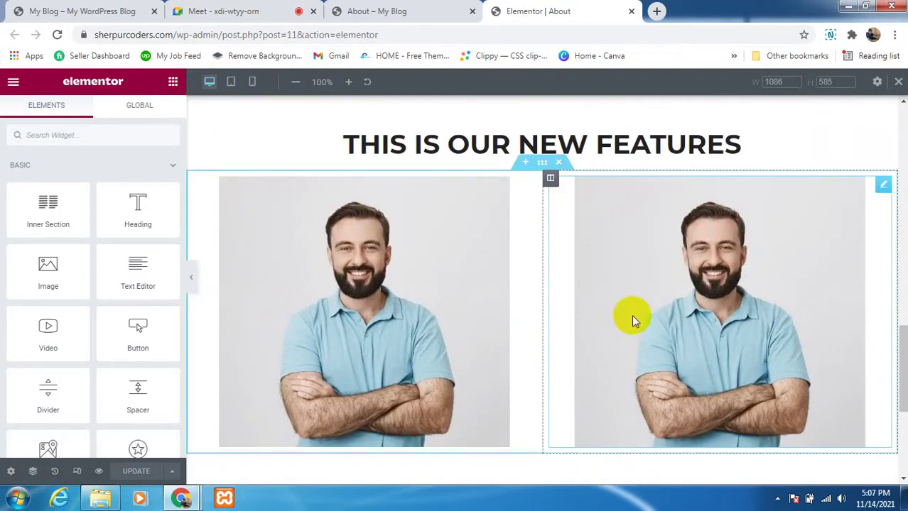
scroll(474, 267, up, 6)
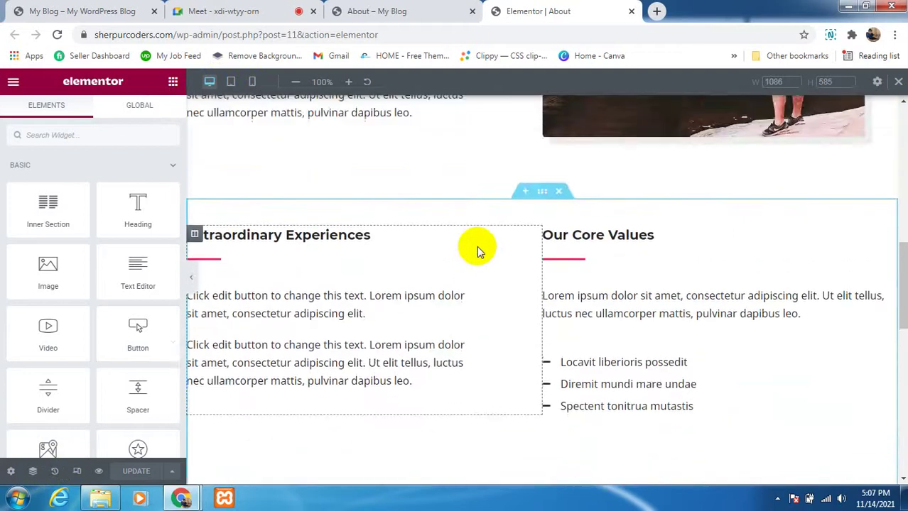
scroll(477, 246, down, 8)
scroll(476, 245, down, 1)
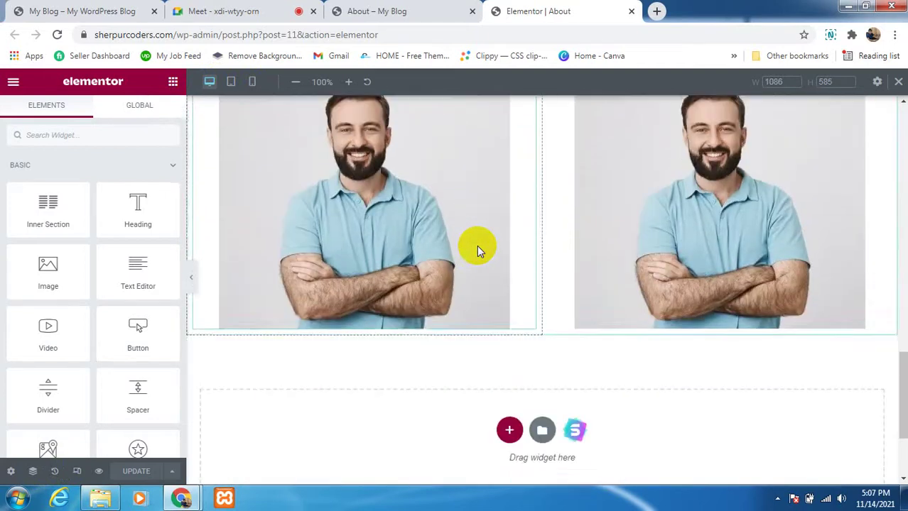
click(183, 11)
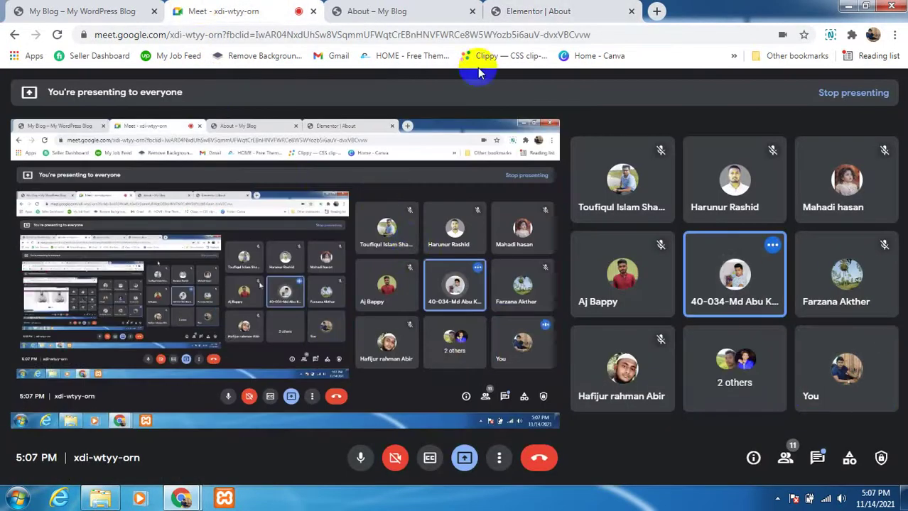
click(506, 13)
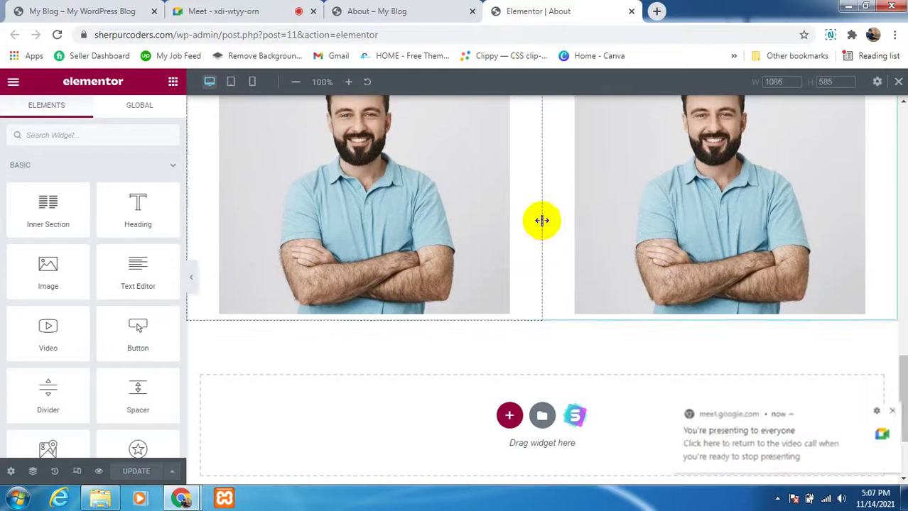
scroll(542, 220, up, 4)
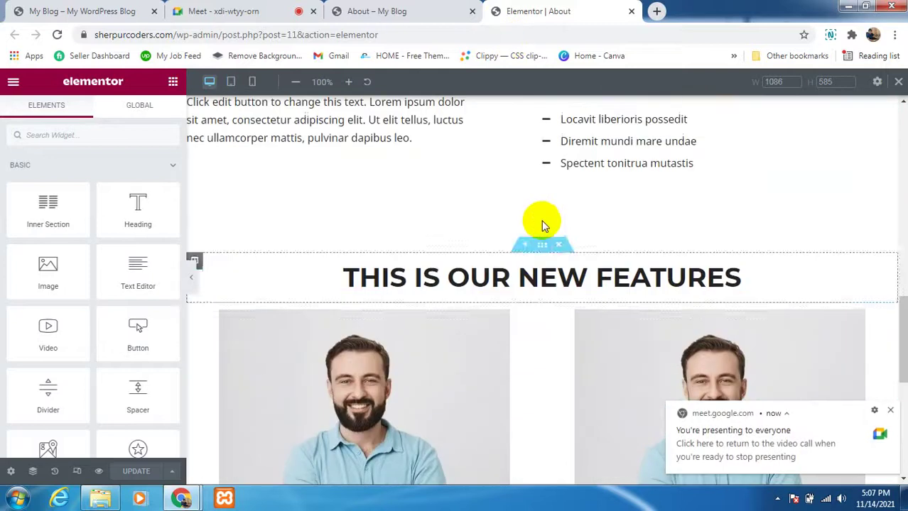
Step: In the New Features heading's settings, try Left alignment, then restore Center
click(884, 270)
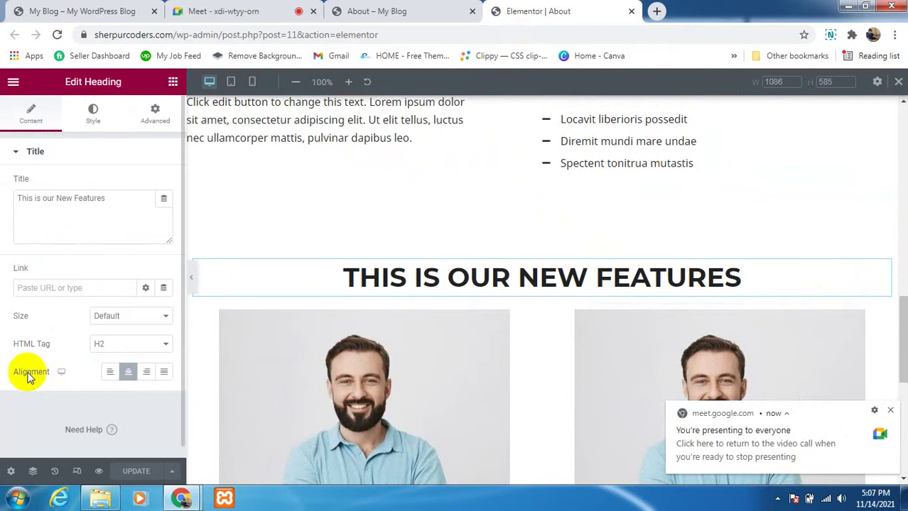
click(112, 375)
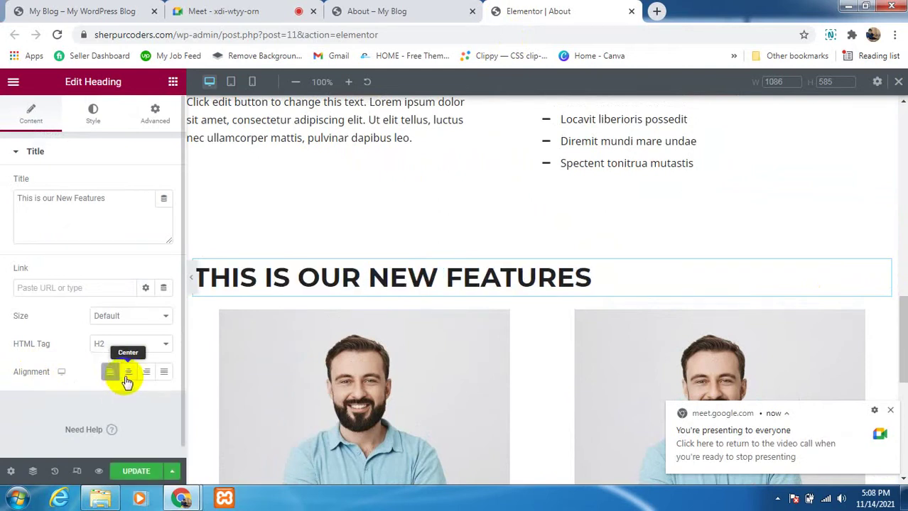
click(127, 374)
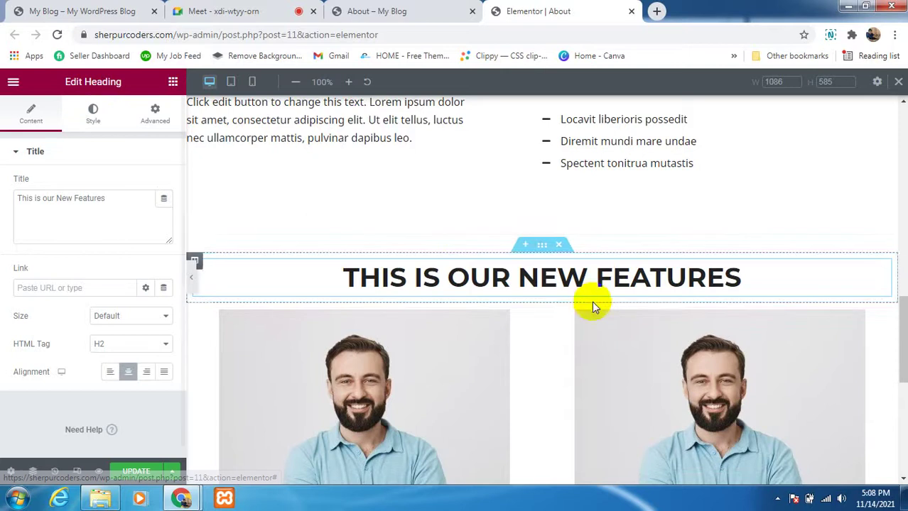
click(600, 280)
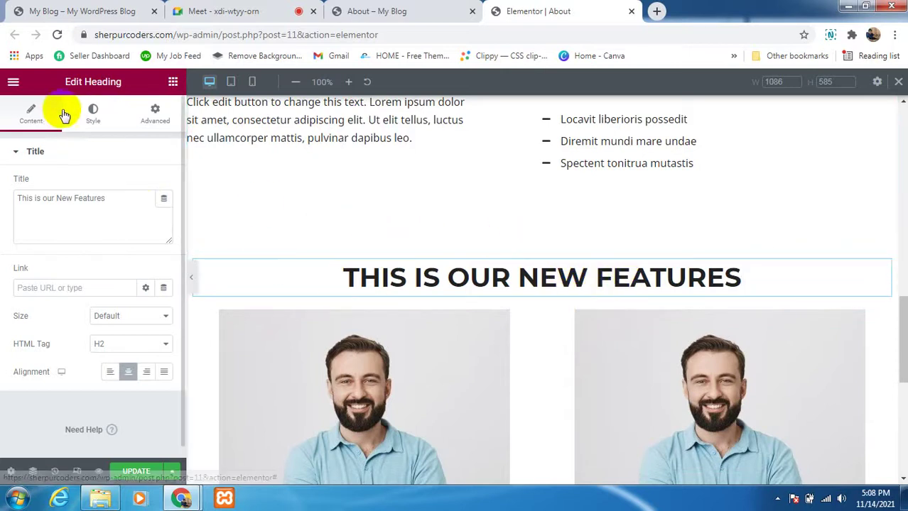
Step: Set the heading's Style Text Color to bright green #04E650
click(83, 120)
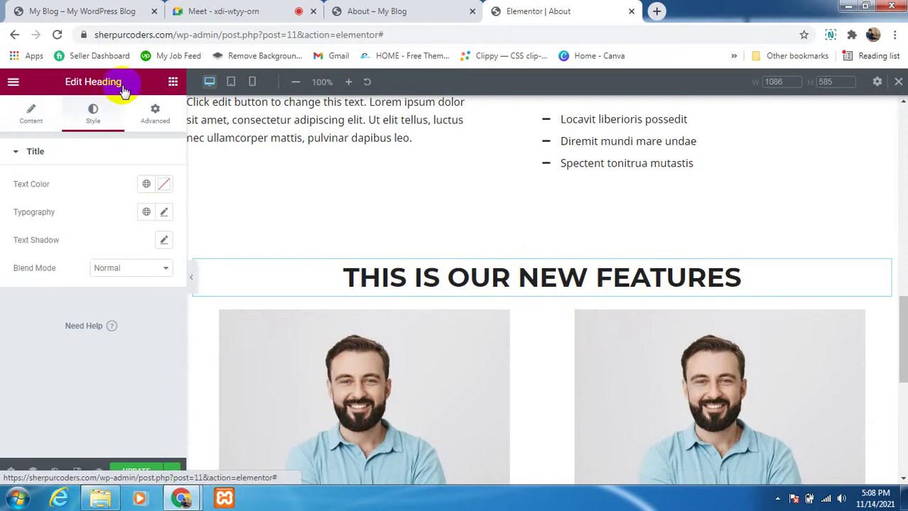
click(164, 185)
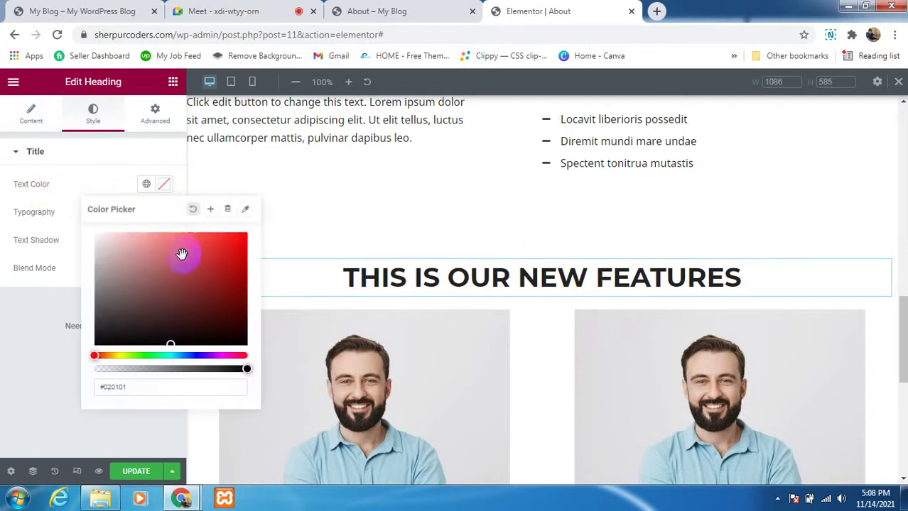
click(173, 254)
drag(173, 253, 156, 276)
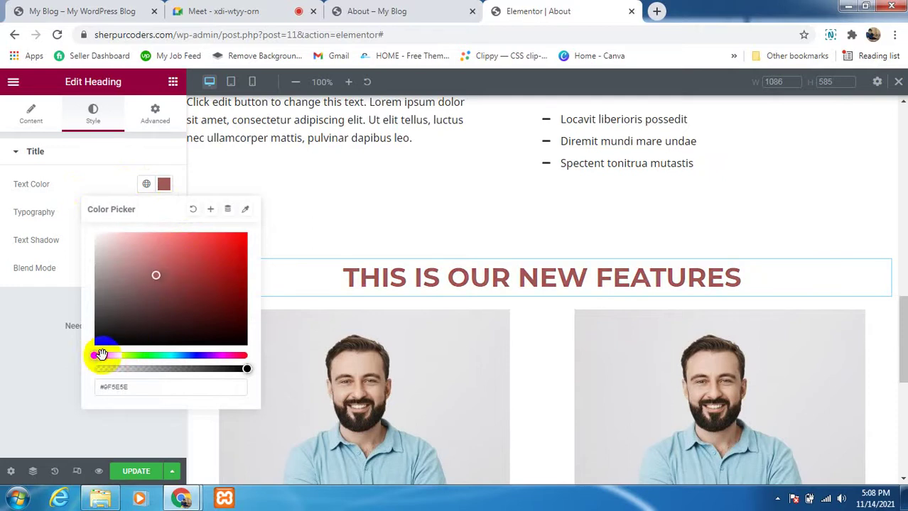
drag(101, 355, 154, 354)
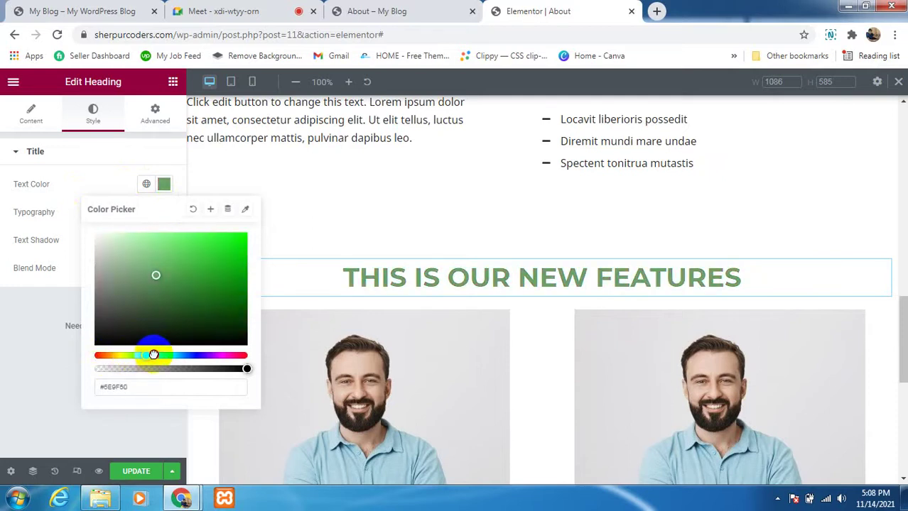
drag(154, 254, 195, 255)
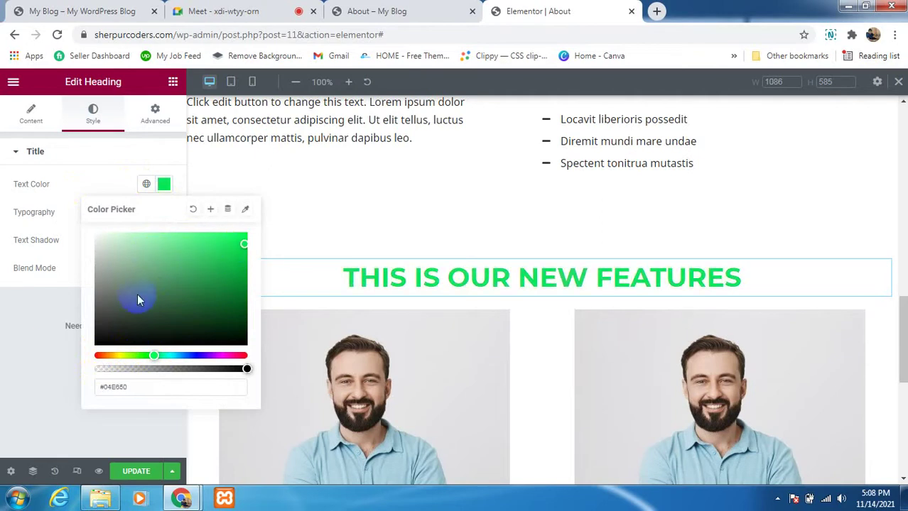
click(23, 341)
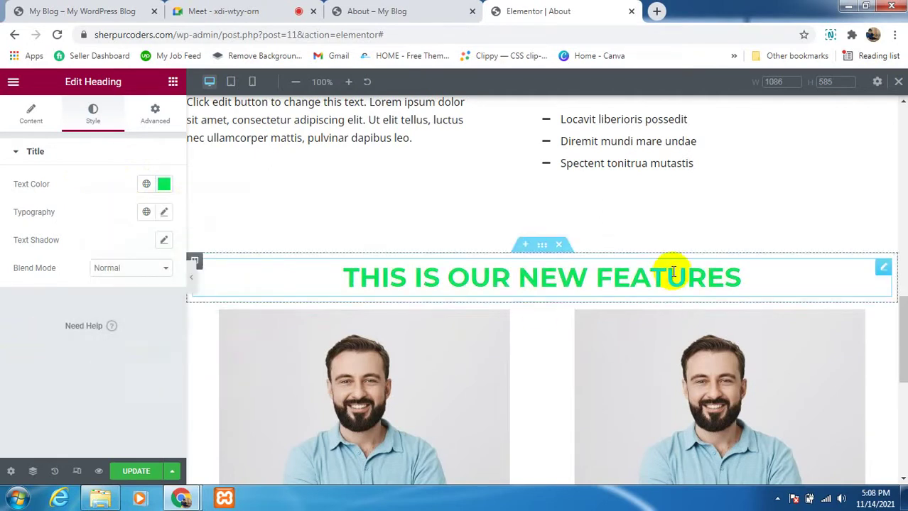
scroll(640, 262, down, 1)
scroll(426, 298, down, 2)
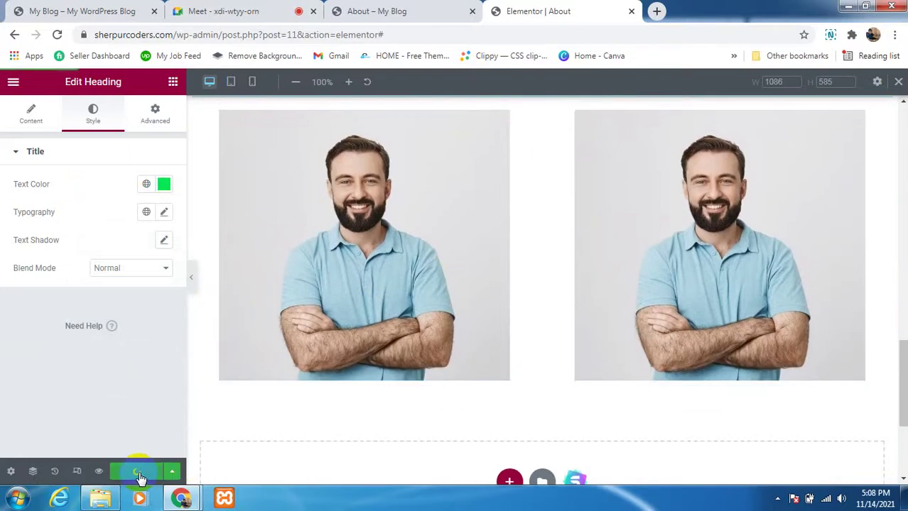
scroll(477, 378, up, 2)
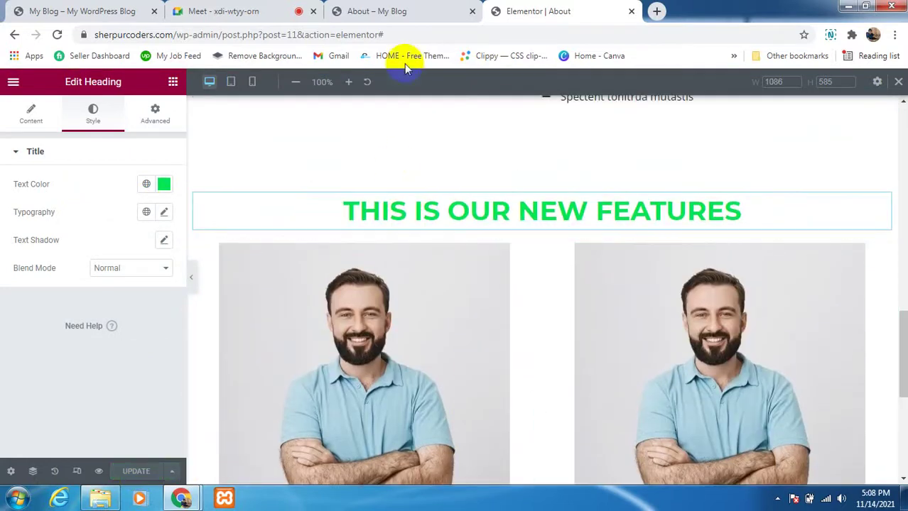
Step: Reload the live About – My Blog page and scroll to check the green heading
click(395, 12)
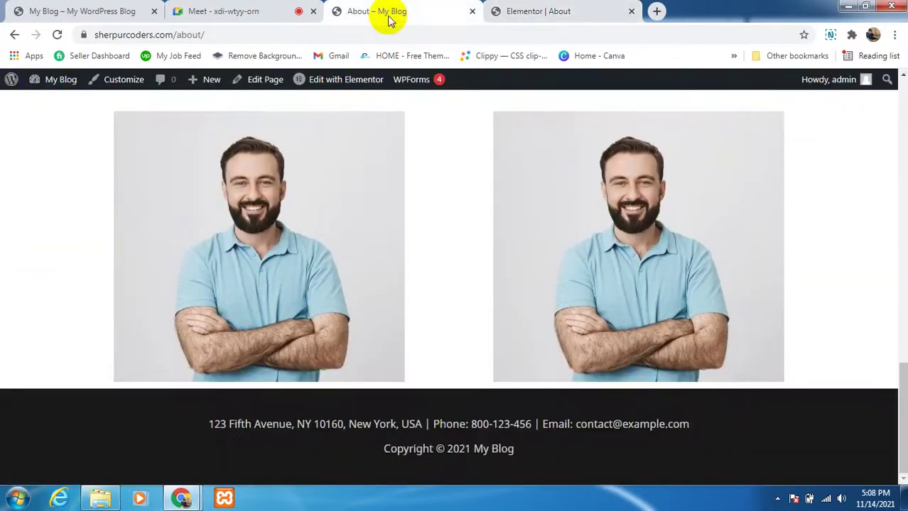
click(57, 35)
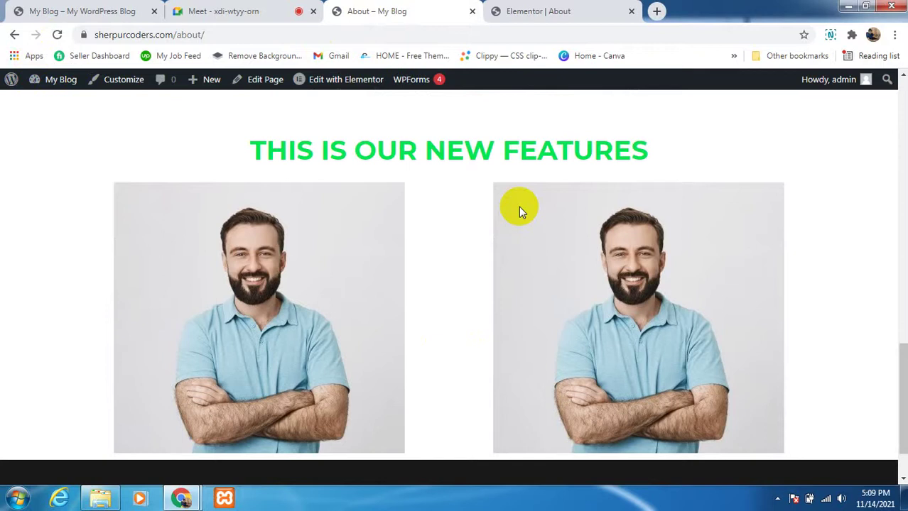
scroll(518, 209, down, 1)
scroll(520, 323, up, 6)
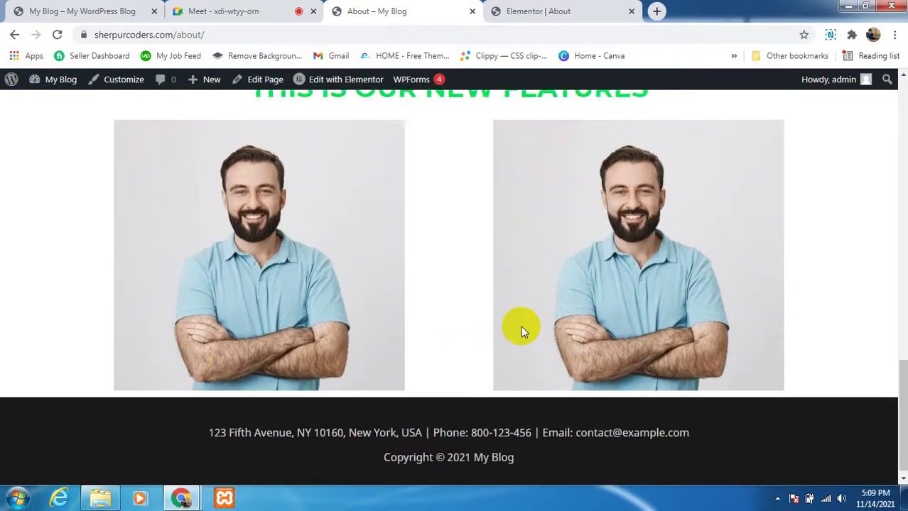
scroll(531, 297, up, 3)
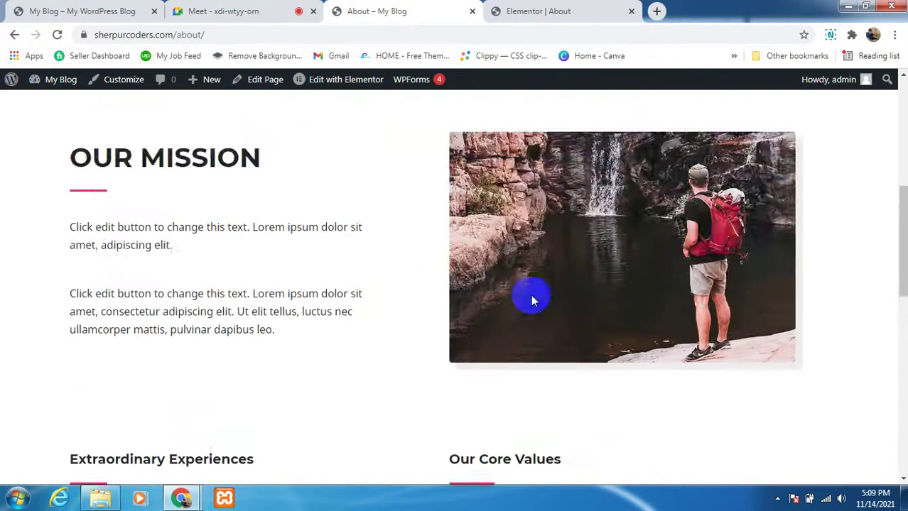
scroll(536, 300, down, 7)
scroll(495, 341, down, 2)
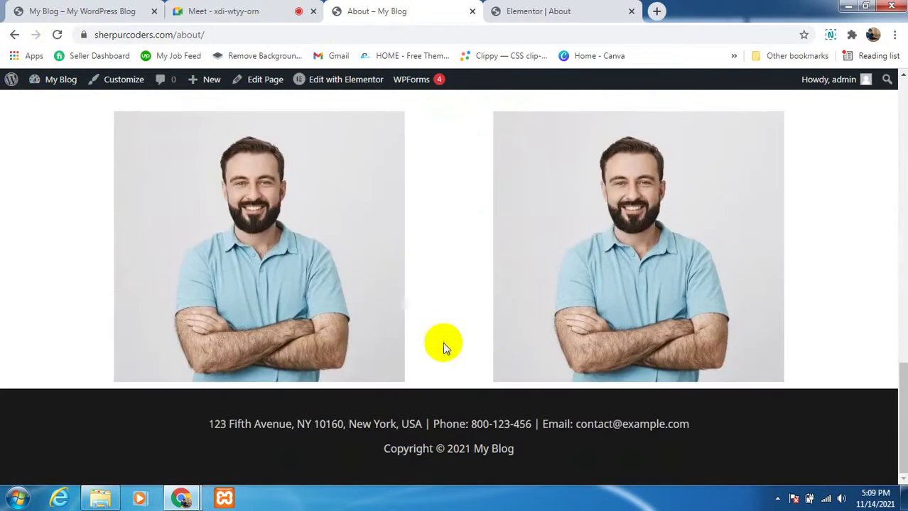
scroll(452, 188, up, 2)
click(538, 18)
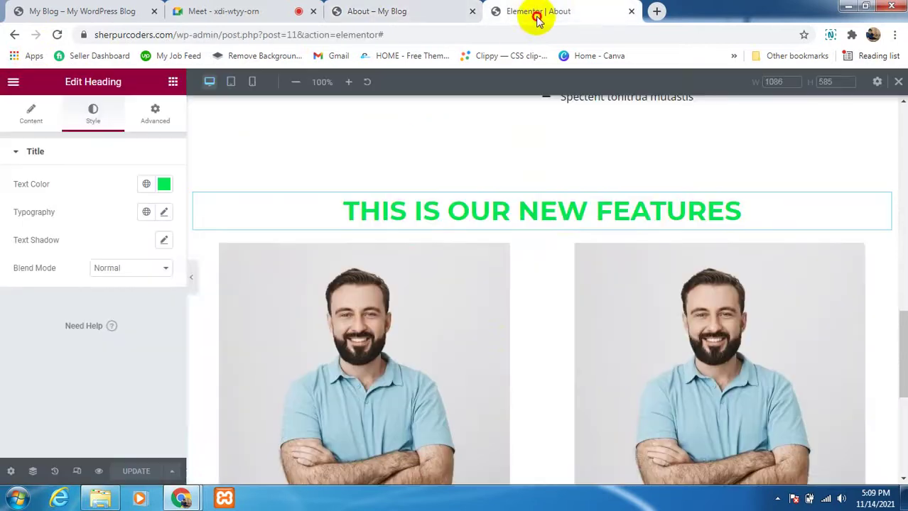
scroll(497, 338, down, 4)
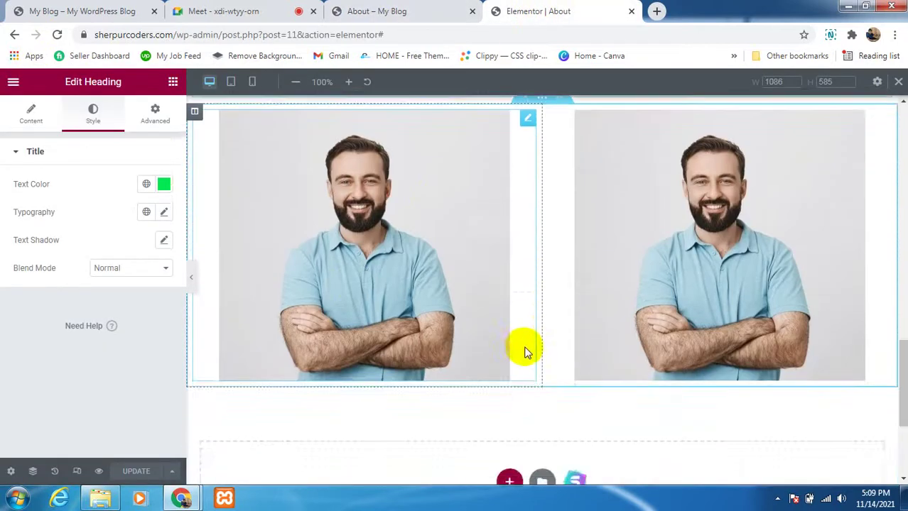
scroll(524, 348, up, 6)
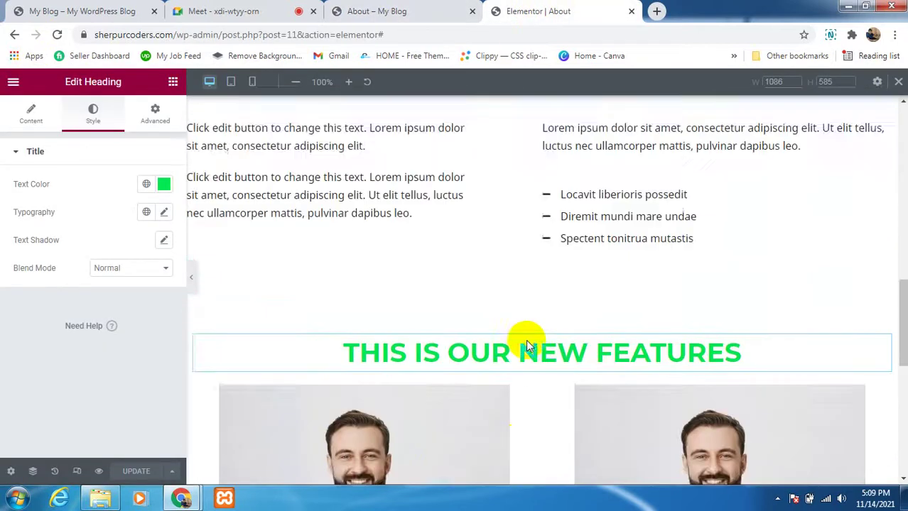
scroll(525, 344, down, 6)
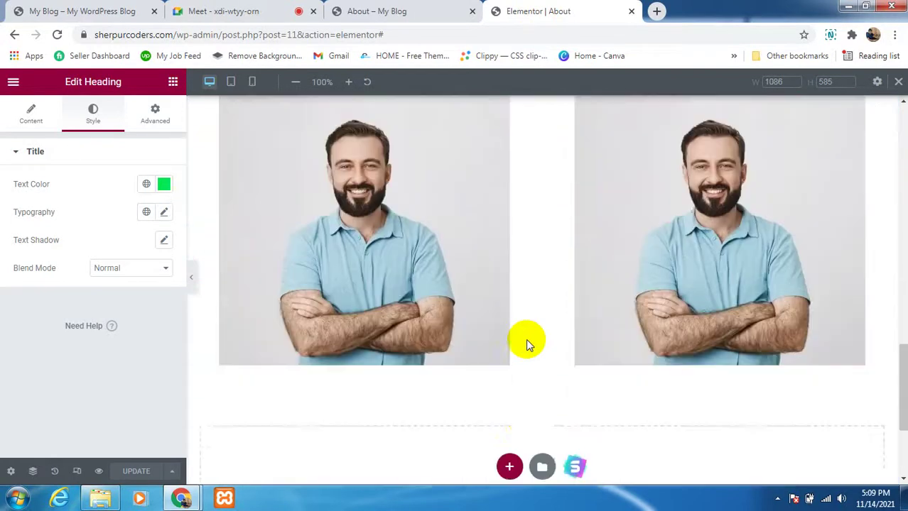
scroll(497, 323, down, 2)
scroll(526, 264, up, 2)
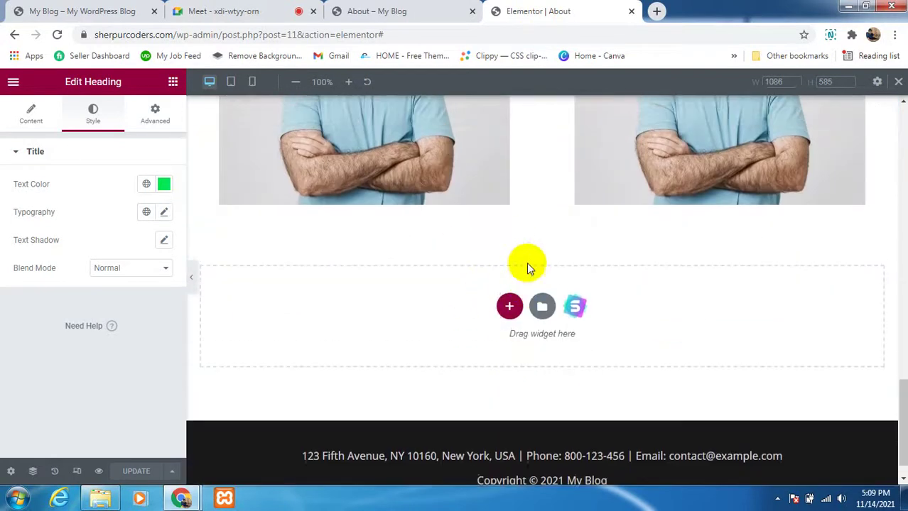
scroll(526, 262, down, 1)
Step: Add a section below the photos with a wider left and narrower right column
click(508, 349)
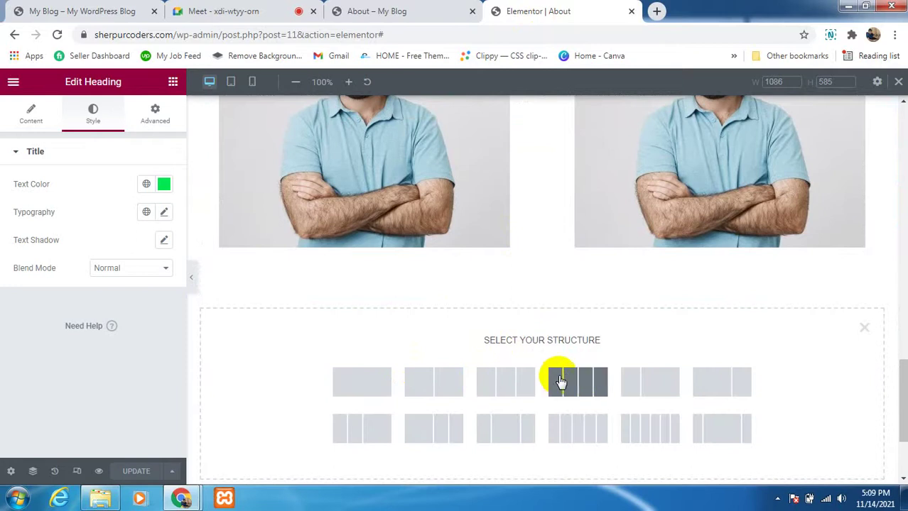
scroll(563, 380, down, 1)
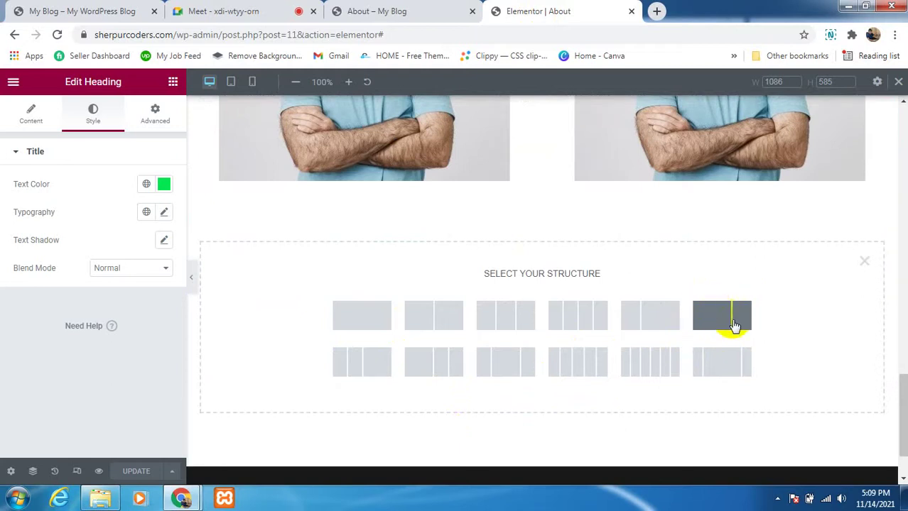
click(709, 320)
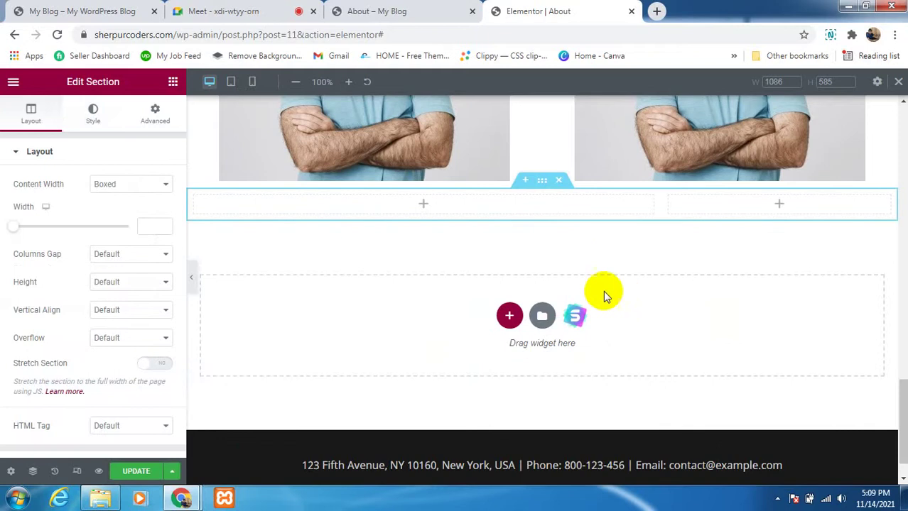
Step: Drag the Video widget into the new section's left column, showing a YouTube placeholder
scroll(586, 255, up, 1)
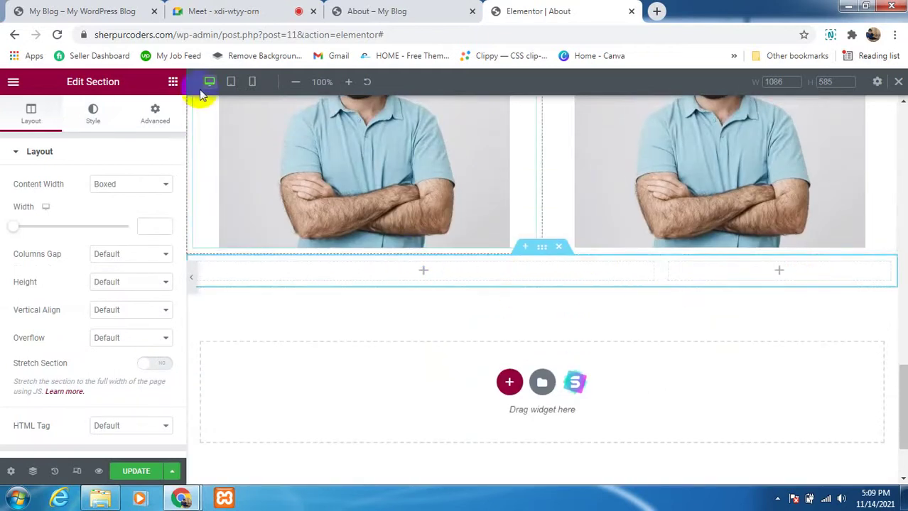
click(174, 85)
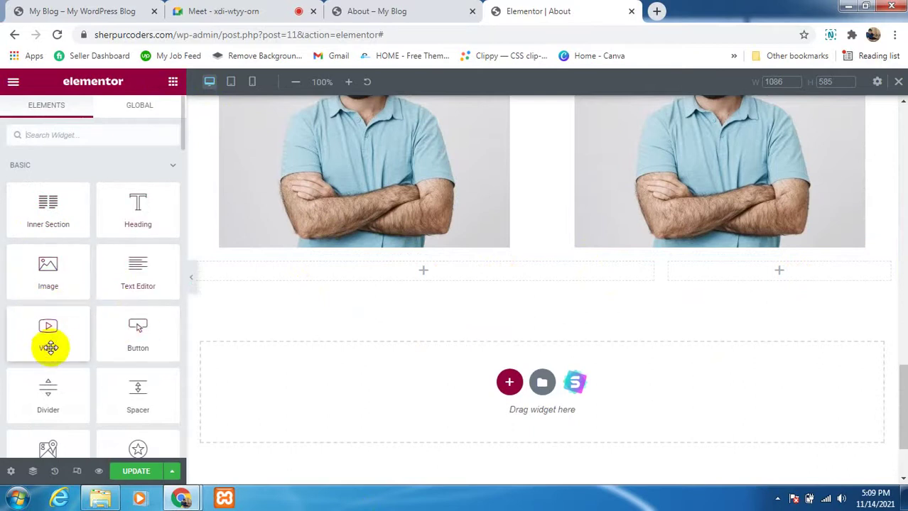
drag(45, 330, 487, 381)
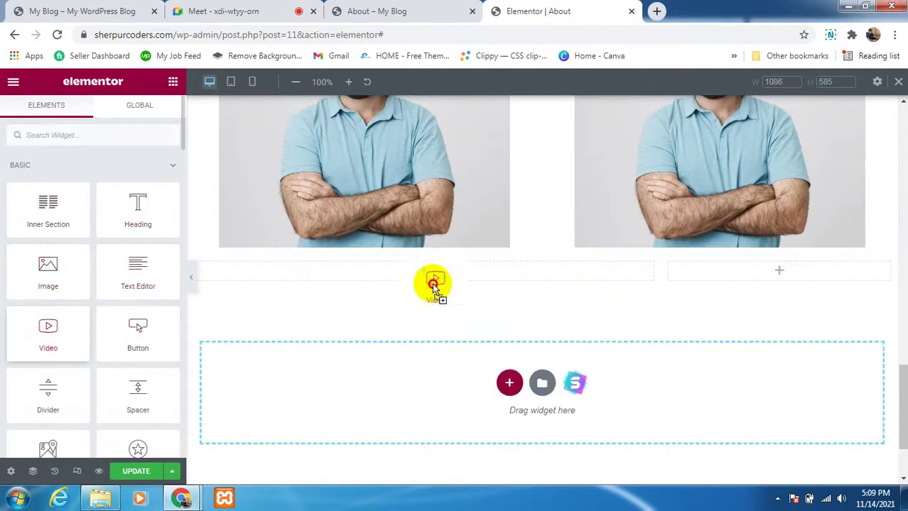
drag(431, 283, 477, 267)
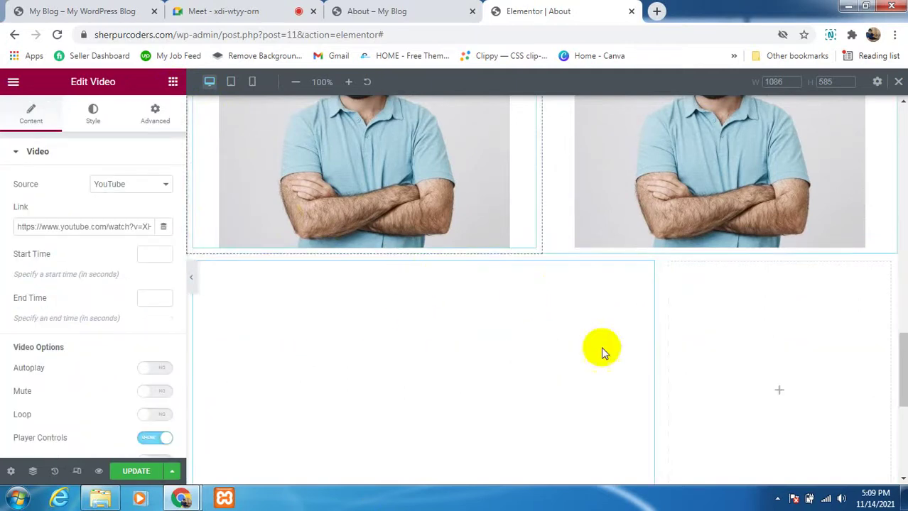
scroll(513, 290, down, 2)
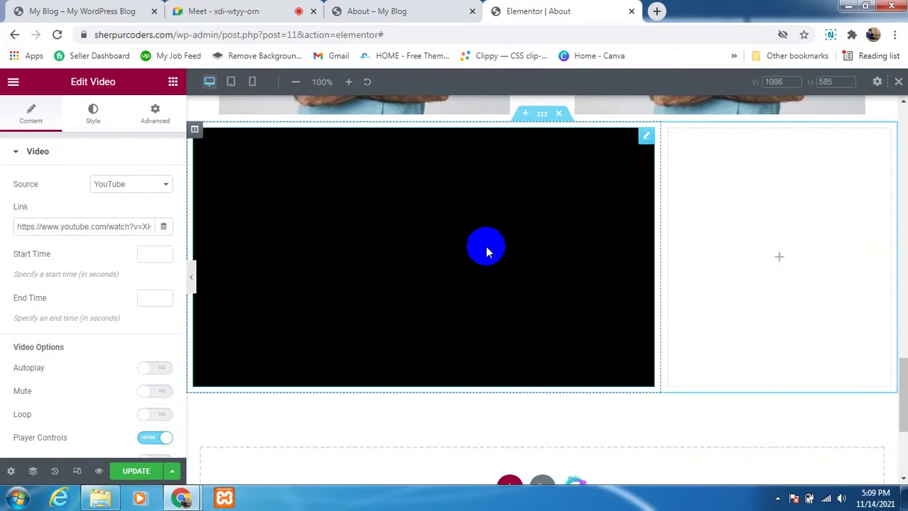
Step: Show the Elements widget library and browse down through its widget categories
click(173, 82)
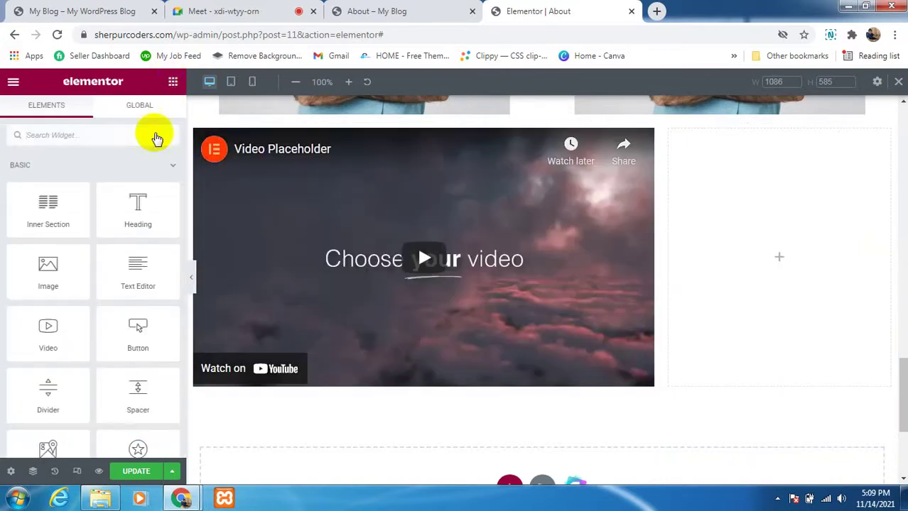
scroll(103, 344, down, 2)
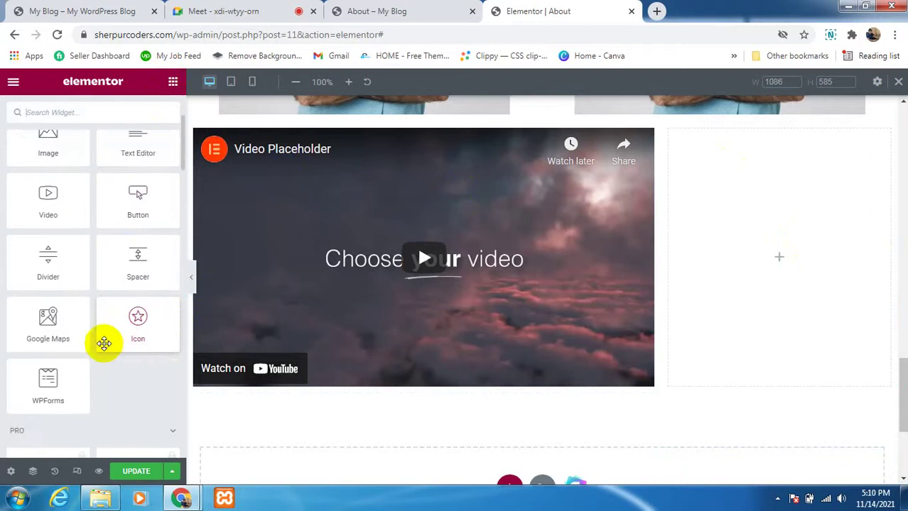
scroll(45, 369, down, 1)
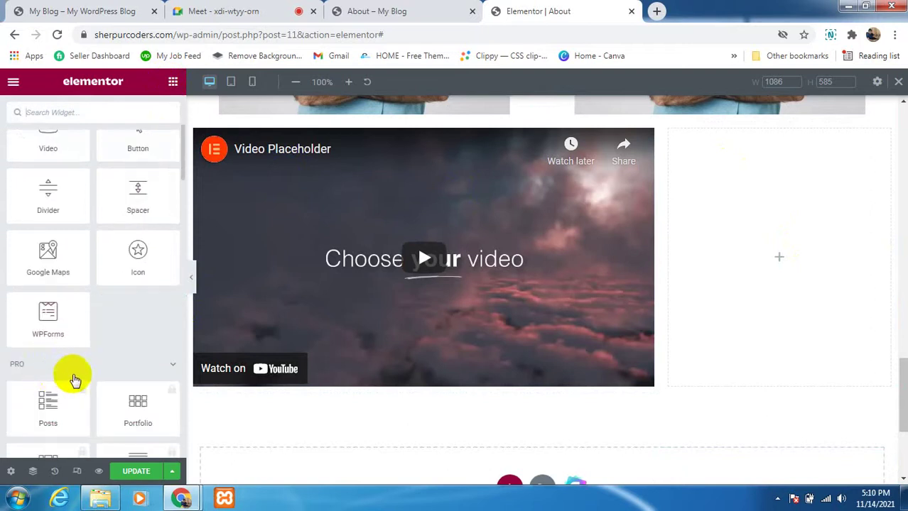
scroll(122, 298, up, 1)
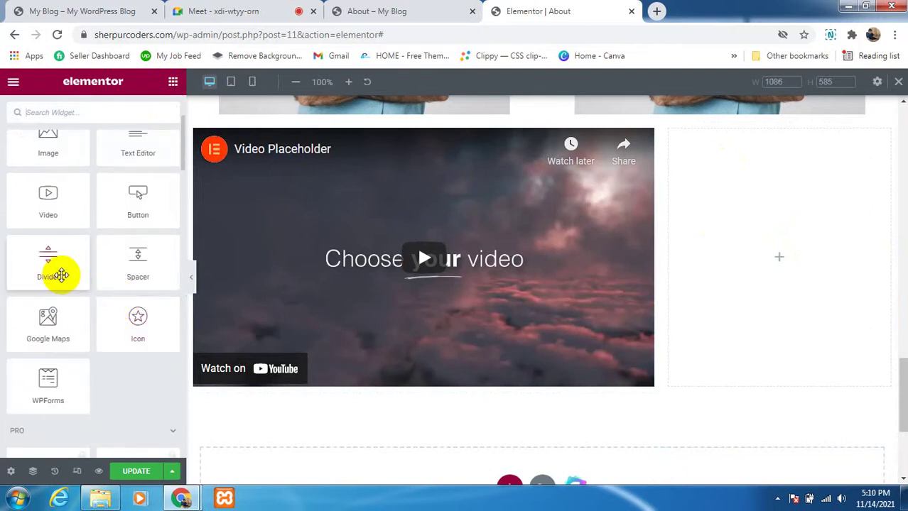
scroll(61, 275, up, 2)
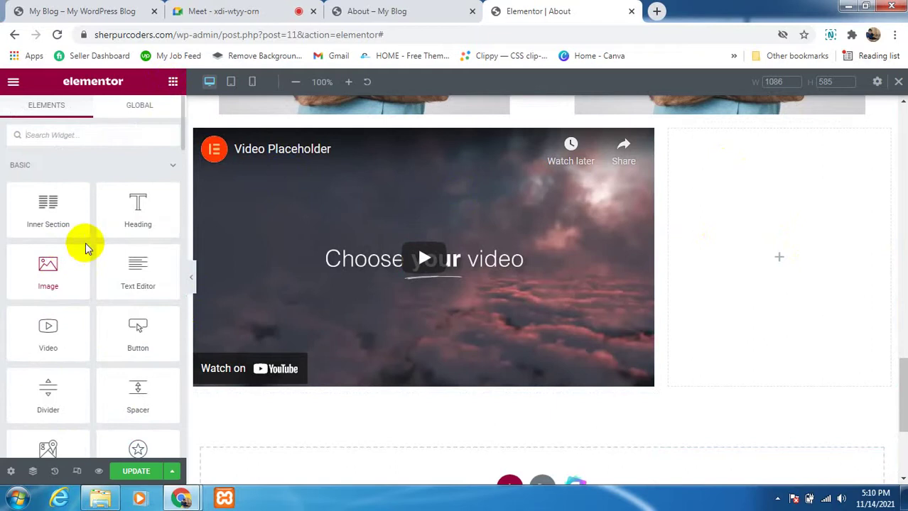
scroll(136, 259, down, 1)
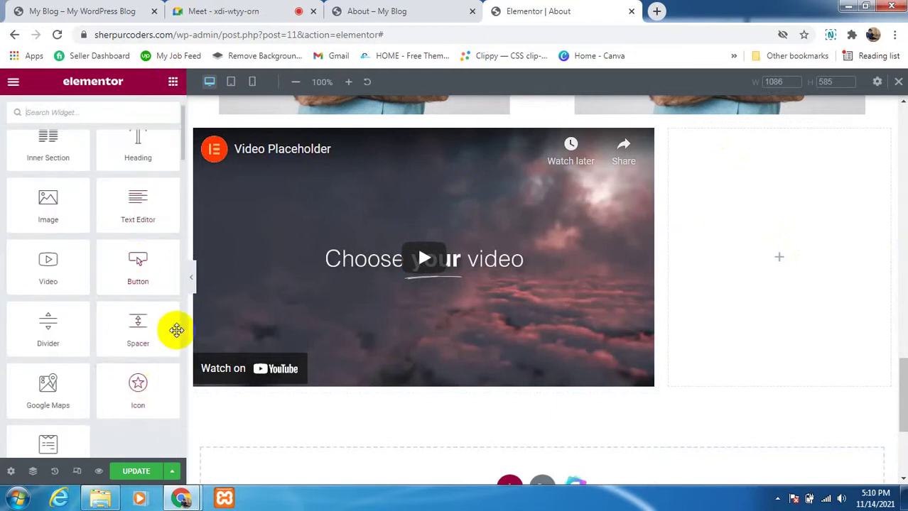
scroll(107, 328, down, 2)
scroll(61, 394, down, 4)
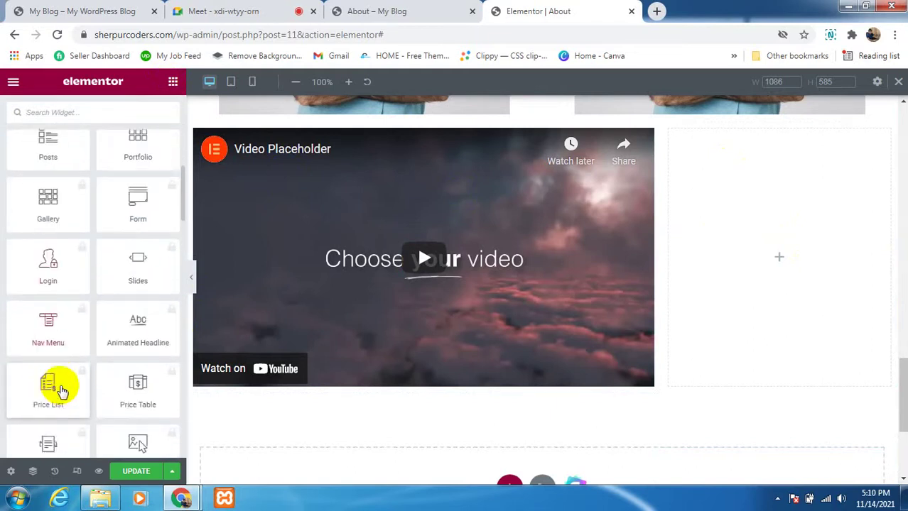
scroll(62, 389, down, 9)
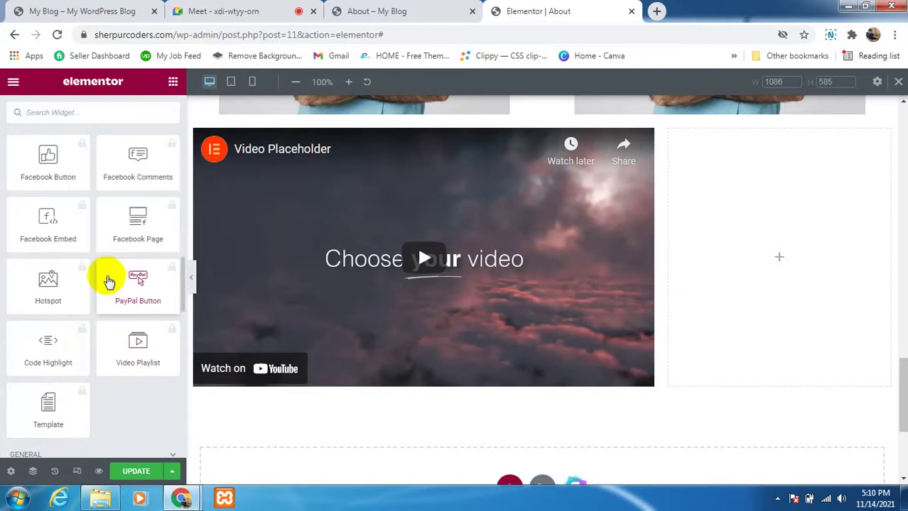
scroll(105, 241, up, 7)
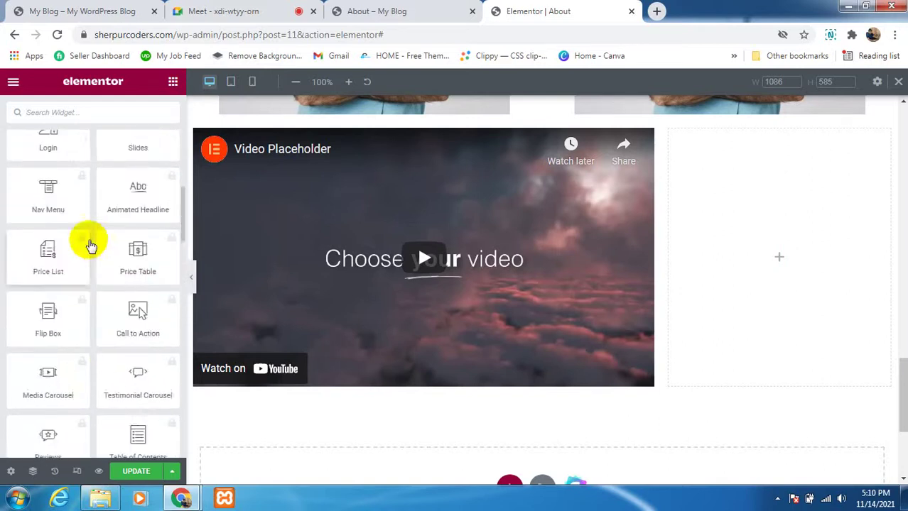
scroll(90, 244, down, 4)
scroll(64, 294, down, 6)
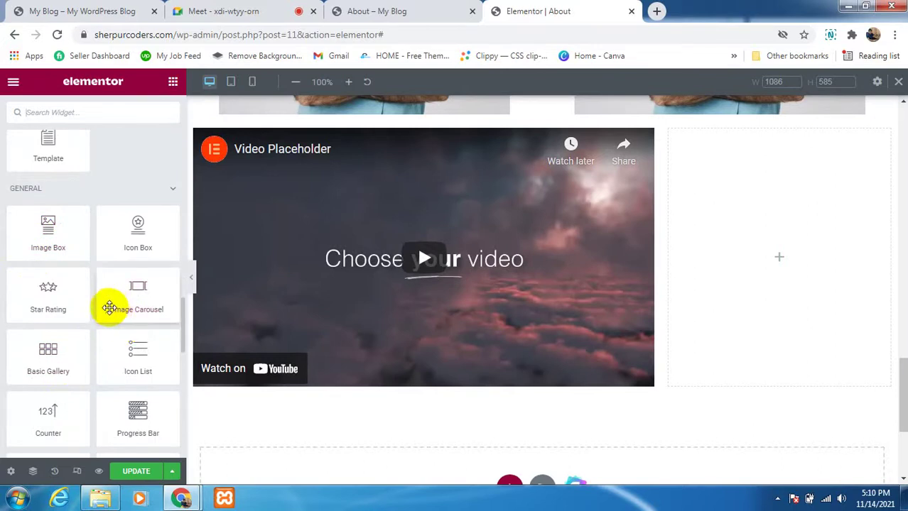
scroll(65, 349, down, 1)
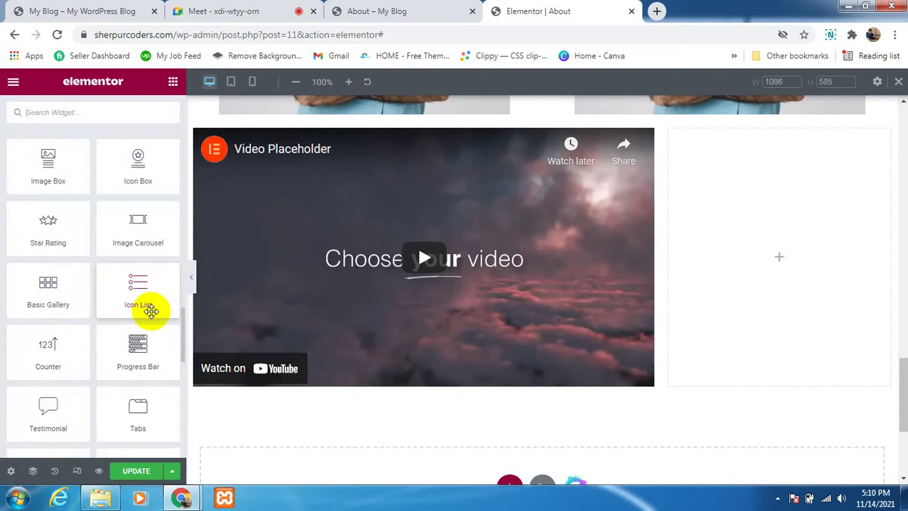
scroll(54, 355, down, 2)
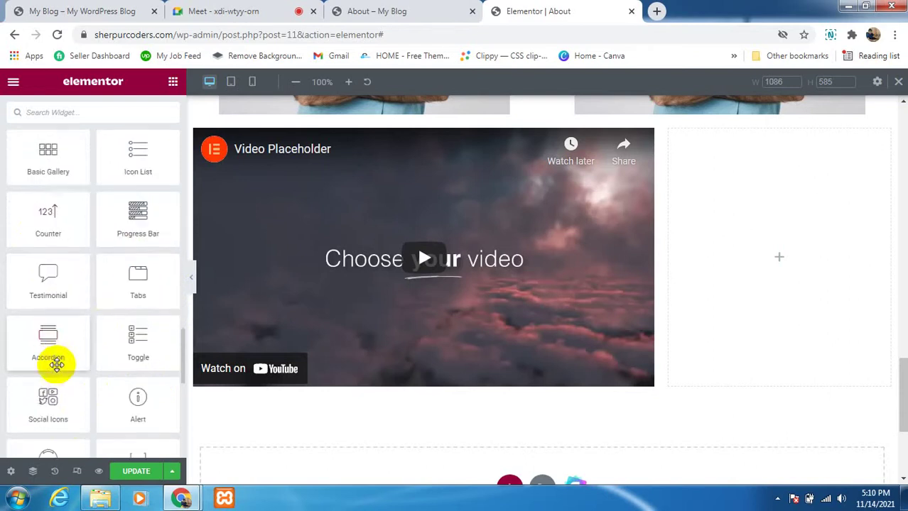
scroll(107, 369, down, 1)
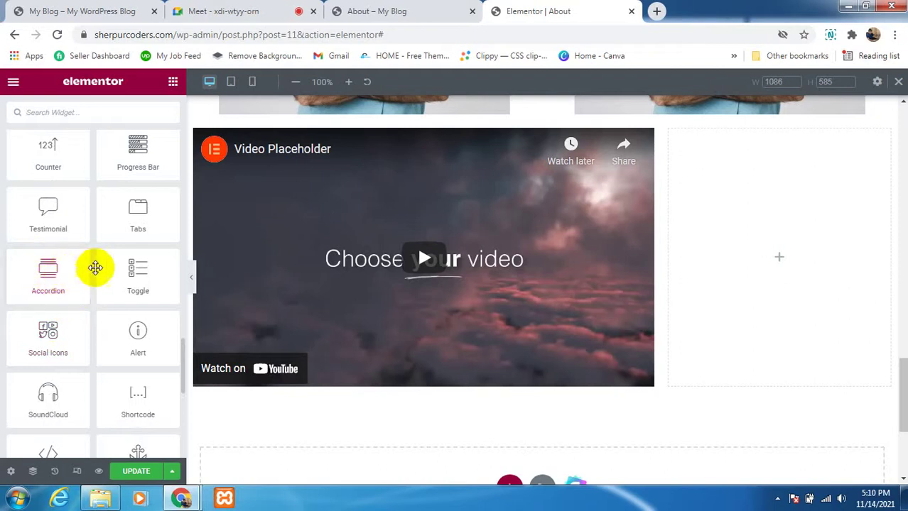
scroll(89, 327, down, 1)
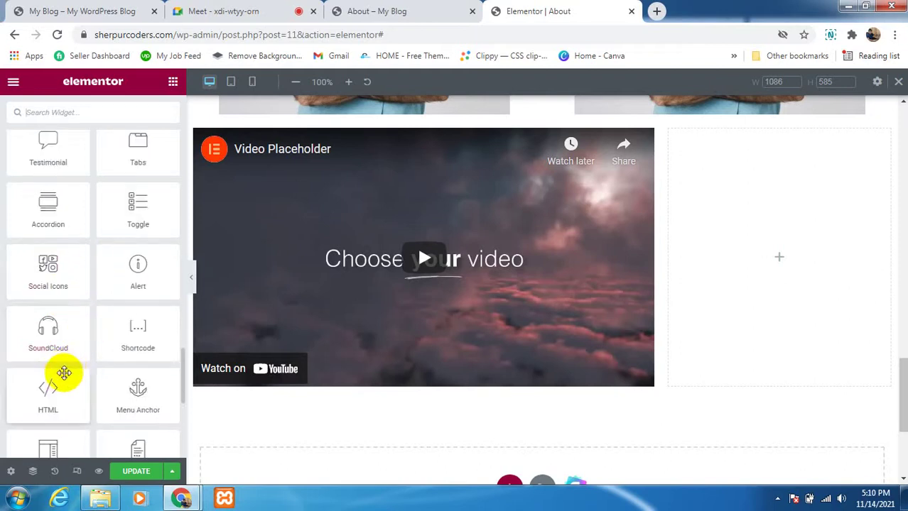
scroll(64, 373, down, 2)
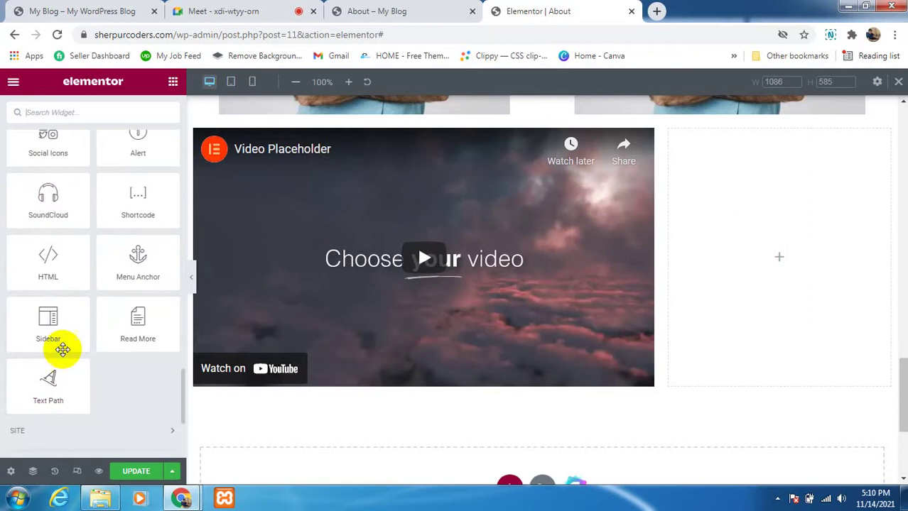
Step: Try dragging a Sidebar widget toward the empty right column, then scroll back up the list
drag(47, 323, 86, 283)
scroll(63, 291, up, 2)
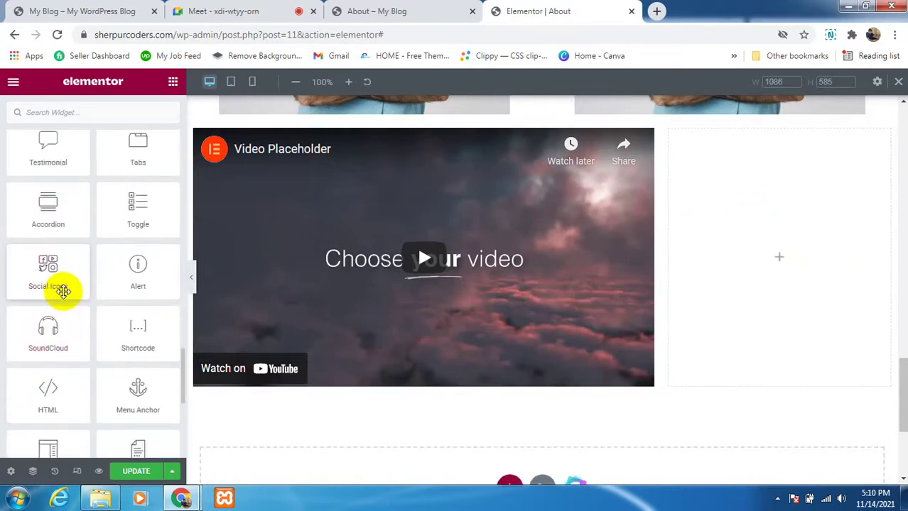
scroll(64, 291, up, 1)
scroll(65, 285, up, 4)
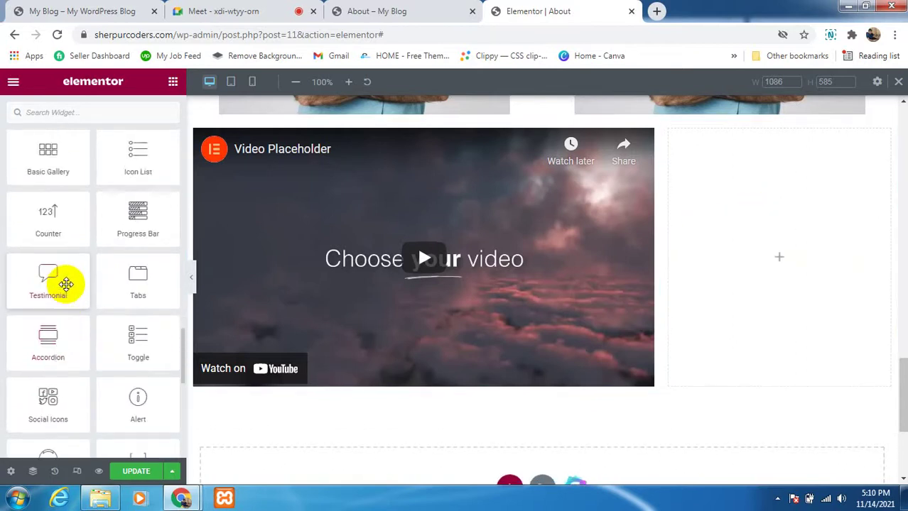
scroll(67, 285, up, 2)
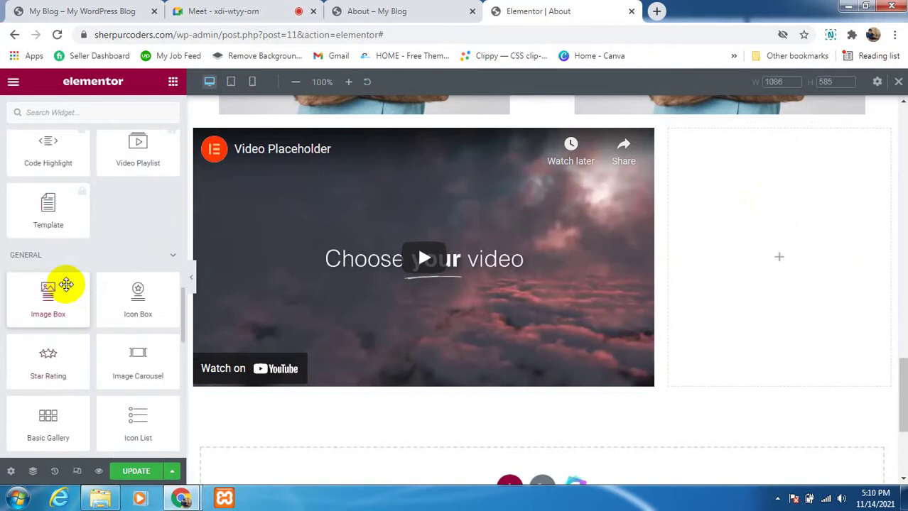
scroll(67, 288, down, 2)
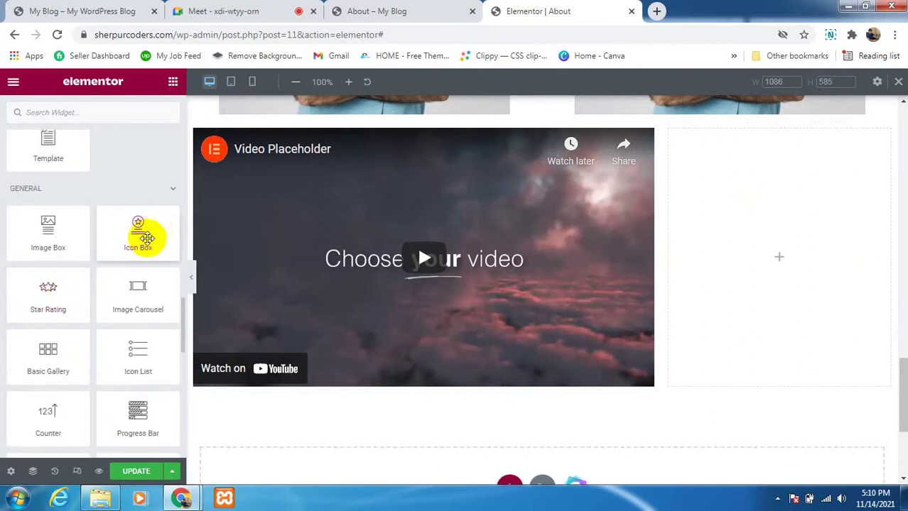
Step: Add an Icon Box to the right column, select the video widget, and open a new tab
drag(135, 228, 791, 196)
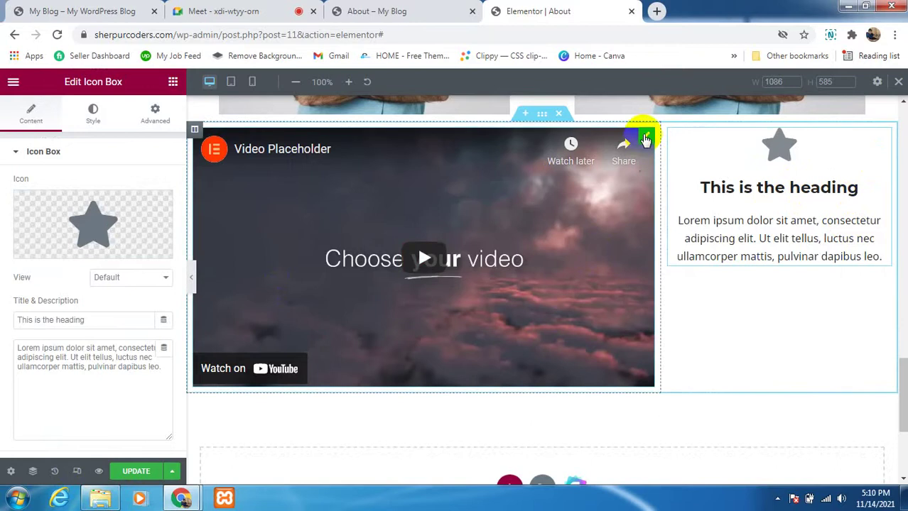
click(644, 137)
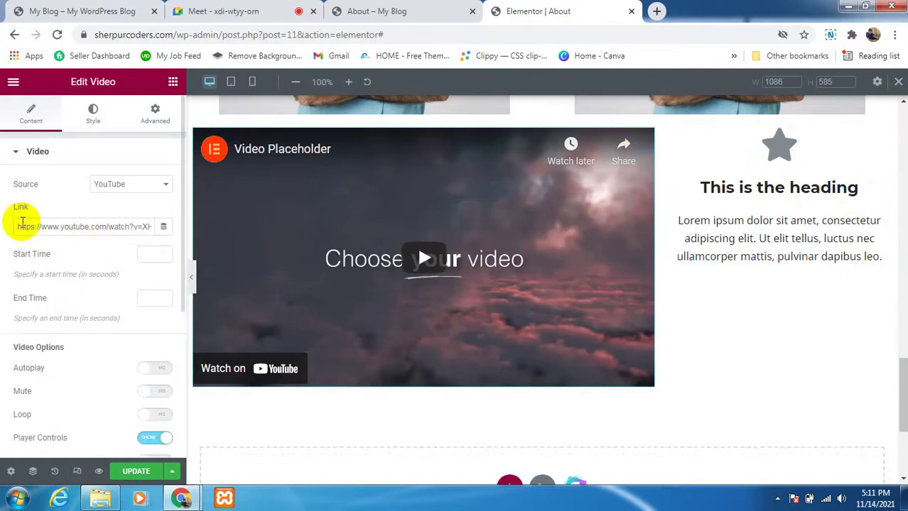
click(658, 11)
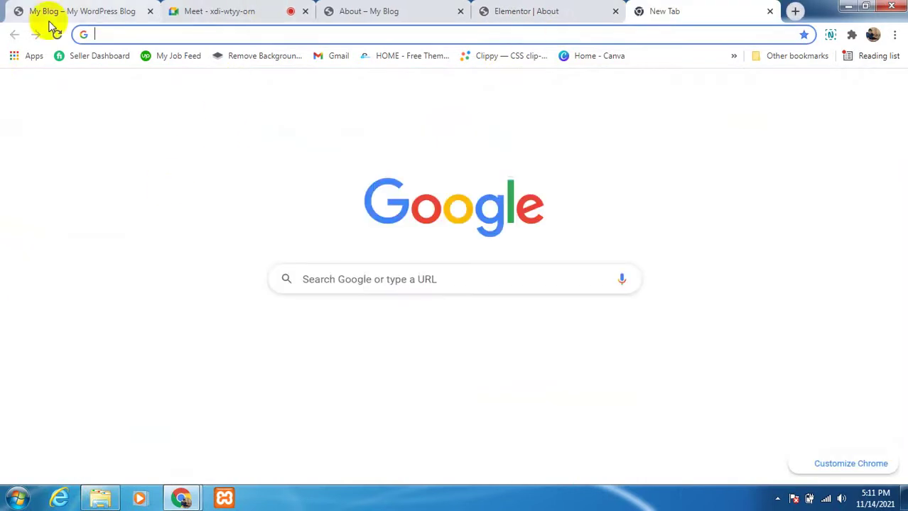
Step: Stop presenting in the Meet call, open in-call messages, and return to the Elementor About editor
click(71, 12)
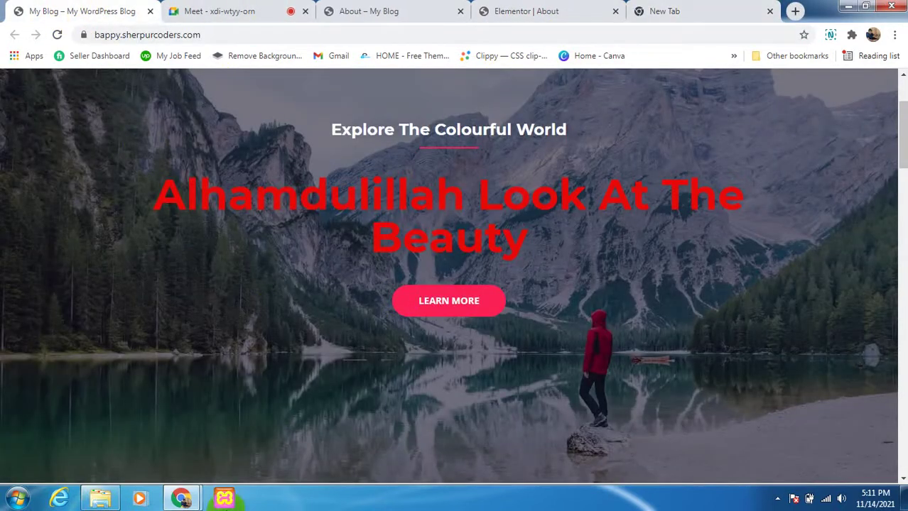
click(270, 12)
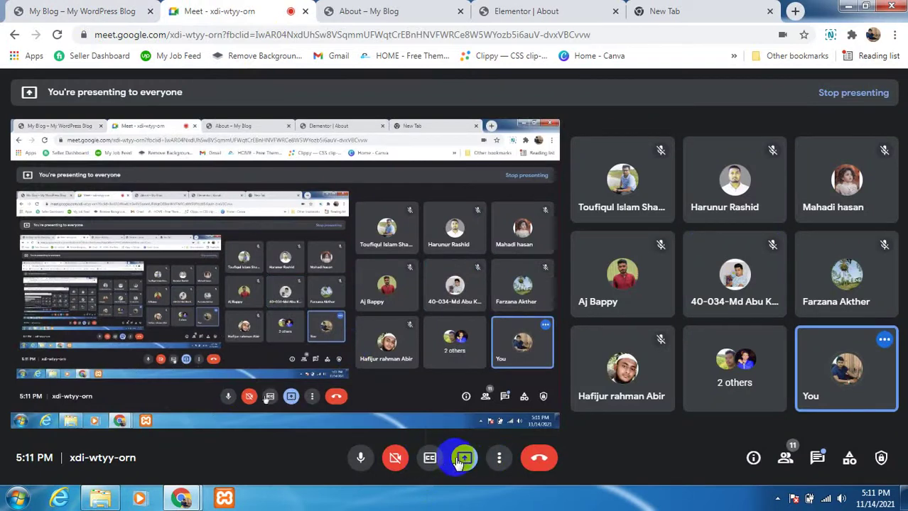
click(464, 460)
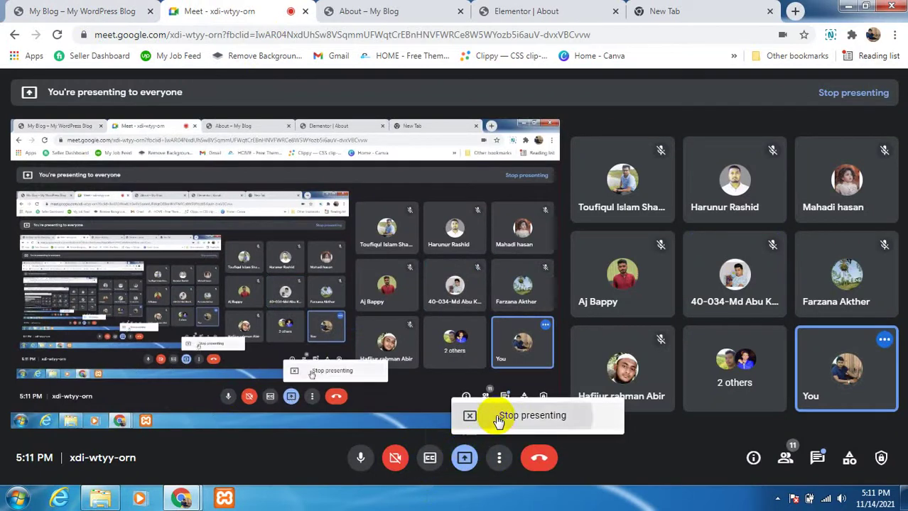
click(496, 419)
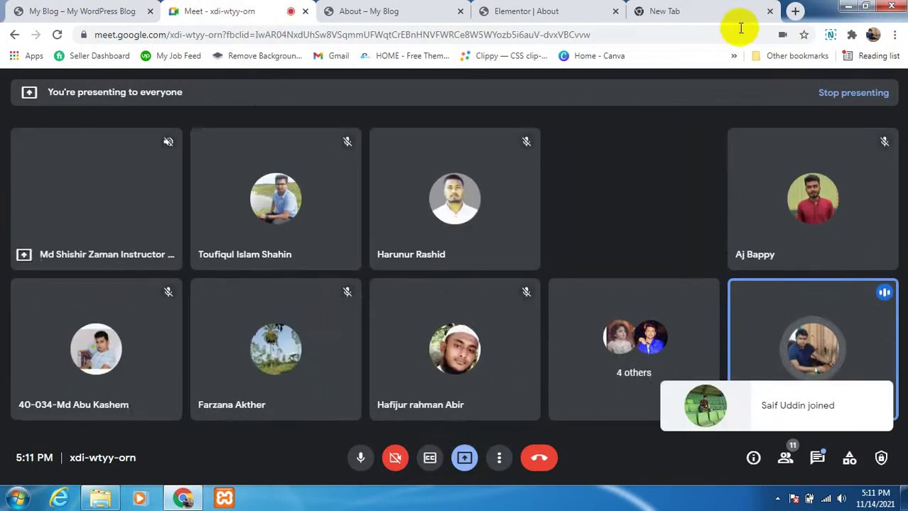
click(817, 458)
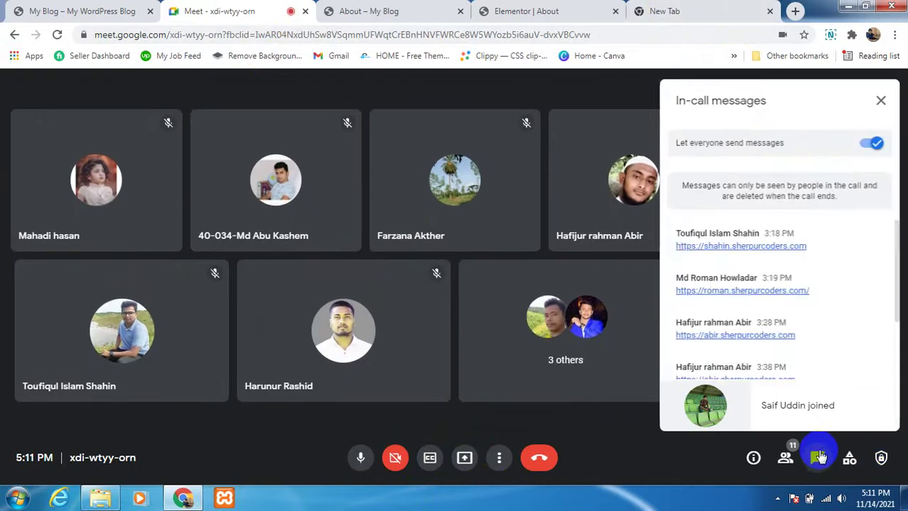
click(561, 11)
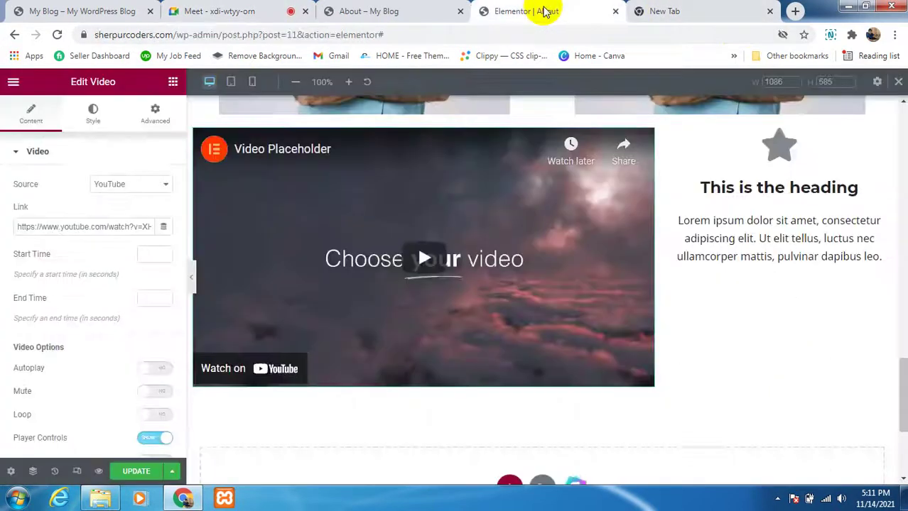
Step: Switch to the new browser tab to bring up YouTube's home page
click(664, 14)
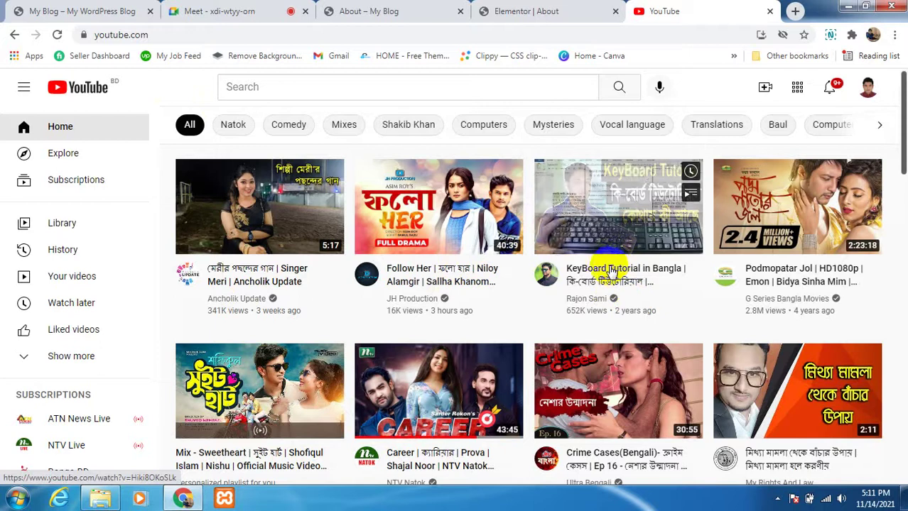
Step: Open and pause the KeyBoard Tutorial in Bangla video, select its address, then return to Meet
click(615, 222)
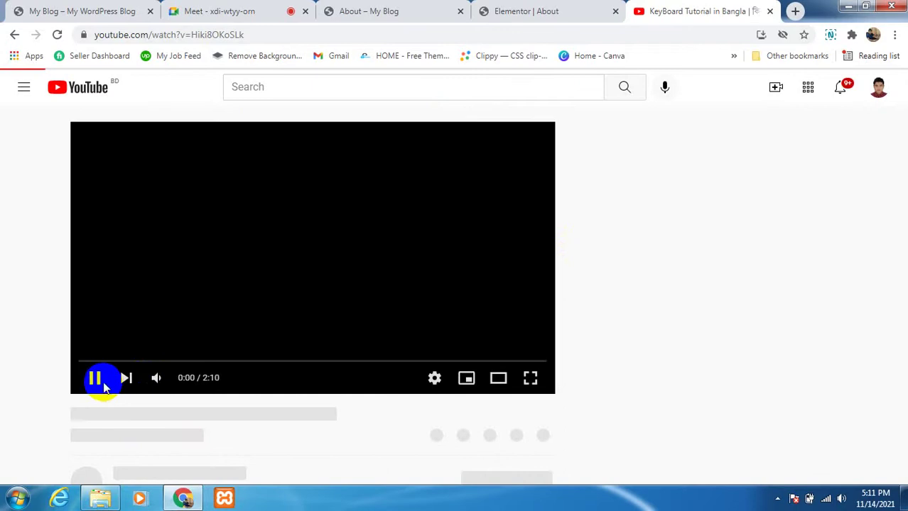
click(98, 384)
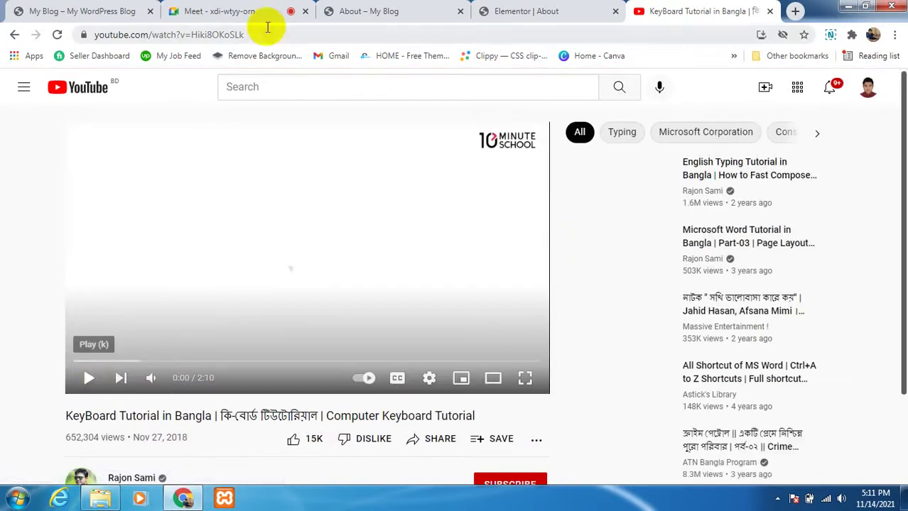
click(220, 38)
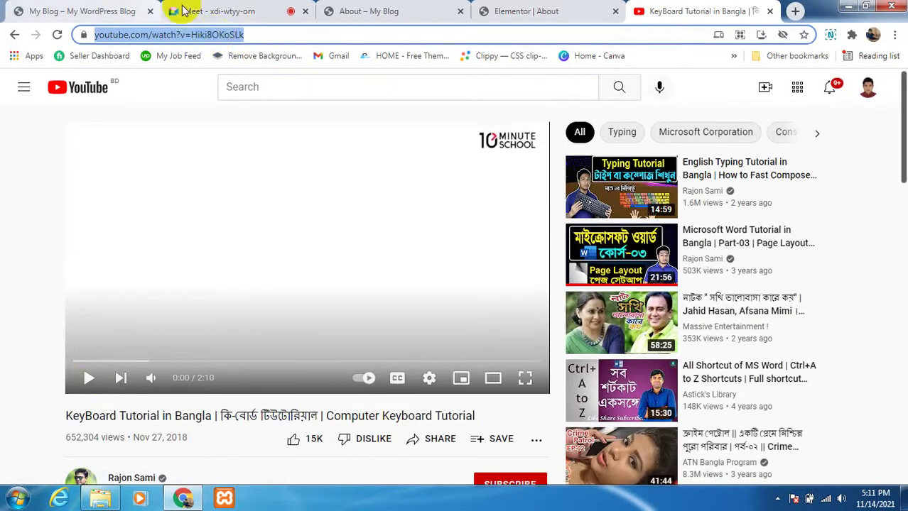
click(221, 12)
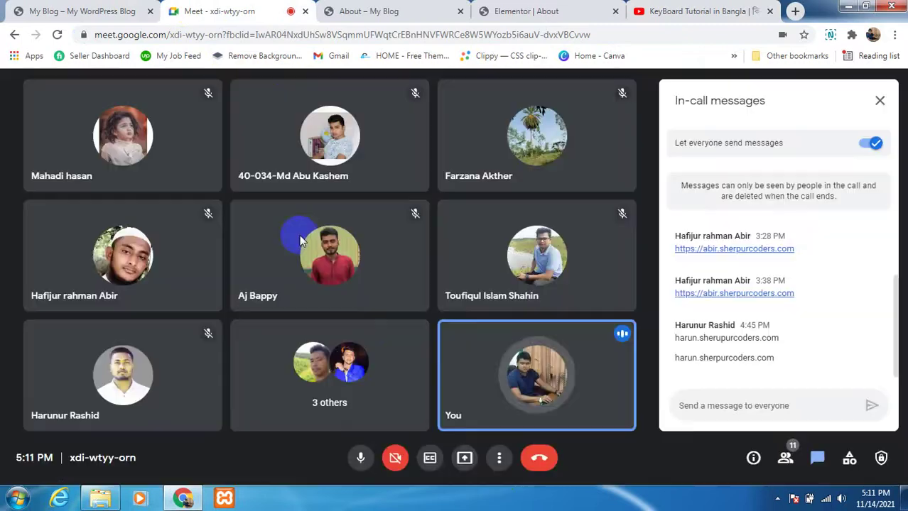
Step: Present your entire screen to the Meet call again and confirm sharing
click(465, 458)
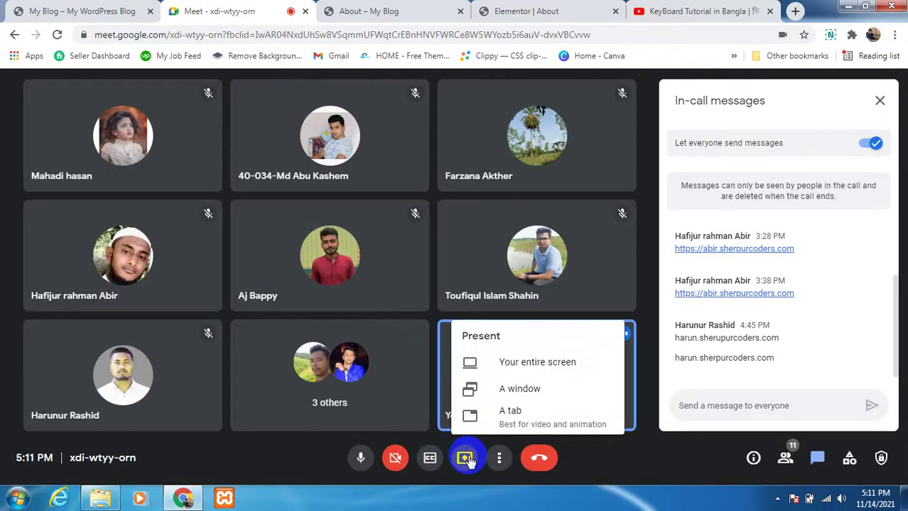
click(513, 363)
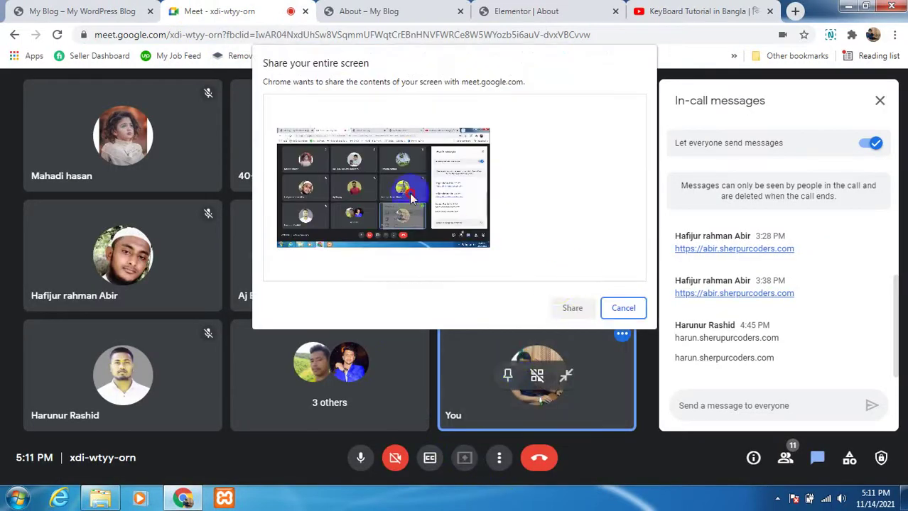
click(572, 308)
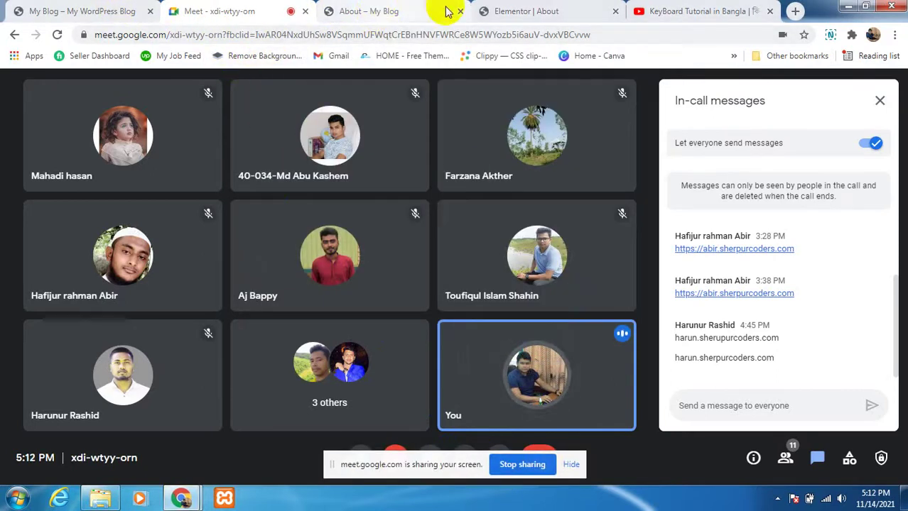
Step: Copy the tutorial video's YouTube URL, close the YouTube tab, and return to Elementor
click(657, 8)
click(173, 35)
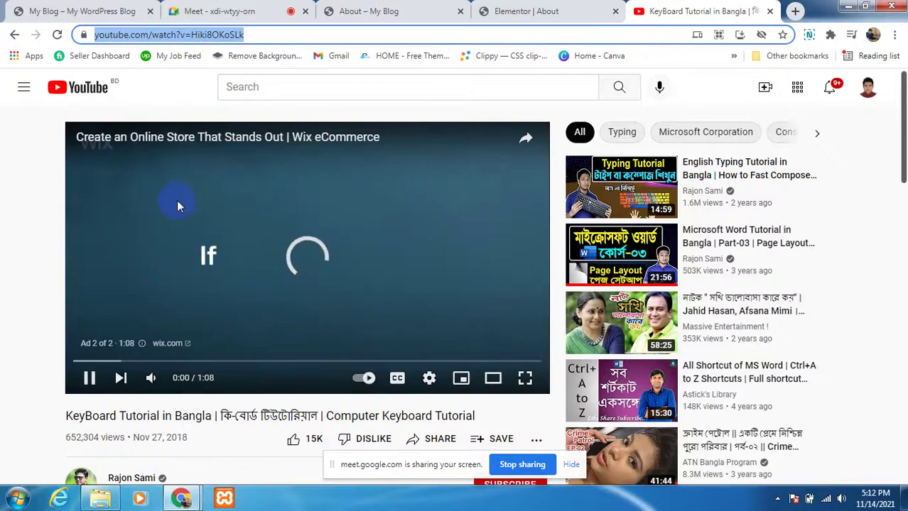
click(89, 378)
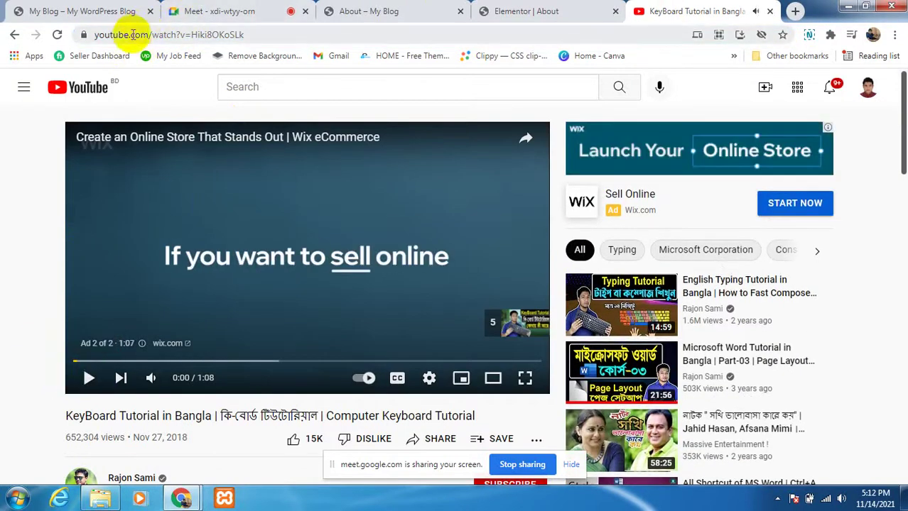
drag(243, 35, 83, 34)
key(ctrl+c)
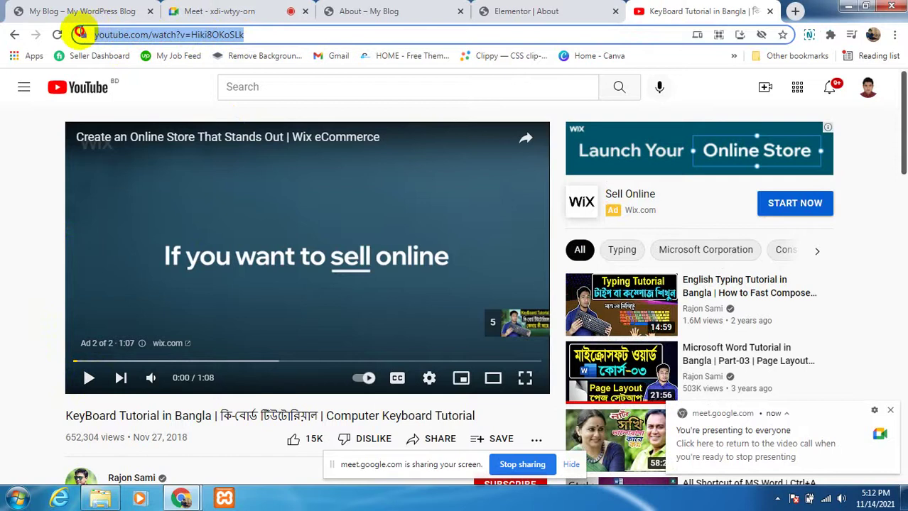
click(111, 6)
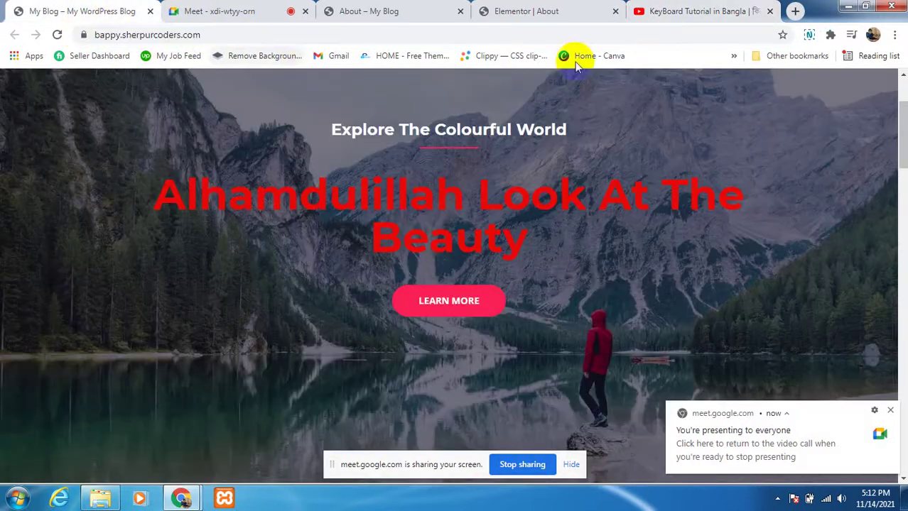
click(769, 11)
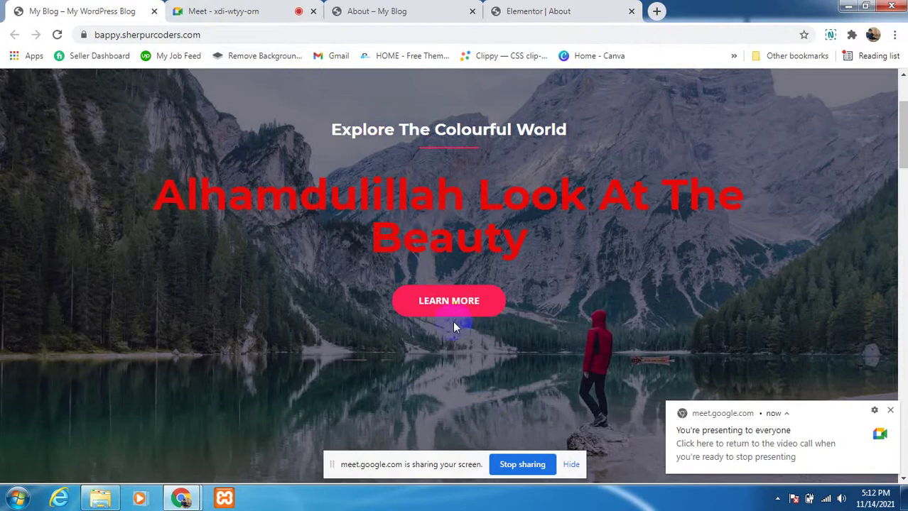
click(527, 11)
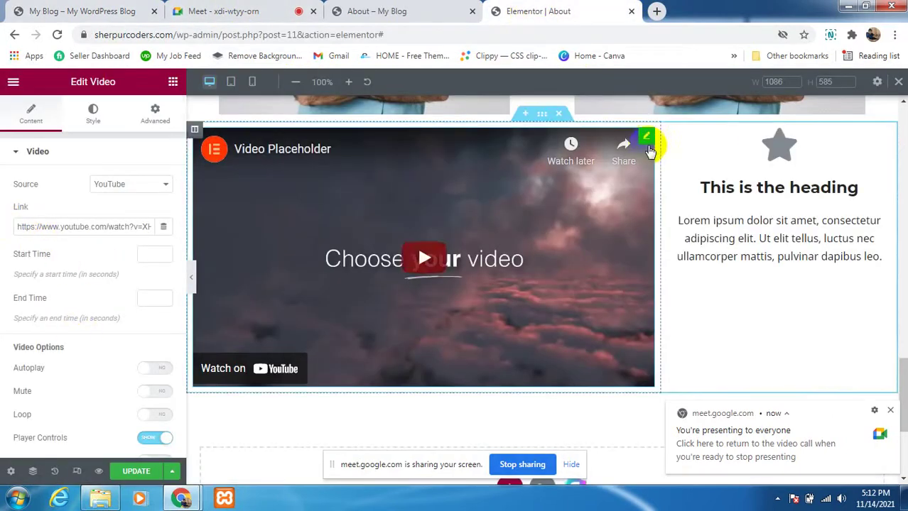
Step: Keep YouTube as source, paste the KeyBoard Tutorial URL into the Link field, and UPDATE the page
click(133, 186)
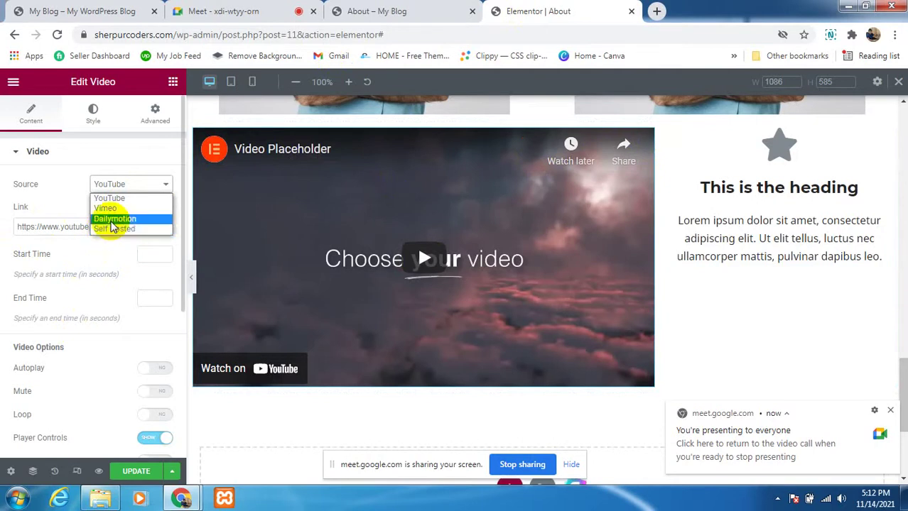
click(112, 199)
click(84, 230)
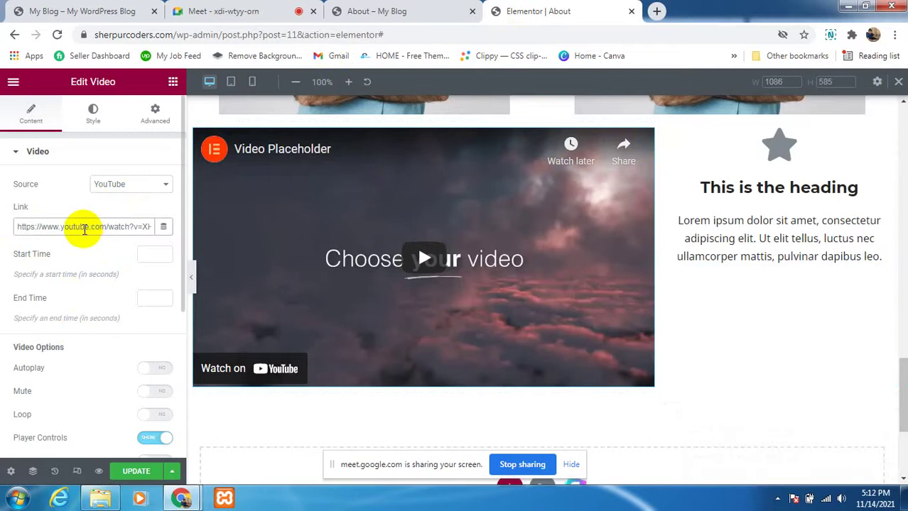
drag(20, 226, 158, 234)
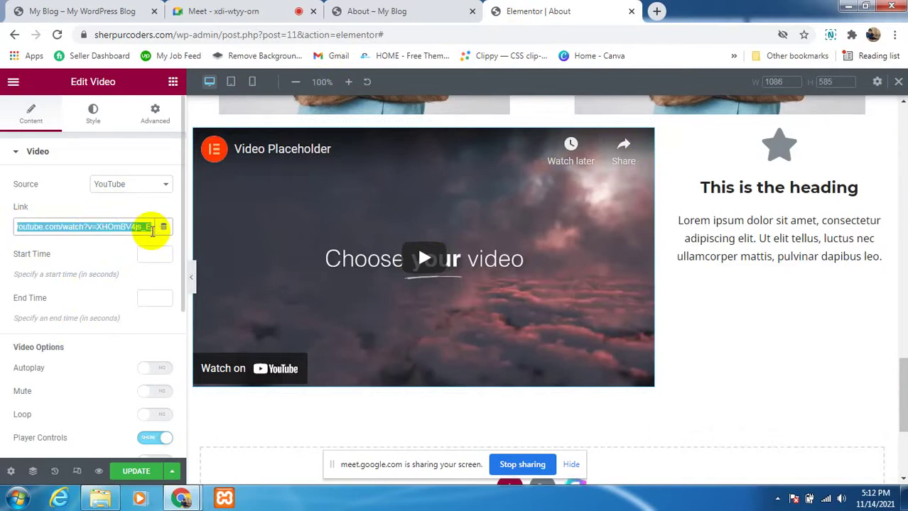
key(ctrl+v)
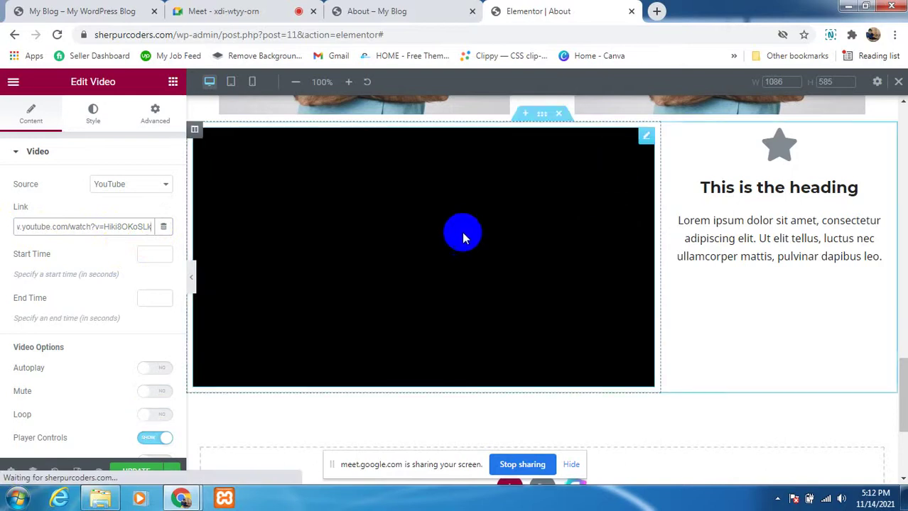
click(137, 470)
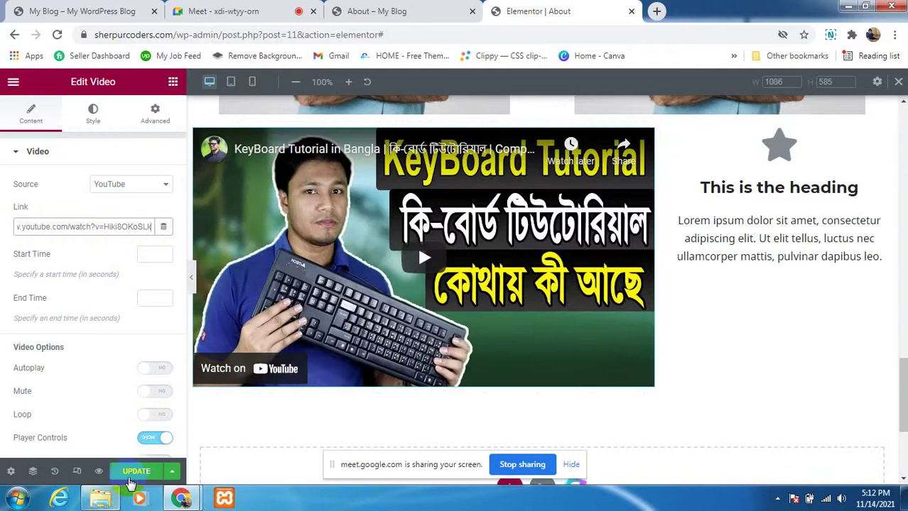
click(133, 470)
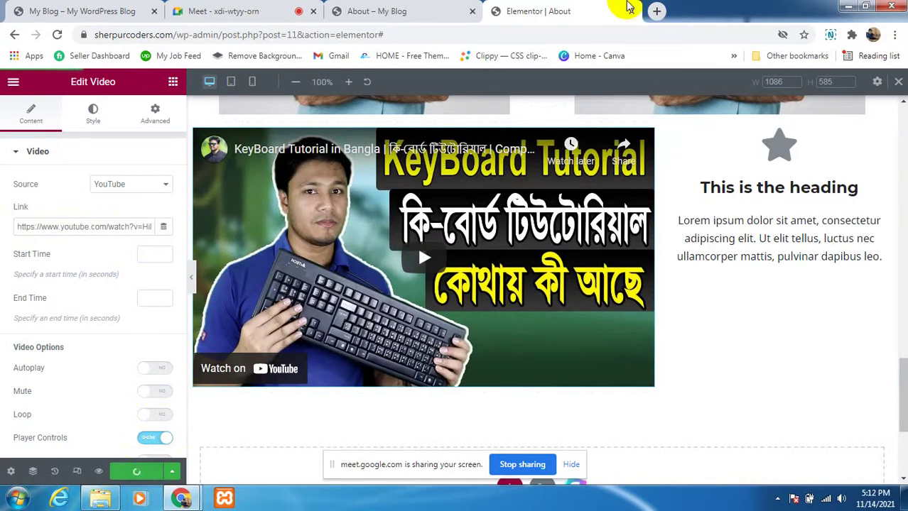
click(417, 11)
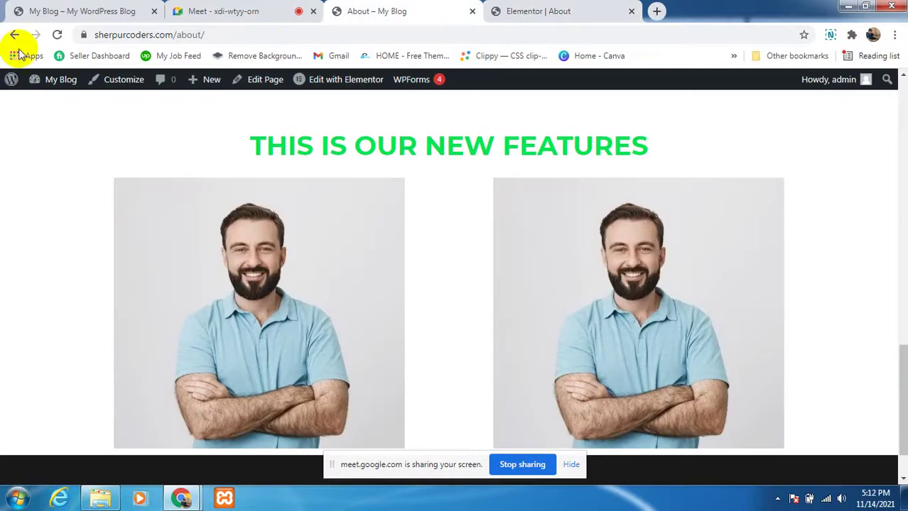
click(54, 36)
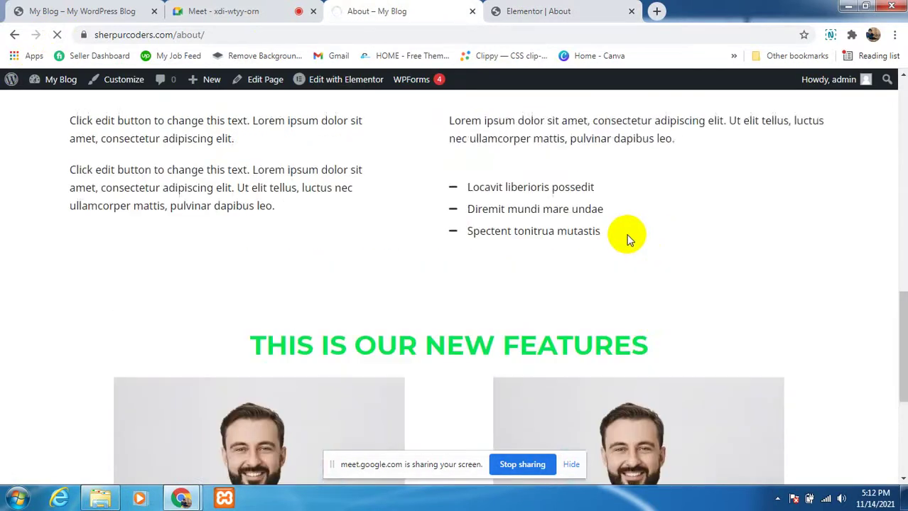
scroll(618, 256, down, 4)
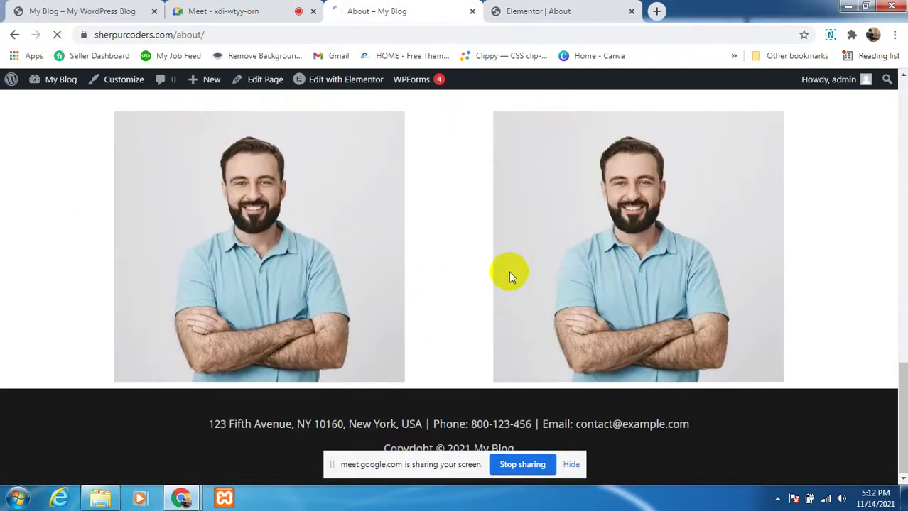
scroll(388, 358, down, 5)
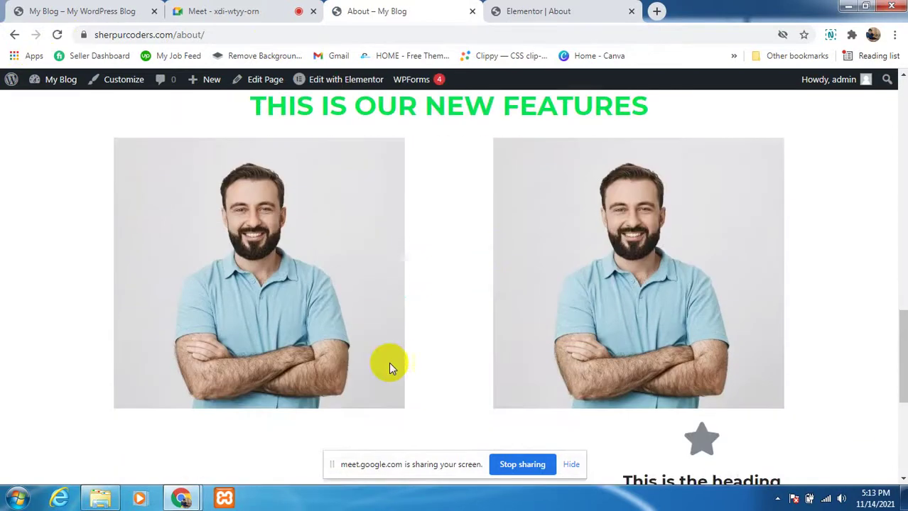
scroll(546, 357, down, 1)
scroll(639, 331, up, 1)
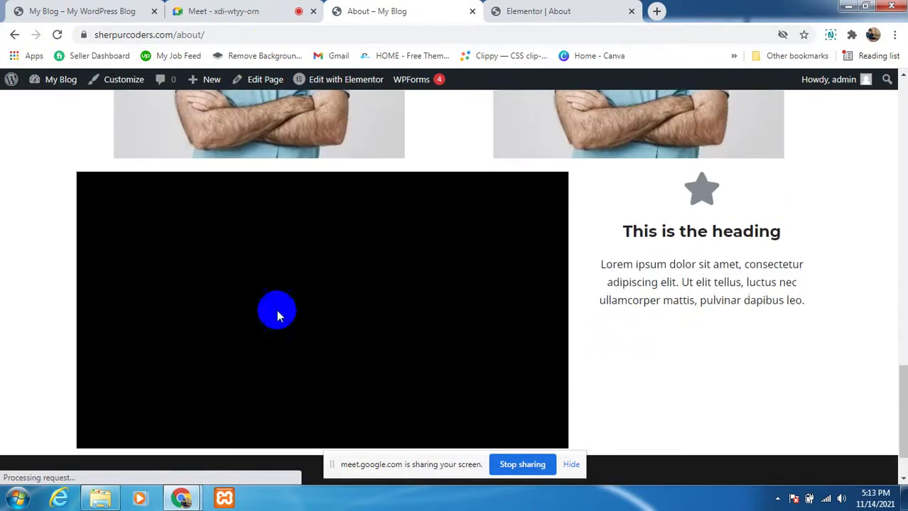
scroll(694, 288, down, 1)
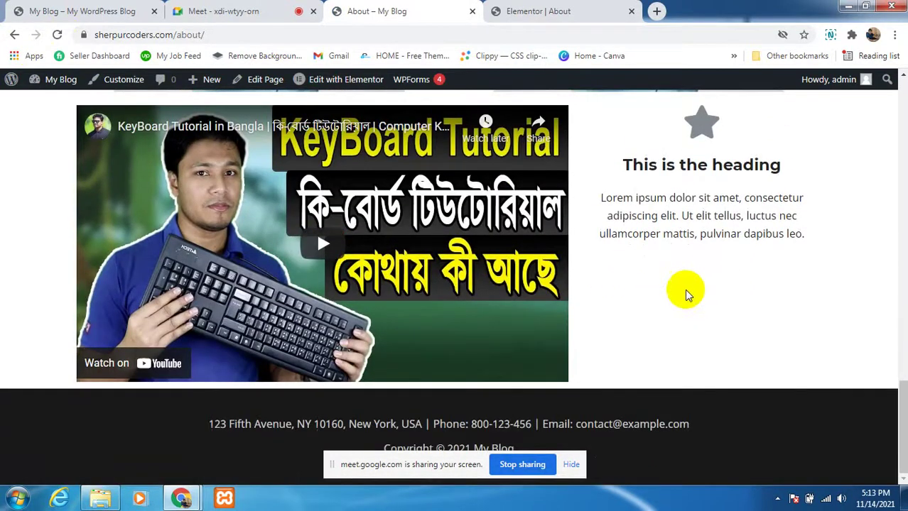
scroll(687, 289, up, 1)
scroll(723, 304, down, 1)
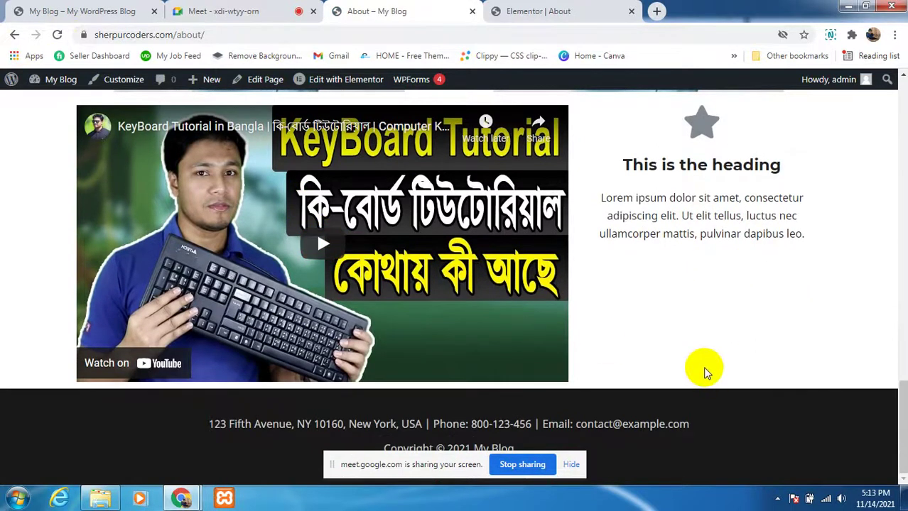
scroll(704, 370, up, 2)
scroll(780, 284, down, 2)
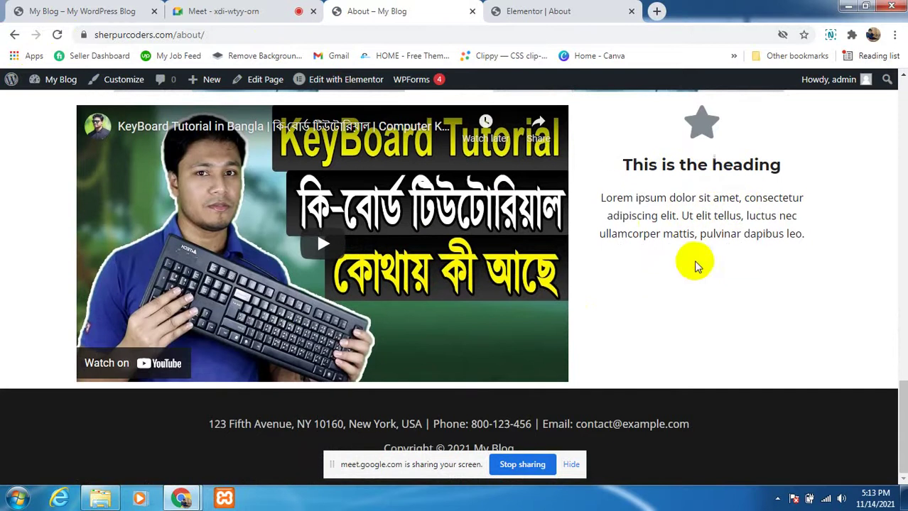
scroll(696, 264, up, 1)
scroll(660, 247, up, 7)
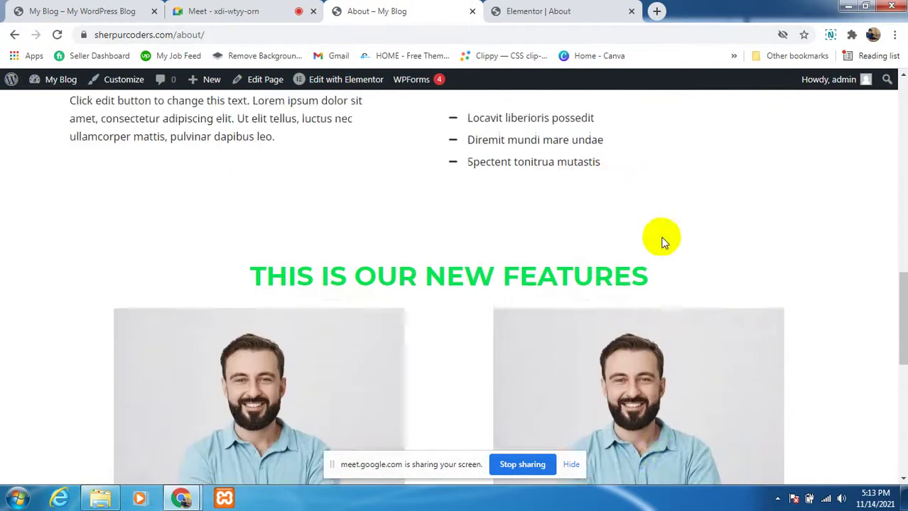
scroll(660, 242, up, 5)
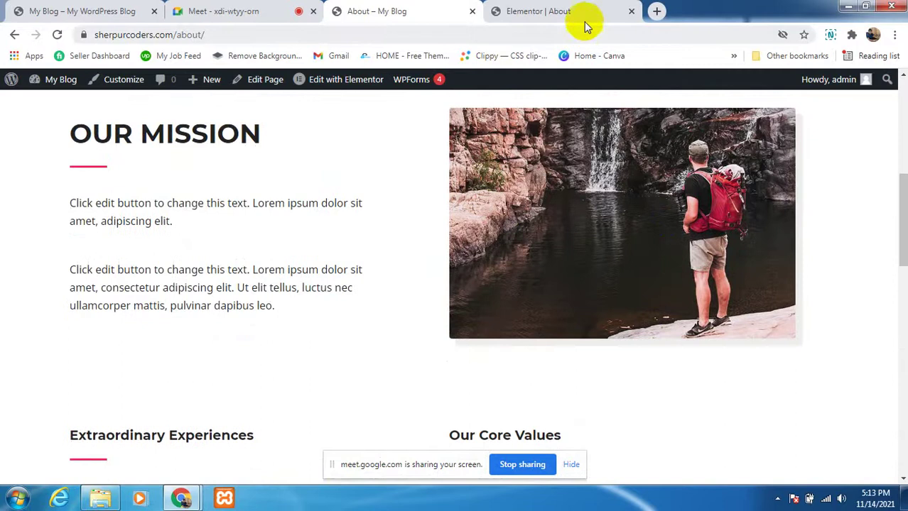
click(584, 21)
scroll(390, 351, down, 2)
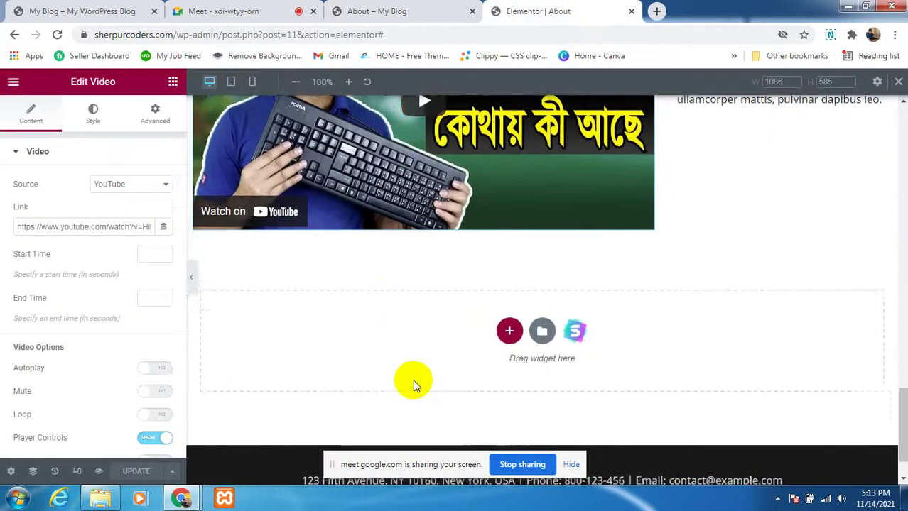
scroll(568, 270, up, 5)
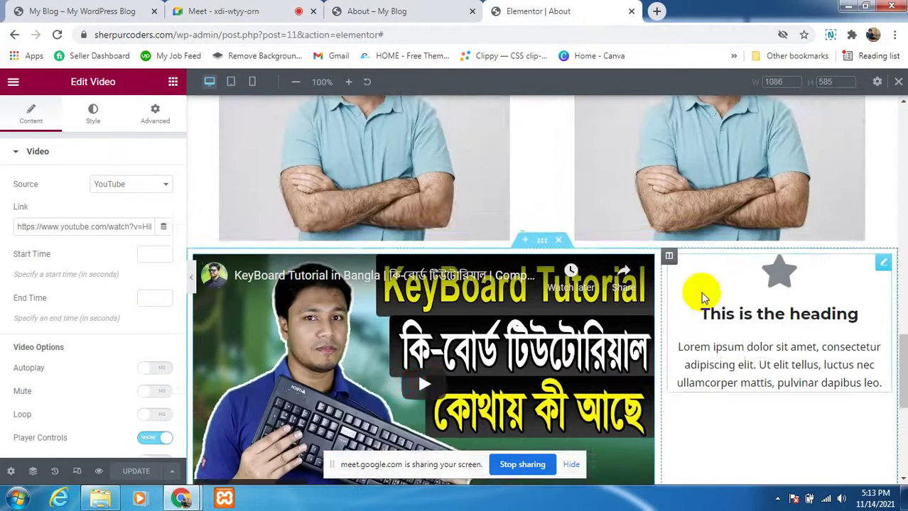
scroll(703, 284, up, 10)
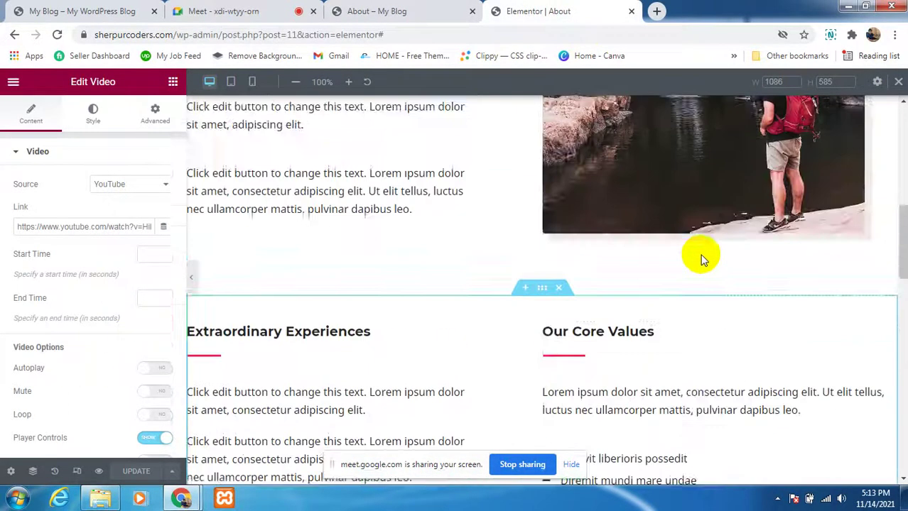
scroll(700, 260, up, 8)
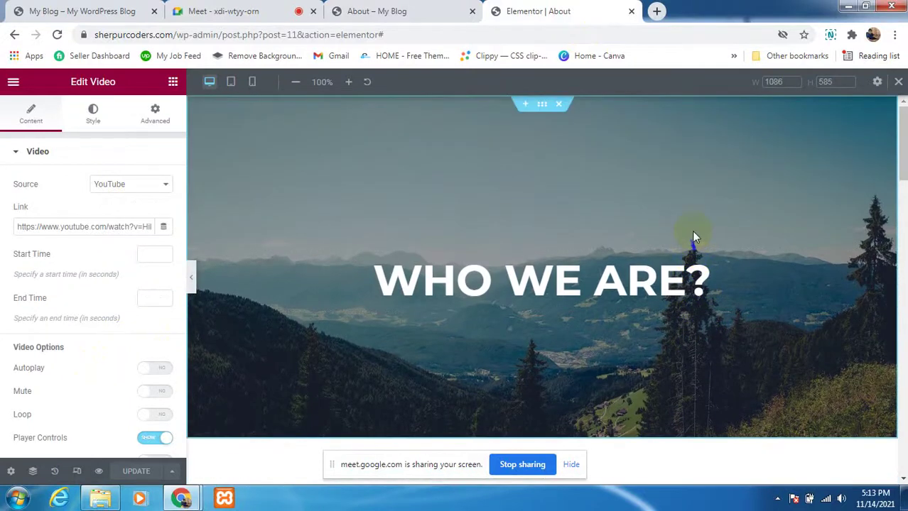
scroll(691, 234, down, 1)
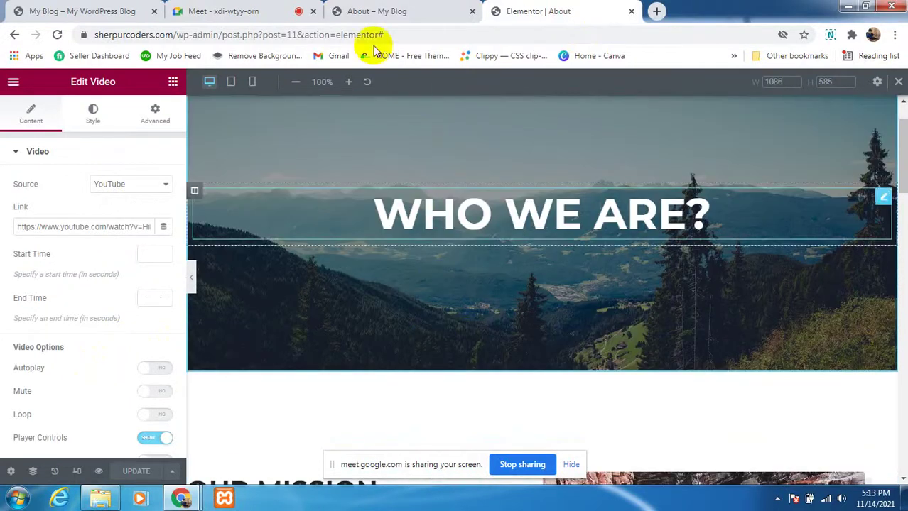
click(375, 9)
scroll(626, 281, up, 5)
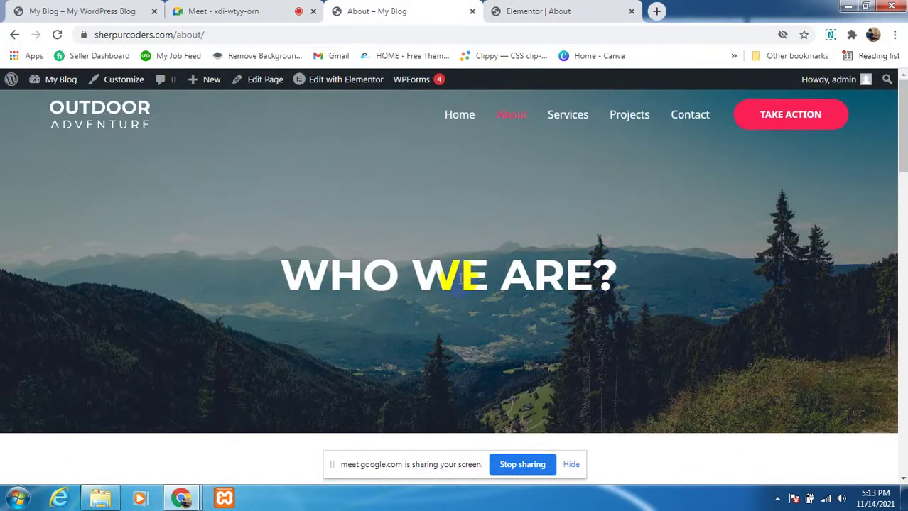
Step: Hide the screen-sharing notice and open the live Contact page in a new tab
click(572, 466)
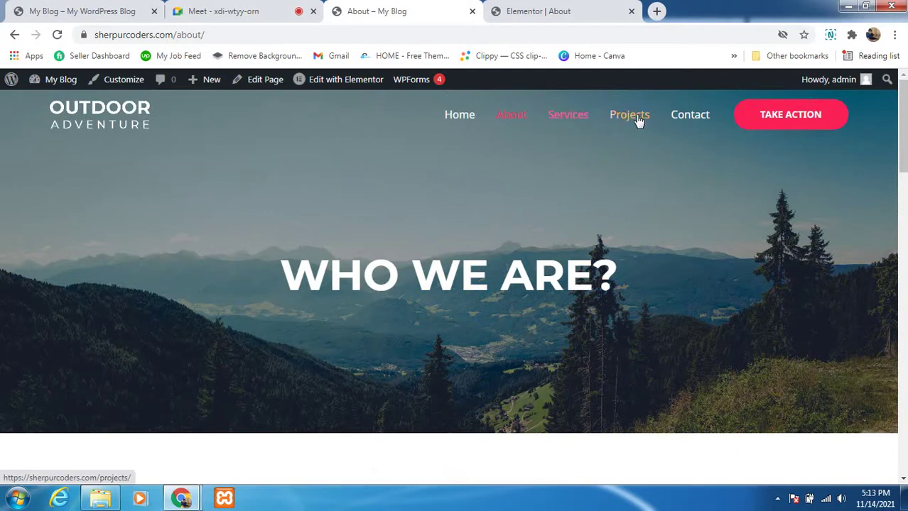
right_click(680, 116)
key(Escape)
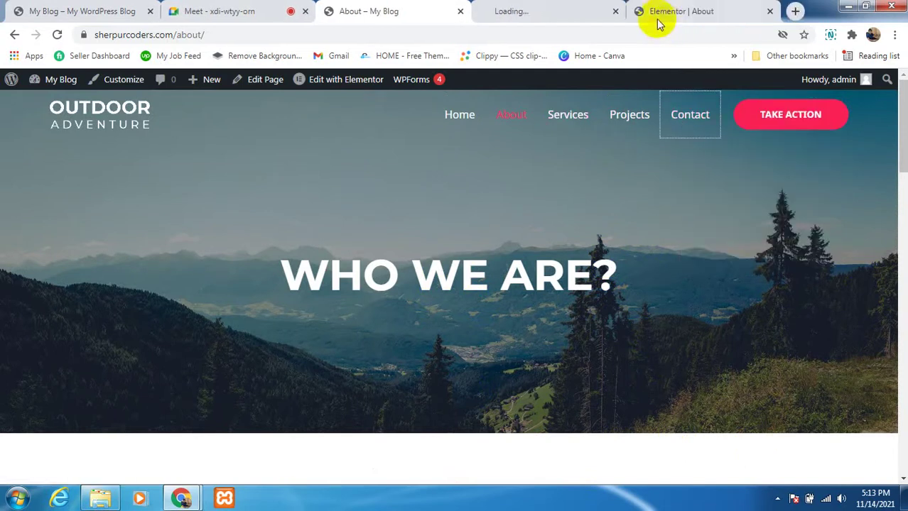
click(549, 10)
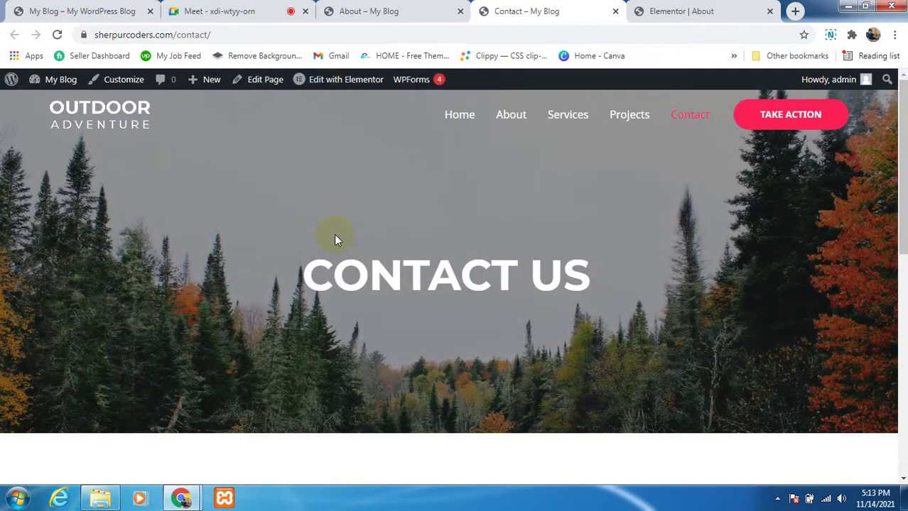
Step: Try the Your Name, Email Address and Message form fields, then choose Edit with Elementor
scroll(335, 239, down, 6)
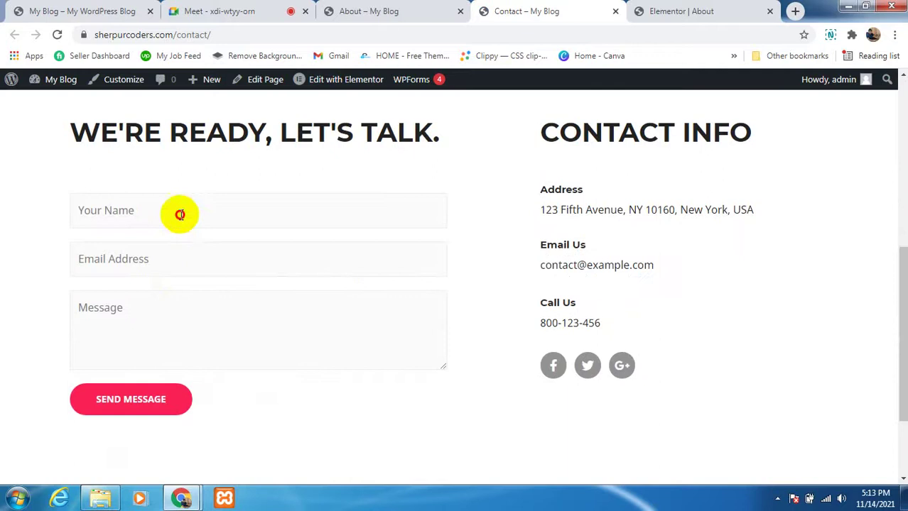
click(179, 211)
click(476, 268)
click(359, 258)
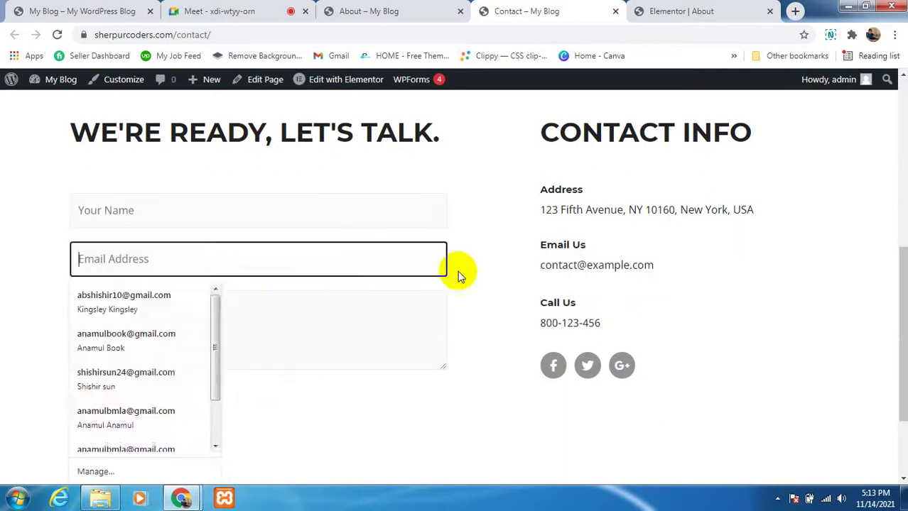
click(460, 275)
click(440, 308)
click(492, 321)
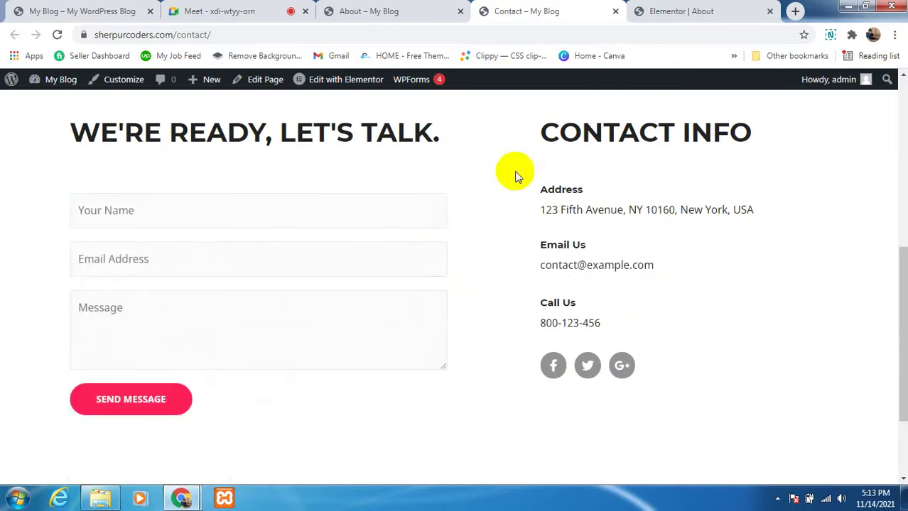
click(352, 81)
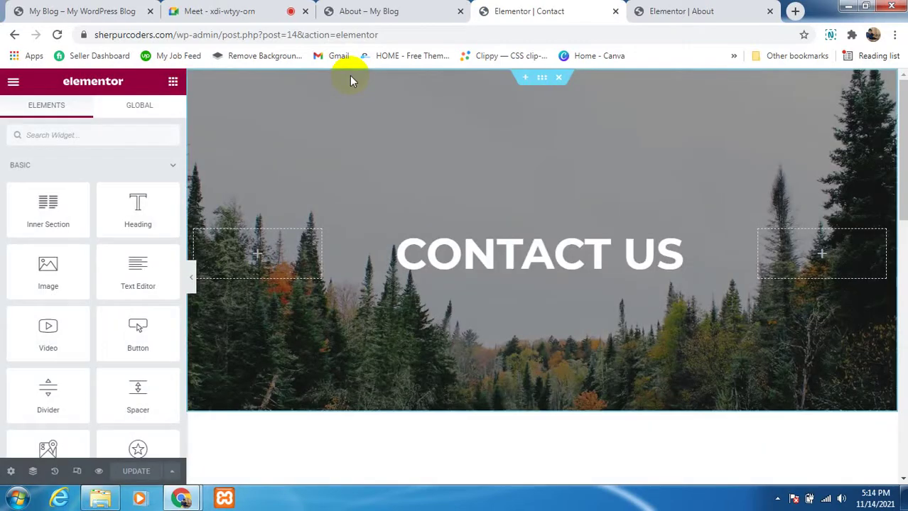
Step: Open the contact form widget's settings and select its [wpforms id="5"] shortcode text
scroll(500, 195, down, 5)
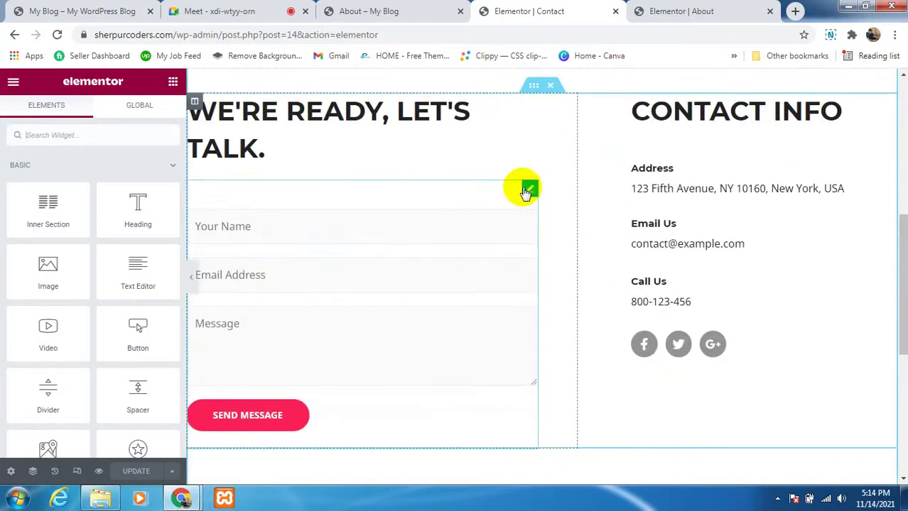
click(526, 190)
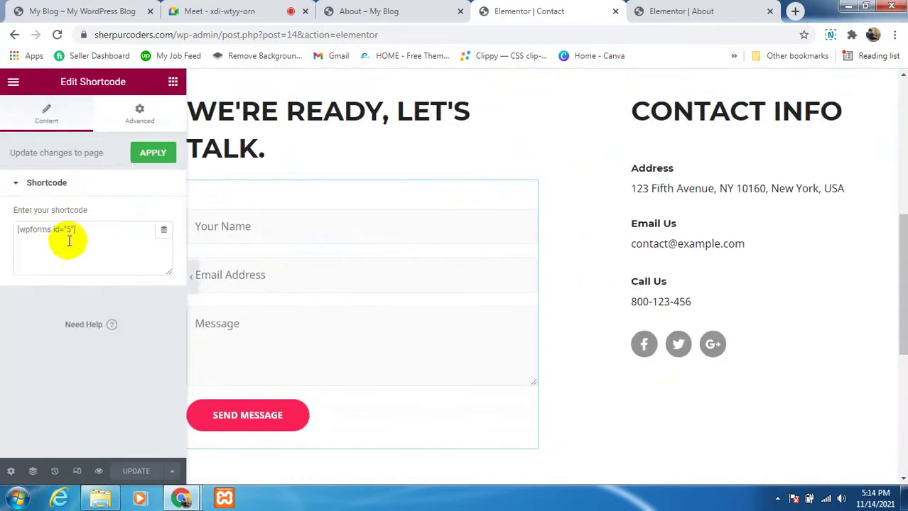
drag(76, 227, 7, 233)
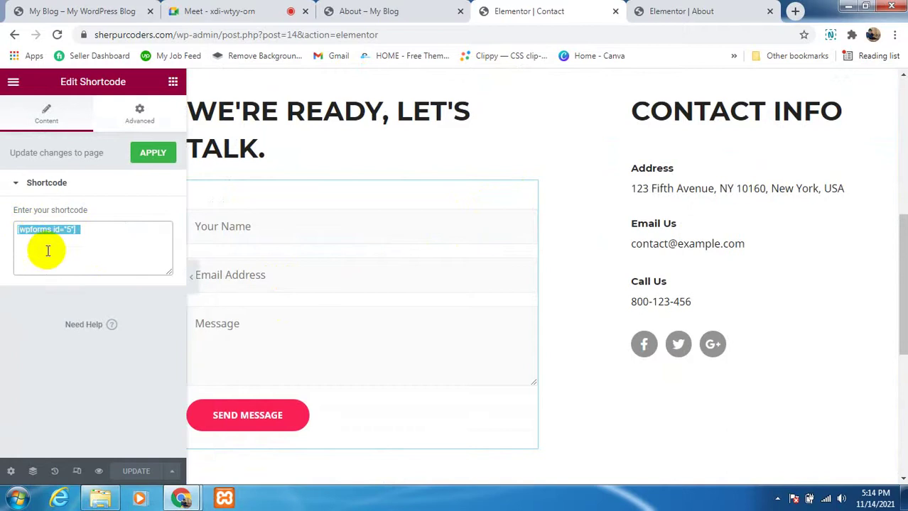
scroll(354, 285, down, 2)
scroll(365, 283, up, 2)
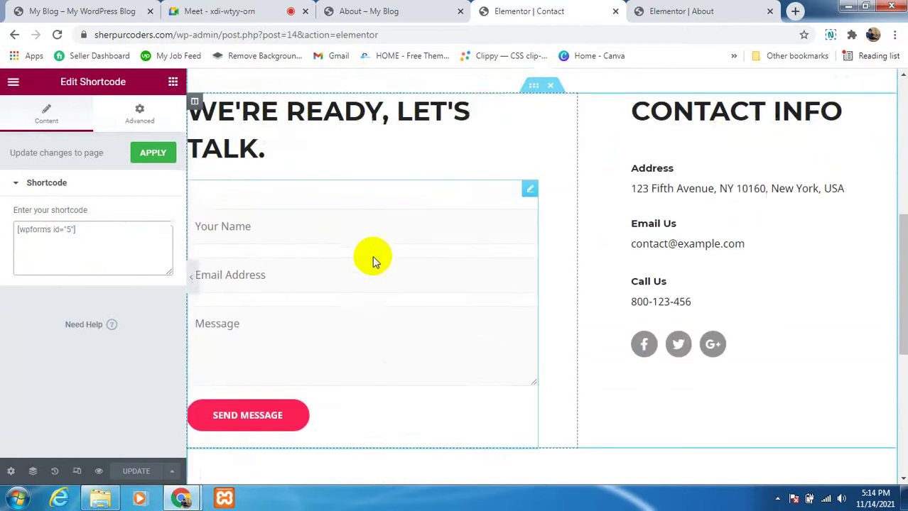
scroll(426, 201, up, 1)
scroll(369, 248, down, 1)
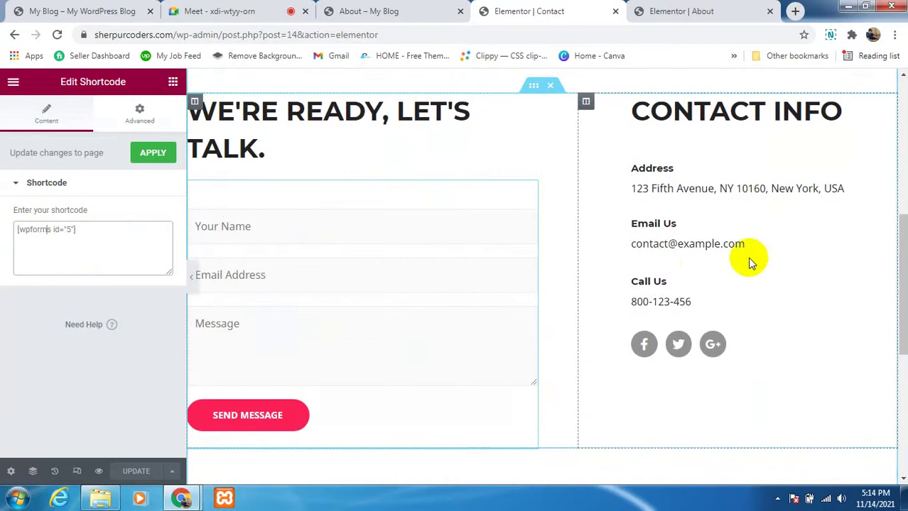
scroll(682, 261, down, 4)
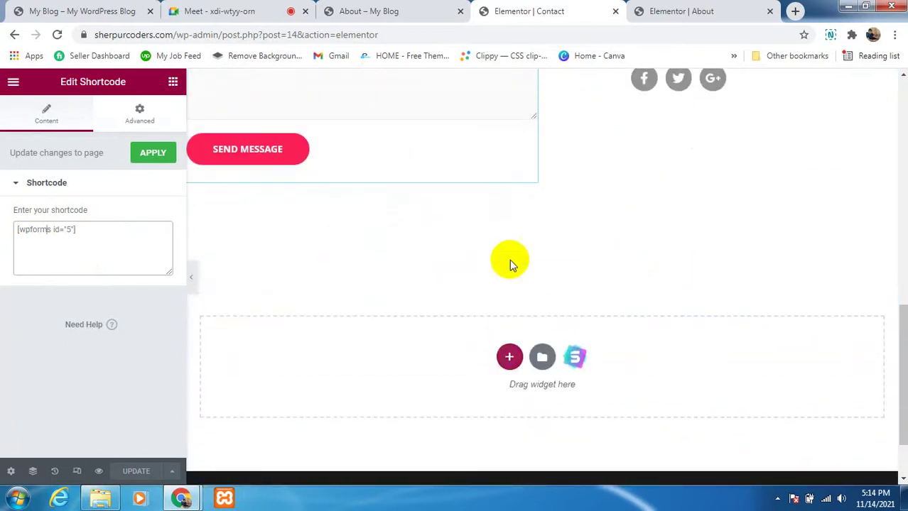
Step: Add an empty single-column section below the contact form, then return to the Meet call
click(509, 358)
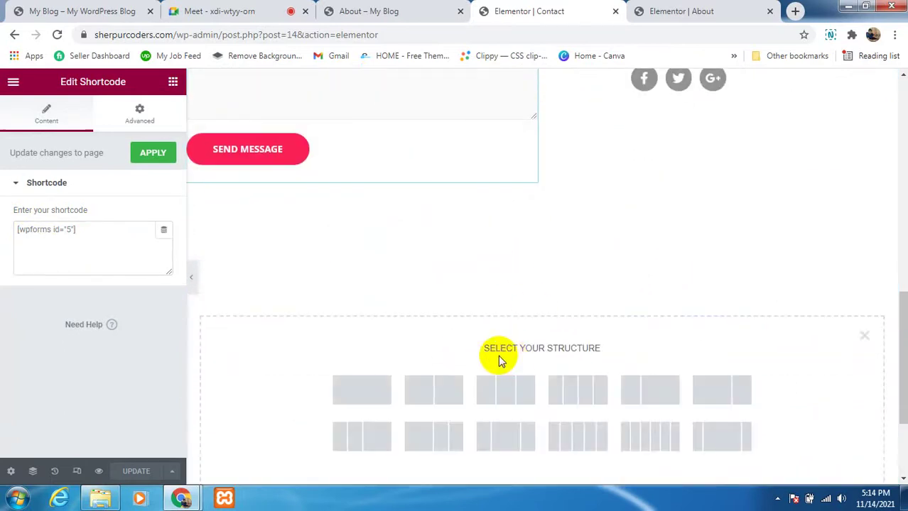
click(380, 385)
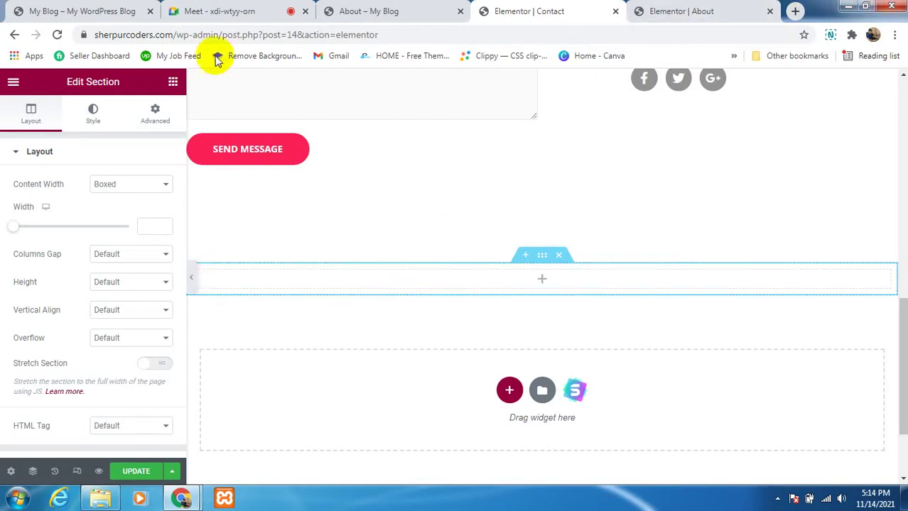
click(217, 9)
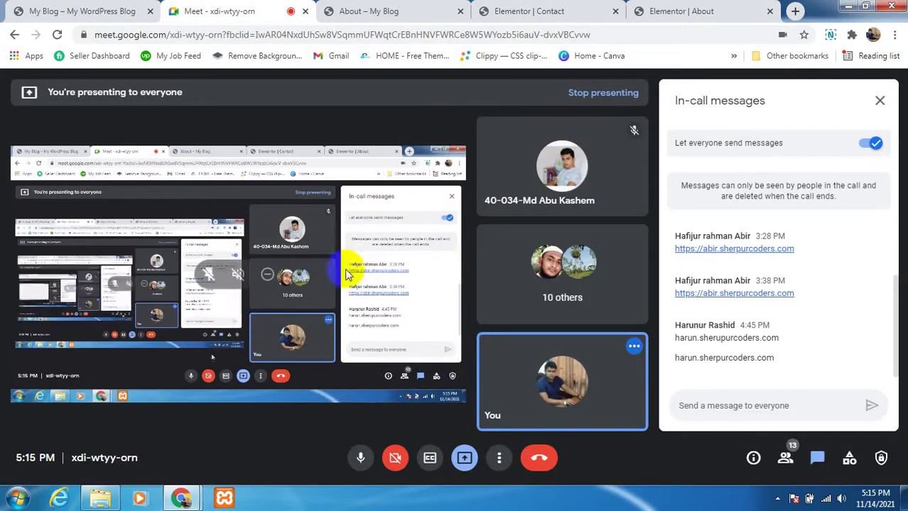
Step: Bring the Elementor Contact page editor forward and close the Elementor About tab
click(647, 13)
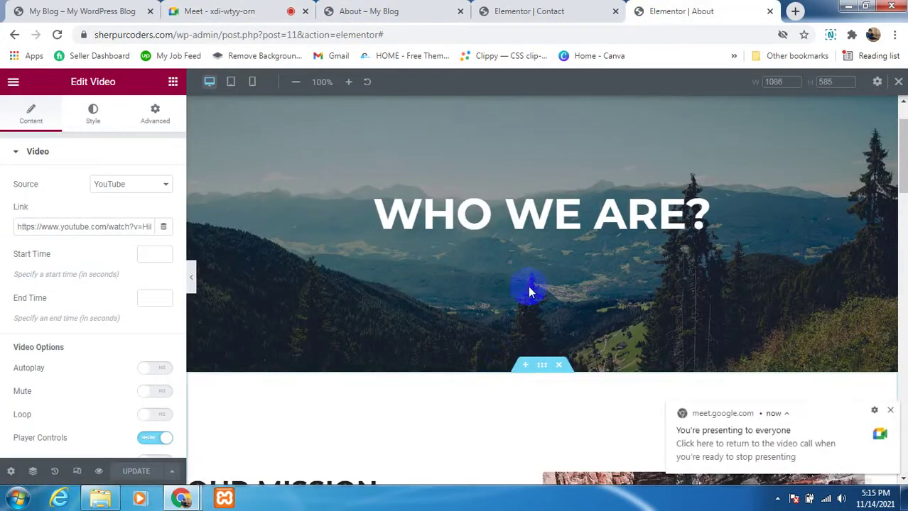
click(547, 10)
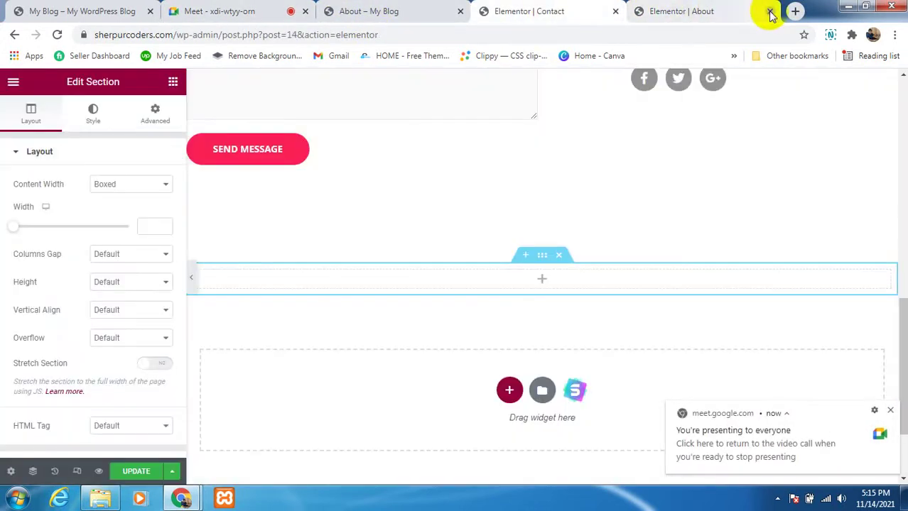
click(769, 12)
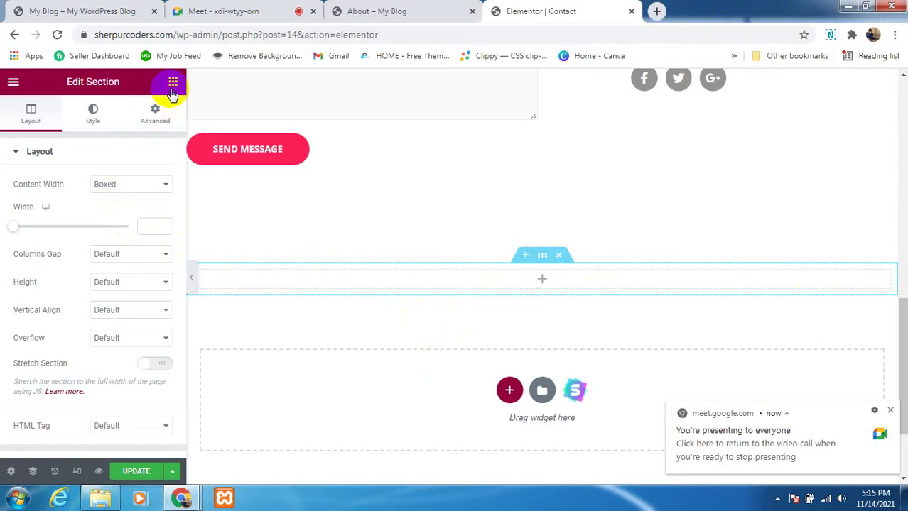
Step: Drop a Heading widget into the empty section, retitle it 'Get in touch' and centre it
click(172, 85)
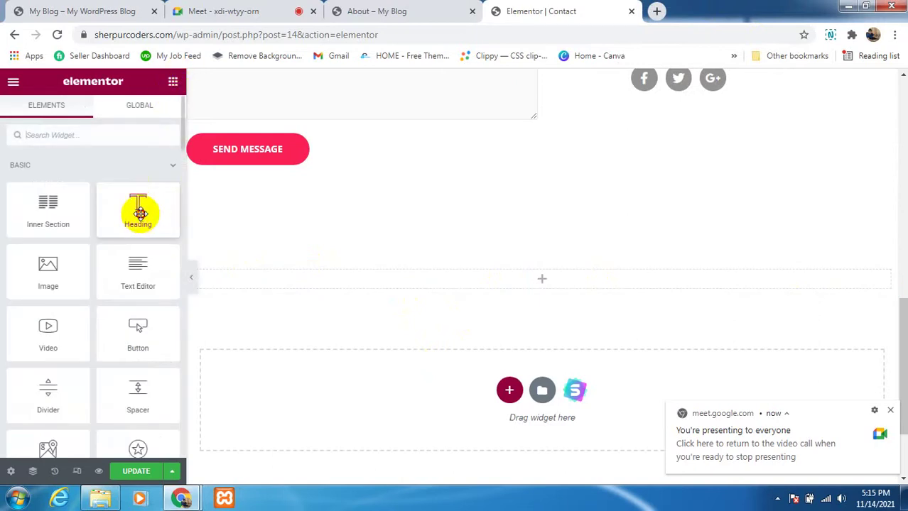
drag(139, 213, 554, 283)
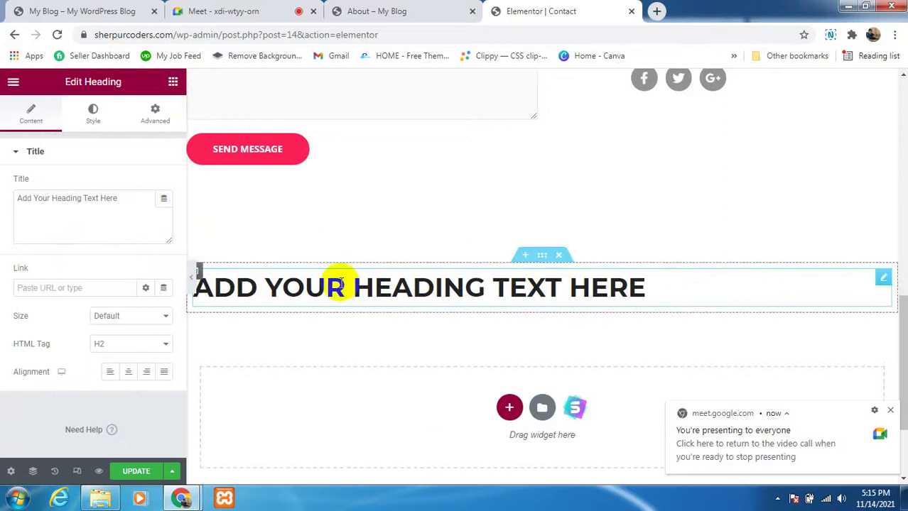
click(141, 204)
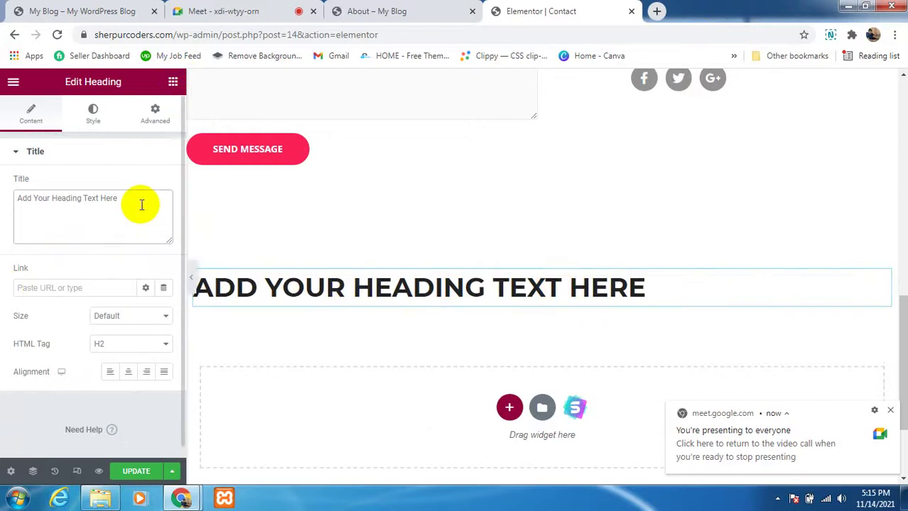
key(BackSpace)
key(BackSpace)
key(BackSpace)
key(BackSpace)
key(BackSpace)
key(BackSpace)
key(BackSpace)
key(BackSpace)
key(BackSpace)
key(BackSpace)
key(BackSpace)
key(BackSpace)
key(BackSpace)
key(BackSpace)
key(BackSpace)
key(BackSpace)
key(BackSpace)
key(BackSpace)
key(BackSpace)
key(BackSpace)
key(BackSpace)
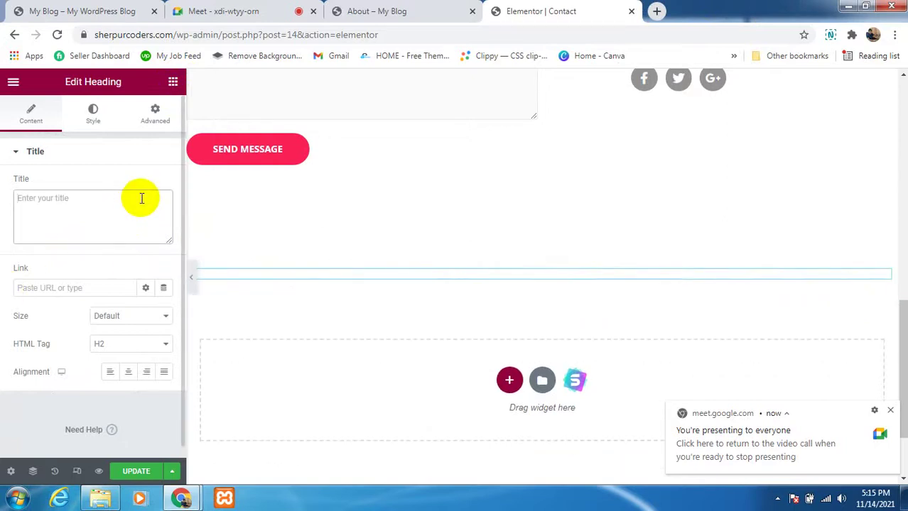
text(Get )
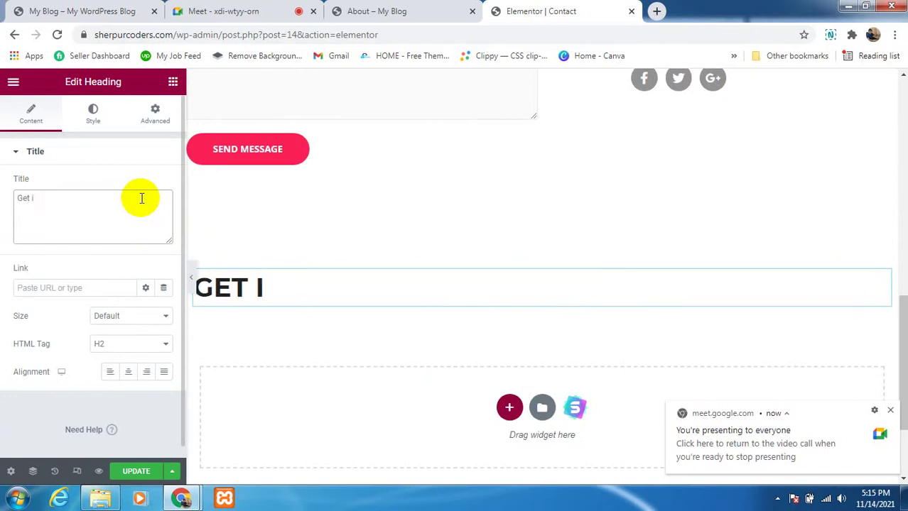
text(in touch)
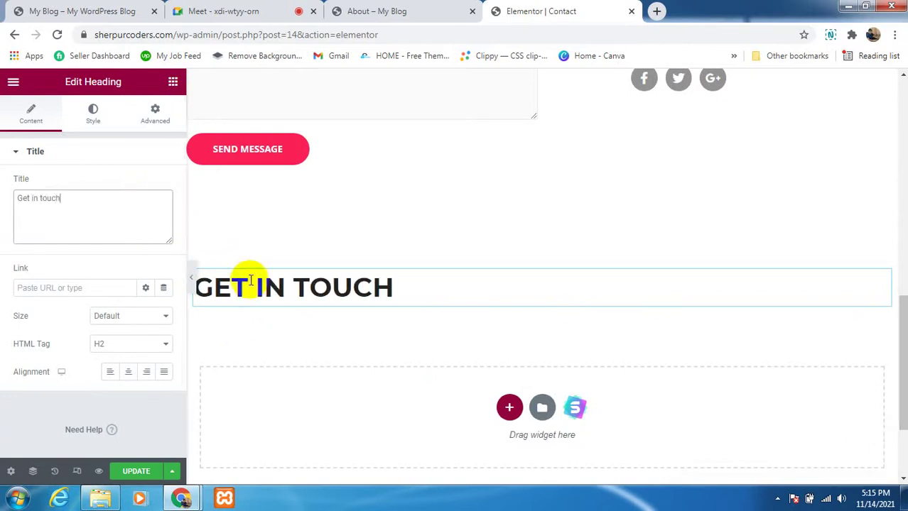
click(127, 376)
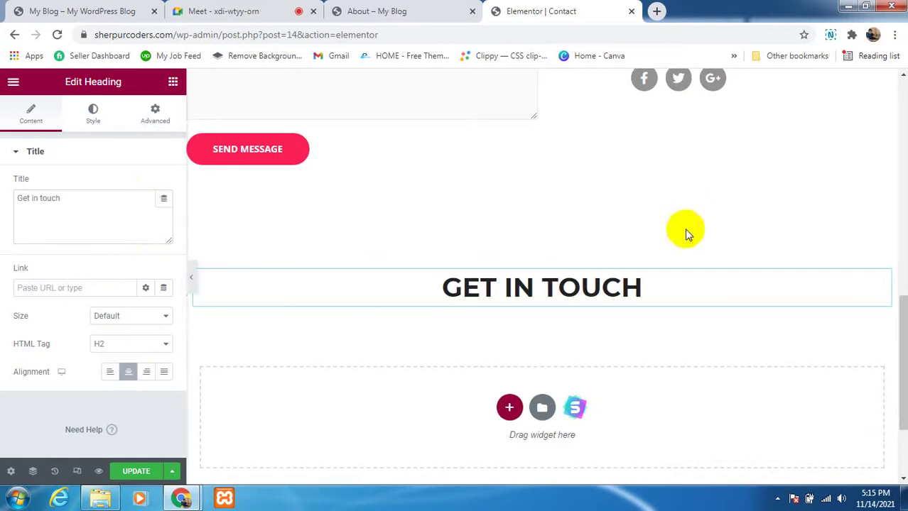
Step: Add a new single-column section below the GET IN TOUCH heading
click(509, 407)
scroll(509, 409, down, 5)
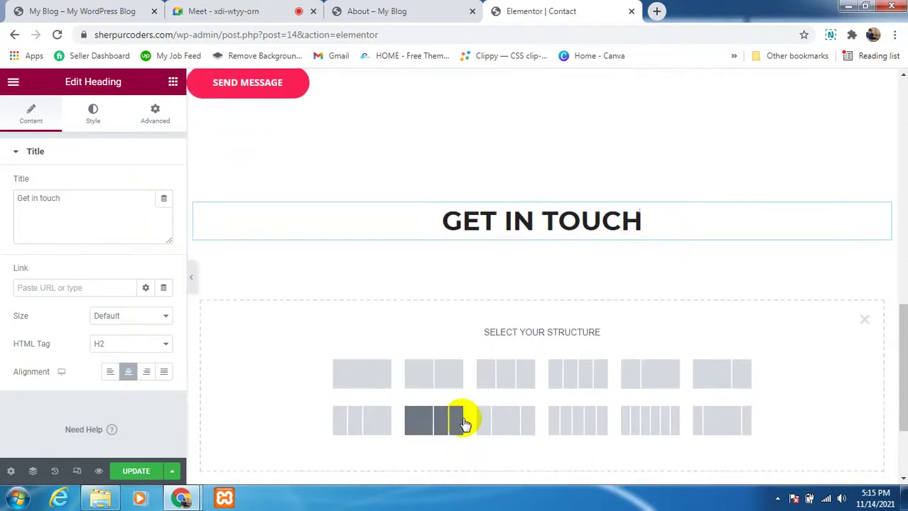
scroll(465, 412, up, 1)
scroll(508, 323, up, 1)
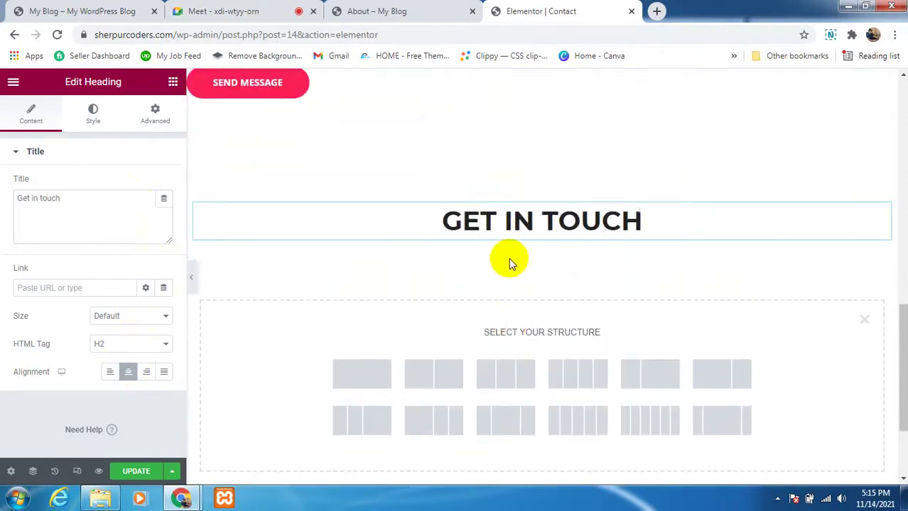
scroll(511, 270, down, 1)
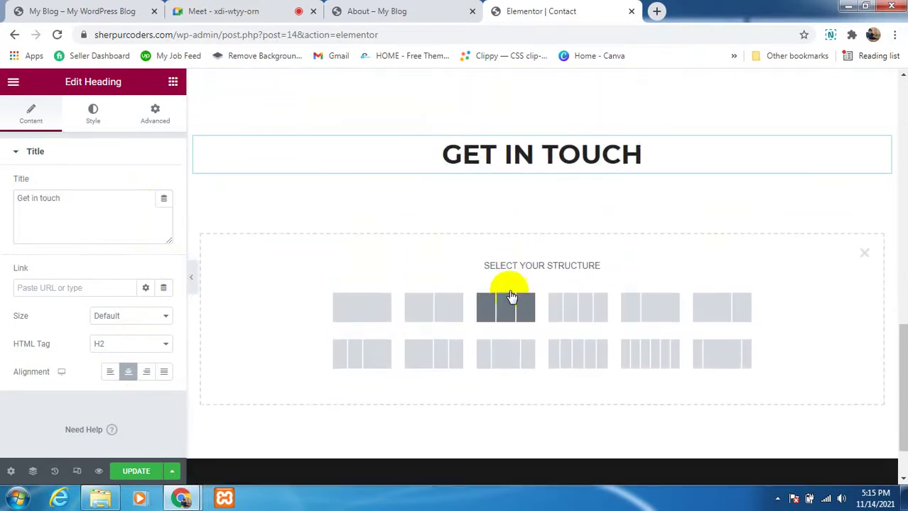
click(375, 321)
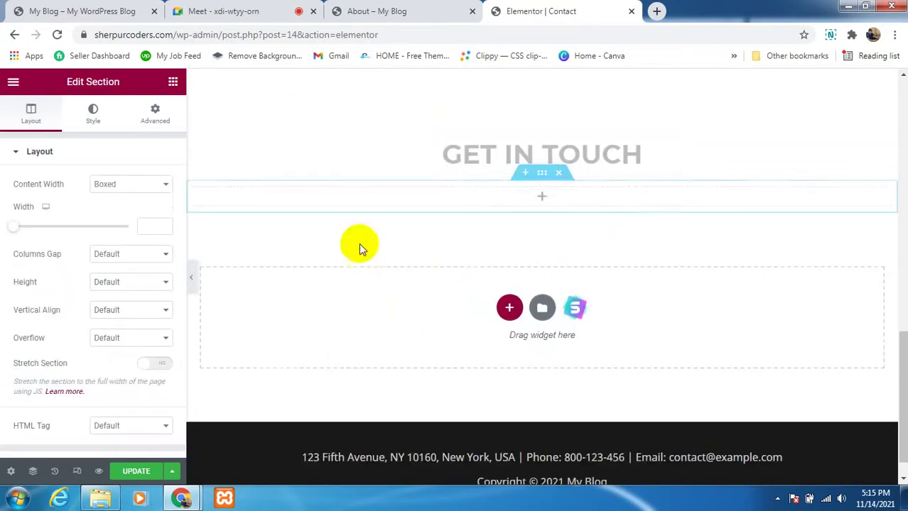
Step: Filter the widget list with 'ma' to bring up the Google Maps widget
click(174, 83)
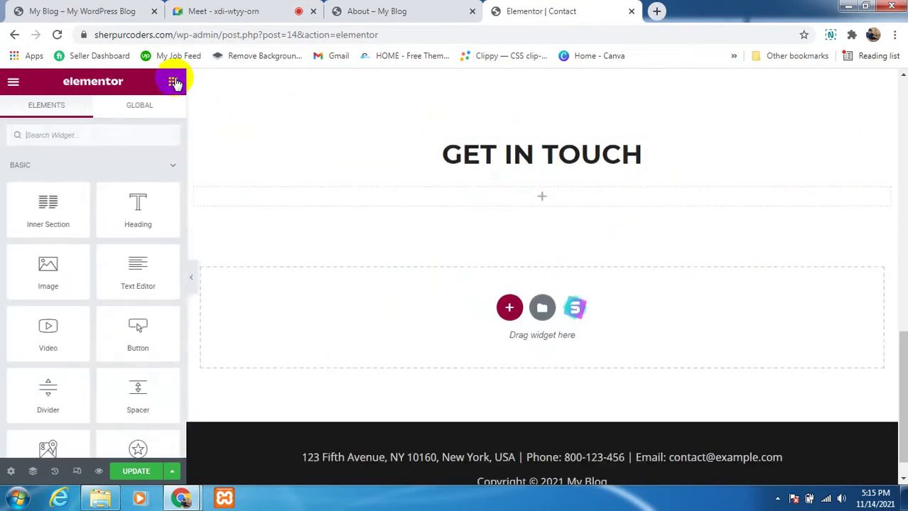
scroll(74, 352, down, 1)
scroll(74, 352, down, 8)
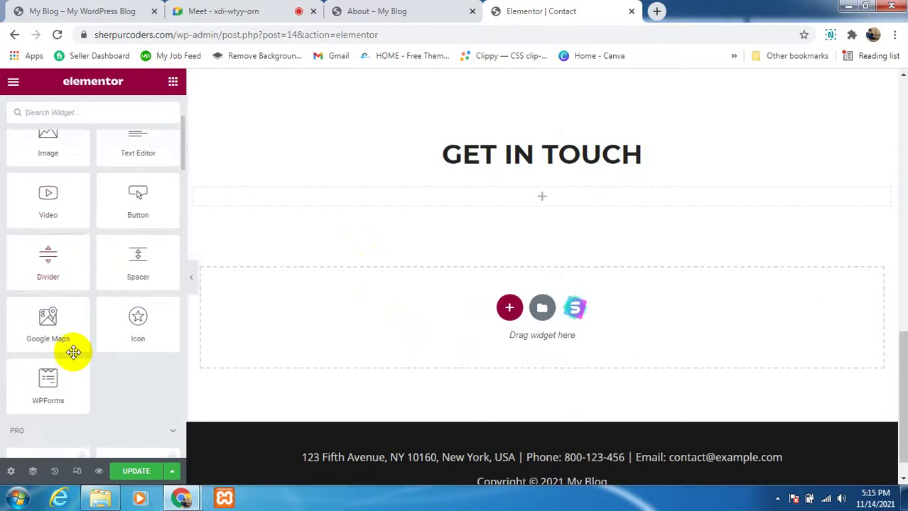
scroll(74, 352, down, 8)
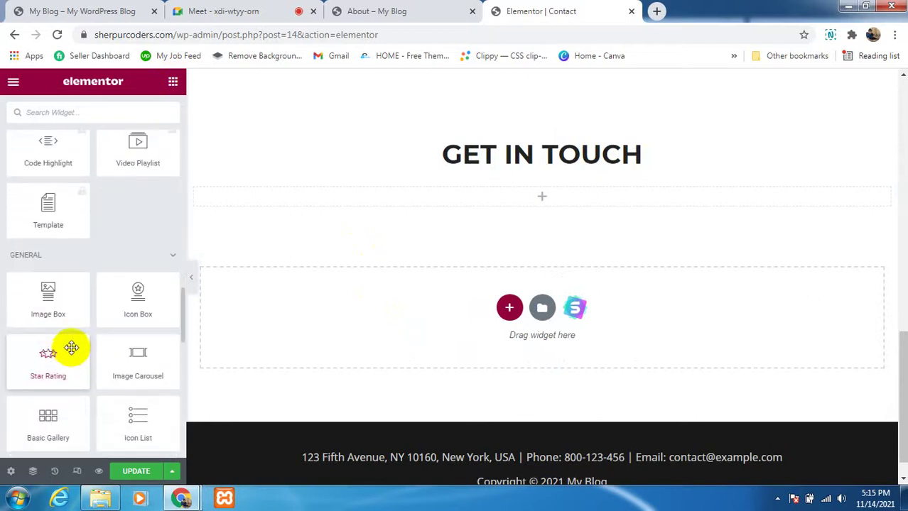
scroll(63, 359, down, 2)
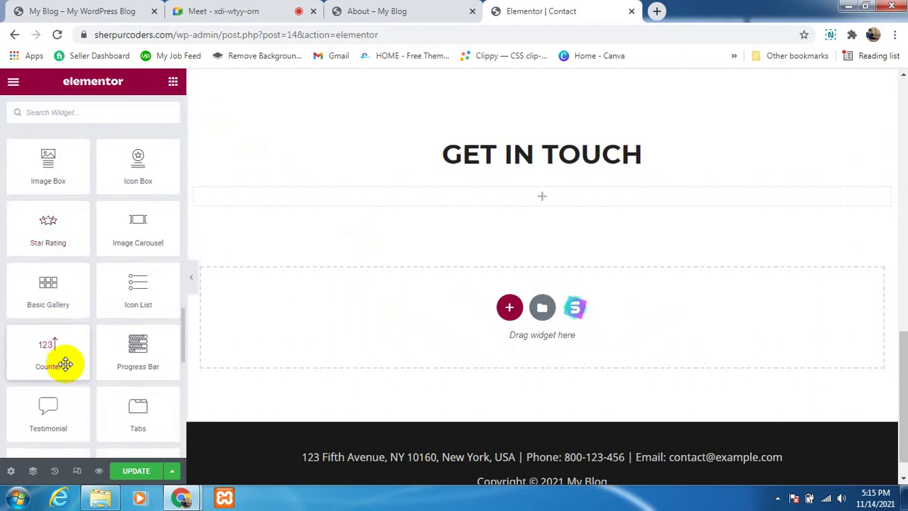
scroll(65, 364, down, 6)
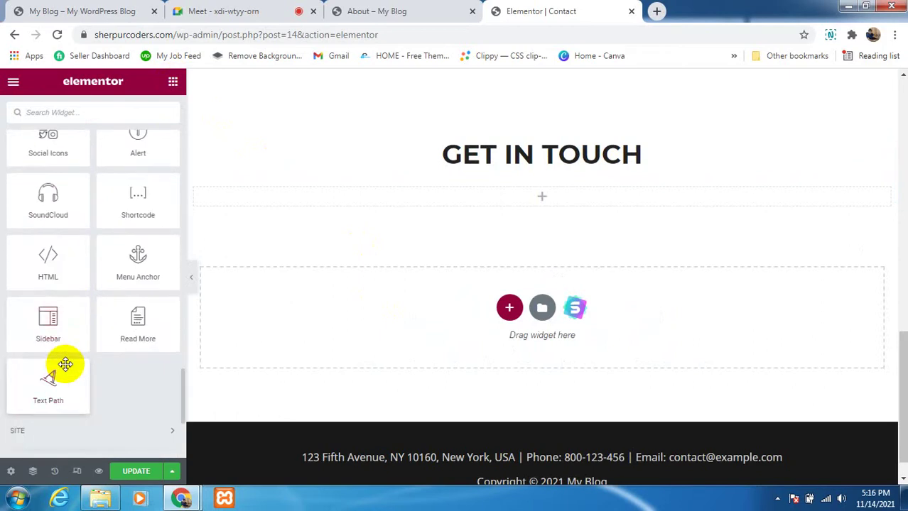
scroll(65, 364, down, 2)
scroll(67, 367, down, 1)
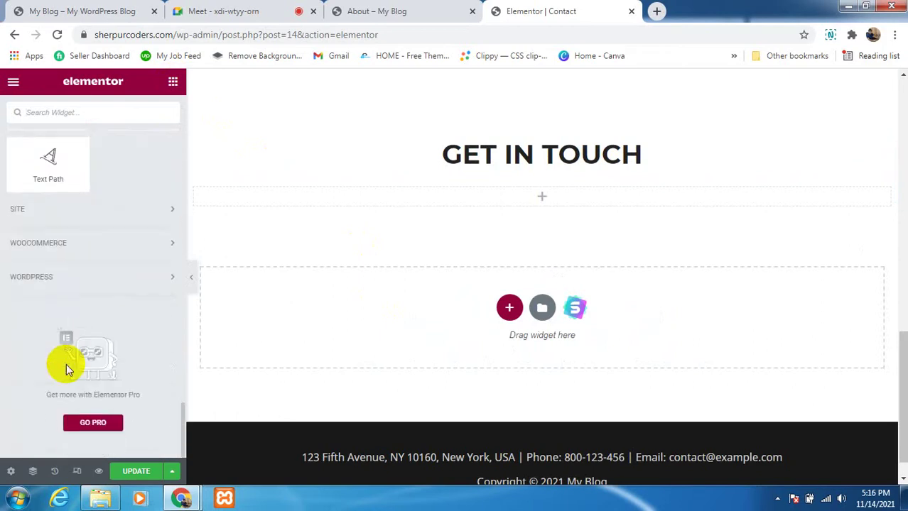
scroll(67, 364, up, 4)
scroll(67, 365, up, 4)
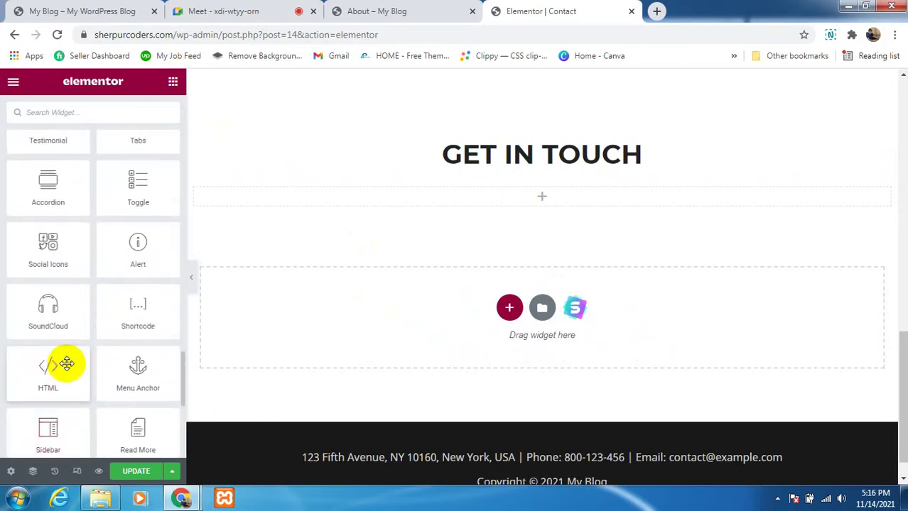
scroll(67, 363, up, 2)
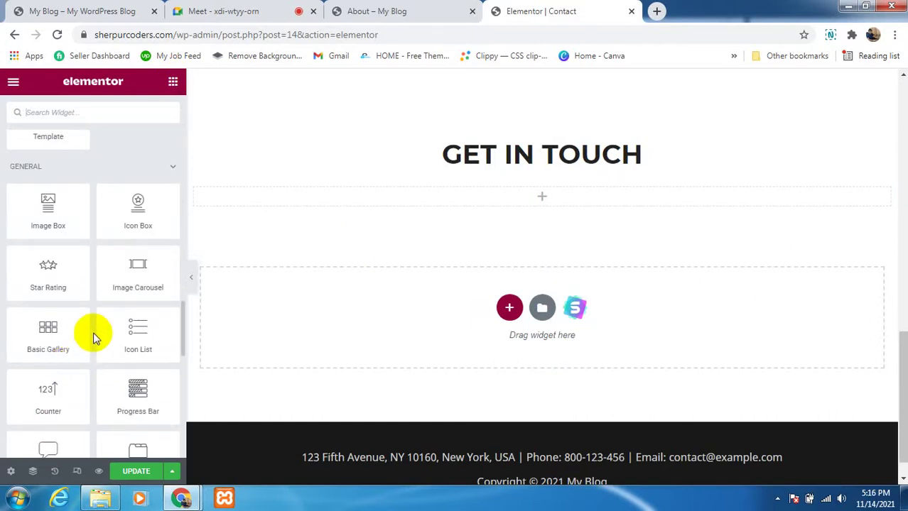
text(ma)
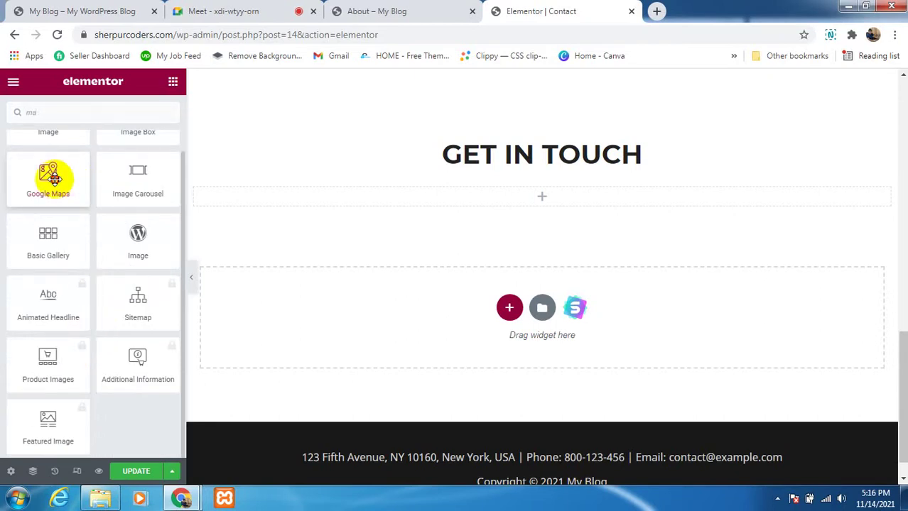
Step: Drop a Google Maps widget under the heading and inspect its London Eye location and zoom 10
drag(52, 178, 540, 189)
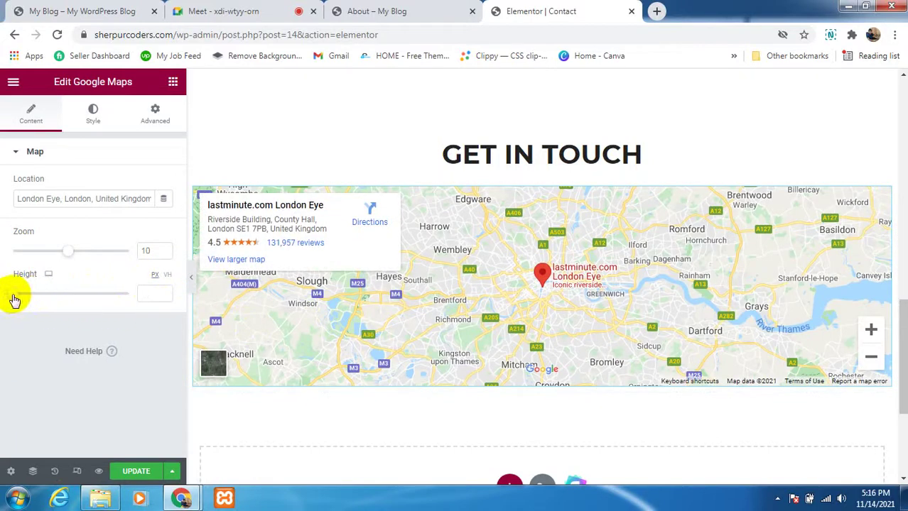
click(68, 255)
drag(68, 258, 64, 259)
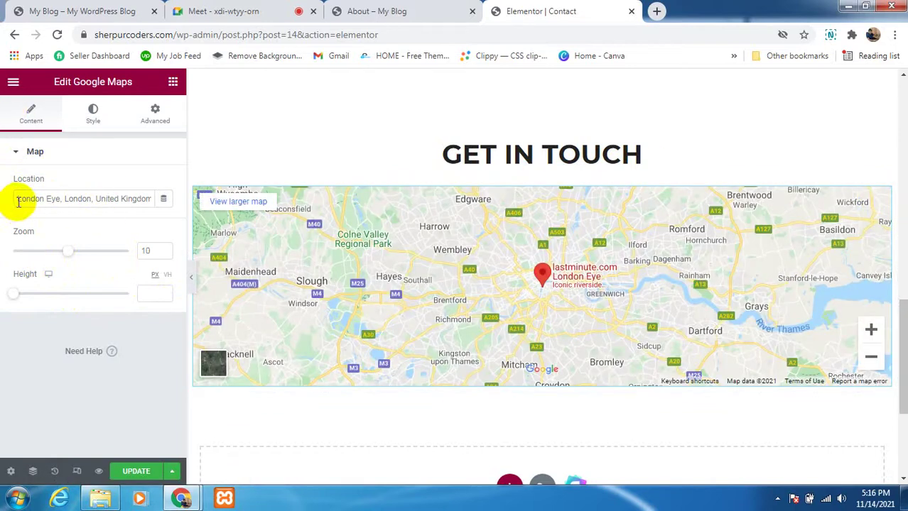
drag(18, 199, 153, 199)
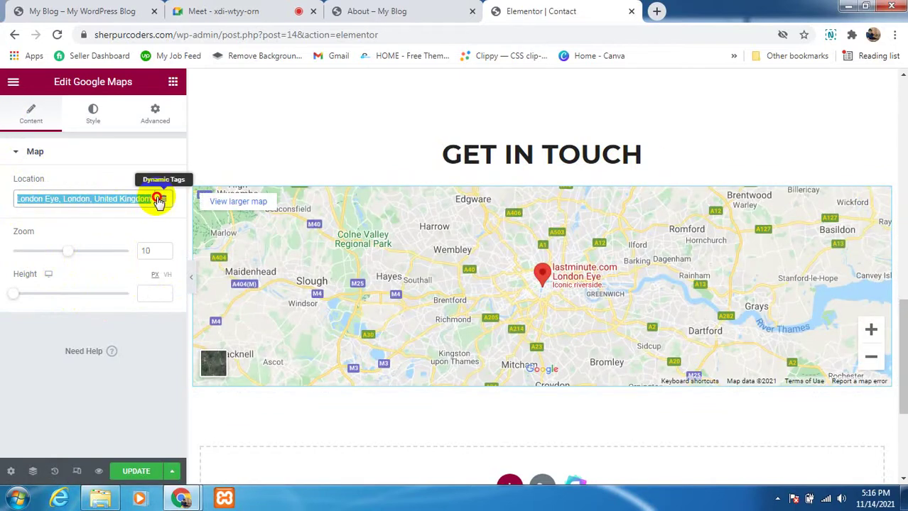
click(25, 199)
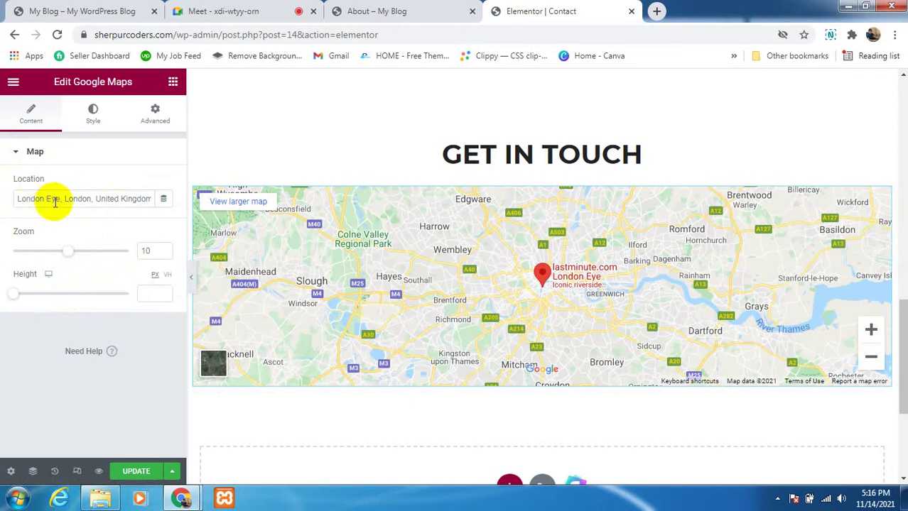
click(541, 285)
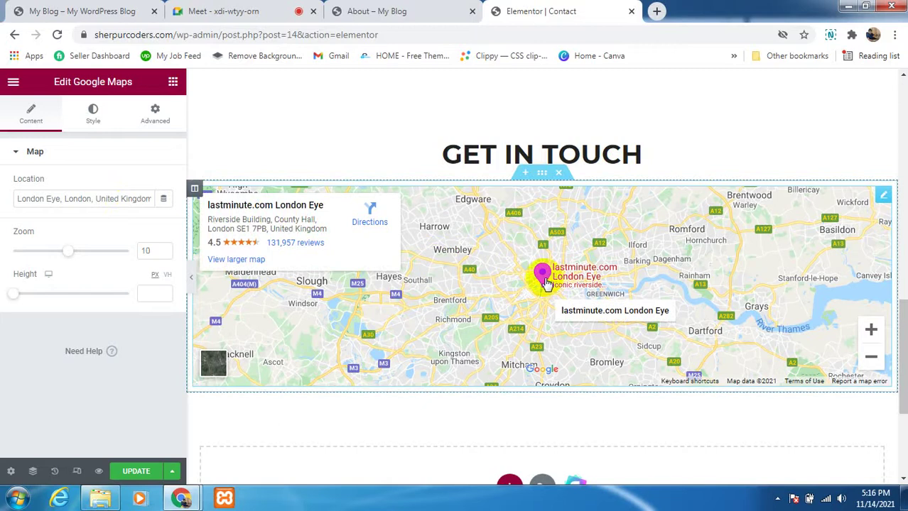
scroll(544, 284, up, 1)
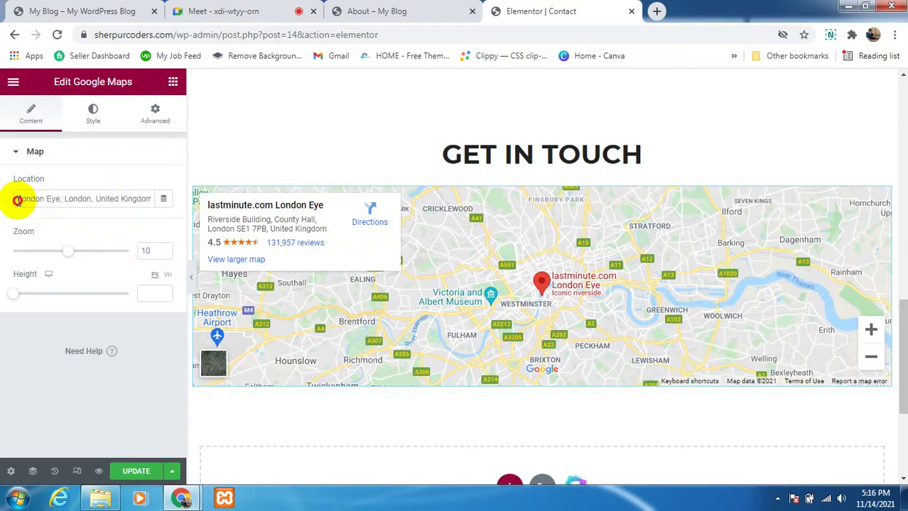
Step: Change the map's location from London Eye to 'dhaka'
drag(17, 200, 176, 197)
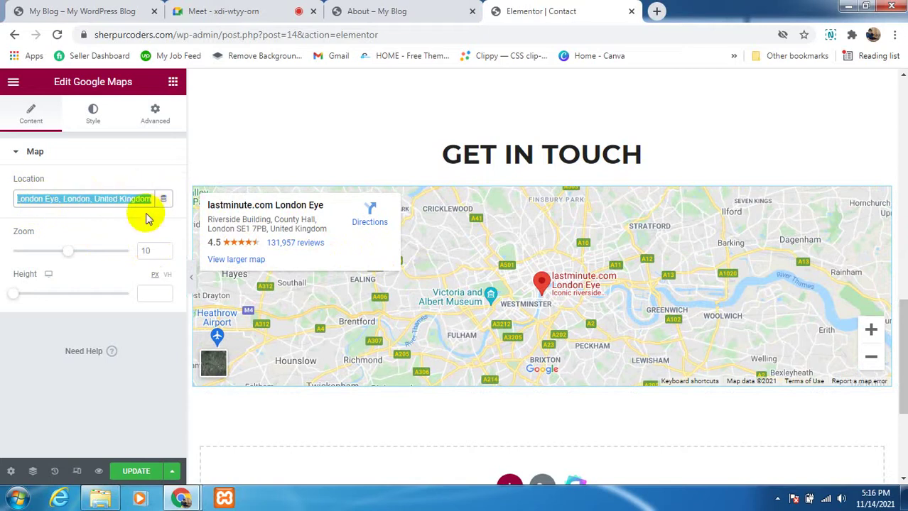
key(BackSpace)
text(dhaka)
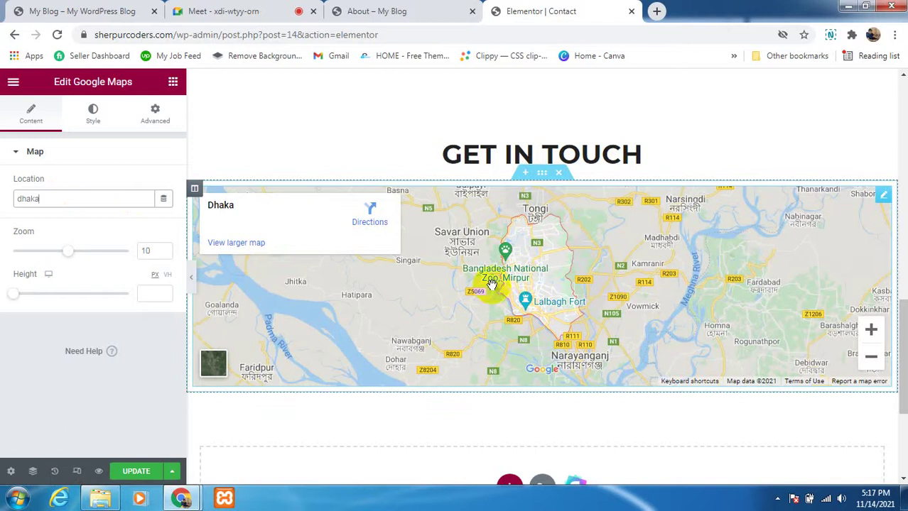
Step: Zoom around the Dhaka map and show Bangladesh National Parliament's place details
double_click(872, 331)
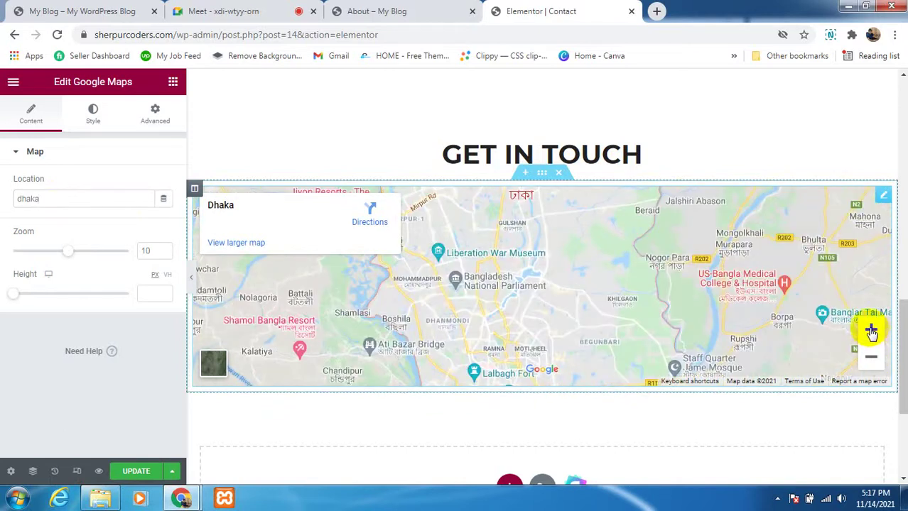
scroll(723, 301, down, 2)
scroll(723, 300, up, 2)
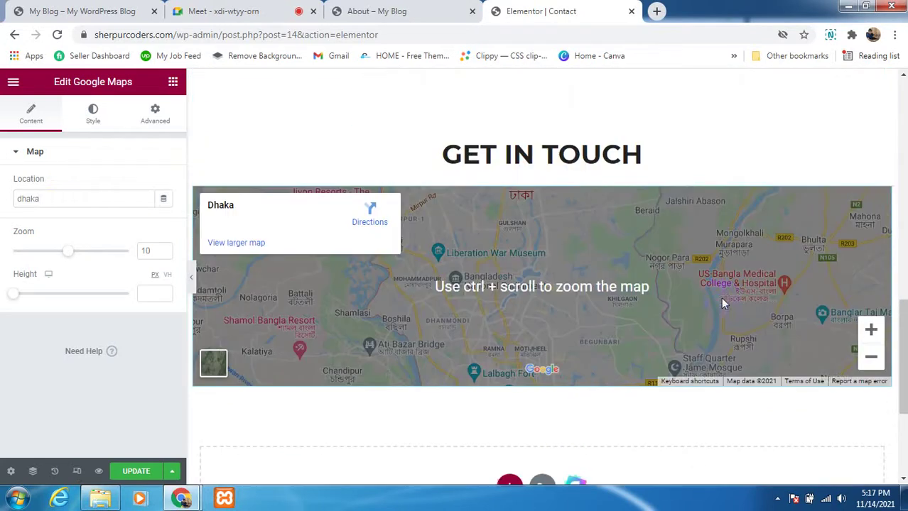
click(871, 357)
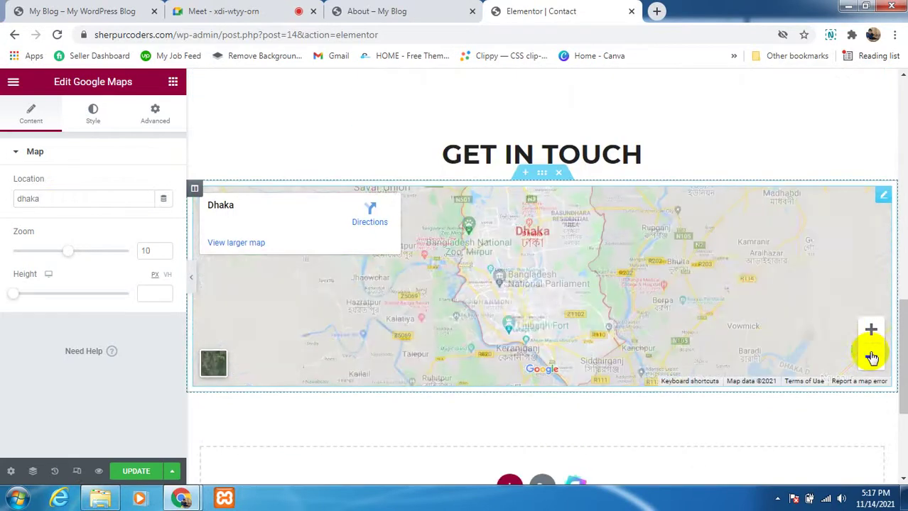
scroll(532, 302, up, 1)
scroll(533, 302, down, 1)
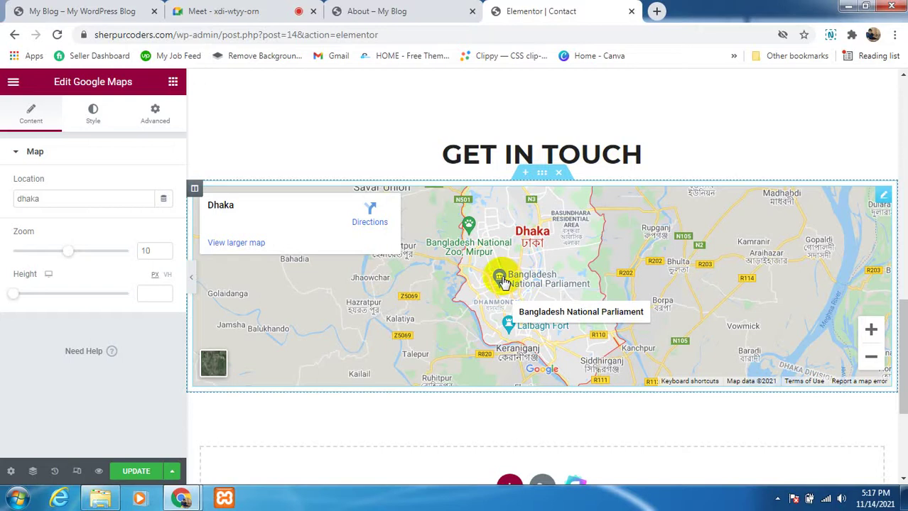
click(501, 279)
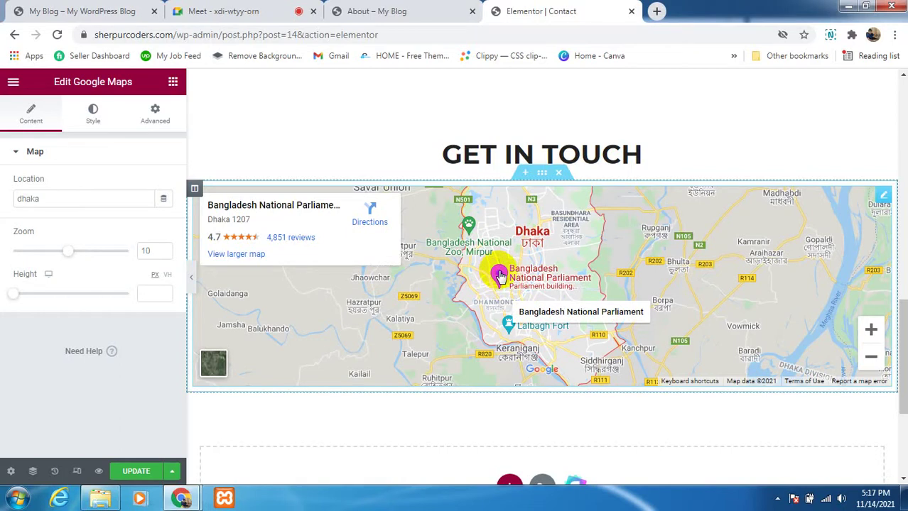
scroll(501, 277, up, 2)
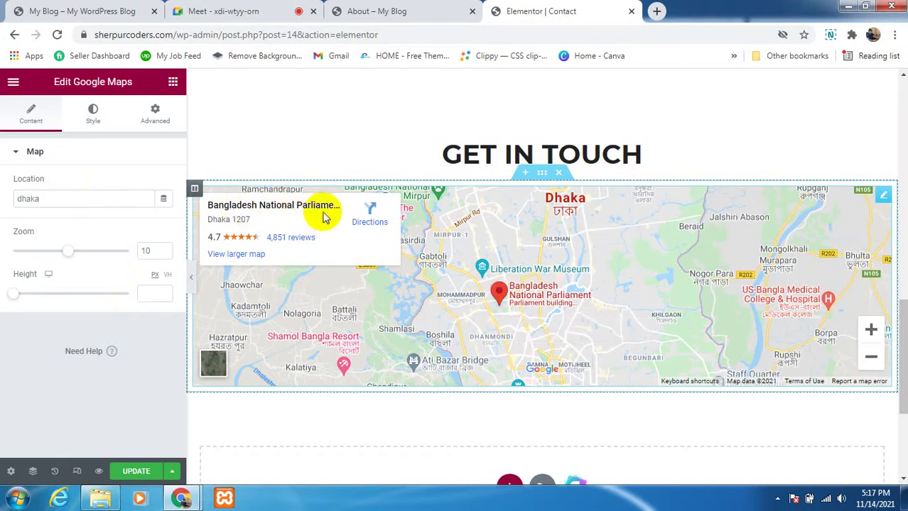
Step: Open directions to Bangladesh National Parliament, Dhaka in a new tab and check the destination field
right_click(360, 218)
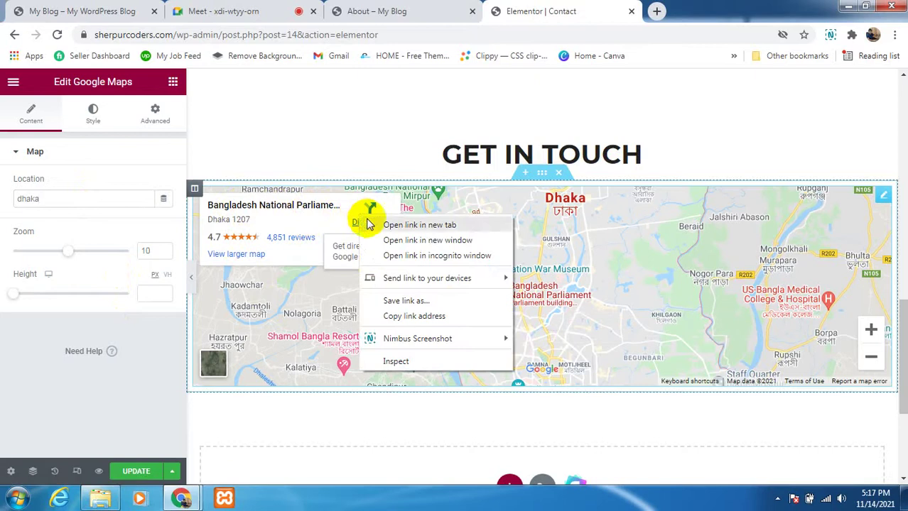
click(384, 223)
click(705, 14)
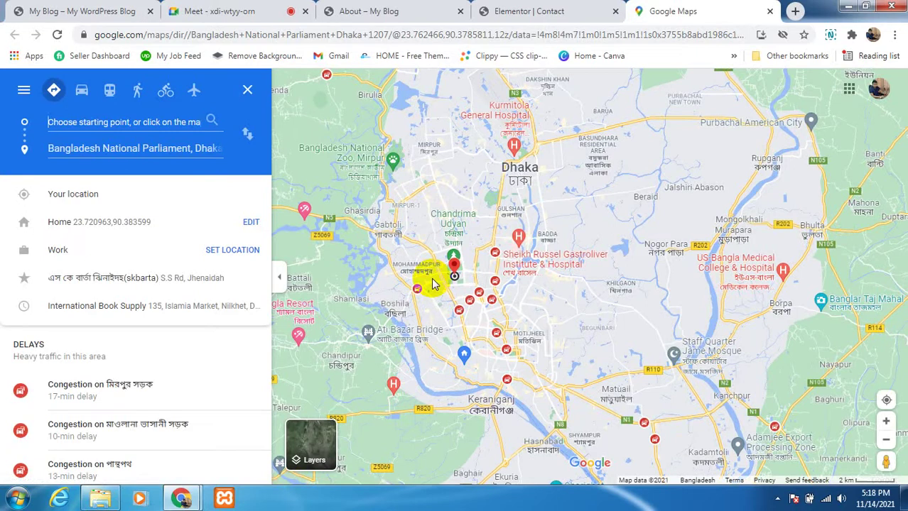
click(75, 147)
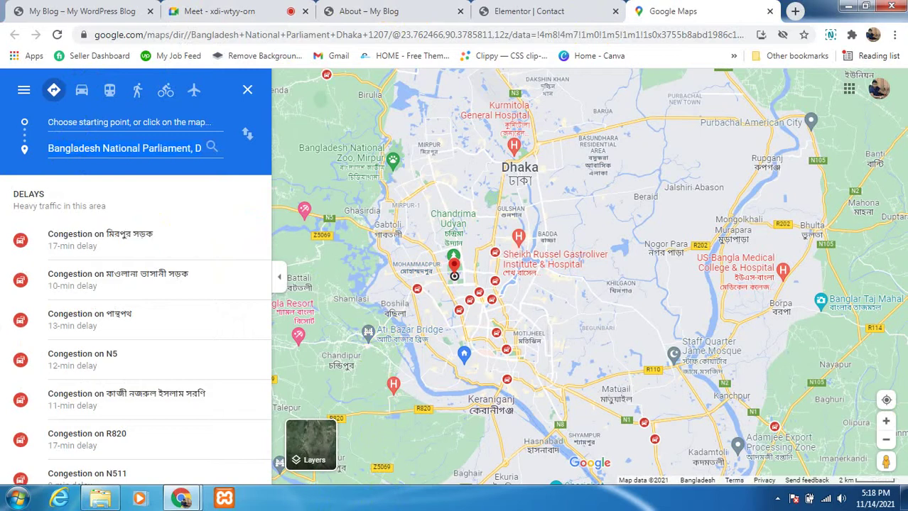
click(220, 11)
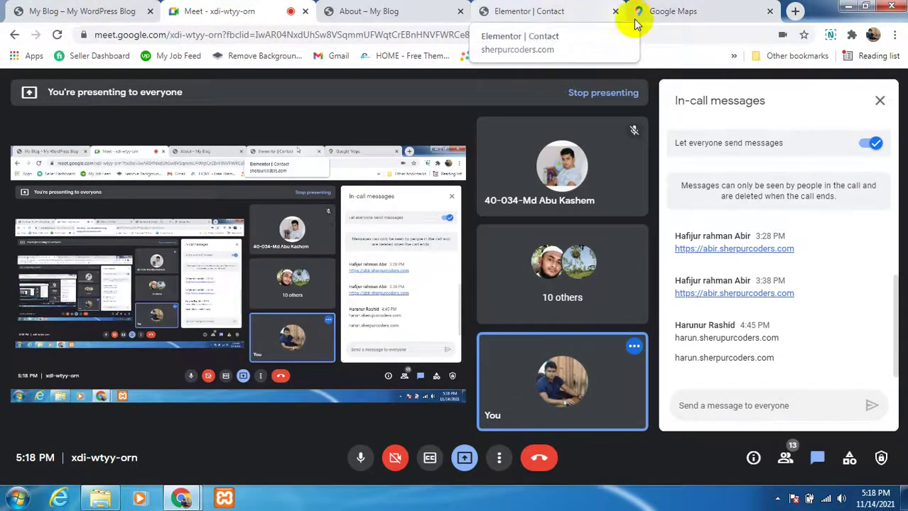
click(746, 8)
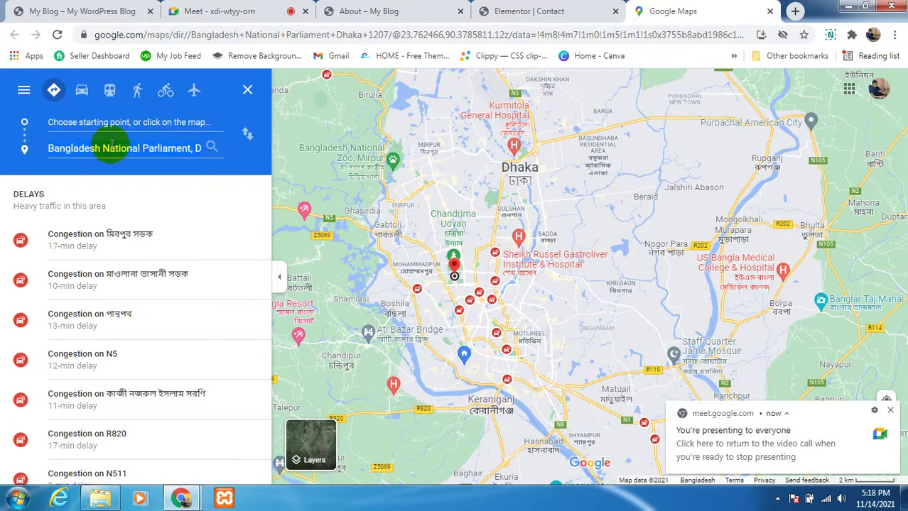
Step: Replace the map location 'dhaka' with 'Bangladesh National Parliament, Dhaka 1207' and update the page
click(501, 14)
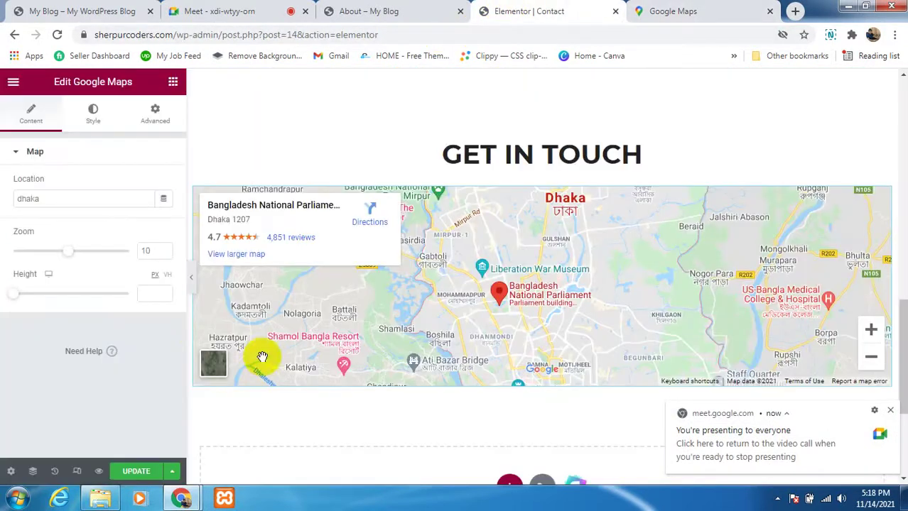
drag(42, 198, 16, 198)
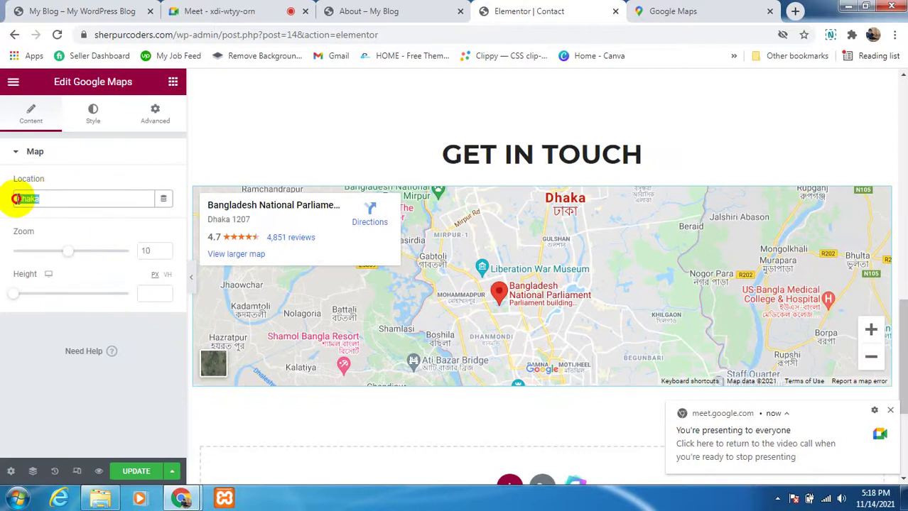
text(Bangladesh National Parliament, Dhaka 1207)
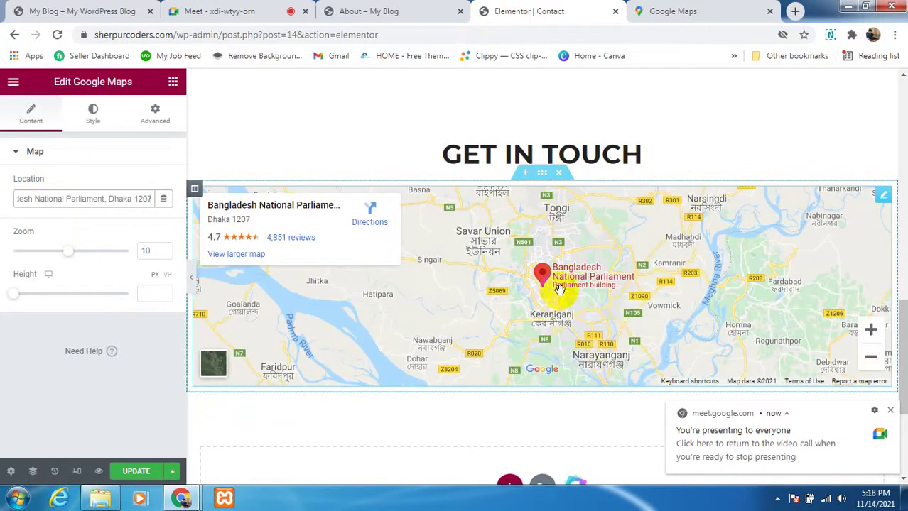
click(139, 472)
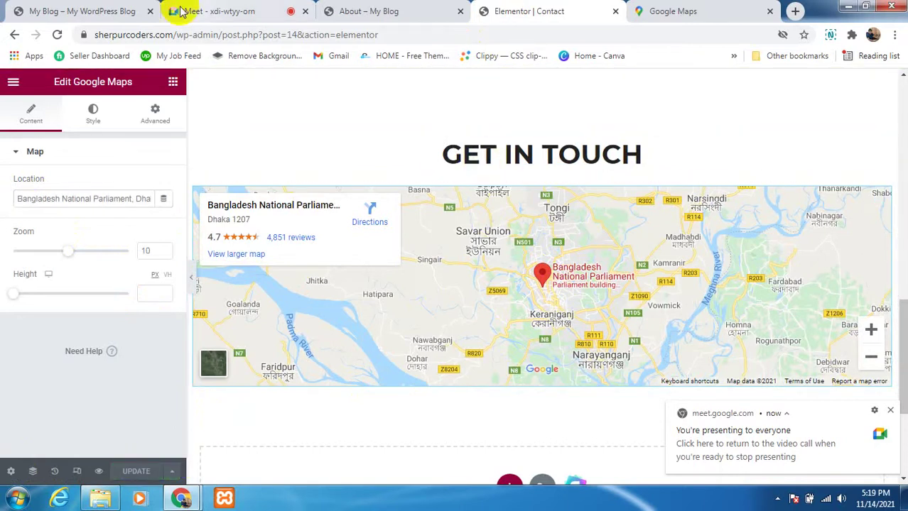
Step: In the Meet call, open the People panel to review the participants
click(203, 12)
mouse_move(545, 383)
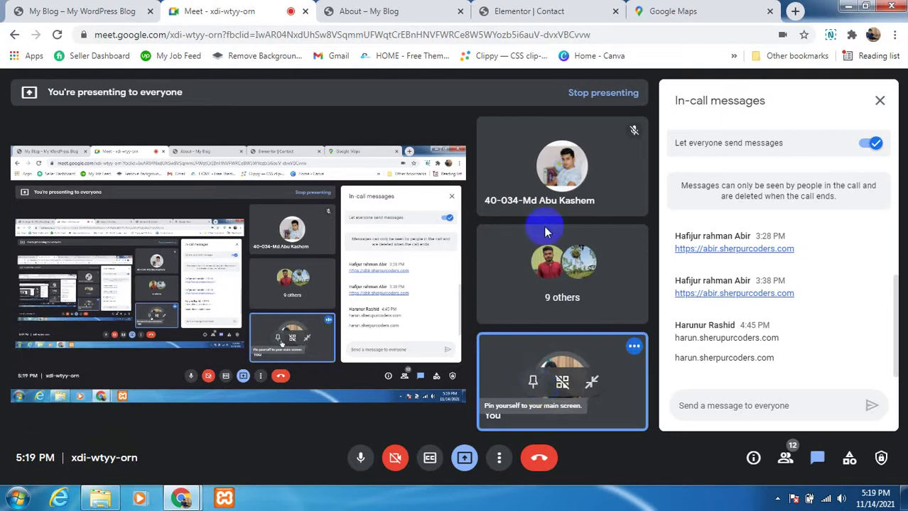
click(786, 460)
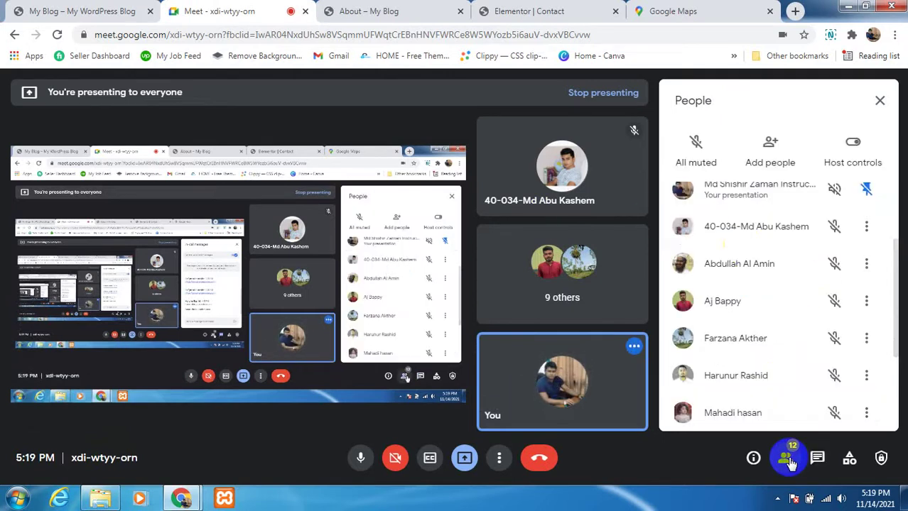
scroll(713, 321, down, 3)
scroll(719, 362, down, 1)
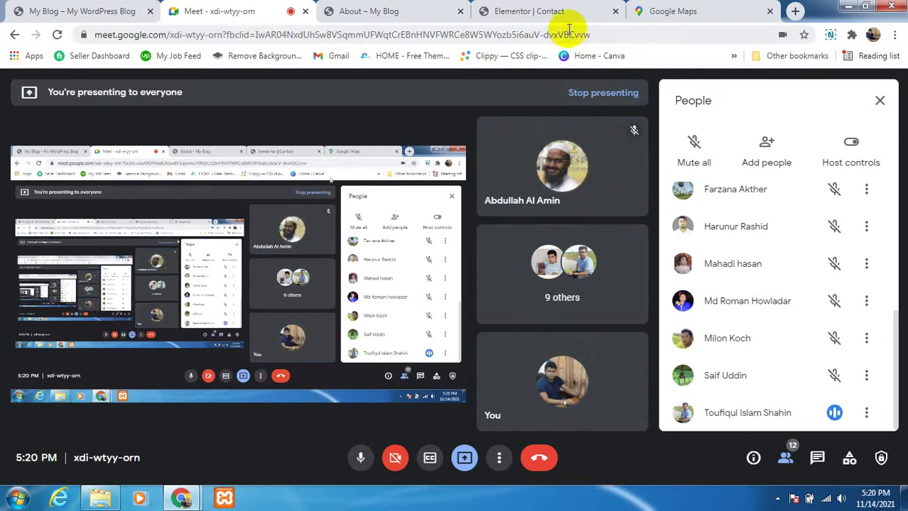
Step: Go through the Maps and Elementor tabs to the blog's About page
click(695, 13)
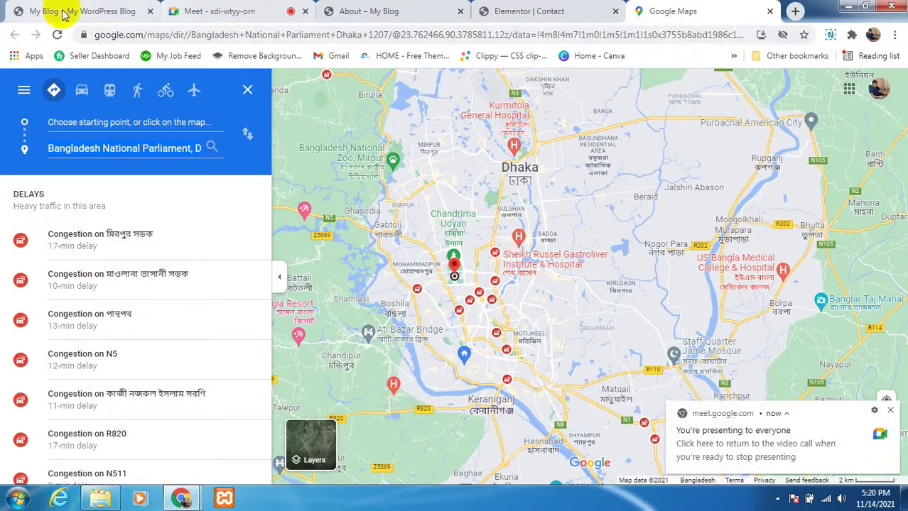
click(497, 12)
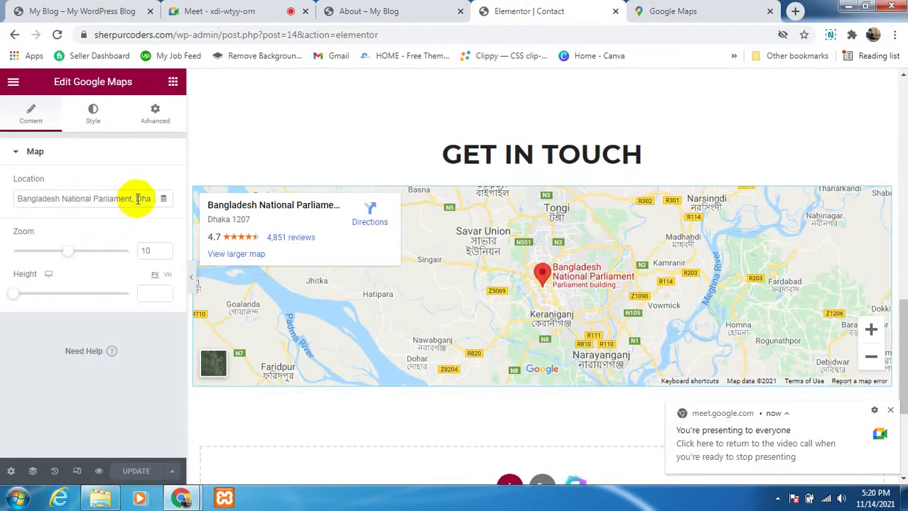
click(397, 9)
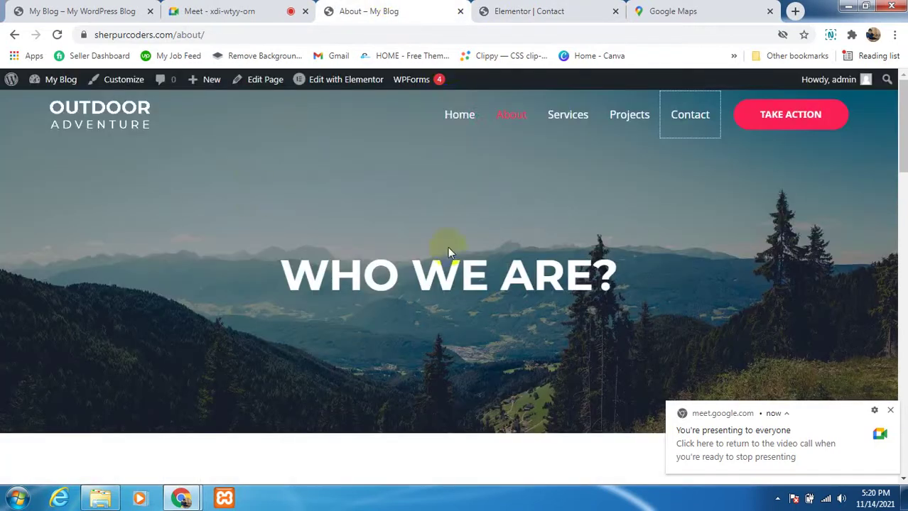
Step: Open the live Contact page from Home and verify the GET IN TOUCH map pins Bangladesh National Parliament
click(463, 127)
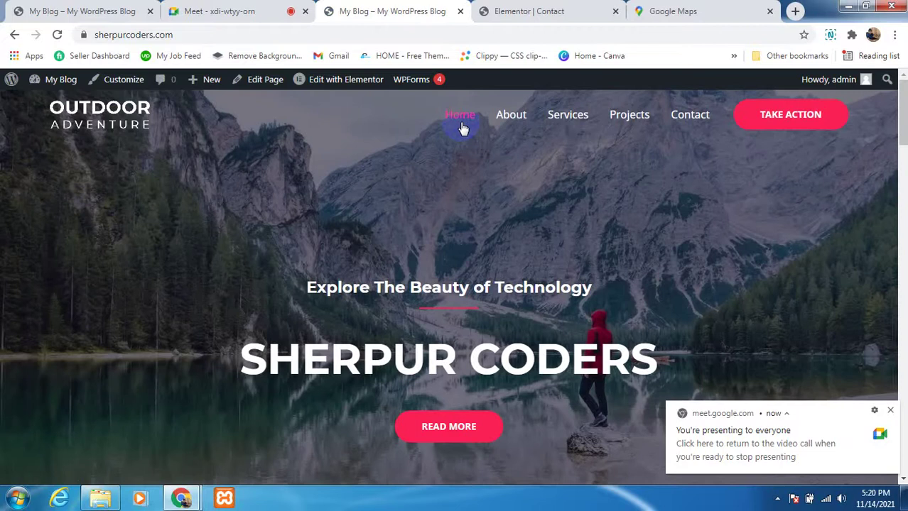
click(891, 411)
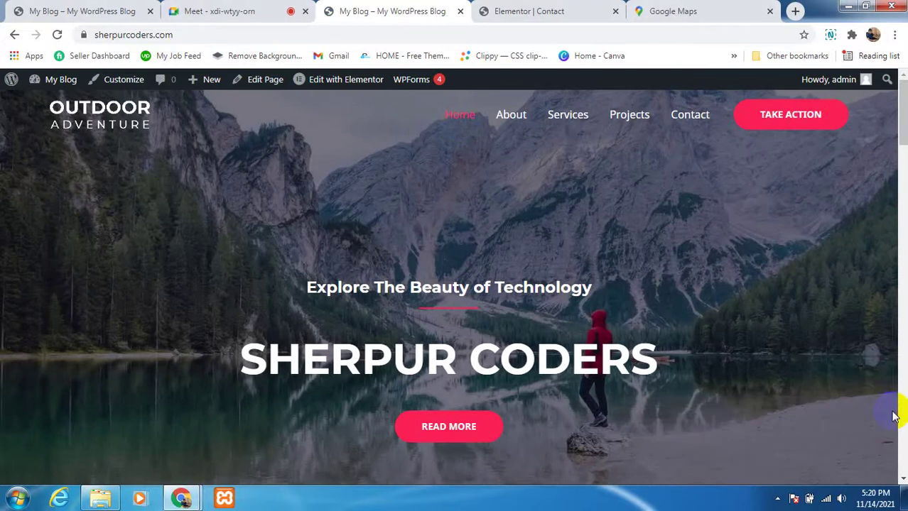
click(684, 119)
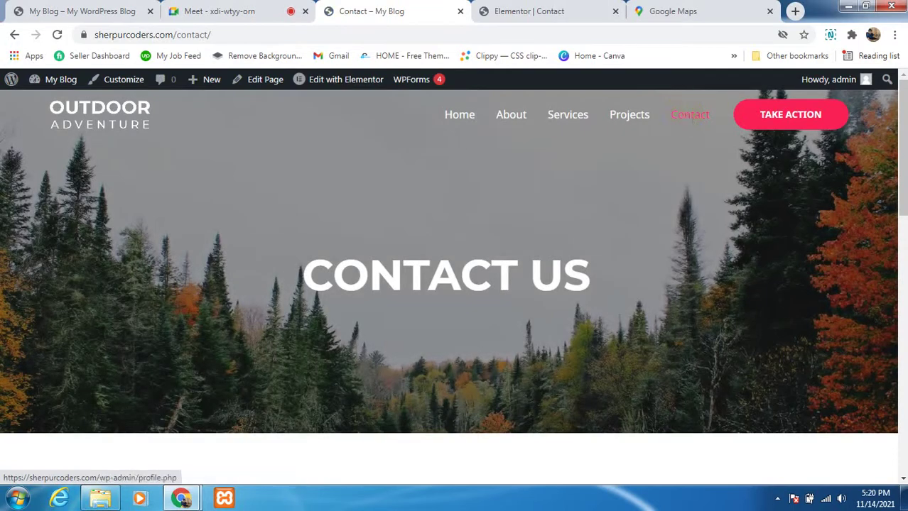
scroll(355, 253, down, 5)
scroll(370, 275, down, 5)
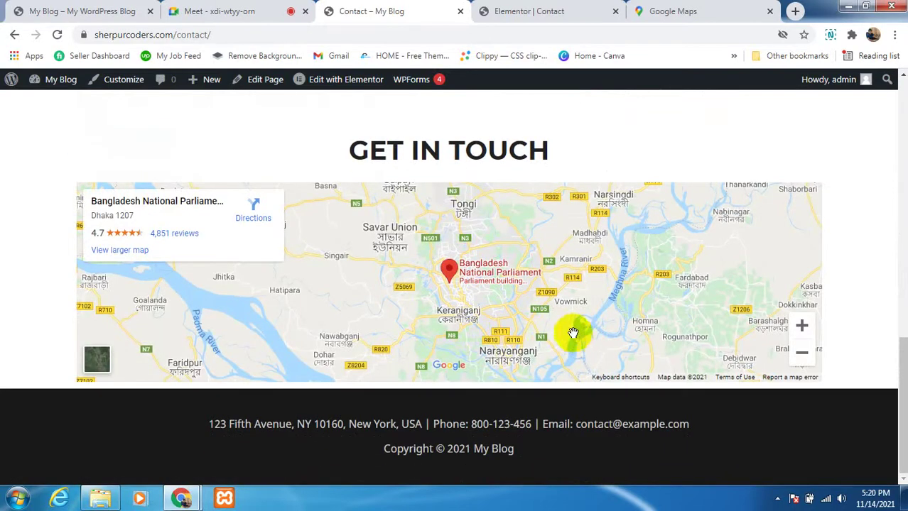
scroll(541, 326, up, 1)
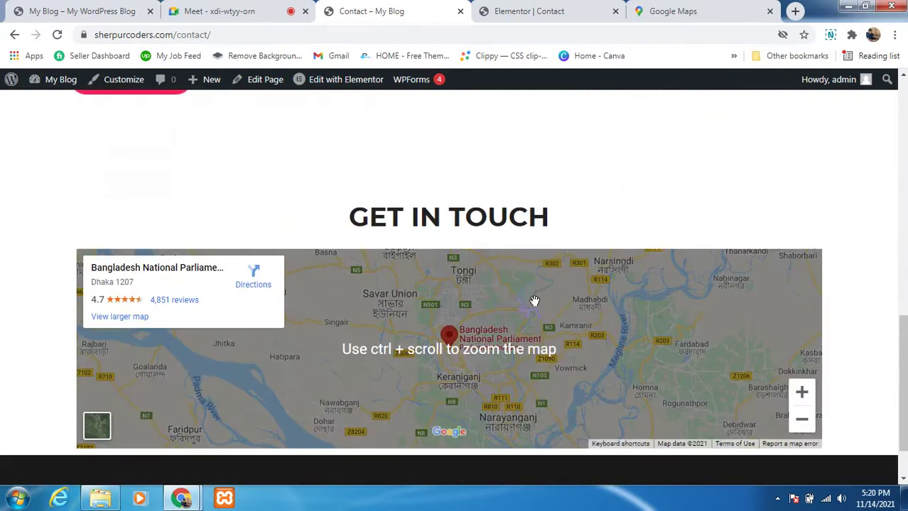
scroll(535, 302, down, 1)
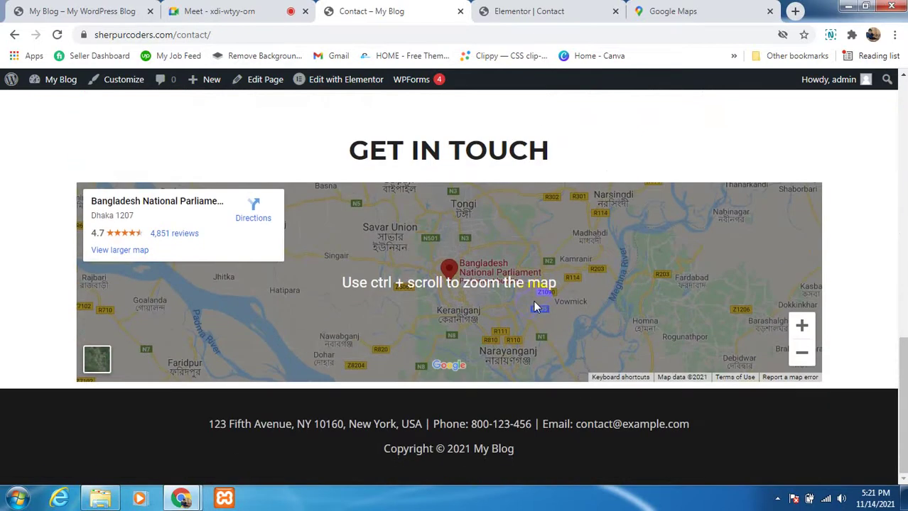
Step: Return to the Contact page editor and scroll through its layout
click(516, 14)
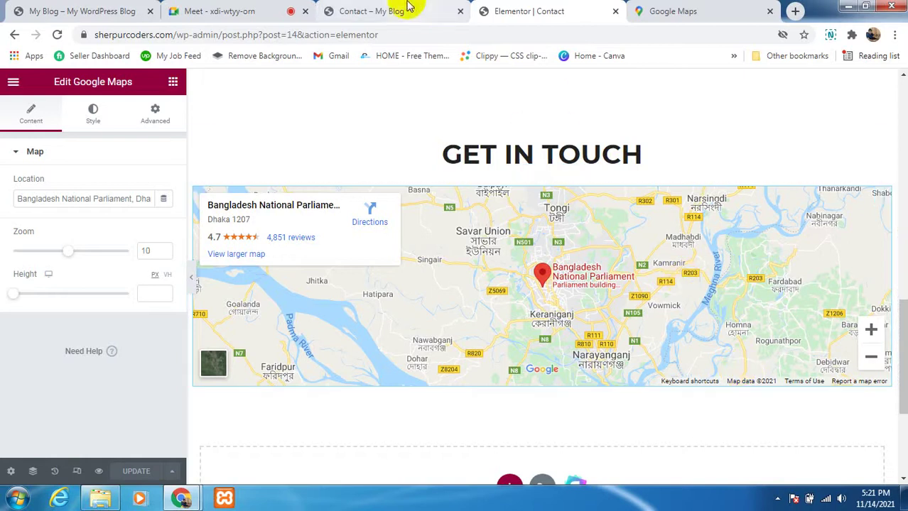
scroll(561, 318, down, 2)
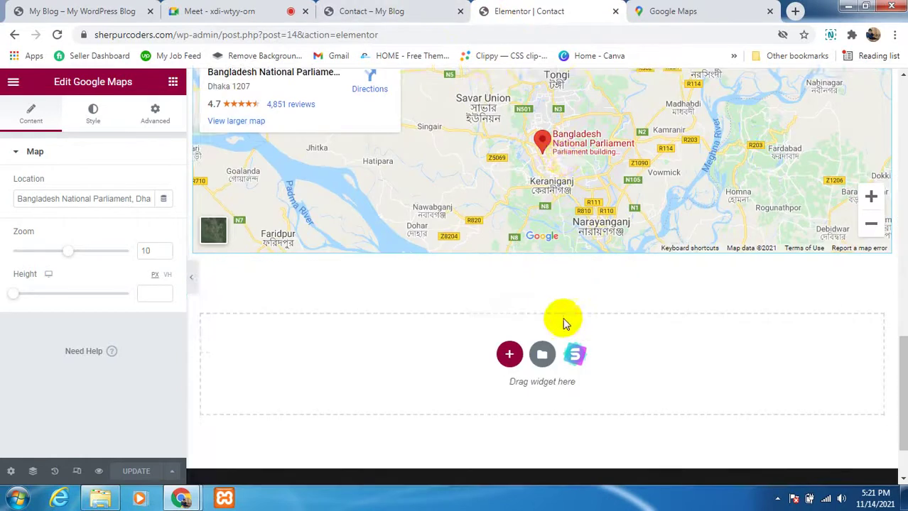
scroll(525, 276, up, 2)
scroll(526, 241, up, 6)
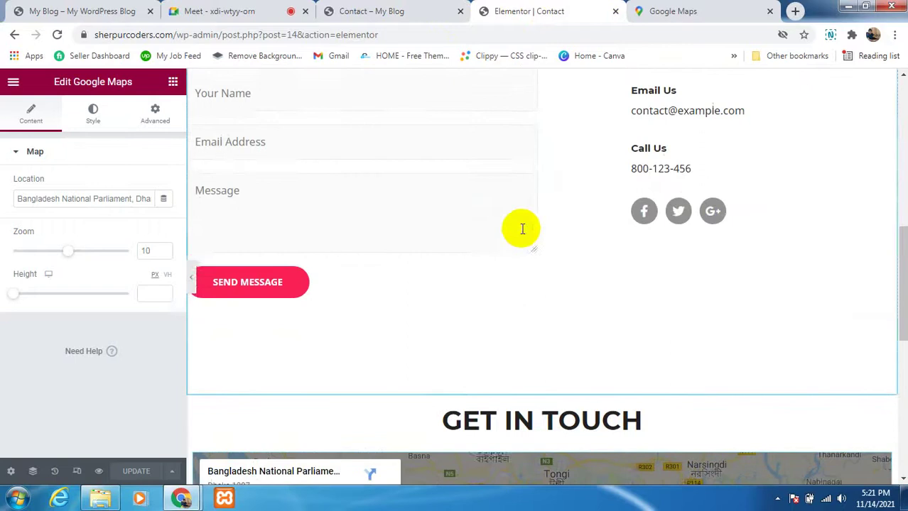
scroll(666, 274, up, 5)
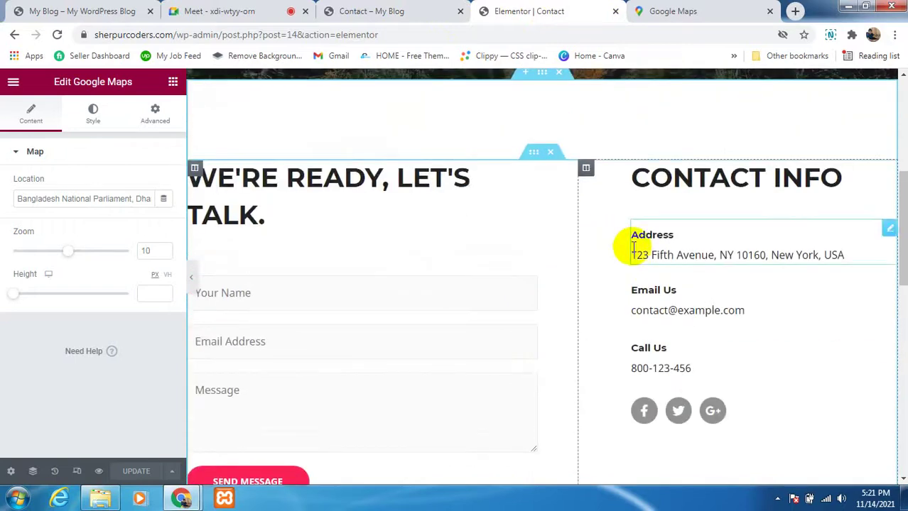
scroll(607, 244, up, 1)
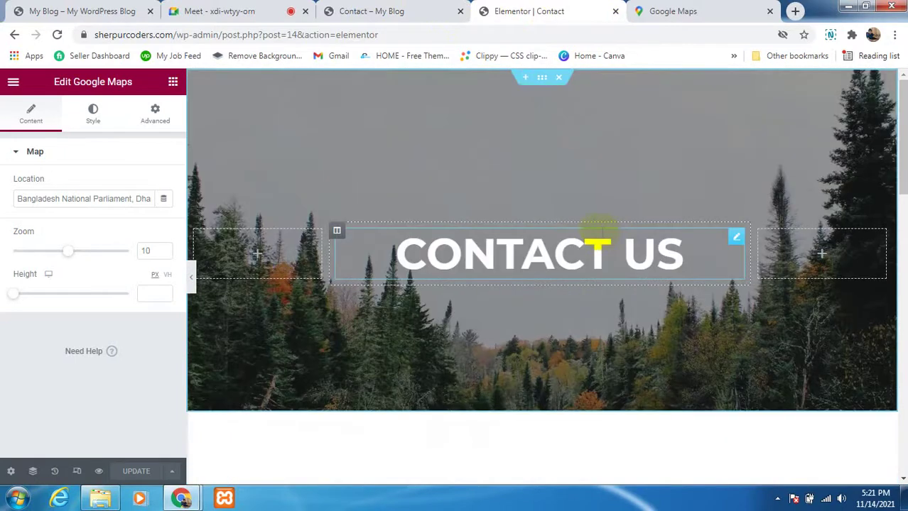
scroll(566, 241, down, 5)
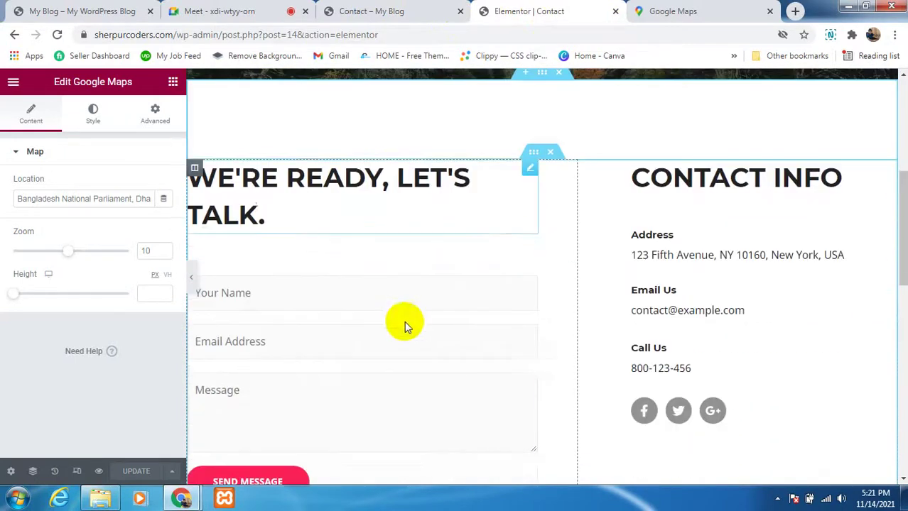
Step: Check the form's [wpforms id="5"] shortcode and the Bangladesh National Parliament map, then view the live blog
click(531, 257)
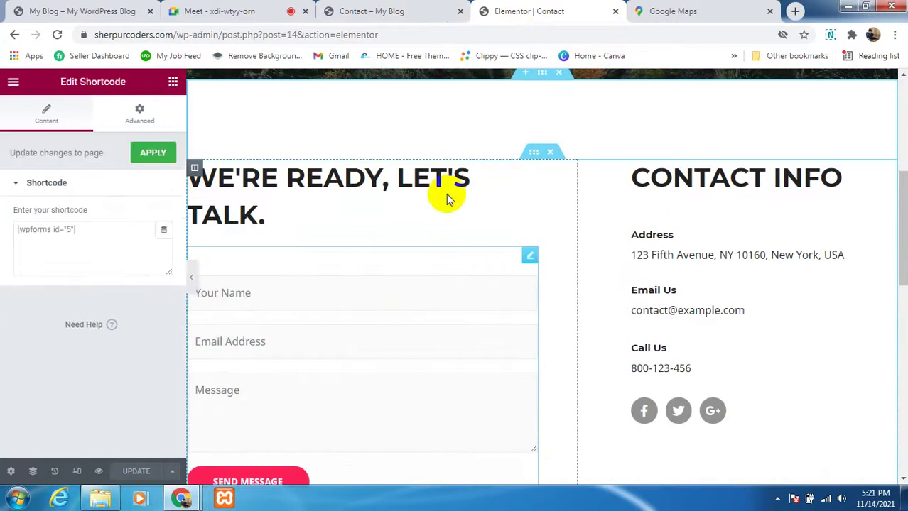
scroll(431, 347, down, 5)
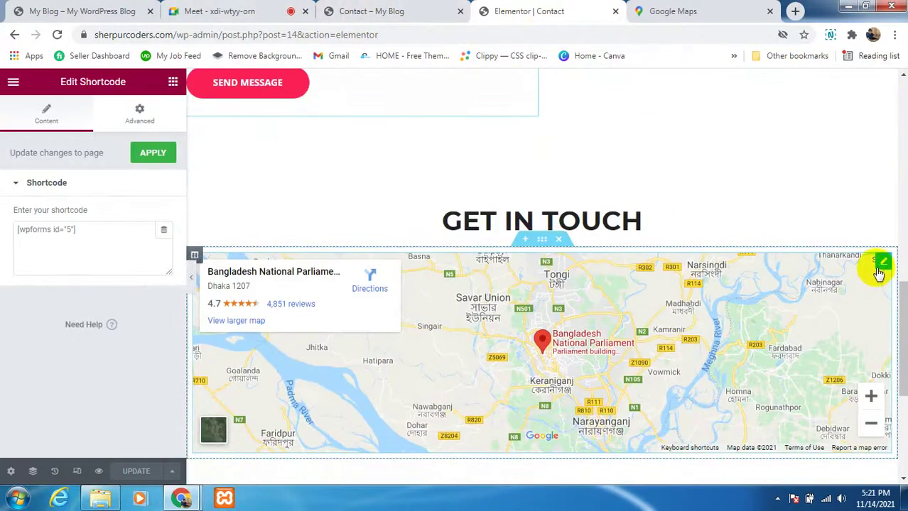
click(881, 268)
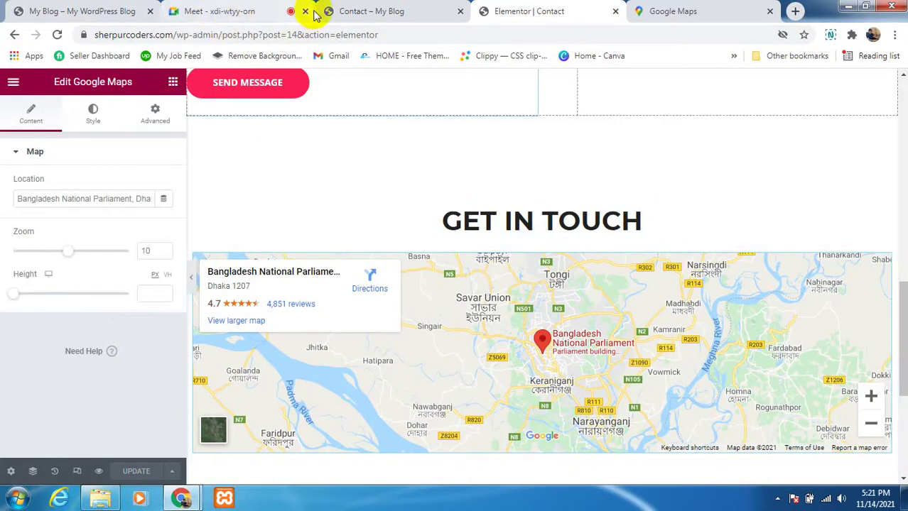
scroll(482, 241, up, 5)
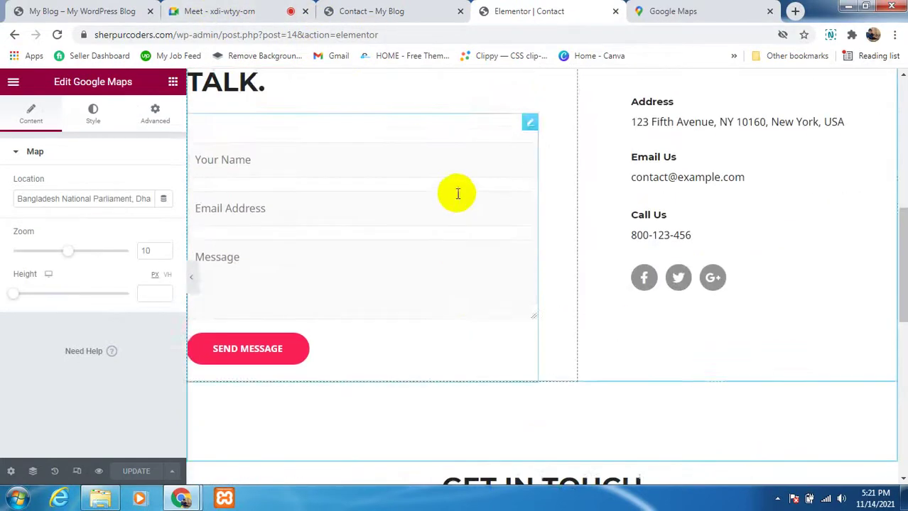
click(529, 190)
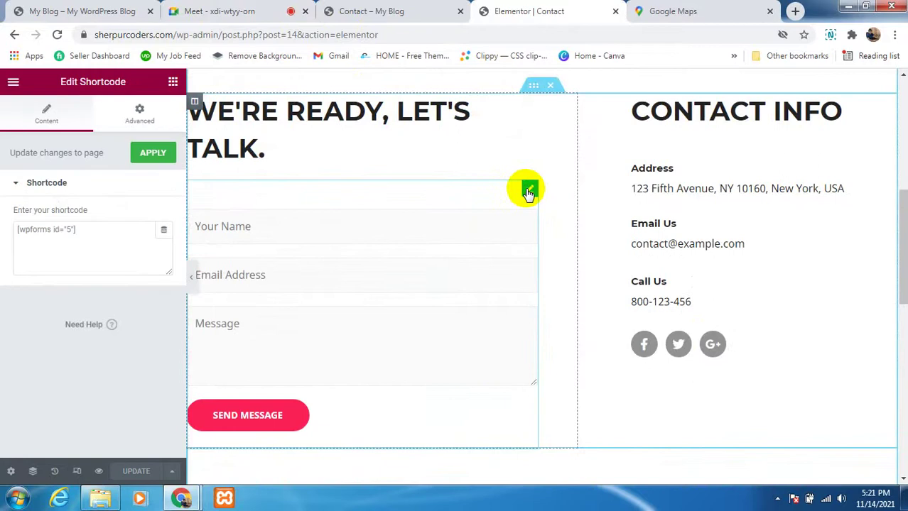
click(121, 11)
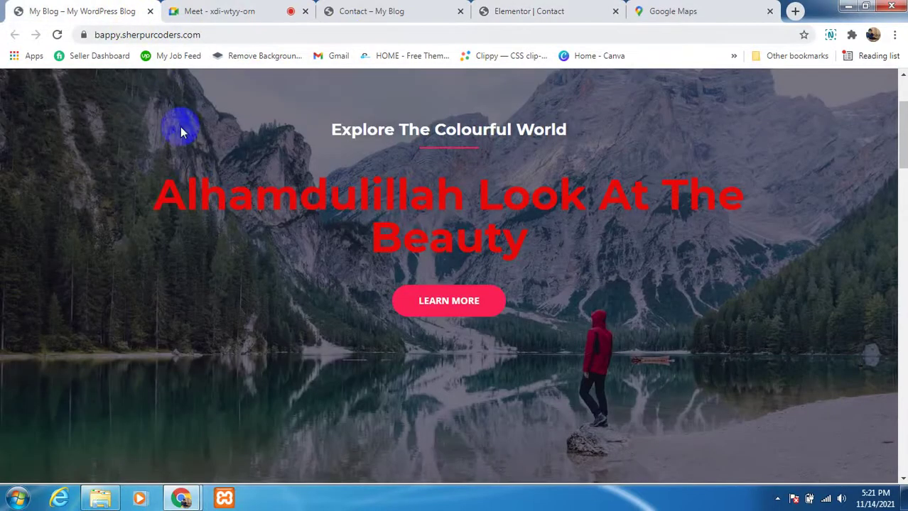
Step: From the published Contact page, go to the WordPress admin Dashboard
click(373, 16)
mouse_move(40, 95)
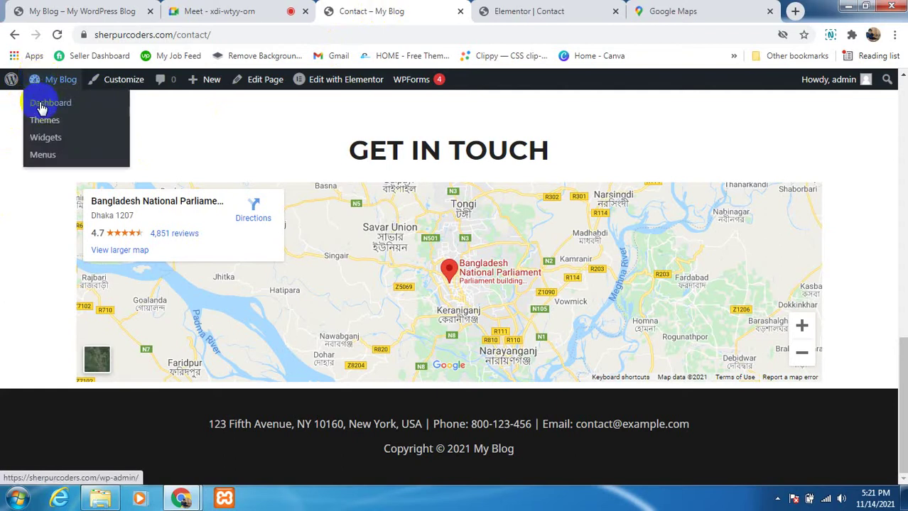
click(41, 105)
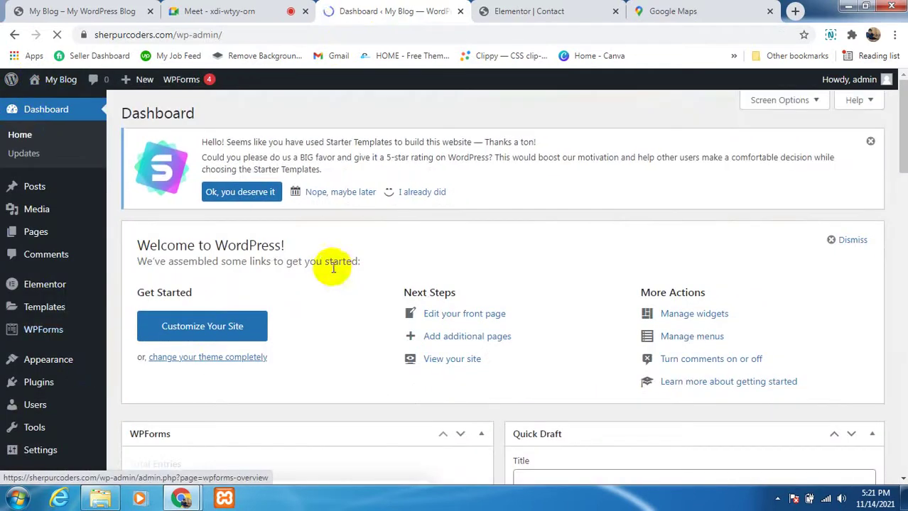
Step: Open the WPForms Entries page in a new browser tab
mouse_move(66, 339)
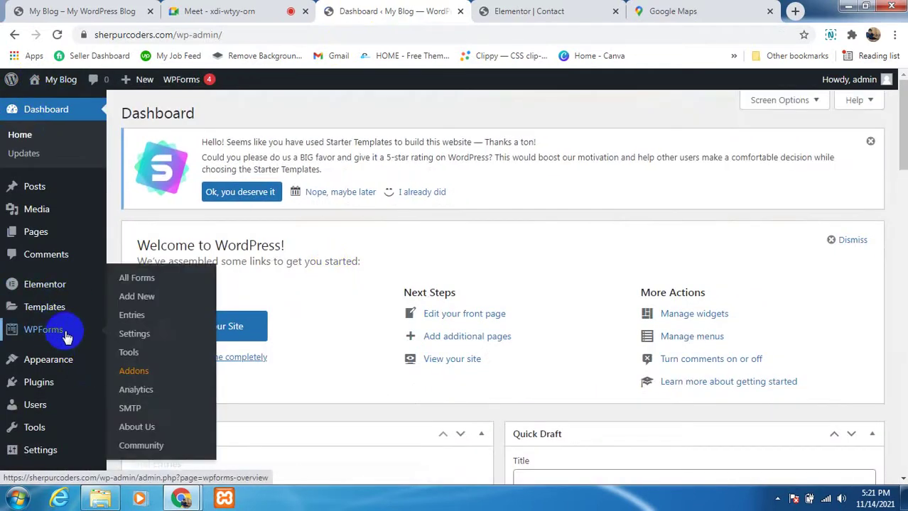
right_click(141, 321)
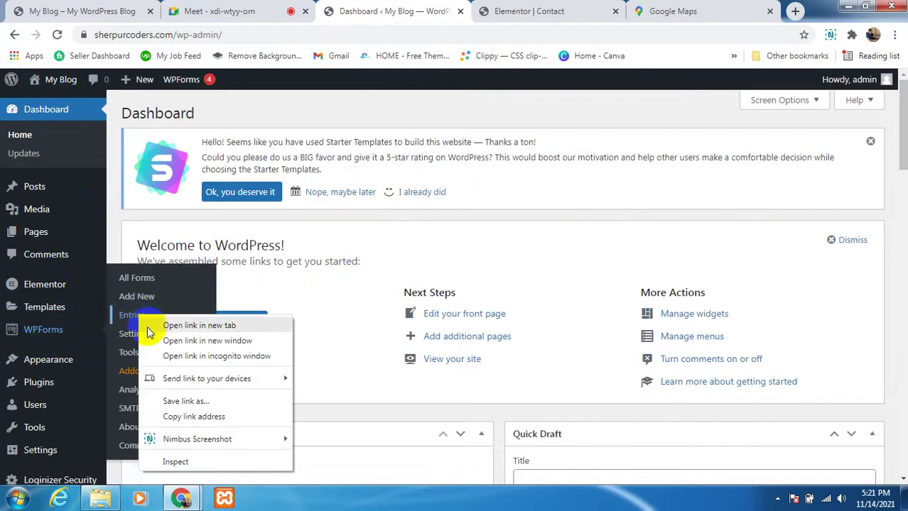
click(150, 326)
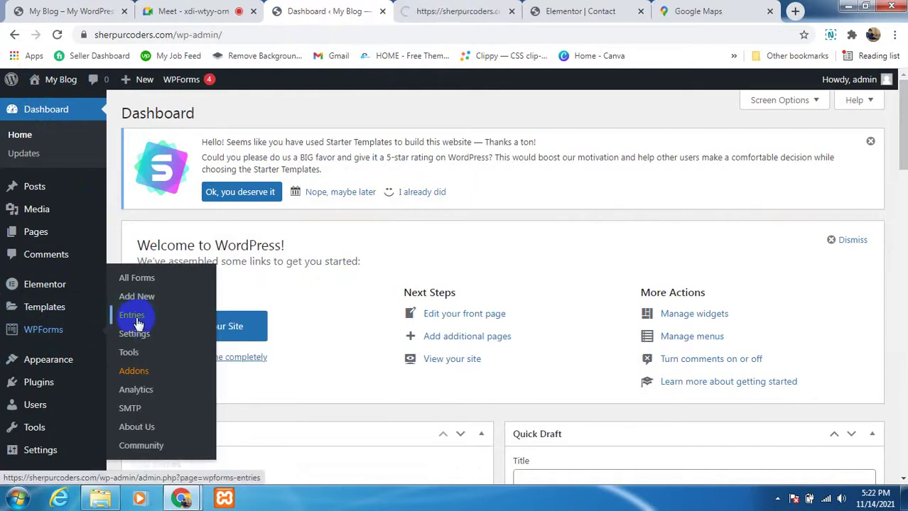
Step: Read the WPForms Entries page noting entries need Pro, and close the 'You're using WPForms Lite' banner
click(467, 16)
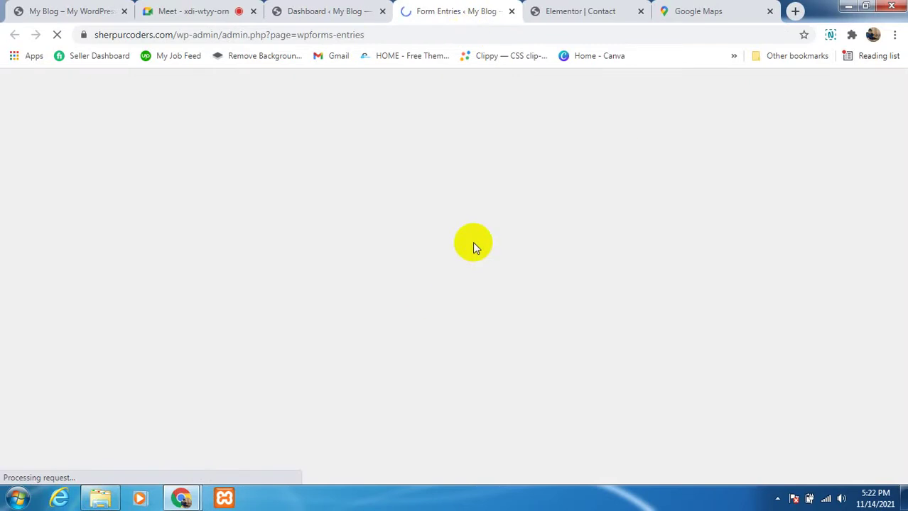
scroll(517, 303, down, 1)
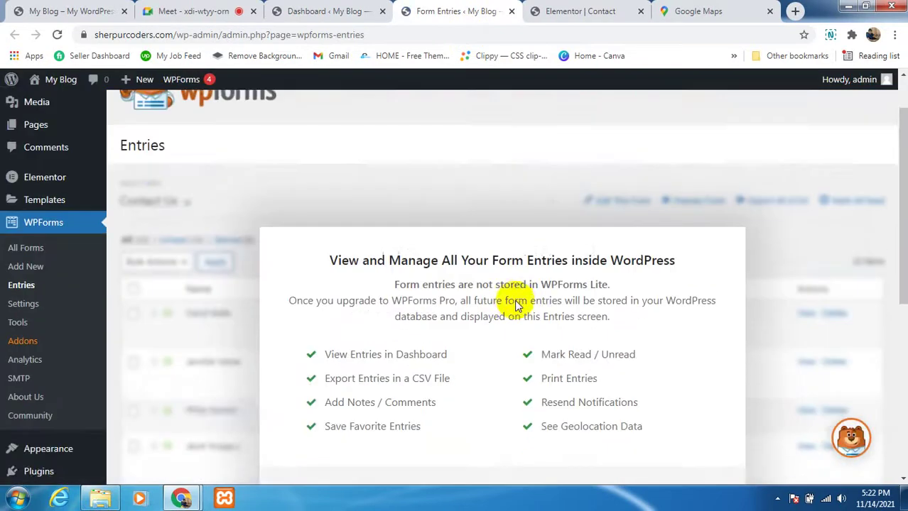
scroll(517, 303, down, 2)
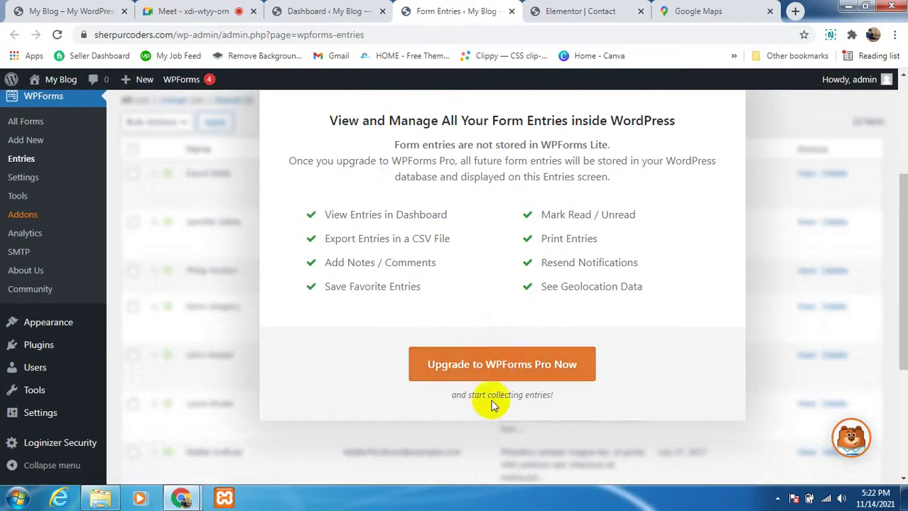
scroll(492, 401, up, 1)
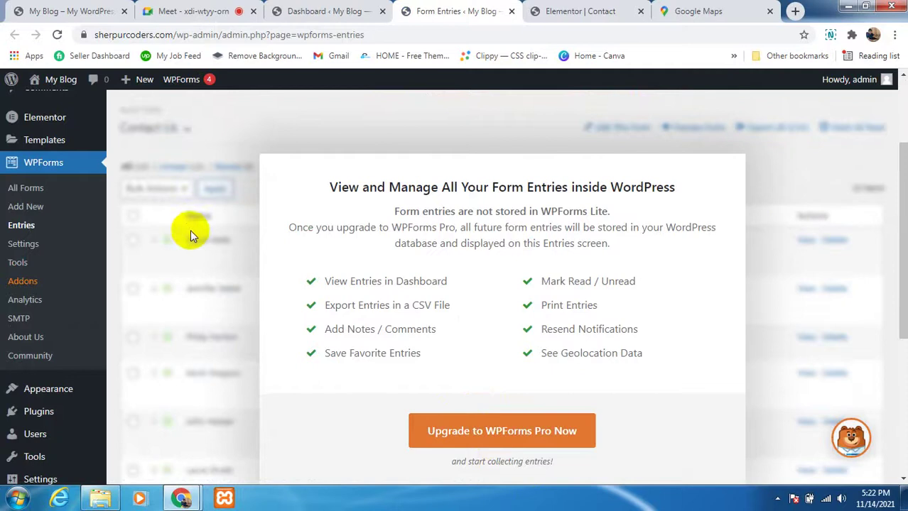
scroll(190, 229, up, 1)
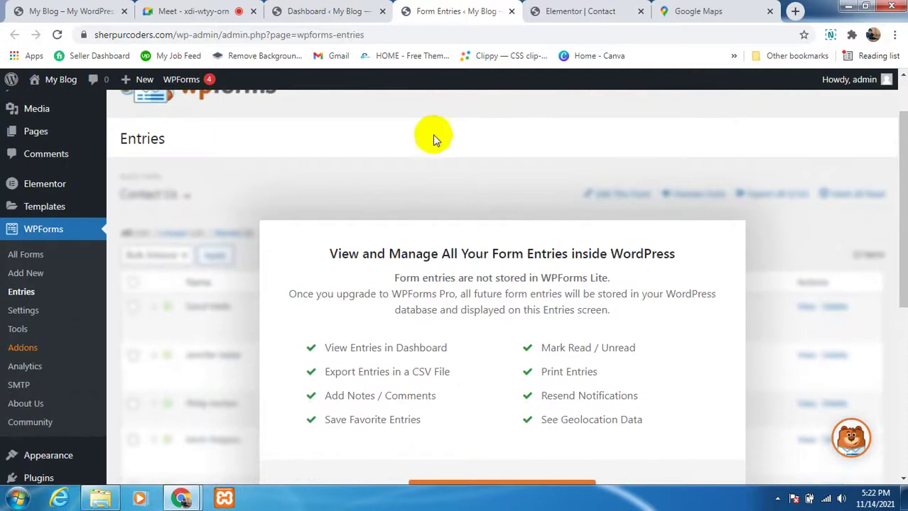
scroll(378, 339, down, 2)
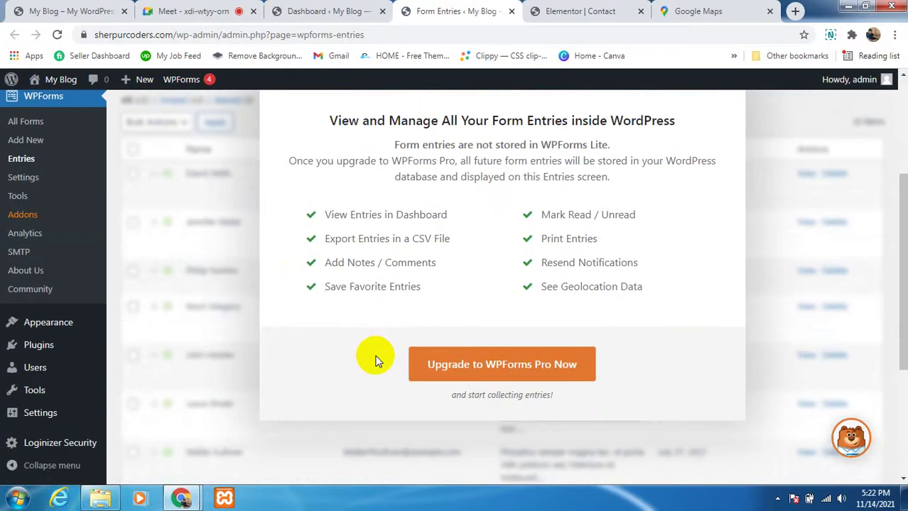
scroll(368, 338, up, 1)
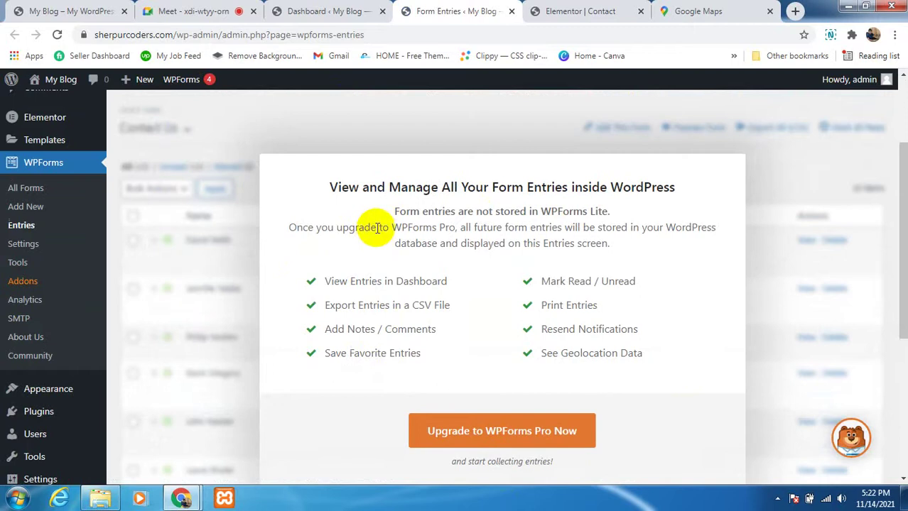
scroll(572, 350, up, 1)
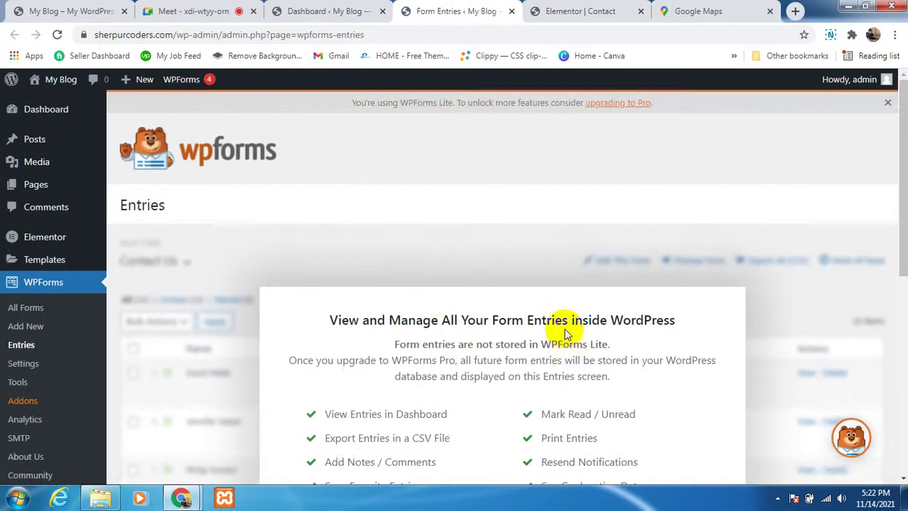
click(888, 104)
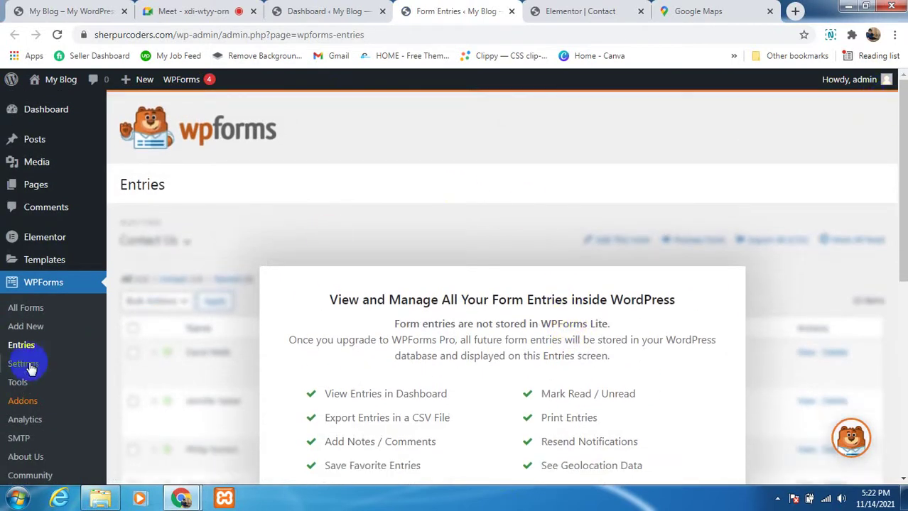
scroll(41, 268, down, 1)
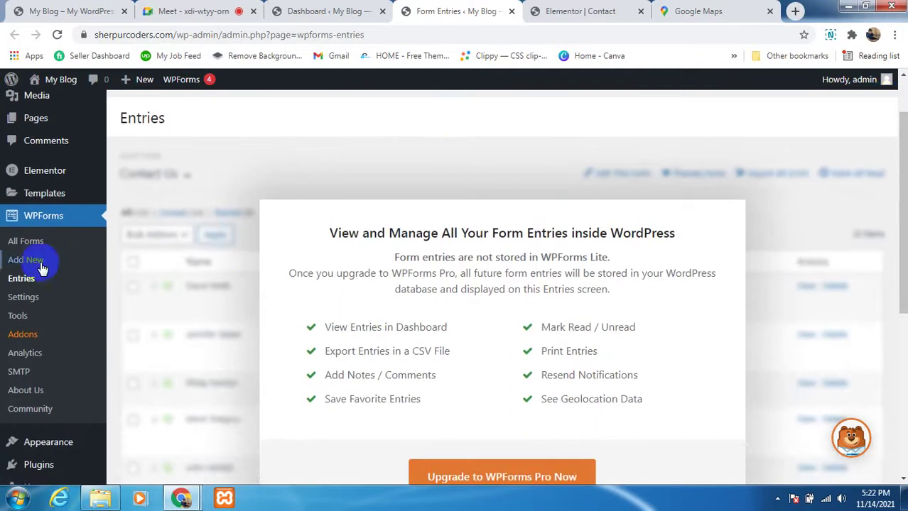
Step: Open the WPForms Forms Overview listing the single Contact Form with shortcode [wpforms id="5"]
click(62, 222)
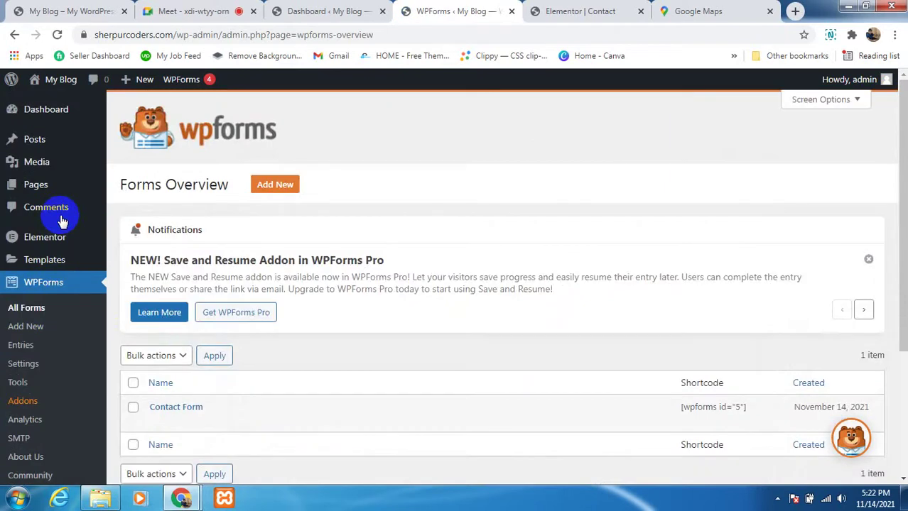
scroll(294, 231, down, 2)
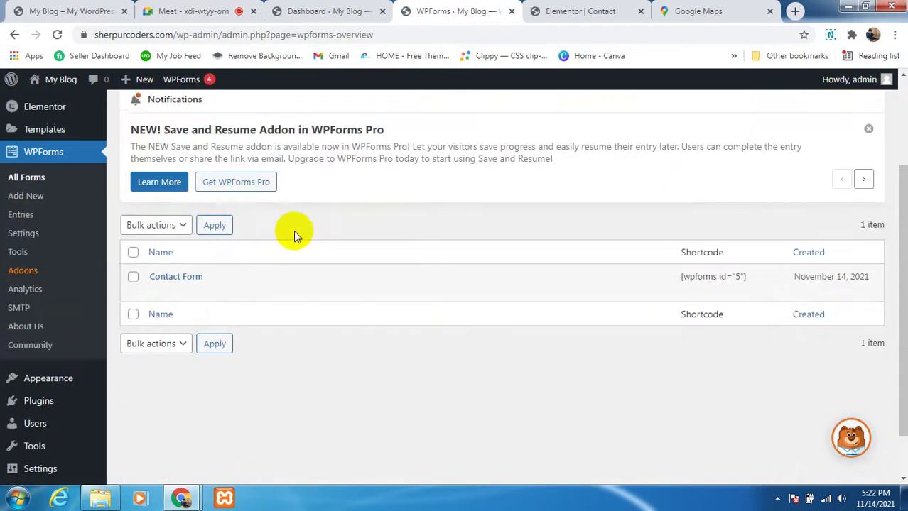
scroll(428, 193, up, 1)
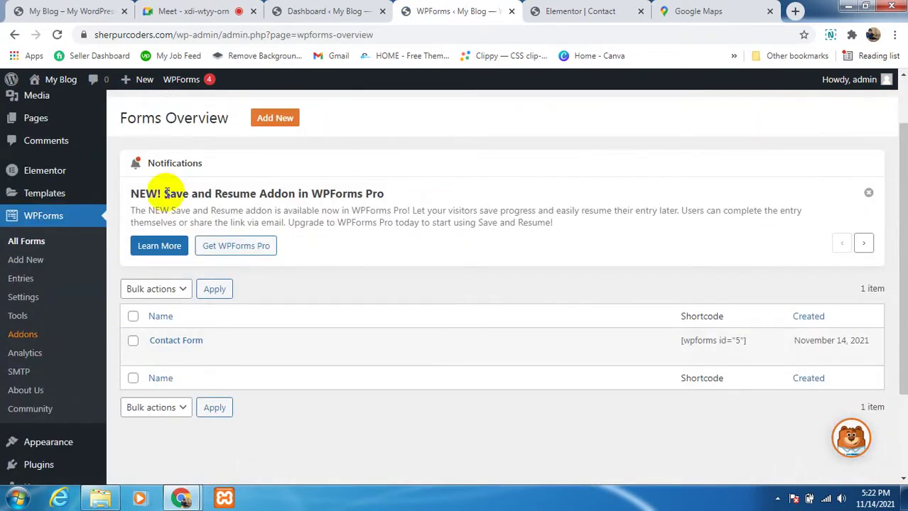
scroll(312, 229, up, 1)
scroll(326, 206, up, 1)
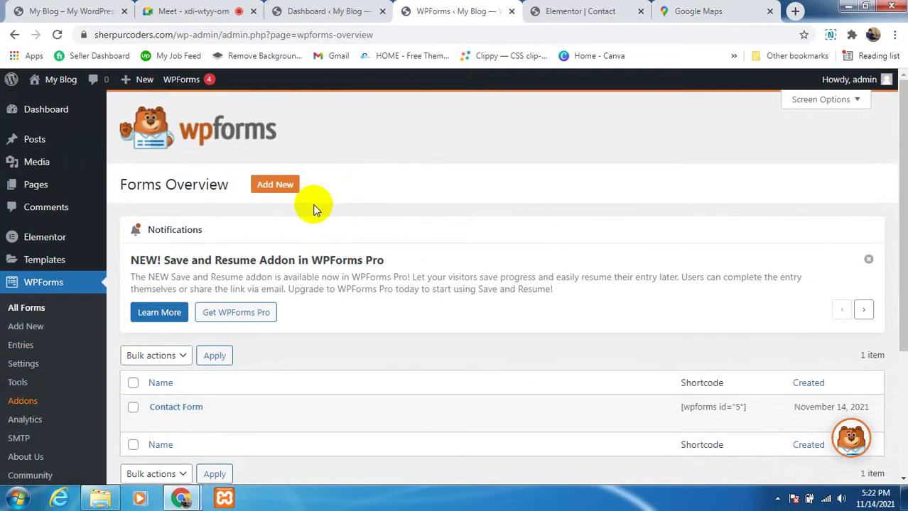
scroll(192, 382, down, 1)
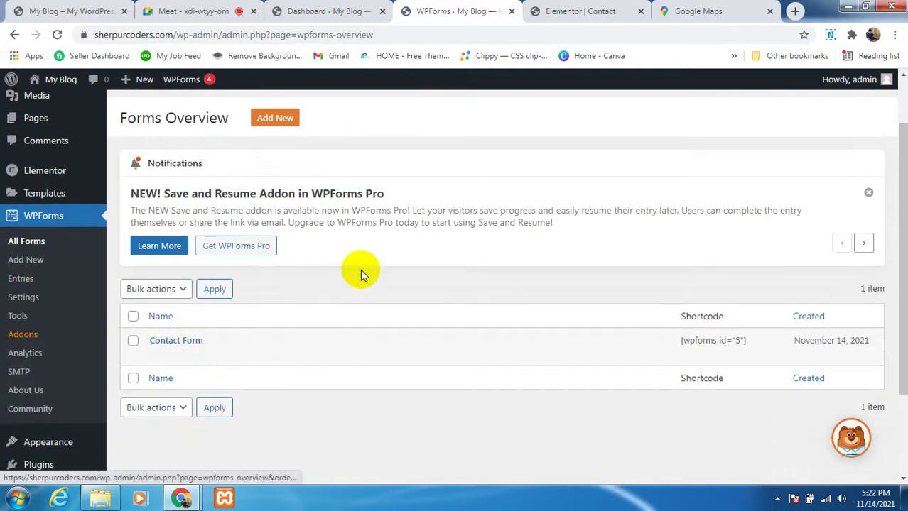
scroll(361, 270, up, 1)
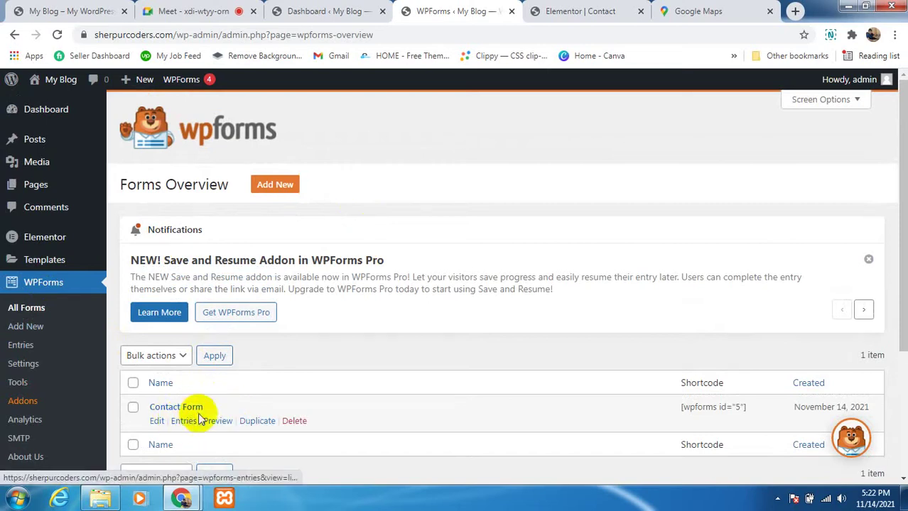
scroll(242, 352, down, 1)
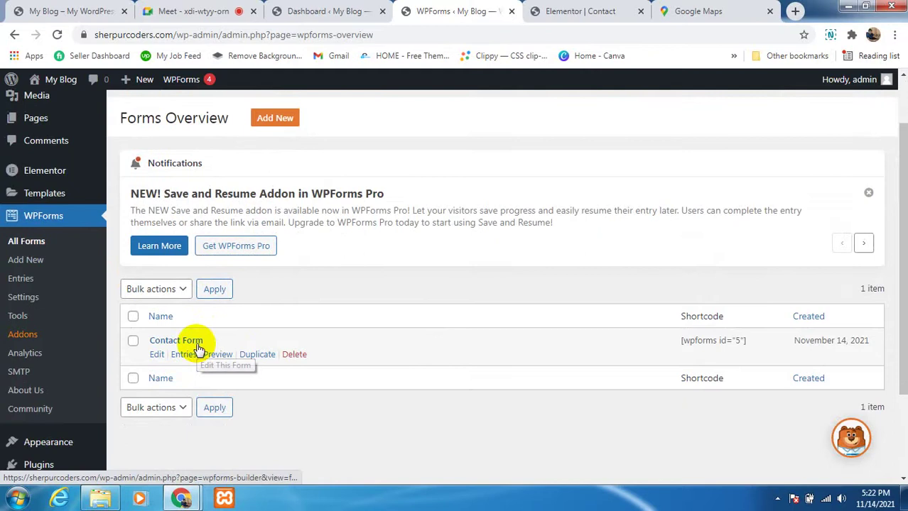
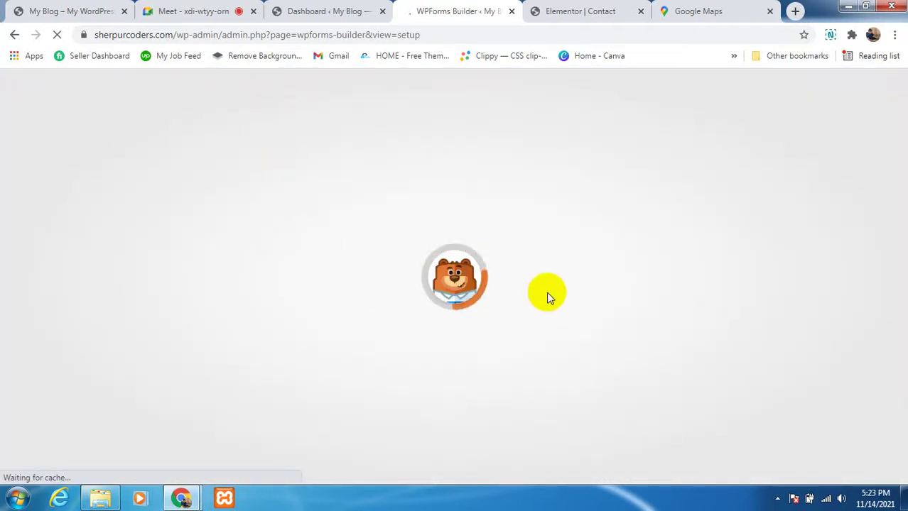
Step: Choose the Blank Form template and type 'Customer' as the new form's name
scroll(267, 355, down, 1)
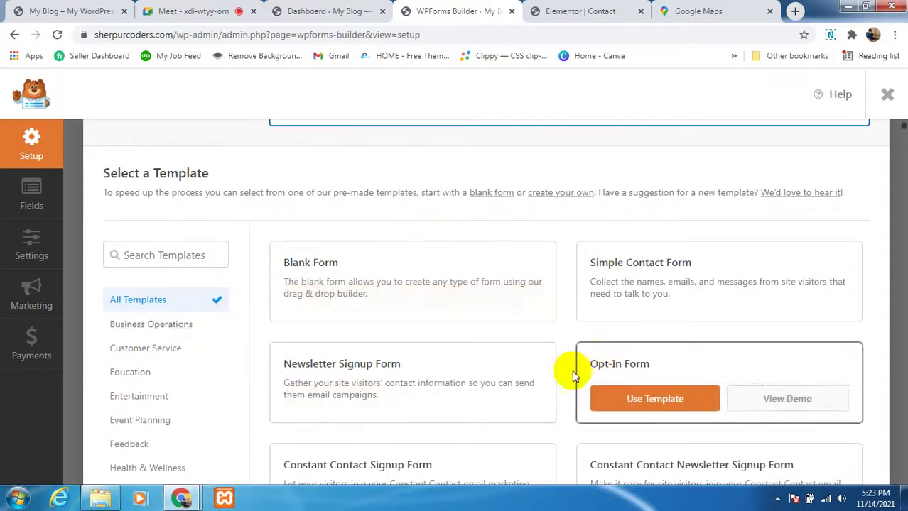
scroll(492, 395, down, 1)
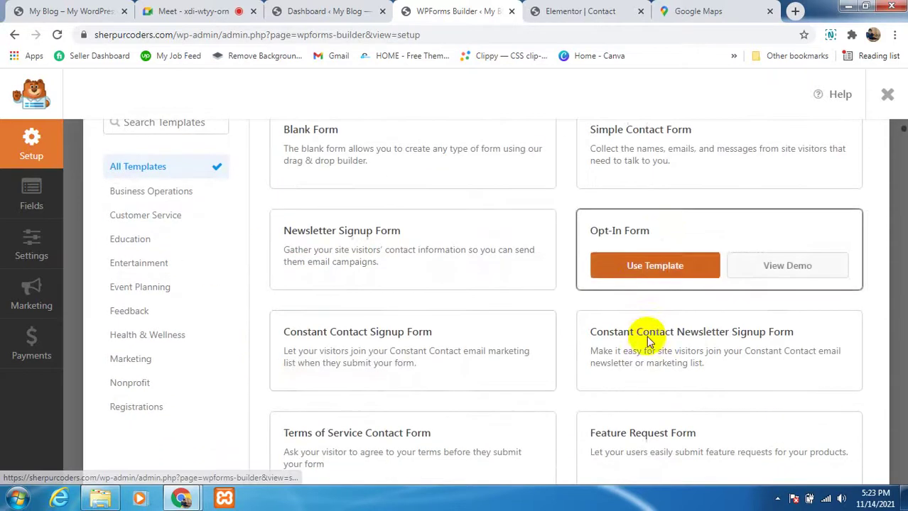
scroll(654, 210, up, 1)
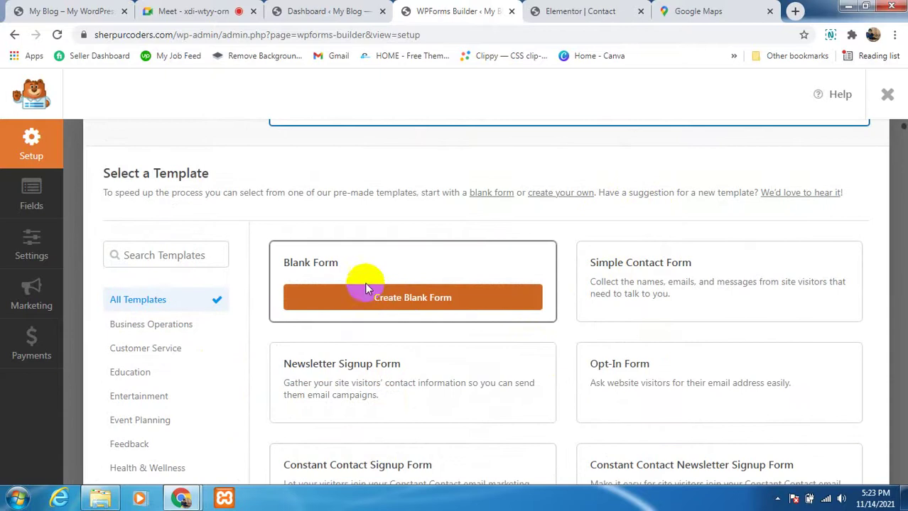
click(407, 300)
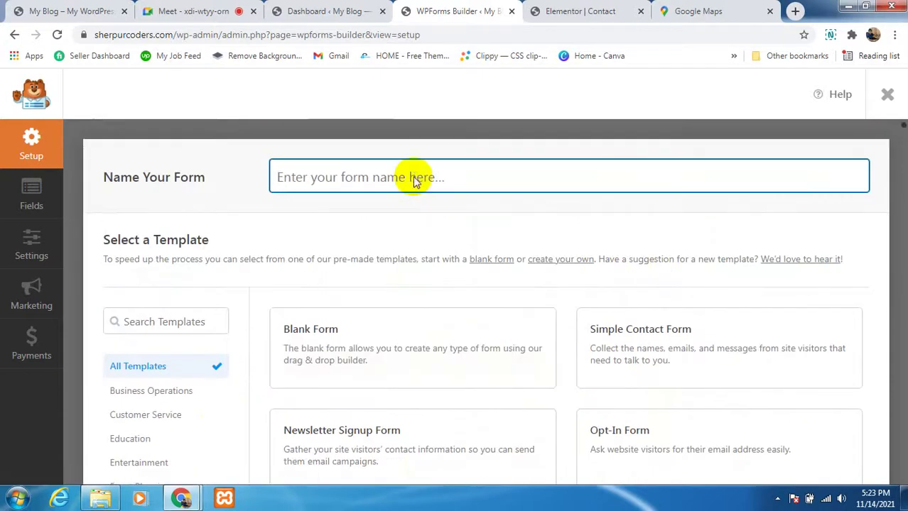
text(Customer)
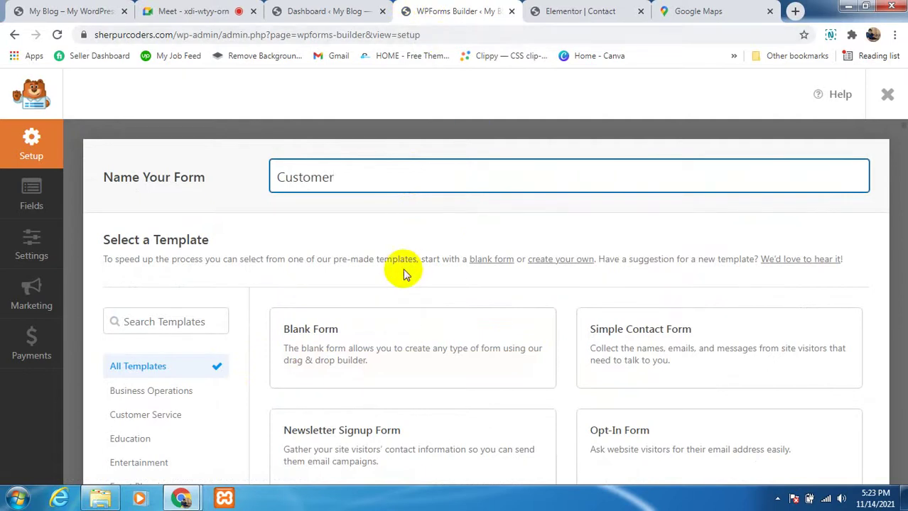
scroll(398, 259, down, 1)
Step: Create the blank 'Customer' form and show the Add Fields panel in the builder
click(410, 298)
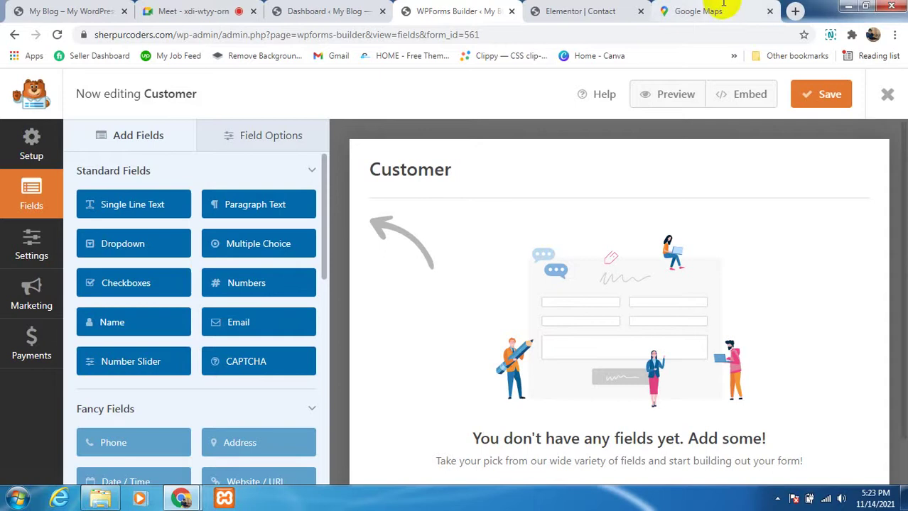
scroll(559, 343, down, 1)
scroll(622, 344, up, 1)
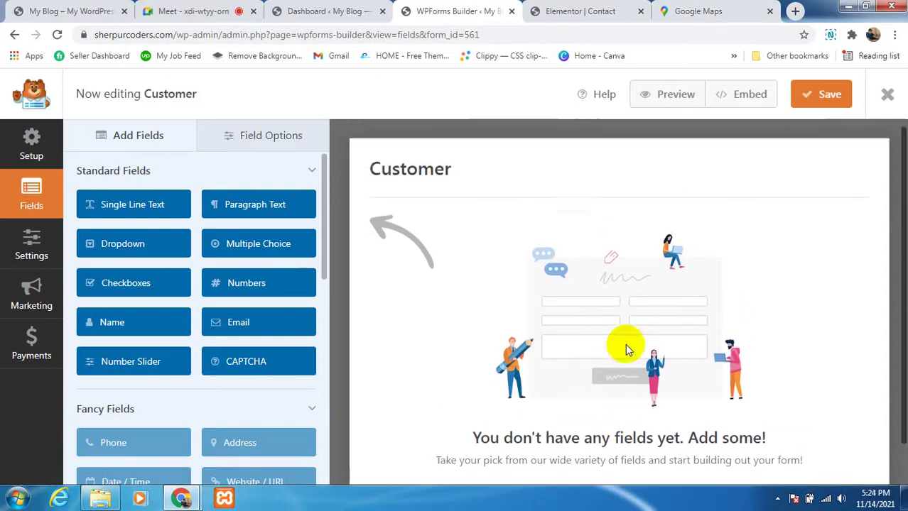
scroll(611, 341, down, 1)
scroll(529, 358, up, 1)
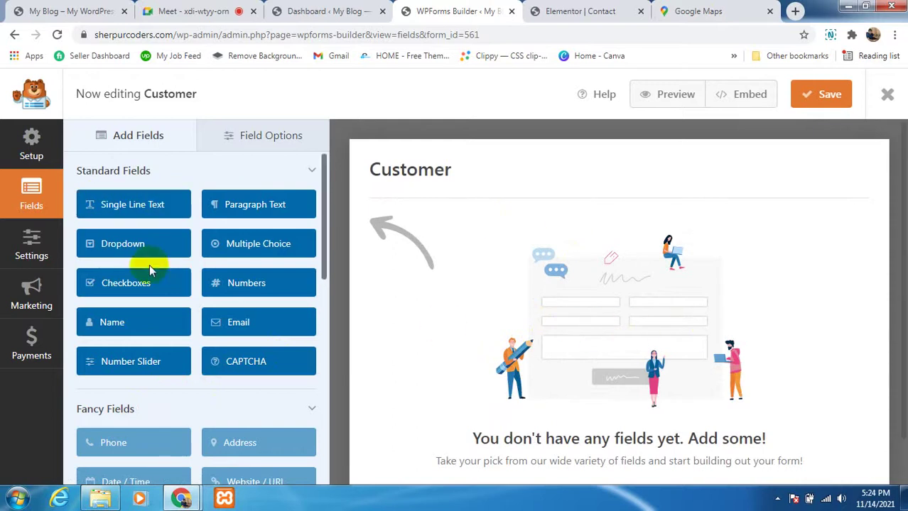
scroll(581, 357, down, 1)
scroll(582, 355, down, 1)
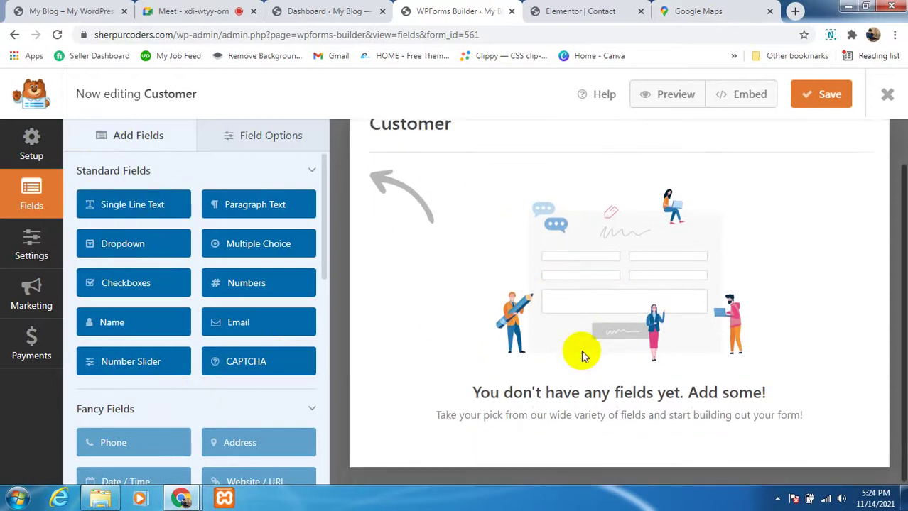
scroll(573, 302, up, 1)
scroll(554, 355, down, 1)
scroll(537, 370, up, 3)
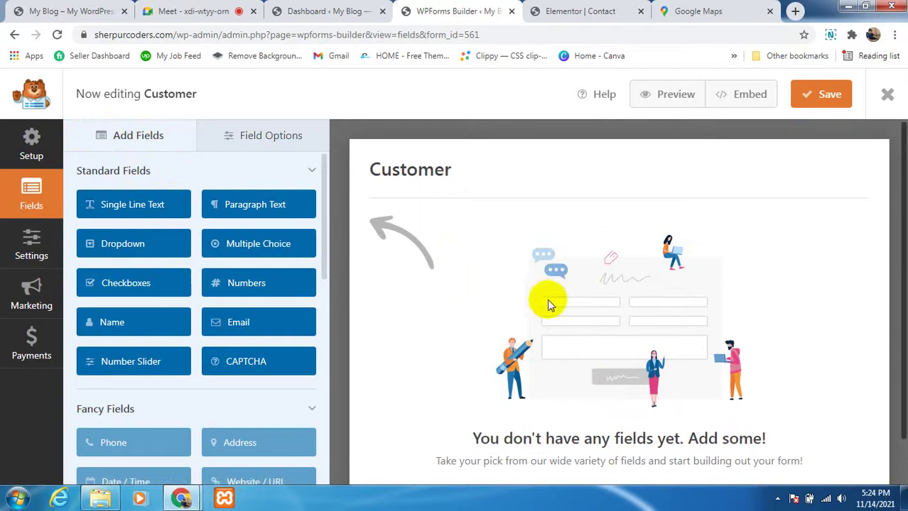
scroll(544, 291, down, 1)
scroll(540, 281, up, 1)
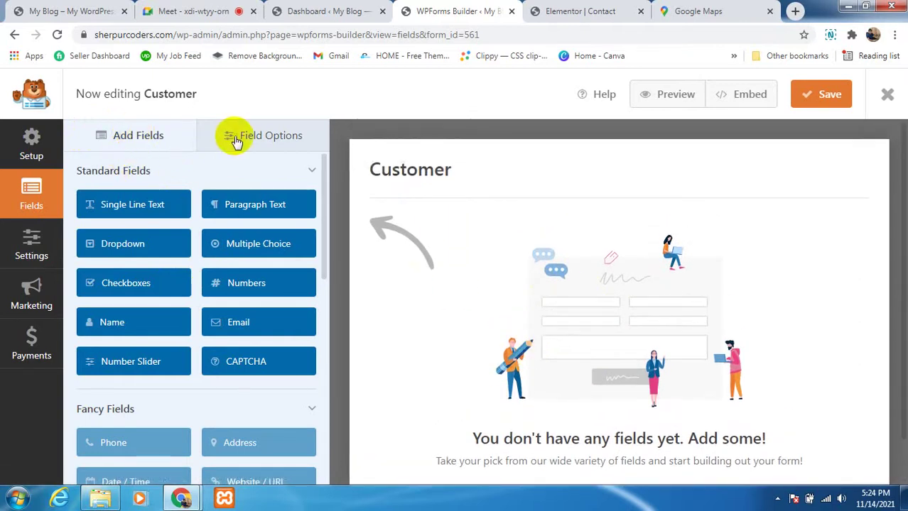
click(140, 141)
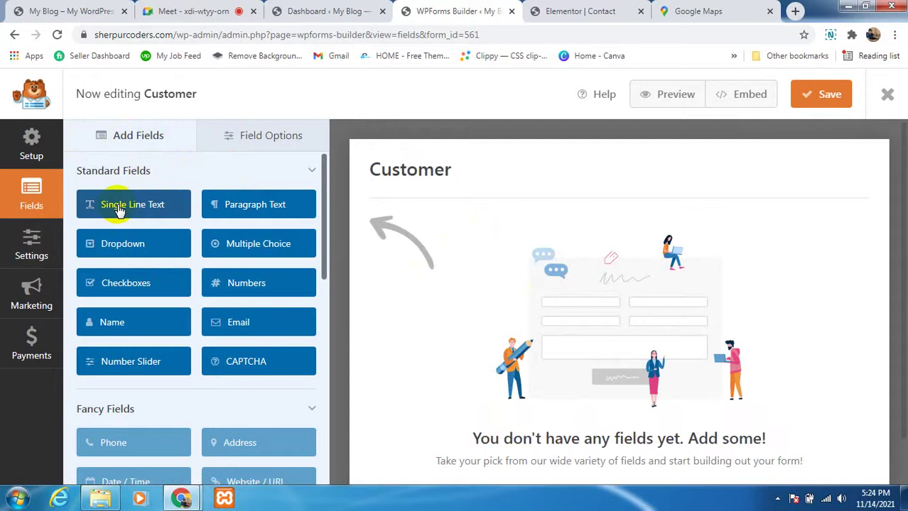
Step: Add a Name (First and Last) field and an Email field to Customer, then save
click(132, 321)
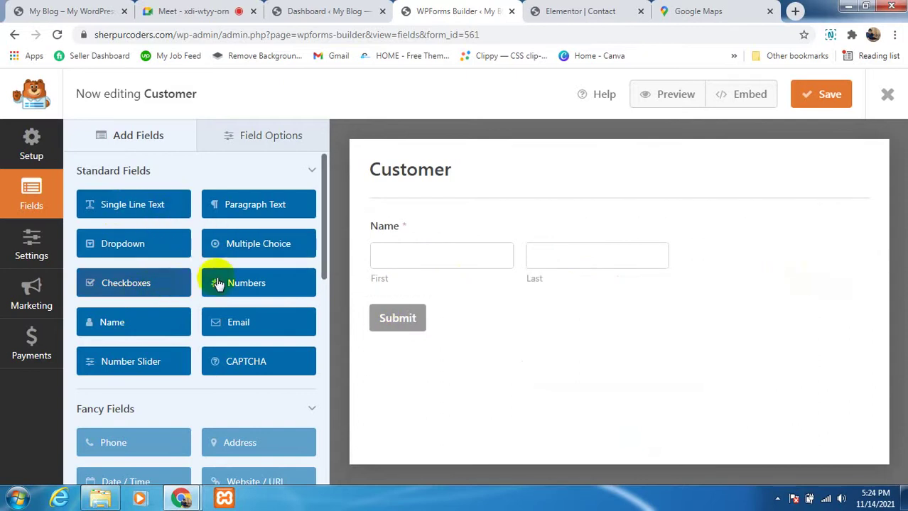
click(243, 324)
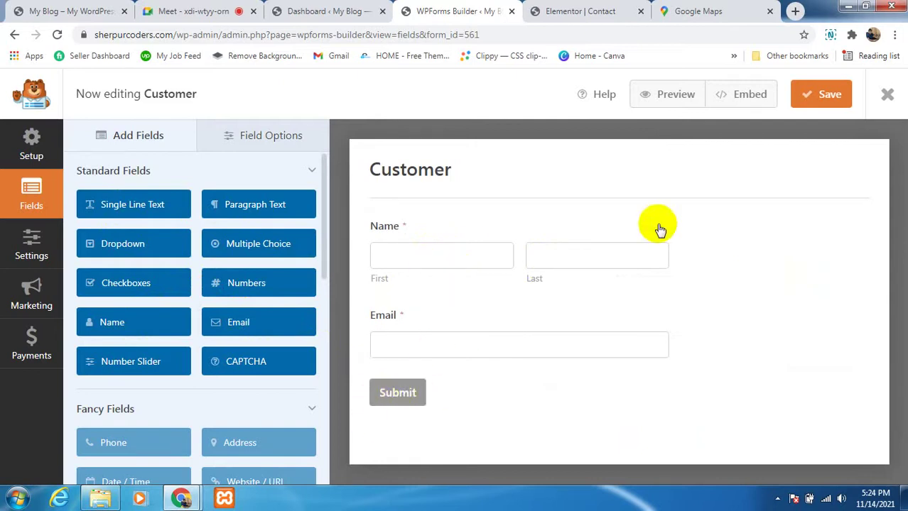
click(826, 98)
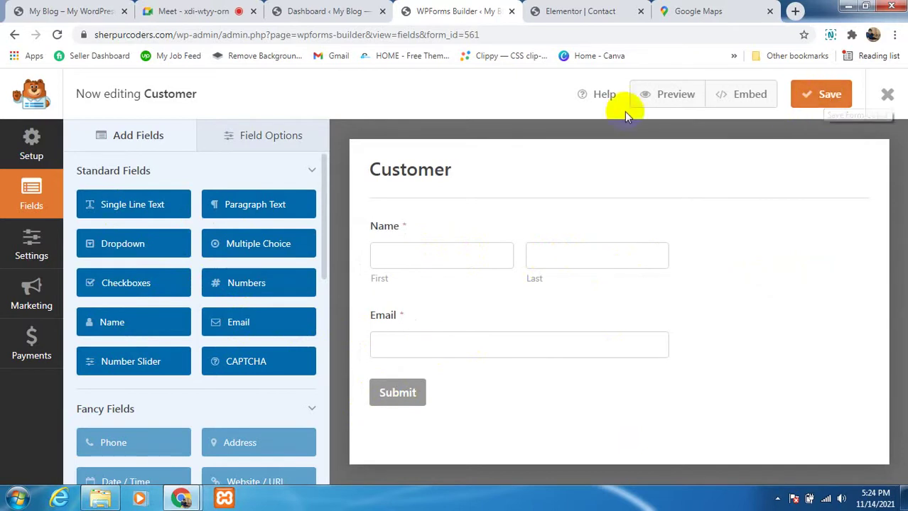
scroll(244, 365, down, 2)
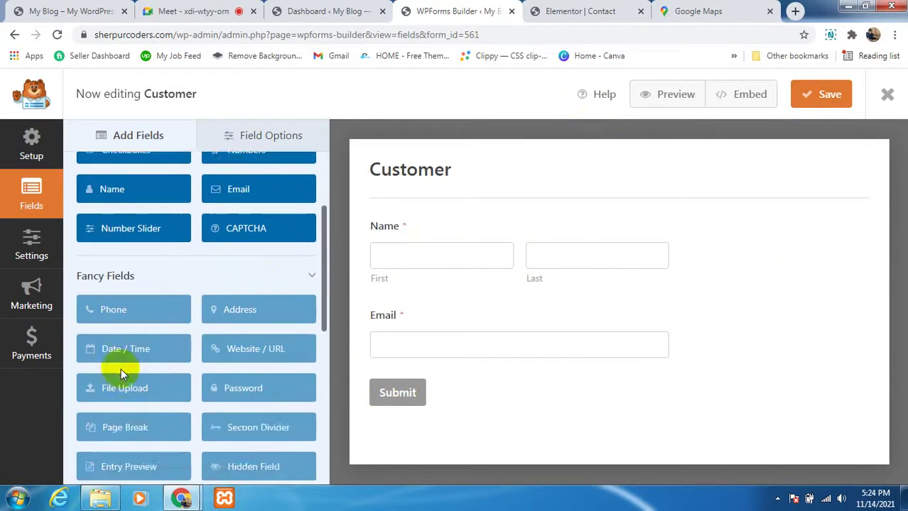
scroll(192, 365, up, 2)
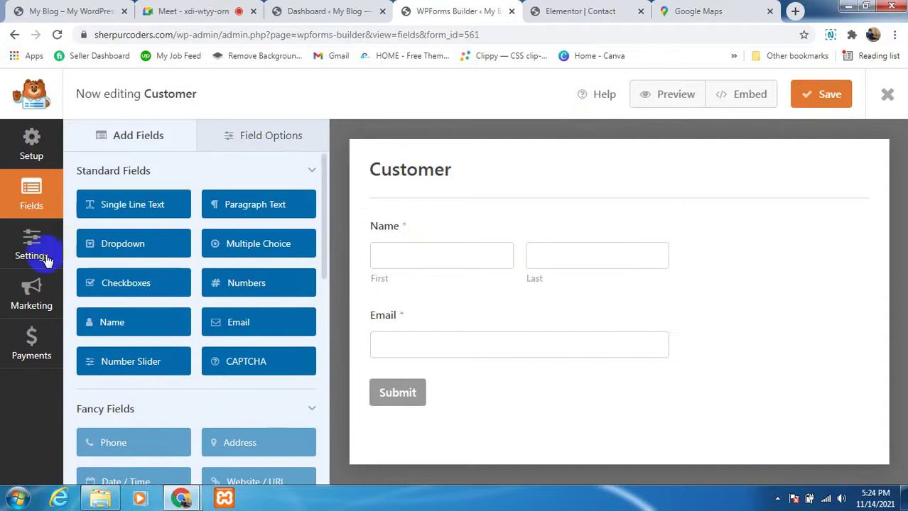
Step: Preview the Customer form and try its first name, last name and Email fields
click(660, 99)
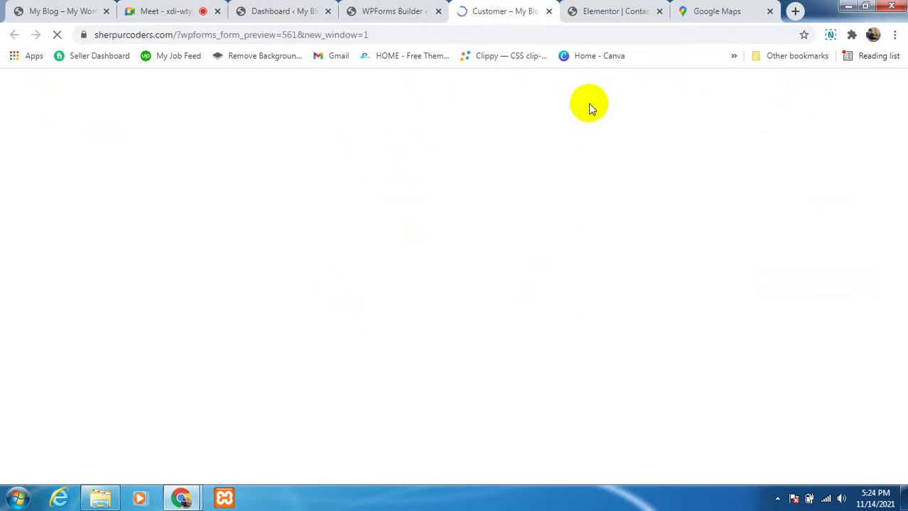
scroll(337, 306, down, 3)
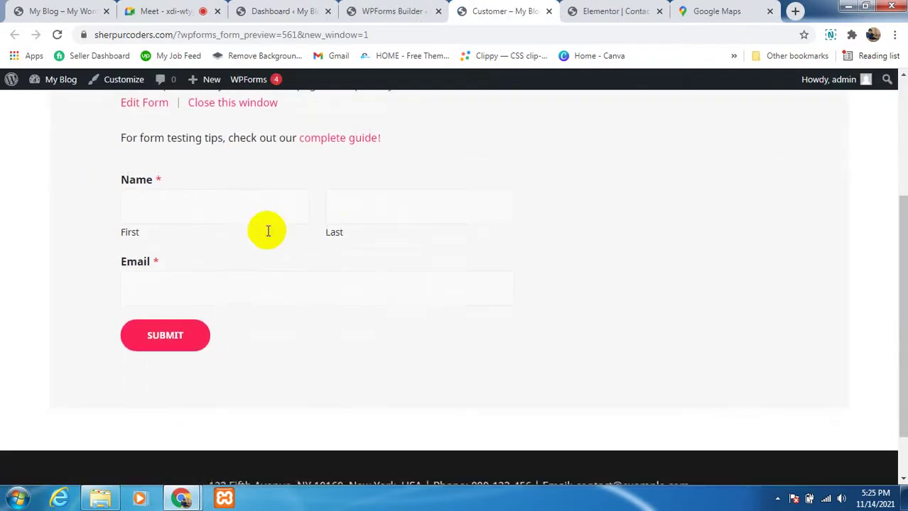
click(265, 205)
click(358, 220)
click(259, 284)
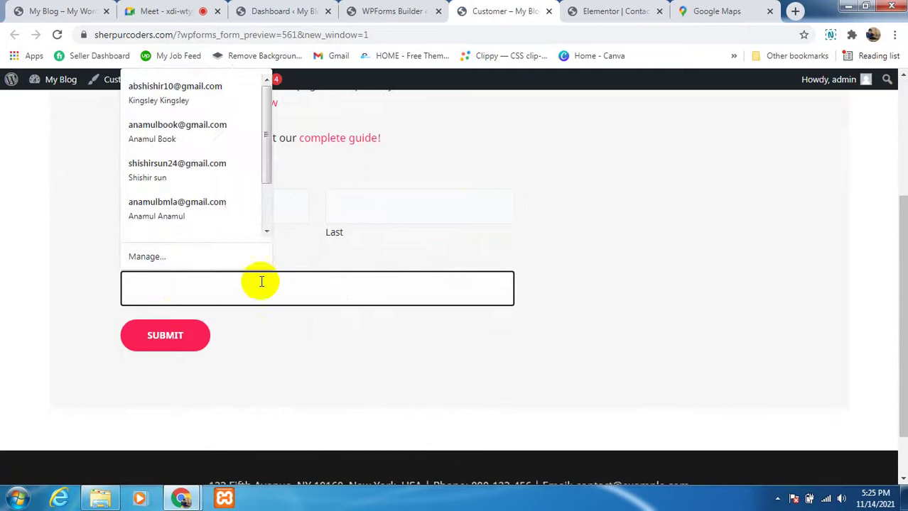
scroll(222, 249, up, 2)
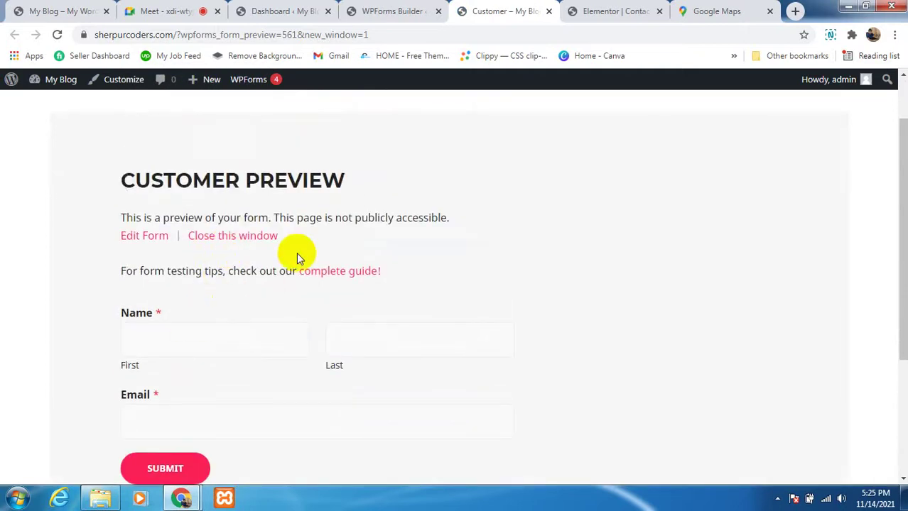
Step: Return to the builder and go back to the new-form template setup screen
click(392, 11)
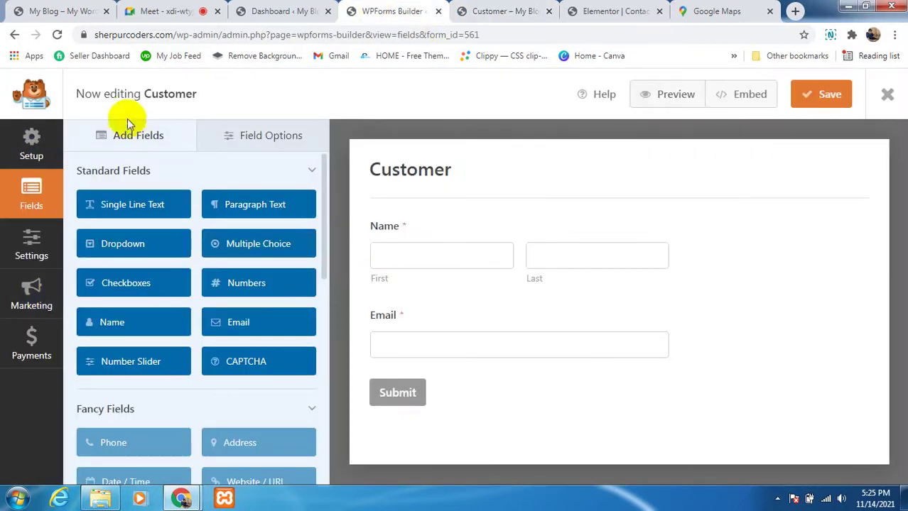
click(17, 34)
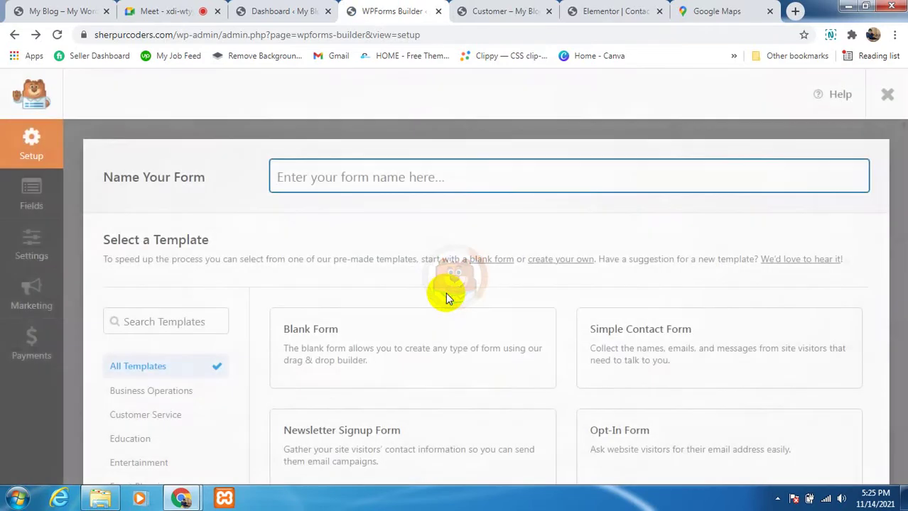
mouse_move(440, 325)
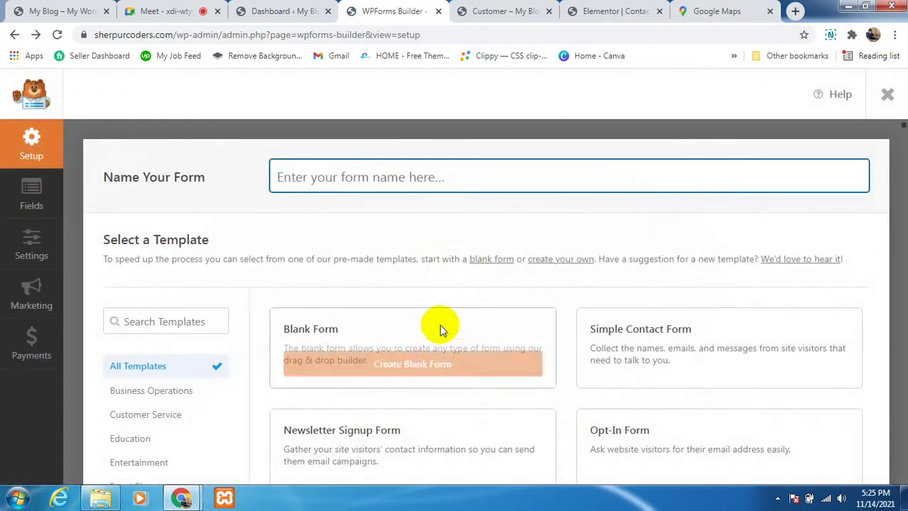
scroll(327, 355, down, 2)
scroll(344, 383, up, 1)
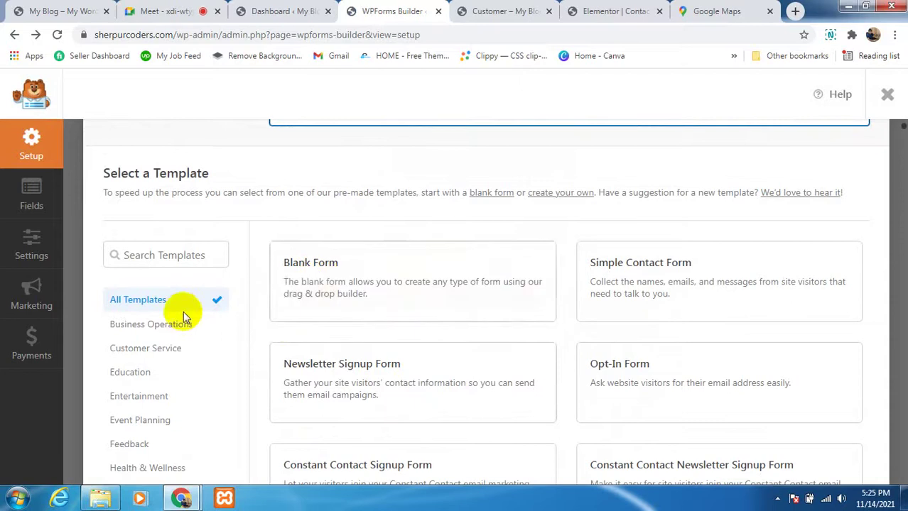
scroll(182, 316, down, 1)
scroll(182, 319, up, 2)
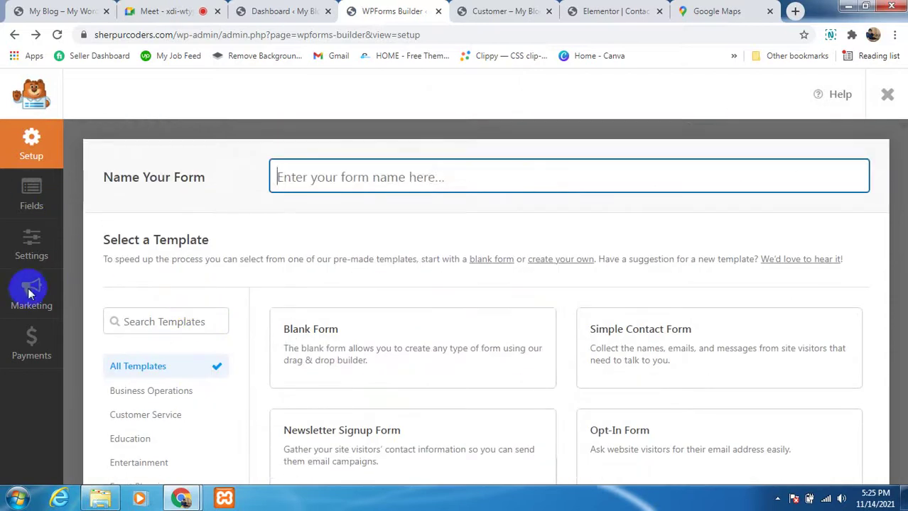
scroll(355, 255, down, 5)
scroll(213, 300, up, 2)
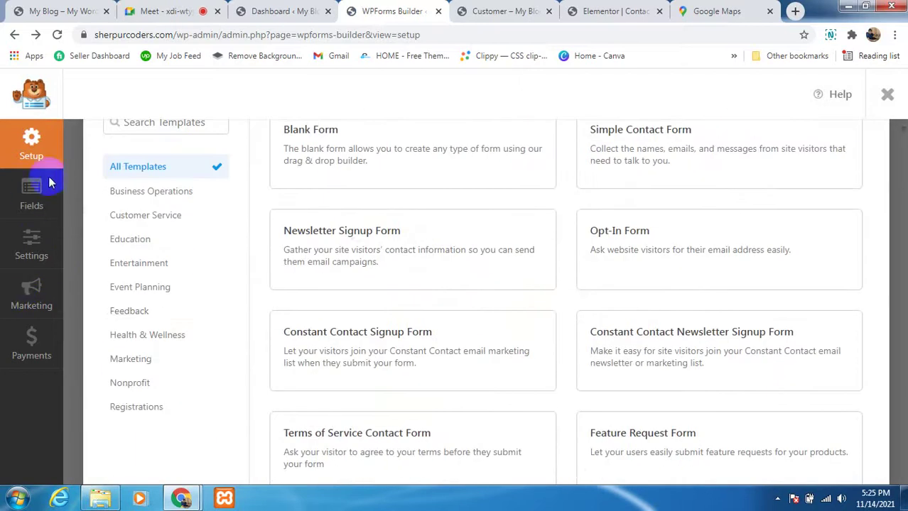
Step: Copy the Customer form's shortcode [wpforms id="561"] from the reloaded forms list
click(16, 36)
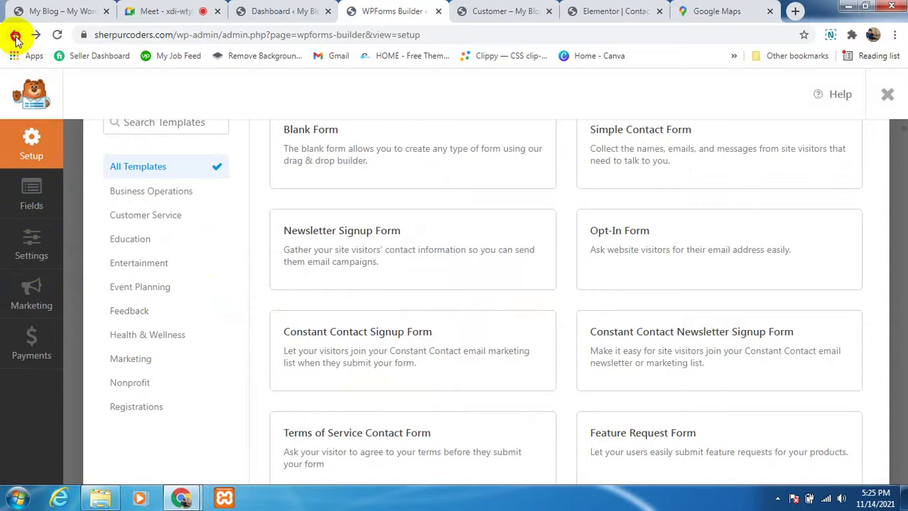
scroll(354, 298, up, 3)
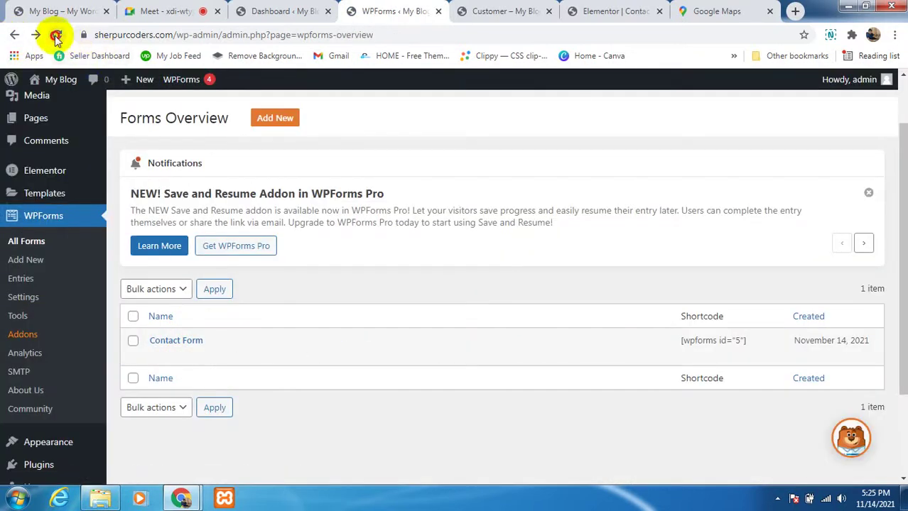
click(57, 35)
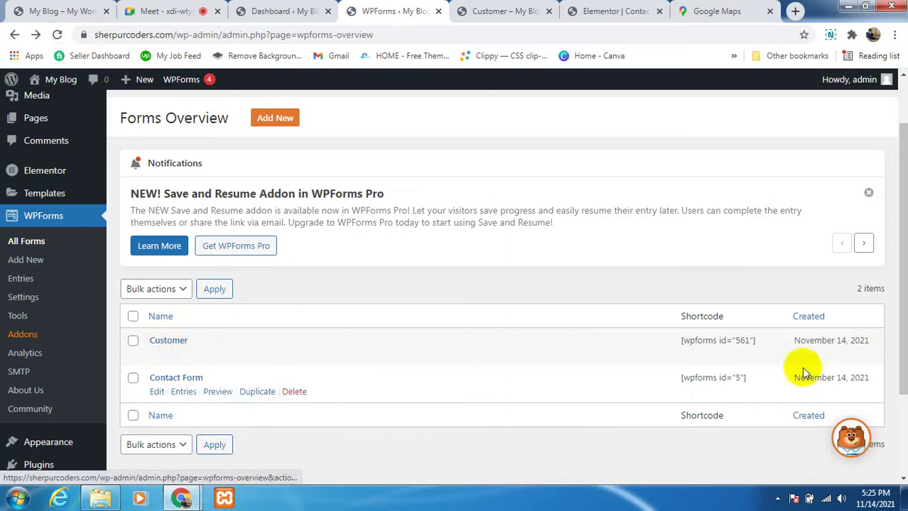
drag(758, 341, 681, 340)
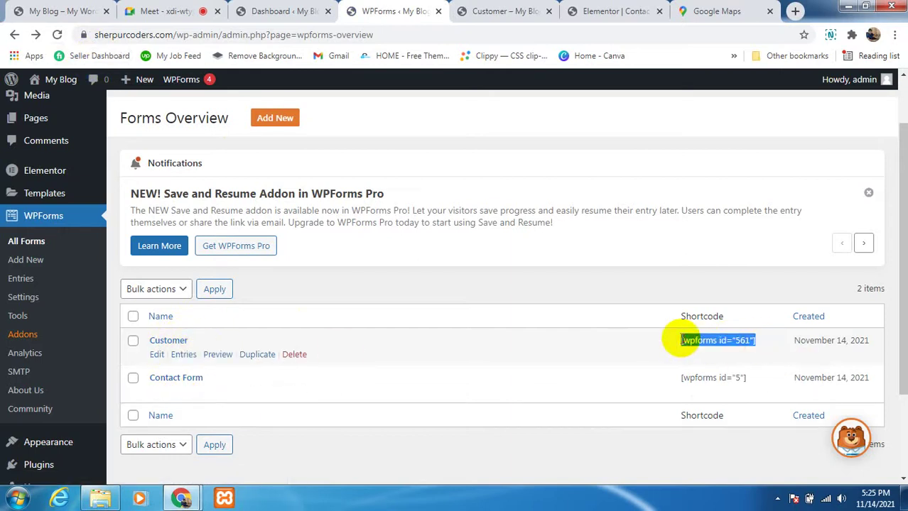
right_click(698, 343)
click(703, 348)
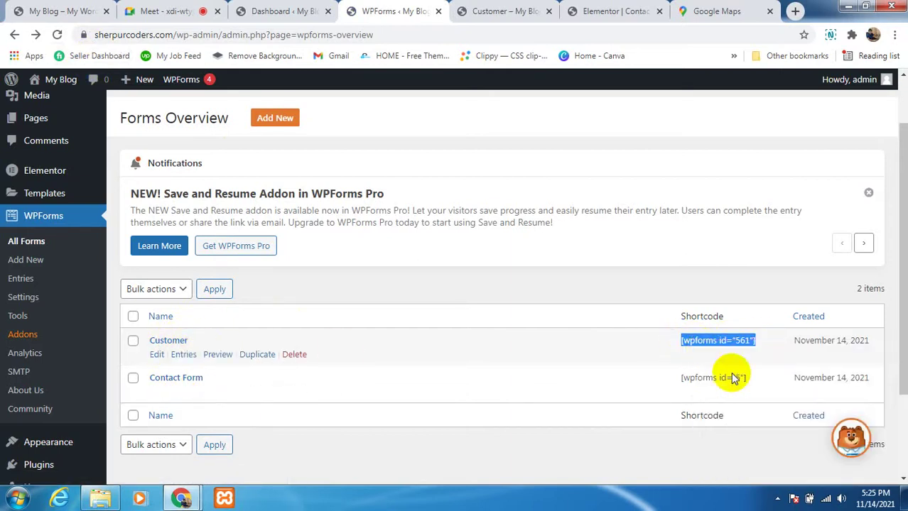
click(574, 10)
Step: Insert a new single-column section above the contact area
scroll(405, 313, down, 2)
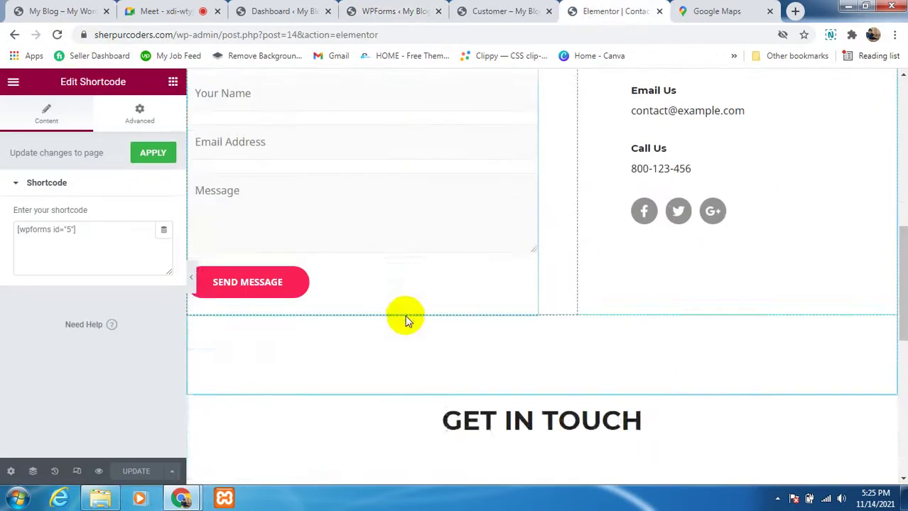
scroll(506, 323, down, 1)
scroll(509, 323, up, 4)
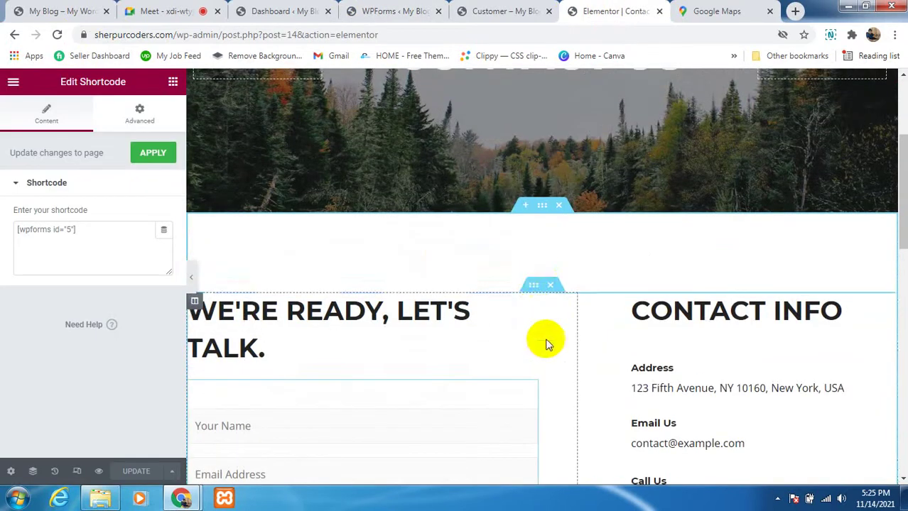
click(525, 210)
click(508, 271)
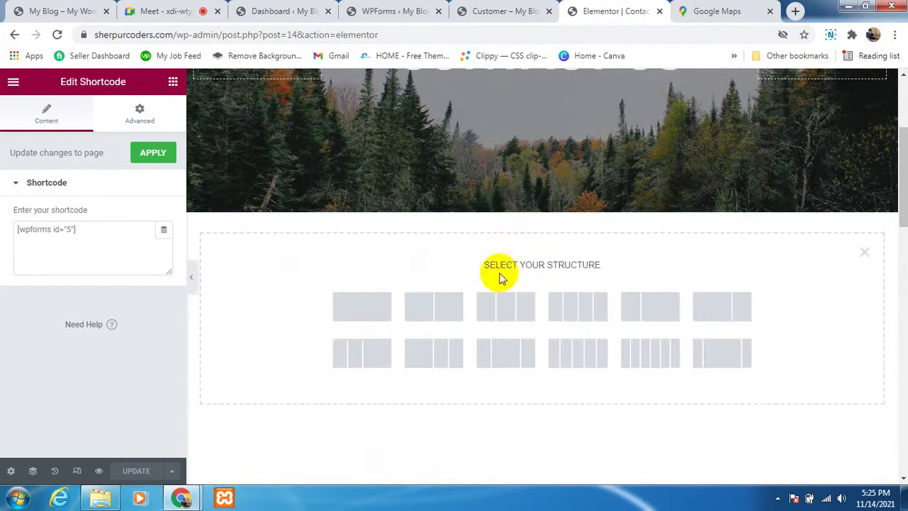
click(345, 300)
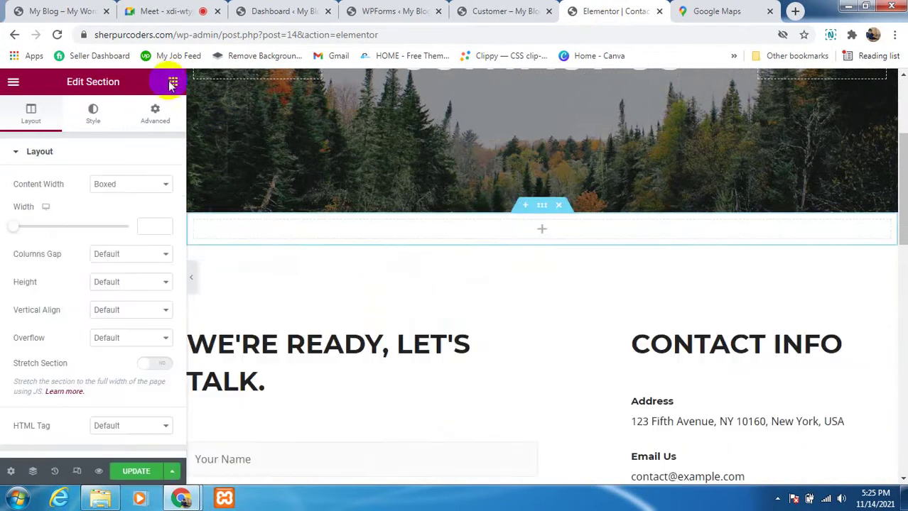
Step: Add a Heading reading 'Send you Custom Order' and start another section below it
click(174, 84)
drag(138, 211, 555, 241)
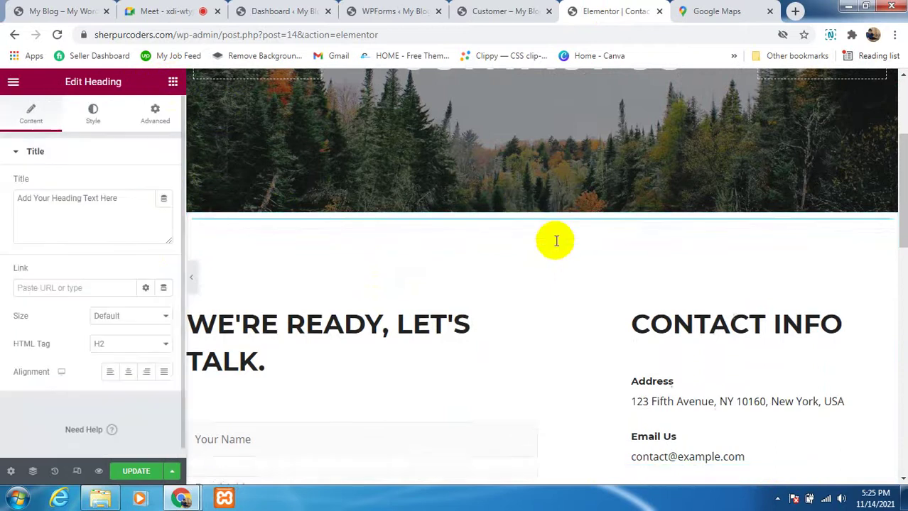
drag(147, 203, 22, 201)
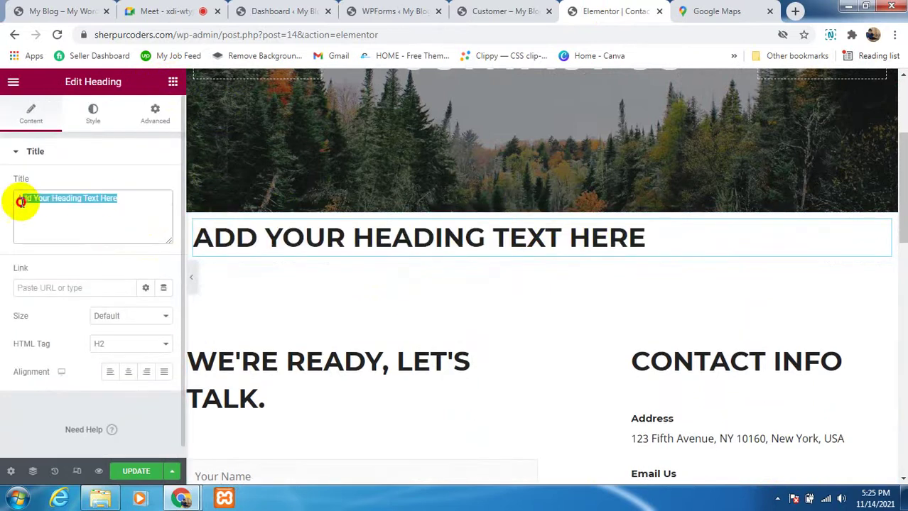
key(BackSpace)
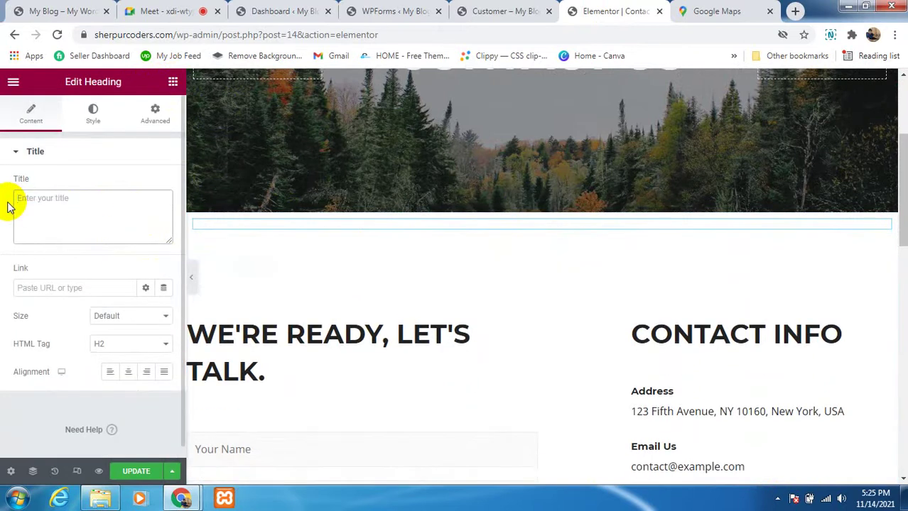
text(Send you Custom)
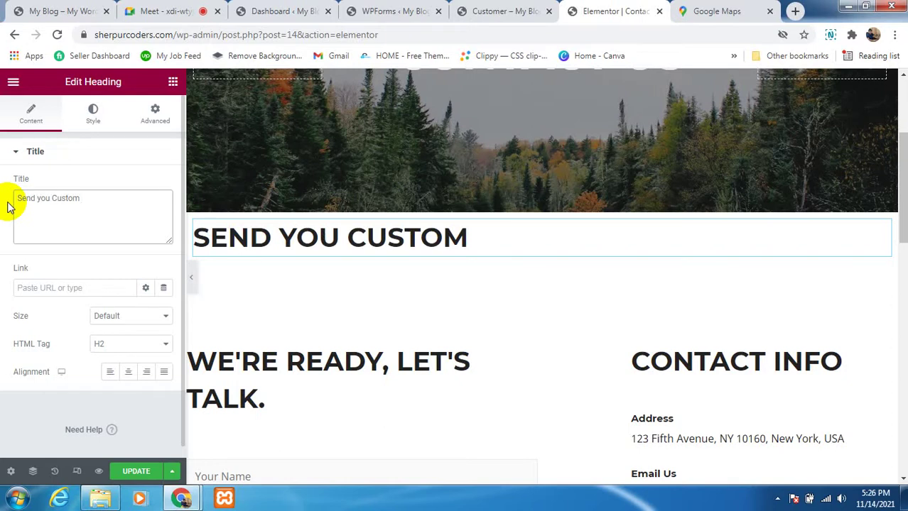
text(Order)
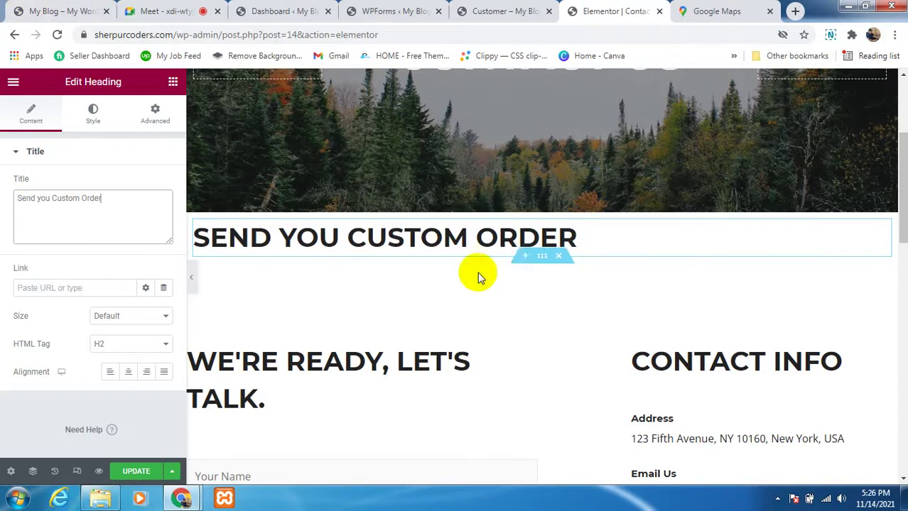
click(524, 257)
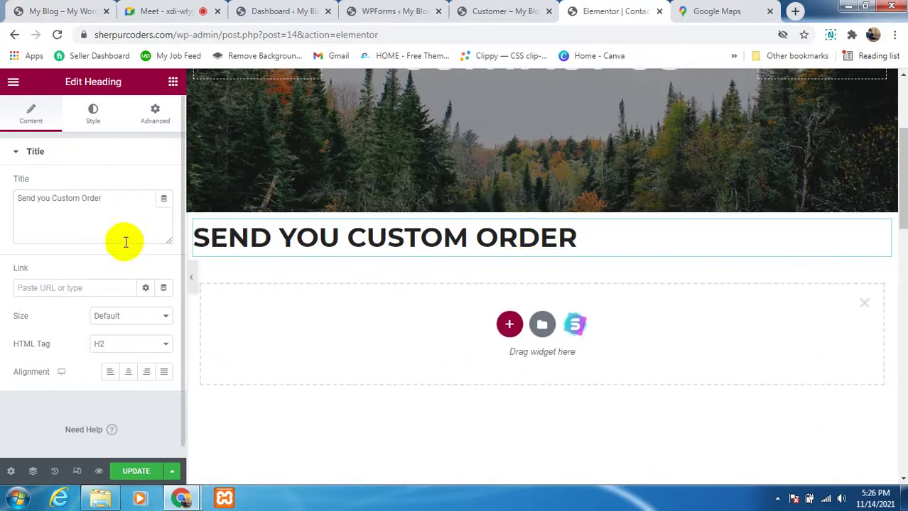
Step: Set up a single-column section beneath the heading
click(173, 84)
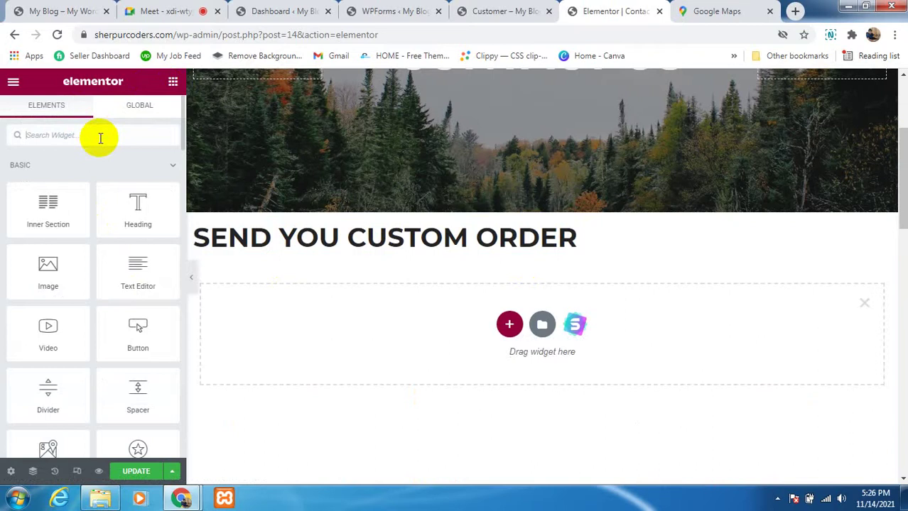
text(short)
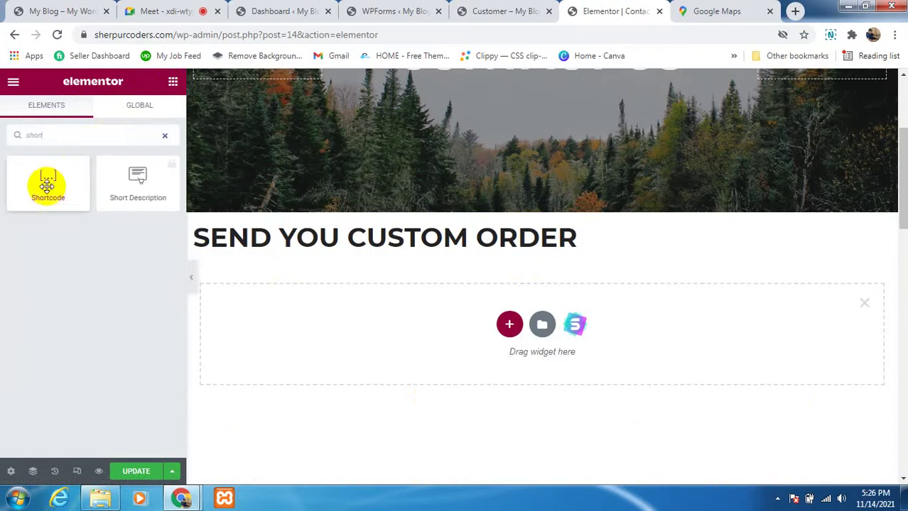
drag(47, 186, 531, 296)
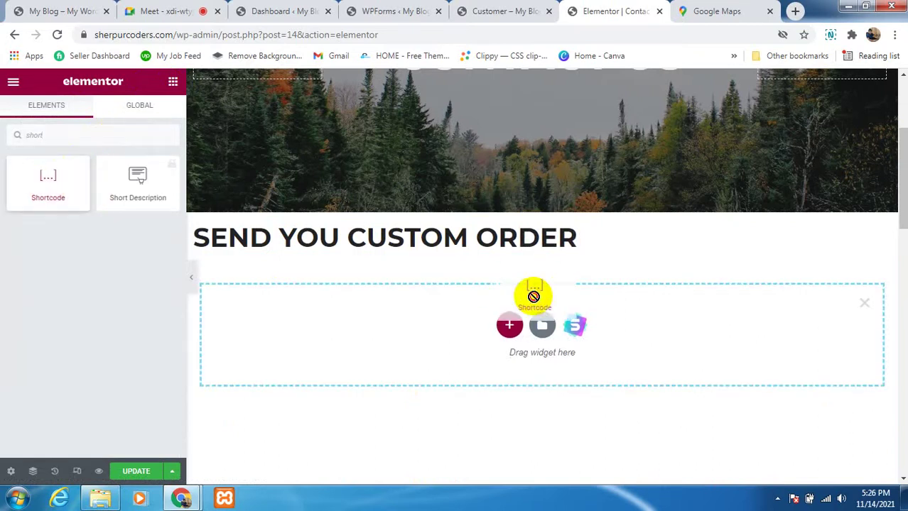
click(509, 326)
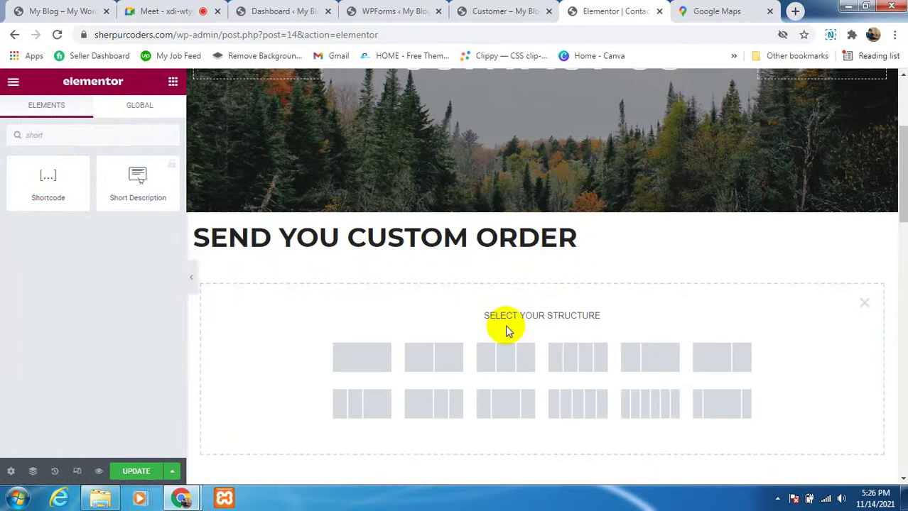
click(370, 362)
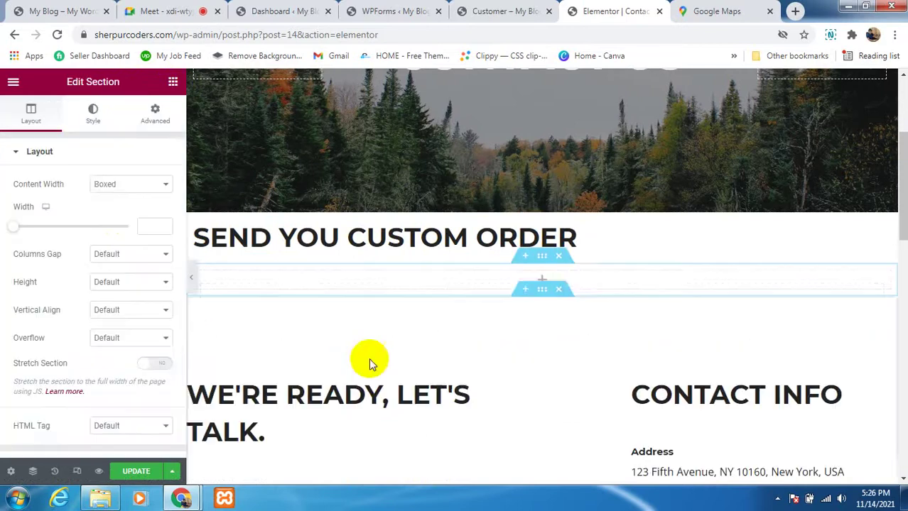
Step: Add a Shortcode widget containing [wpforms id="561"] and update the Contact page
click(173, 84)
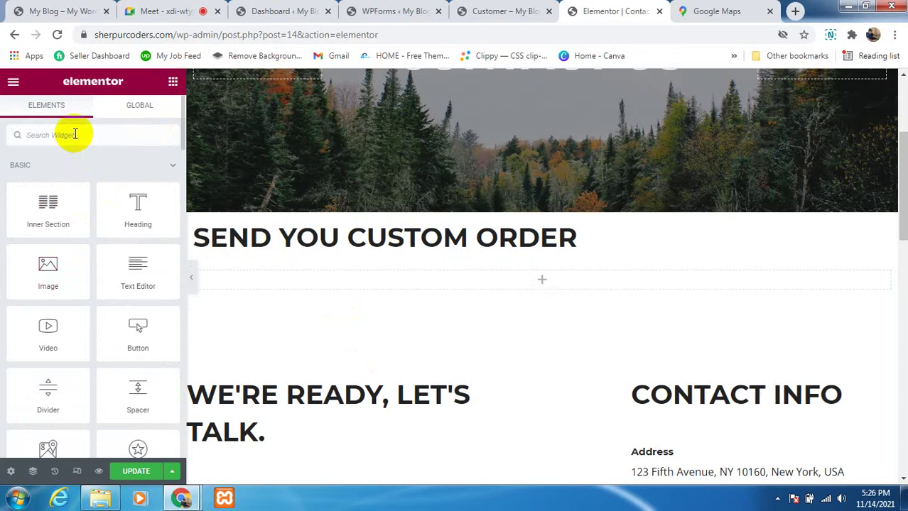
click(75, 133)
text(short)
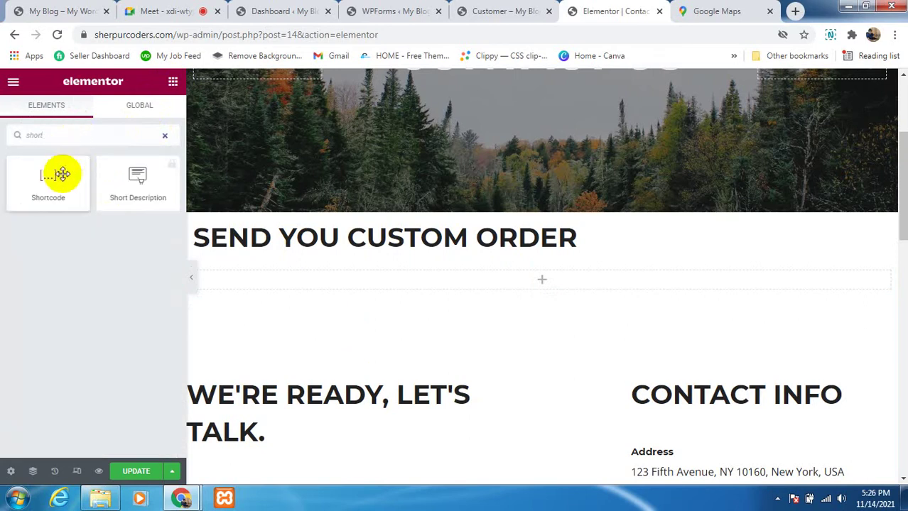
drag(61, 172, 556, 286)
click(130, 229)
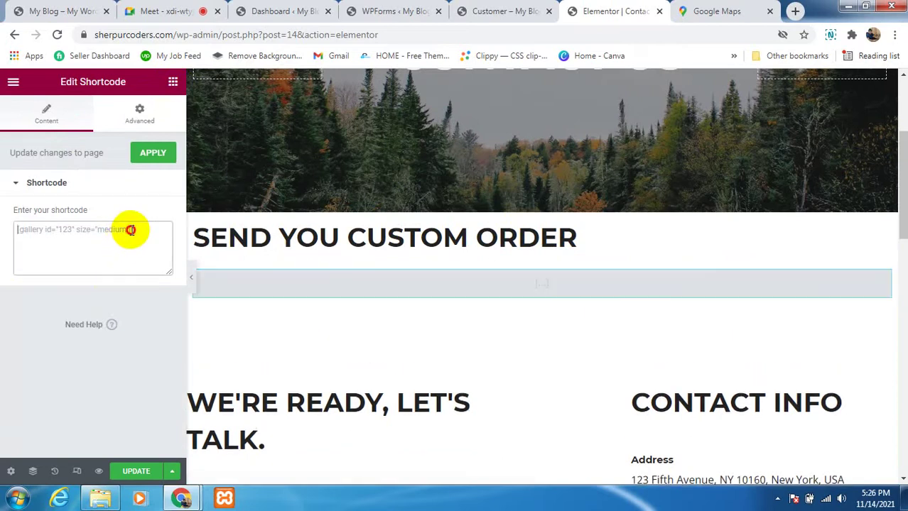
key(ctrl+v)
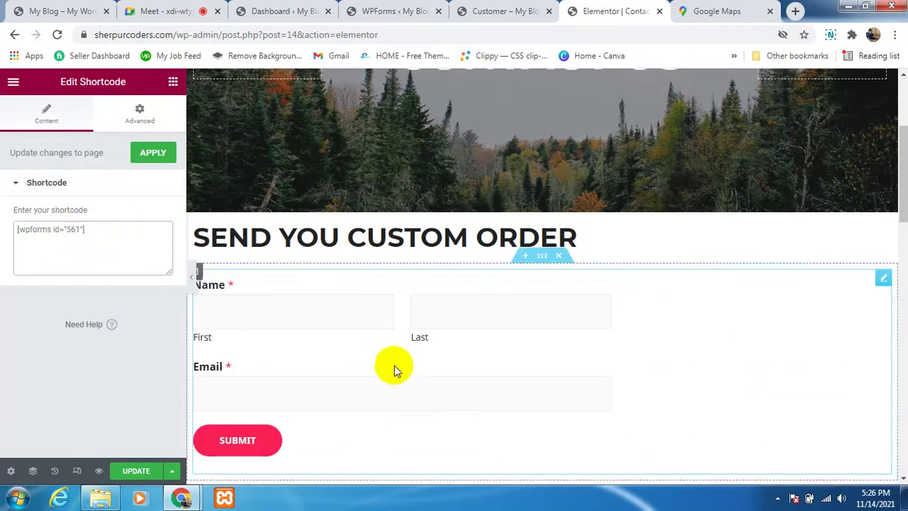
scroll(364, 390, down, 1)
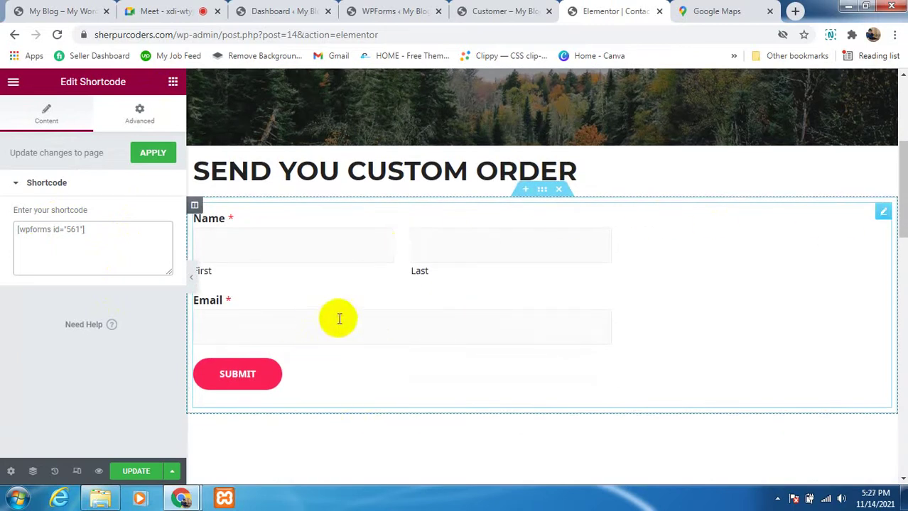
scroll(338, 318, down, 2)
scroll(328, 316, up, 2)
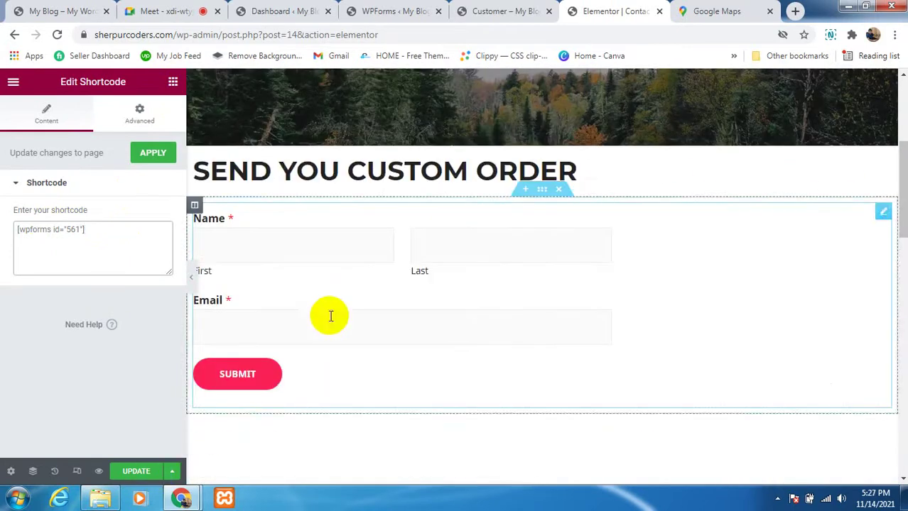
click(131, 474)
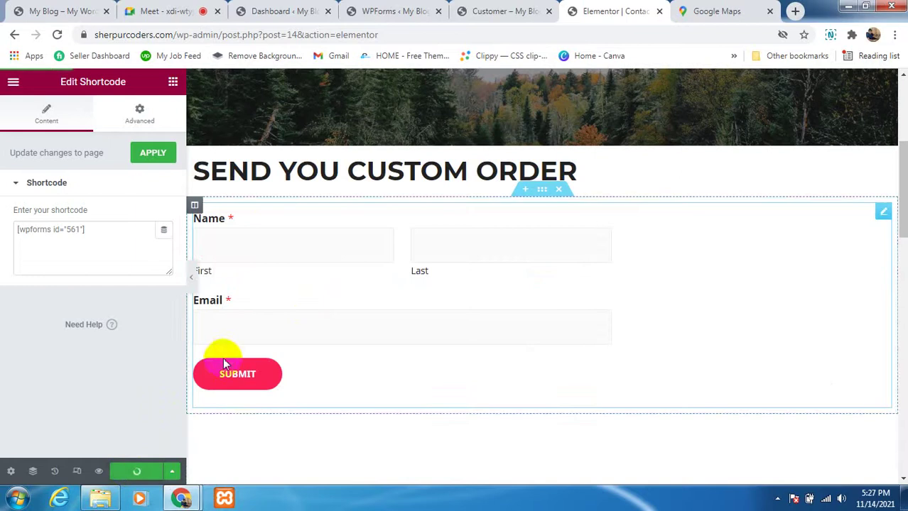
Step: Try the embedded form's name and email fields, then view the Customer form preview
click(352, 240)
click(453, 237)
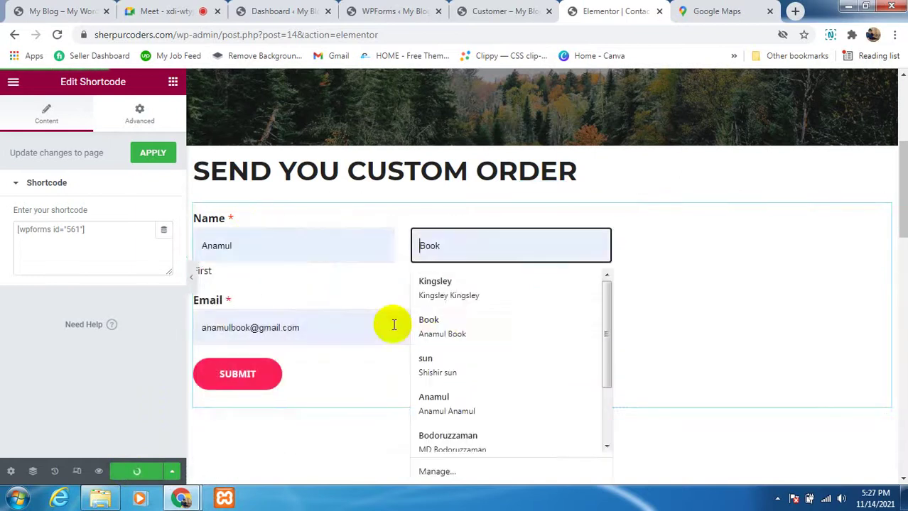
click(337, 320)
click(643, 297)
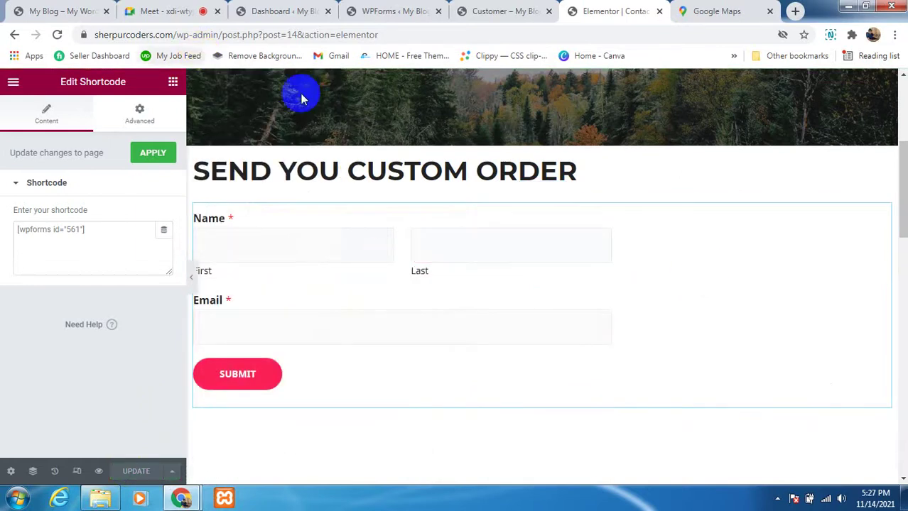
click(489, 10)
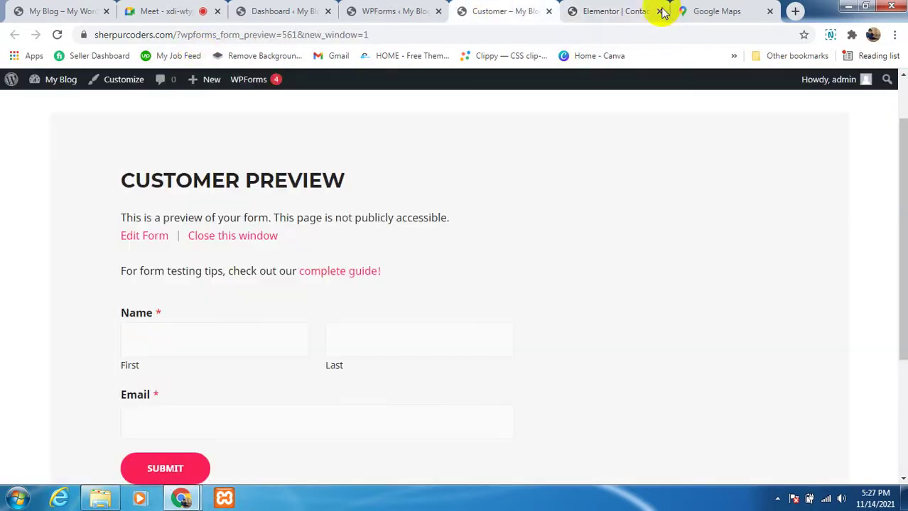
Step: Open the live site in a new tab via Visit Site and view its Contact page
click(276, 11)
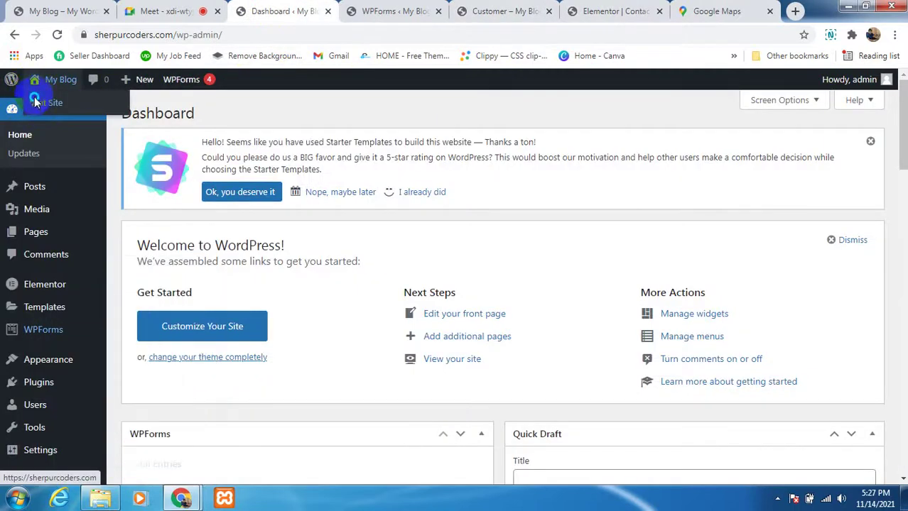
right_click(37, 103)
click(45, 110)
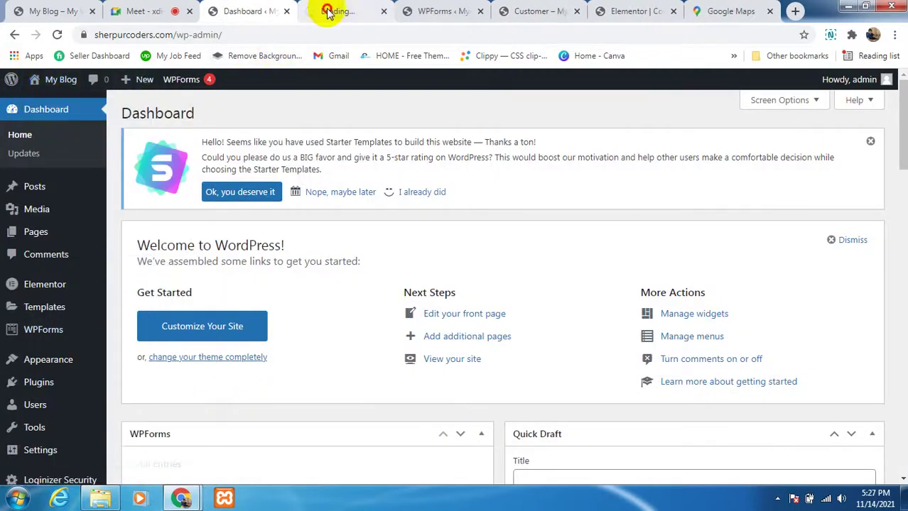
click(327, 12)
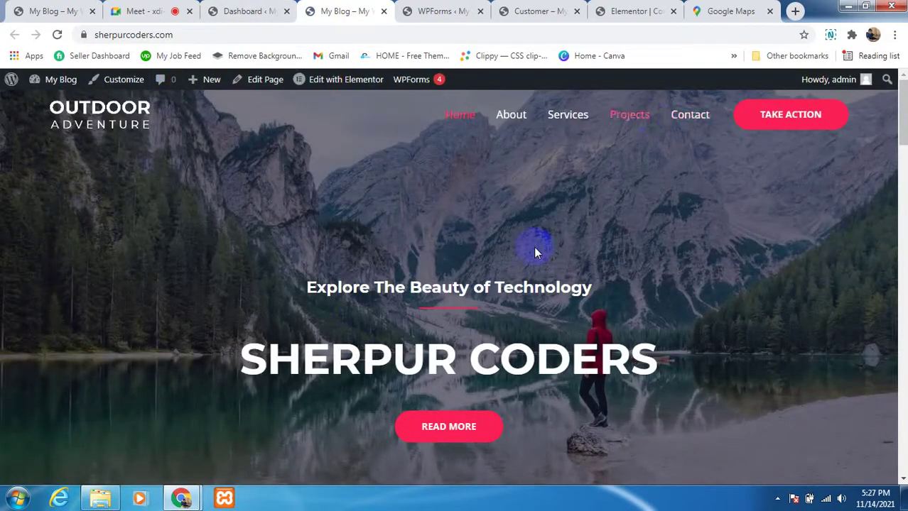
scroll(536, 252, down, 10)
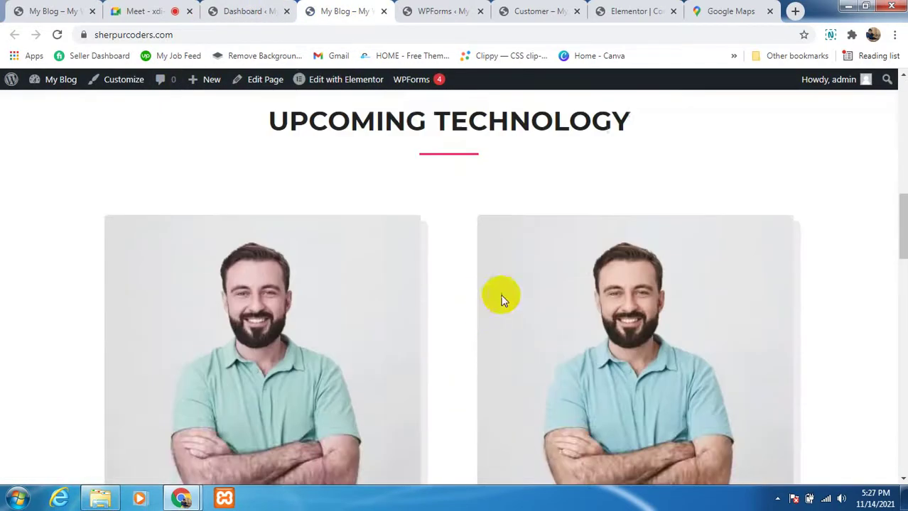
scroll(501, 299, up, 10)
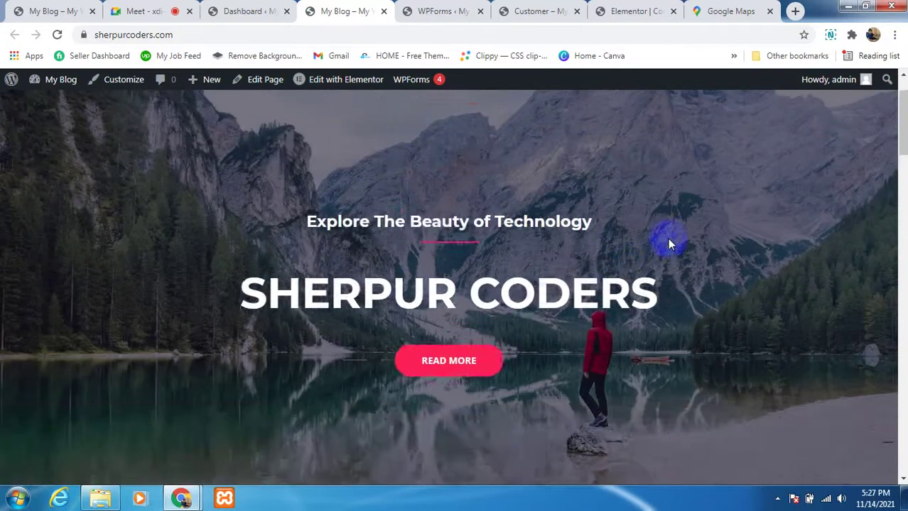
scroll(667, 245, up, 1)
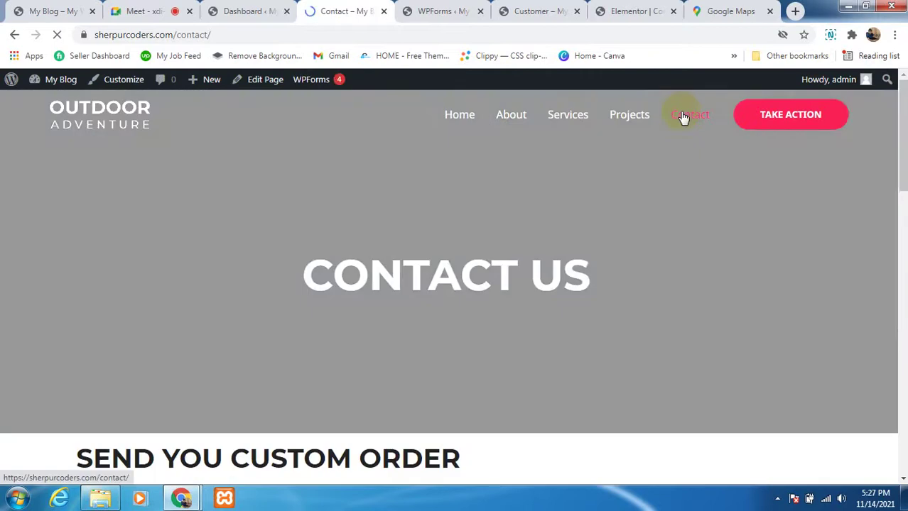
scroll(277, 361, down, 4)
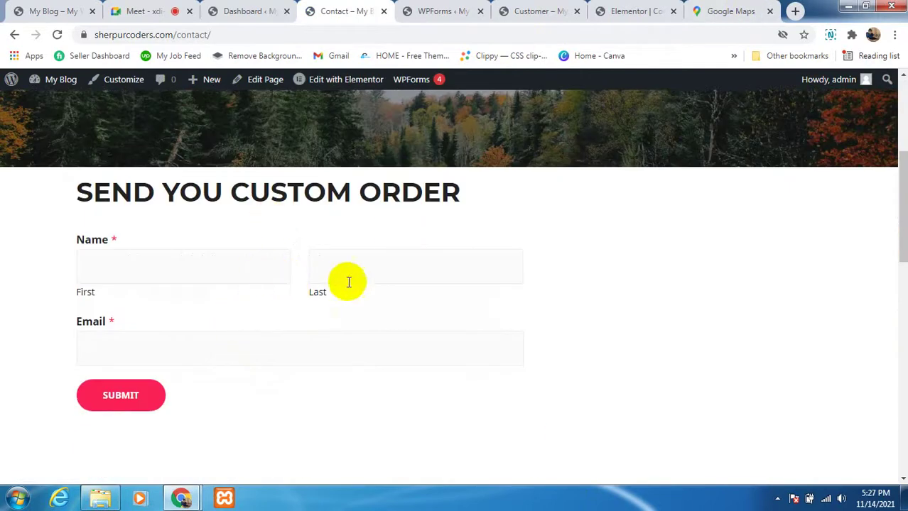
click(350, 282)
key(Tab)
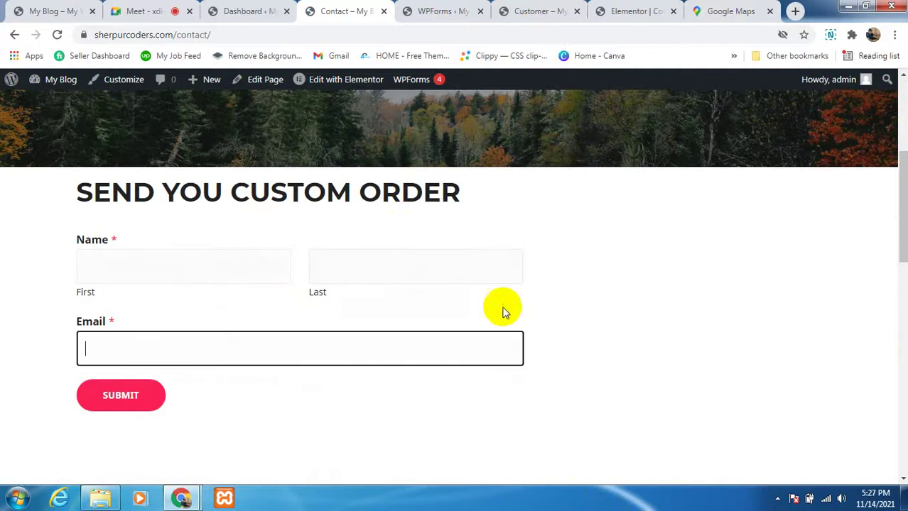
scroll(273, 273, down, 8)
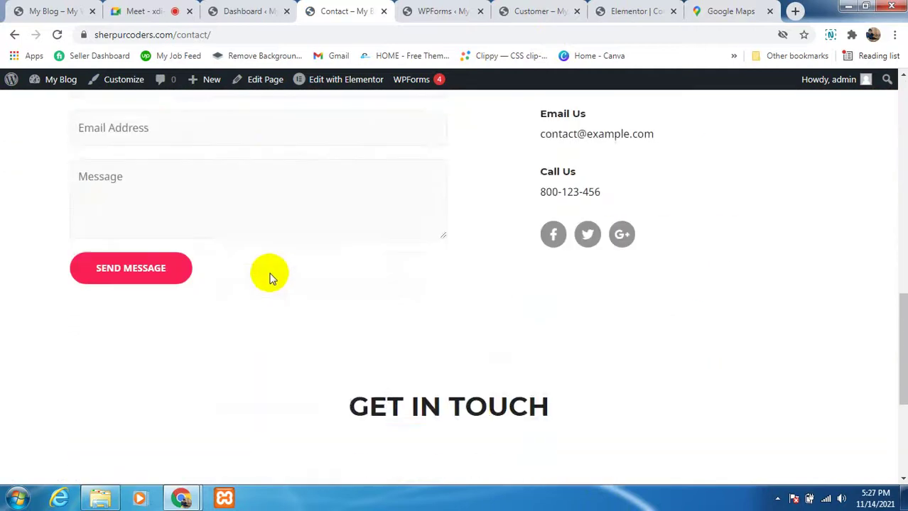
scroll(274, 262, up, 2)
click(279, 222)
click(281, 263)
click(305, 327)
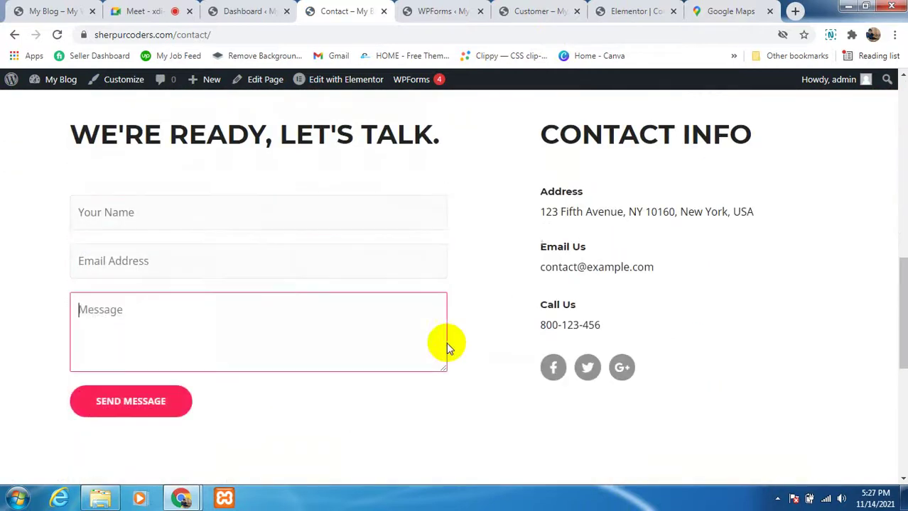
scroll(469, 331, up, 2)
click(465, 316)
scroll(305, 298, down, 3)
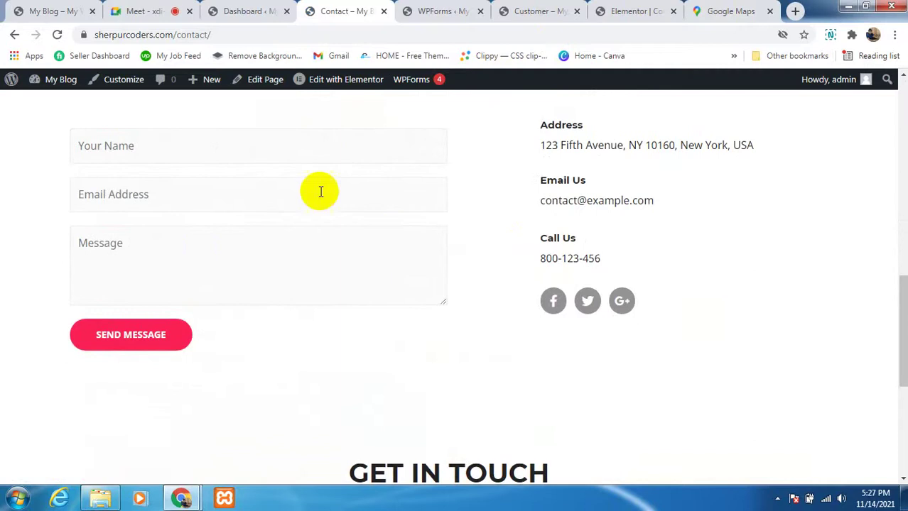
scroll(142, 284, up, 2)
scroll(402, 257, up, 5)
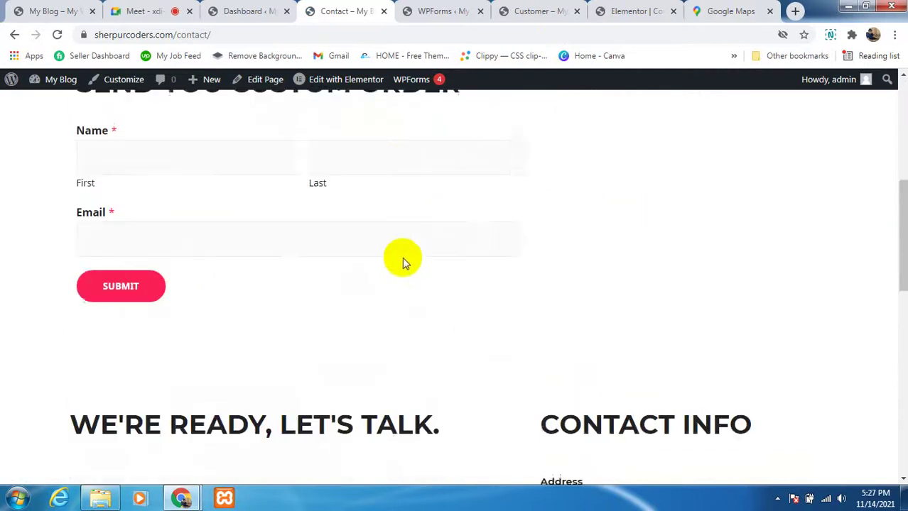
click(211, 257)
click(438, 279)
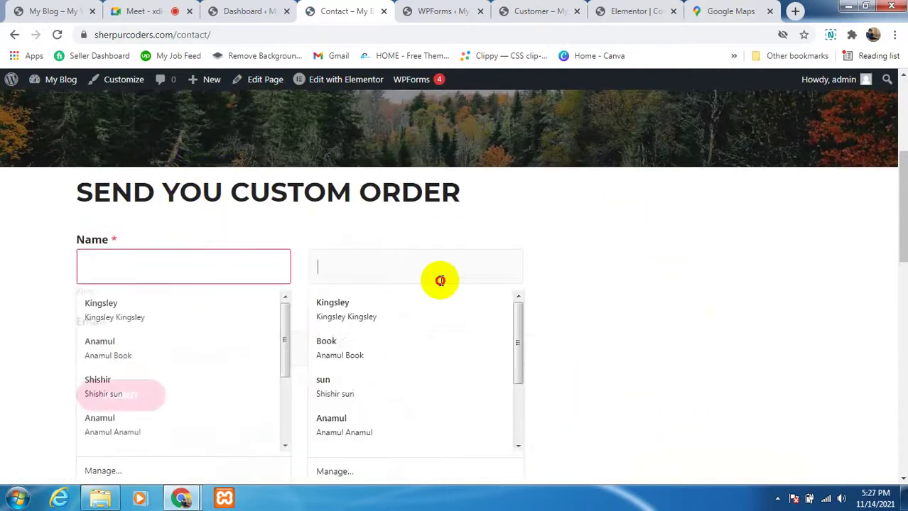
click(645, 283)
scroll(547, 299, down, 2)
click(356, 219)
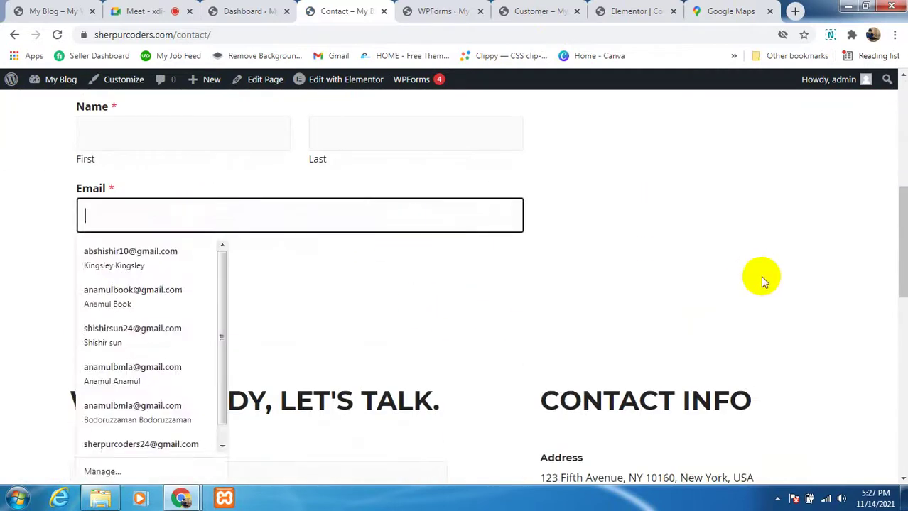
click(760, 276)
scroll(691, 249, up, 2)
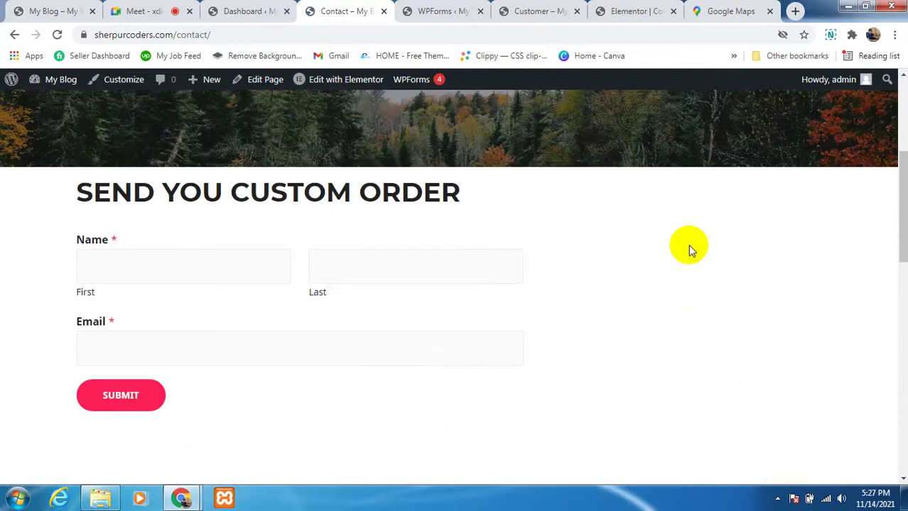
scroll(690, 249, down, 2)
scroll(690, 248, down, 4)
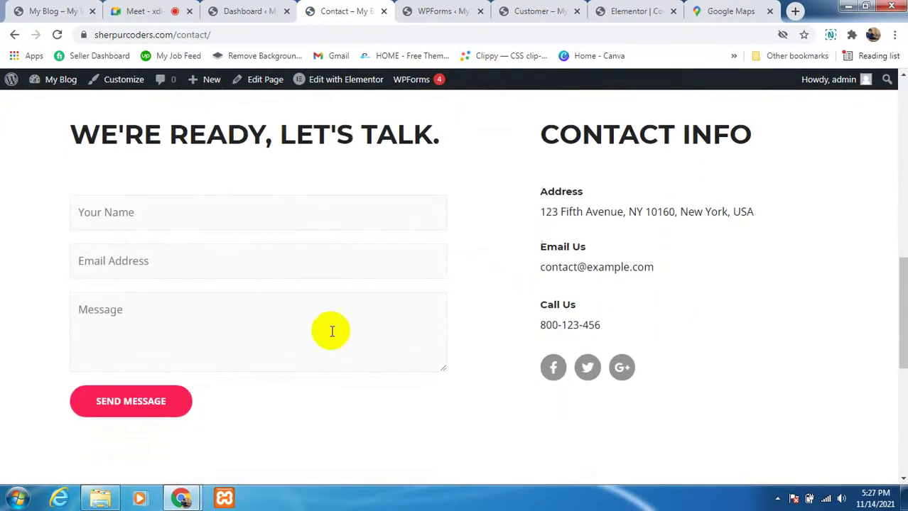
click(331, 328)
click(470, 284)
scroll(509, 320, up, 8)
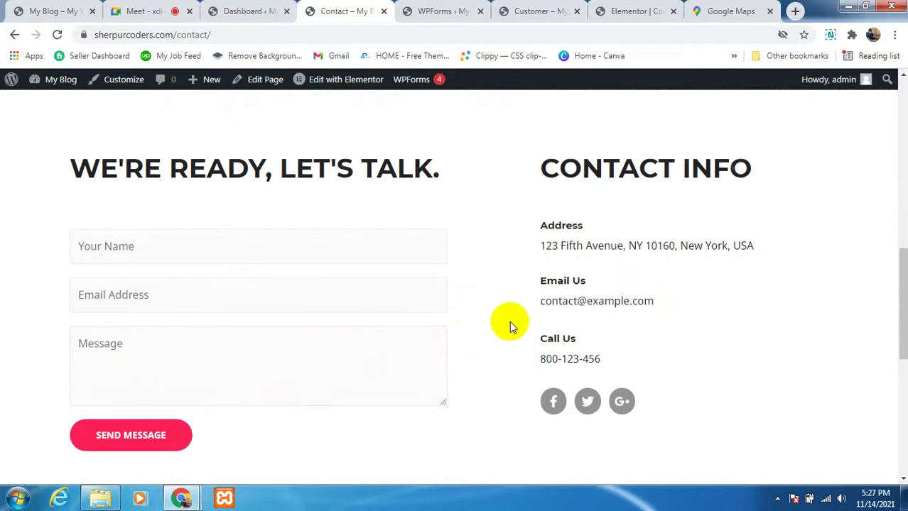
scroll(525, 297, up, 2)
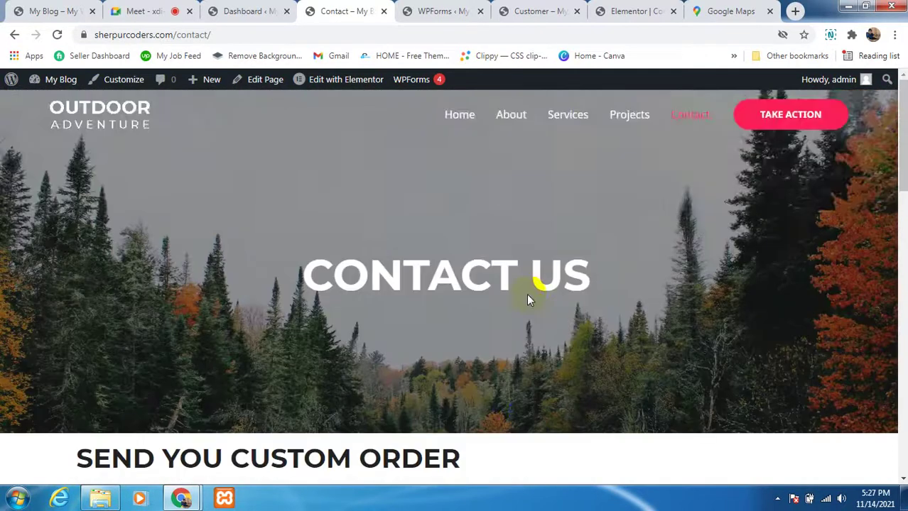
scroll(527, 294, down, 7)
scroll(615, 309, up, 7)
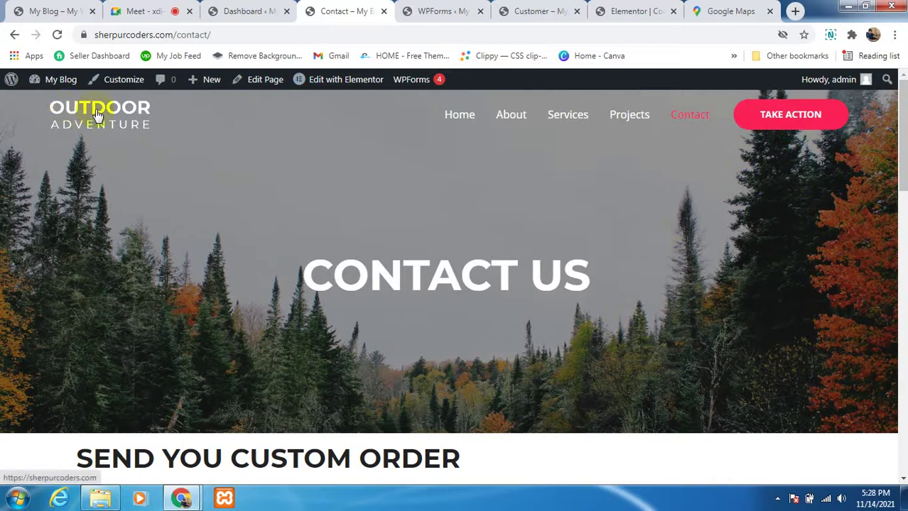
scroll(455, 327, down, 10)
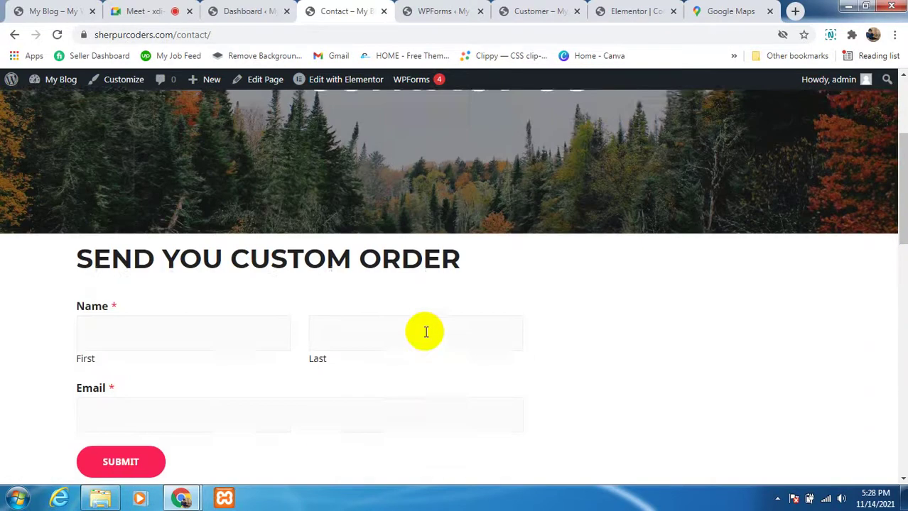
scroll(422, 350, down, 3)
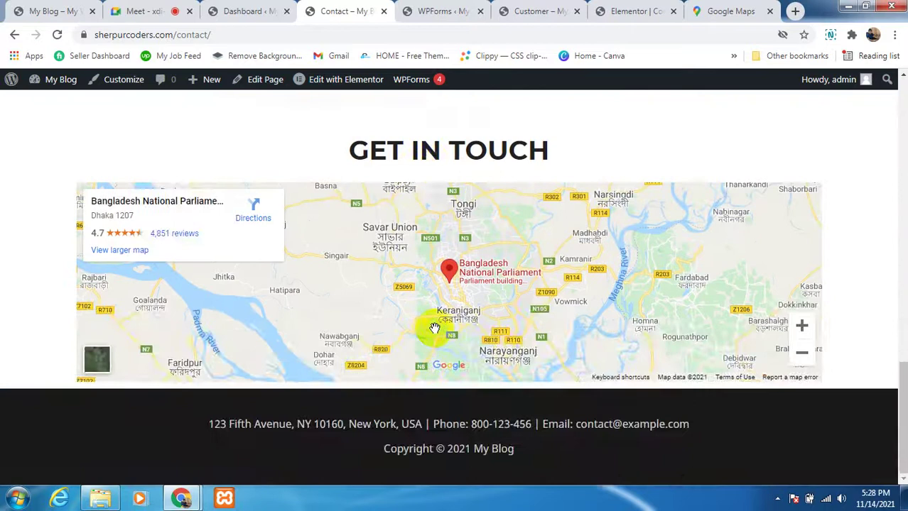
scroll(432, 328, up, 9)
scroll(534, 323, up, 6)
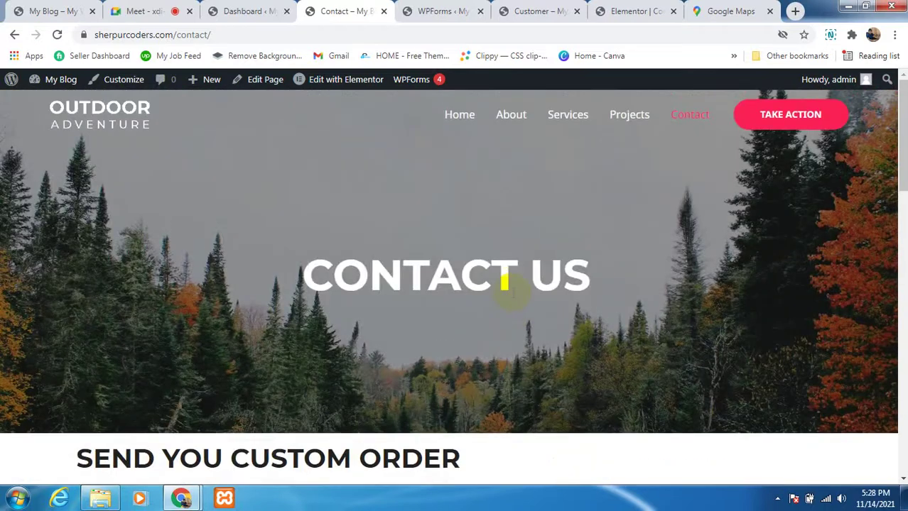
Step: Open the site's Home page and scroll down through its content
click(465, 126)
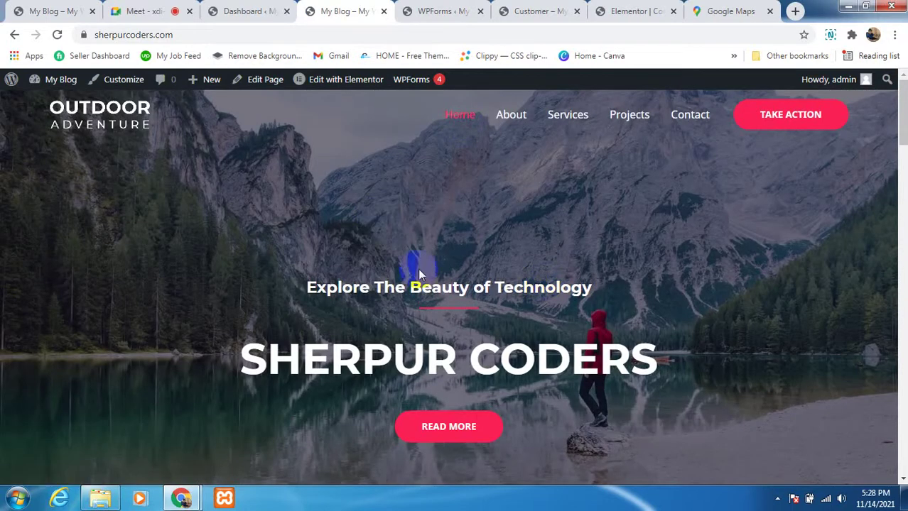
scroll(469, 228, down, 8)
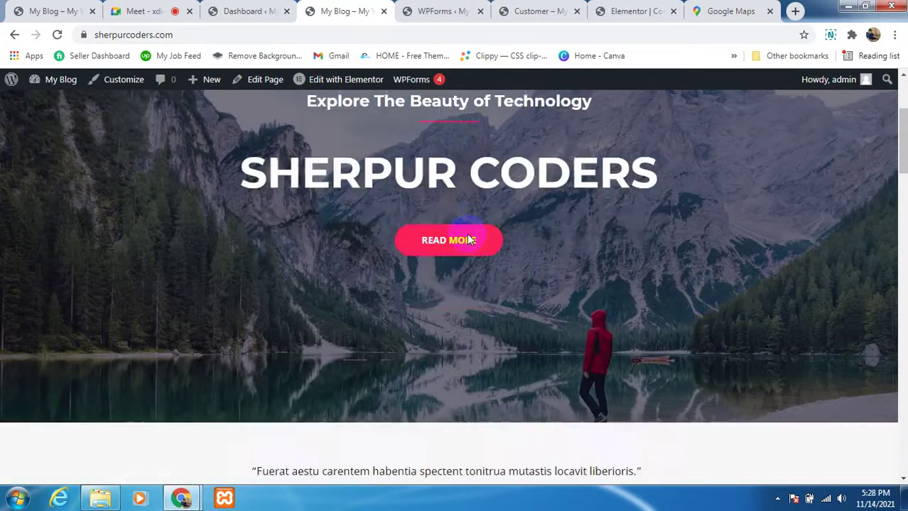
scroll(435, 284, down, 4)
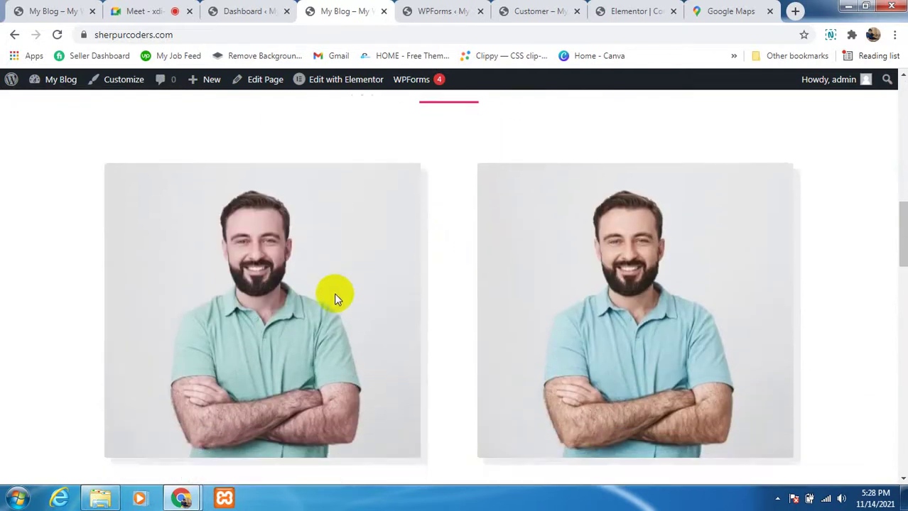
scroll(338, 305, up, 1)
scroll(338, 301, down, 7)
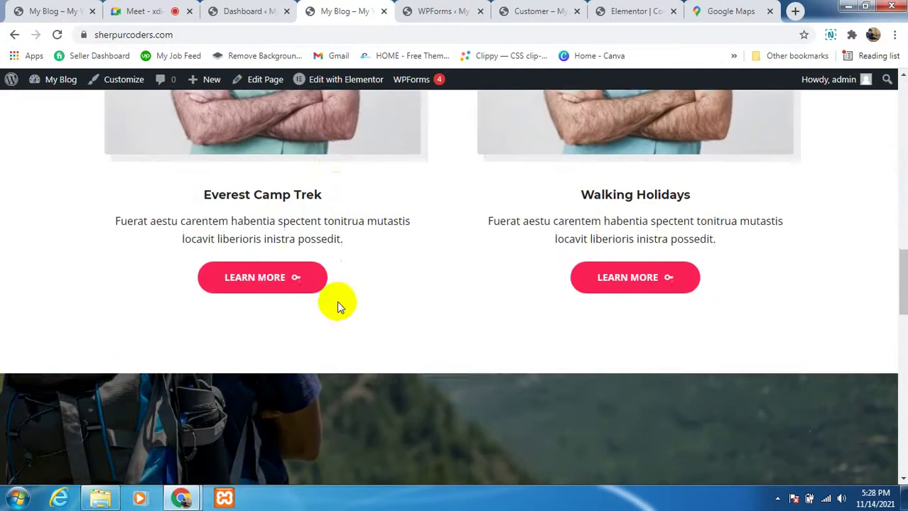
scroll(337, 305, down, 2)
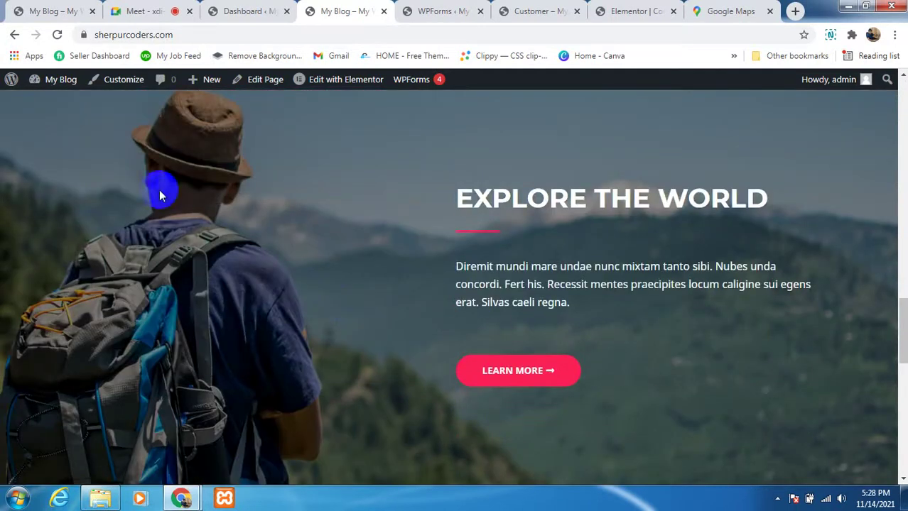
scroll(317, 259, down, 6)
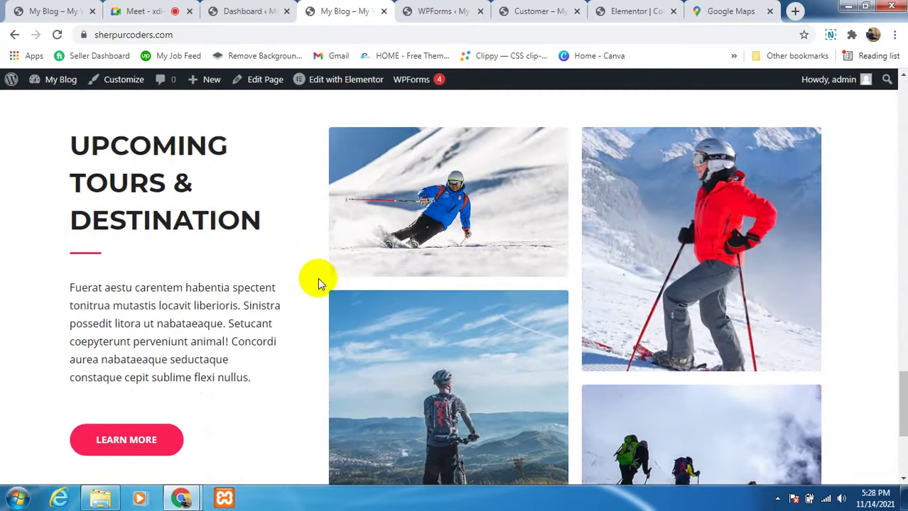
Step: Admit the waiting participant into the Google Meet call
scroll(387, 340, down, 2)
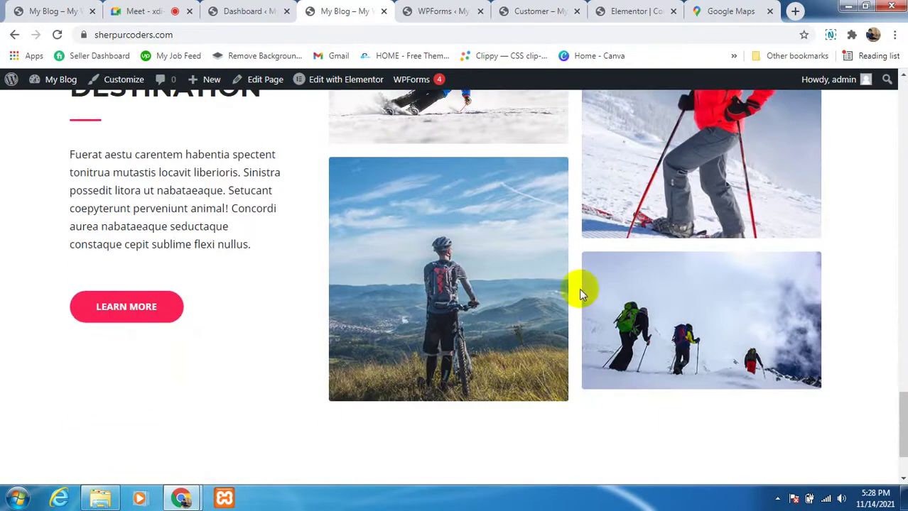
scroll(420, 304, down, 1)
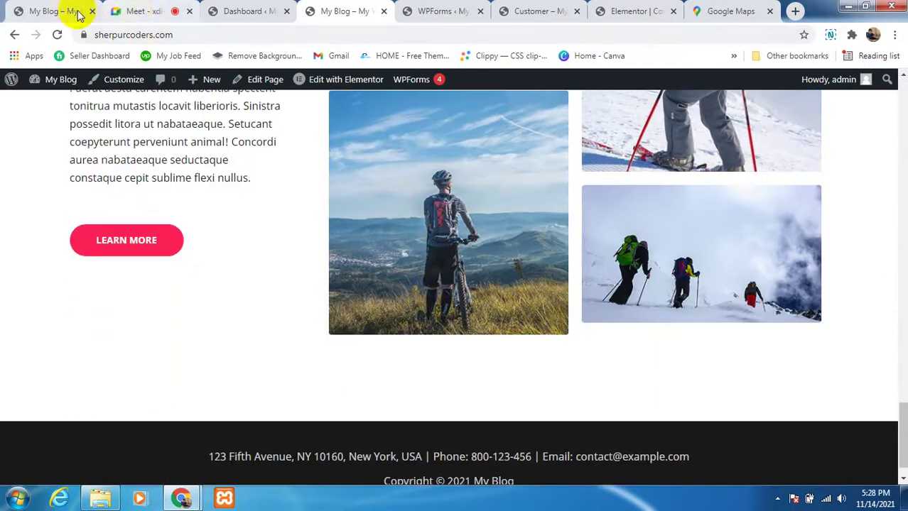
click(139, 12)
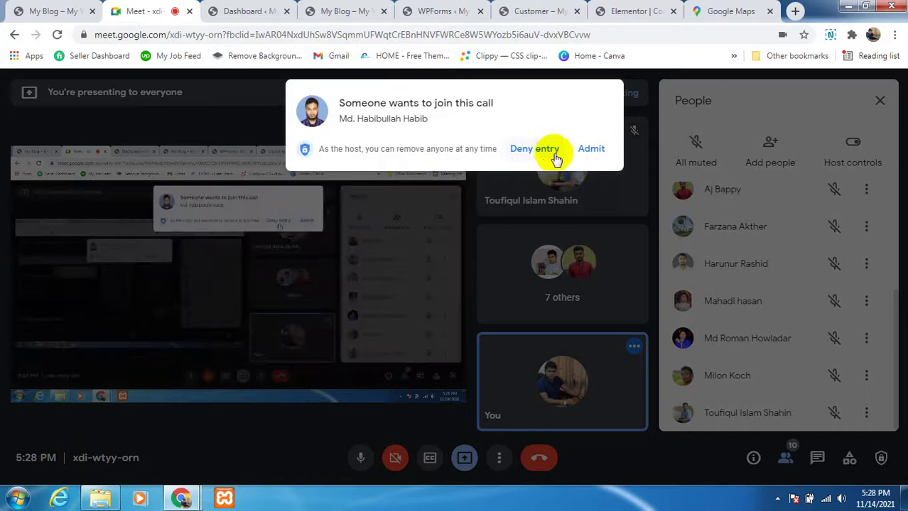
click(586, 163)
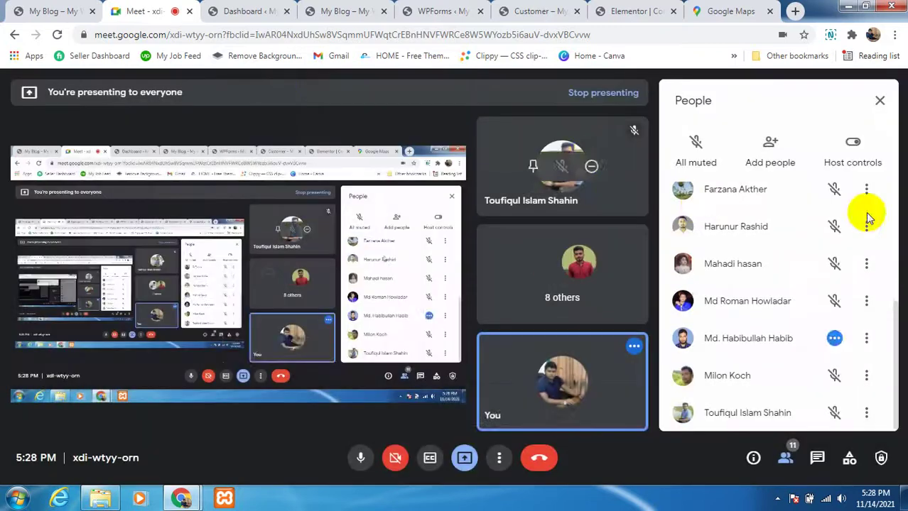
Step: Check the Contact page editor and Customer shortcode, then return to the home page
click(634, 12)
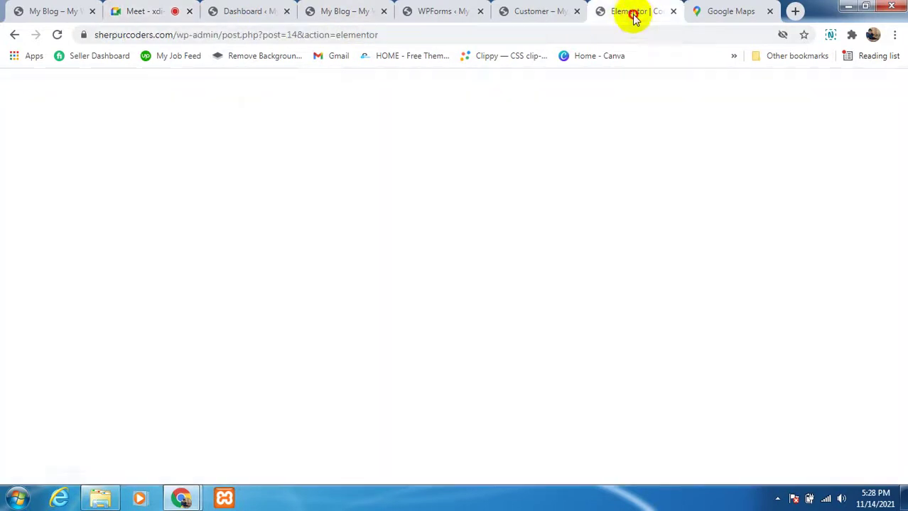
scroll(397, 323, down, 3)
scroll(364, 327, up, 6)
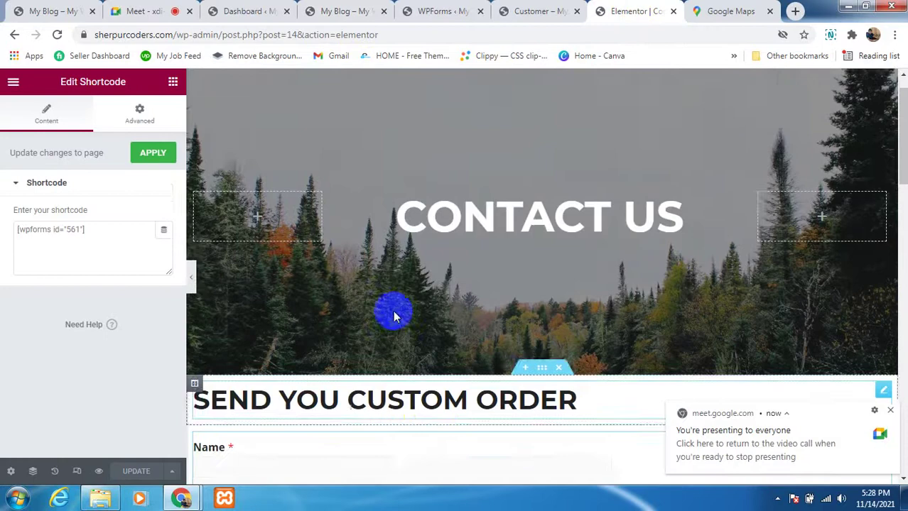
click(455, 12)
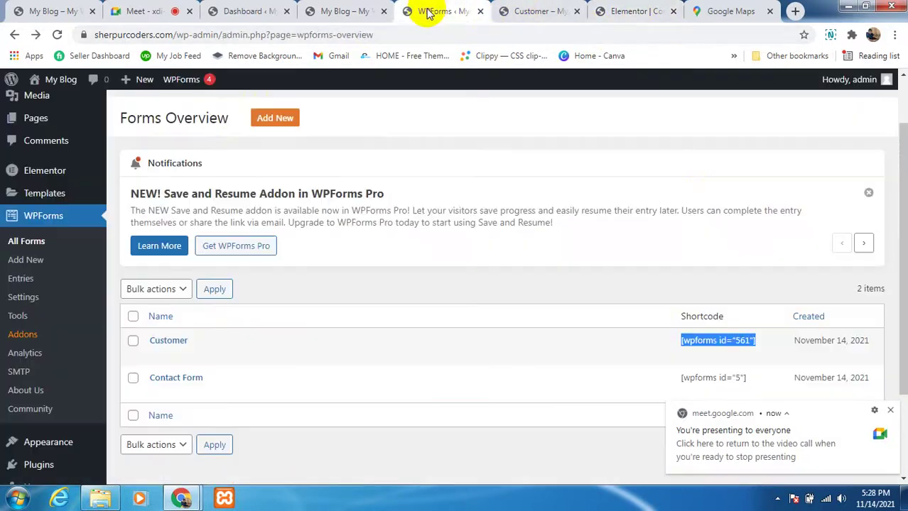
click(319, 11)
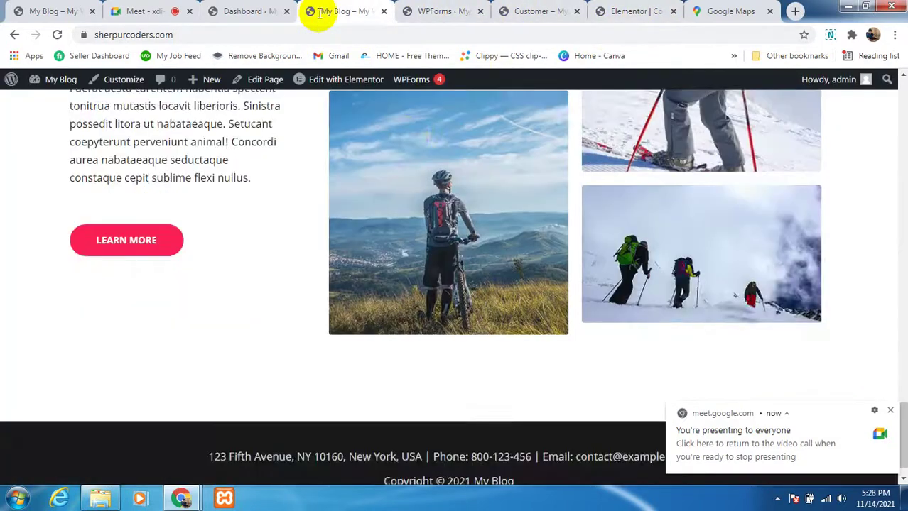
scroll(398, 305, up, 5)
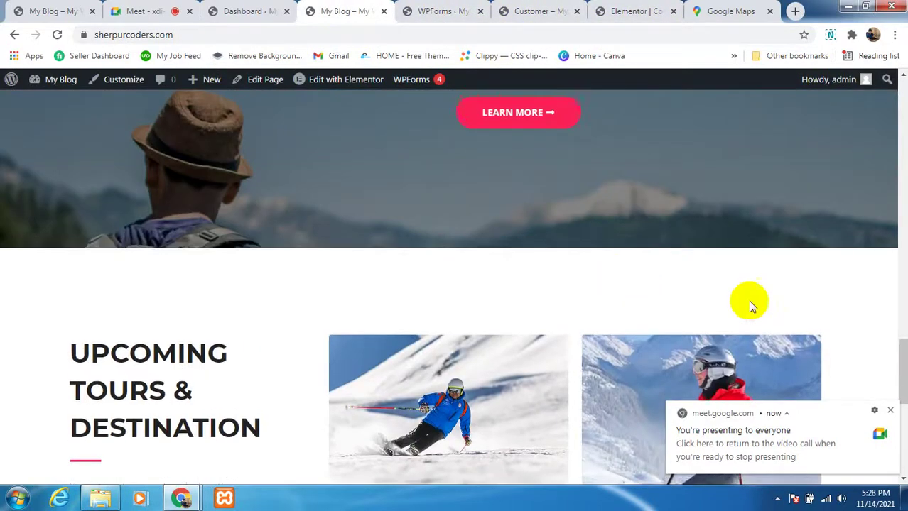
scroll(752, 304, up, 8)
drag(900, 262, 901, 135)
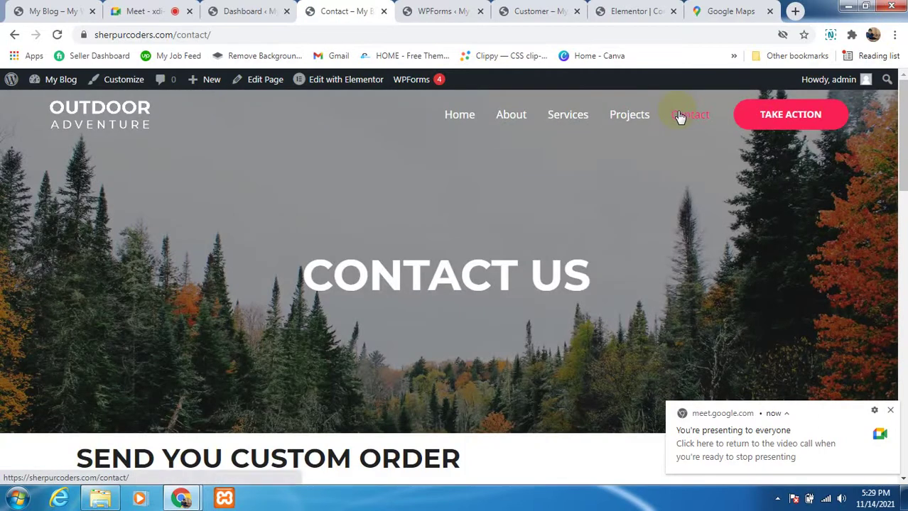
scroll(395, 270, down, 5)
scroll(397, 274, down, 1)
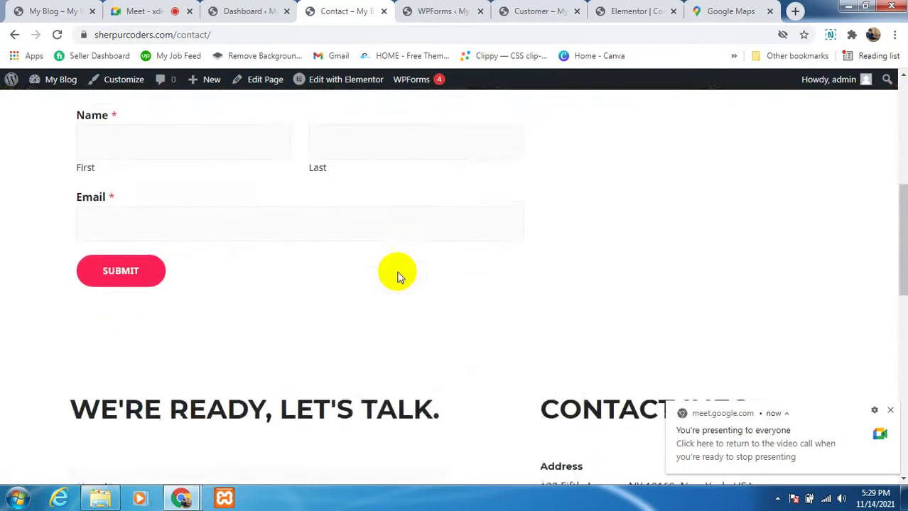
scroll(397, 274, up, 2)
click(268, 266)
click(699, 267)
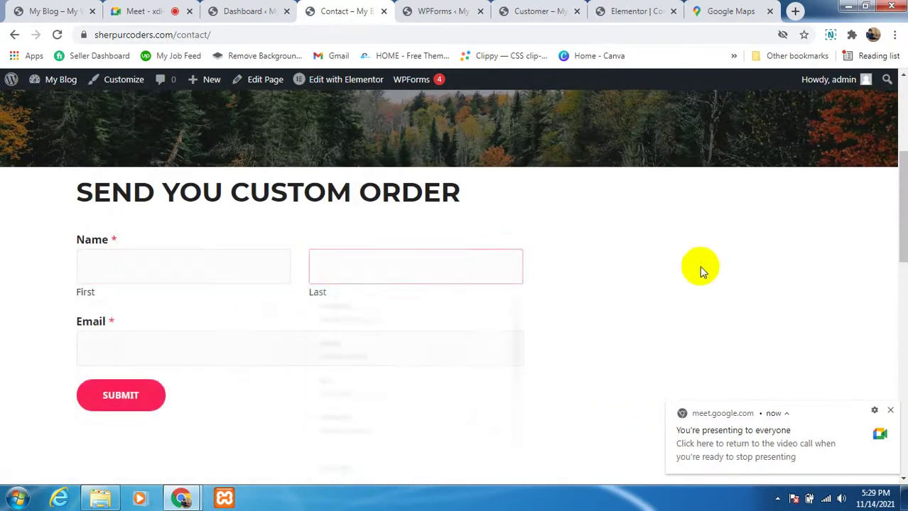
scroll(587, 294, down, 6)
scroll(203, 350, down, 5)
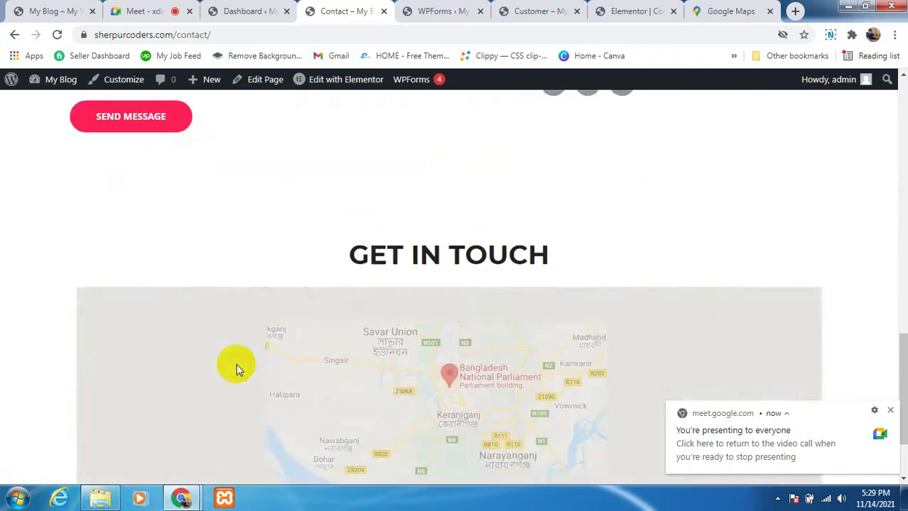
scroll(496, 316, up, 10)
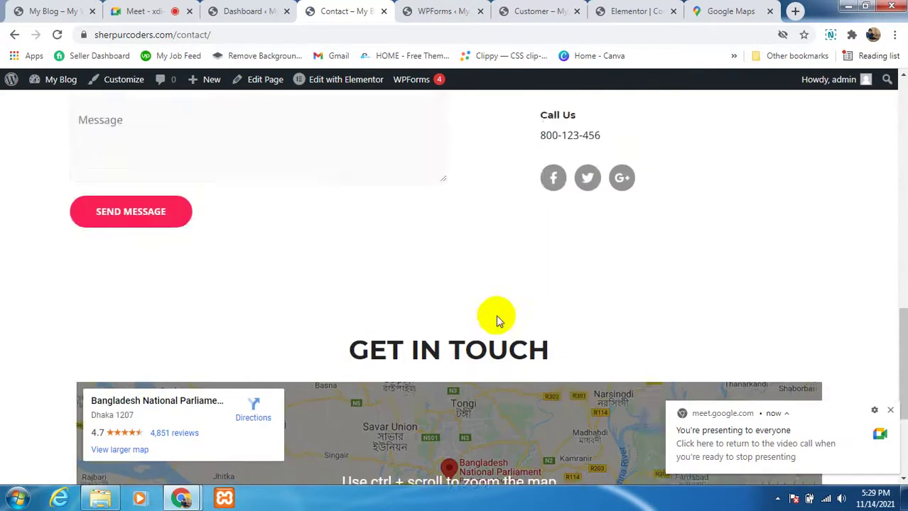
scroll(564, 321, up, 5)
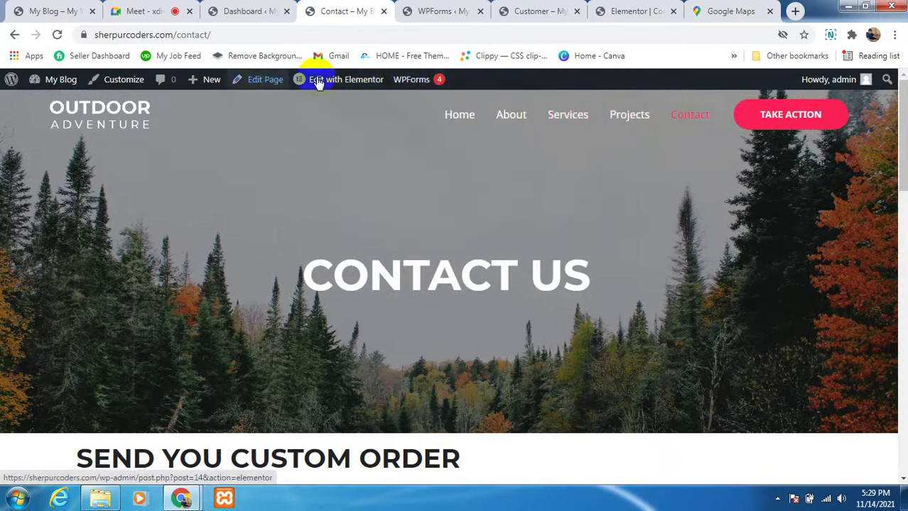
mouse_move(338, 85)
scroll(324, 386, down, 6)
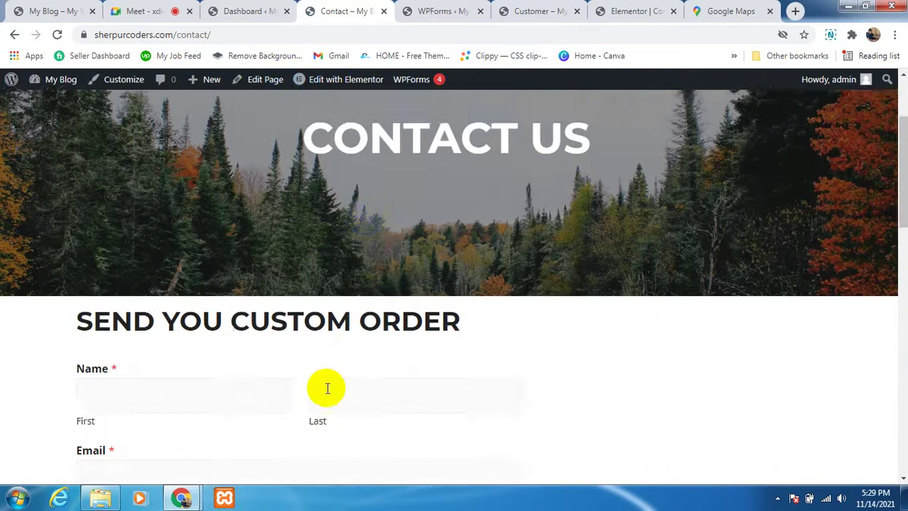
scroll(270, 402, down, 5)
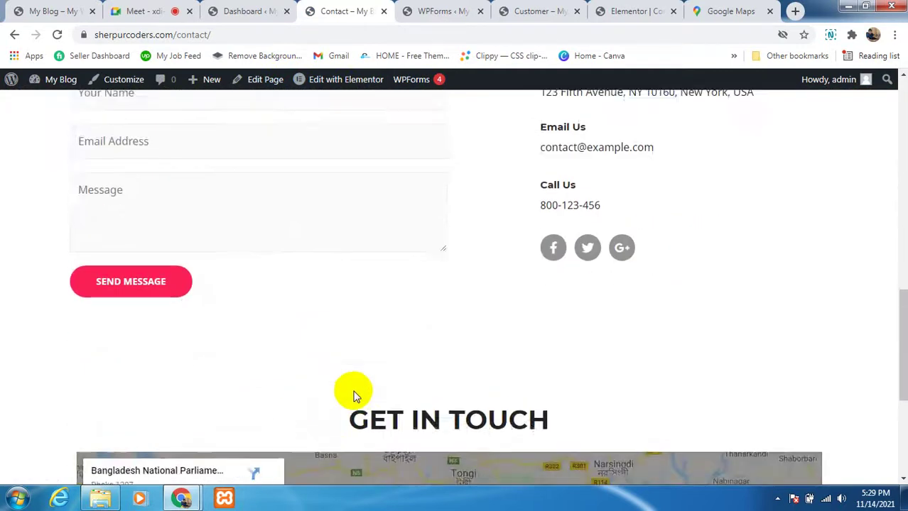
scroll(341, 383, up, 9)
scroll(334, 409, down, 7)
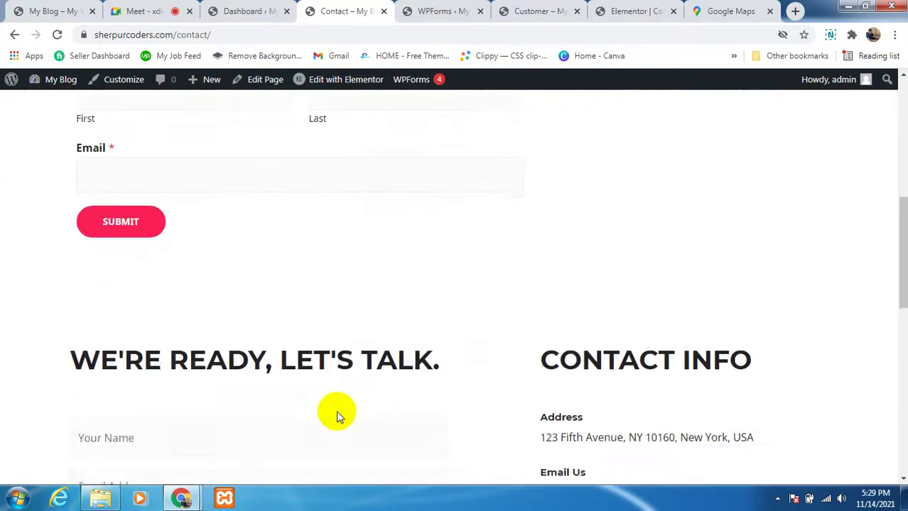
scroll(284, 411, down, 5)
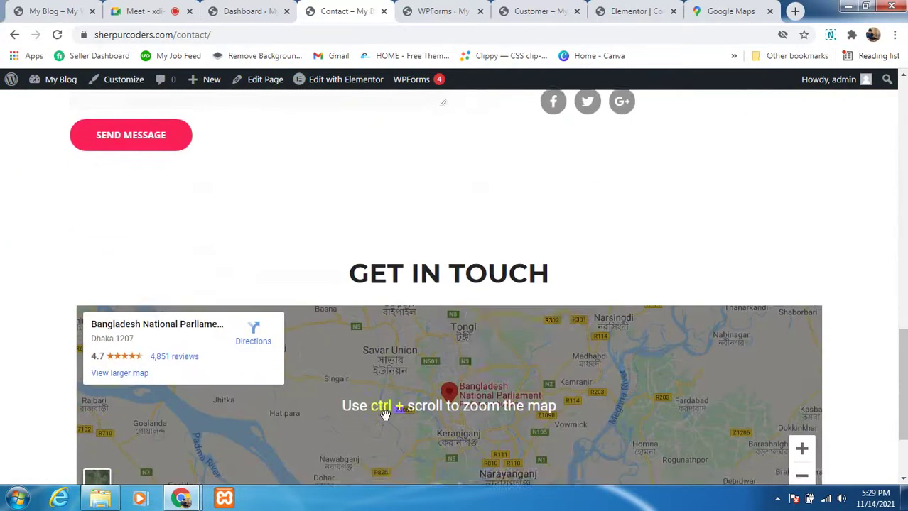
scroll(497, 408, up, 3)
scroll(522, 402, up, 10)
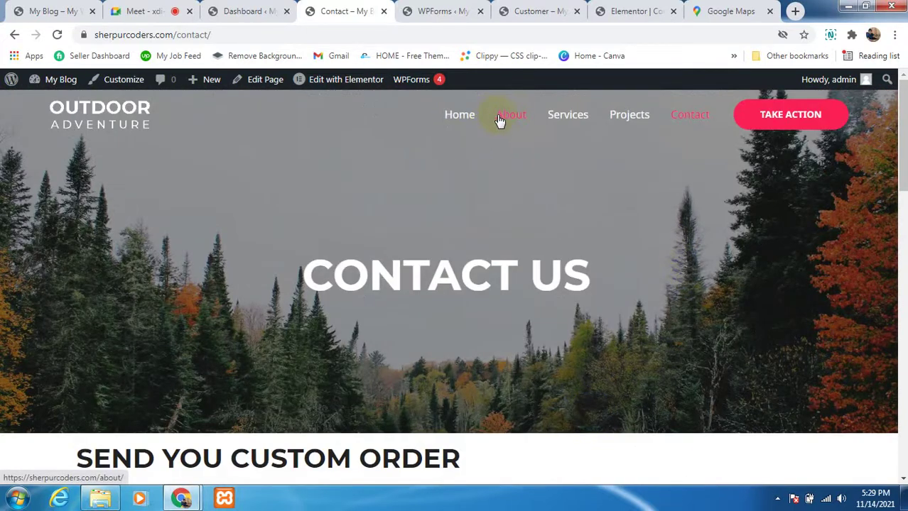
Step: Open the About page and scroll through its WHO WE ARE? banner and features section
click(500, 122)
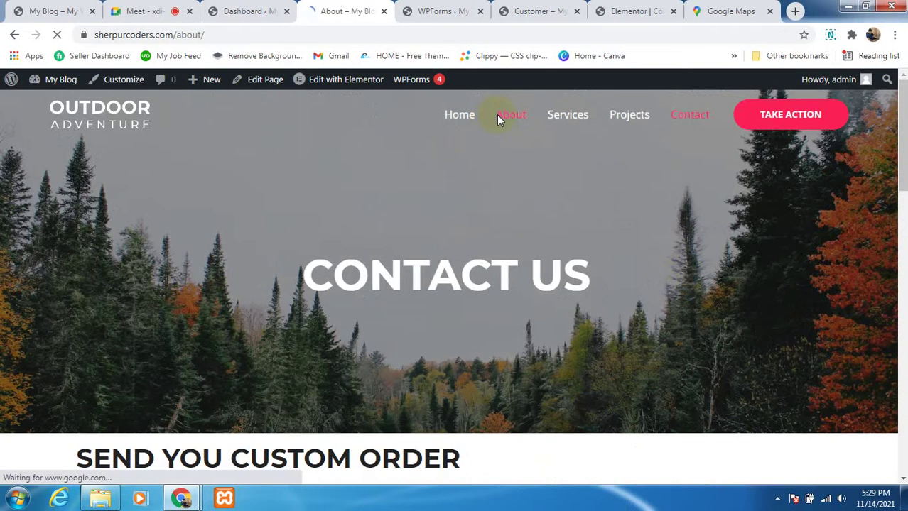
scroll(248, 366, down, 3)
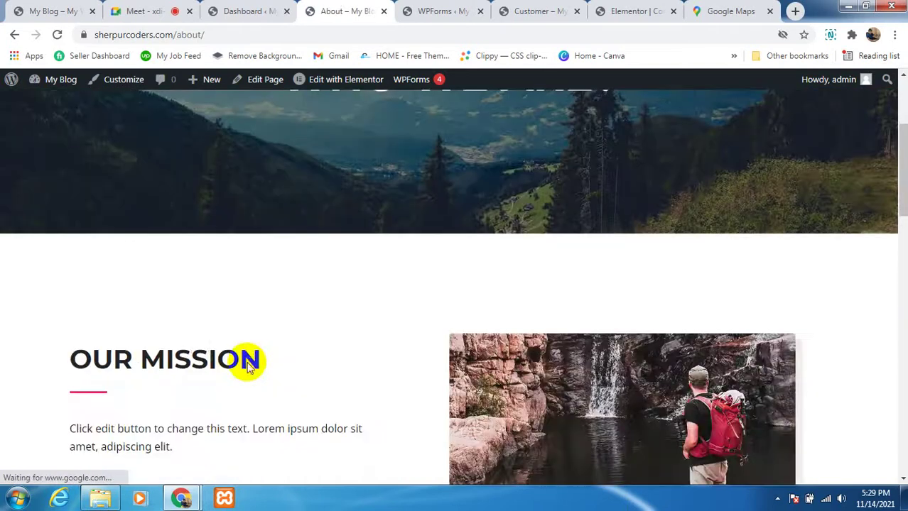
scroll(248, 366, down, 10)
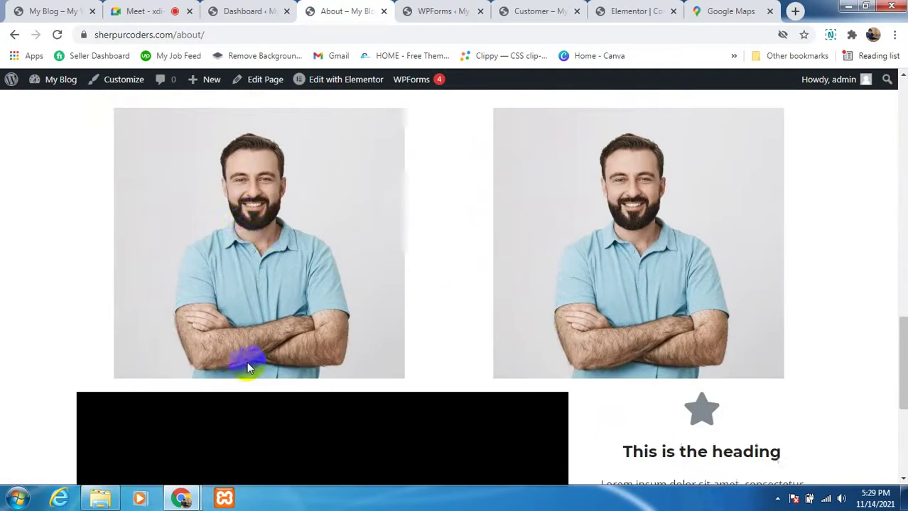
scroll(247, 365, down, 4)
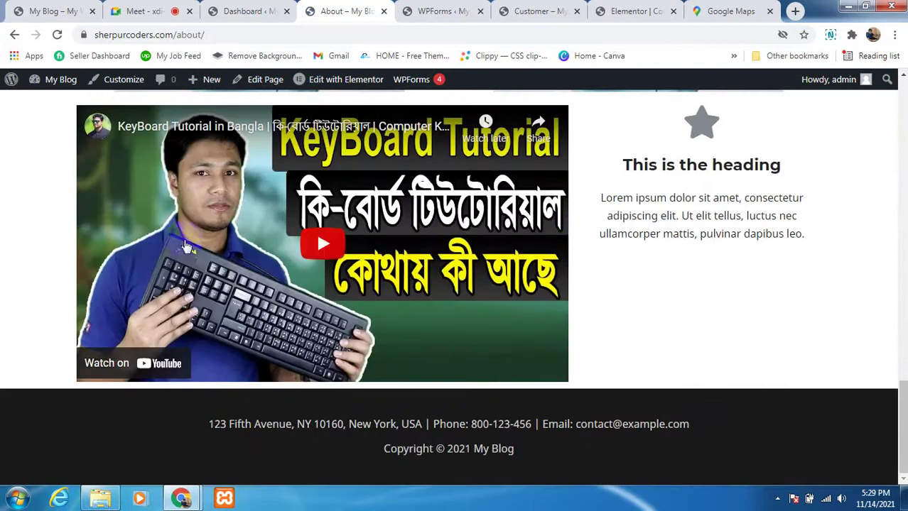
scroll(186, 247, up, 9)
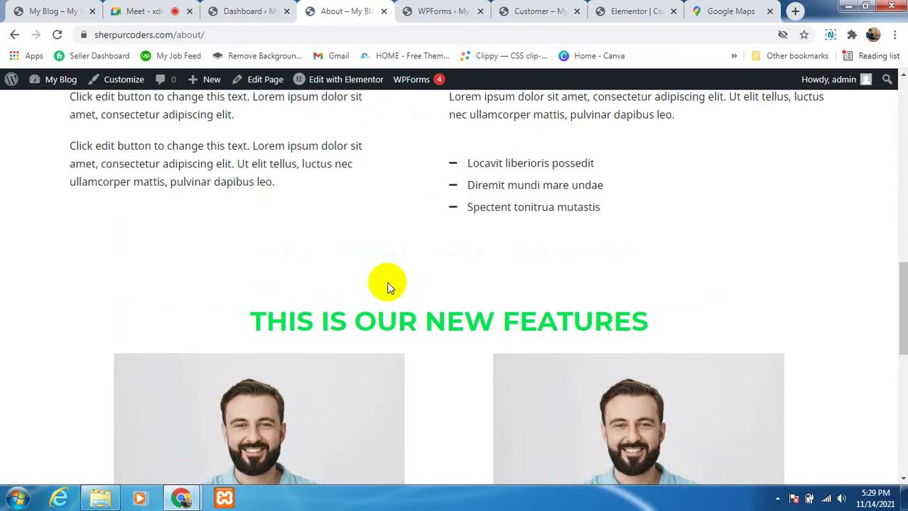
scroll(387, 288, down, 3)
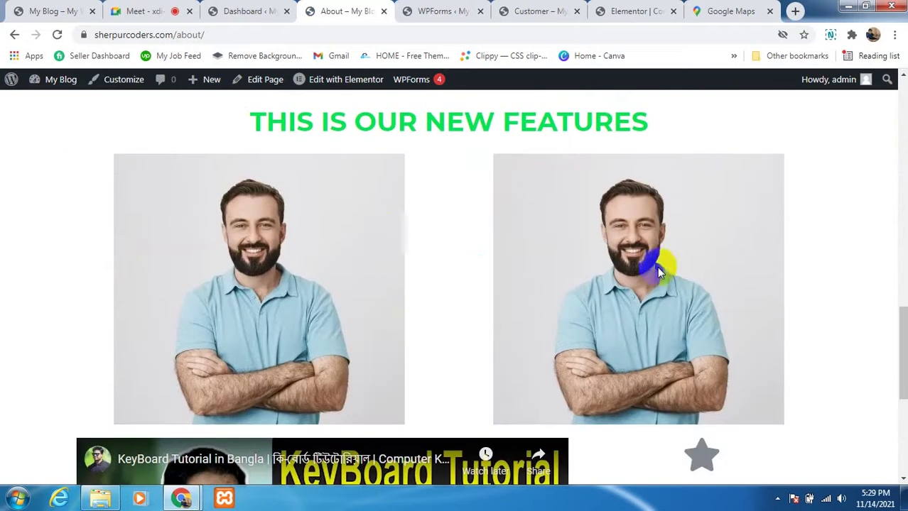
scroll(649, 260, down, 1)
scroll(651, 282, down, 1)
scroll(477, 260, up, 1)
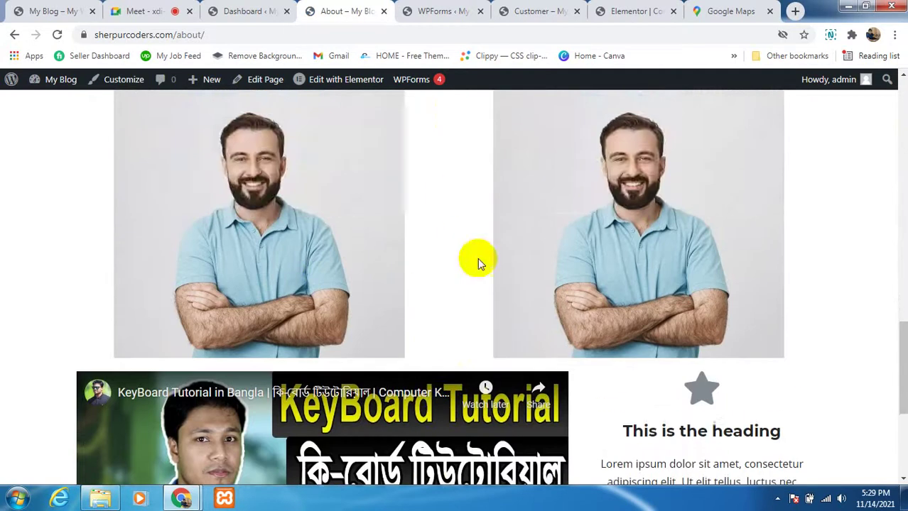
scroll(525, 280, down, 1)
scroll(524, 274, down, 1)
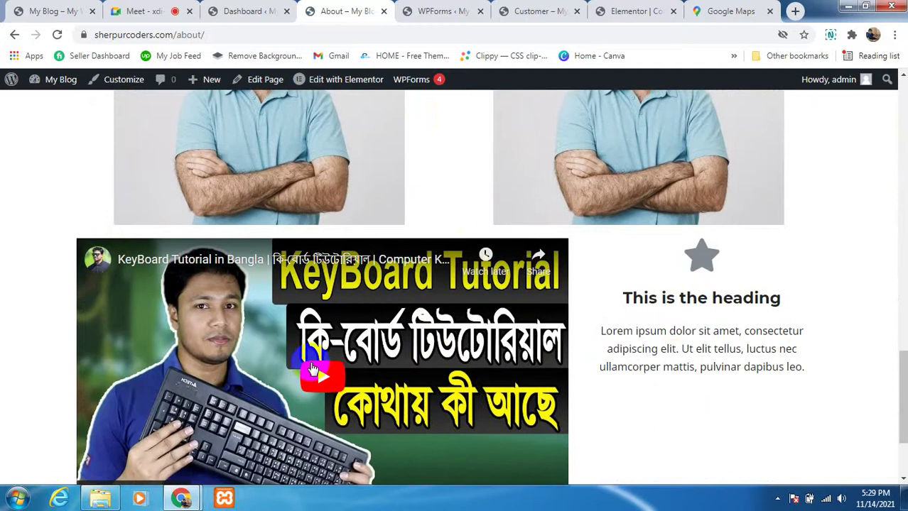
scroll(675, 368, up, 4)
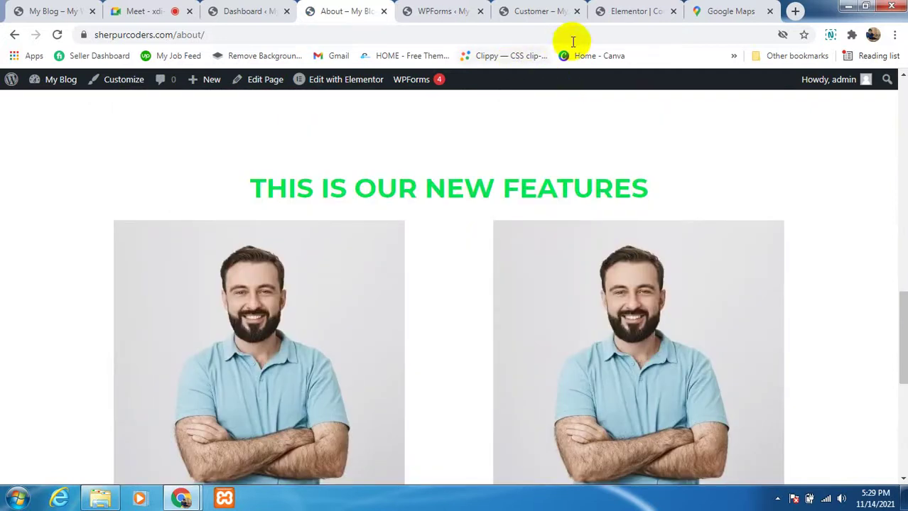
scroll(643, 300, up, 10)
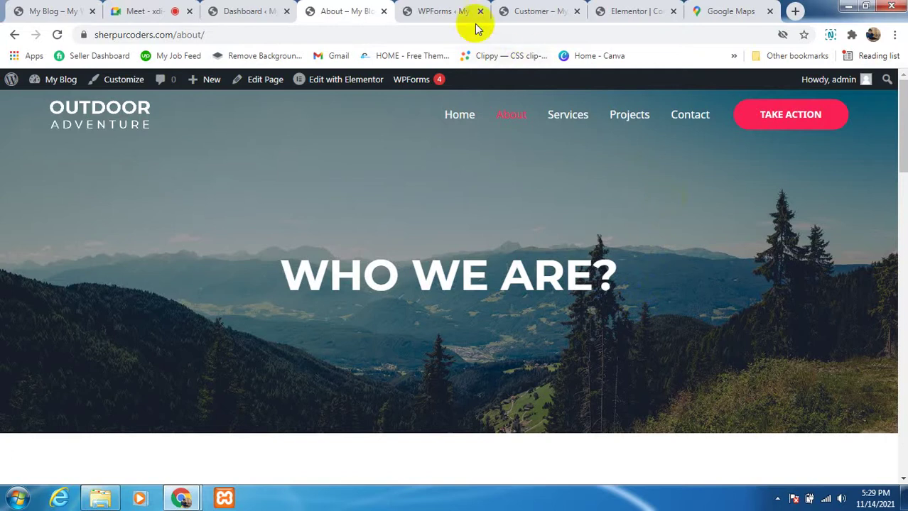
Step: Duplicate the Contact Form in WPForms, creating Contact Form ID #565
click(442, 12)
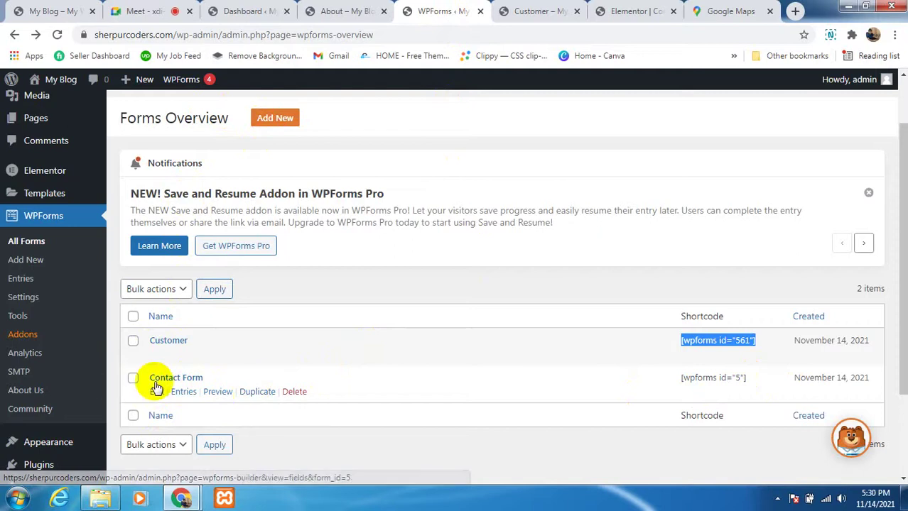
click(260, 397)
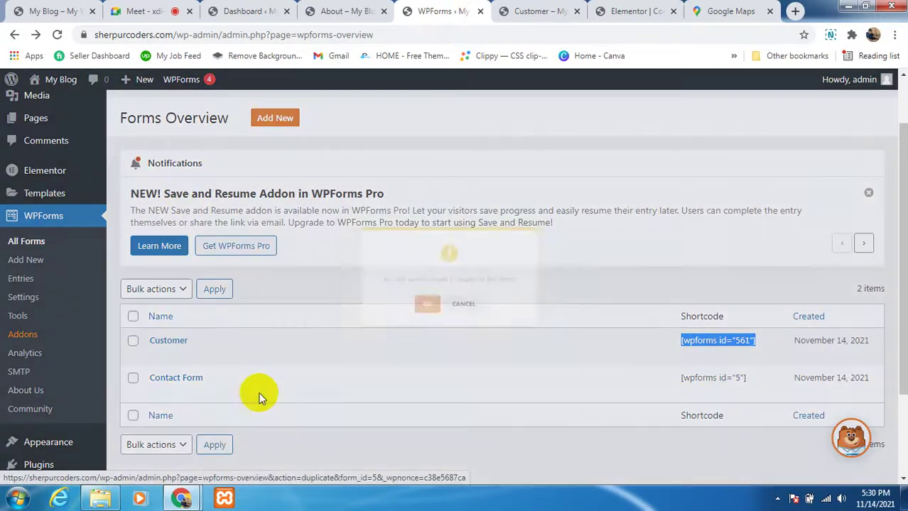
click(414, 320)
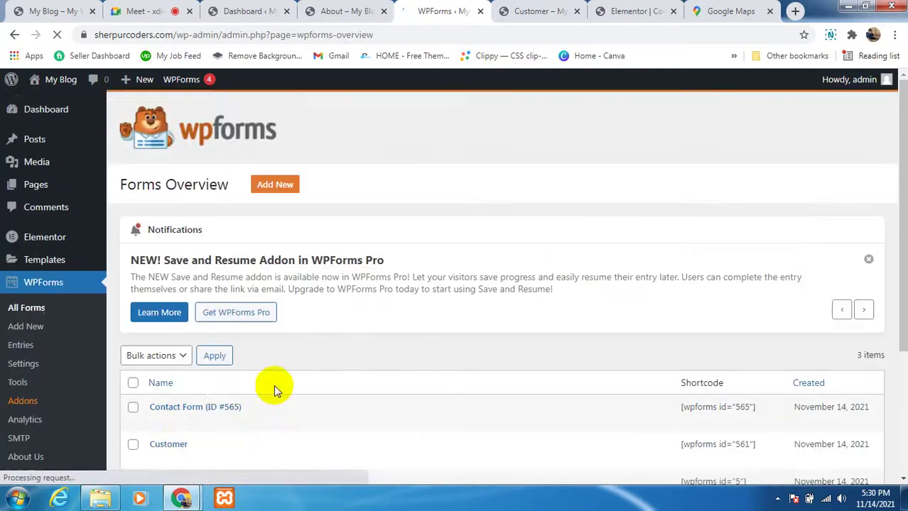
scroll(184, 421, down, 3)
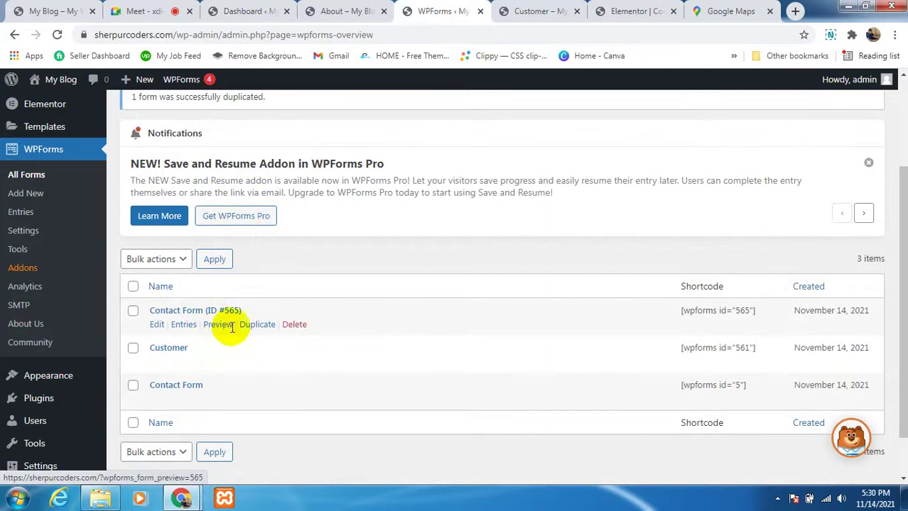
Step: Change form #565's Form Name to 'Customer' in its General settings and save
click(157, 325)
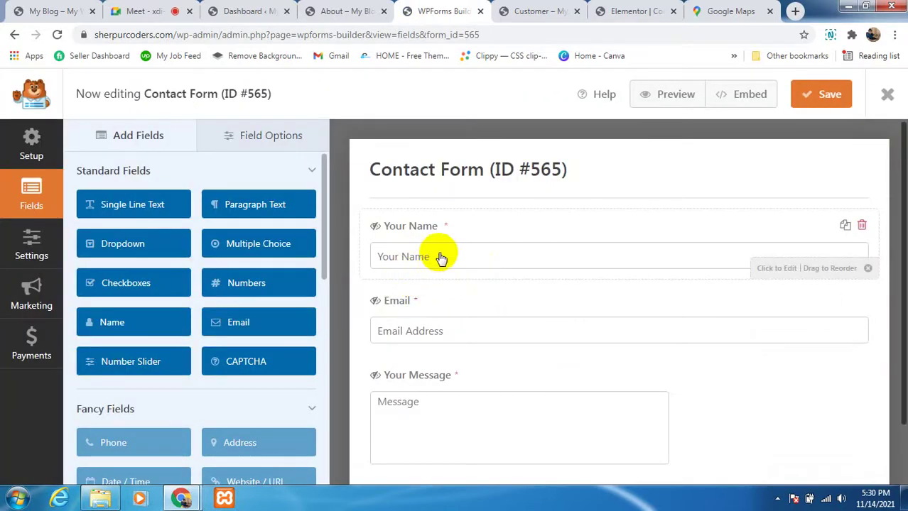
scroll(489, 343, down, 2)
scroll(492, 345, up, 2)
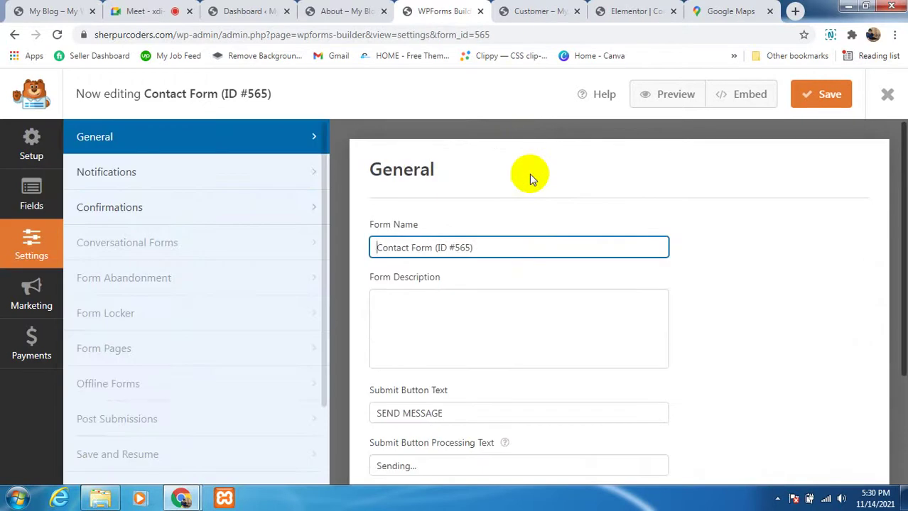
click(497, 249)
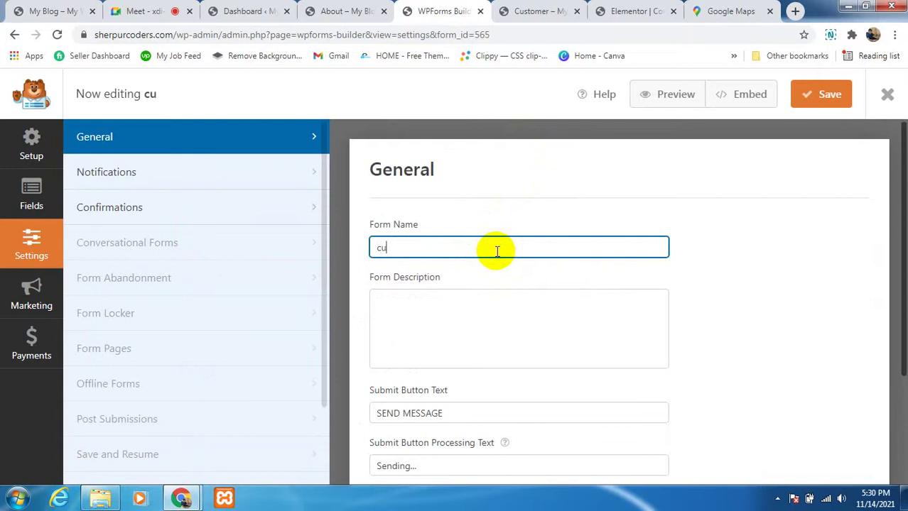
text(custom)
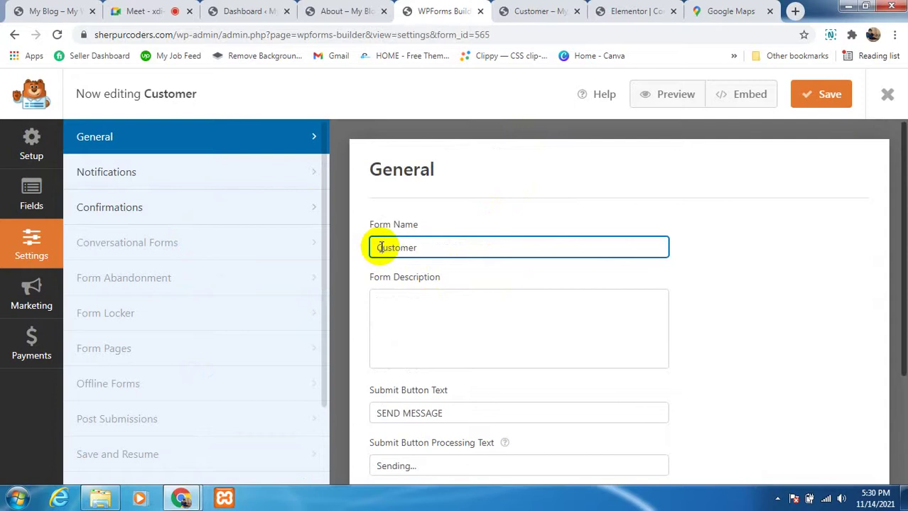
scroll(752, 193, down, 2)
click(826, 95)
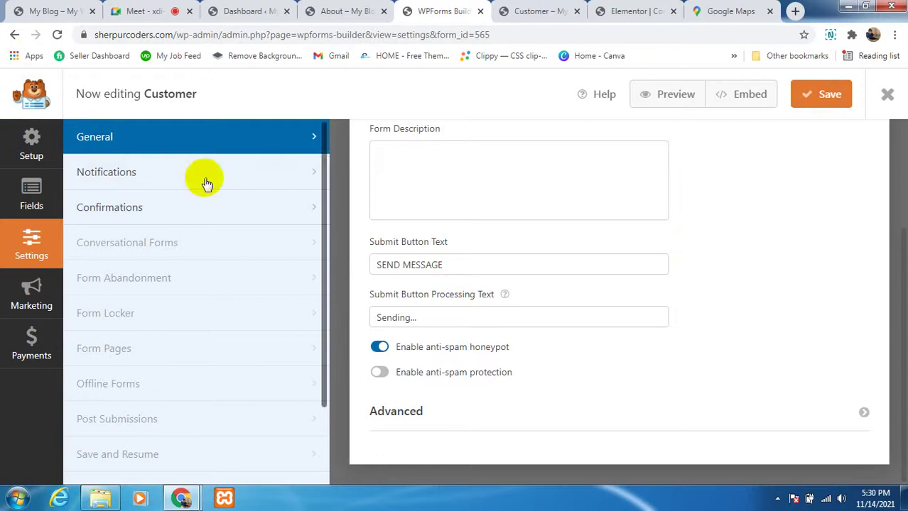
scroll(545, 290, up, 3)
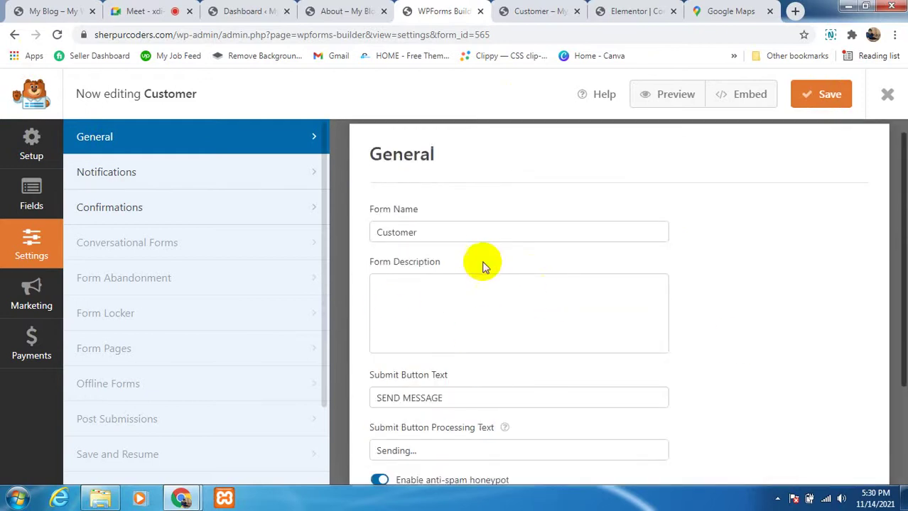
scroll(449, 300, down, 1)
scroll(480, 326, up, 1)
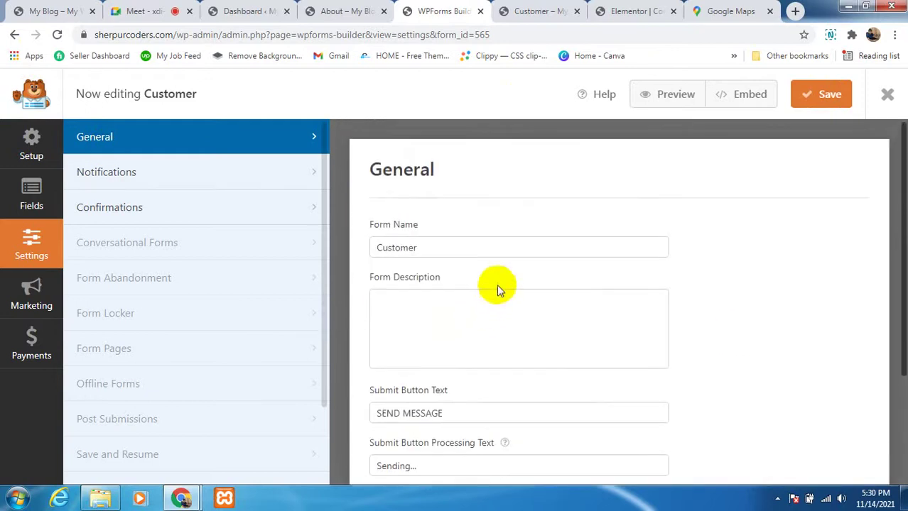
Step: Refresh the forms list and copy the first Customer form's shortcode [wpforms id="565"]
click(15, 35)
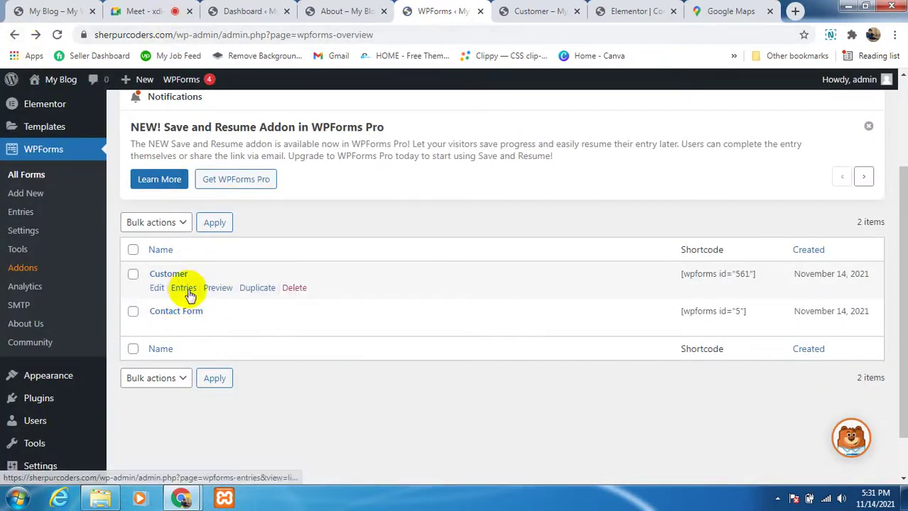
click(55, 32)
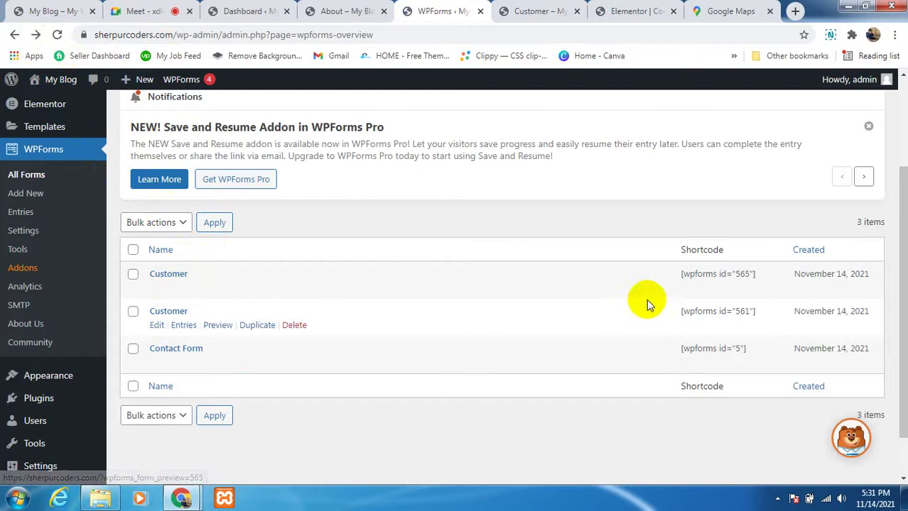
drag(757, 274, 669, 270)
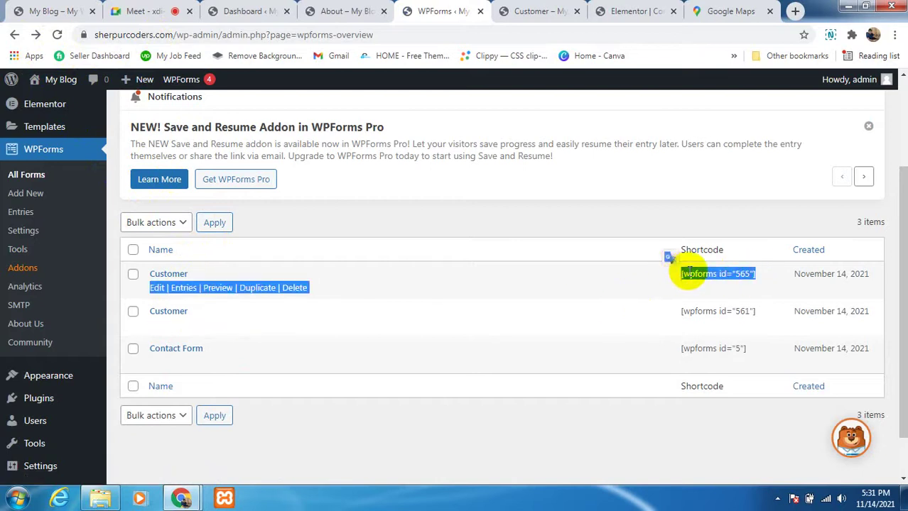
right_click(675, 271)
click(692, 282)
scroll(213, 228, up, 2)
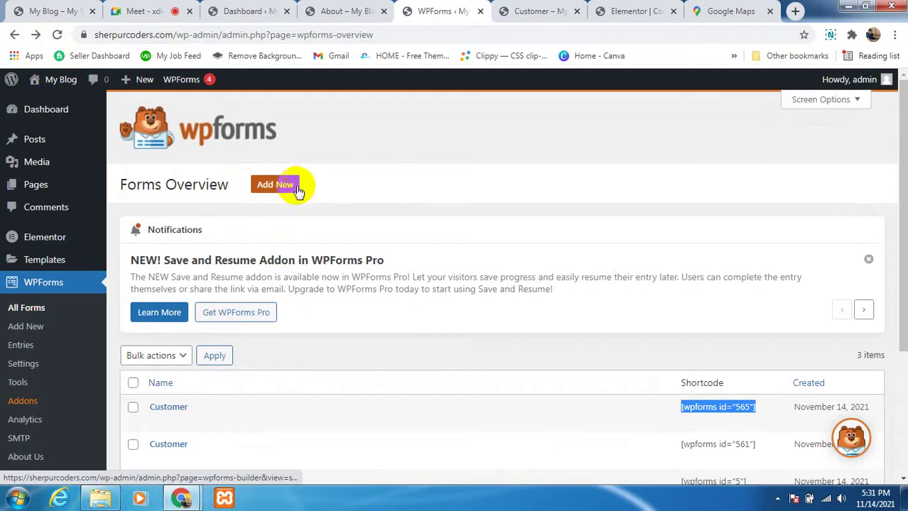
click(640, 411)
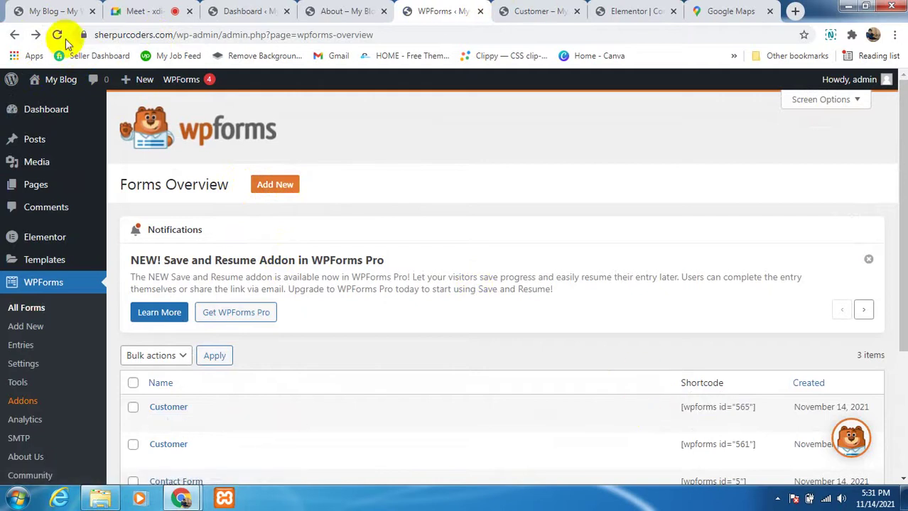
click(127, 11)
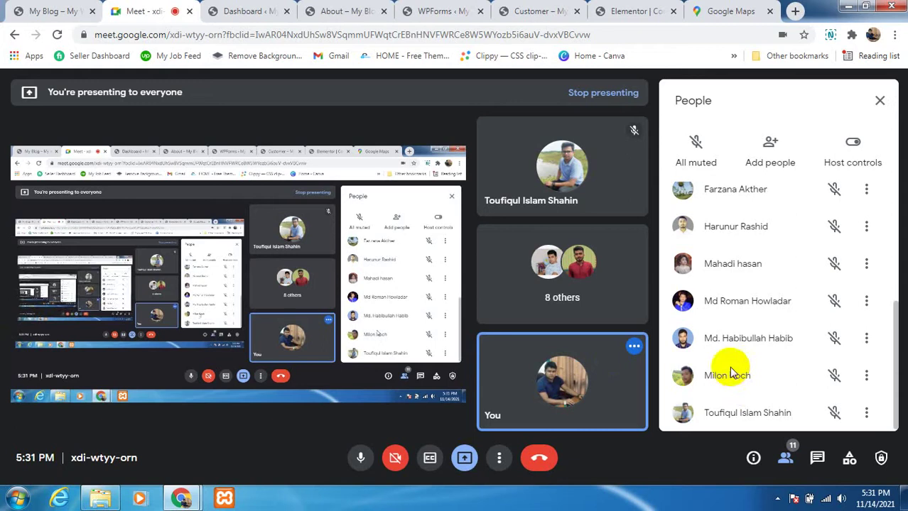
Step: Scroll through the Meet call to check the 11 participants
scroll(735, 384, up, 5)
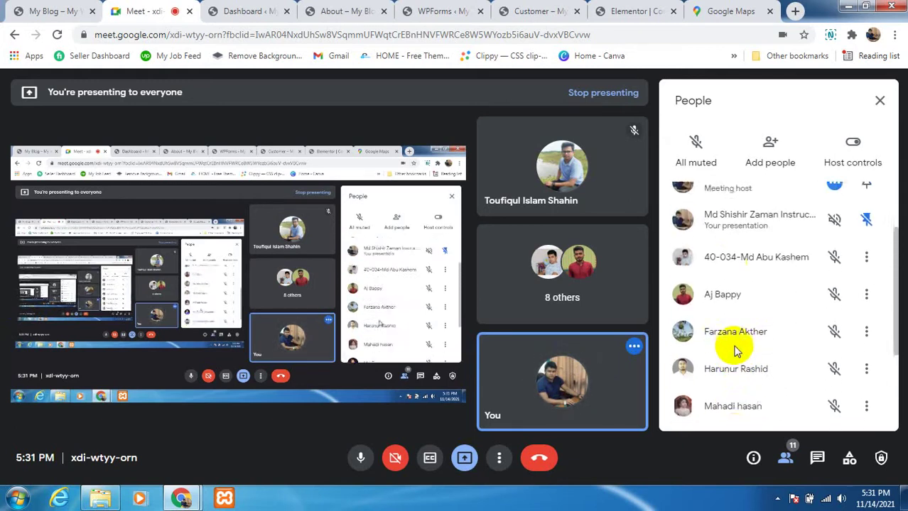
scroll(725, 328, down, 3)
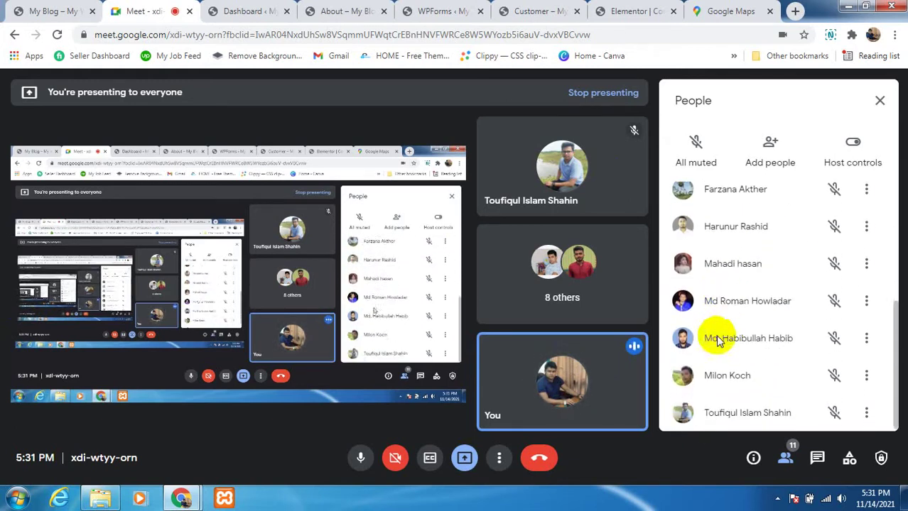
Step: Glance over the Customer form preview, then move to the live site tab
click(523, 10)
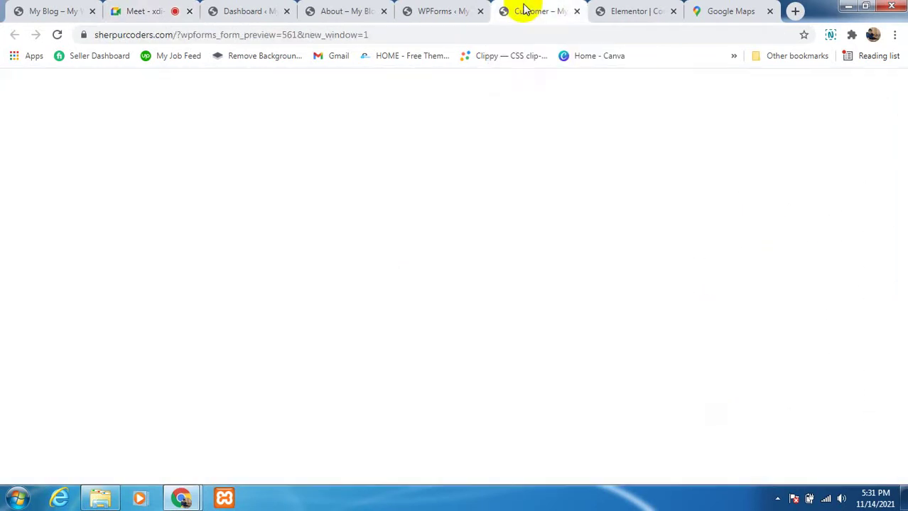
scroll(387, 192, up, 1)
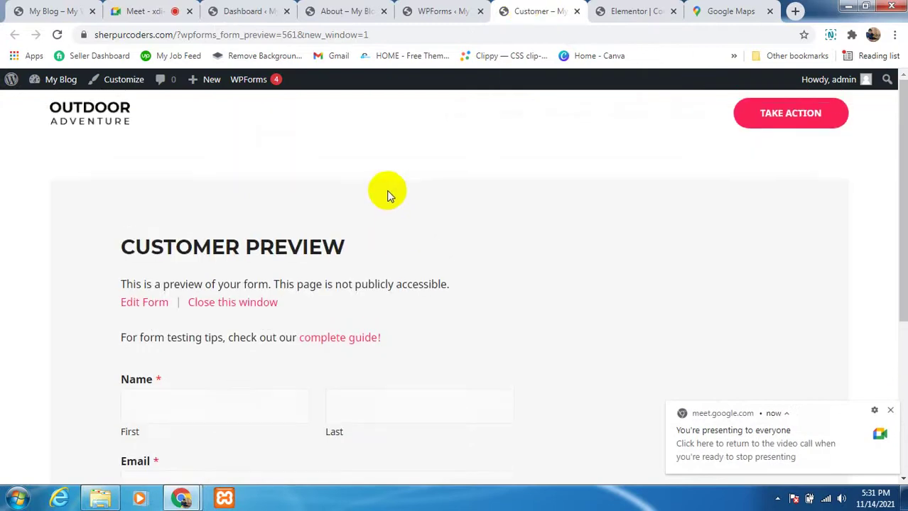
scroll(380, 188, down, 3)
scroll(294, 266, up, 3)
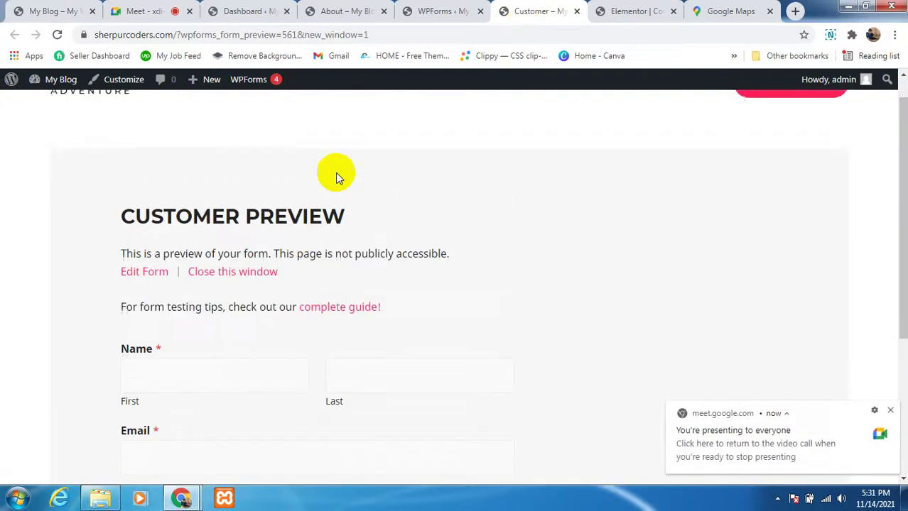
click(634, 10)
click(435, 10)
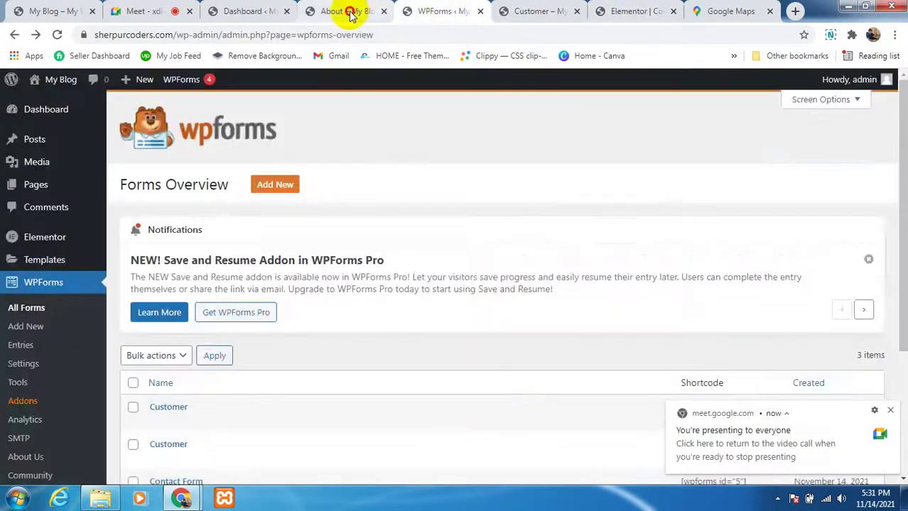
click(347, 11)
Step: Scroll through the live Contact page's order form and map, then return to Elementor
click(455, 118)
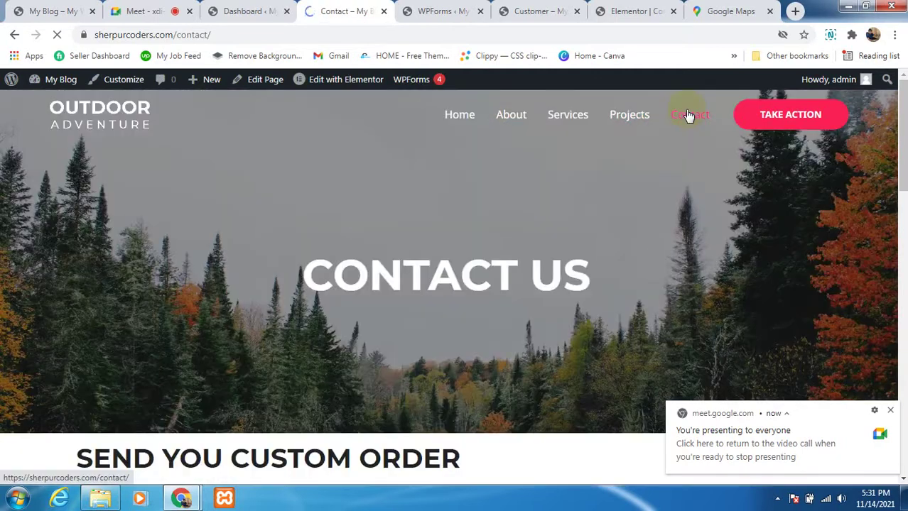
scroll(354, 331, down, 4)
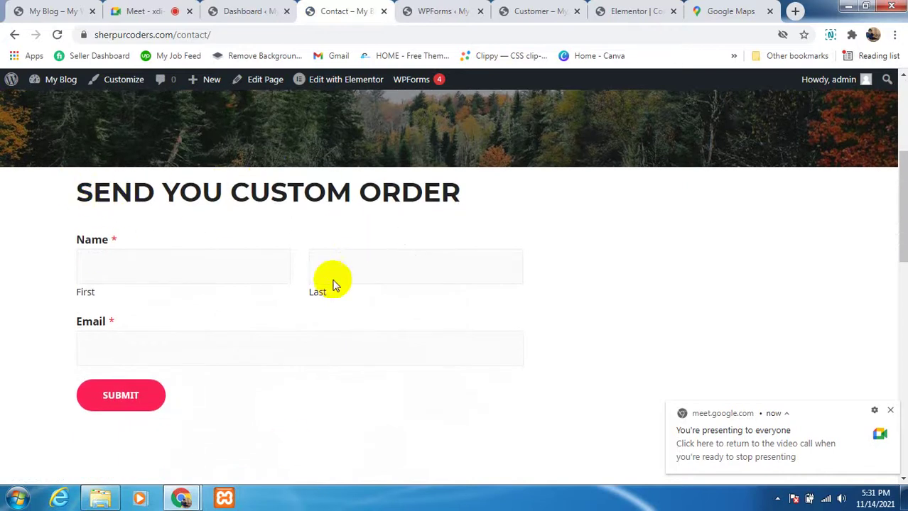
scroll(169, 318, down, 1)
scroll(178, 310, down, 10)
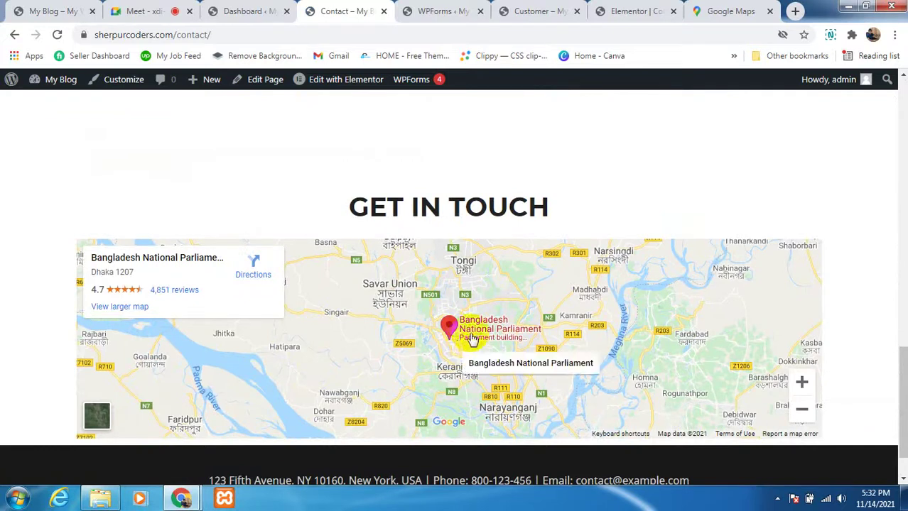
scroll(482, 313, down, 1)
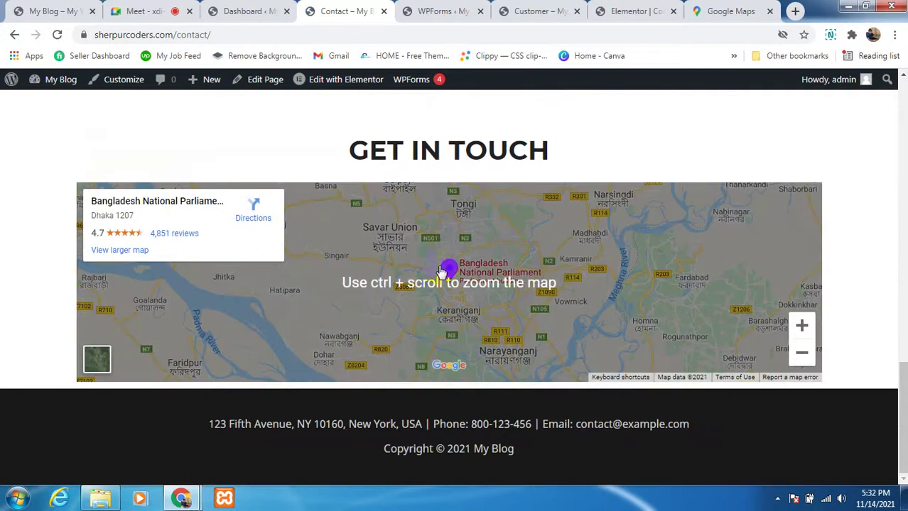
scroll(462, 268, up, 1)
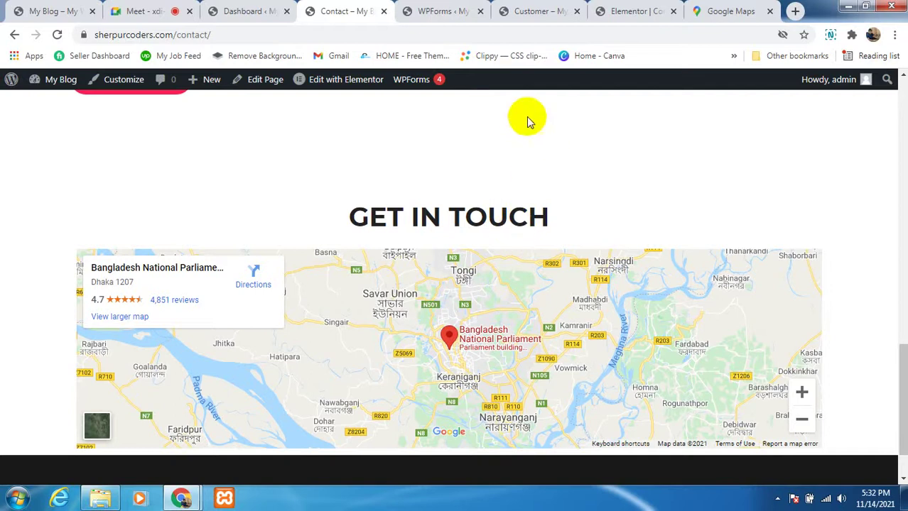
click(430, 15)
click(534, 10)
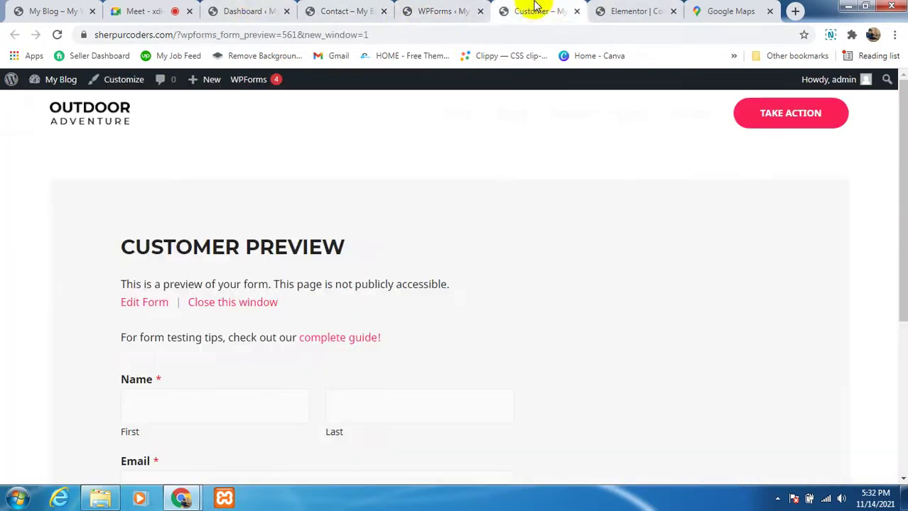
click(623, 11)
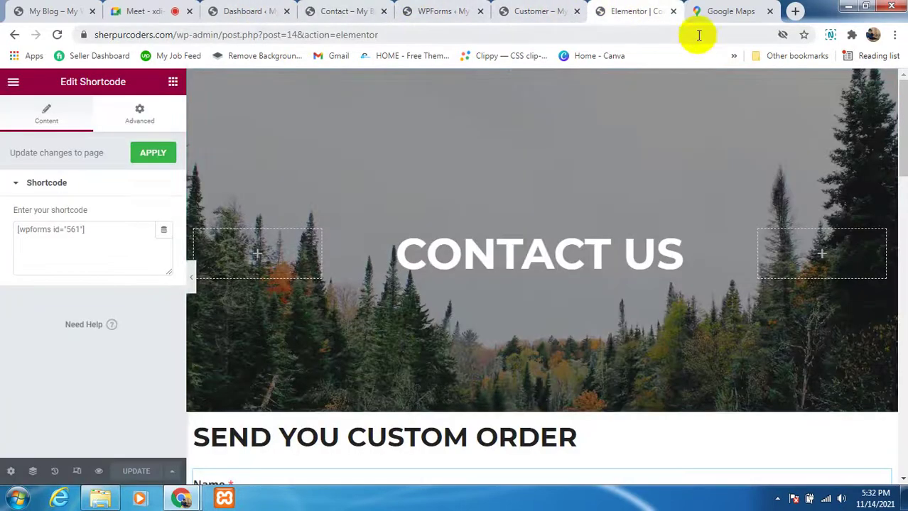
click(252, 11)
click(359, 11)
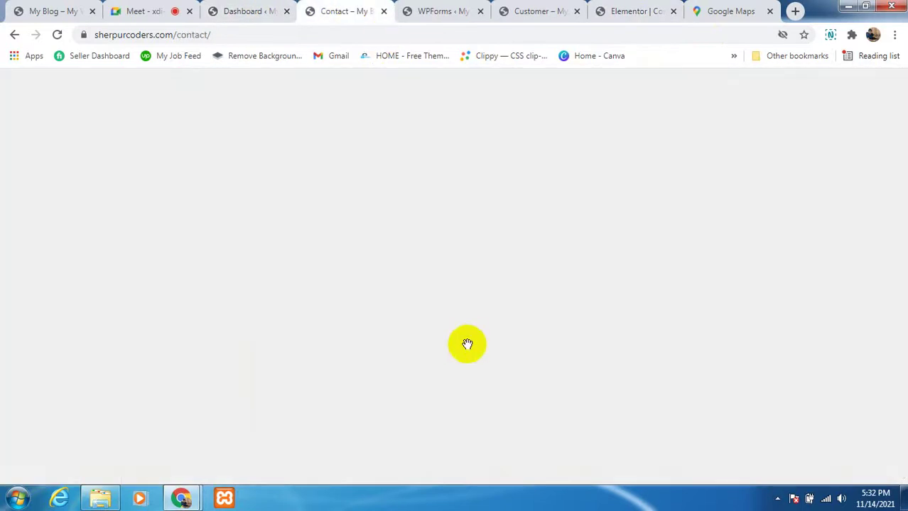
scroll(476, 322, up, 5)
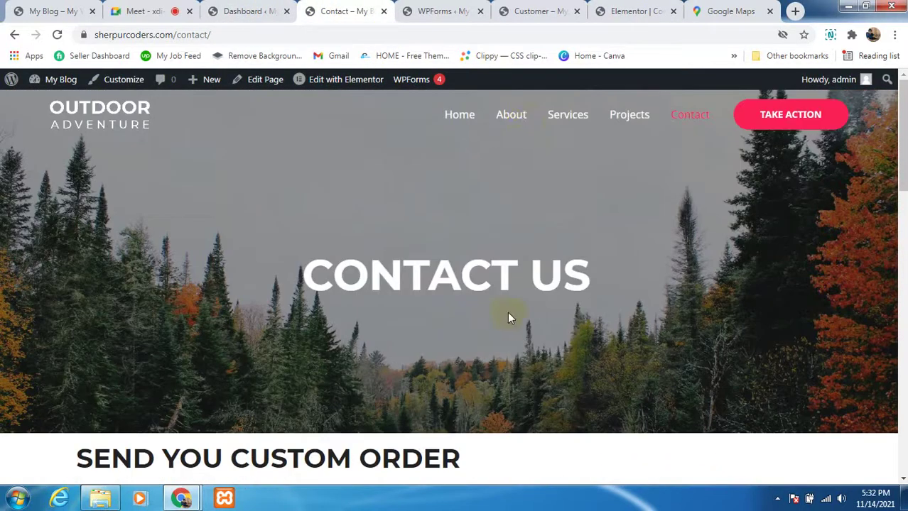
click(514, 119)
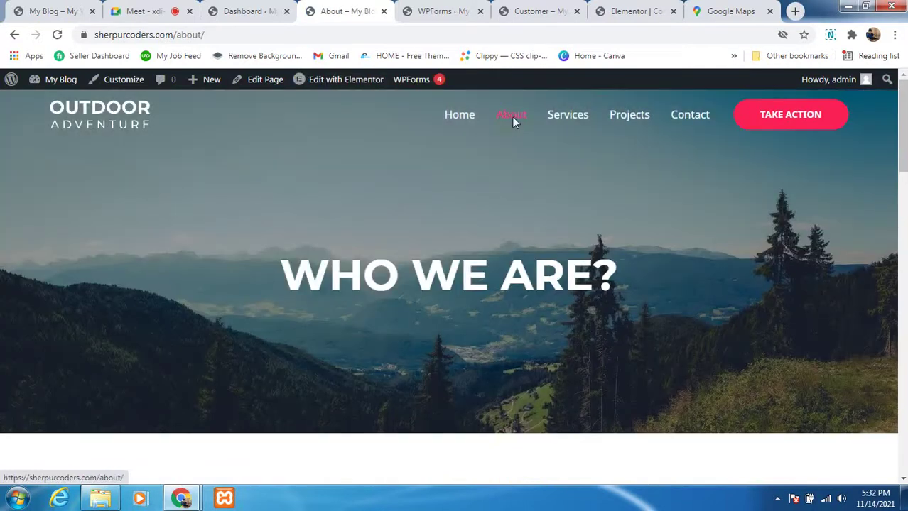
scroll(369, 361, down, 12)
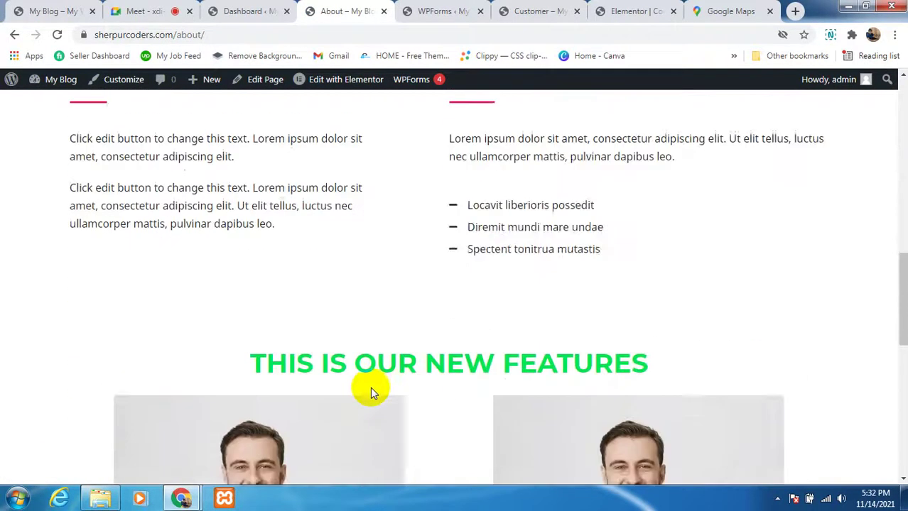
scroll(370, 387, down, 7)
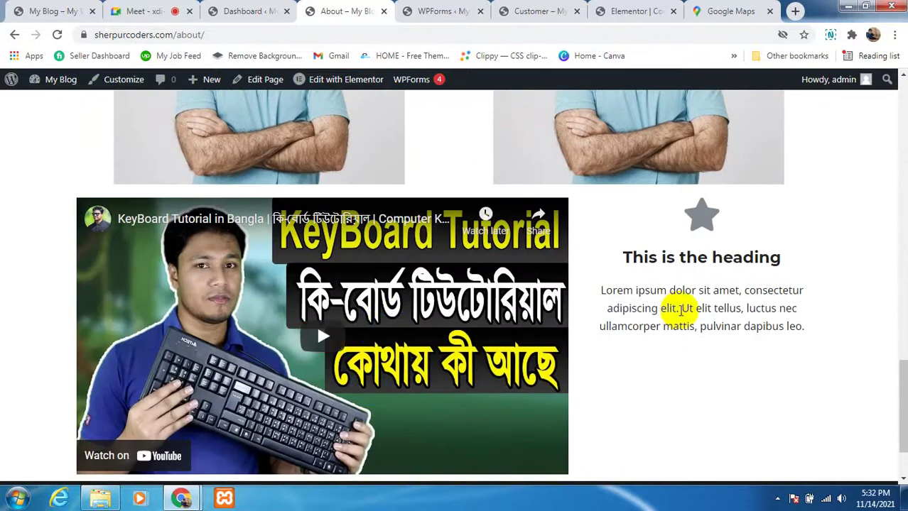
scroll(676, 309, up, 2)
scroll(406, 243, up, 2)
scroll(454, 335, down, 1)
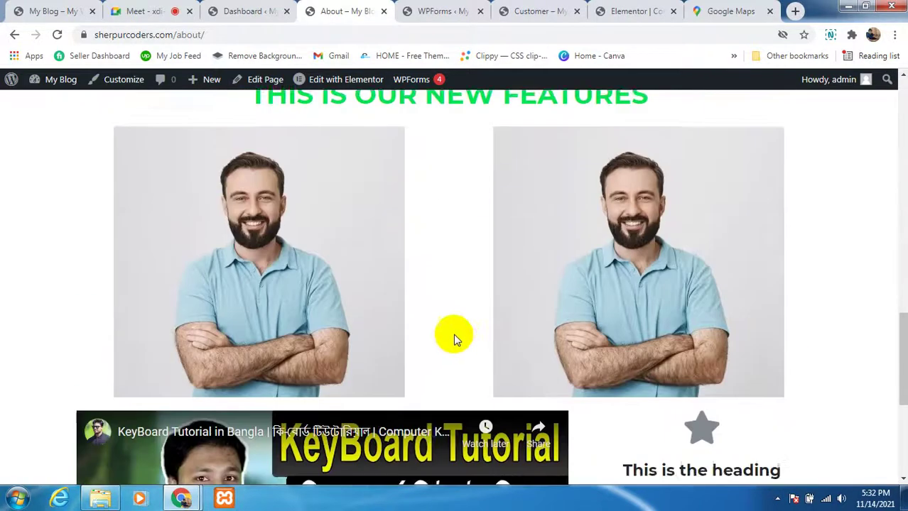
scroll(453, 340, down, 3)
click(631, 13)
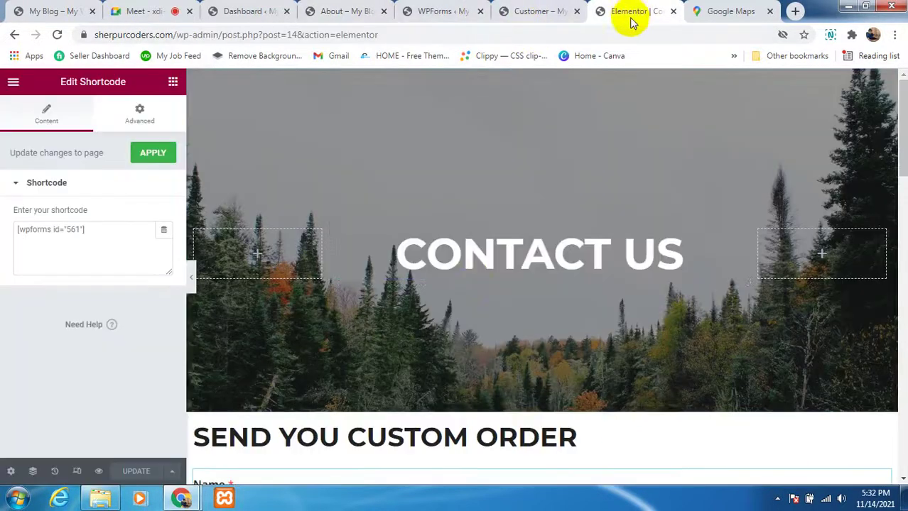
scroll(471, 284, down, 10)
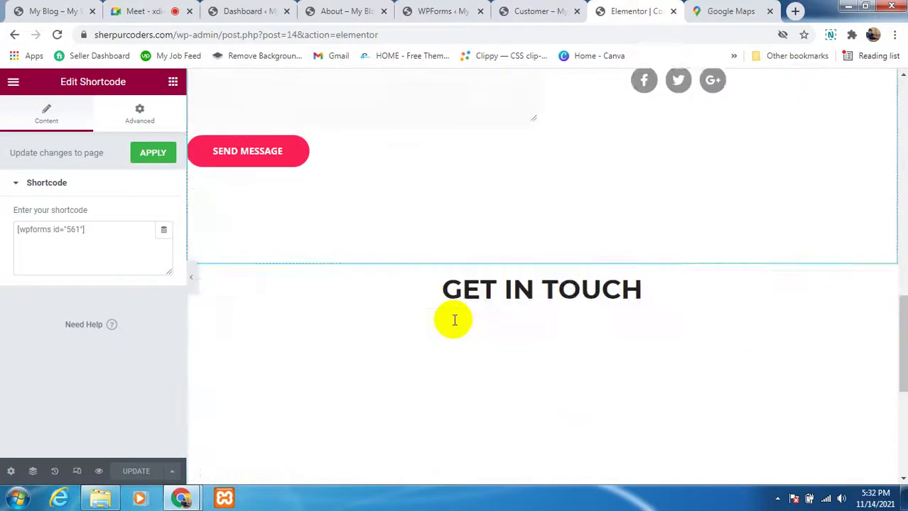
scroll(454, 320, down, 5)
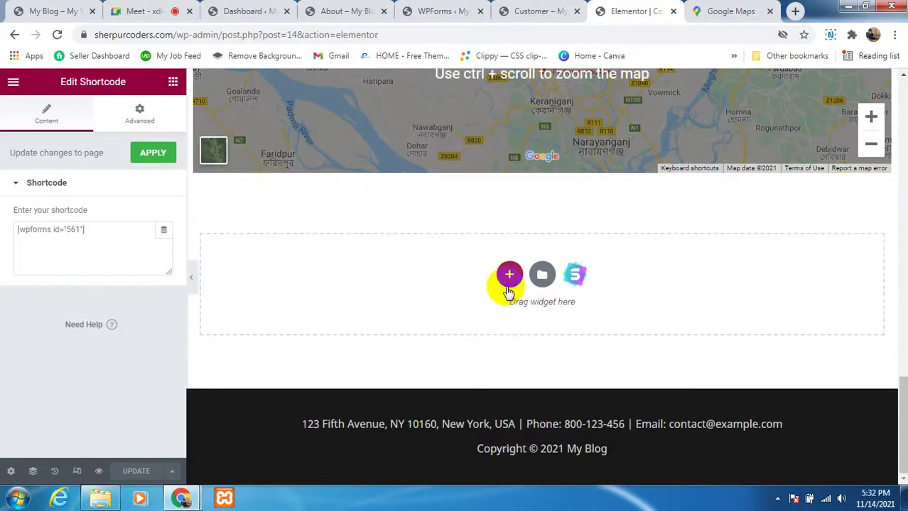
click(507, 278)
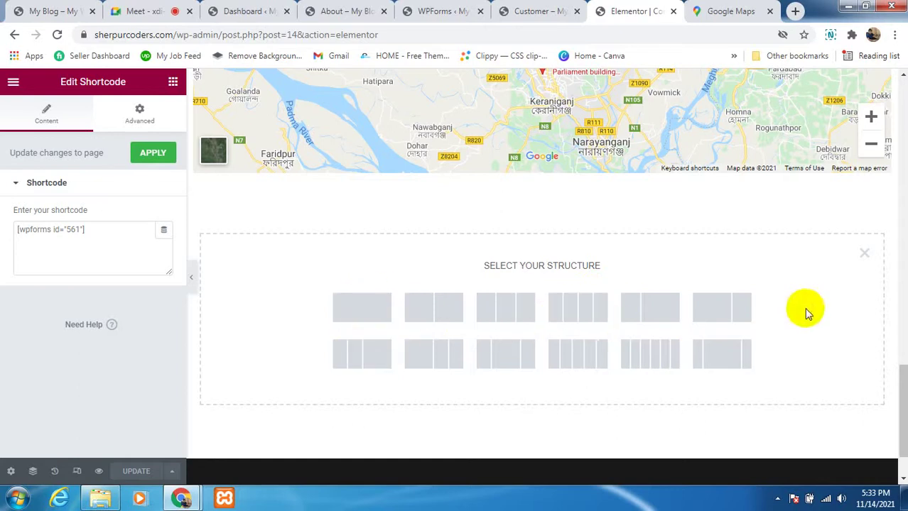
click(863, 252)
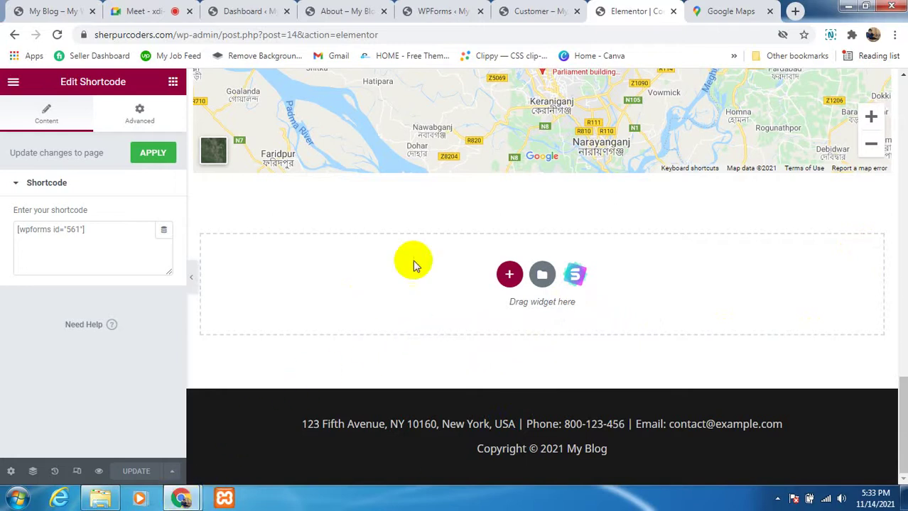
Step: Toggle the Meet microphone off and on, then launch FastStone Capture from Start
click(147, 10)
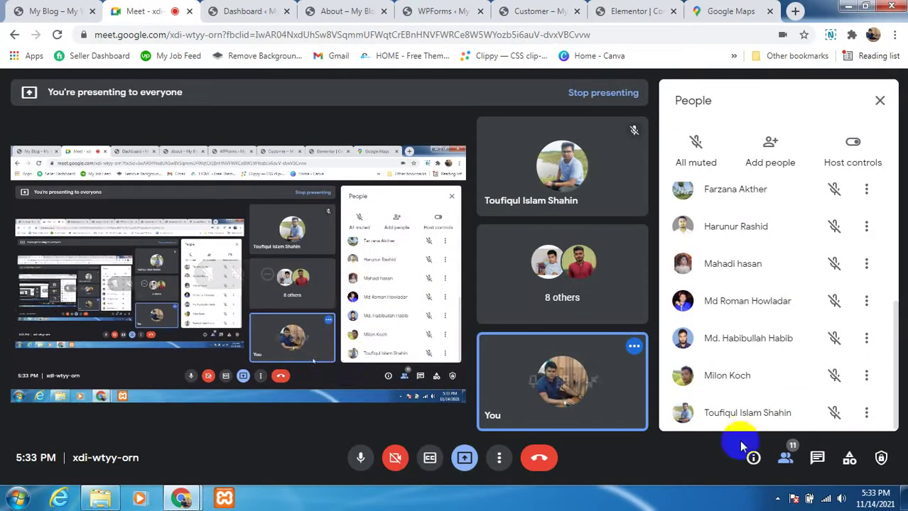
click(363, 461)
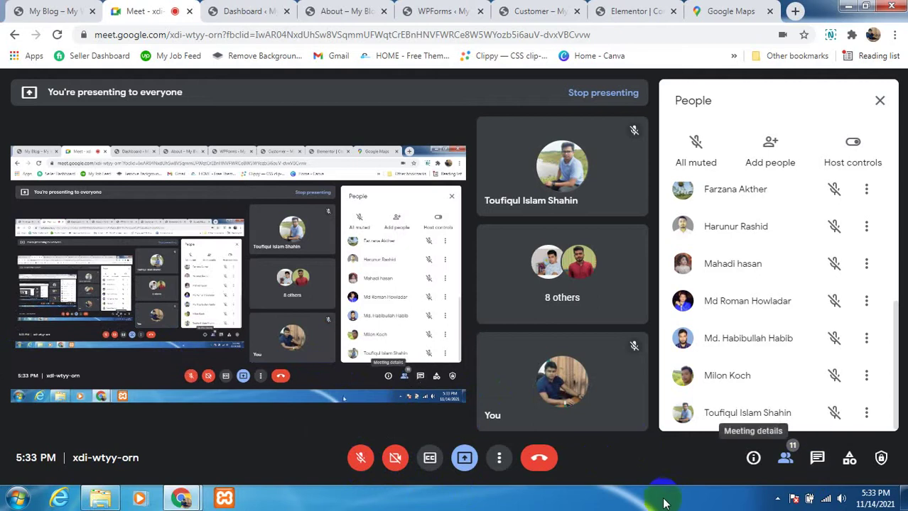
click(360, 458)
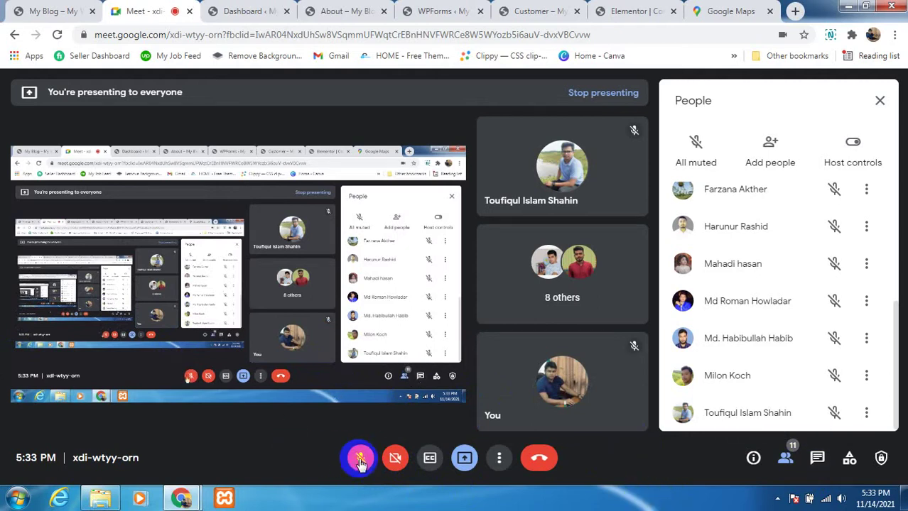
click(17, 499)
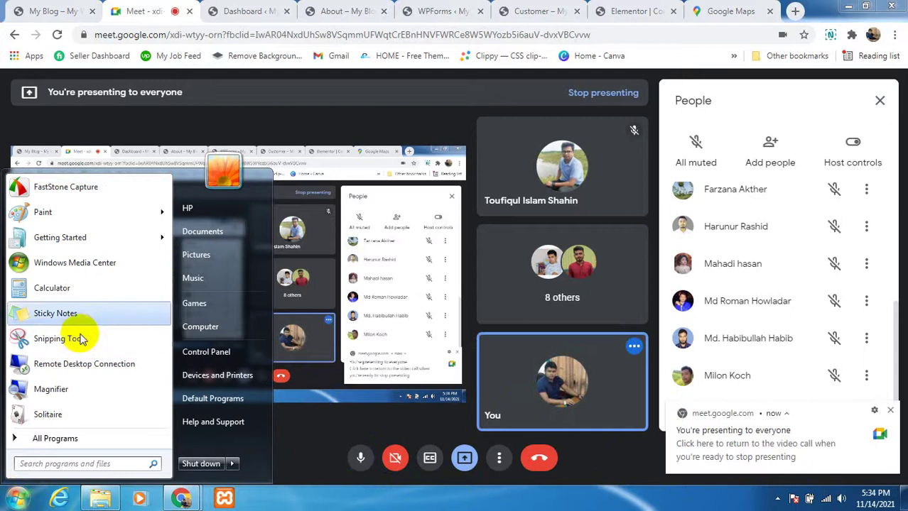
click(105, 188)
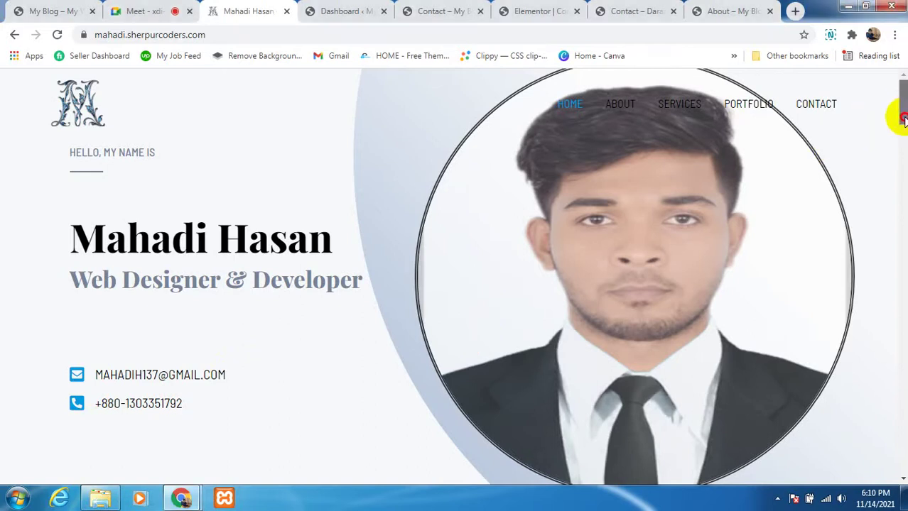
drag(898, 112, 901, 131)
scroll(377, 279, up, 3)
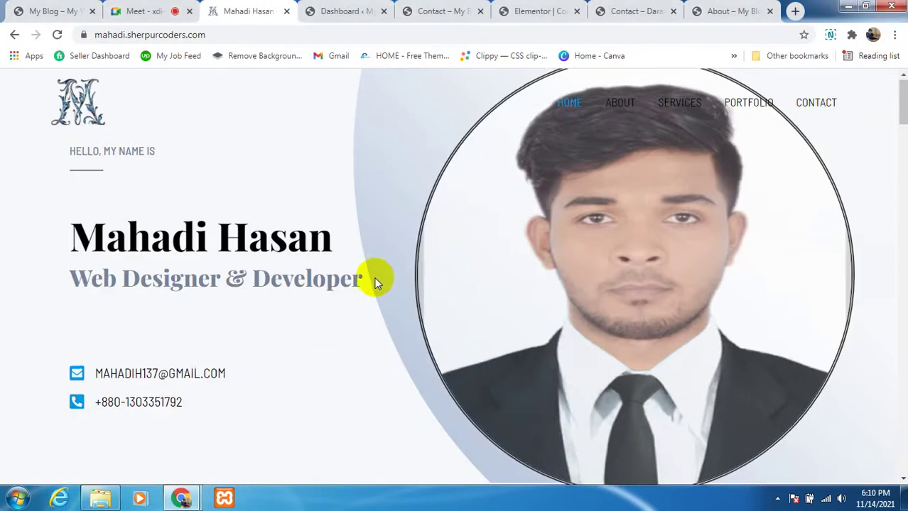
scroll(377, 281, down, 4)
scroll(375, 280, down, 5)
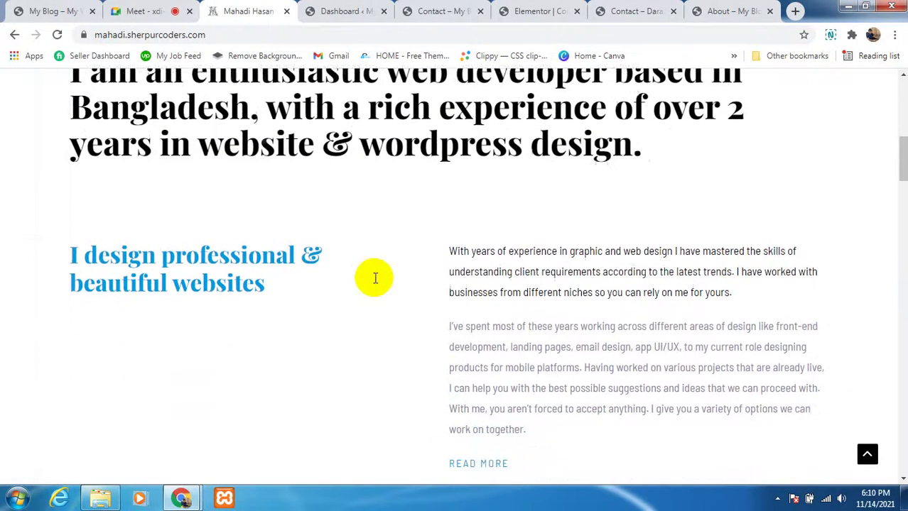
scroll(375, 278, down, 7)
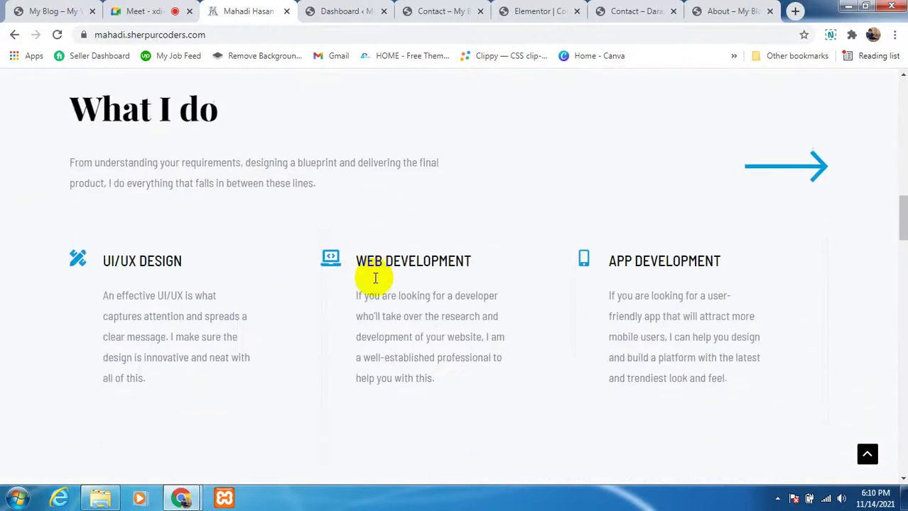
scroll(375, 278, down, 8)
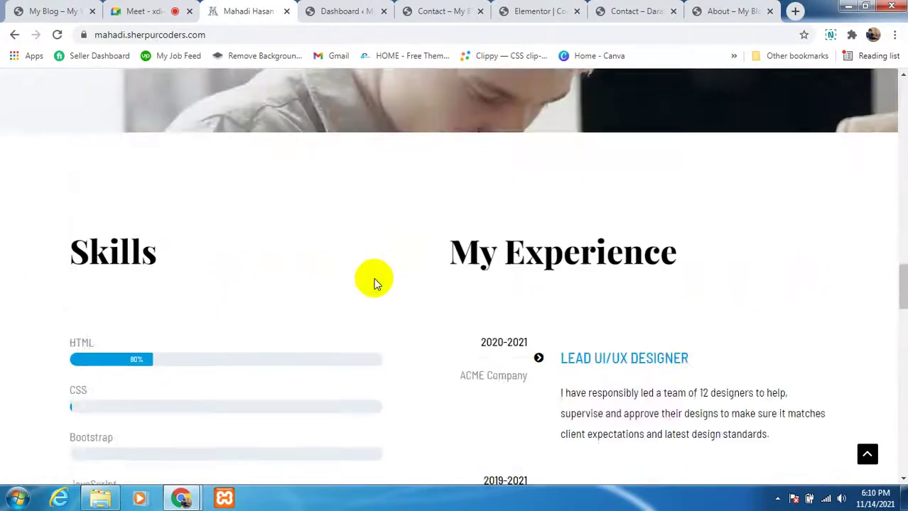
scroll(375, 282, down, 8)
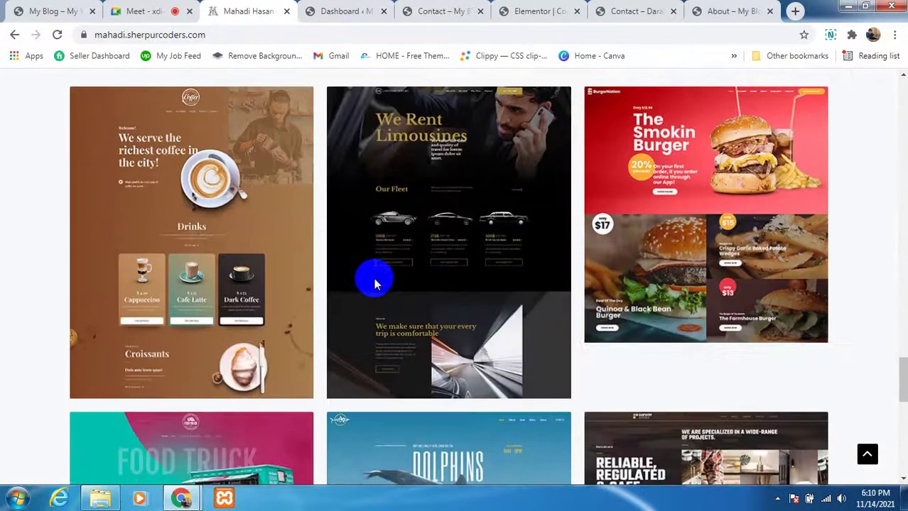
scroll(375, 283, down, 8)
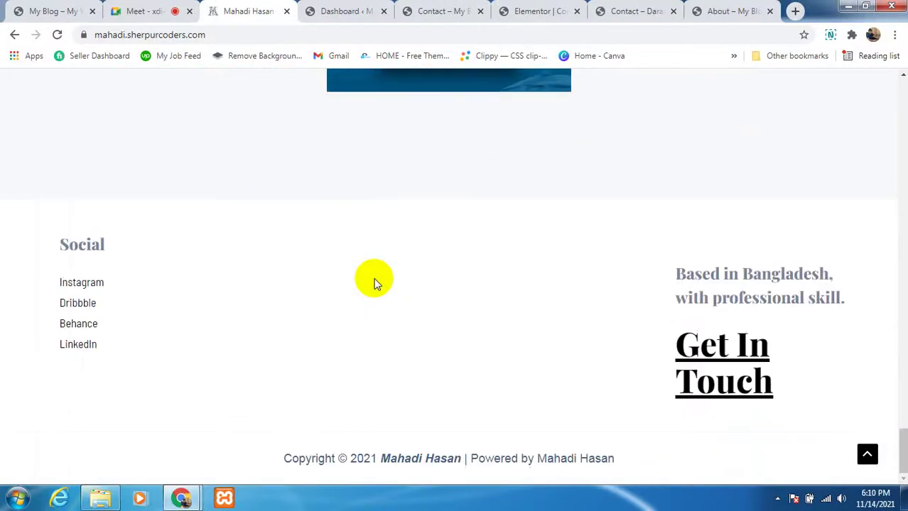
click(866, 461)
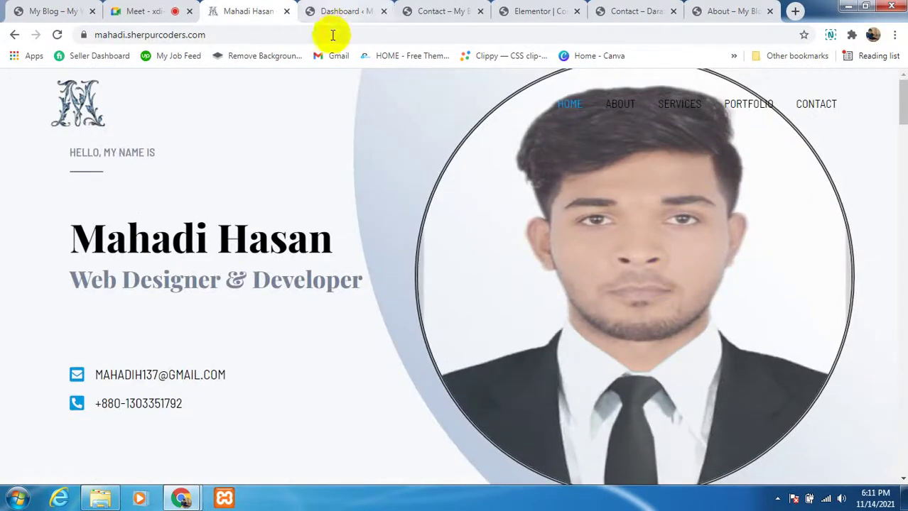
click(156, 37)
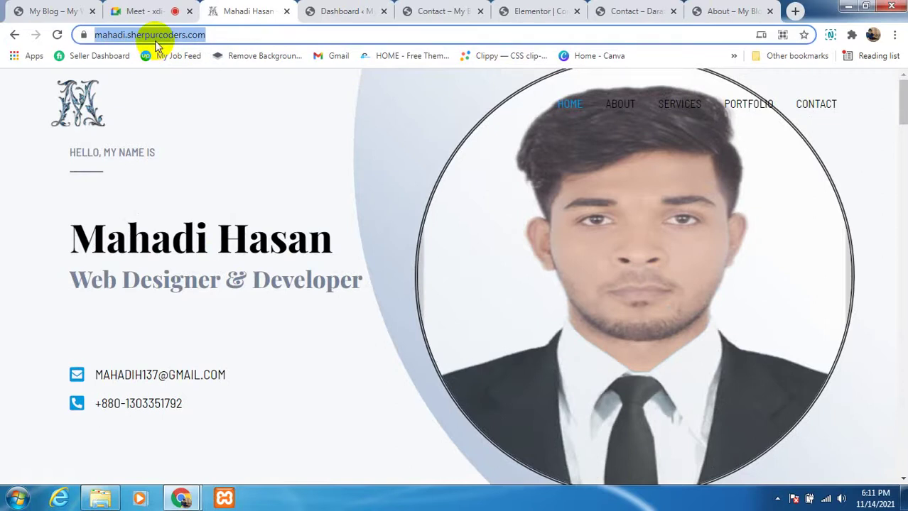
click(201, 109)
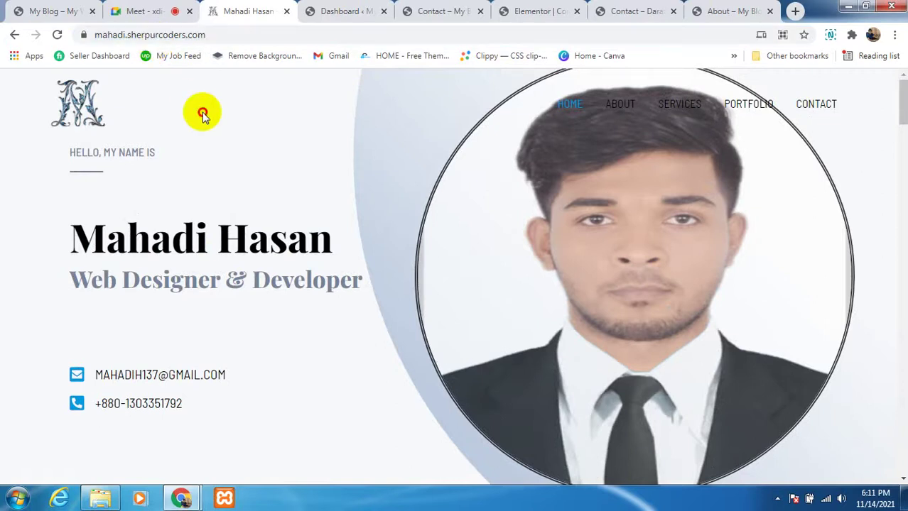
click(209, 32)
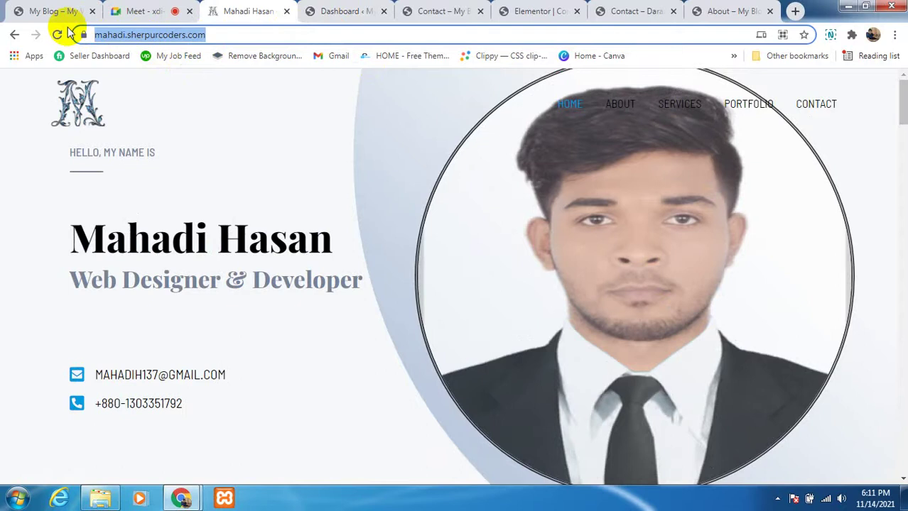
Step: Stop presenting in Meet and open Facebook from a new tab's shortcuts
click(793, 11)
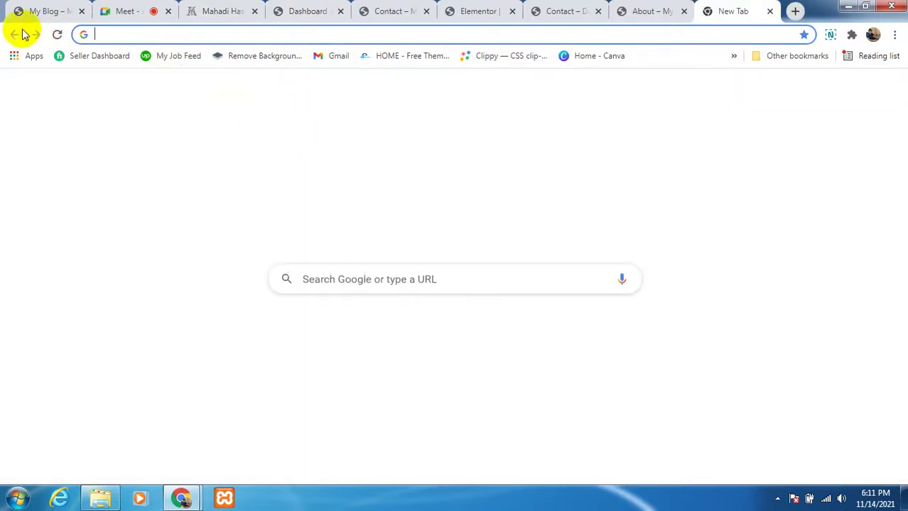
click(105, 12)
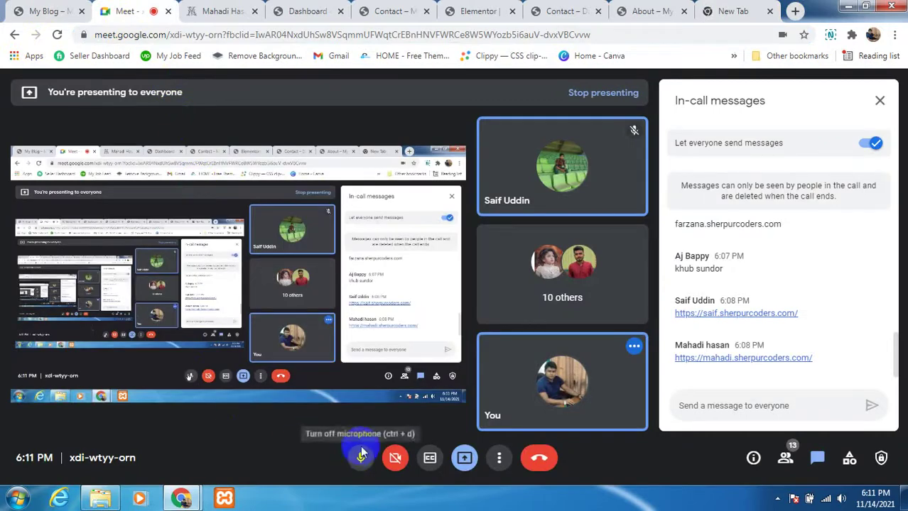
click(465, 458)
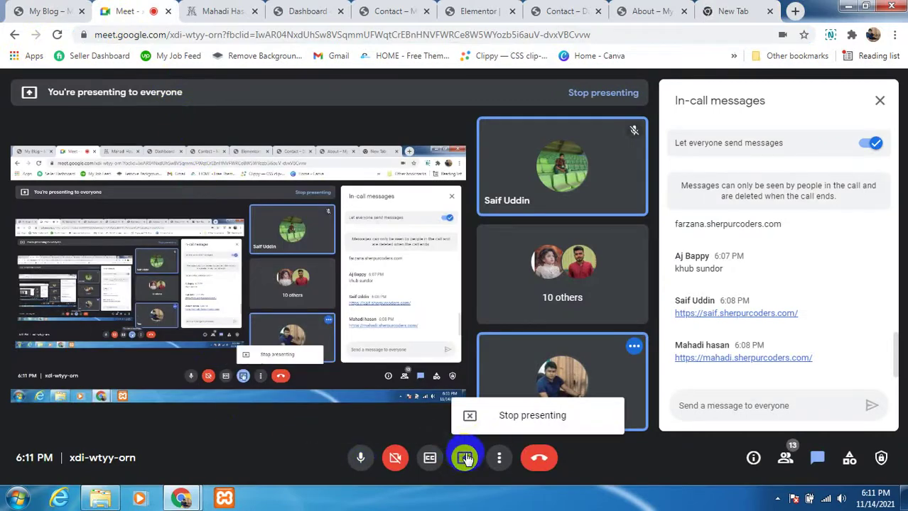
click(506, 416)
click(710, 14)
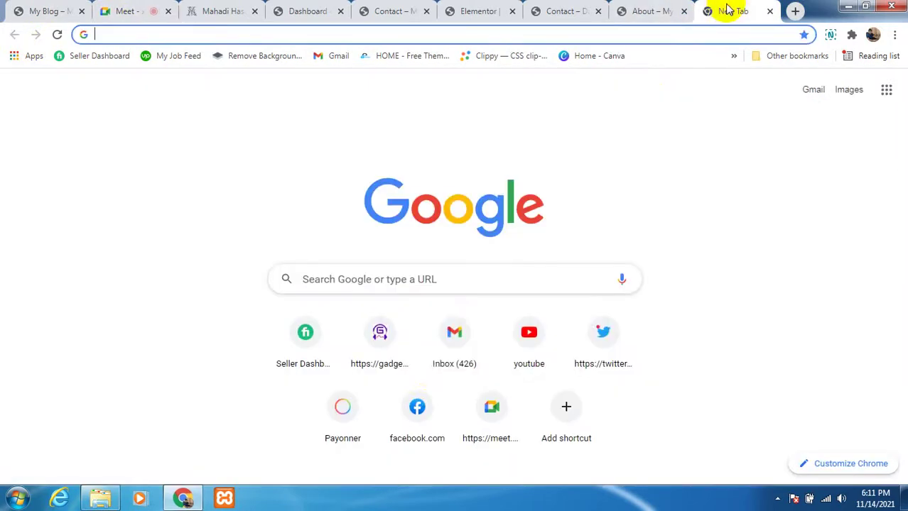
click(403, 435)
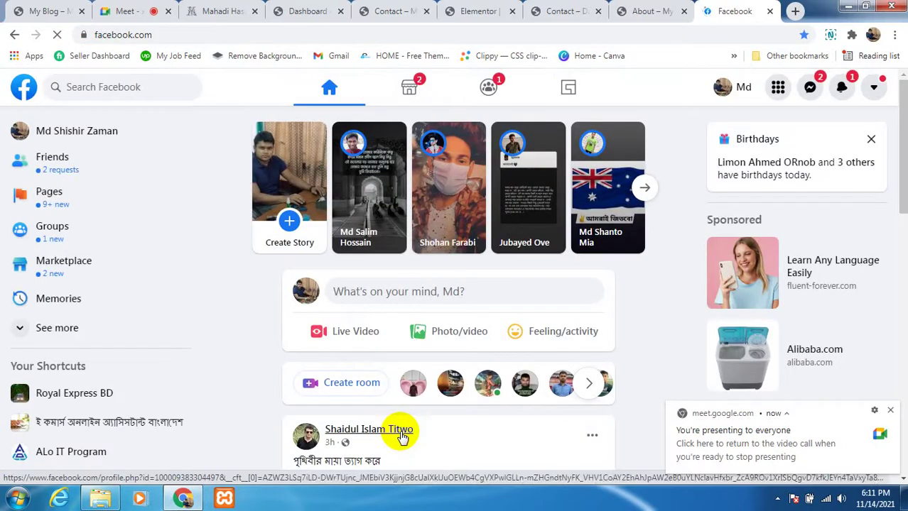
Step: Dismiss the Meet notification and confirm the first Facebook friend request
scroll(461, 398, down, 1)
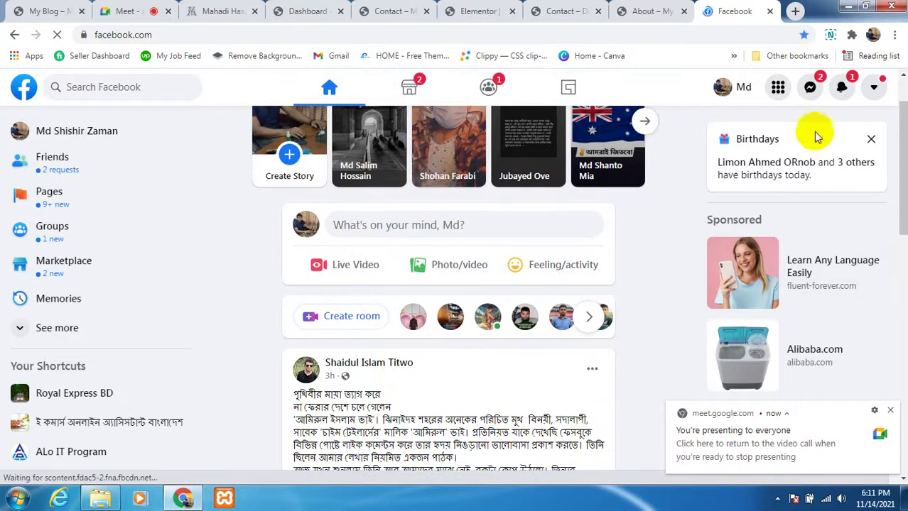
click(810, 90)
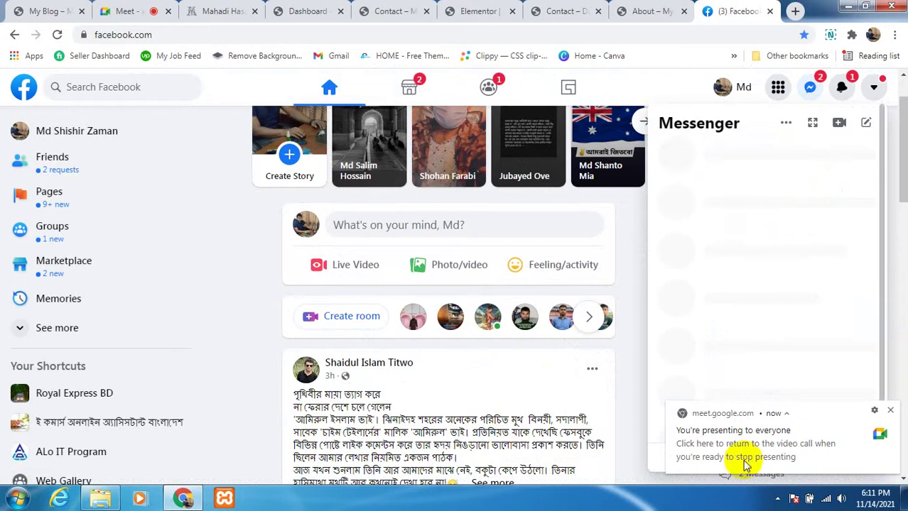
click(891, 412)
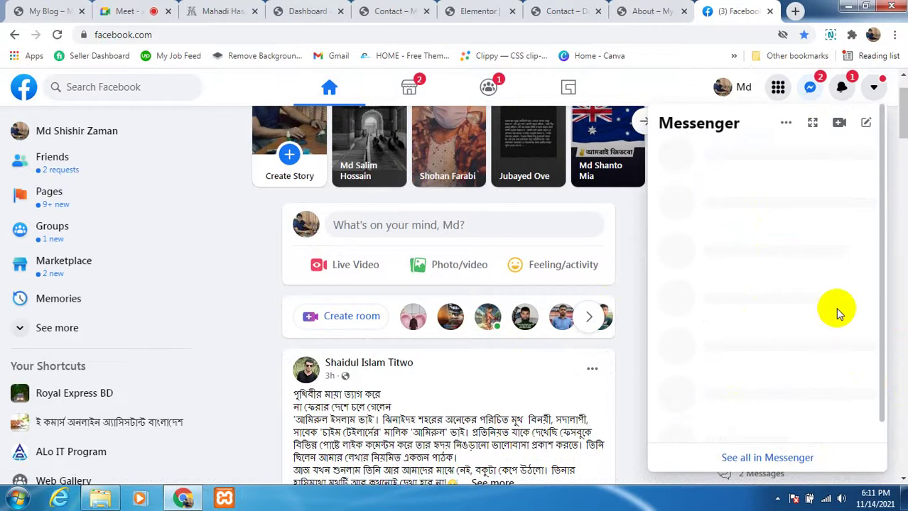
scroll(456, 401, down, 2)
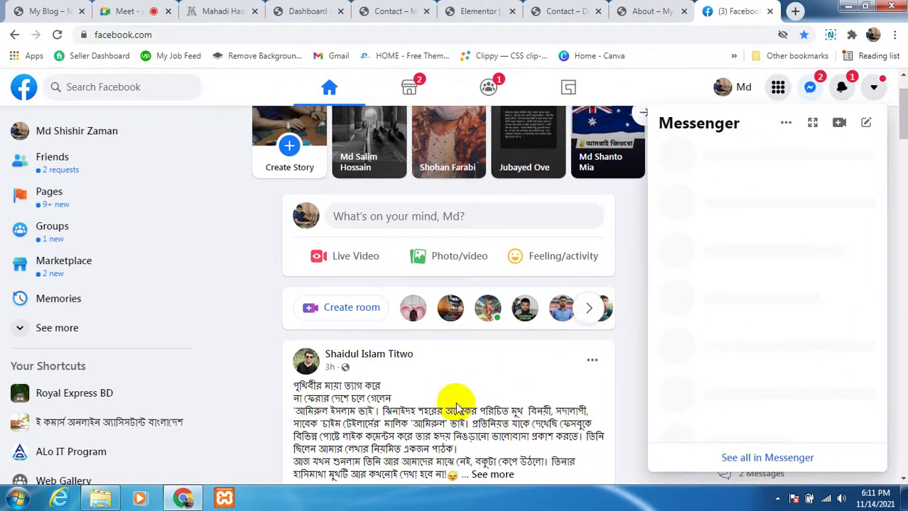
scroll(456, 405, down, 2)
scroll(456, 393, up, 2)
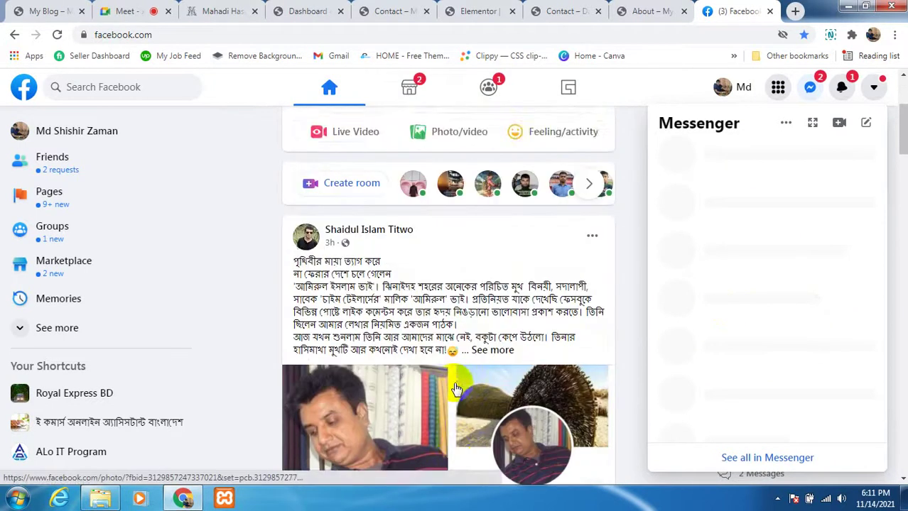
scroll(456, 391, down, 7)
scroll(456, 389, down, 2)
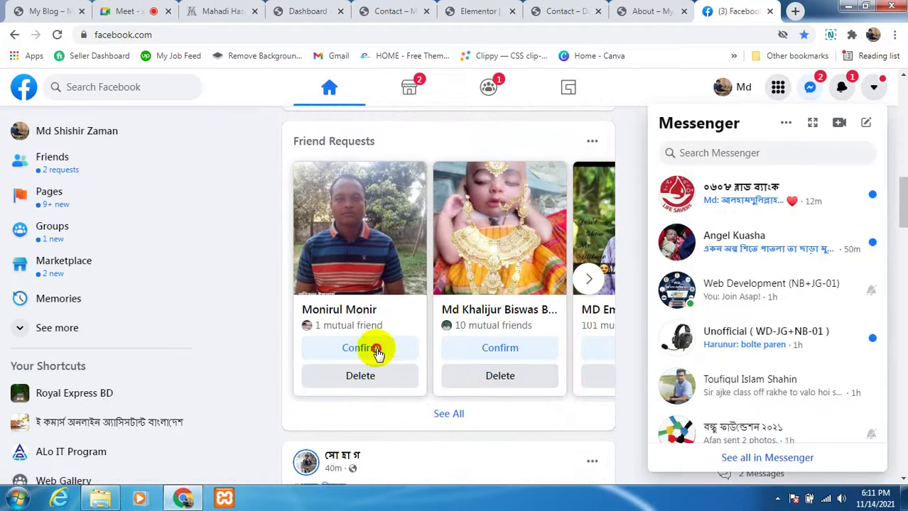
click(378, 353)
Step: Toggle the Messenger chat list, then launch FastStone Capture from the Start menu
scroll(458, 380, down, 3)
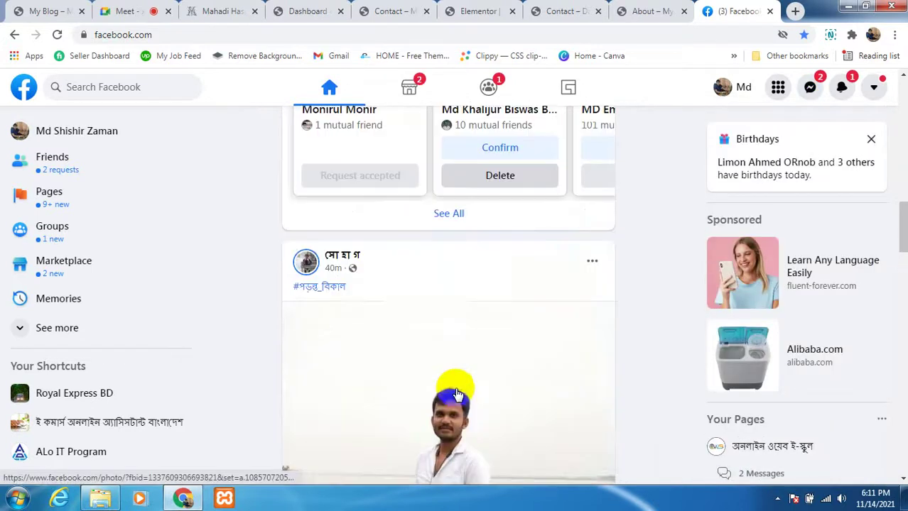
scroll(457, 395, down, 12)
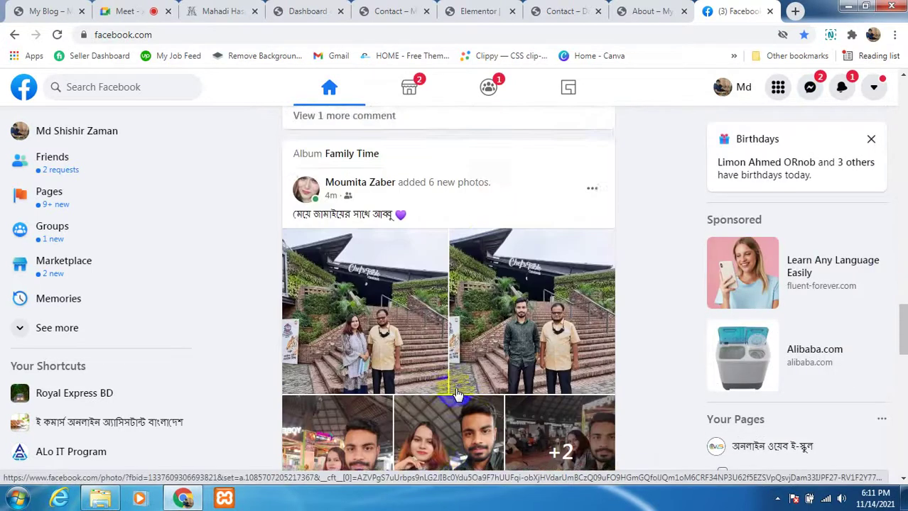
scroll(456, 394, down, 8)
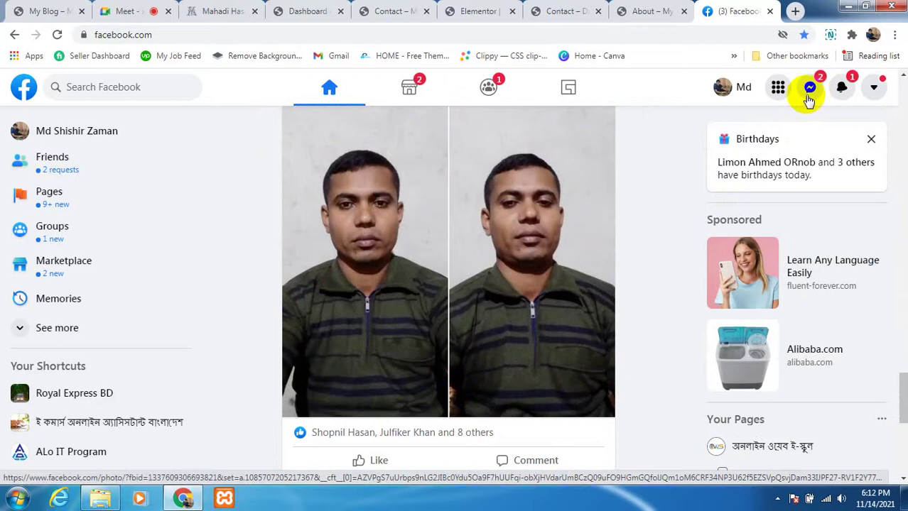
click(808, 92)
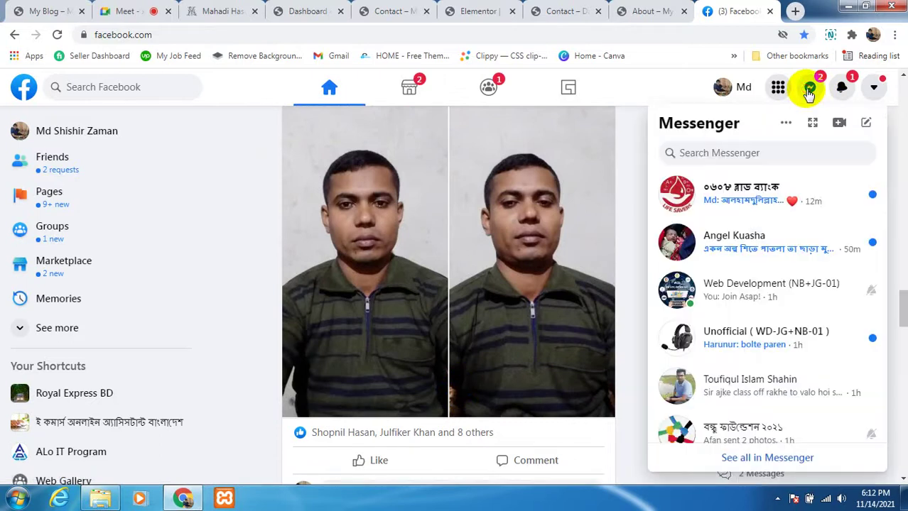
click(809, 93)
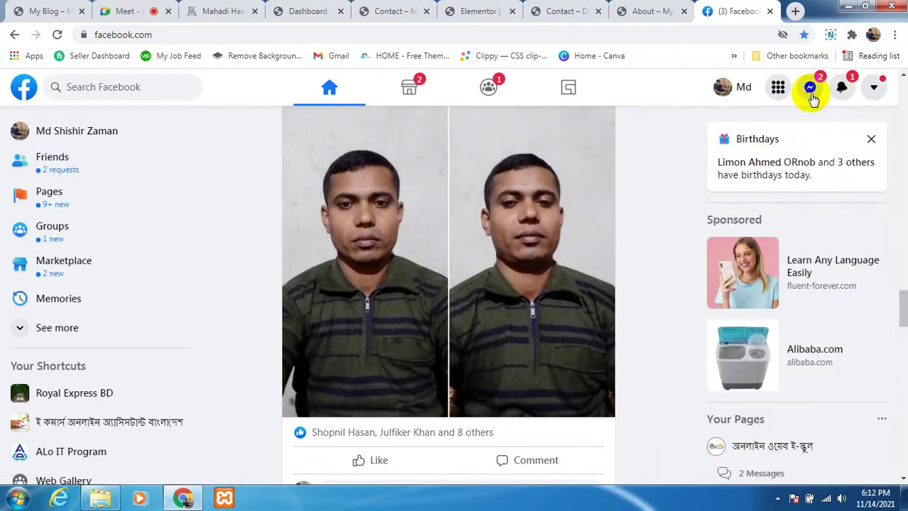
click(810, 92)
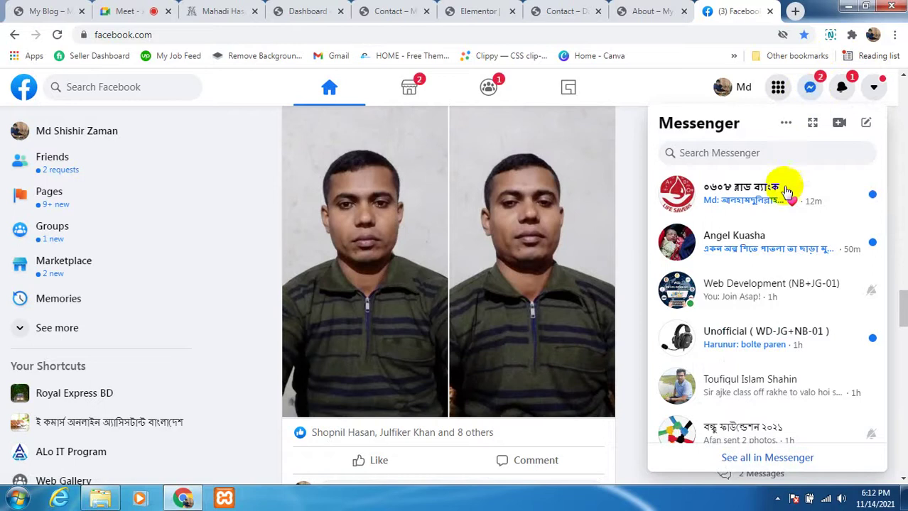
scroll(755, 305, down, 1)
scroll(755, 306, down, 1)
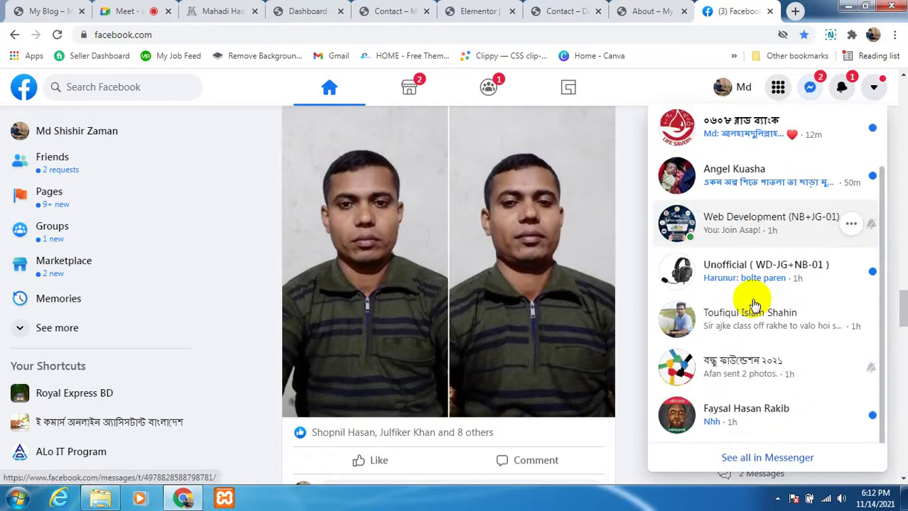
click(18, 497)
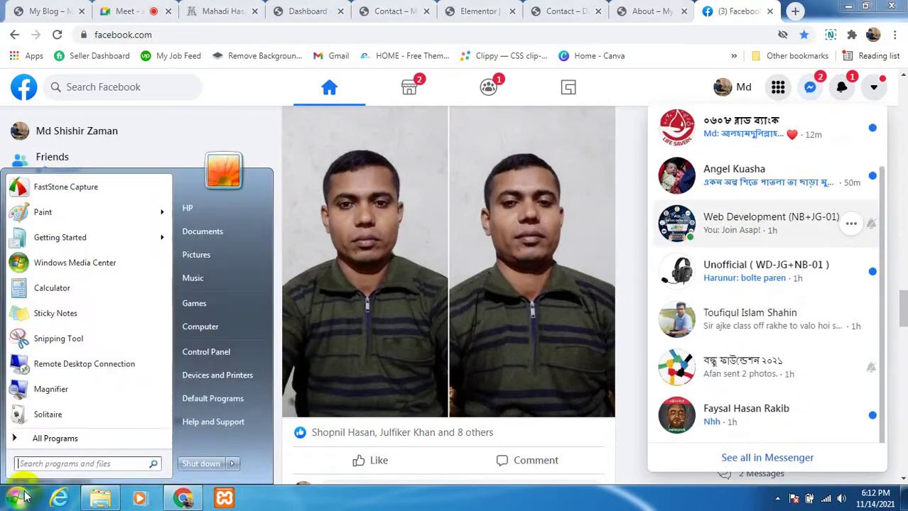
click(91, 190)
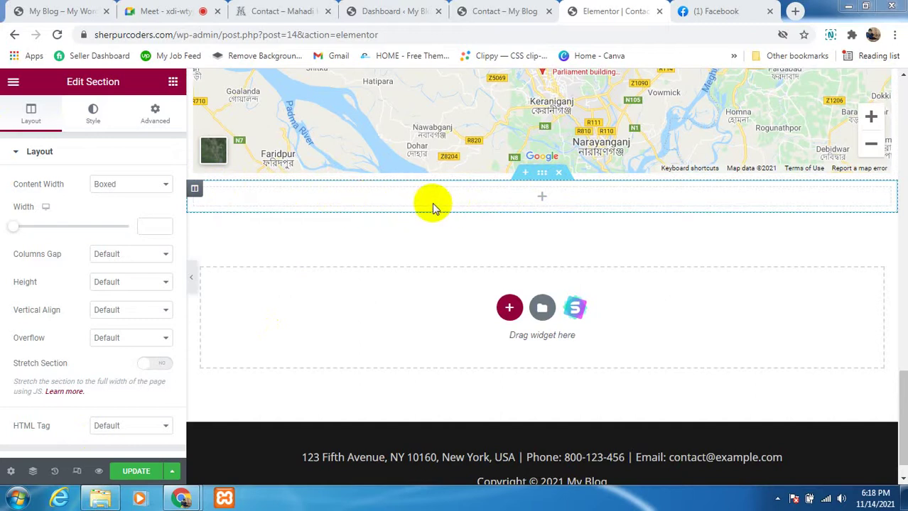
Step: Drop a two-column Inner Section below the map and put a Button widget in its left column
click(174, 85)
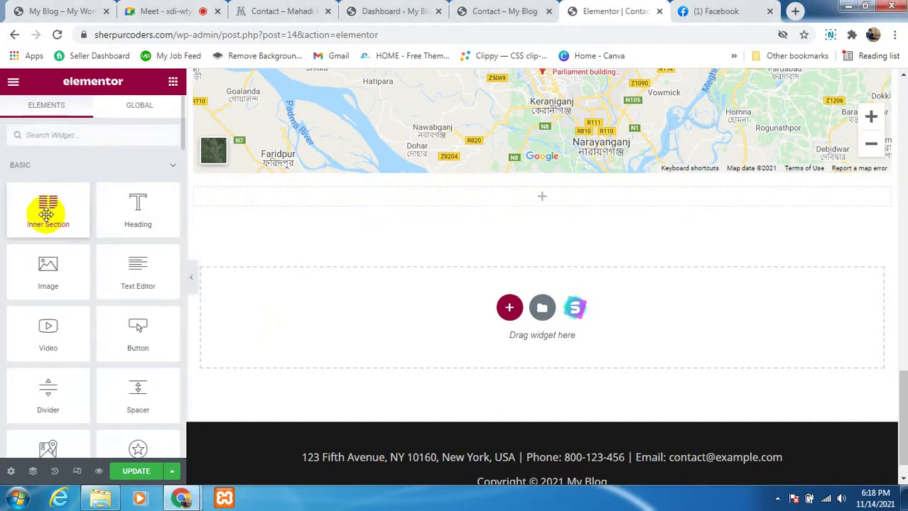
drag(44, 213, 444, 194)
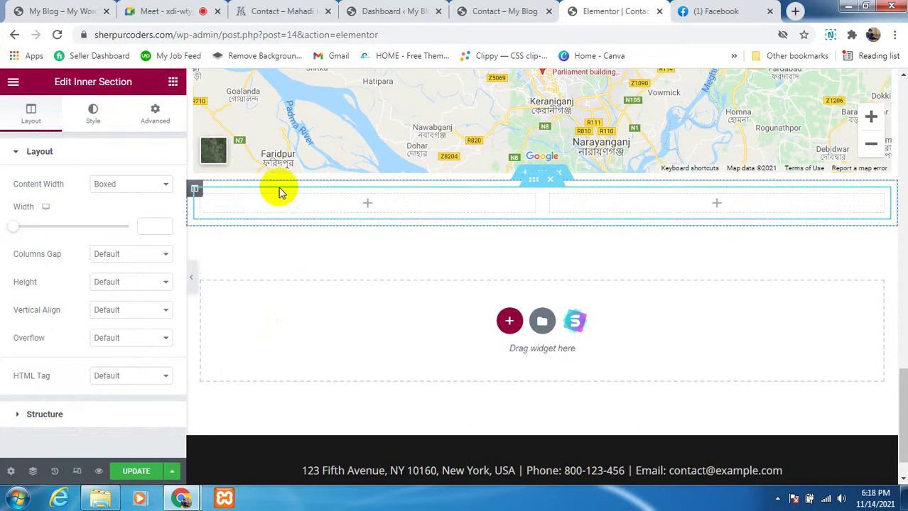
click(173, 83)
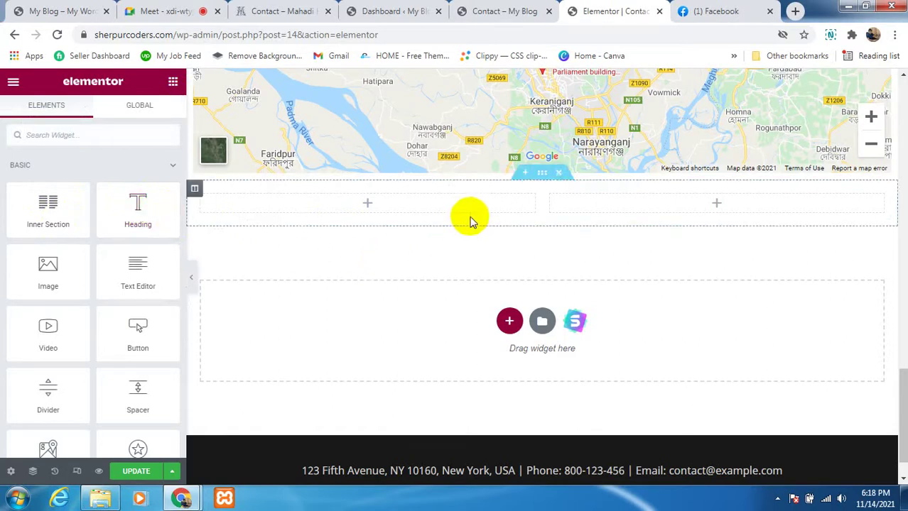
scroll(478, 220, down, 1)
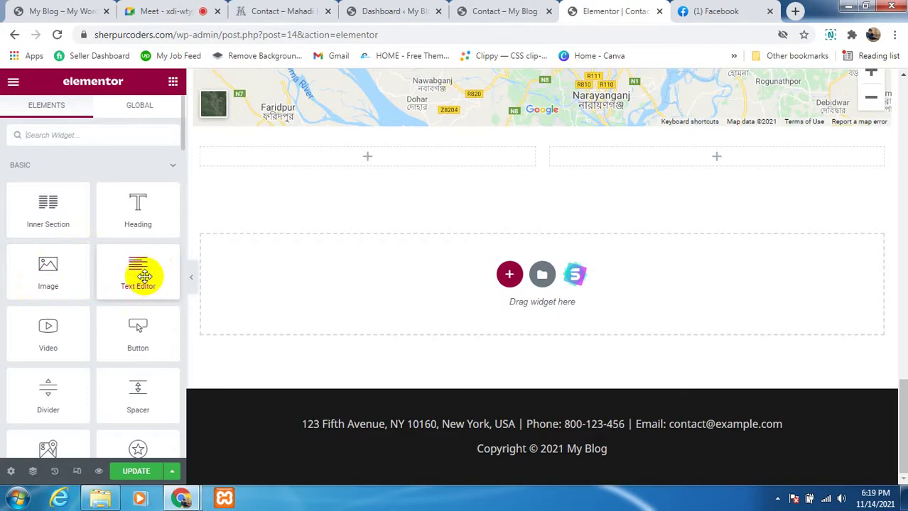
scroll(138, 281, down, 2)
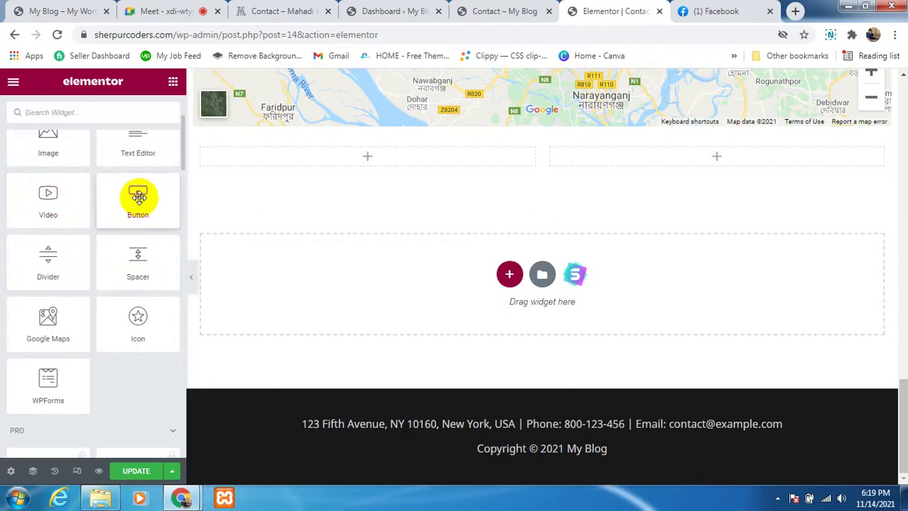
drag(139, 197, 389, 180)
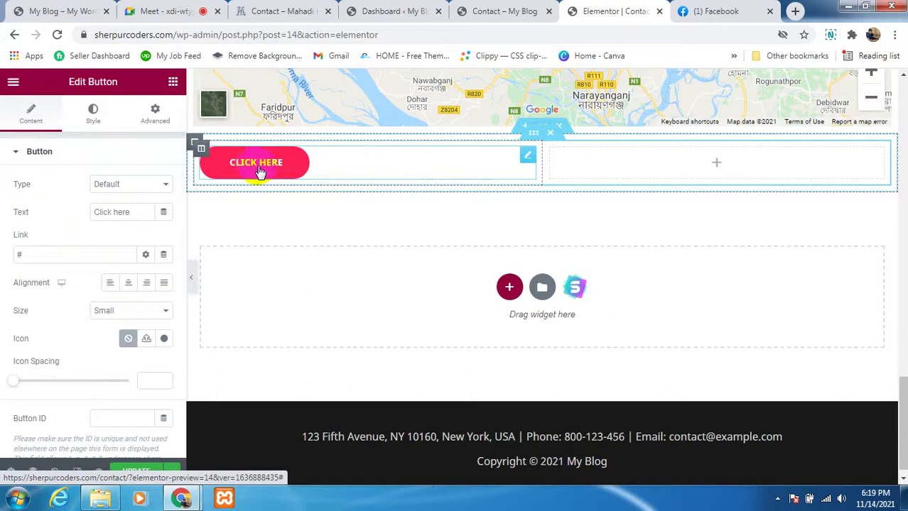
click(174, 83)
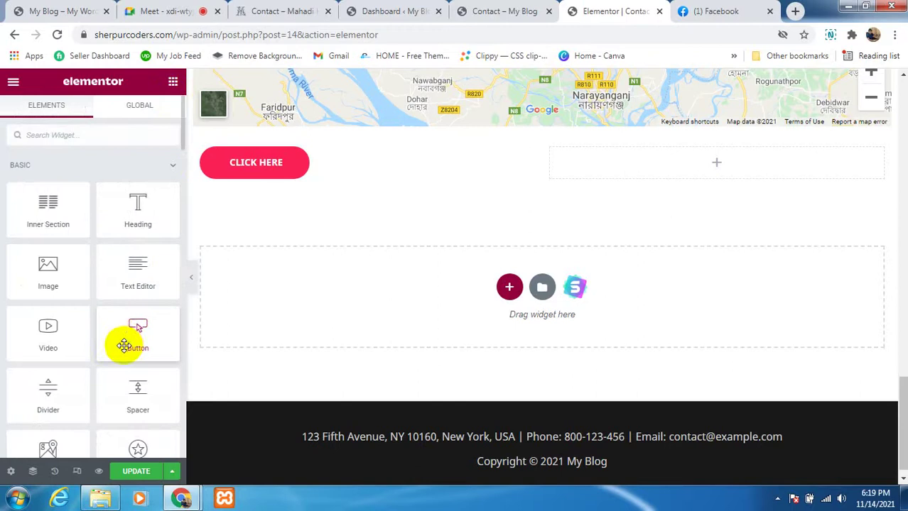
scroll(124, 346, down, 1)
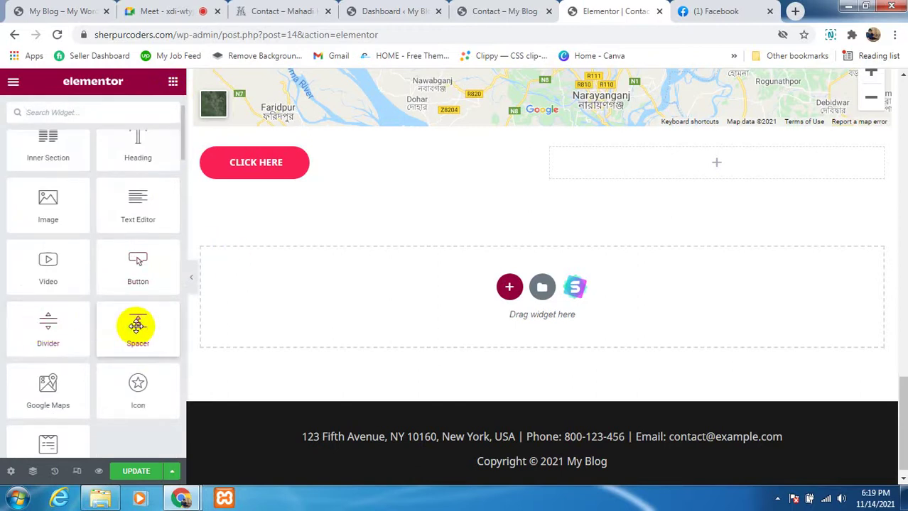
scroll(136, 325, down, 1)
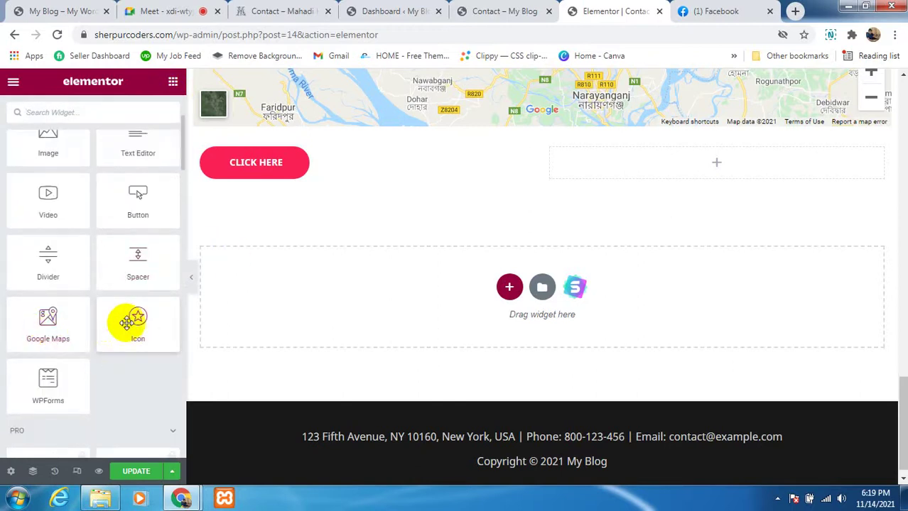
scroll(126, 323, down, 1)
scroll(67, 323, down, 2)
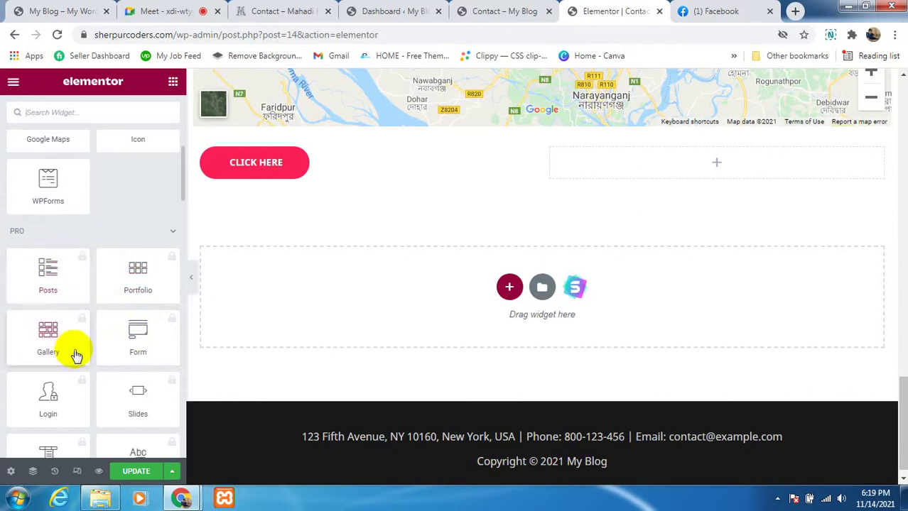
scroll(76, 355, down, 1)
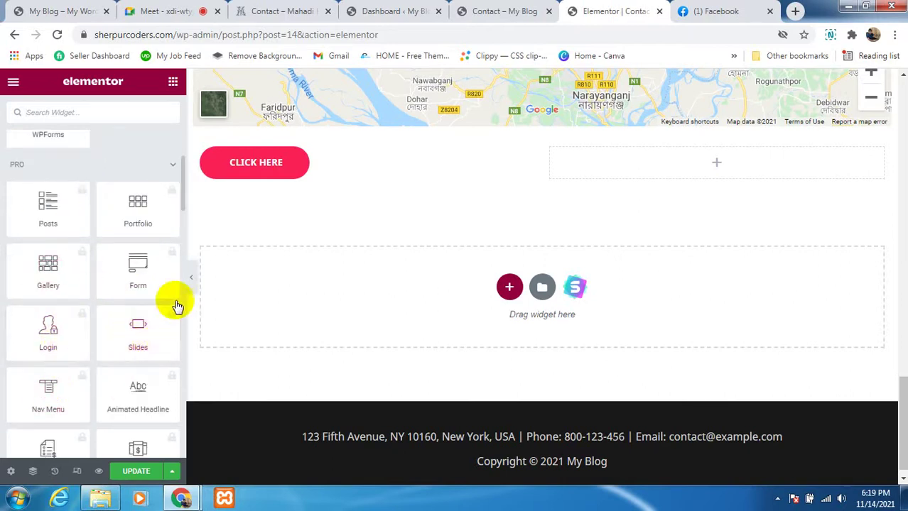
scroll(149, 291, down, 1)
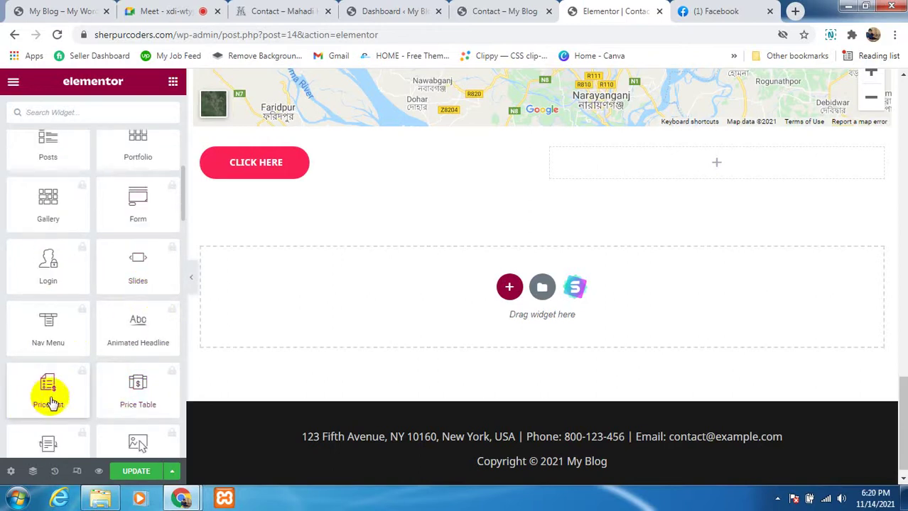
scroll(50, 399, down, 1)
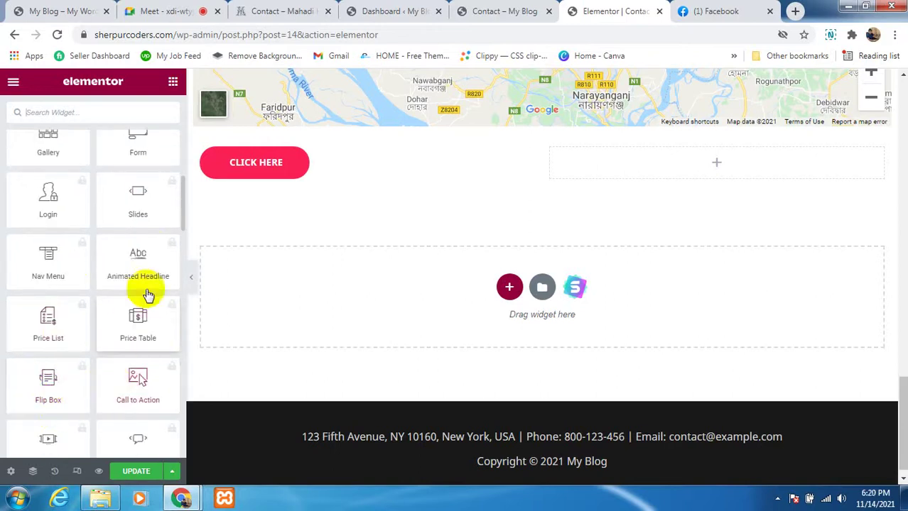
scroll(89, 397, down, 1)
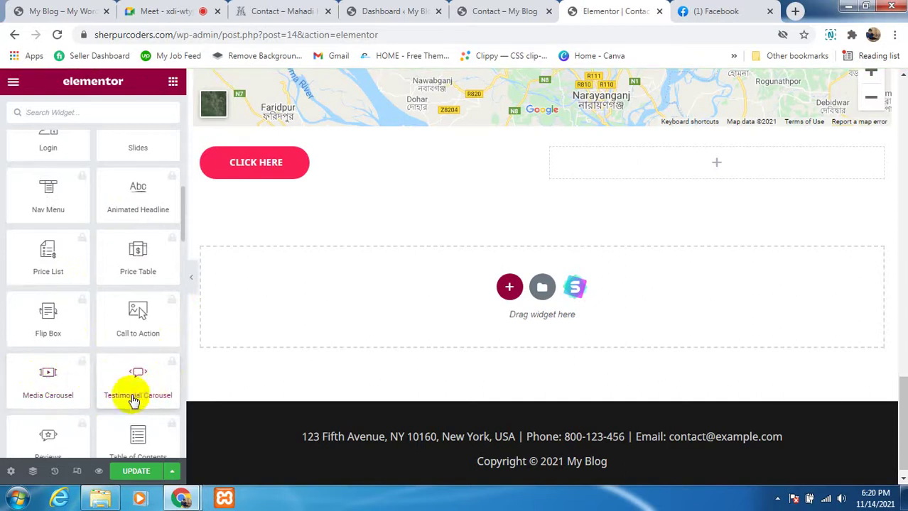
scroll(109, 386, down, 1)
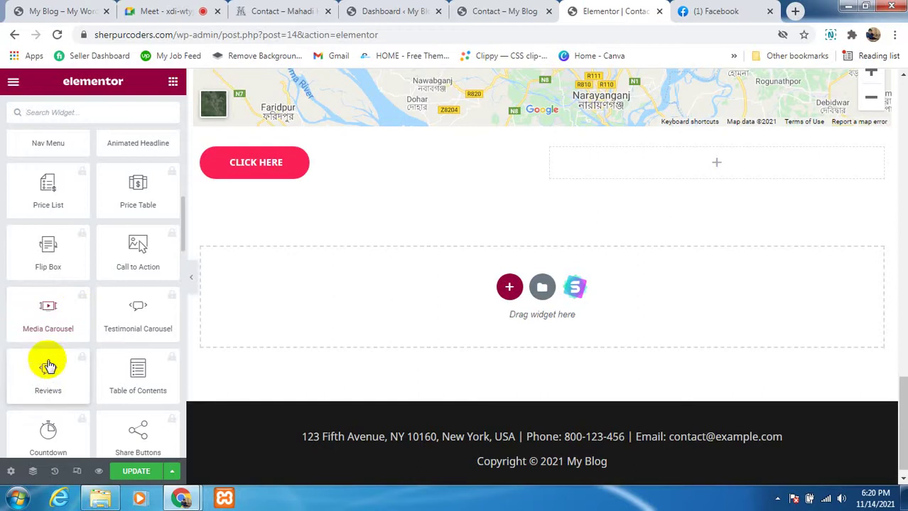
scroll(47, 363, down, 1)
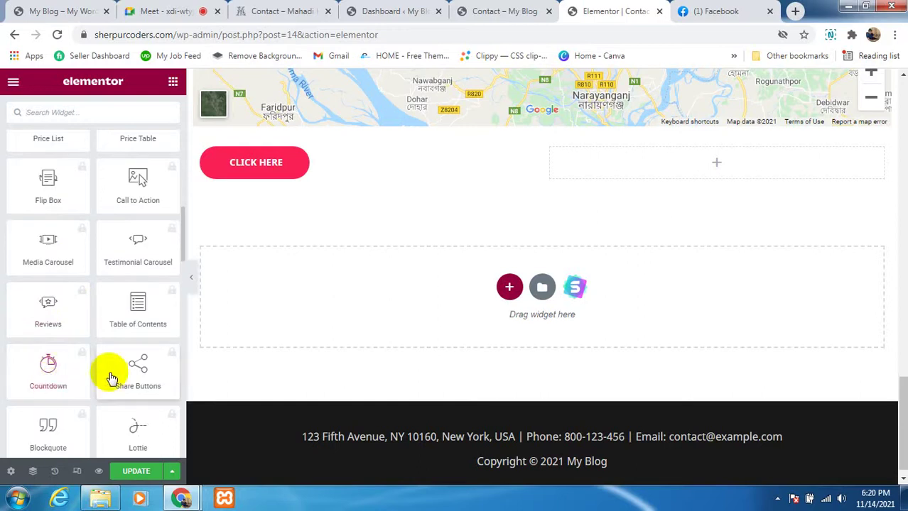
scroll(138, 383, down, 1)
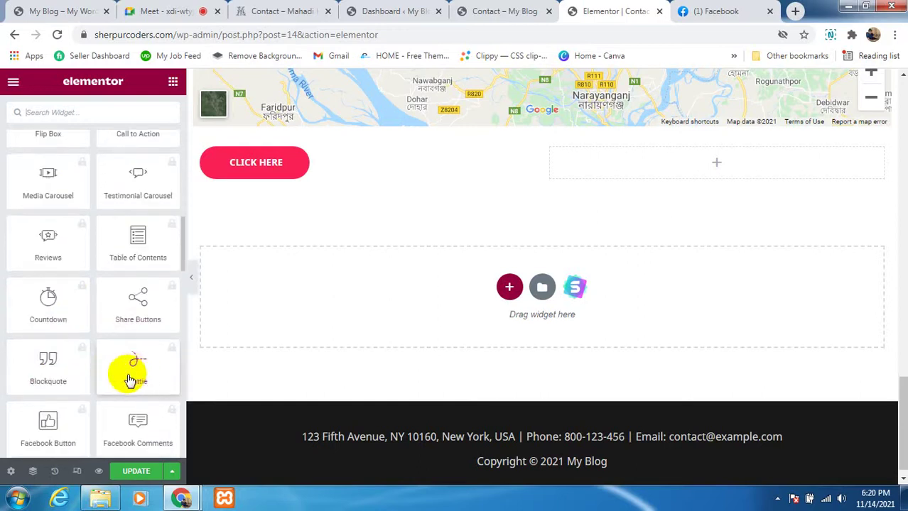
scroll(82, 395, down, 1)
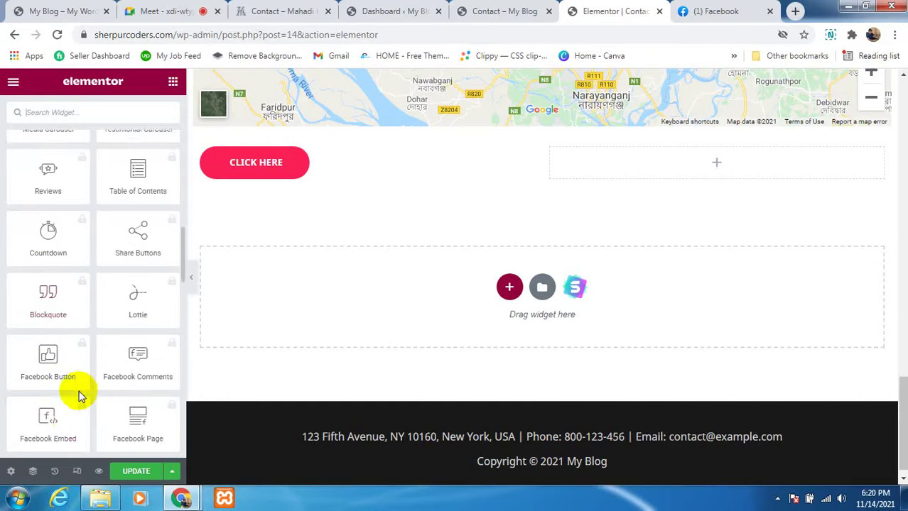
scroll(43, 380, down, 3)
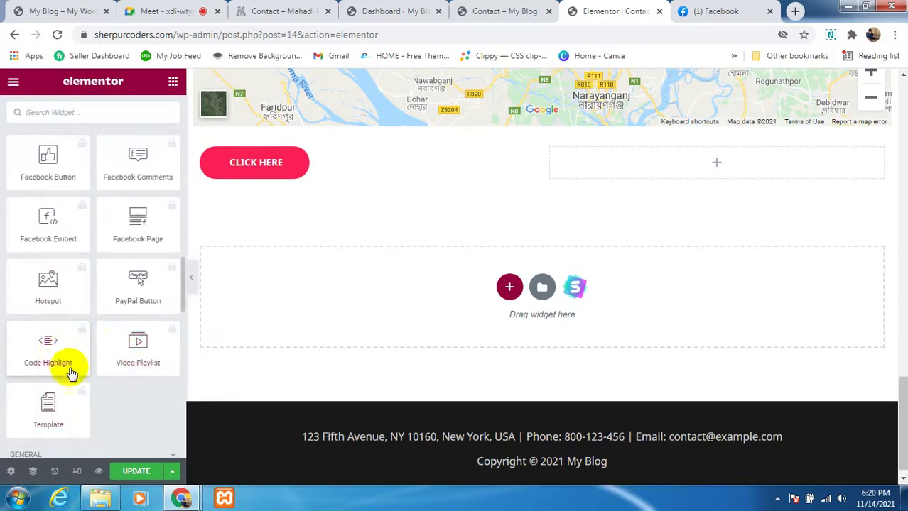
scroll(65, 378, down, 1)
scroll(114, 344, down, 1)
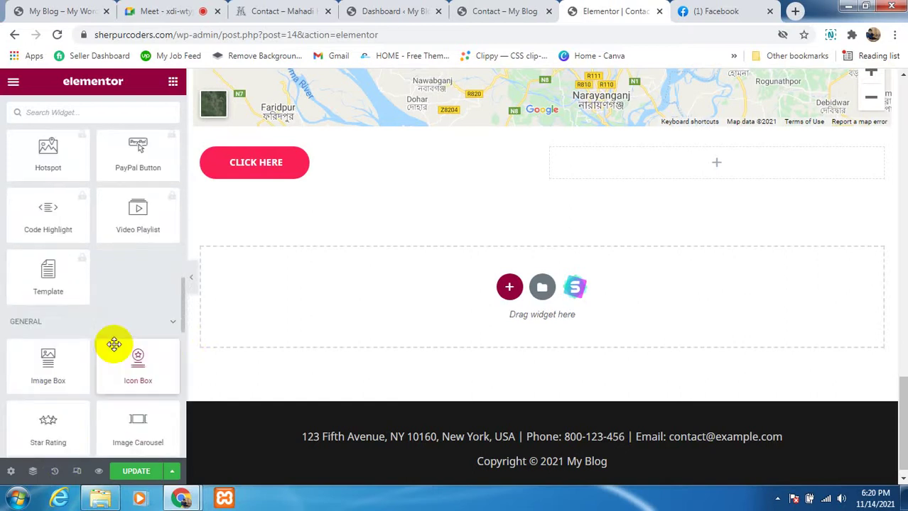
scroll(114, 344, down, 1)
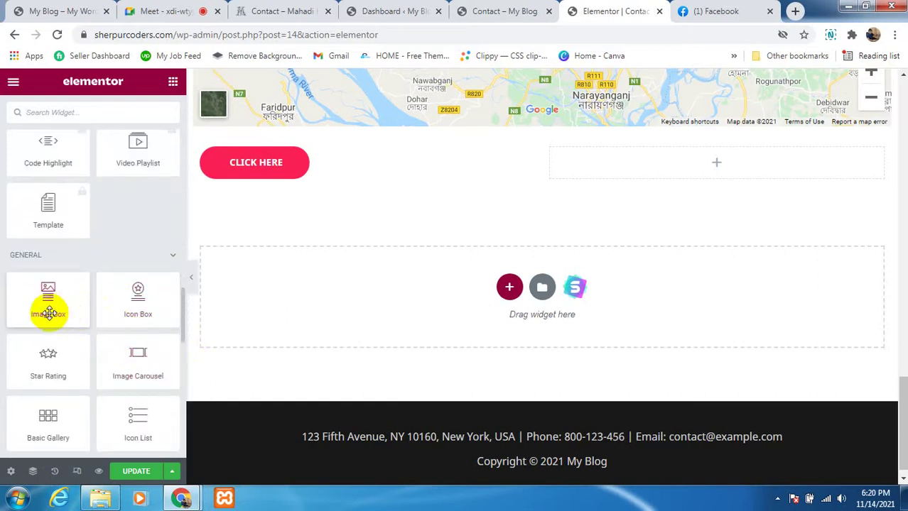
Step: Add an Image Box and a 50% 'My Skill' Web Designer progress bar to the right column
drag(49, 302, 716, 169)
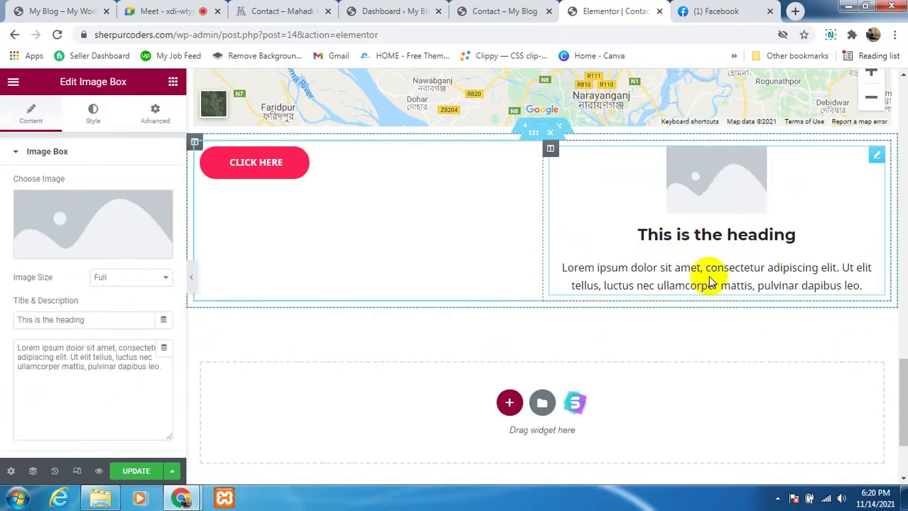
click(173, 86)
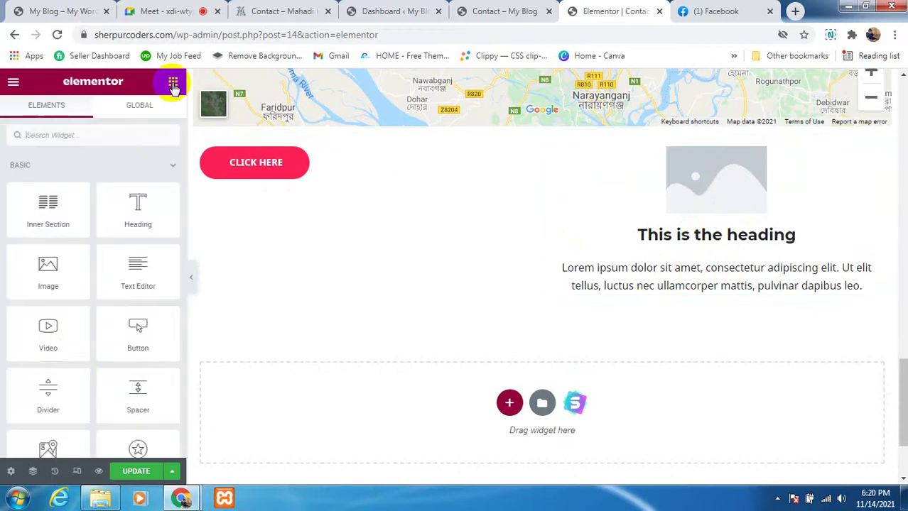
scroll(61, 357, down, 5)
scroll(58, 397, down, 15)
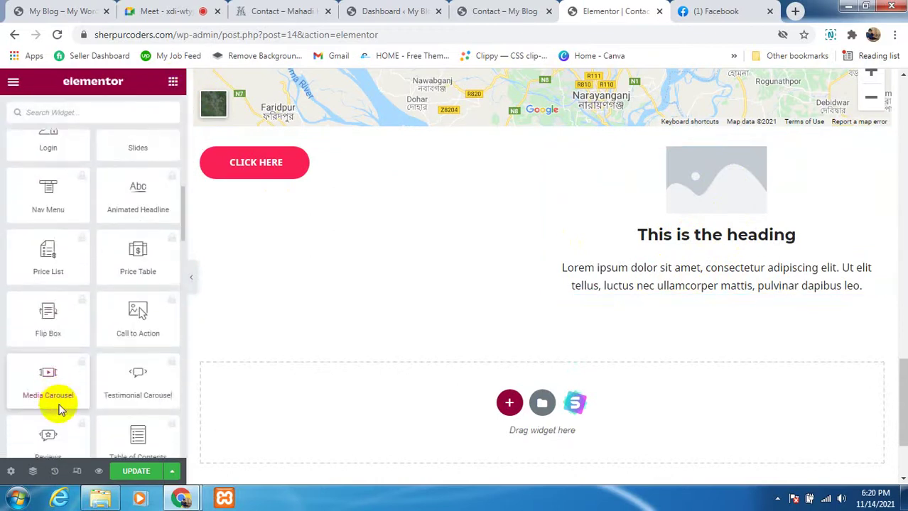
scroll(61, 404, down, 3)
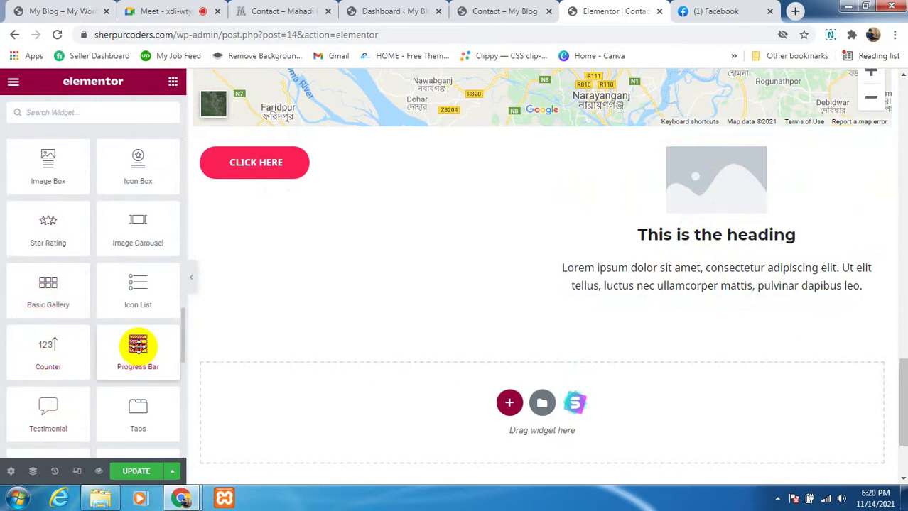
drag(138, 346, 679, 299)
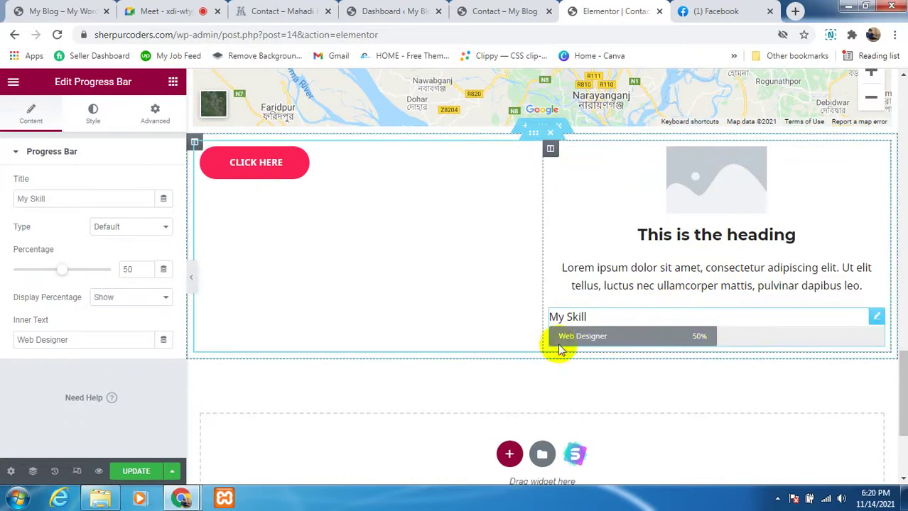
click(173, 84)
scroll(136, 358, down, 6)
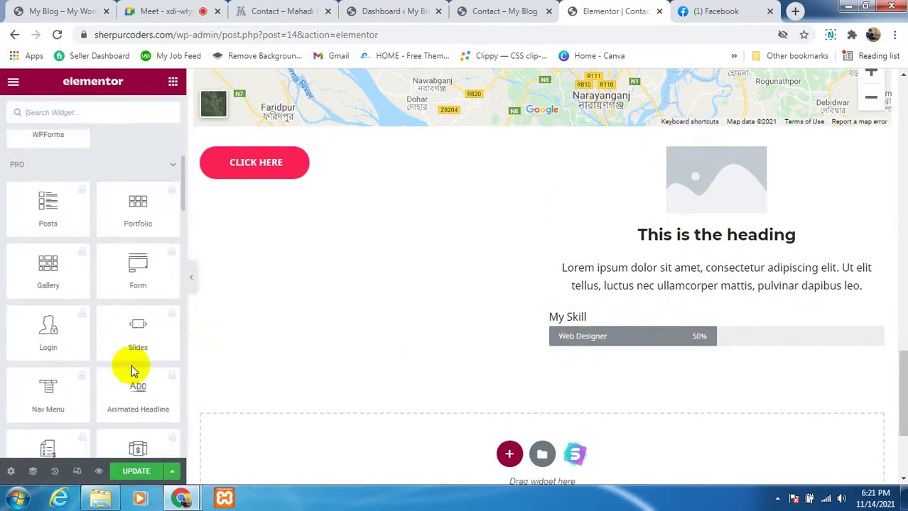
scroll(132, 370, down, 12)
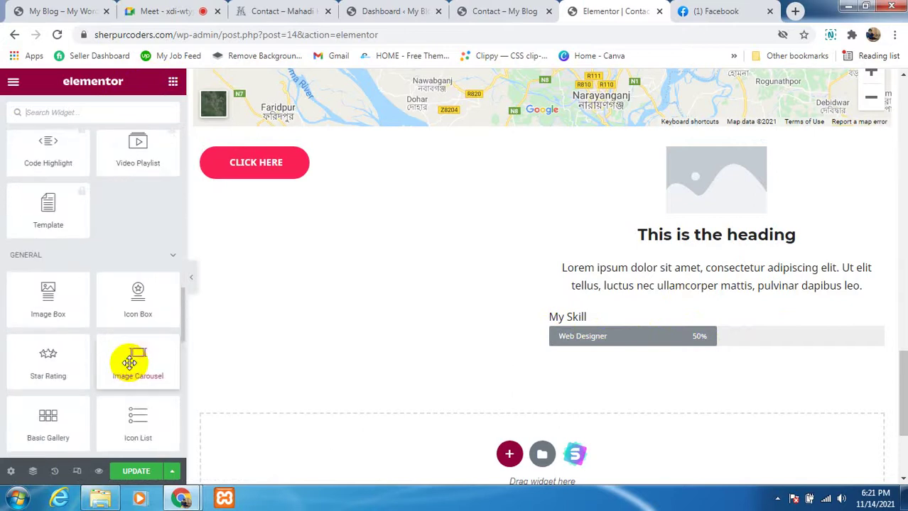
scroll(129, 362, down, 2)
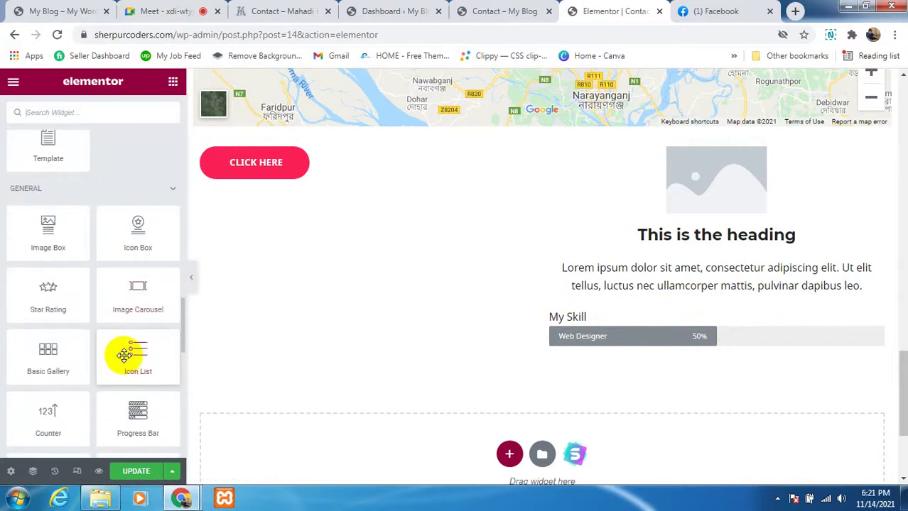
drag(140, 353, 278, 185)
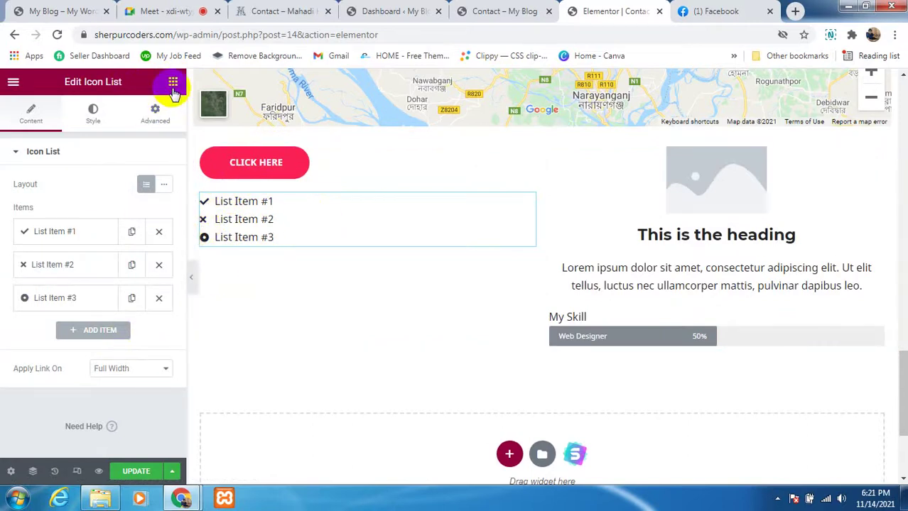
click(173, 83)
scroll(85, 320, down, 10)
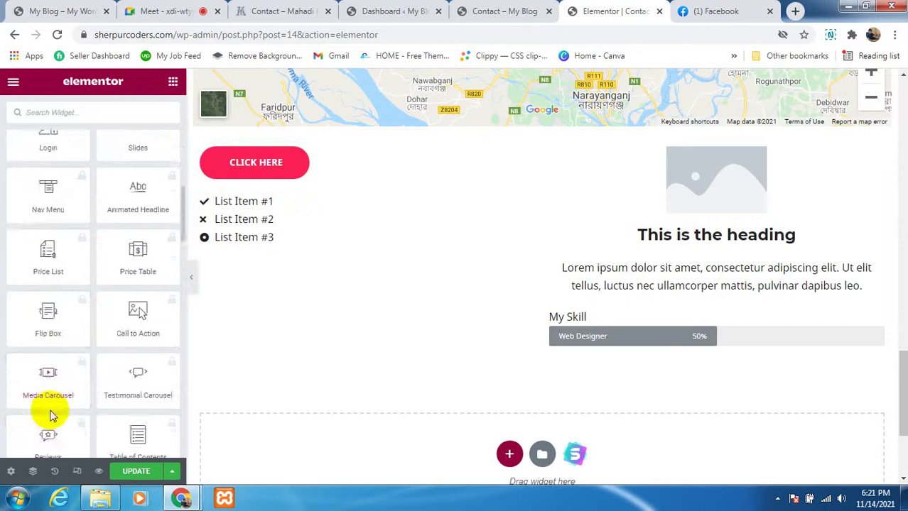
scroll(50, 415, down, 15)
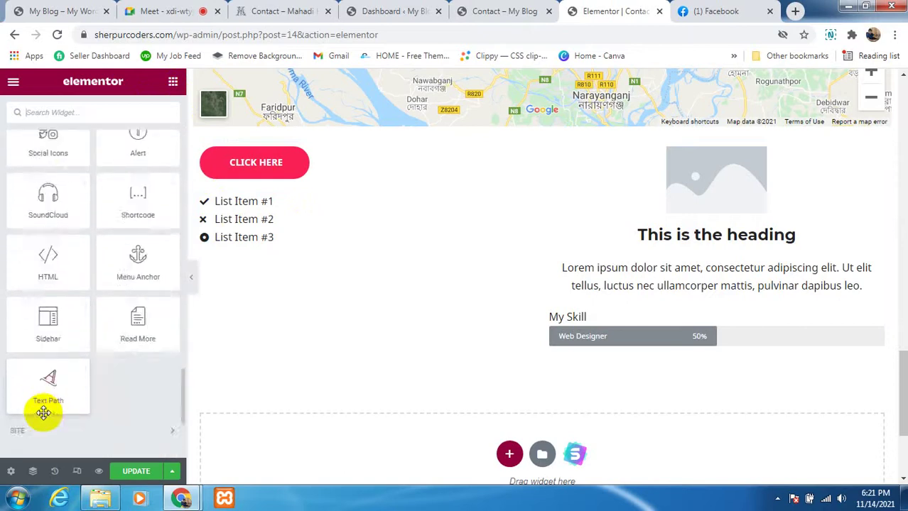
scroll(43, 412, down, 3)
scroll(54, 405, up, 4)
scroll(60, 398, down, 2)
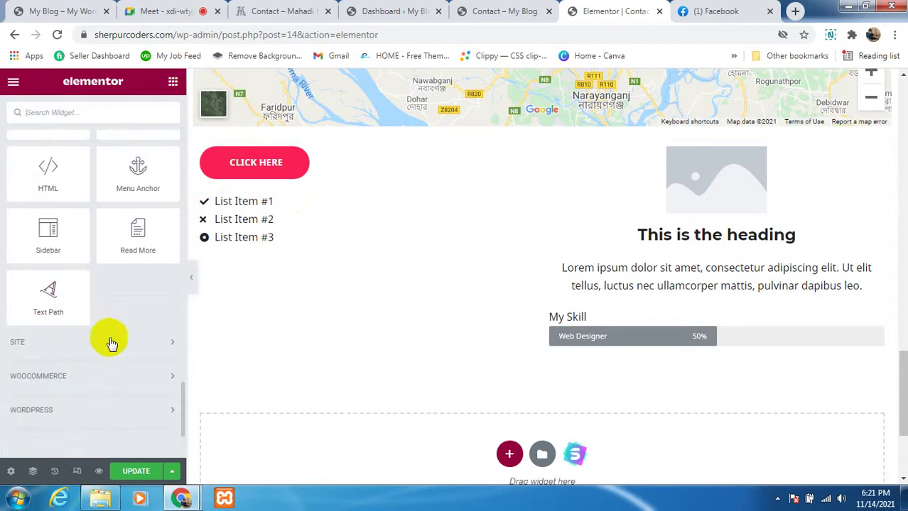
scroll(123, 351, up, 1)
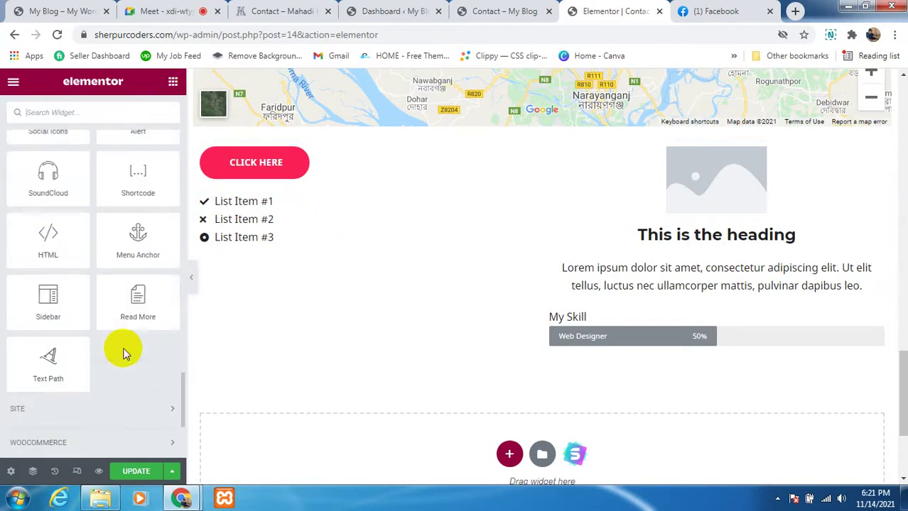
scroll(115, 351, up, 1)
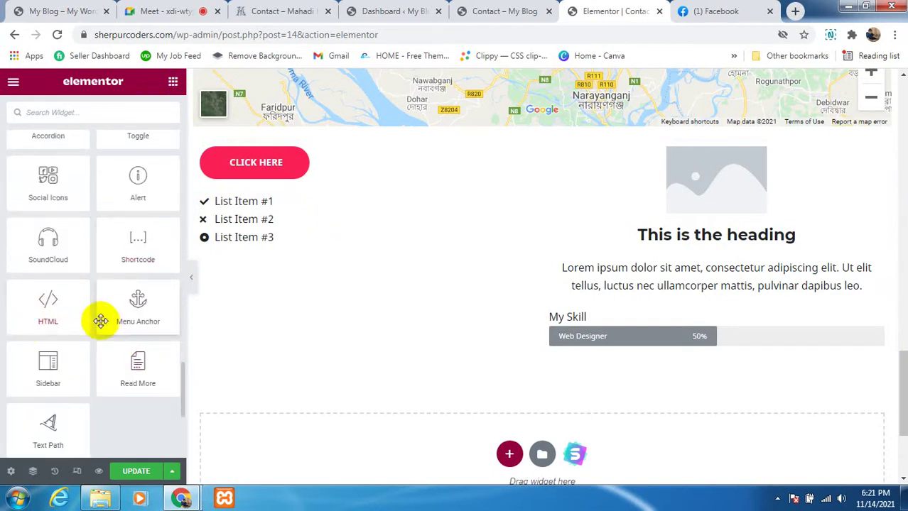
scroll(99, 318, up, 1)
Step: Place Facebook, Twitter and YouTube social icons below List Item #3, square-shaped and left-aligned
drag(51, 249, 264, 245)
drag(224, 271, 335, 254)
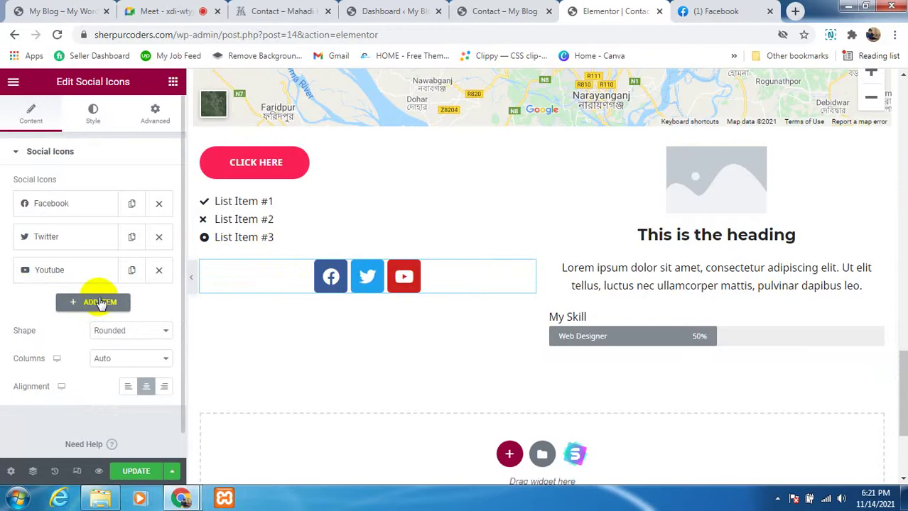
click(110, 331)
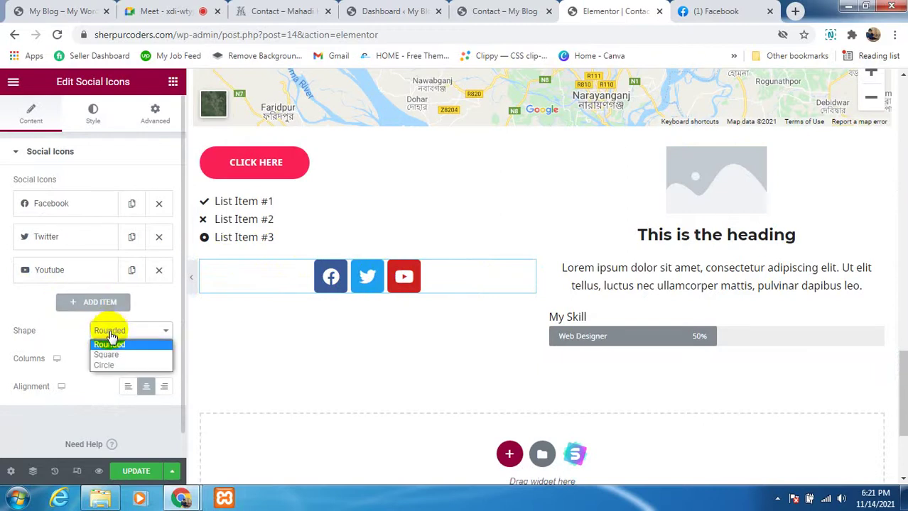
click(105, 366)
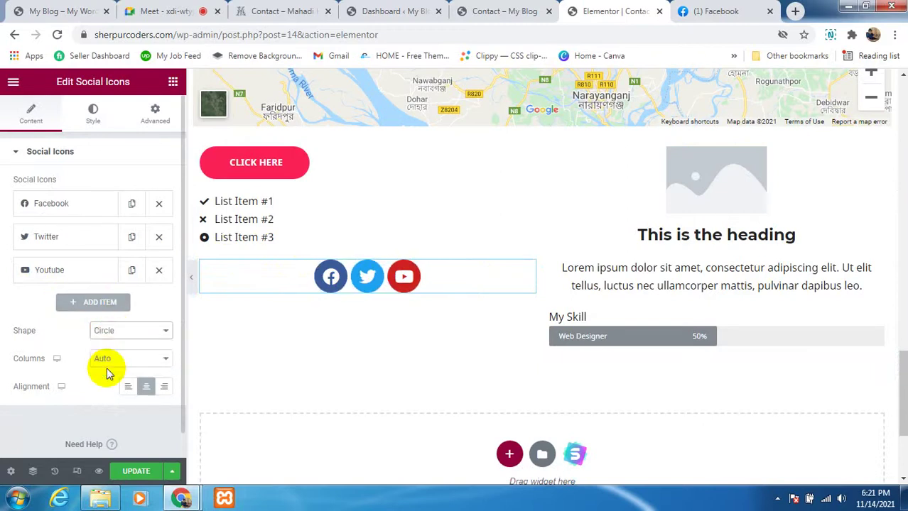
click(155, 335)
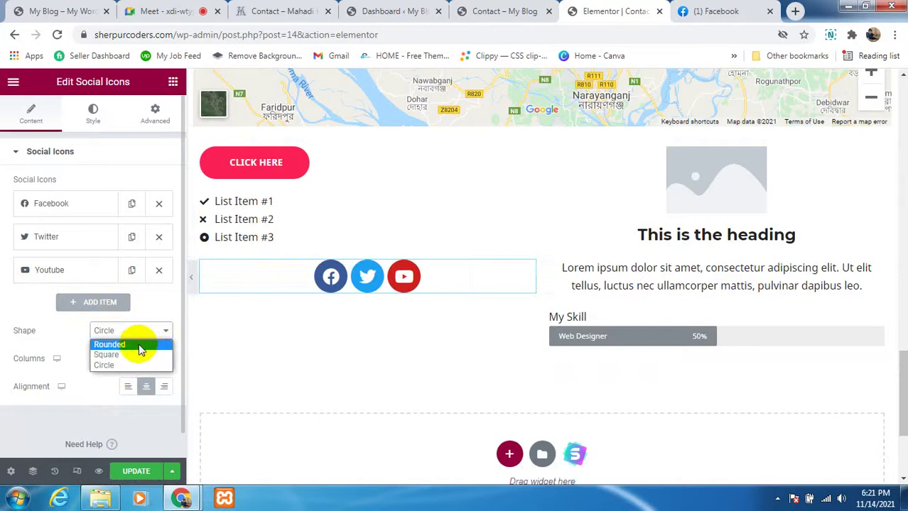
click(135, 355)
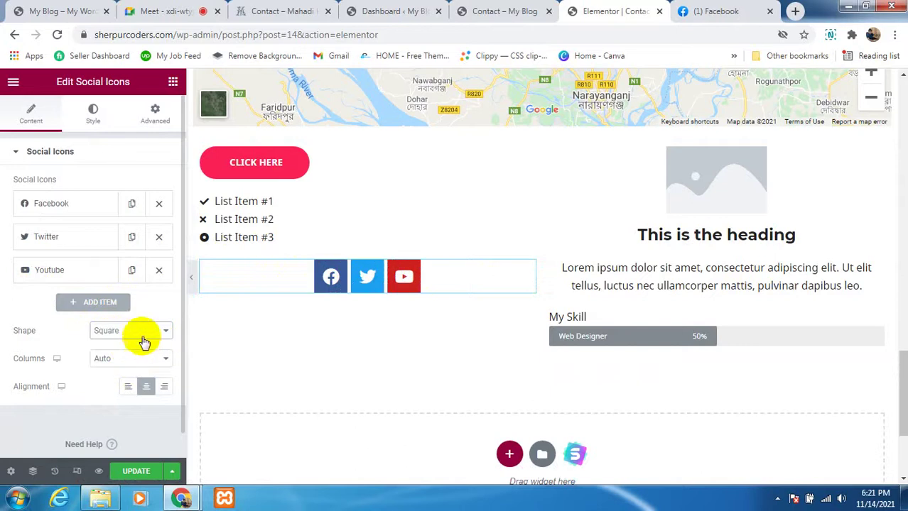
scroll(112, 291, down, 1)
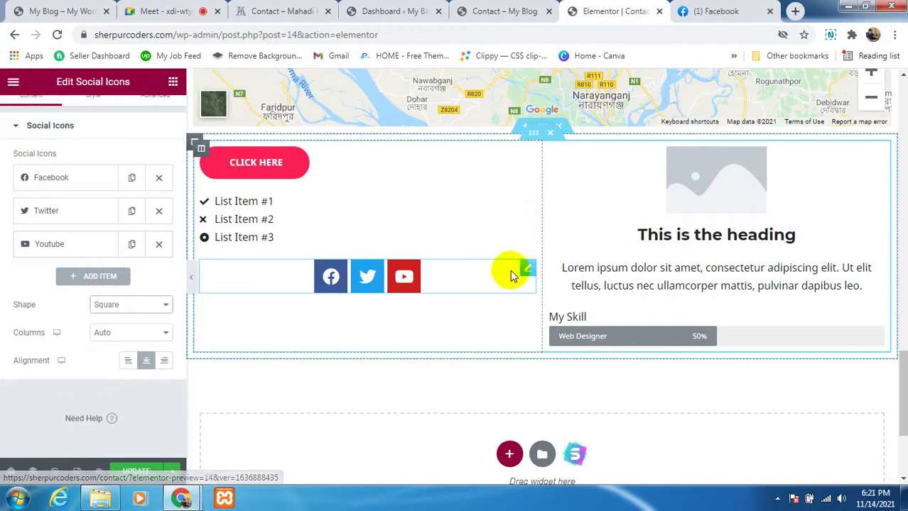
click(132, 368)
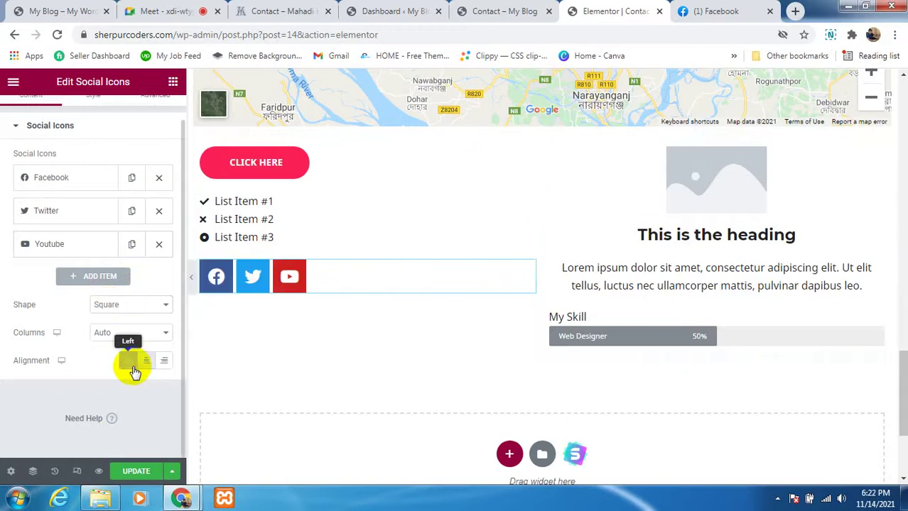
scroll(284, 279, up, 3)
scroll(282, 283, up, 3)
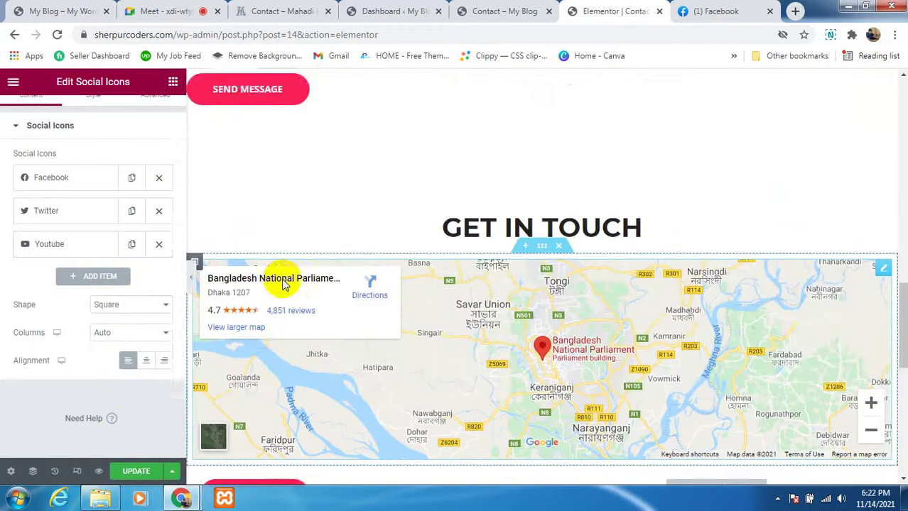
scroll(283, 283, down, 7)
Step: Place an Info Alert titled 'This is an Alert' spanning beneath both demo section columns
scroll(358, 248, up, 2)
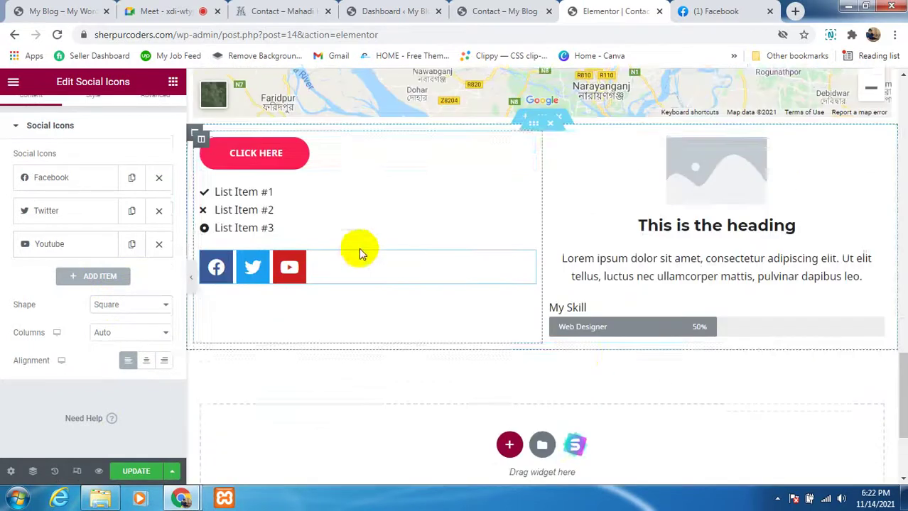
click(173, 83)
scroll(142, 243, down, 10)
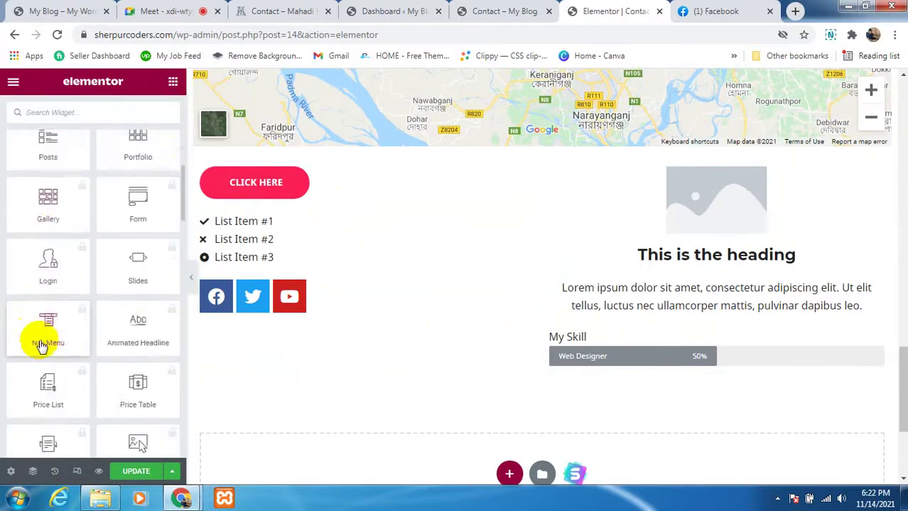
scroll(50, 348, down, 15)
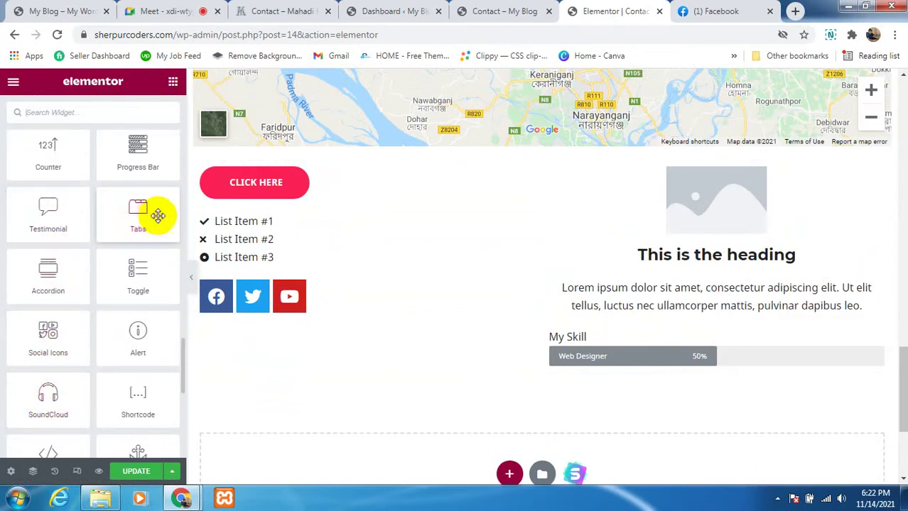
scroll(135, 249, down, 1)
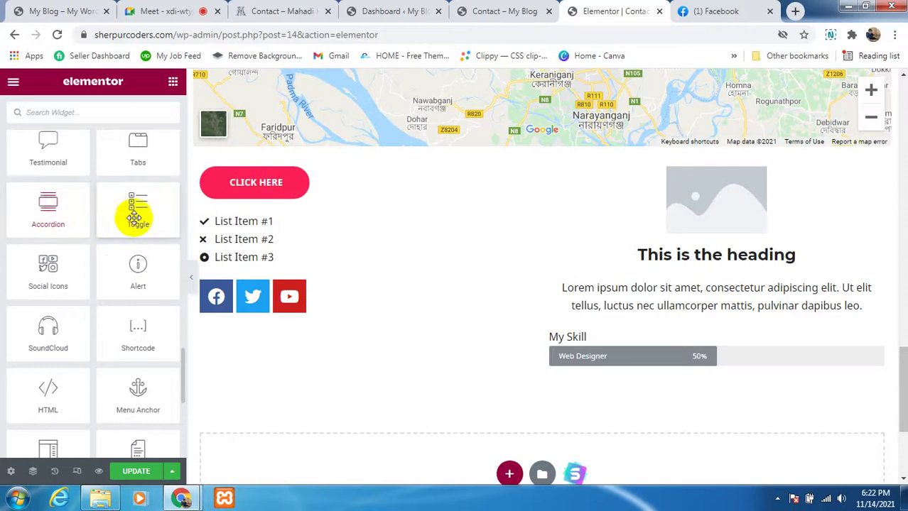
scroll(78, 301, down, 3)
scroll(77, 301, up, 2)
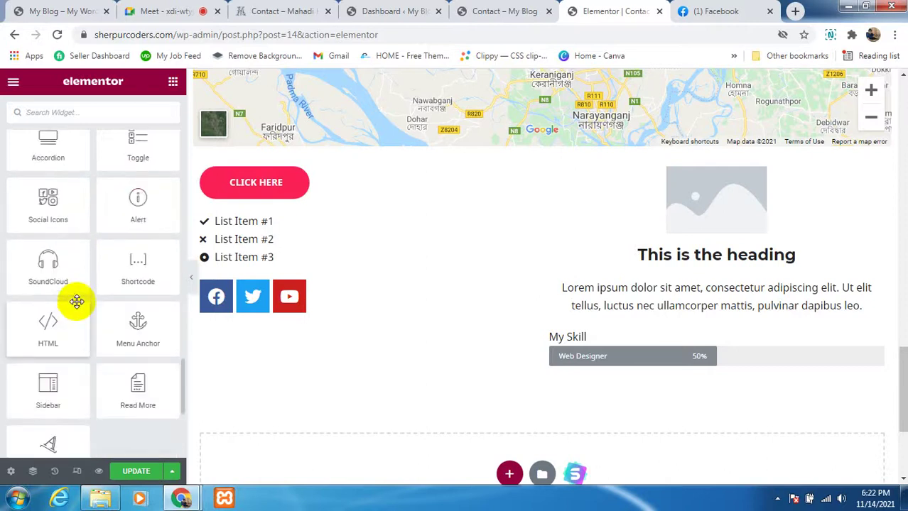
drag(138, 213, 317, 396)
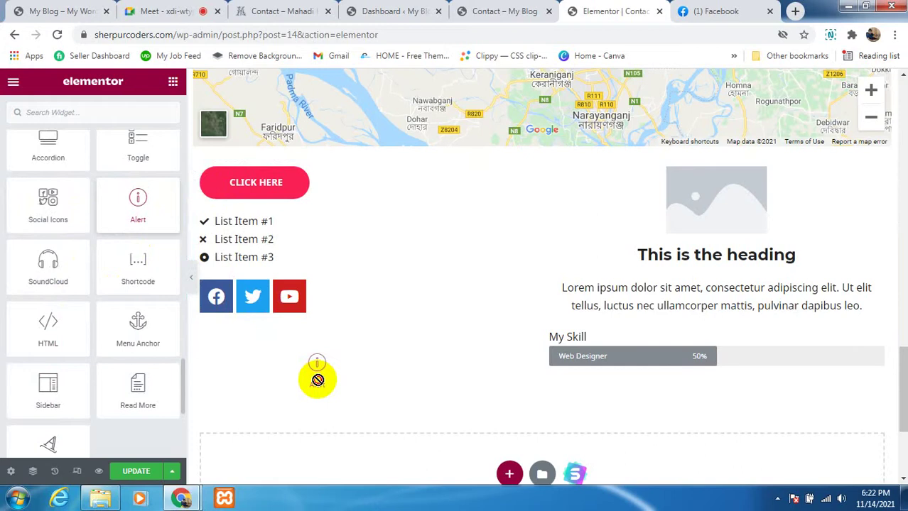
drag(322, 418, 317, 355)
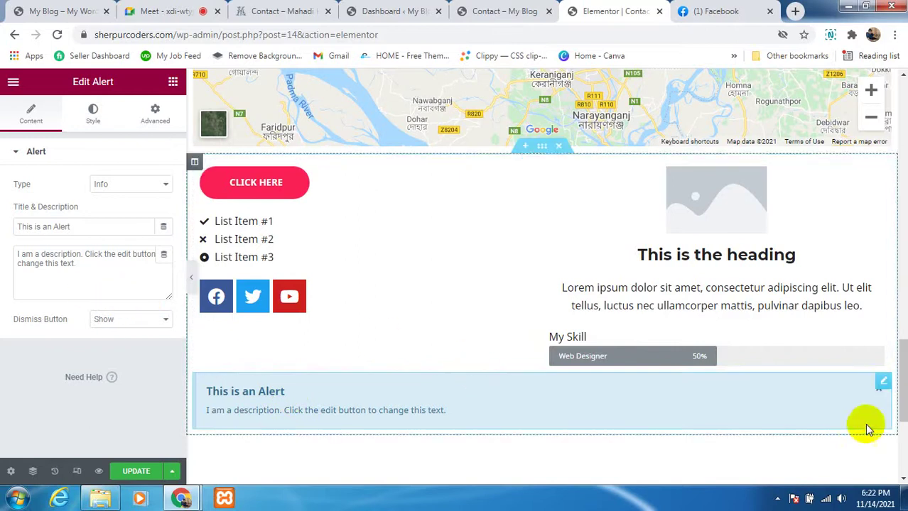
scroll(568, 355, down, 2)
scroll(440, 312, up, 5)
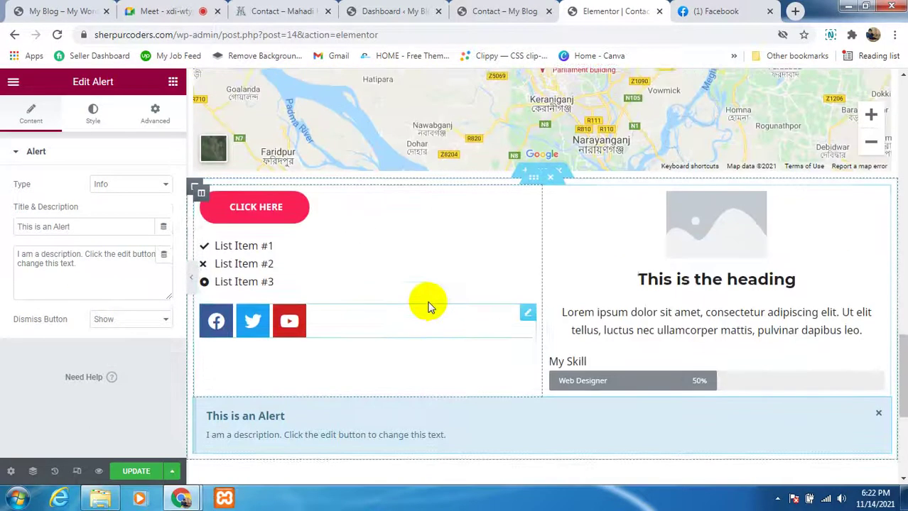
scroll(426, 304, up, 5)
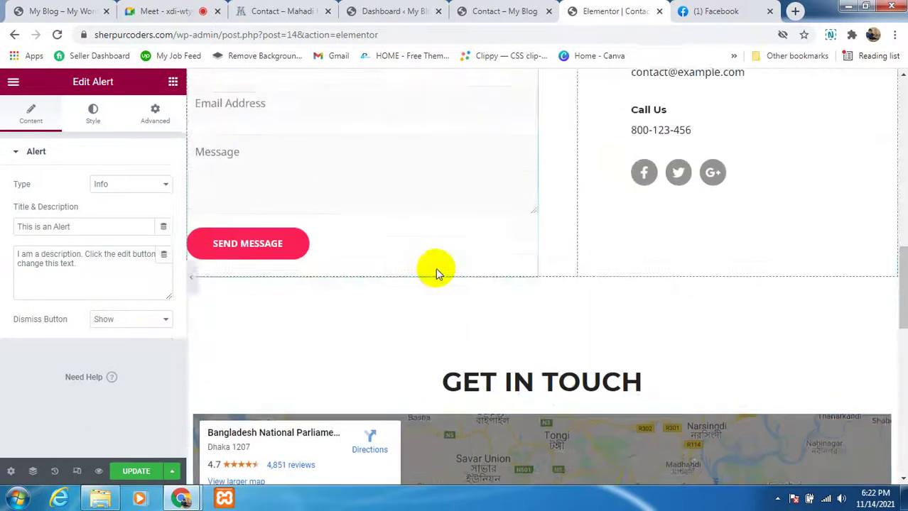
scroll(436, 272, down, 5)
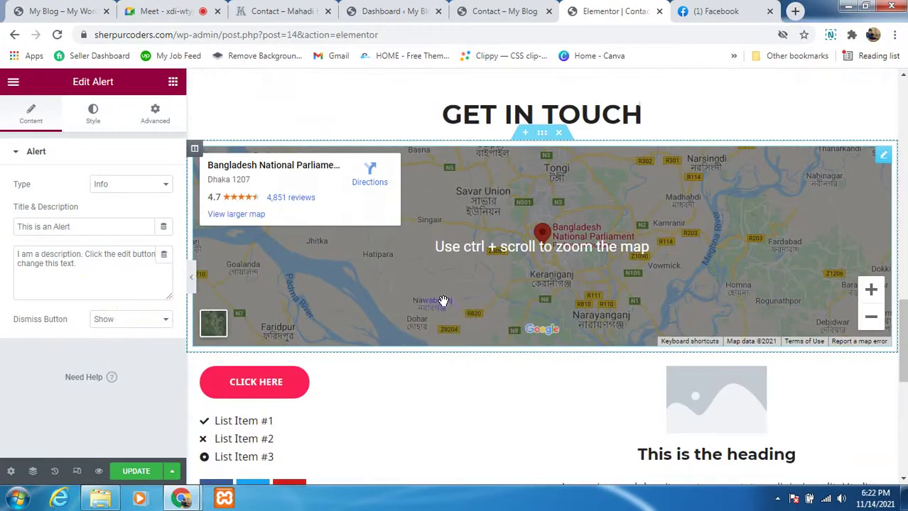
click(442, 301)
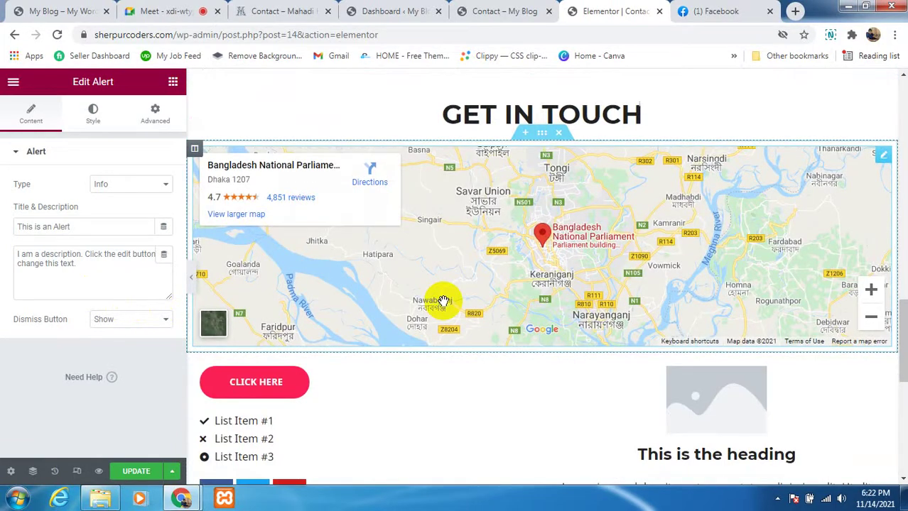
scroll(441, 300, up, 4)
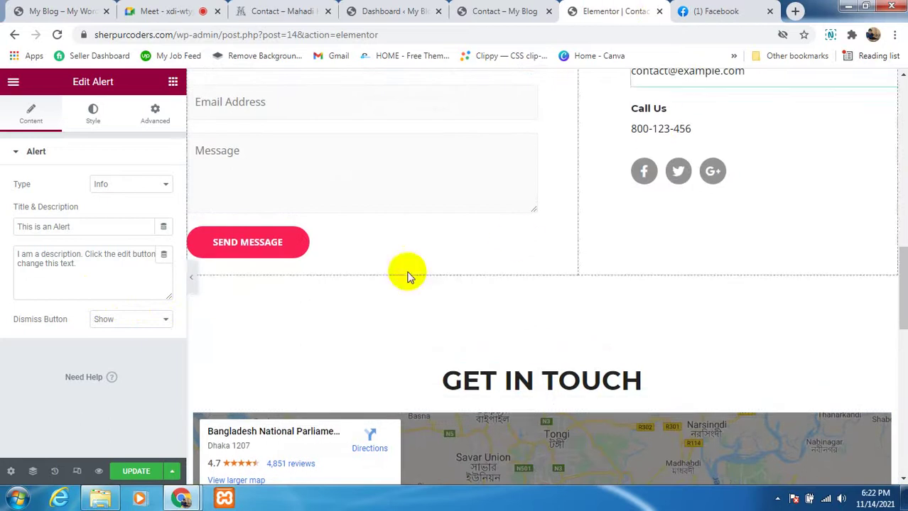
scroll(456, 316, down, 1)
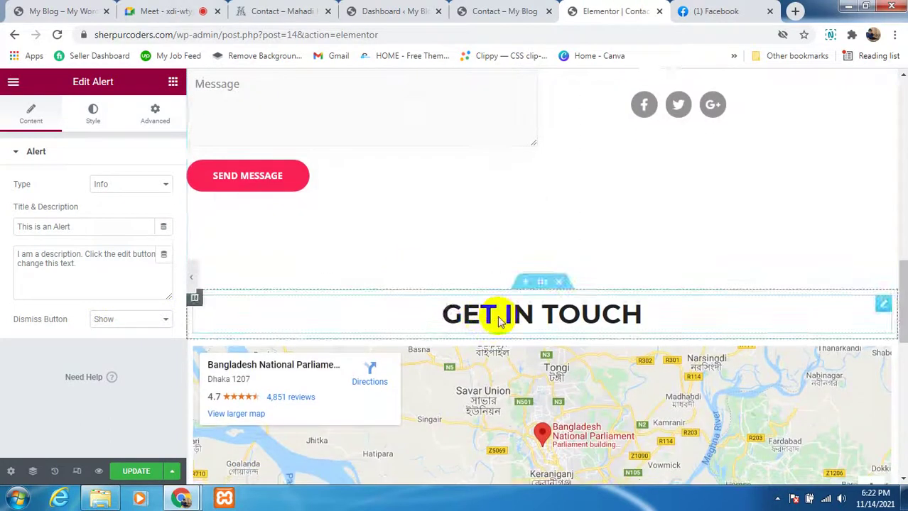
scroll(491, 353, down, 4)
scroll(490, 353, down, 2)
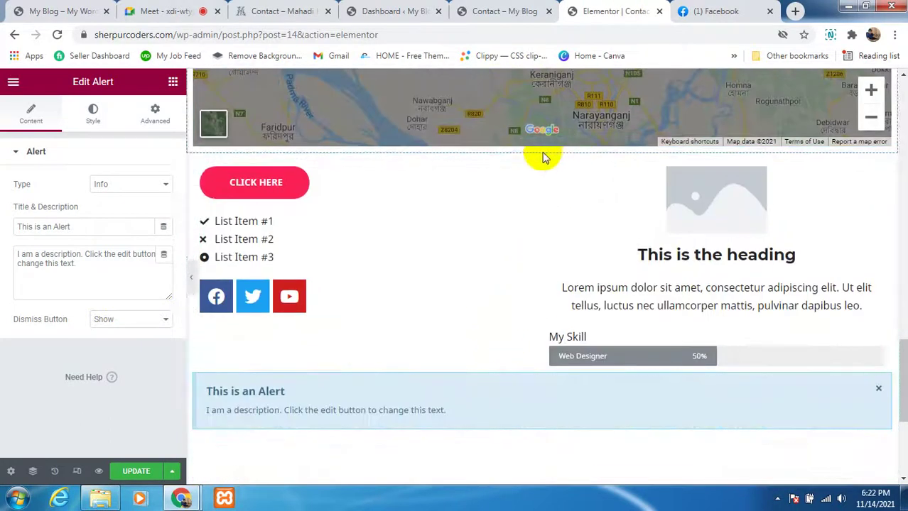
mouse_move(561, 155)
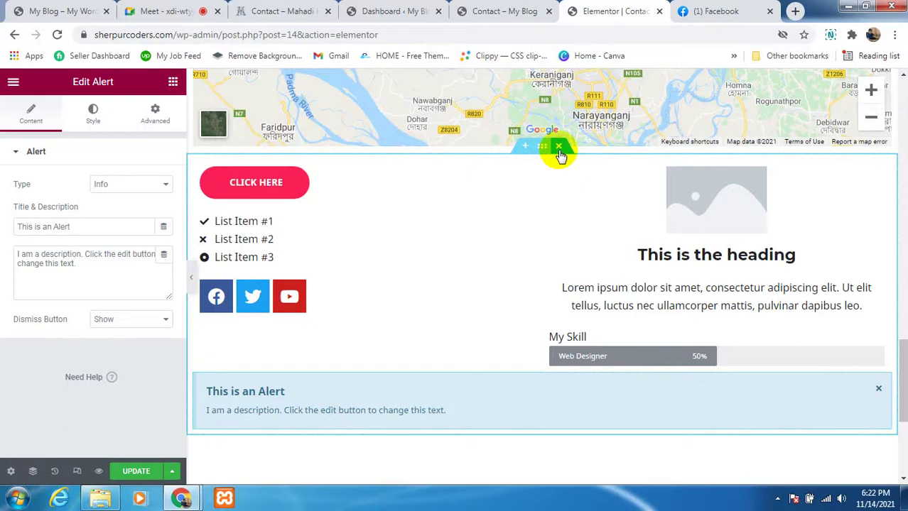
click(558, 147)
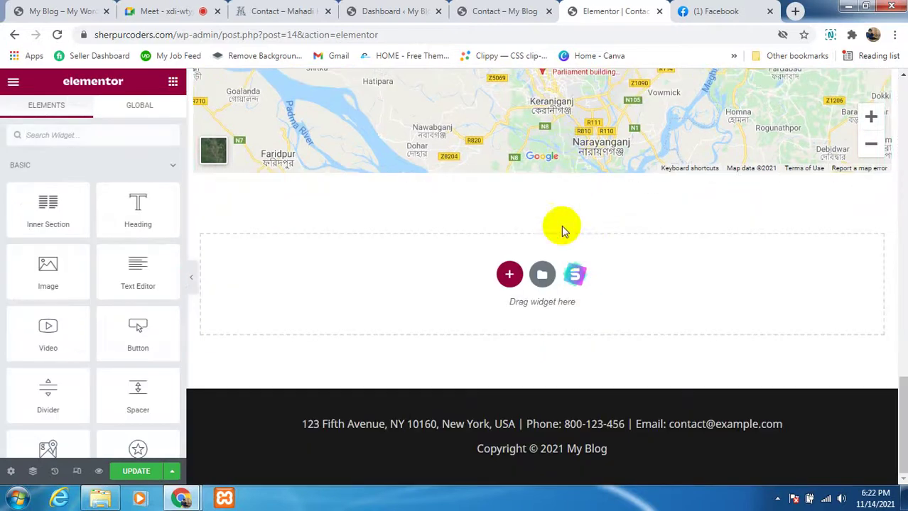
click(122, 473)
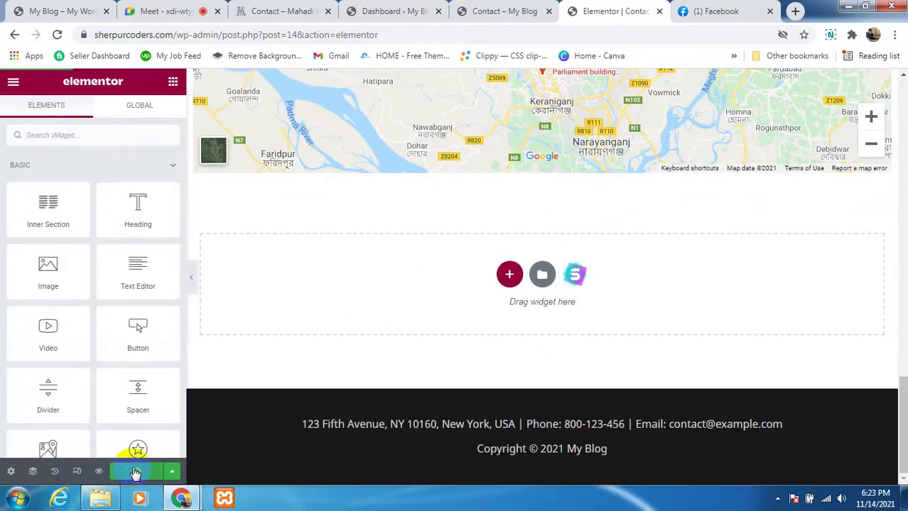
scroll(384, 387, up, 4)
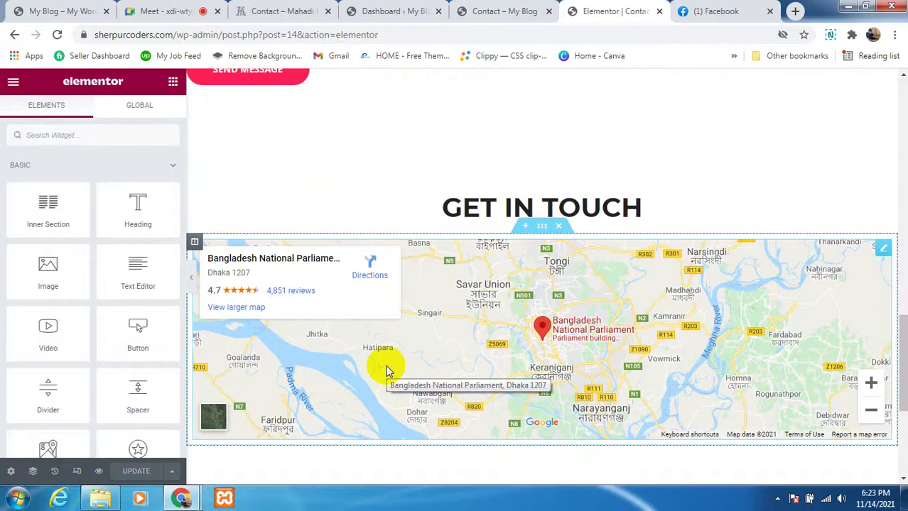
scroll(351, 334, up, 6)
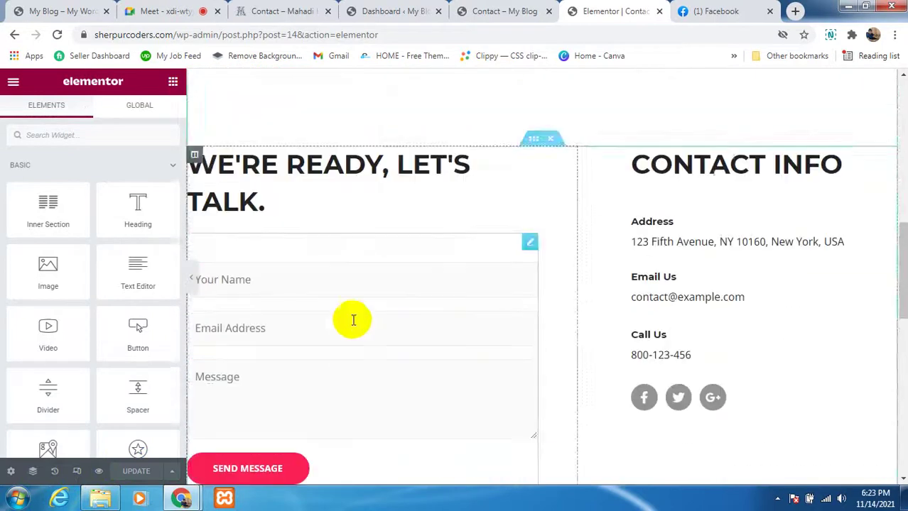
scroll(24, 357, down, 1)
scroll(23, 357, down, 10)
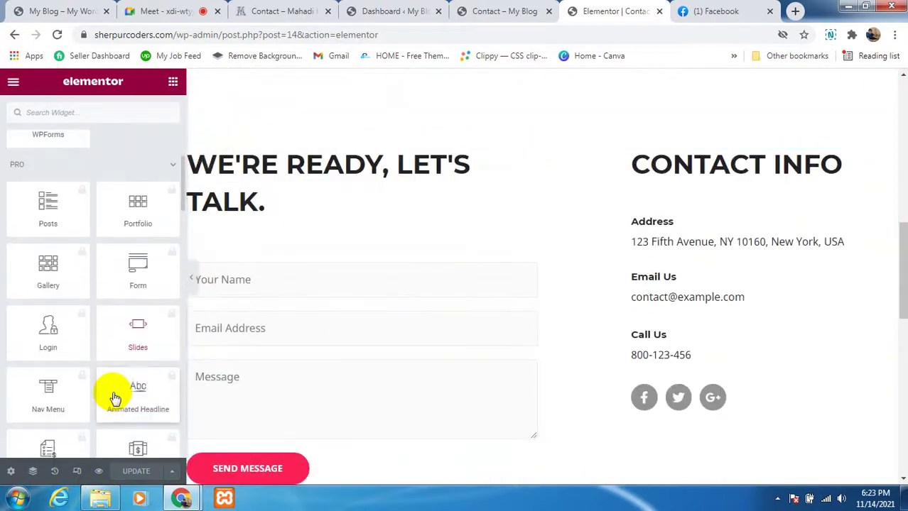
scroll(115, 400, down, 8)
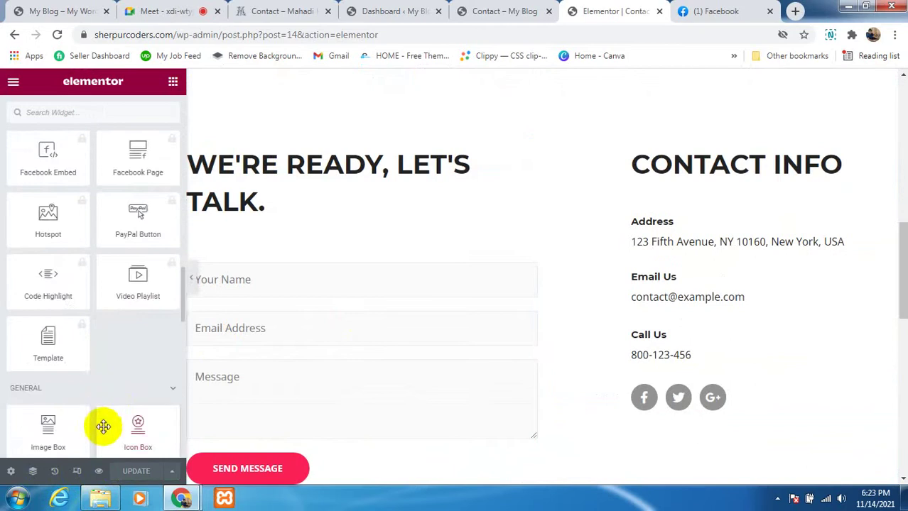
scroll(104, 426, down, 10)
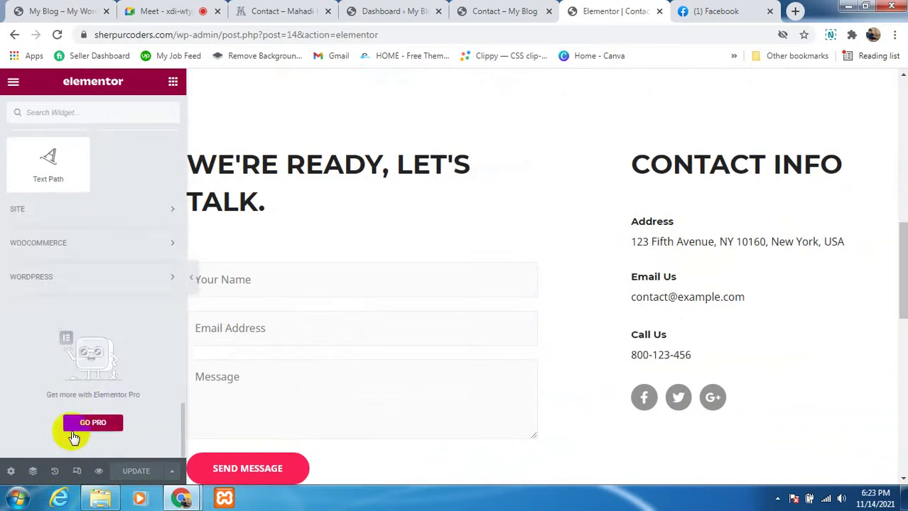
scroll(117, 331, up, 10)
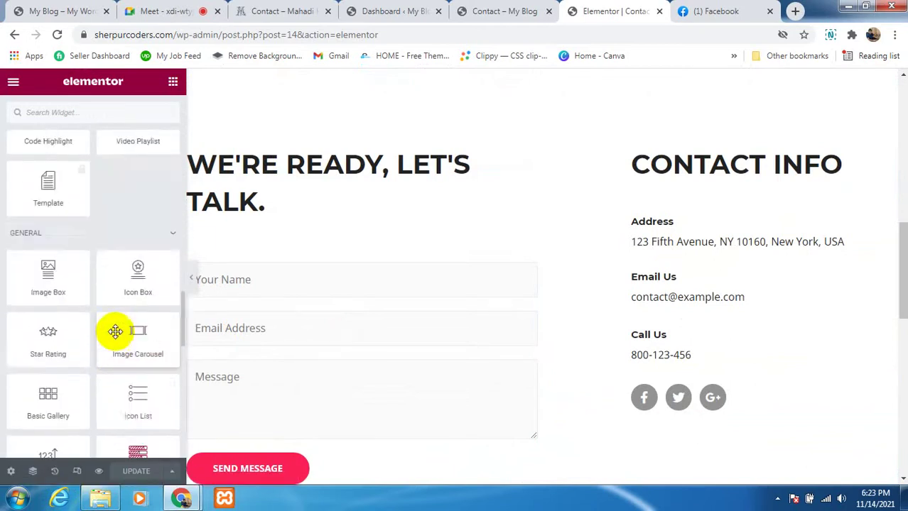
scroll(115, 331, up, 15)
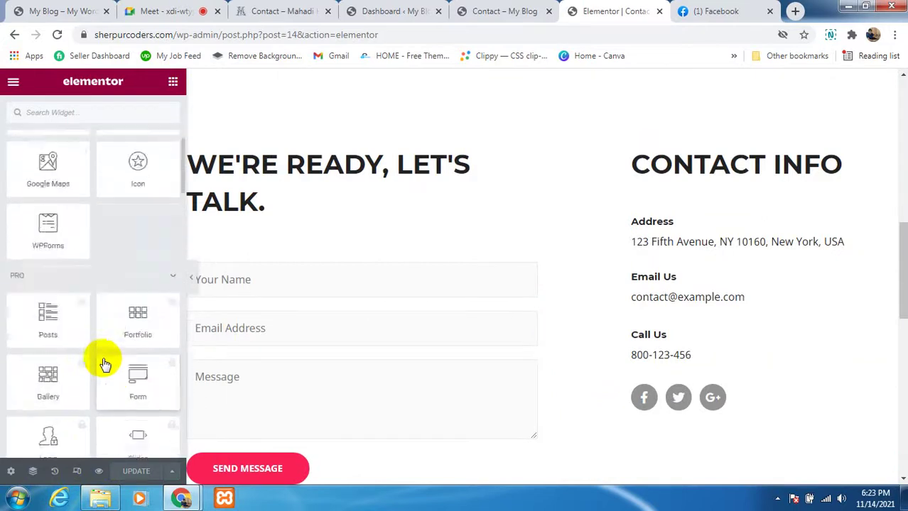
scroll(103, 358, up, 8)
scroll(479, 289, up, 4)
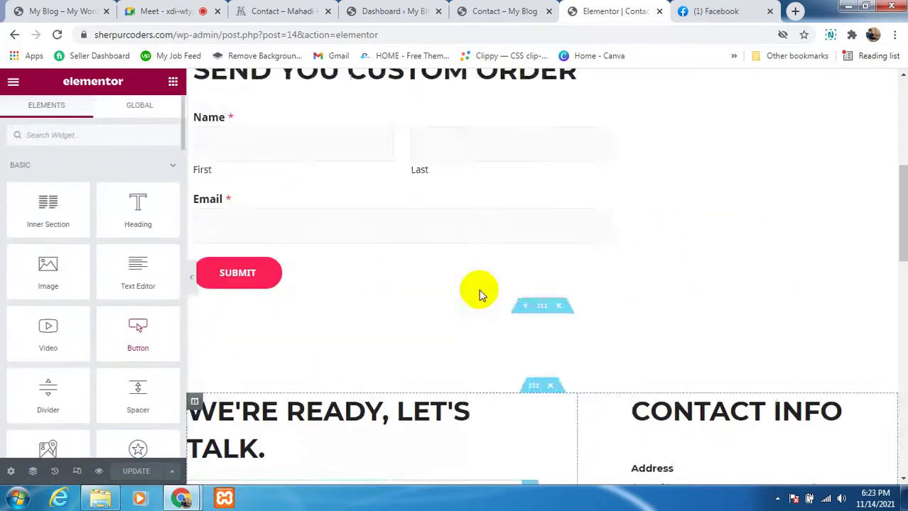
scroll(479, 289, up, 5)
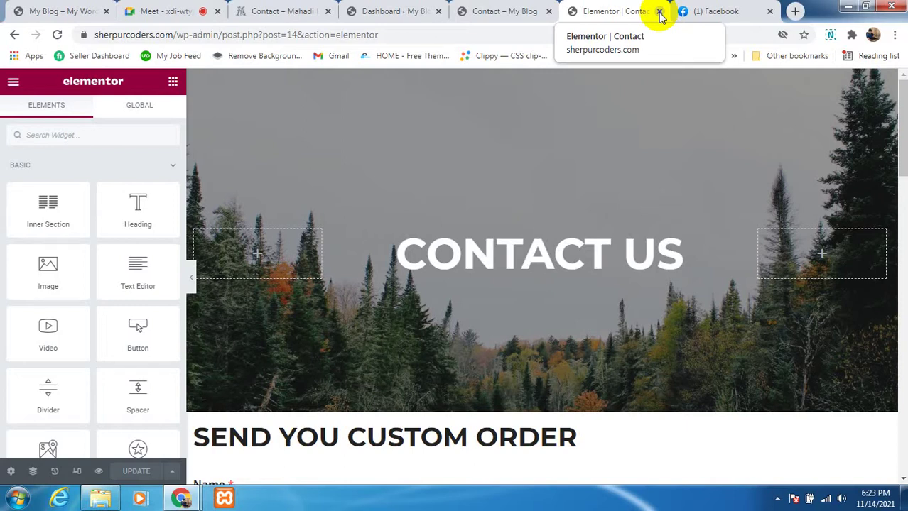
Step: Close the Elementor editor, open the Meet in-call chat, and bring up the portfolio-02 link's options
click(659, 12)
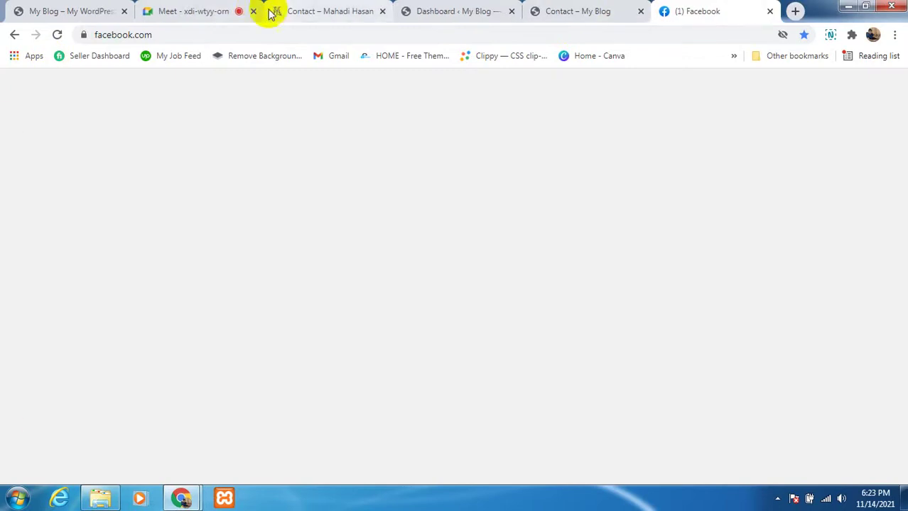
click(215, 7)
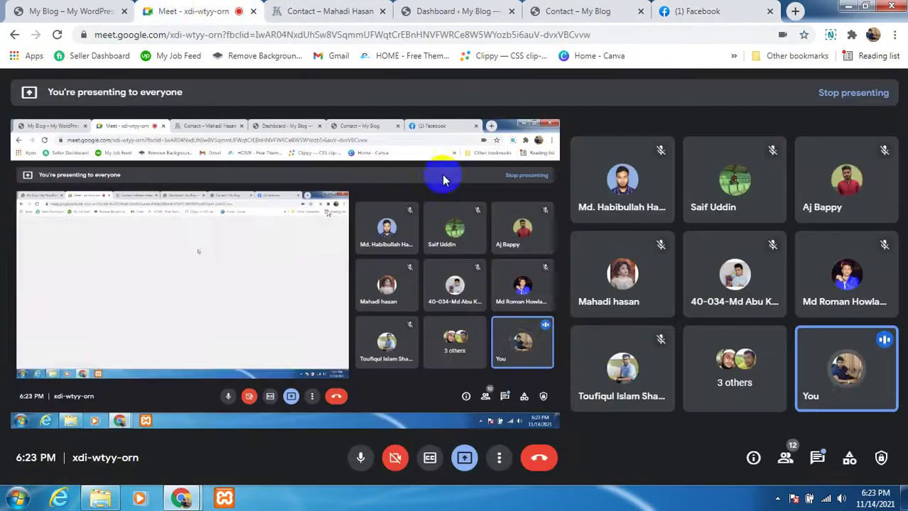
click(816, 461)
scroll(749, 357, down, 3)
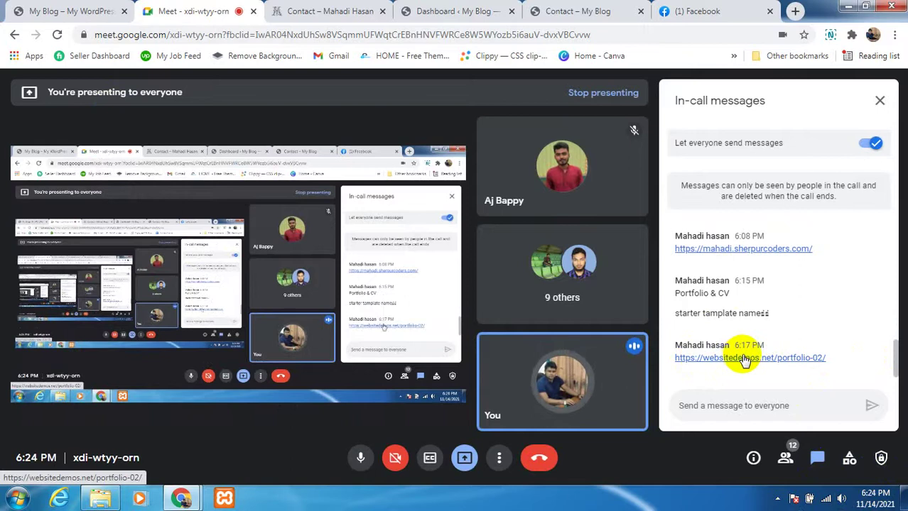
right_click(744, 361)
Step: Open the portfolio-02 link in a new tab and browse the Alex James portfolio demo
click(804, 208)
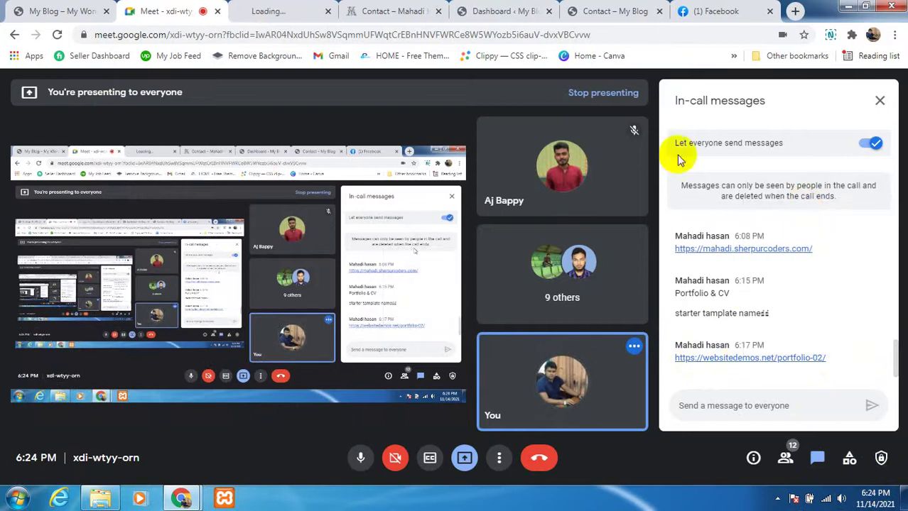
click(274, 11)
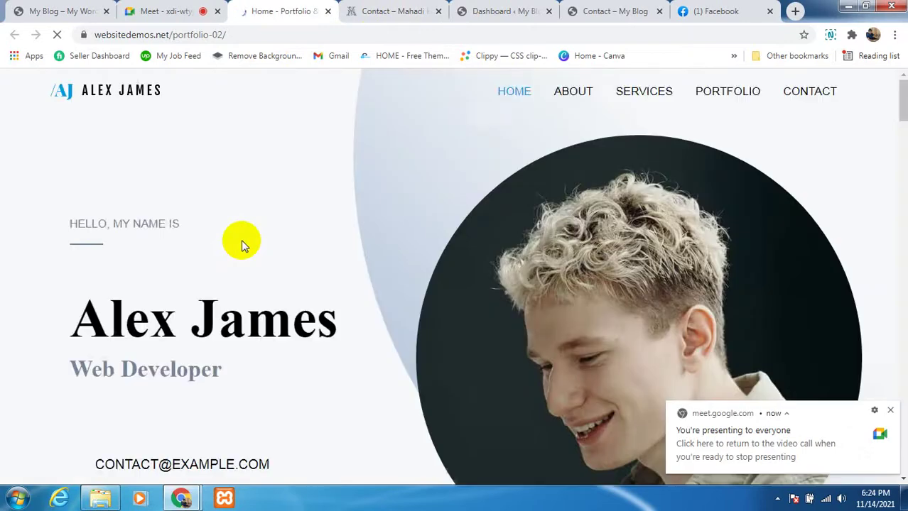
scroll(330, 264, down, 6)
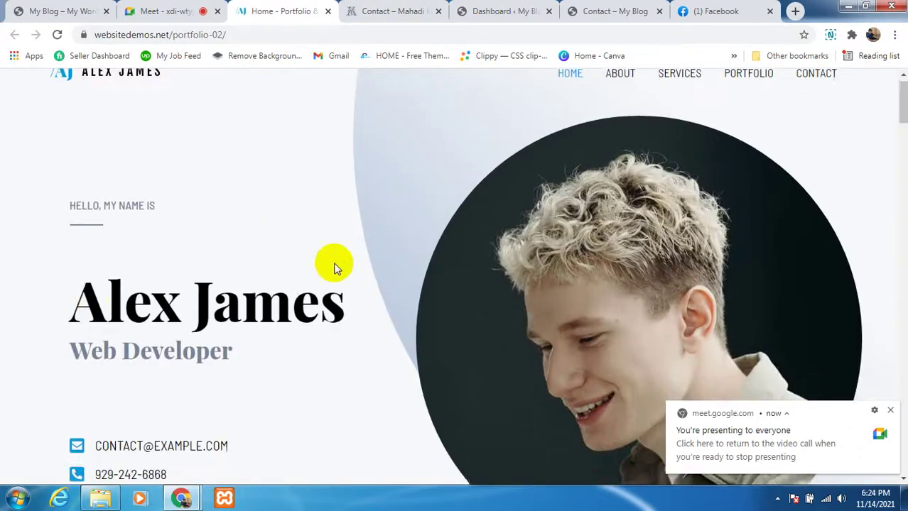
scroll(266, 288, down, 15)
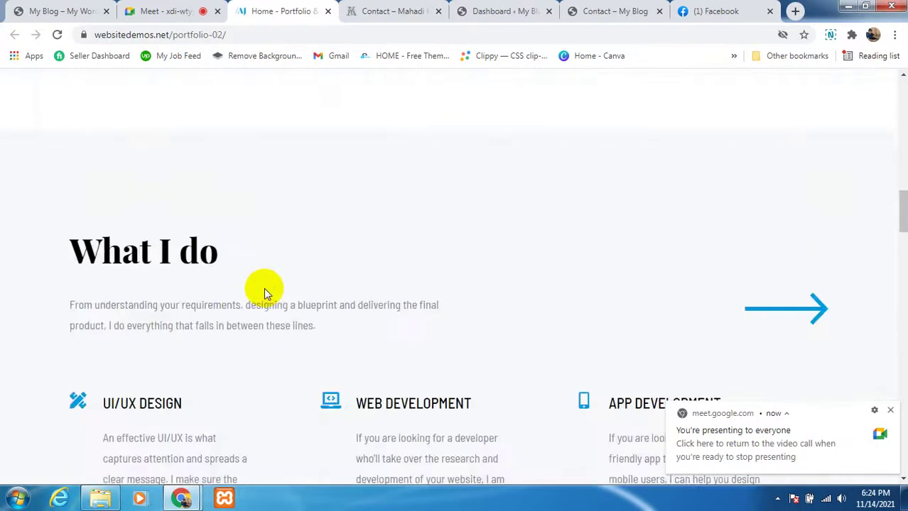
scroll(259, 312, down, 20)
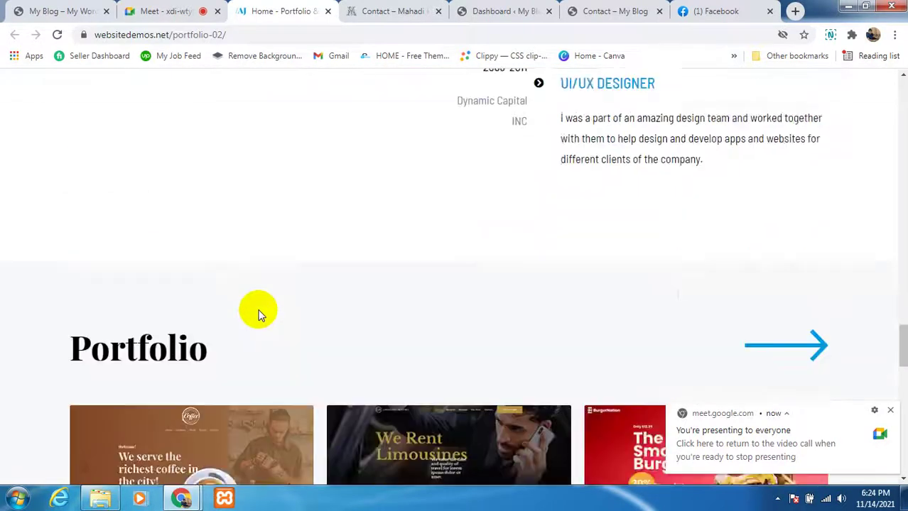
scroll(344, 298, down, 3)
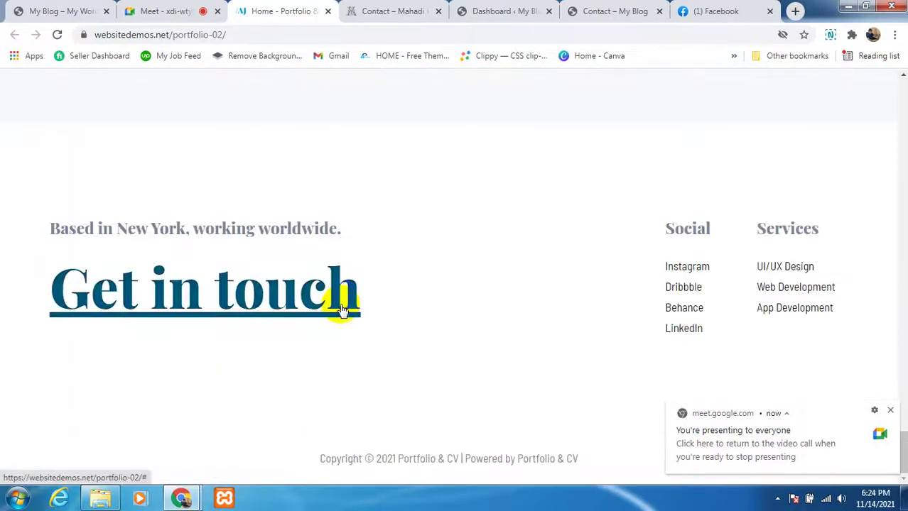
click(890, 411)
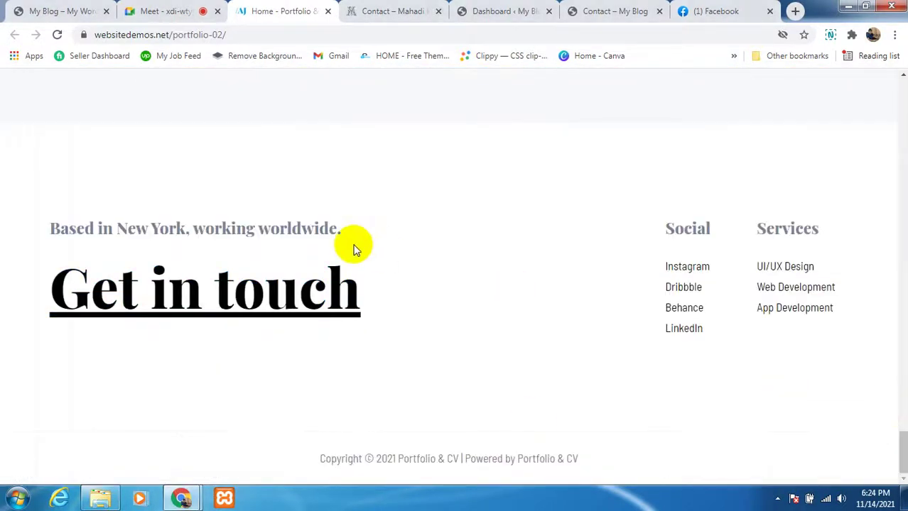
scroll(319, 213, up, 5)
scroll(303, 209, up, 12)
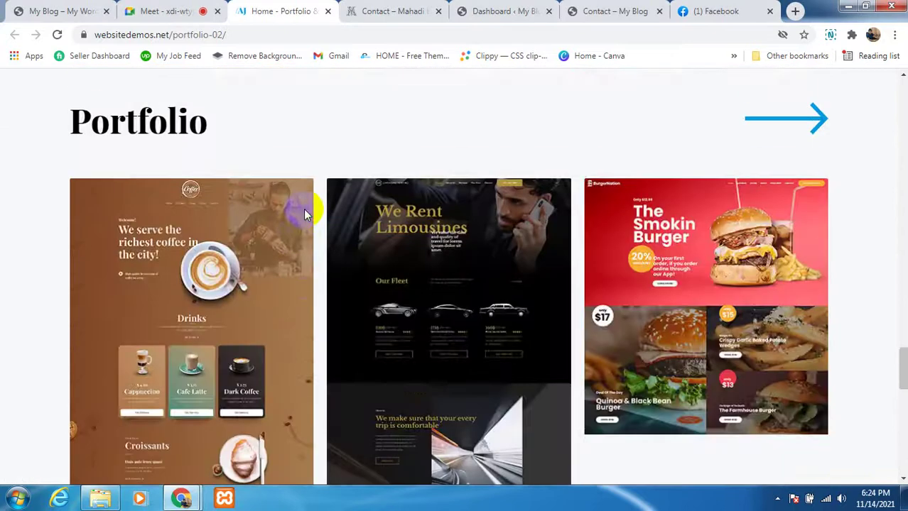
scroll(567, 210, up, 10)
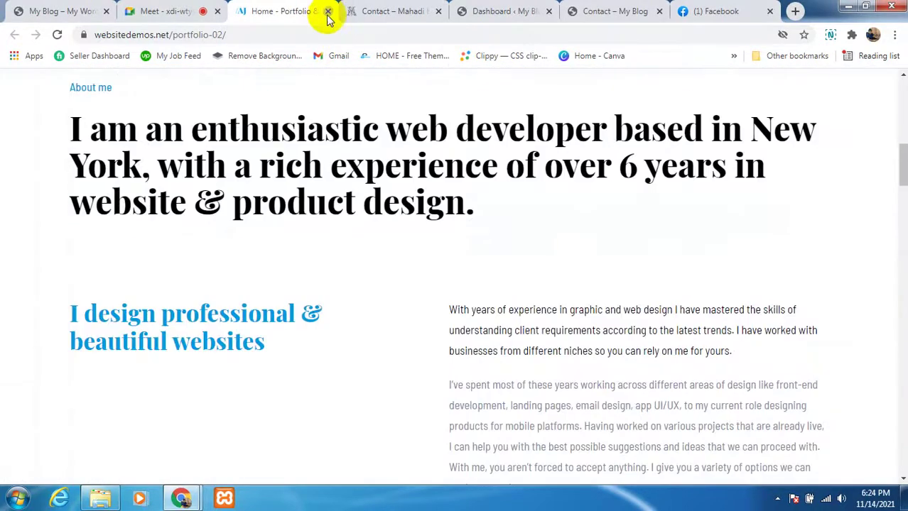
Step: Close the portfolio, My Blog, contact, dashboard and Contact – My Blog tabs
click(328, 12)
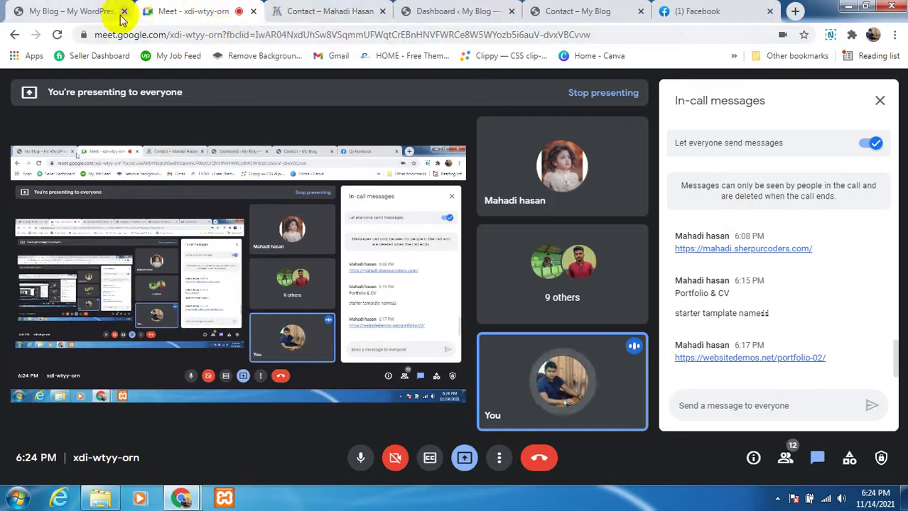
click(124, 11)
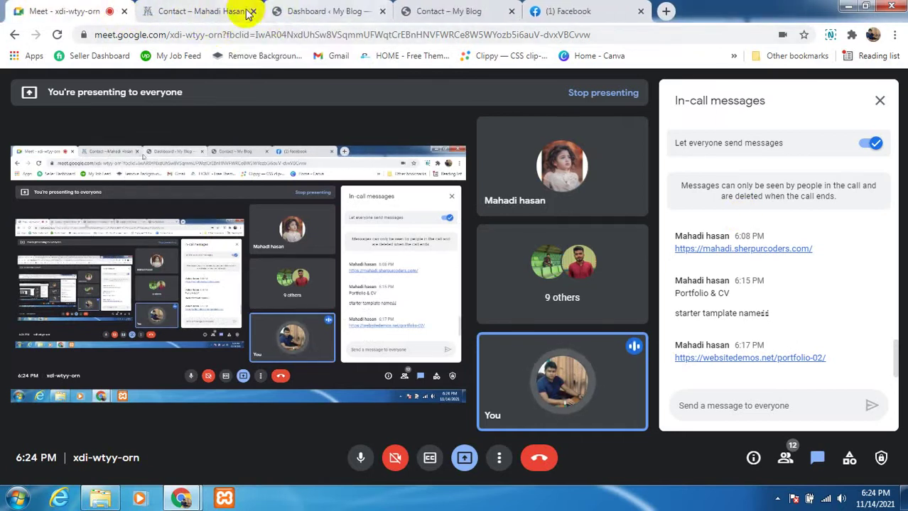
click(251, 13)
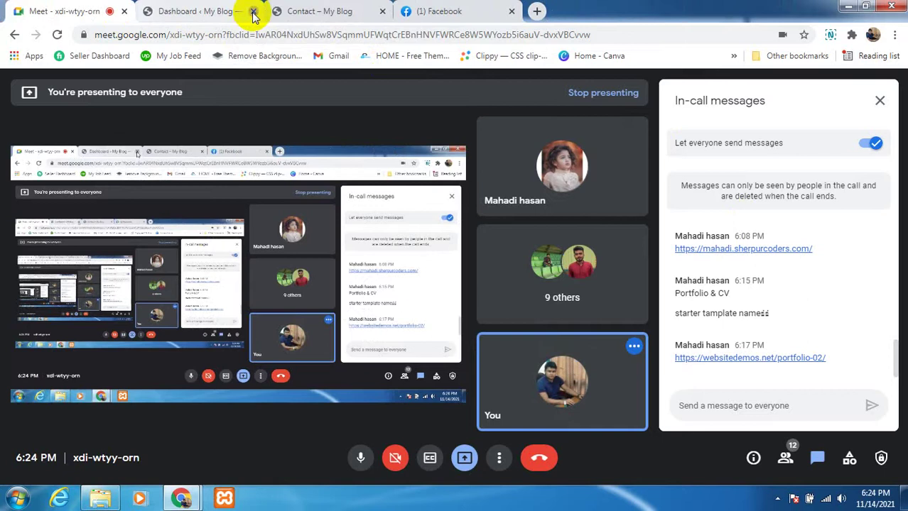
click(251, 12)
click(253, 12)
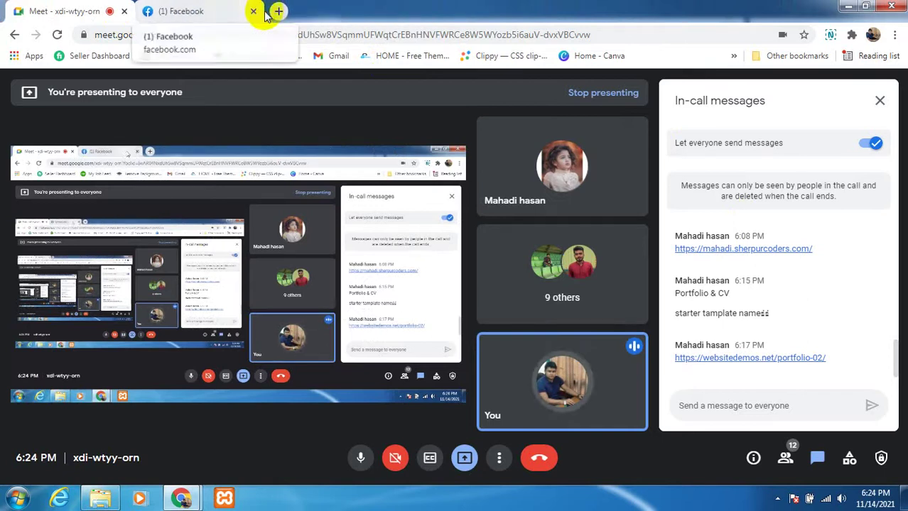
Step: Start a new tab on the Google home page and show the Google apps list
click(282, 12)
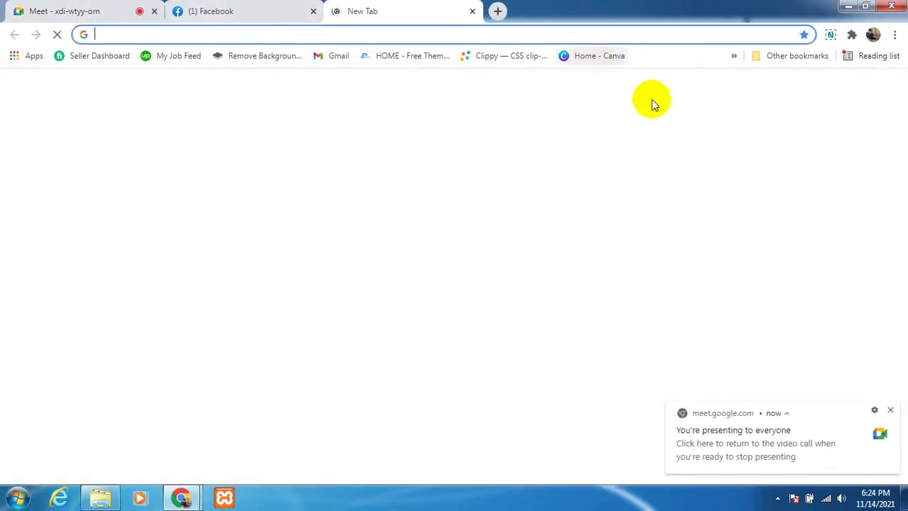
click(889, 410)
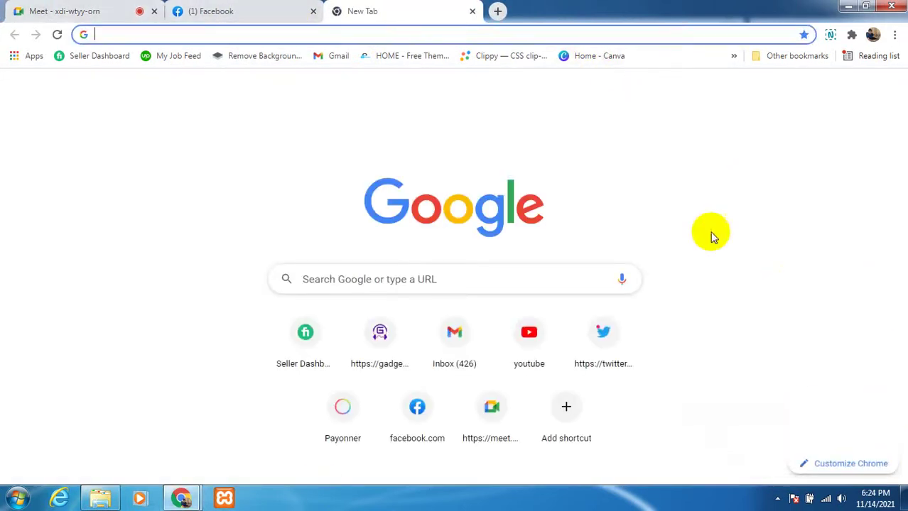
click(887, 90)
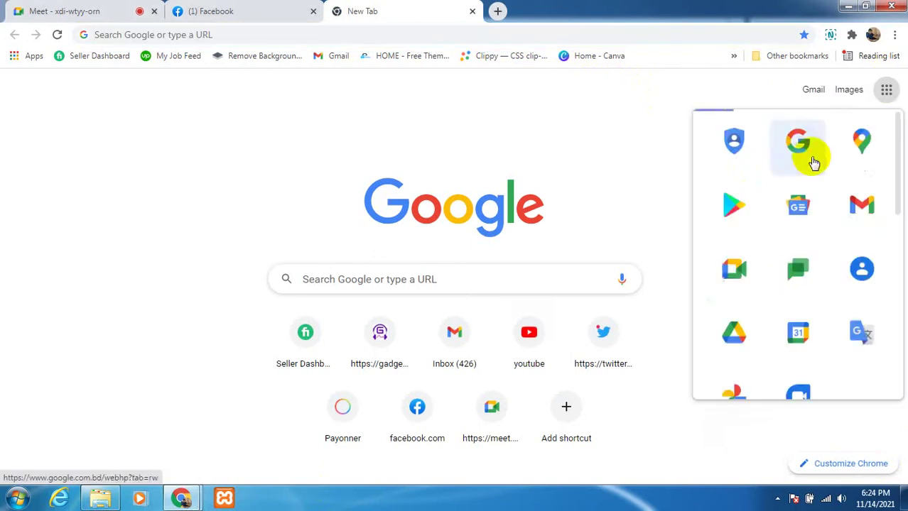
scroll(760, 299, down, 1)
scroll(770, 278, up, 1)
scroll(741, 309, down, 2)
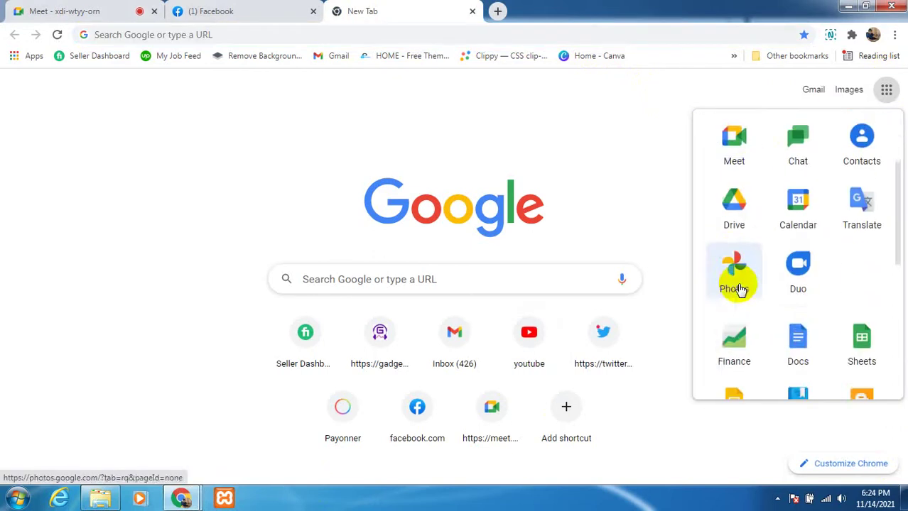